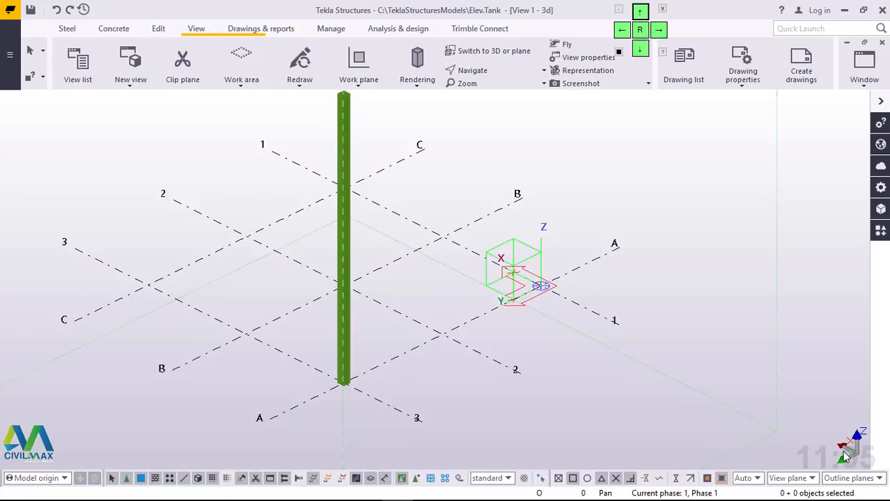
Step: Inspect the properties of the column at grid A/3 and browse the SHS sizes in the profile catalog, leaving them unchanged
{"action": "mouse_move", "coordinate": [857, 498]}
{"action": "middle_click_drag", "start_coordinate": [364, 360], "coordinate": [378, 406], "text": "ctrl"}
{"action": "scroll", "coordinate": [357, 125], "scroll_direction": "up", "scroll_amount": 1}
{"action": "scroll", "coordinate": [358, 125], "scroll_direction": "up", "scroll_amount": 1}
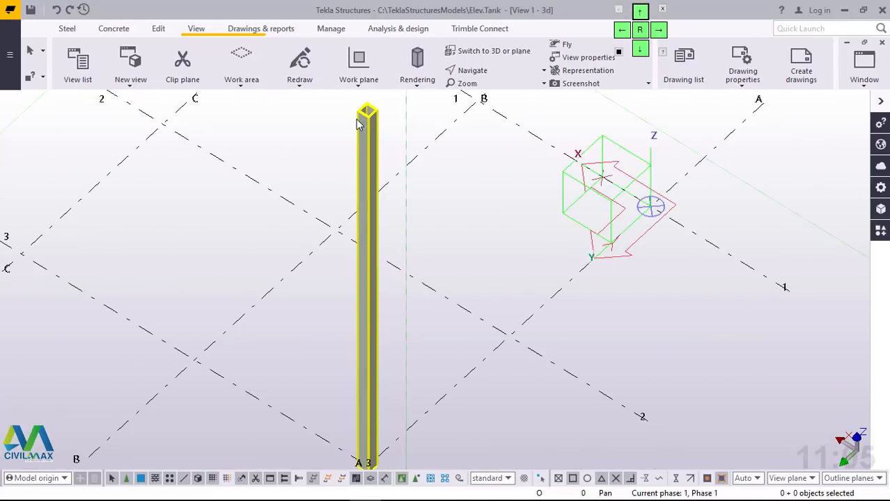
{"action": "scroll", "coordinate": [389, 224], "scroll_direction": "down", "scroll_amount": 2}
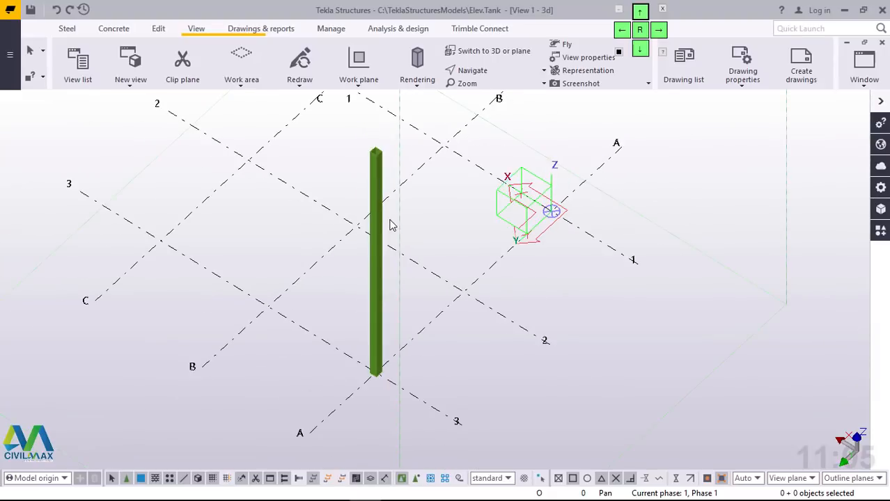
{"action": "scroll", "coordinate": [382, 341], "scroll_direction": "up", "scroll_amount": 1}
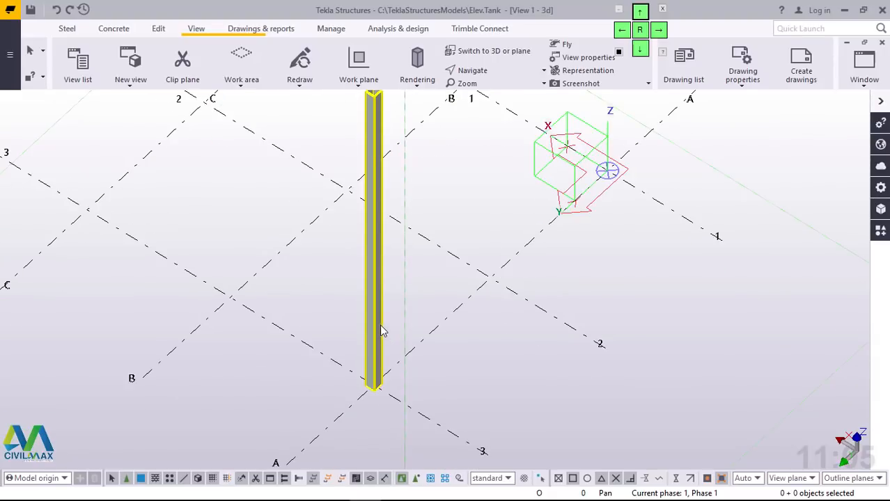
{"action": "double_click", "coordinate": [375, 324]}
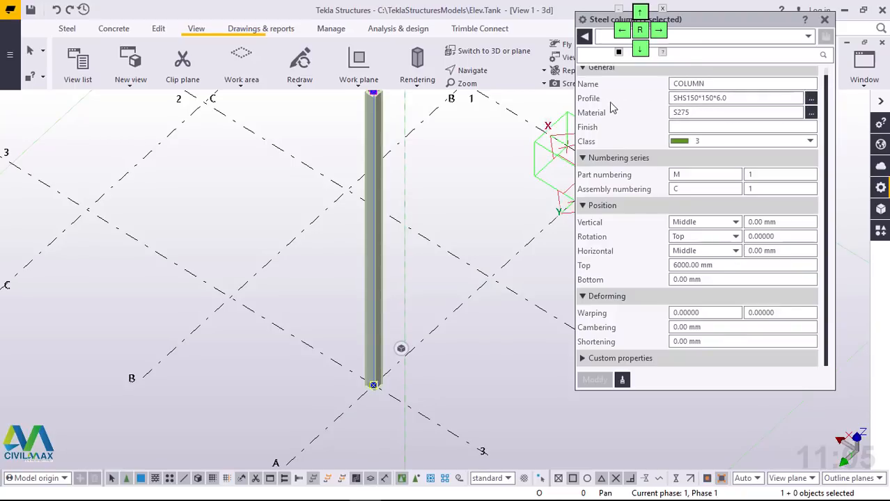
{"action": "left_click", "coordinate": [812, 102]}
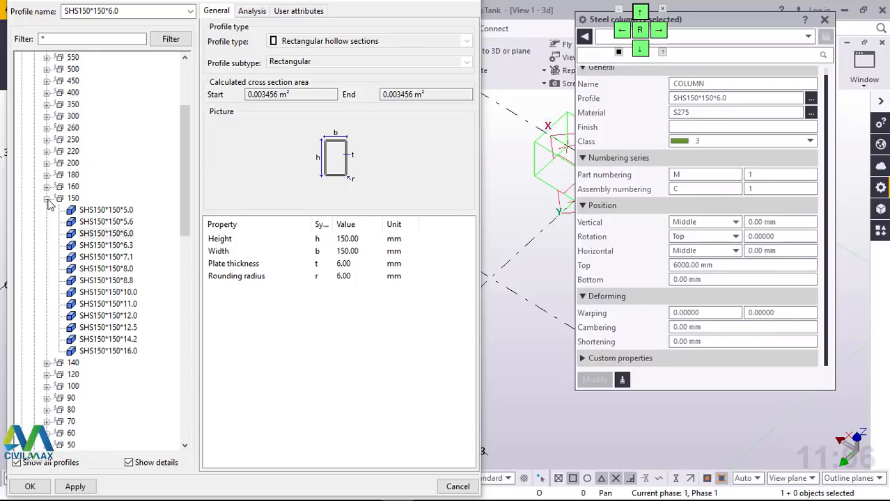
{"action": "left_click", "coordinate": [48, 199]}
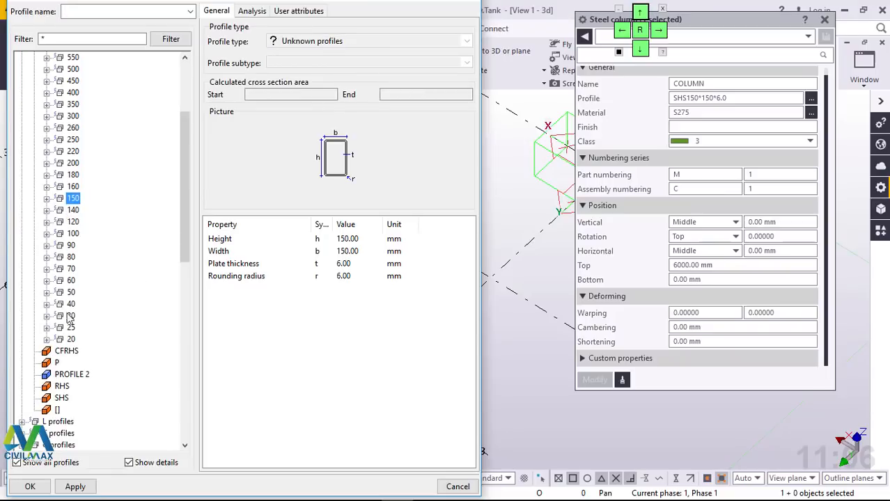
{"action": "scroll", "coordinate": [66, 209], "scroll_direction": "up", "scroll_amount": 3}
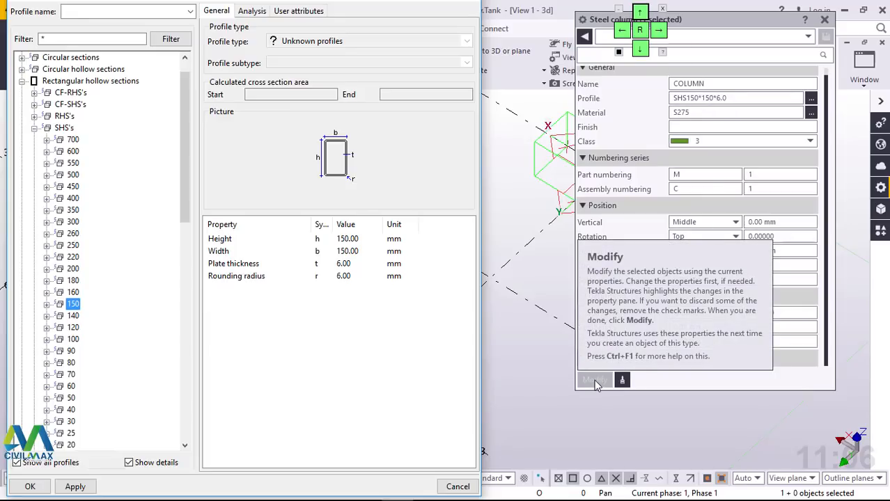
{"action": "left_click", "coordinate": [458, 487]}
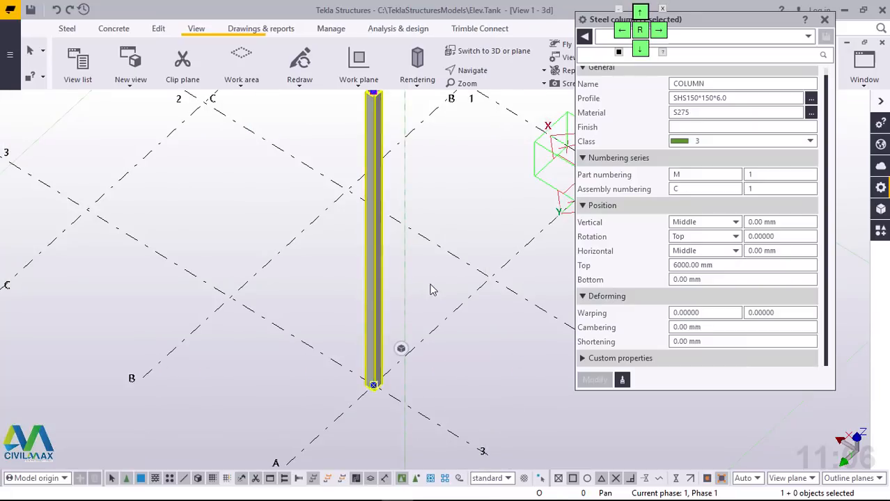
{"action": "left_click", "coordinate": [435, 286]}
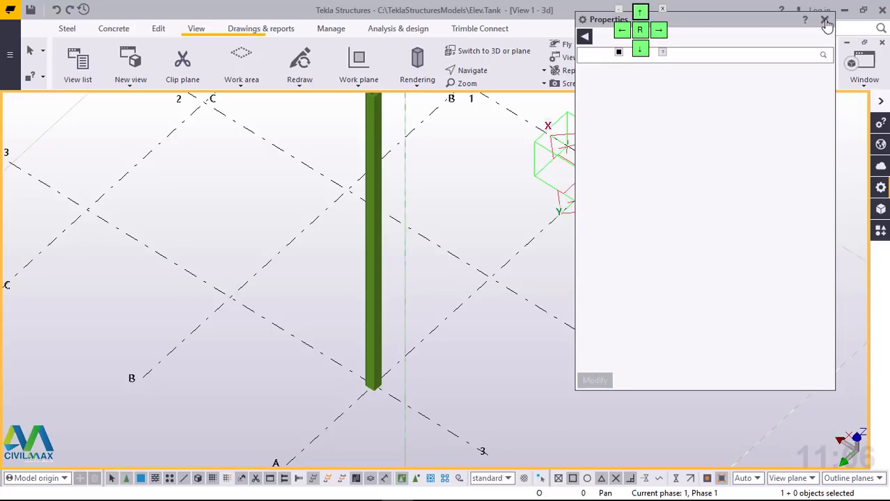
{"action": "left_click", "coordinate": [825, 20]}
Step: Copy the column at grid A/3 along grid line 3 to grid lines B and C
{"action": "scroll", "coordinate": [460, 355], "scroll_direction": "down", "scroll_amount": 1}
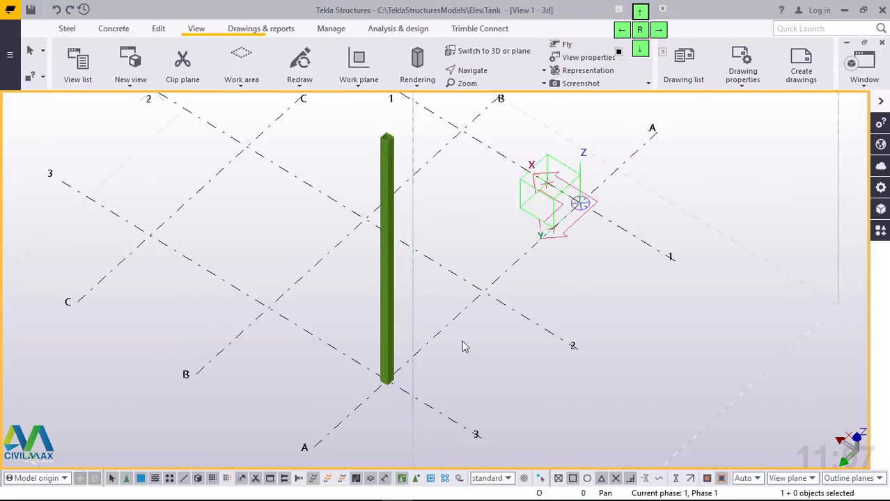
{"action": "scroll", "coordinate": [465, 347], "scroll_direction": "down", "scroll_amount": 1}
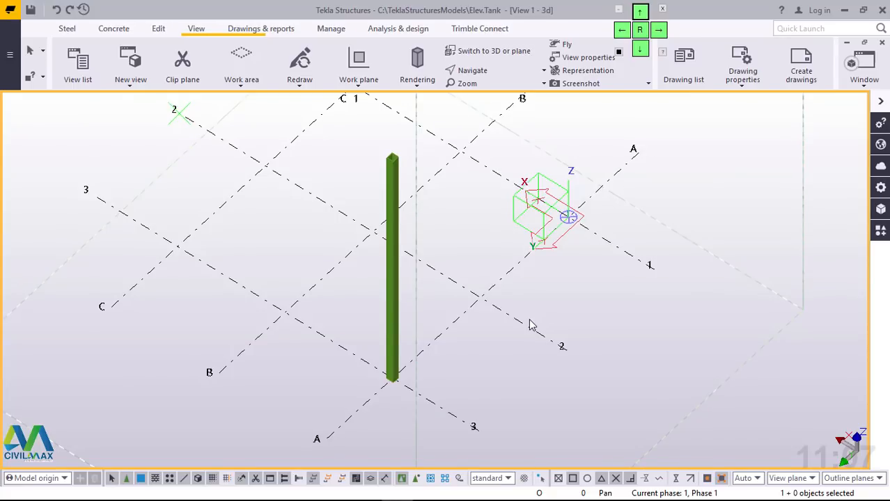
{"action": "left_click", "coordinate": [394, 282]}
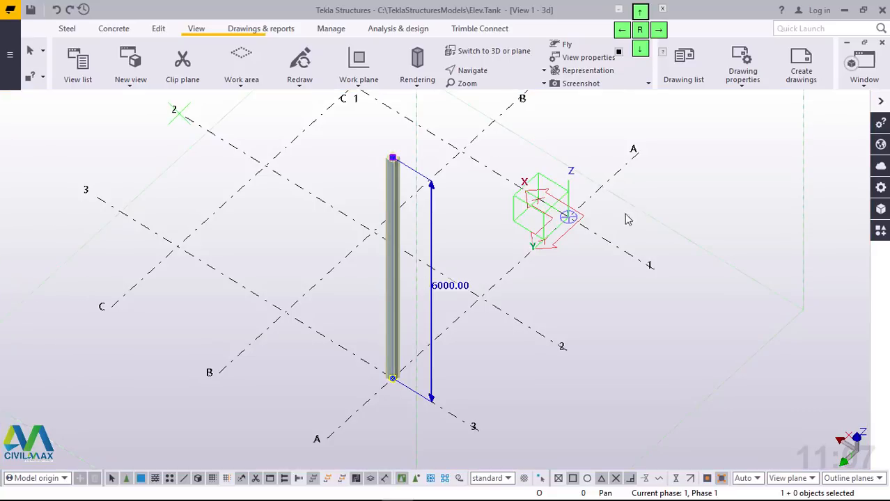
{"action": "right_click", "coordinate": [679, 154]}
{"action": "left_click", "coordinate": [672, 223]}
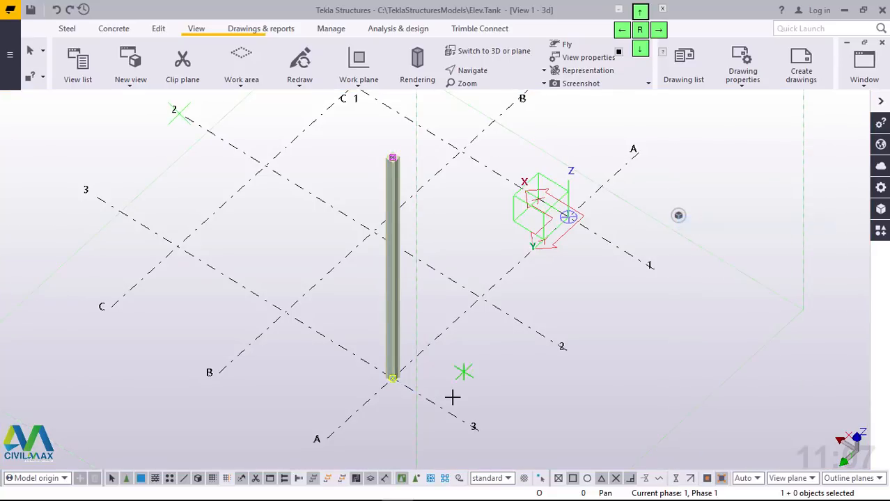
{"action": "left_click", "coordinate": [322, 439]}
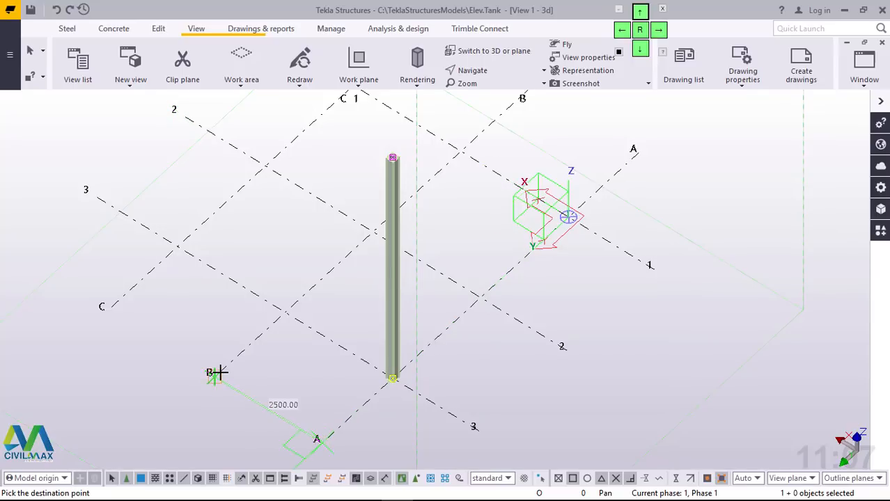
{"action": "left_click", "coordinate": [216, 373]}
{"action": "left_click", "coordinate": [105, 308]}
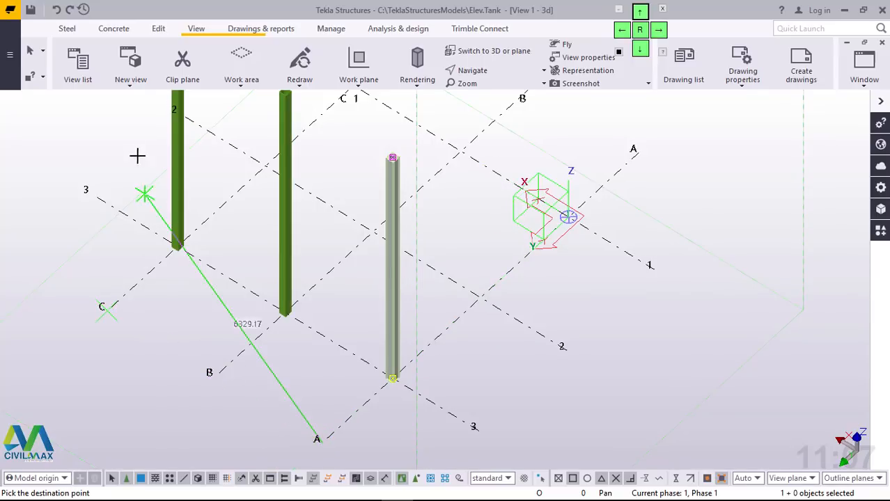
{"action": "right_click", "coordinate": [154, 143]}
{"action": "left_click", "coordinate": [156, 148]}
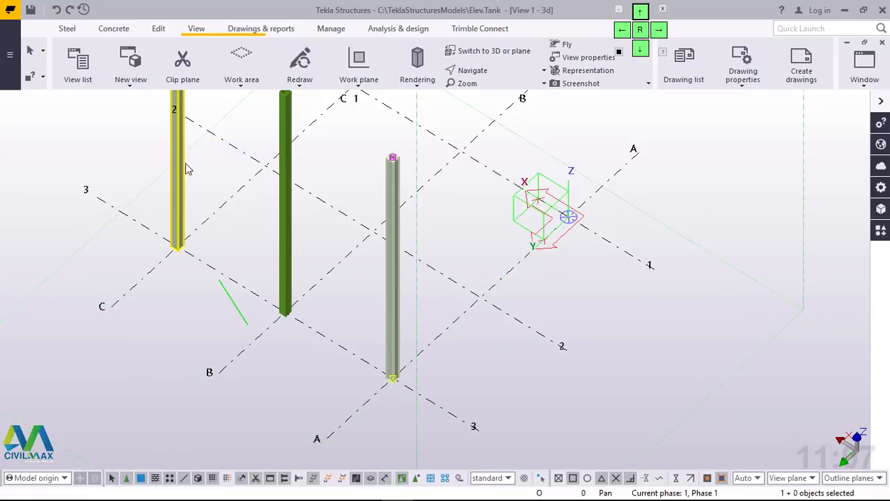
Step: Copy the three columns on grid line 3 to grid lines 2 and 1, using the end of line 3 as the origin
{"action": "left_click", "coordinate": [283, 213], "text": "ctrl"}
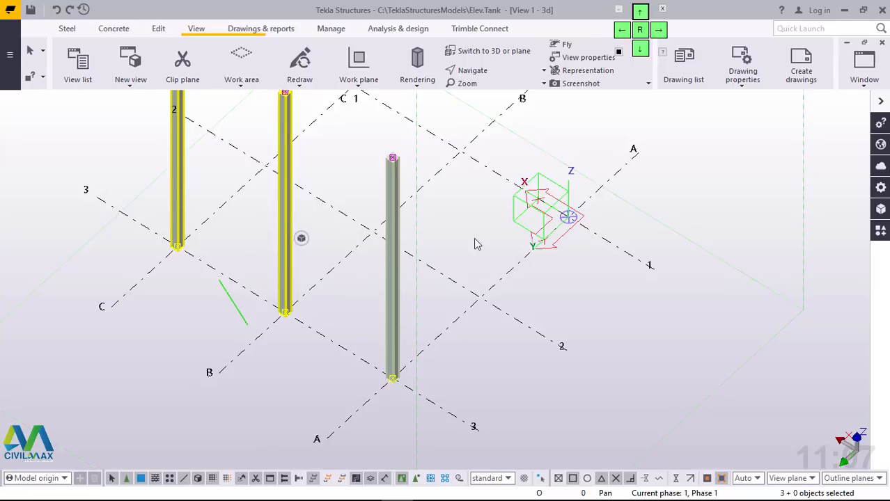
{"action": "right_click", "coordinate": [473, 203]}
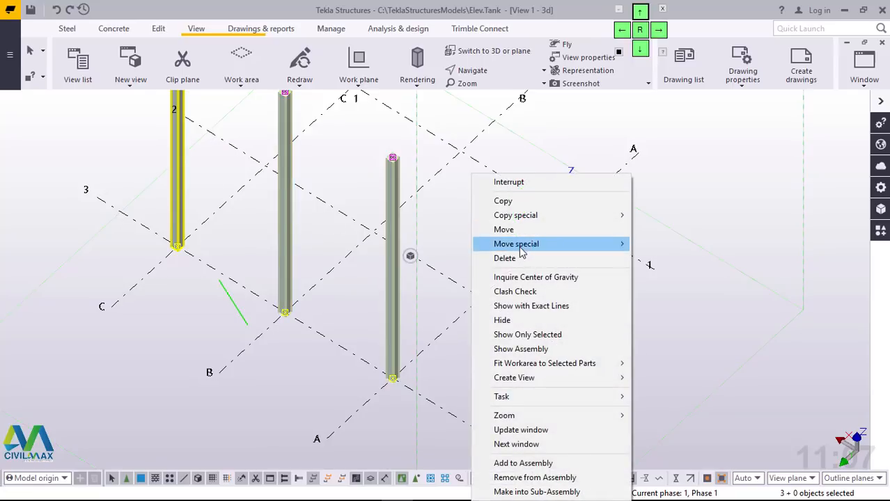
{"action": "left_click", "coordinate": [507, 200]}
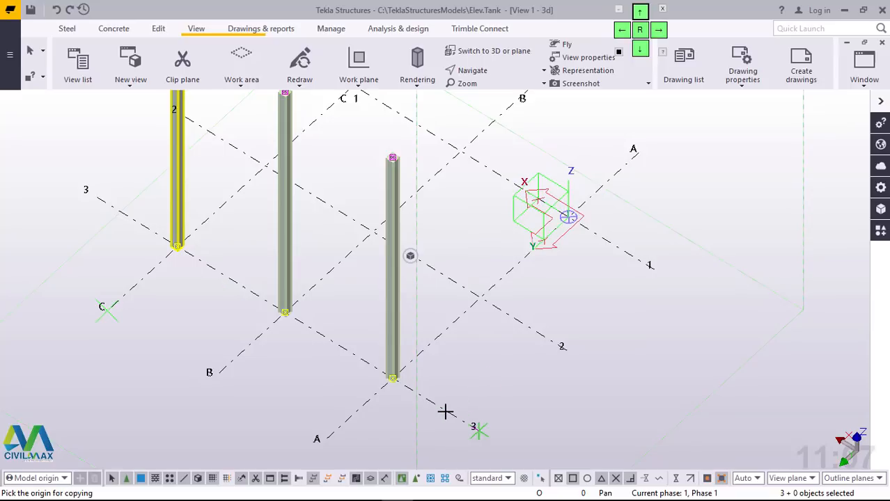
{"action": "left_click", "coordinate": [475, 430]}
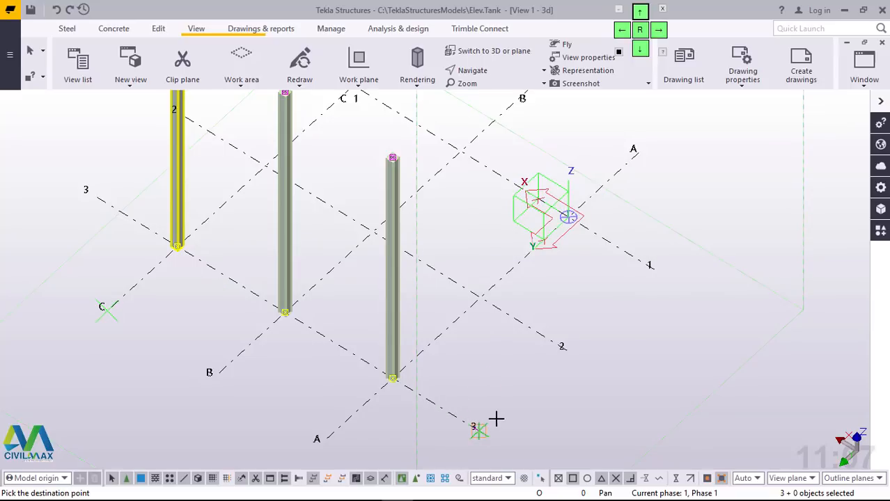
{"action": "left_click", "coordinate": [563, 348]}
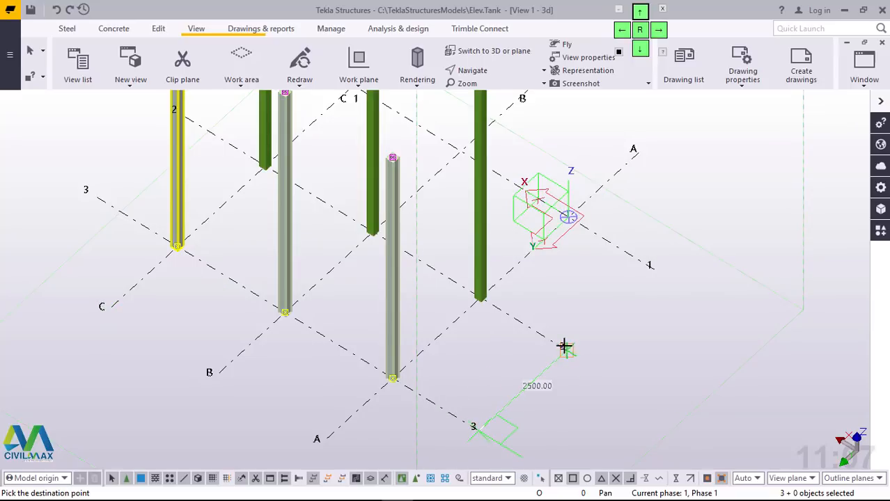
{"action": "left_click", "coordinate": [657, 266]}
{"action": "right_click", "coordinate": [713, 157]}
{"action": "left_click", "coordinate": [733, 161]}
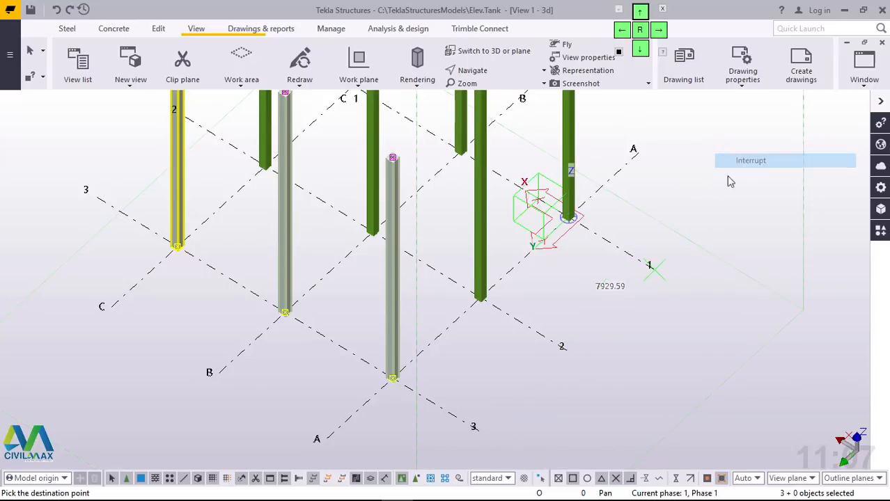
{"action": "left_click", "coordinate": [703, 212]}
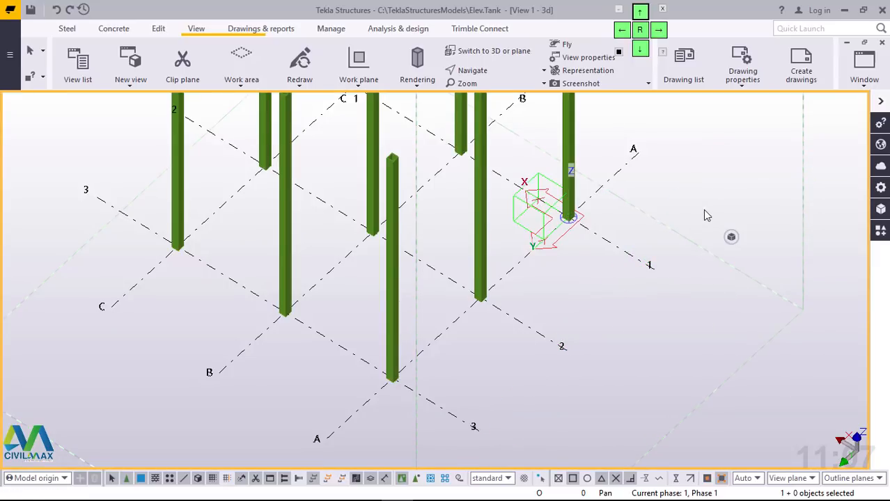
{"action": "middle_click_drag", "start_coordinate": [479, 308], "coordinate": [492, 258], "text": "ctrl"}
{"action": "scroll", "coordinate": [521, 294], "scroll_direction": "down", "scroll_amount": 4}
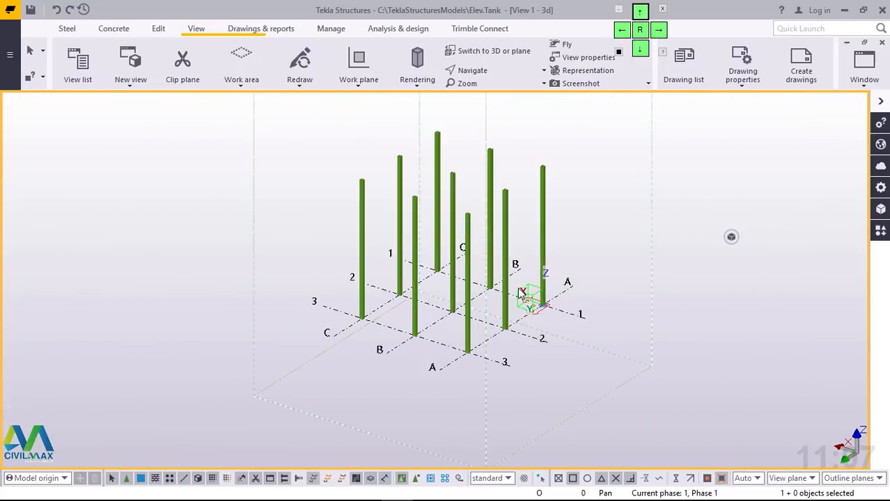
{"action": "scroll", "coordinate": [503, 233], "scroll_direction": "up", "scroll_amount": 5}
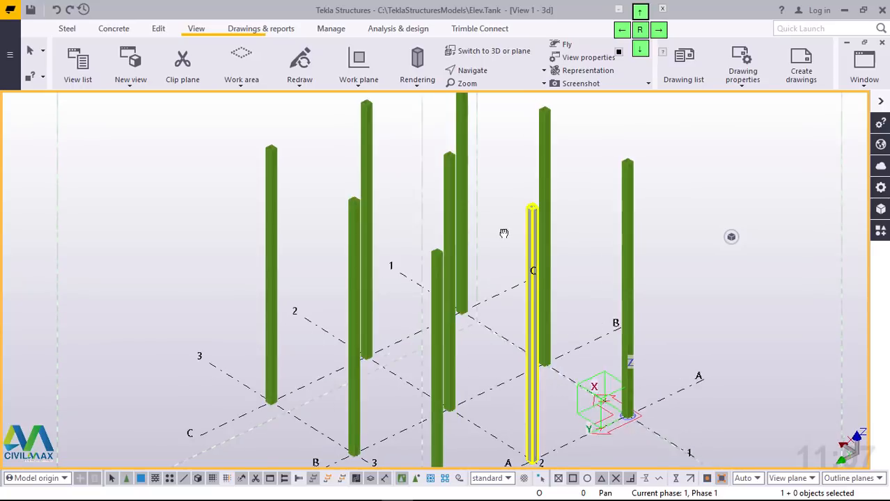
{"action": "mouse_move", "coordinate": [503, 233]}
{"action": "middle_mouse_down", "text": "ctrl"}
{"action": "mouse_move", "coordinate": [434, 232]}
{"action": "mouse_move", "coordinate": [488, 219]}
{"action": "mouse_move", "coordinate": [464, 225]}
{"action": "mouse_move", "coordinate": [520, 224]}
{"action": "mouse_move", "coordinate": [505, 210]}
{"action": "mouse_move", "coordinate": [514, 225]}
{"action": "middle_mouse_up", "text": "ctrl"}
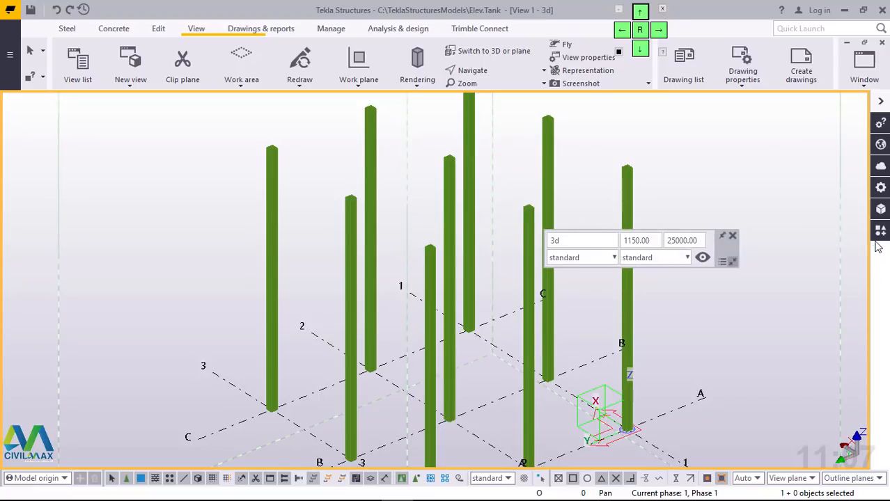
{"action": "left_click", "coordinate": [732, 235]}
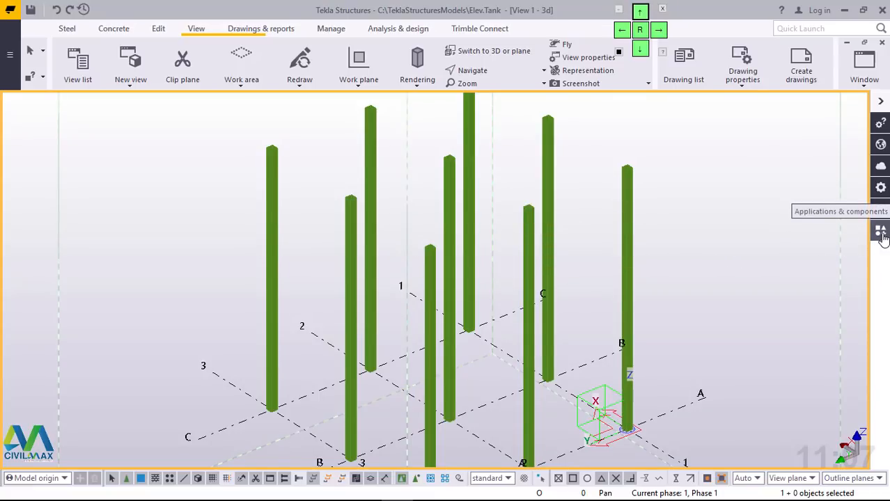
Step: Search the applications and components catalog for "brac"
{"action": "left_click", "coordinate": [881, 233]}
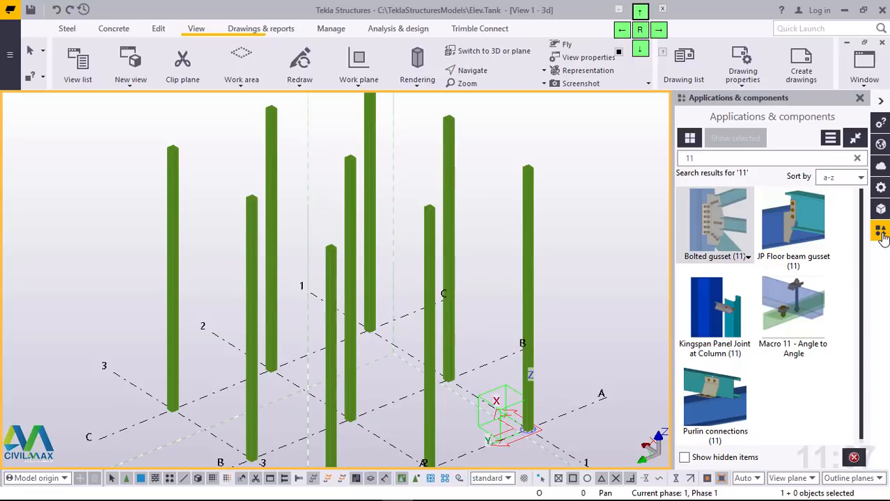
{"action": "left_click", "coordinate": [686, 160]}
{"action": "double_click", "coordinate": [685, 160]}
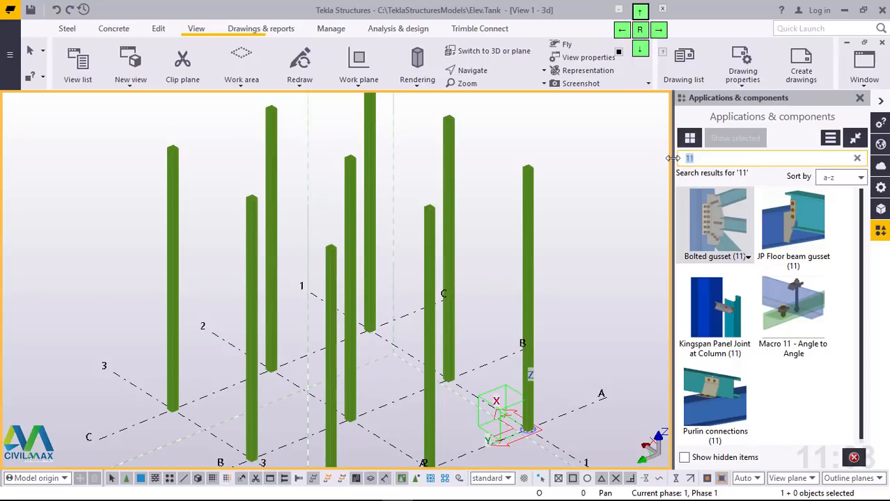
{"action": "type", "text": "b"}
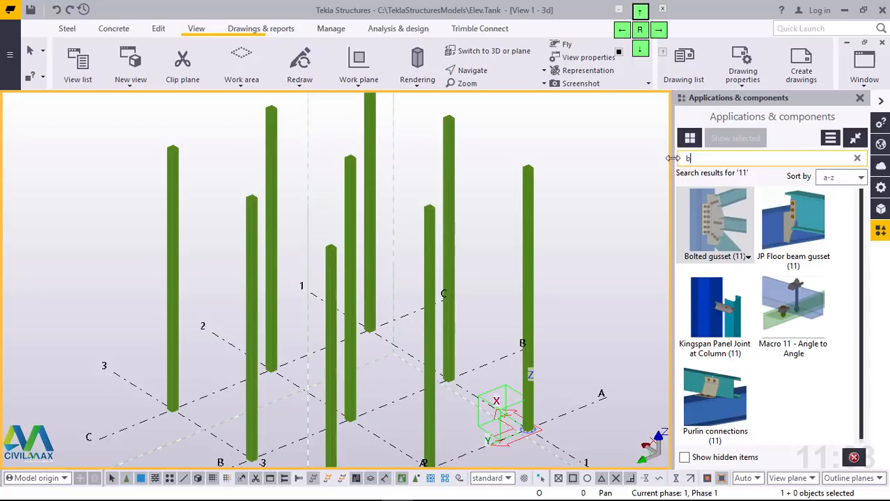
{"action": "type", "text": "ra"}
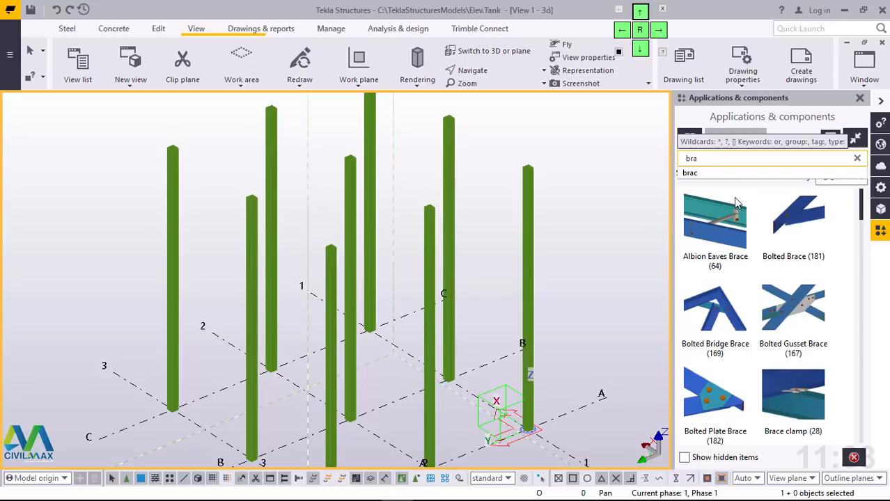
{"action": "type", "text": "c"}
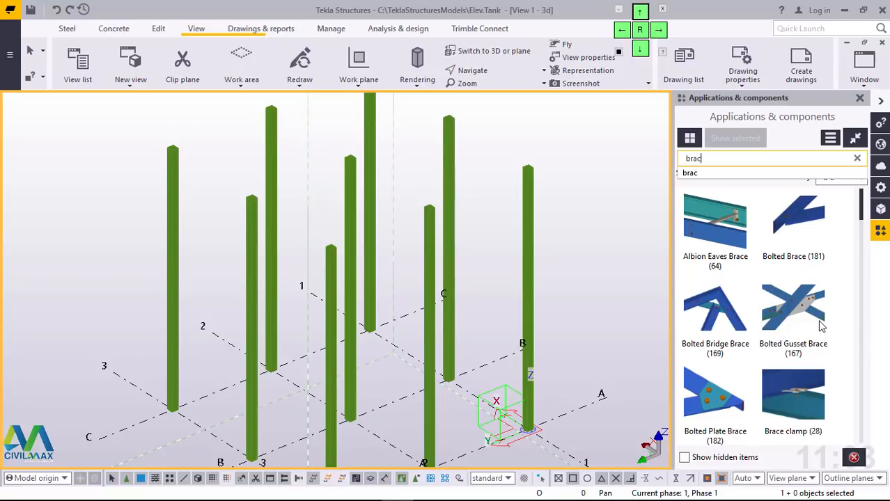
{"action": "key", "text": "Return"}
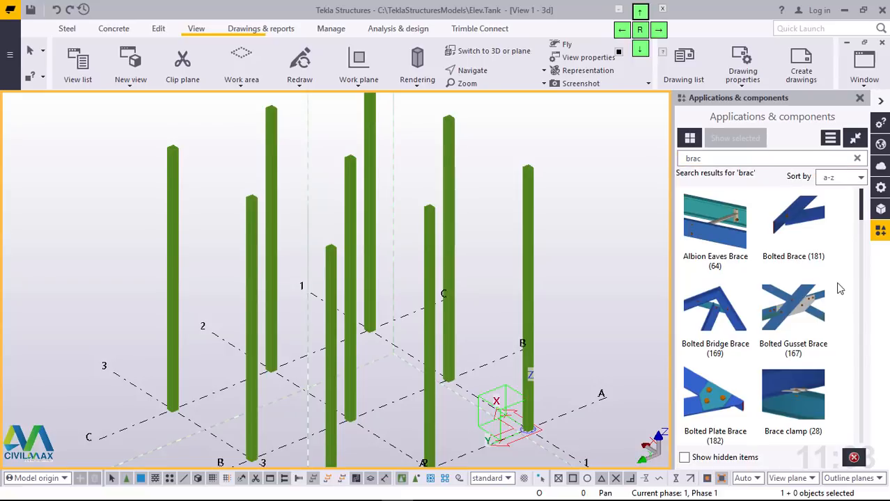
Step: Find the Tensioner brace and compression bar (13) component among the bracing components and open its settings
{"action": "scroll", "coordinate": [805, 316], "scroll_direction": "down", "scroll_amount": 10}
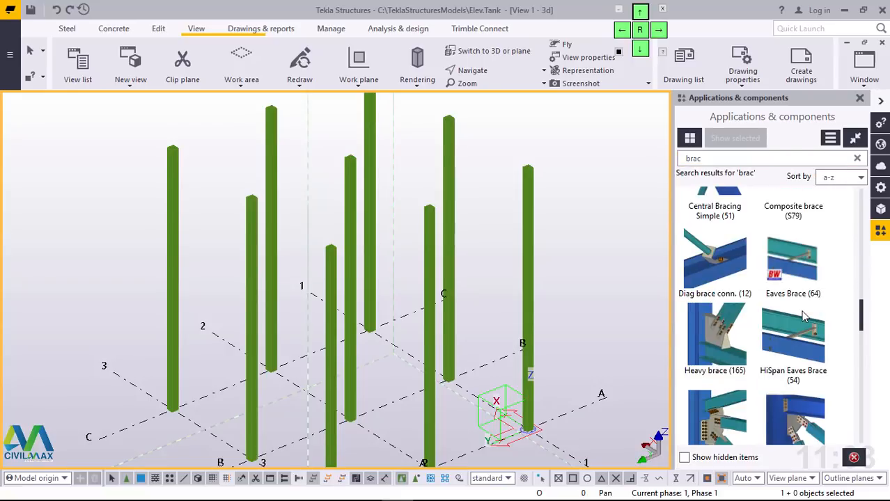
{"action": "scroll", "coordinate": [805, 317], "scroll_direction": "down", "scroll_amount": 12}
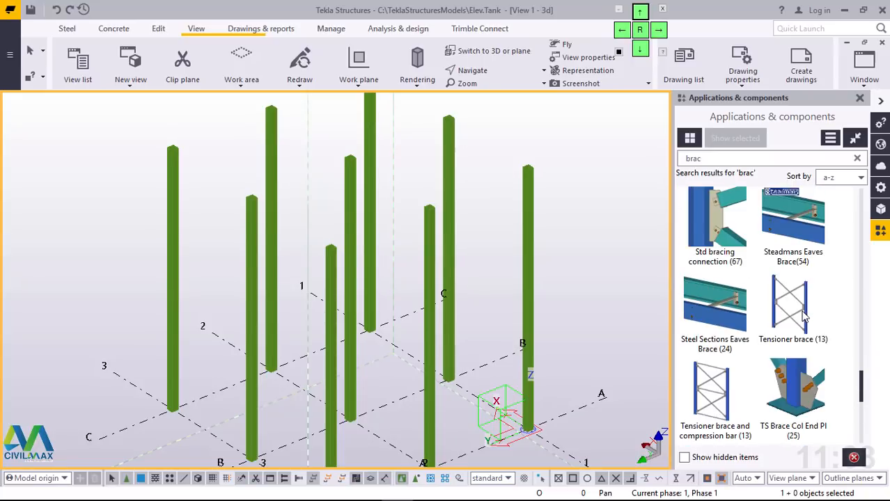
{"action": "scroll", "coordinate": [733, 376], "scroll_direction": "down", "scroll_amount": 2}
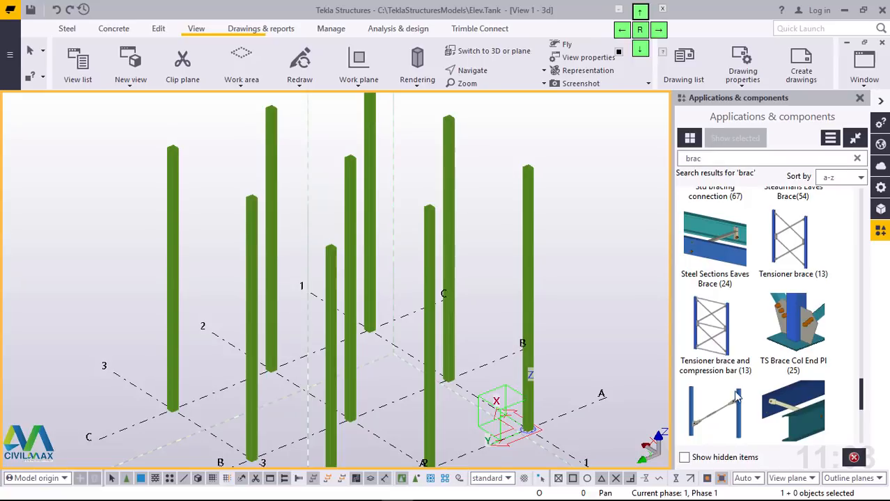
{"action": "left_click", "coordinate": [721, 332]}
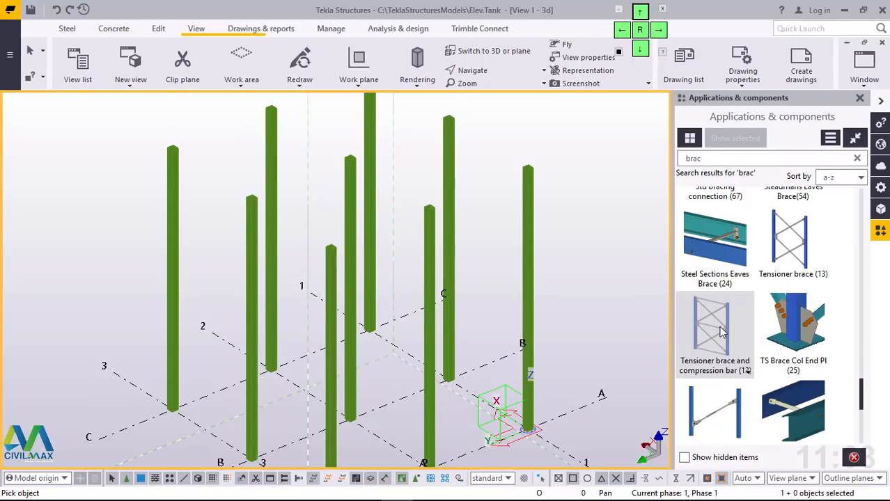
{"action": "double_click", "coordinate": [719, 326]}
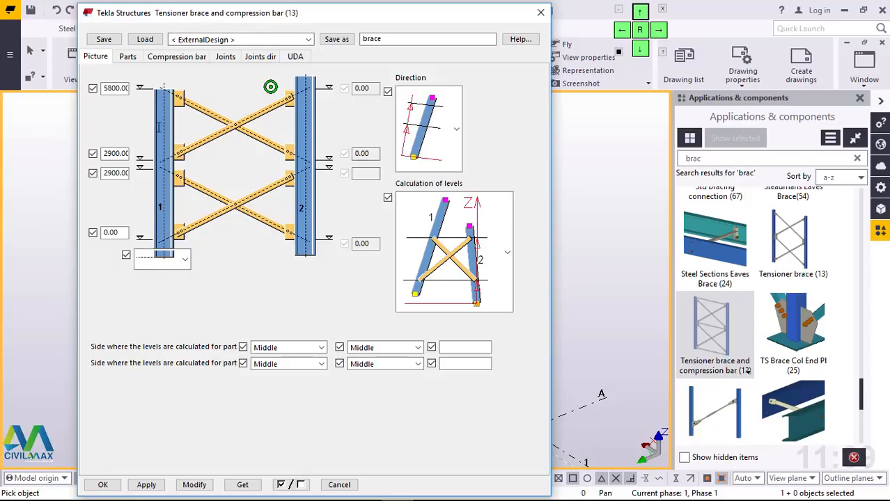
Step: Examine the brace component's windbracing profiles, compression bar, joint and joint direction settings, and the available windbracing arrangement options
{"action": "scroll", "coordinate": [630, 296], "scroll_direction": "down", "scroll_amount": 4}
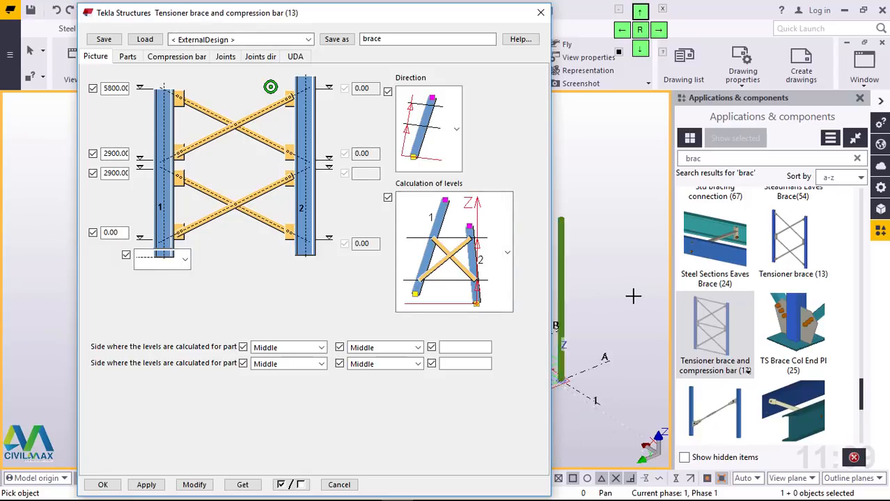
{"action": "scroll", "coordinate": [599, 293], "scroll_direction": "up", "scroll_amount": 2}
{"action": "scroll", "coordinate": [588, 300], "scroll_direction": "up", "scroll_amount": 2}
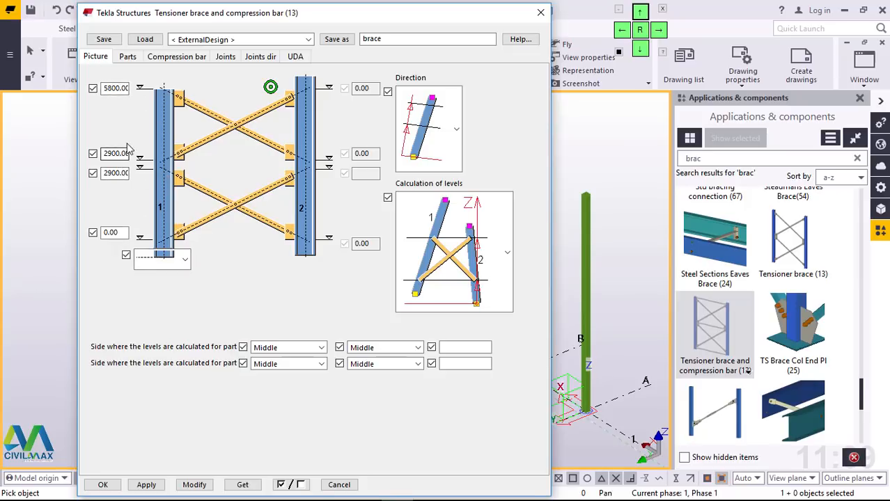
{"action": "left_click", "coordinate": [127, 57]}
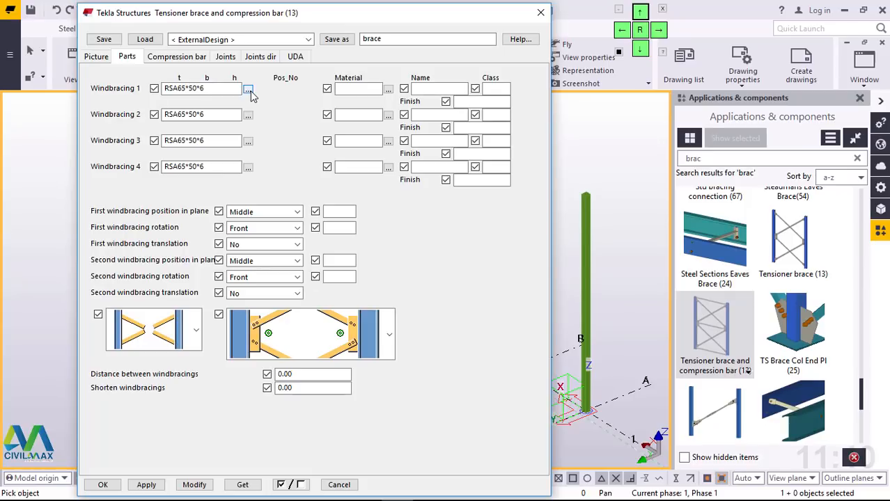
{"action": "left_click", "coordinate": [176, 56]}
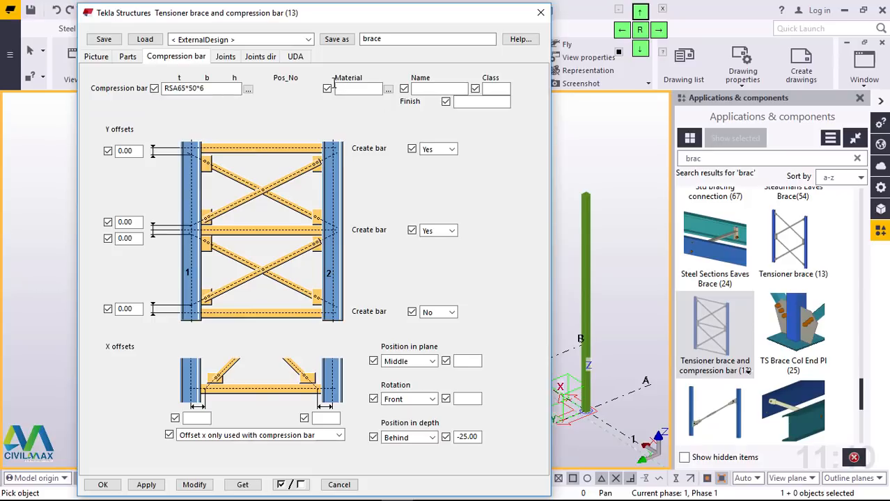
{"action": "left_click", "coordinate": [227, 58]}
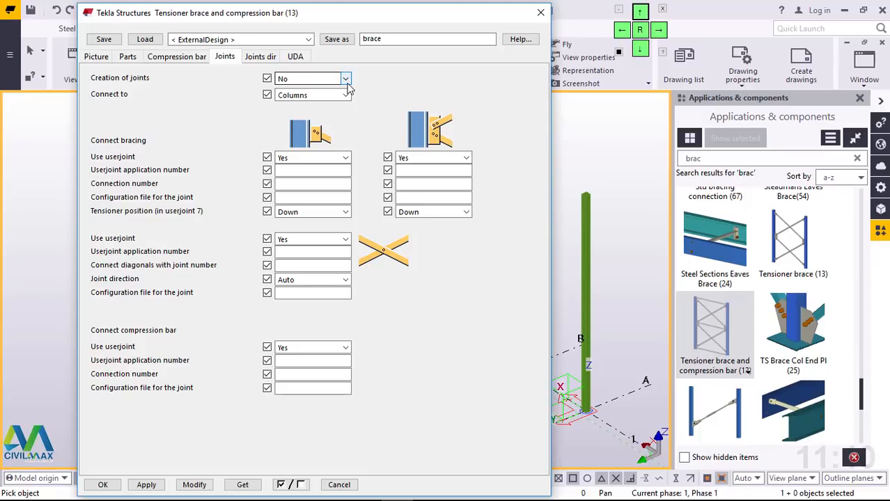
{"action": "left_click", "coordinate": [261, 58]}
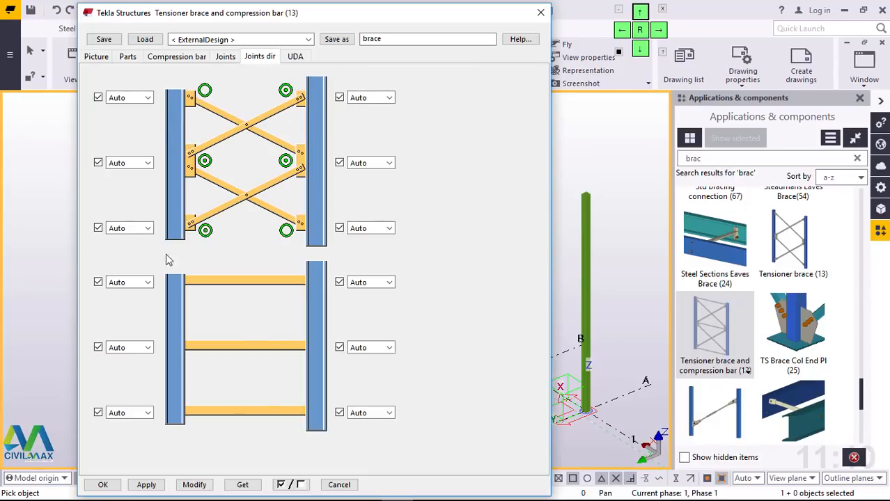
{"action": "left_click", "coordinate": [129, 58]}
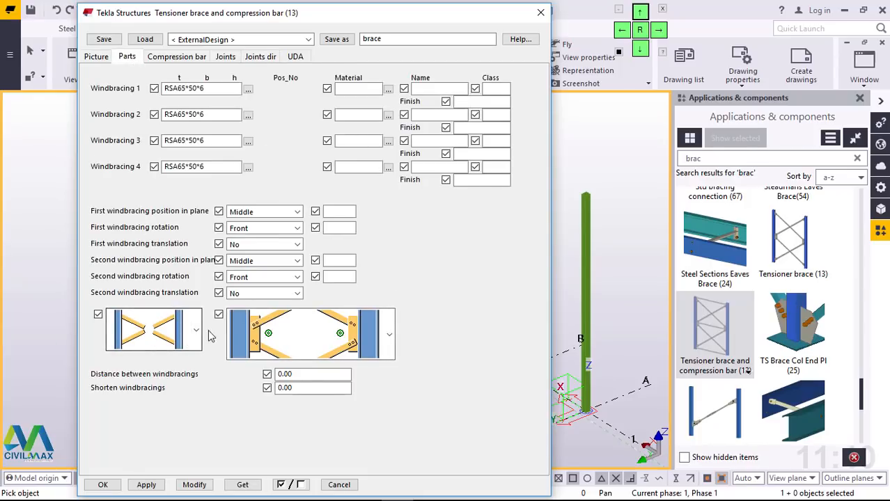
{"action": "left_click", "coordinate": [195, 331]}
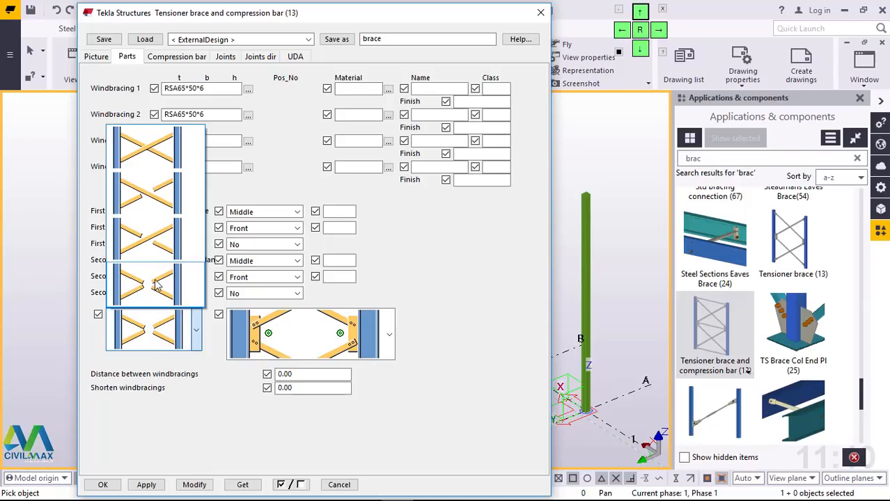
{"action": "left_click", "coordinate": [207, 405]}
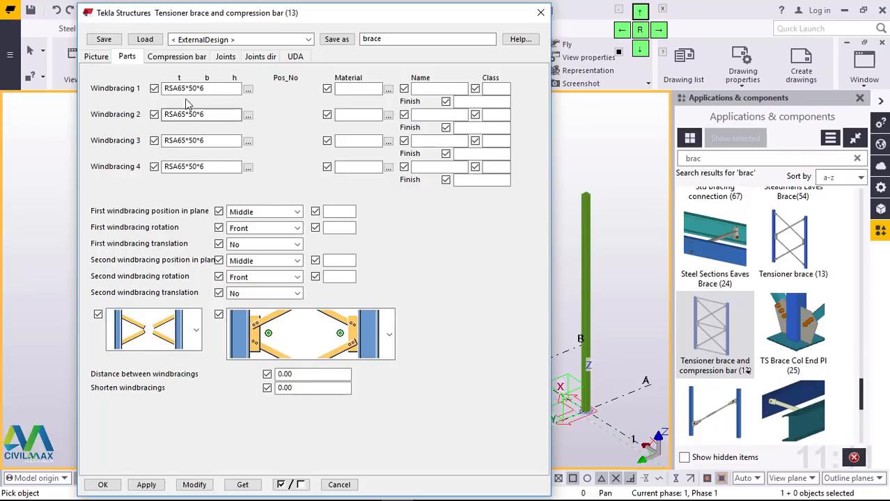
Step: Examine the brace levels and the options for direction and calculation of levels, leaving them unchanged
{"action": "left_click", "coordinate": [98, 59]}
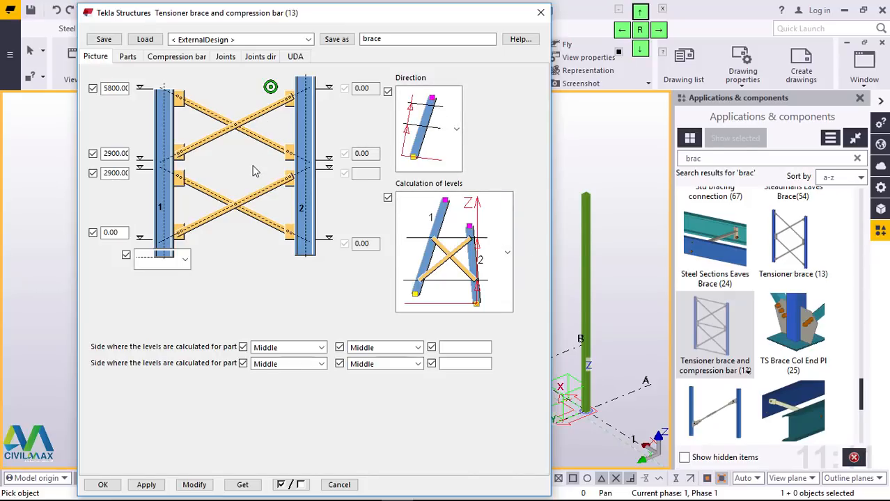
{"action": "left_click", "coordinate": [457, 141]}
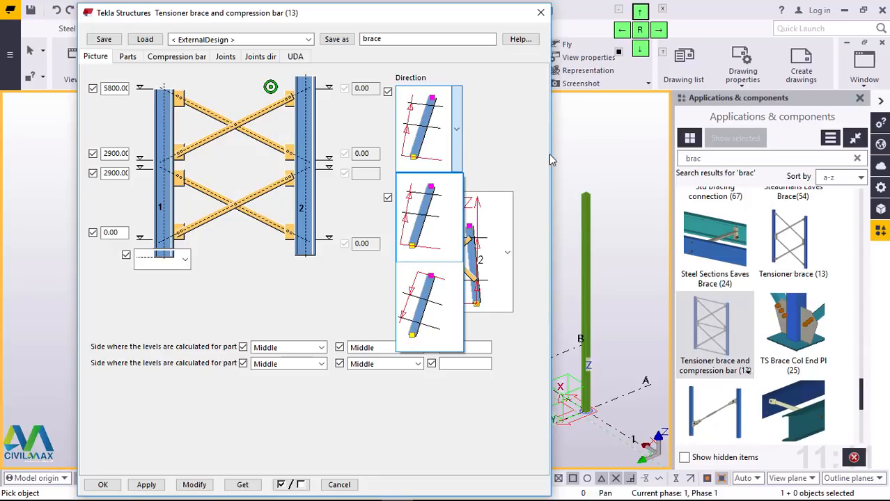
{"action": "left_click", "coordinate": [519, 130]}
{"action": "left_click", "coordinate": [461, 147]}
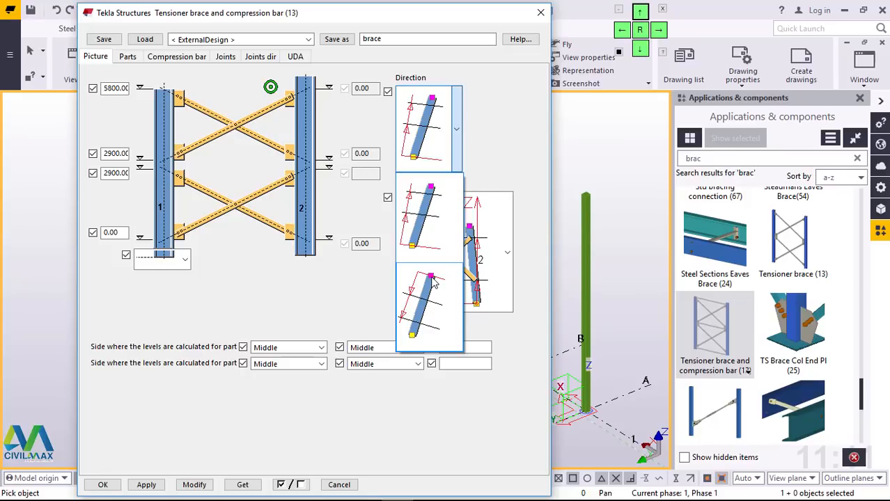
{"action": "left_click", "coordinate": [493, 115]}
{"action": "left_click", "coordinate": [507, 255]}
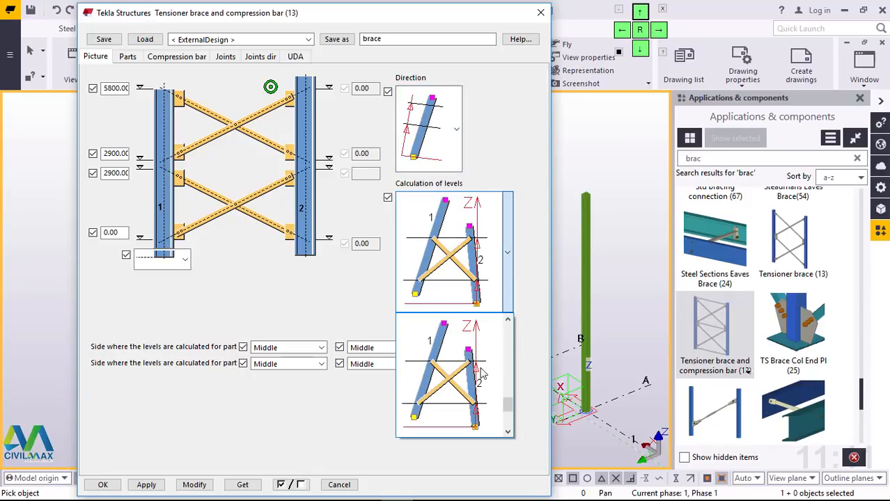
{"action": "left_click", "coordinate": [512, 150]}
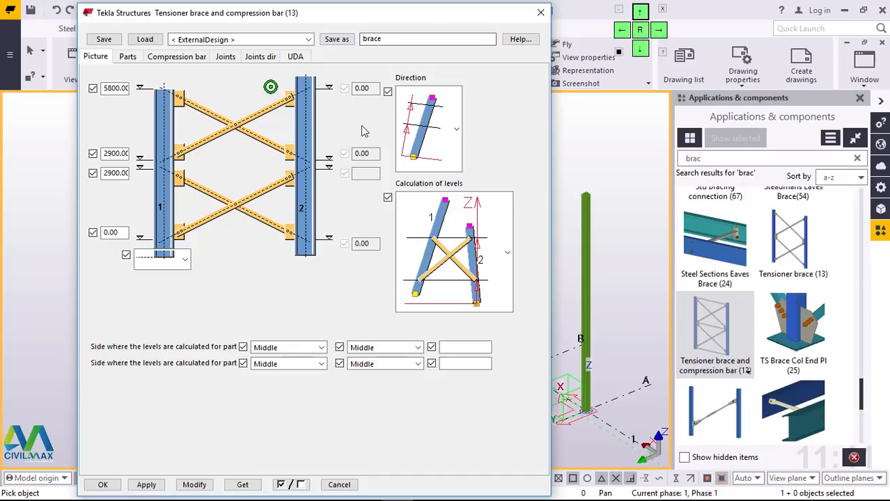
Step: Load the saved "brace" settings into the Tensioner brace and compression bar (13) component and apply them
{"action": "scroll", "coordinate": [592, 229], "scroll_direction": "down", "scroll_amount": 5}
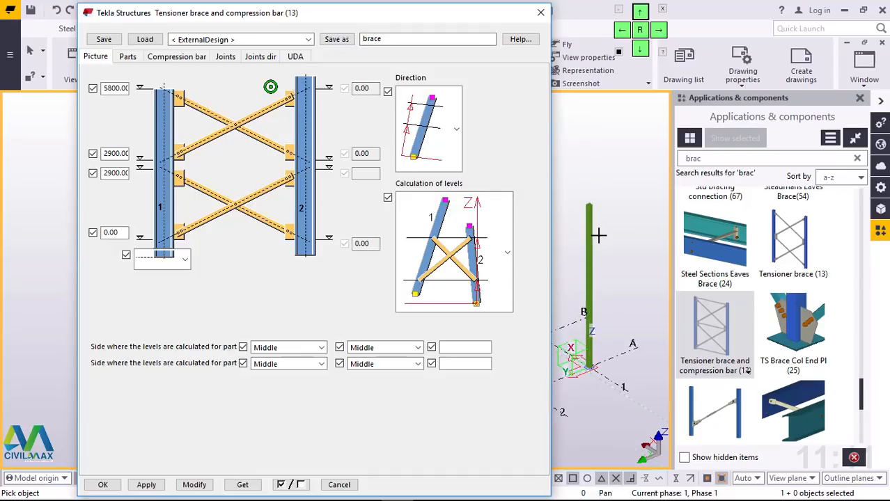
{"action": "scroll", "coordinate": [601, 241], "scroll_direction": "down", "scroll_amount": 2}
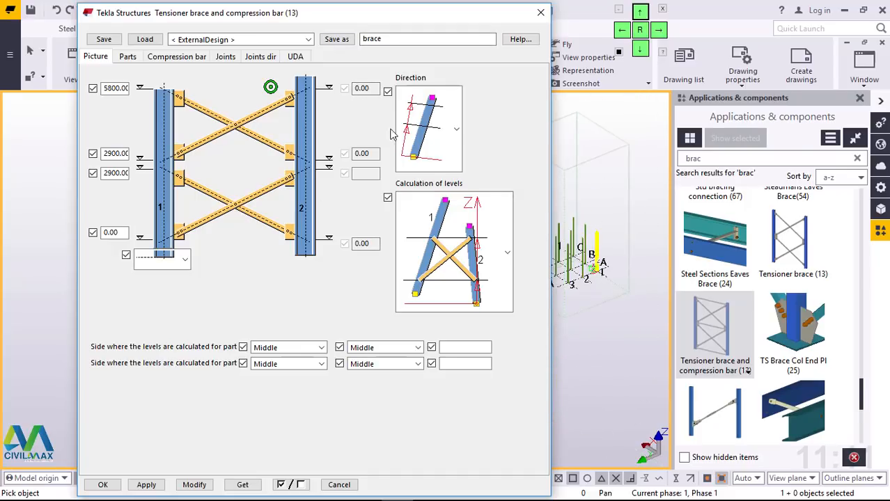
{"action": "left_click", "coordinate": [309, 40]}
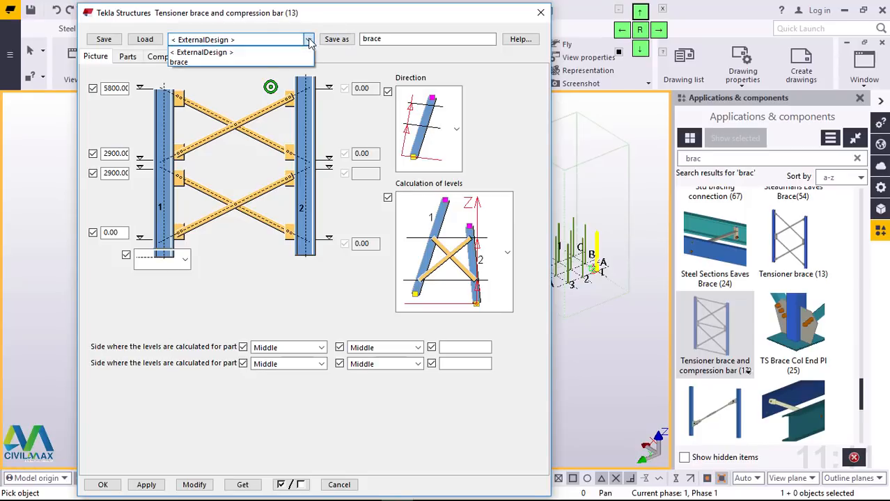
{"action": "left_click", "coordinate": [241, 62]}
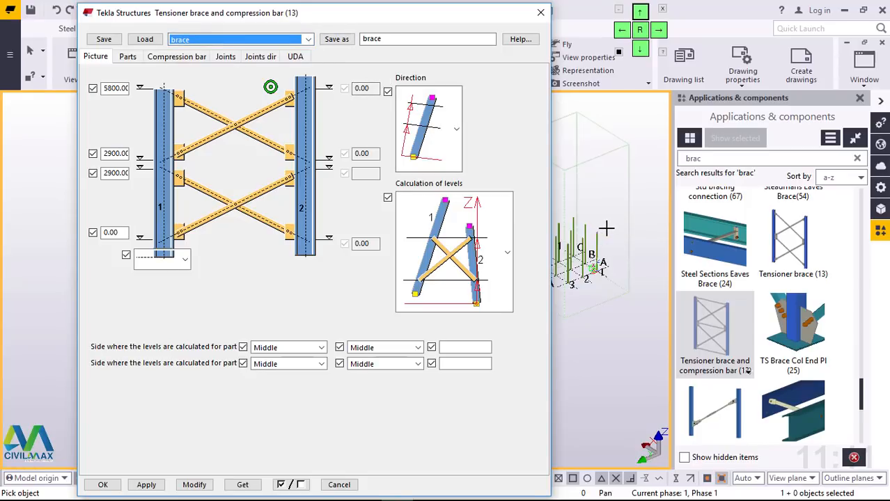
{"action": "scroll", "coordinate": [606, 228], "scroll_direction": "up", "scroll_amount": 3}
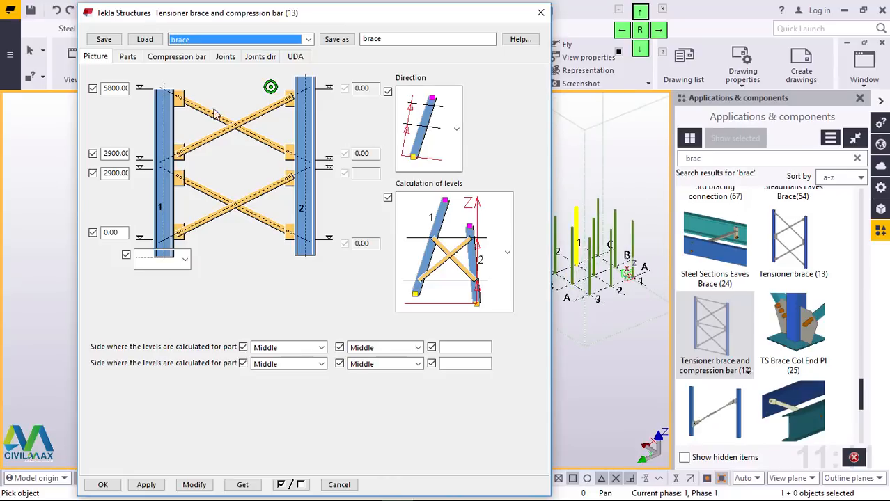
{"action": "left_click", "coordinate": [148, 42]}
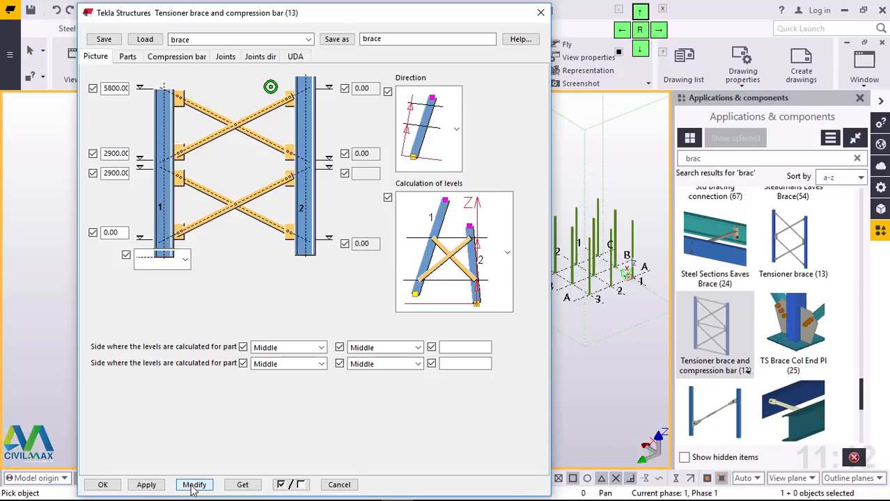
{"action": "left_click", "coordinate": [155, 487]}
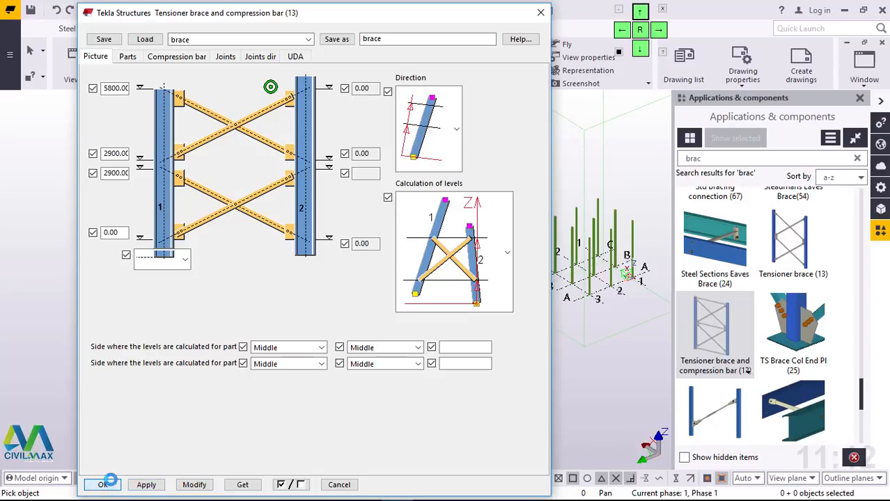
Step: Accept the brace component settings and place the braces along grid line 3, between columns C3 and B3 and between B3 and A3
{"action": "left_click", "coordinate": [106, 484]}
{"action": "scroll", "coordinate": [623, 240], "scroll_direction": "up", "scroll_amount": 10}
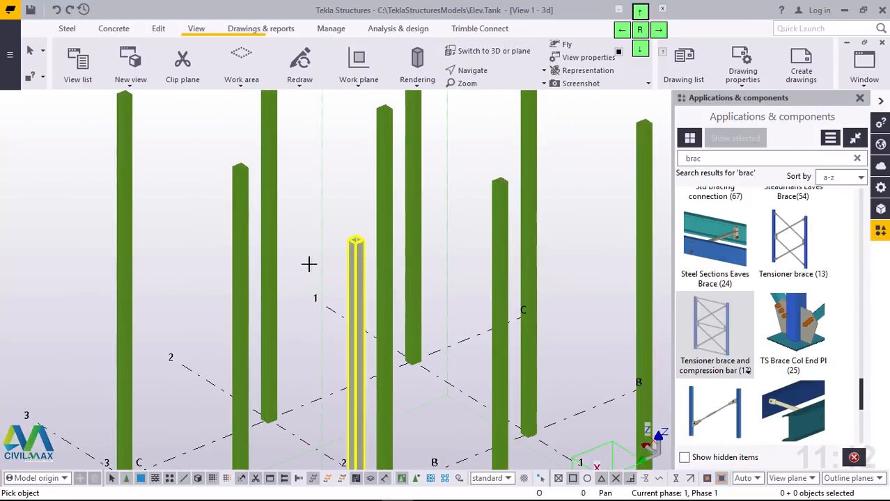
{"action": "scroll", "coordinate": [254, 263], "scroll_direction": "down", "scroll_amount": 8}
{"action": "scroll", "coordinate": [283, 263], "scroll_direction": "up", "scroll_amount": 2}
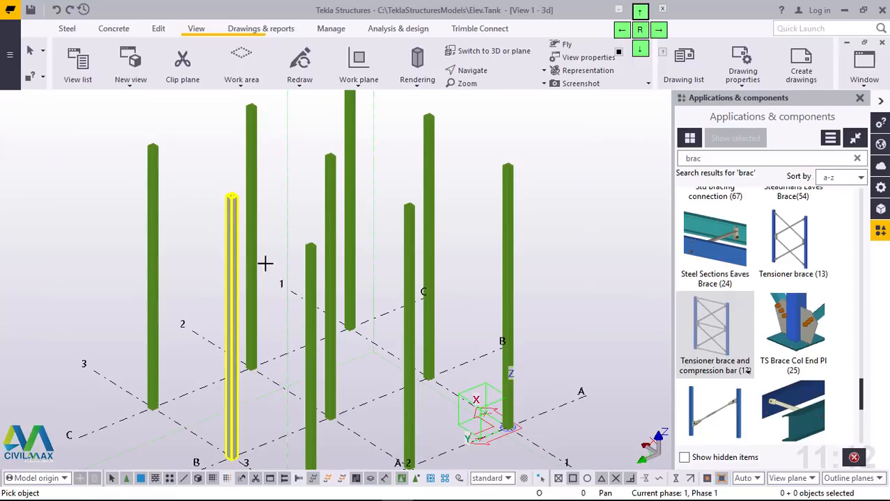
{"action": "left_click", "coordinate": [159, 161]}
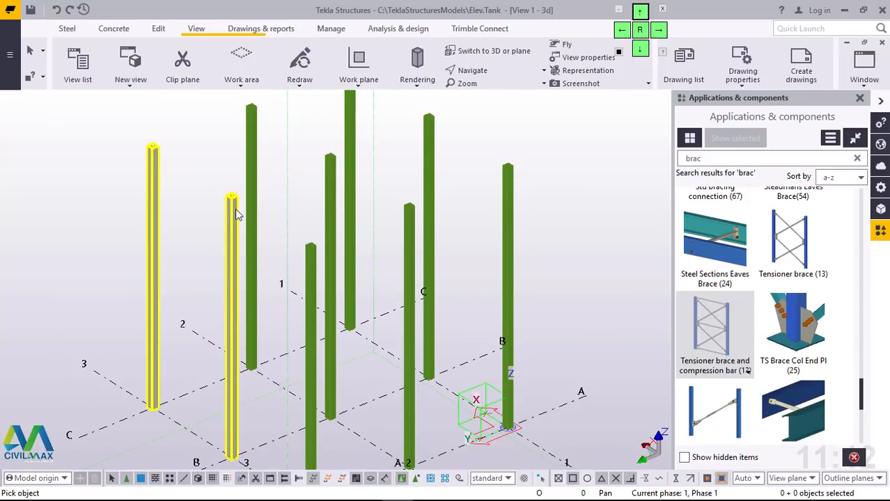
{"action": "left_click", "coordinate": [235, 209]}
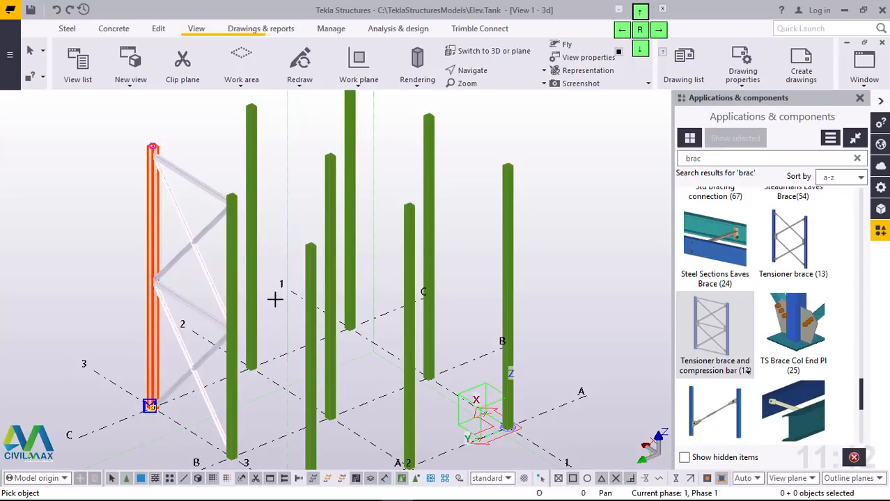
{"action": "scroll", "coordinate": [274, 297], "scroll_direction": "up", "scroll_amount": 2}
{"action": "left_click", "coordinate": [216, 236]}
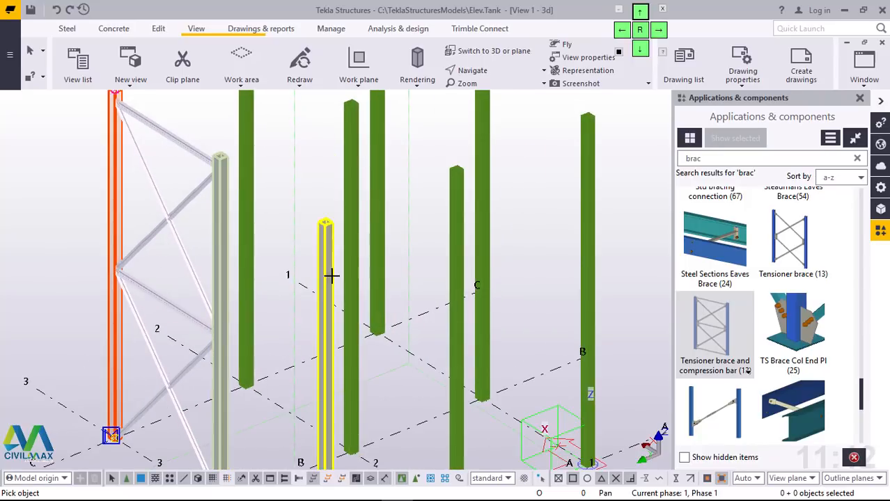
{"action": "left_click", "coordinate": [330, 274]}
Step: Brace the columns along grid line C with the same component, from C3 to C2 and from C2 to C1
{"action": "scroll", "coordinate": [237, 259], "scroll_direction": "down", "scroll_amount": 2}
{"action": "scroll", "coordinate": [153, 151], "scroll_direction": "up", "scroll_amount": 2}
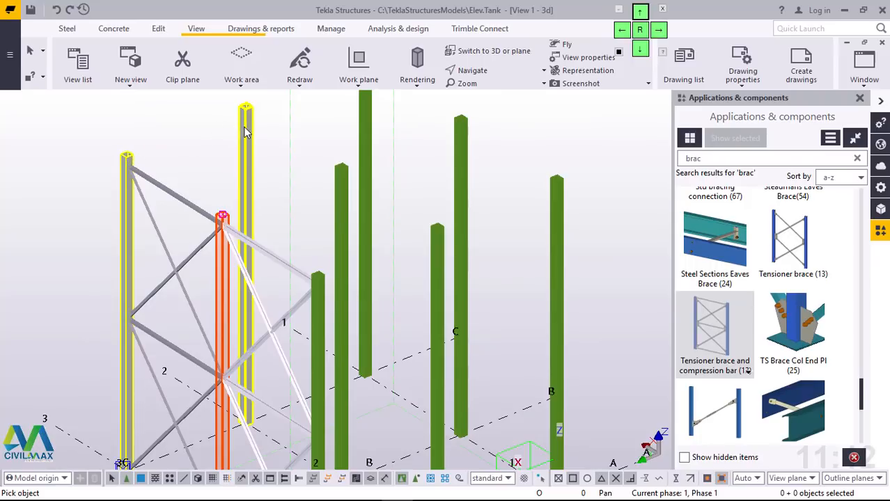
{"action": "scroll", "coordinate": [245, 132], "scroll_direction": "down", "scroll_amount": 2}
{"action": "scroll", "coordinate": [248, 137], "scroll_direction": "up", "scroll_amount": 4}
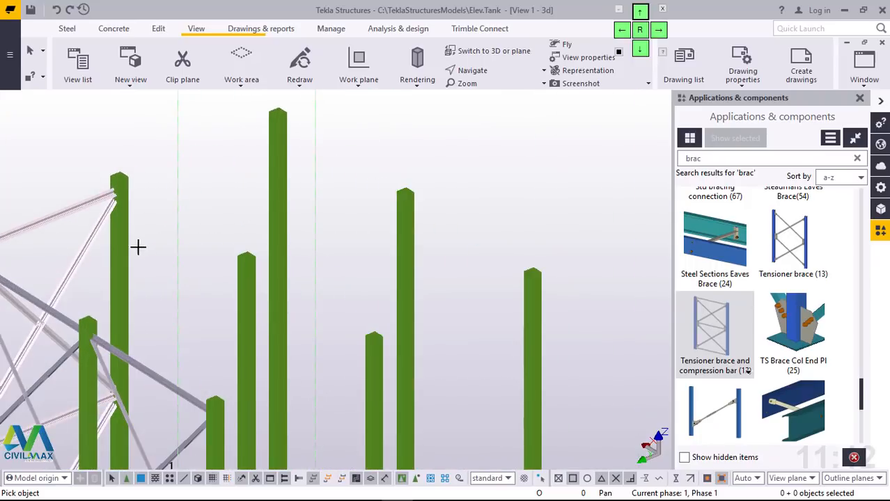
{"action": "left_click", "coordinate": [277, 159]}
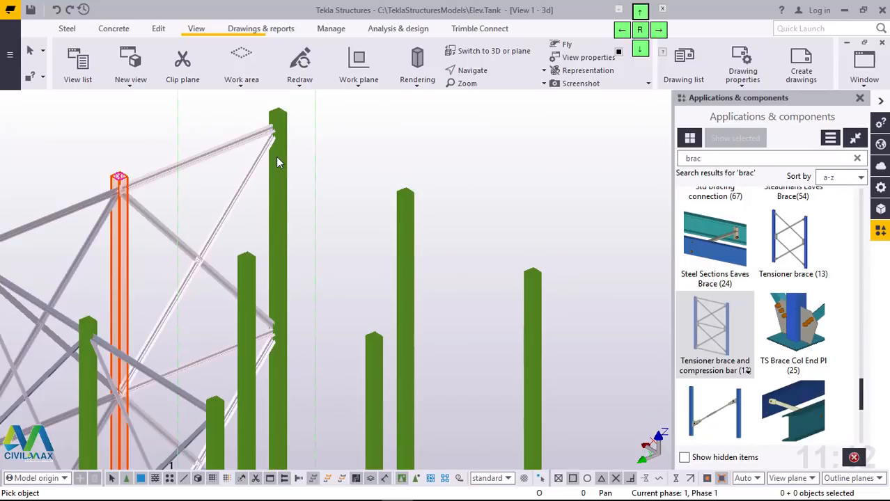
Step: Brace the columns along grid line 1 with the same component, from C1 to B1 and from B1 to A1
{"action": "left_click", "coordinate": [400, 218]}
{"action": "scroll", "coordinate": [335, 172], "scroll_direction": "down", "scroll_amount": 4}
{"action": "scroll", "coordinate": [388, 236], "scroll_direction": "up", "scroll_amount": 5}
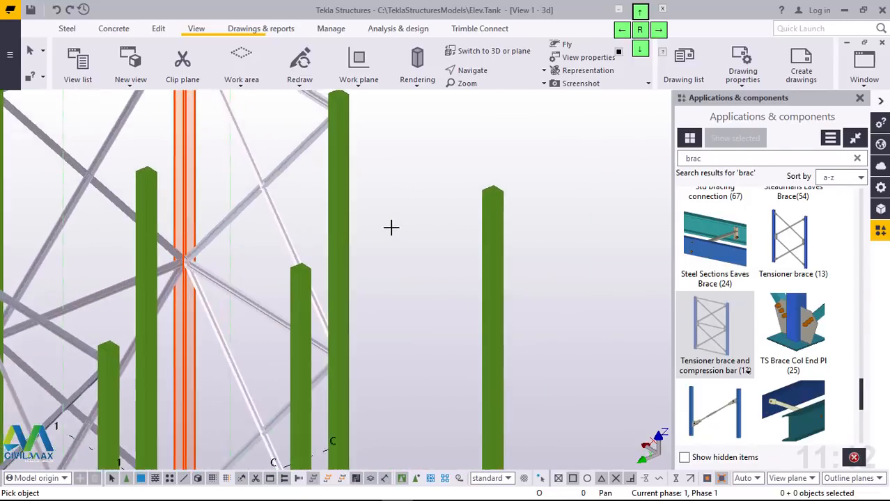
{"action": "scroll", "coordinate": [392, 227], "scroll_direction": "up", "scroll_amount": 2}
{"action": "left_click", "coordinate": [321, 168]}
{"action": "scroll", "coordinate": [360, 176], "scroll_direction": "down", "scroll_amount": 2}
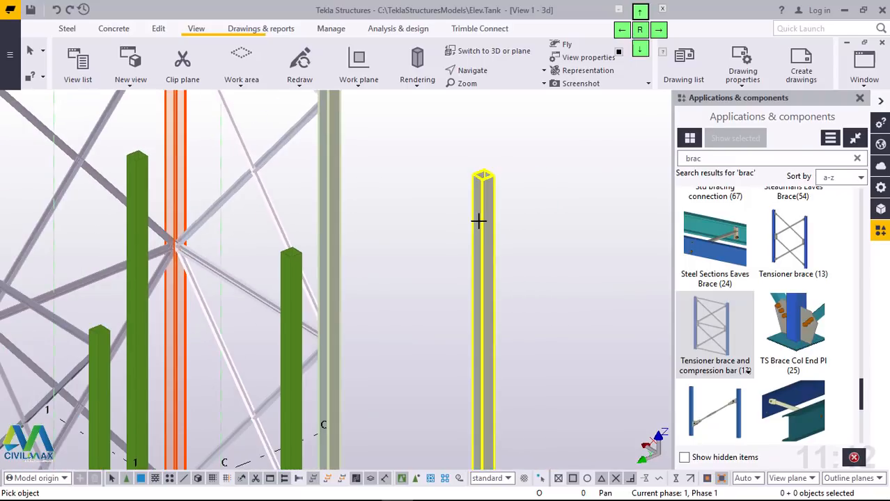
{"action": "scroll", "coordinate": [478, 219], "scroll_direction": "down", "scroll_amount": 4}
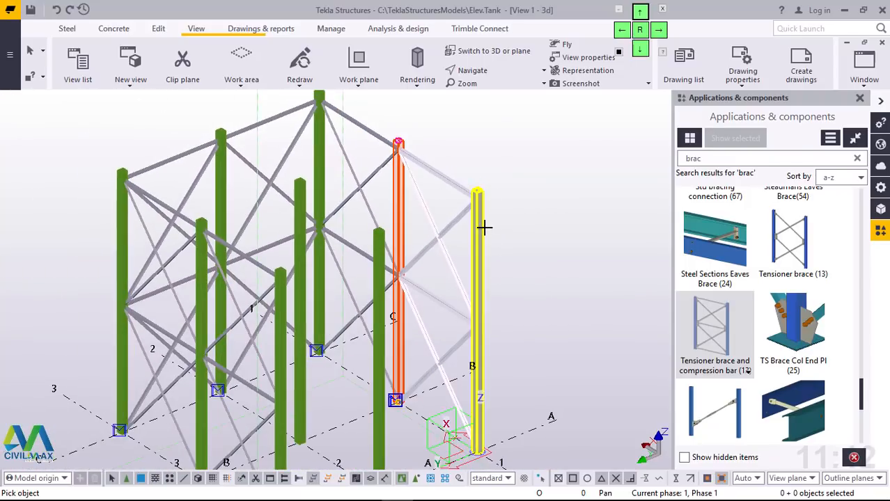
Step: Brace the columns along grid line A with the same component, from A1 to A2 and from A2 to A3
{"action": "left_click", "coordinate": [481, 224]}
{"action": "left_click", "coordinate": [381, 244]}
{"action": "scroll", "coordinate": [281, 291], "scroll_direction": "up", "scroll_amount": 5}
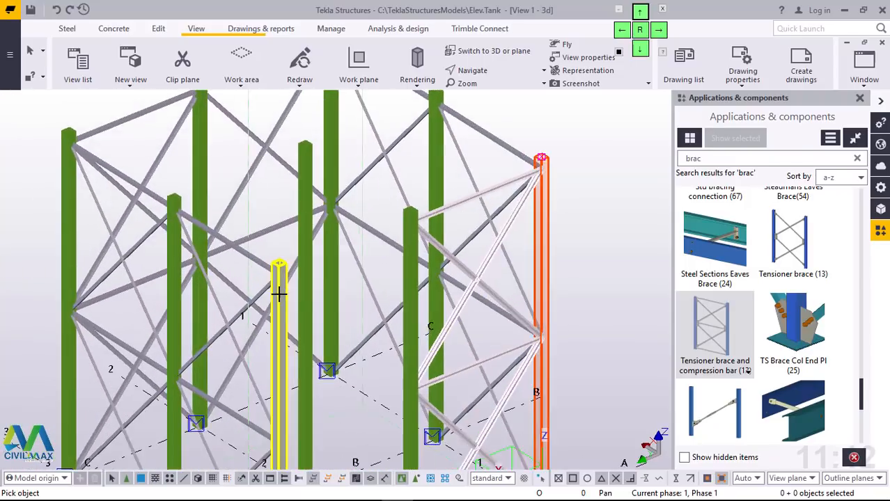
{"action": "left_click", "coordinate": [437, 258]}
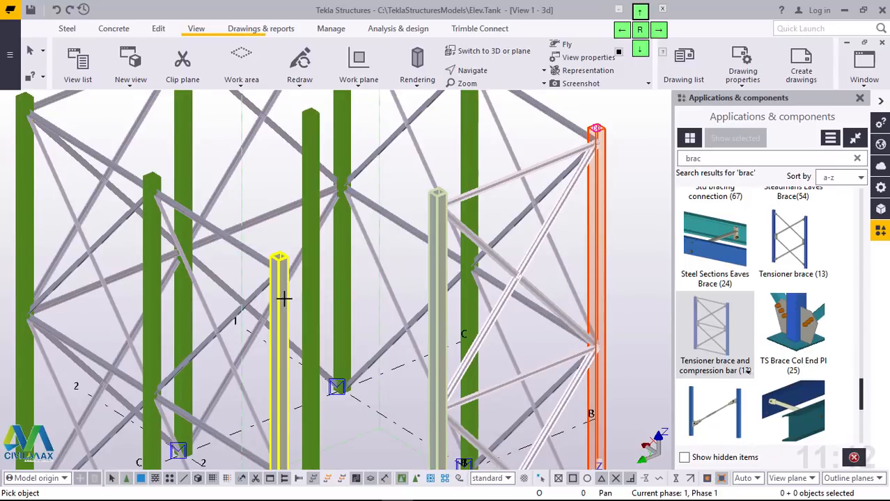
{"action": "left_click", "coordinate": [284, 306]}
Step: Place the brace component on the interior part of grid line 2, from column C2 to the central column B2
{"action": "scroll", "coordinate": [387, 258], "scroll_direction": "down", "scroll_amount": 4}
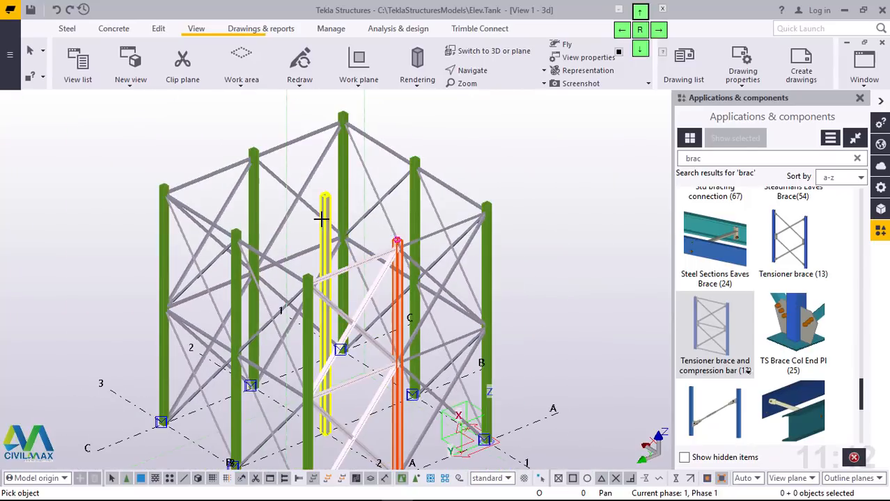
{"action": "left_click", "coordinate": [335, 241]}
{"action": "middle_click_drag", "start_coordinate": [338, 239], "coordinate": [315, 190], "text": "ctrl"}
{"action": "scroll", "coordinate": [238, 132], "scroll_direction": "up", "scroll_amount": 6}
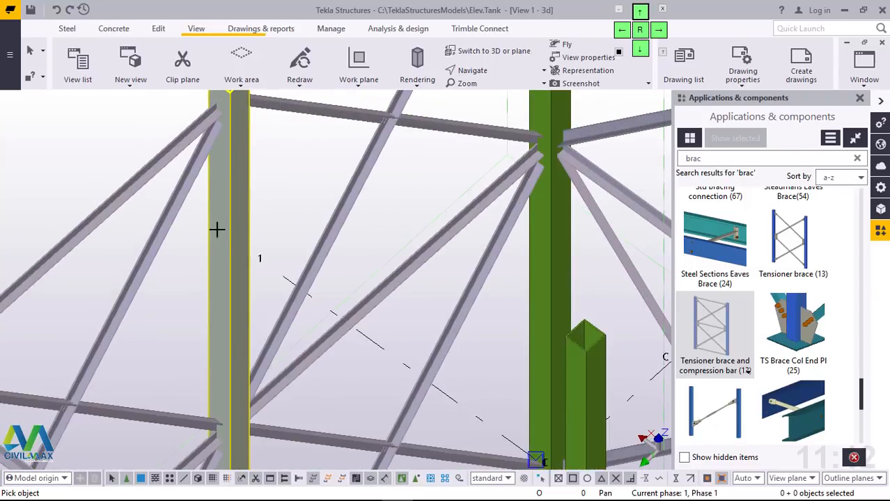
{"action": "scroll", "coordinate": [217, 228], "scroll_direction": "down", "scroll_amount": 5}
{"action": "left_click", "coordinate": [404, 307]}
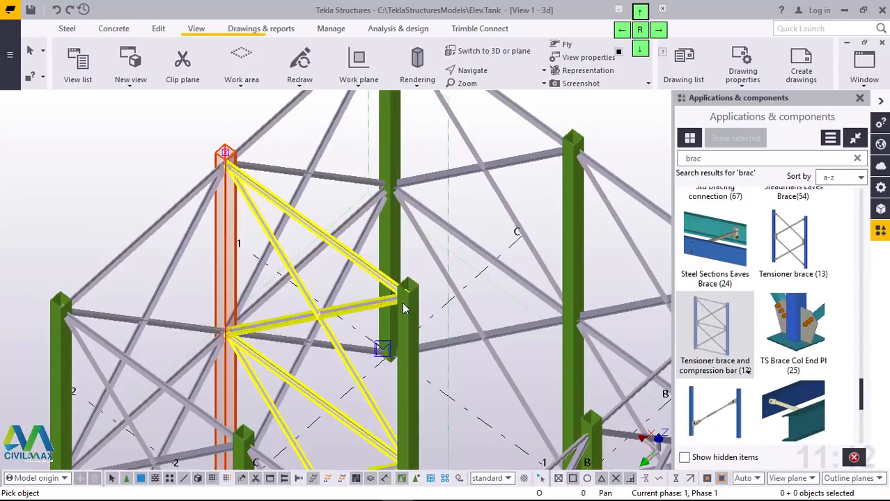
Step: Brace the central column B2 to column A2 along grid line 2, and end the component placement
{"action": "scroll", "coordinate": [233, 219], "scroll_direction": "down", "scroll_amount": 2}
{"action": "scroll", "coordinate": [447, 338], "scroll_direction": "up", "scroll_amount": 2}
{"action": "scroll", "coordinate": [438, 335], "scroll_direction": "up", "scroll_amount": 3}
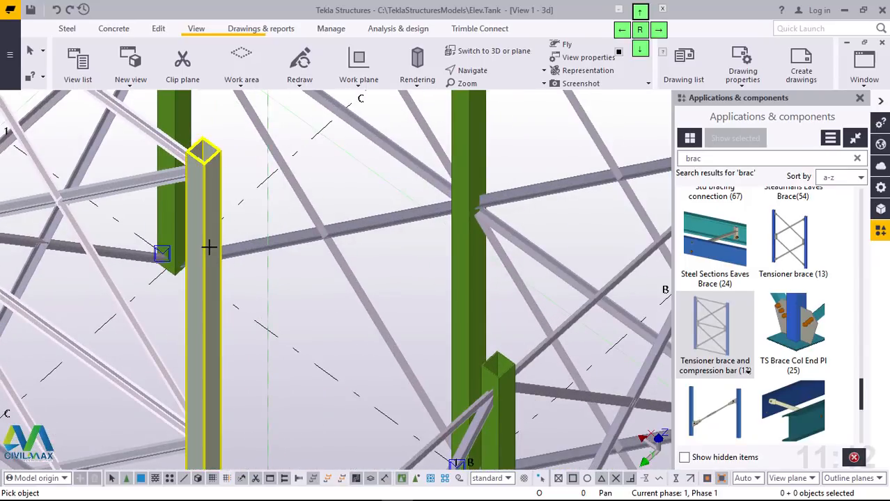
{"action": "left_click", "coordinate": [491, 376]}
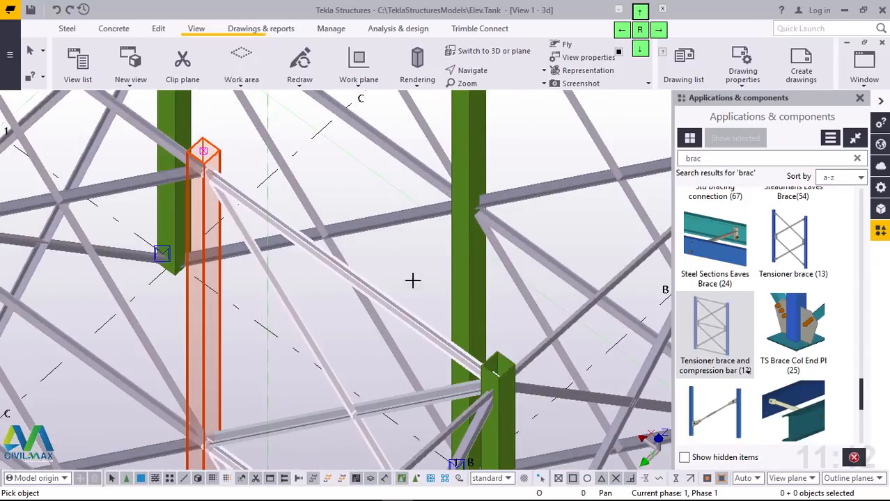
{"action": "right_click", "coordinate": [411, 266]}
{"action": "left_click", "coordinate": [427, 274]}
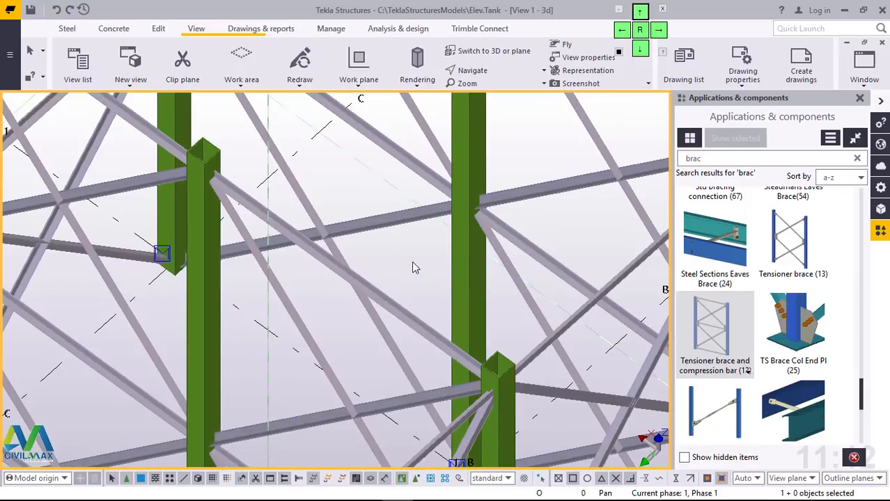
{"action": "scroll", "coordinate": [414, 267], "scroll_direction": "down", "scroll_amount": 5}
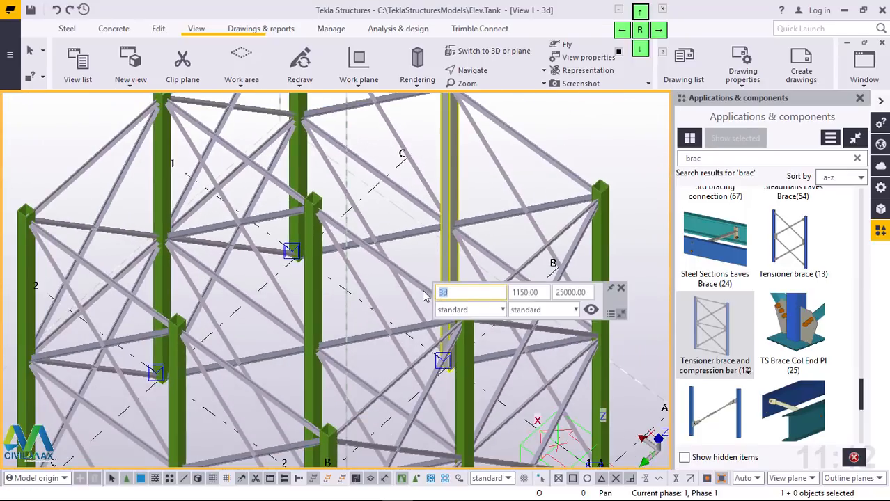
{"action": "left_click", "coordinate": [622, 290]}
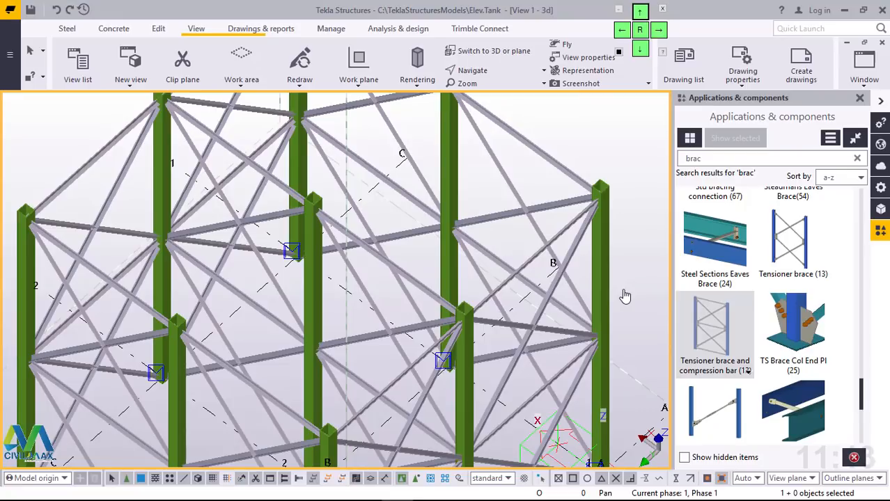
Step: Examine the braced frame from several sides, checking the bracing on the outer faces and along grid line 2
{"action": "scroll", "coordinate": [479, 296], "scroll_direction": "down", "scroll_amount": 10}
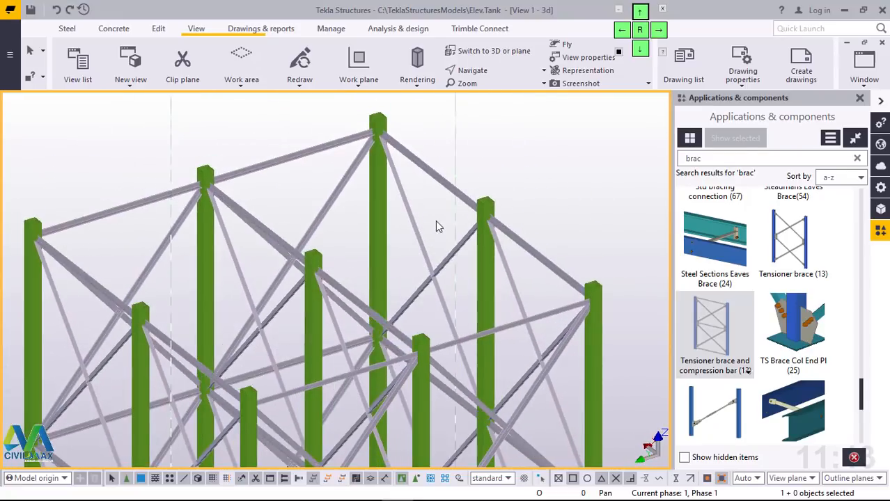
{"action": "middle_click_drag", "start_coordinate": [479, 296], "coordinate": [453, 317], "text": "ctrl"}
{"action": "scroll", "coordinate": [453, 317], "scroll_direction": "up", "scroll_amount": 8}
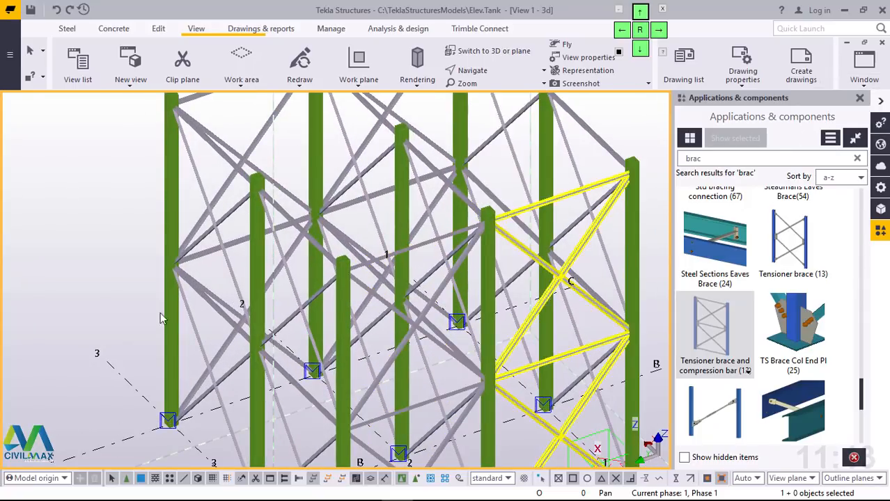
{"action": "scroll", "coordinate": [160, 312], "scroll_direction": "down", "scroll_amount": 10}
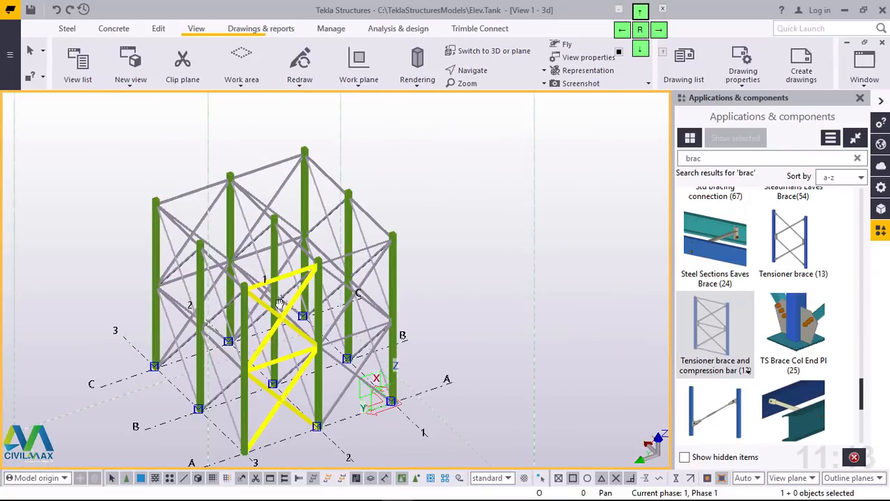
{"action": "middle_click_drag", "start_coordinate": [280, 304], "coordinate": [578, 307], "text": "ctrl"}
{"action": "scroll", "coordinate": [159, 411], "scroll_direction": "up", "scroll_amount": 4}
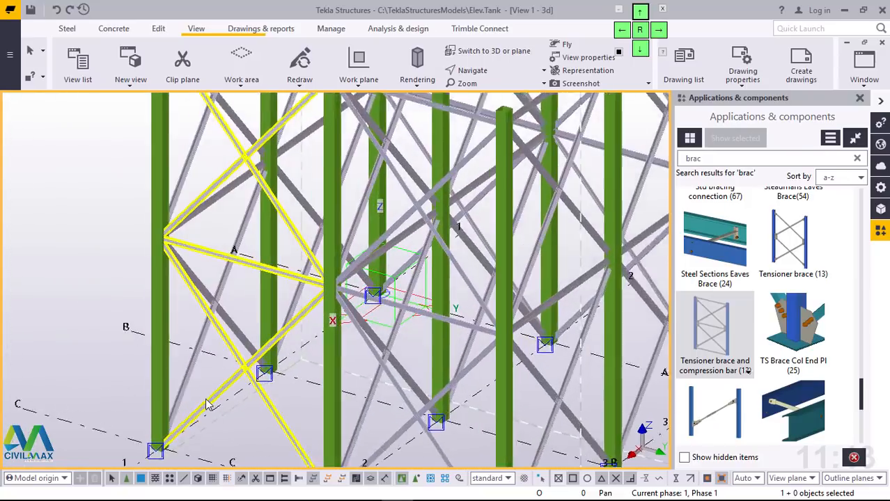
{"action": "scroll", "coordinate": [207, 402], "scroll_direction": "up", "scroll_amount": 1}
{"action": "scroll", "coordinate": [228, 362], "scroll_direction": "down", "scroll_amount": 4}
{"action": "middle_click_drag", "start_coordinate": [255, 346], "coordinate": [227, 368], "text": "ctrl"}
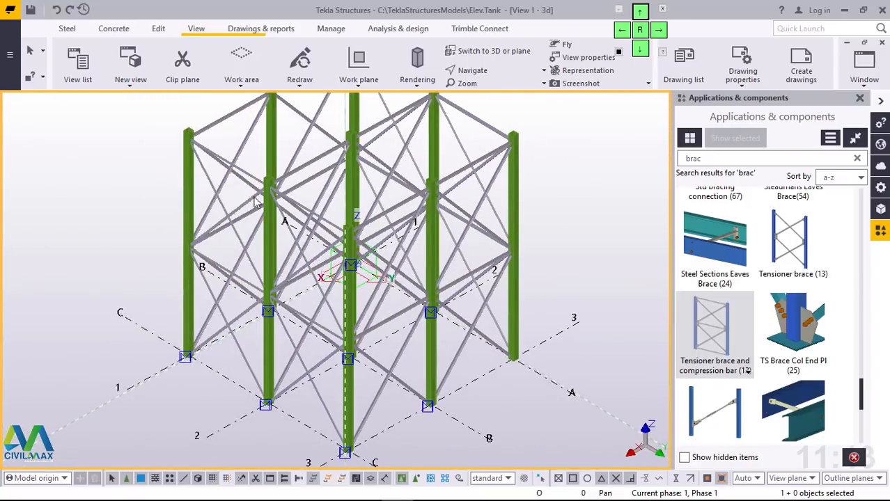
{"action": "scroll", "coordinate": [255, 202], "scroll_direction": "up", "scroll_amount": 5}
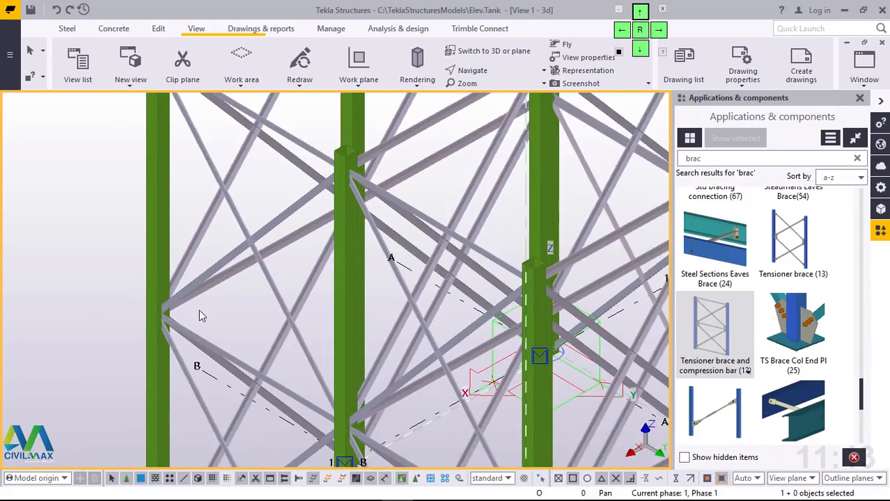
{"action": "scroll", "coordinate": [200, 317], "scroll_direction": "down", "scroll_amount": 1}
{"action": "middle_click_drag", "start_coordinate": [202, 343], "coordinate": [422, 318], "text": "ctrl"}
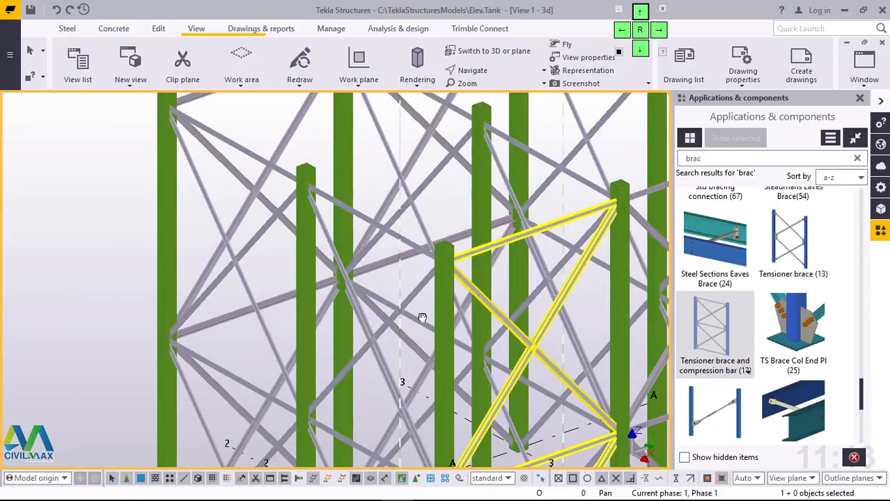
{"action": "scroll", "coordinate": [199, 339], "scroll_direction": "down", "scroll_amount": 5}
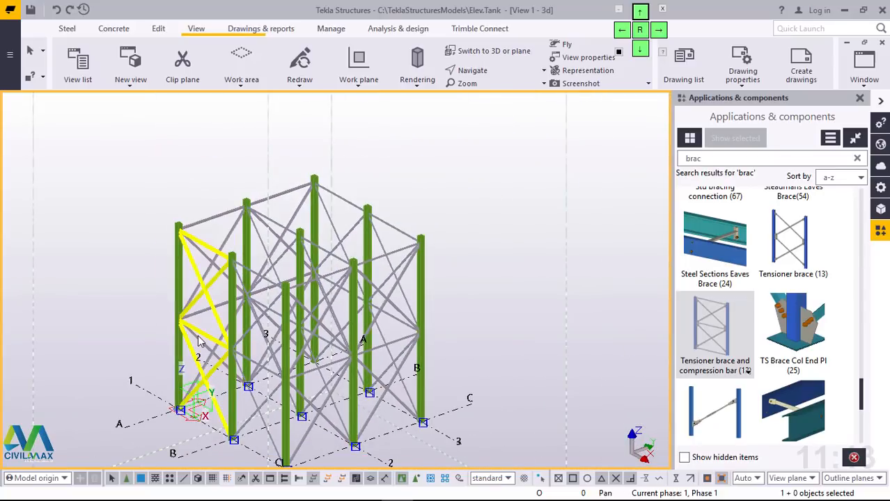
{"action": "scroll", "coordinate": [182, 254], "scroll_direction": "up", "scroll_amount": 5}
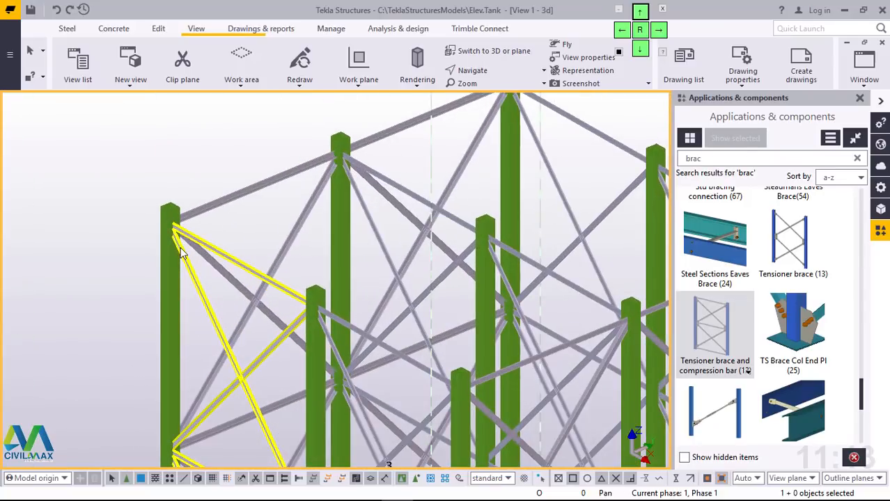
Step: Select the brace components on all faces of the frame and in its interior, and explode them into separate parts
{"action": "scroll", "coordinate": [183, 254], "scroll_direction": "down", "scroll_amount": 5}
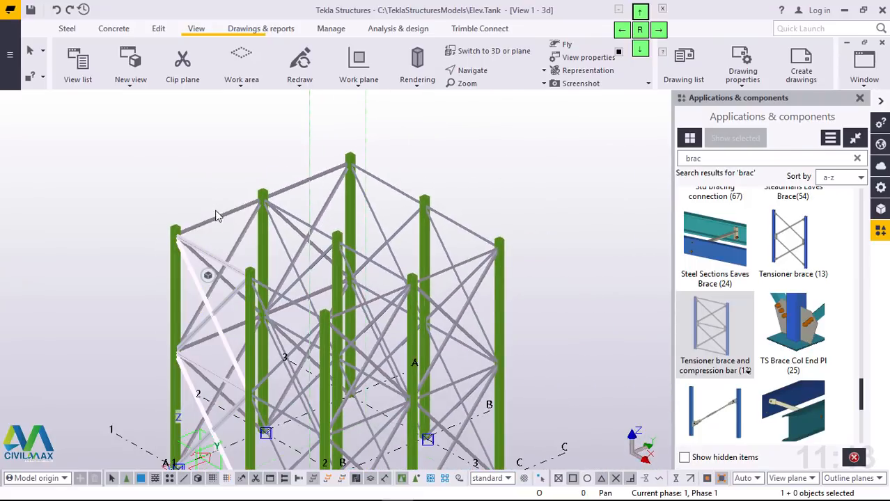
{"action": "left_click", "coordinate": [282, 198], "text": "ctrl"}
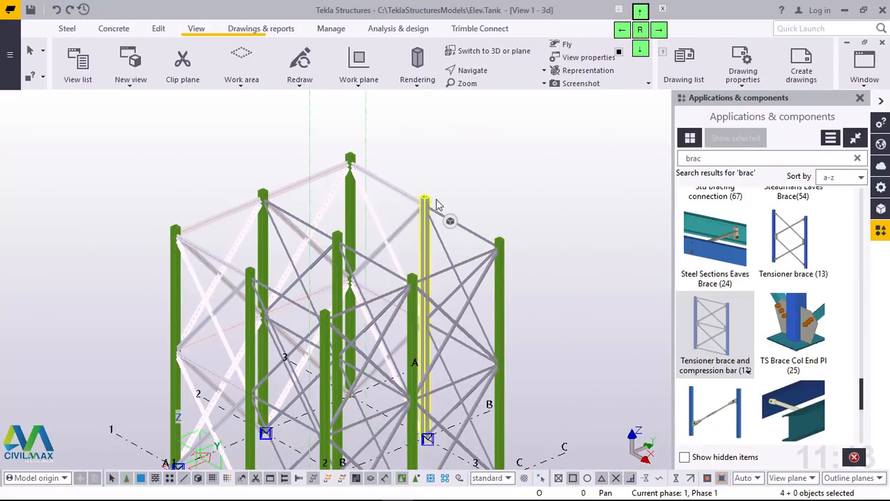
{"action": "left_click", "coordinate": [478, 244], "text": "ctrl"}
{"action": "left_click", "coordinate": [473, 242], "text": "ctrl"}
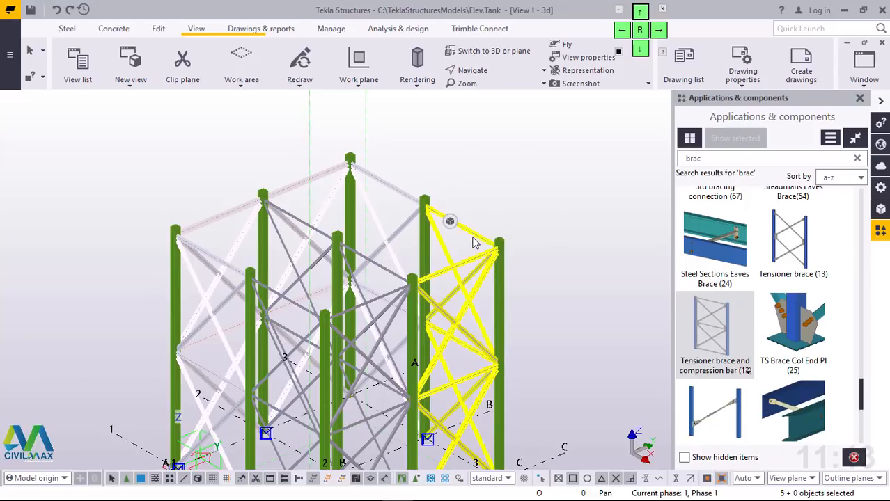
{"action": "left_click", "coordinate": [363, 259], "text": "ctrl"}
{"action": "scroll", "coordinate": [363, 259], "scroll_direction": "up", "scroll_amount": 2}
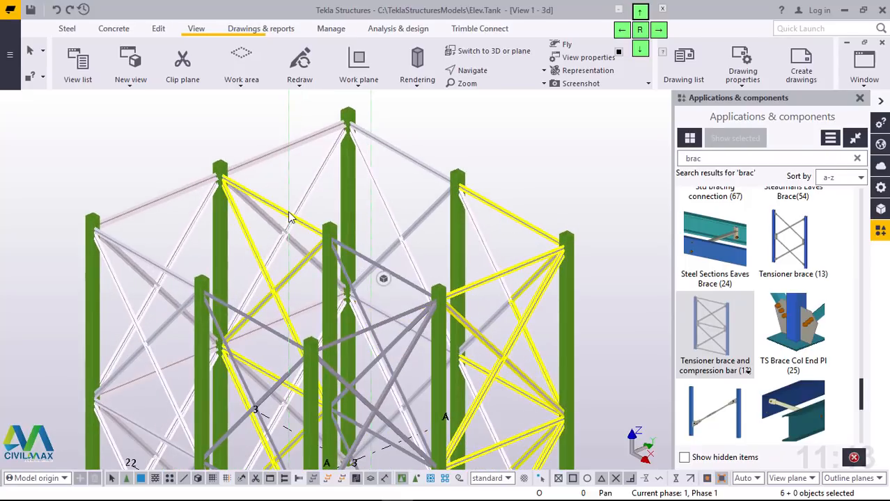
{"action": "left_click", "coordinate": [369, 260], "text": "ctrl"}
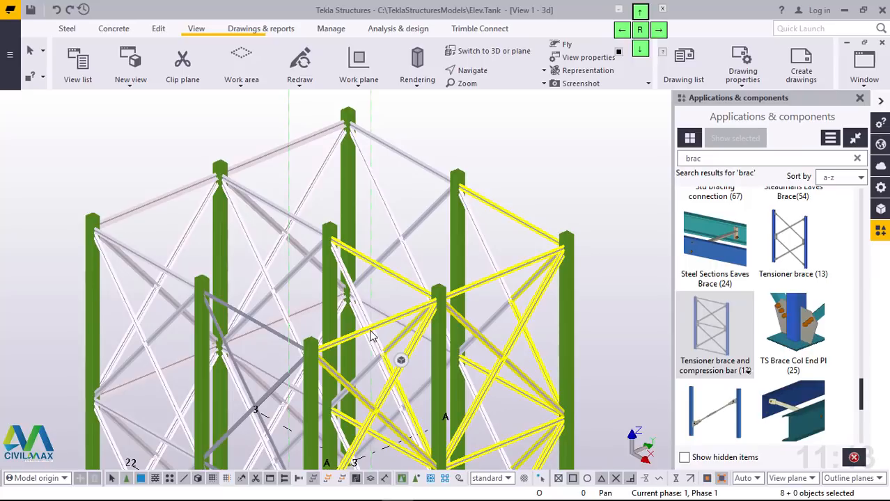
{"action": "left_click", "coordinate": [277, 351], "text": "ctrl"}
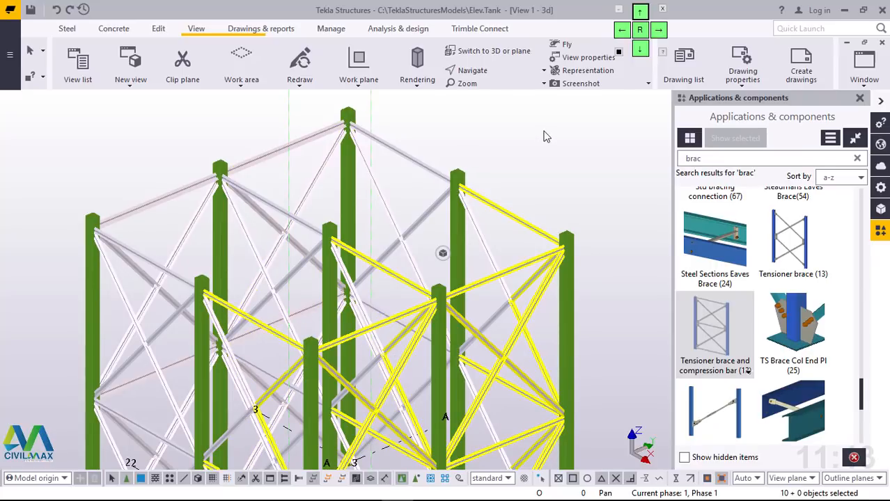
{"action": "right_click", "coordinate": [496, 126]}
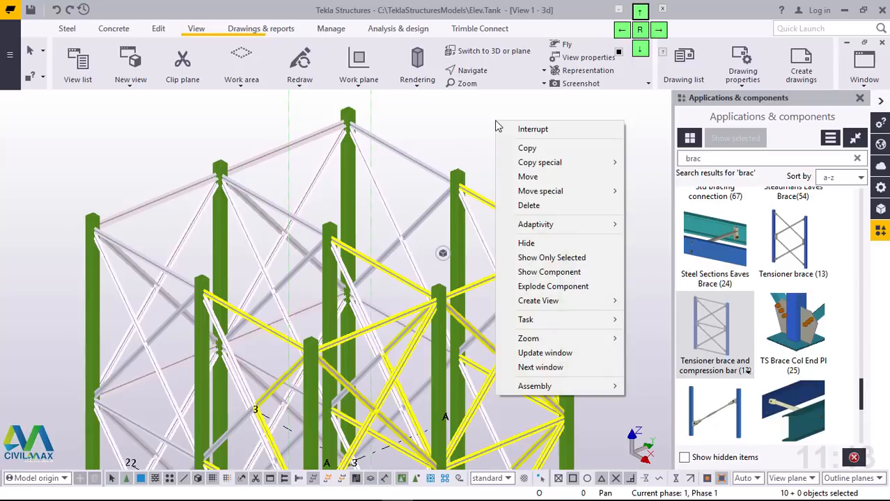
{"action": "left_click", "coordinate": [541, 287]}
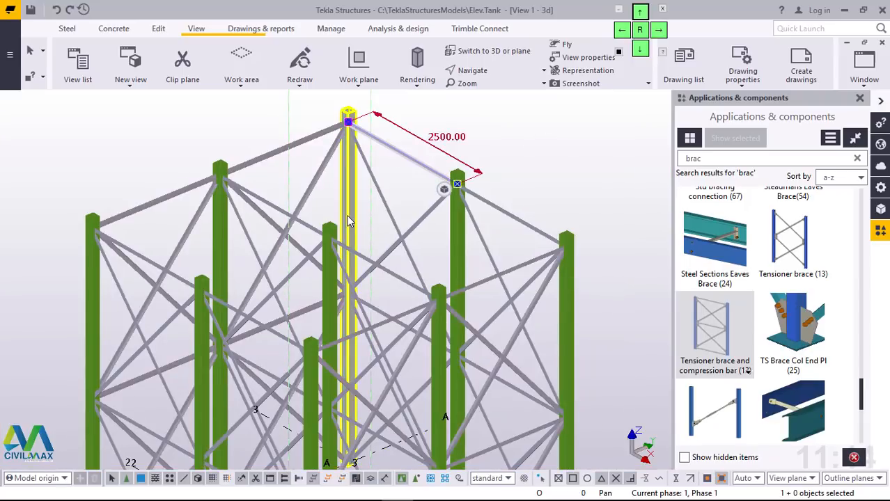
Step: Search the component catalog for 11 and start the Bolted gusset (11) connection
{"action": "scroll", "coordinate": [350, 212], "scroll_direction": "down", "scroll_amount": 2}
{"action": "middle_click_drag", "start_coordinate": [300, 343], "coordinate": [482, 341], "text": "ctrl"}
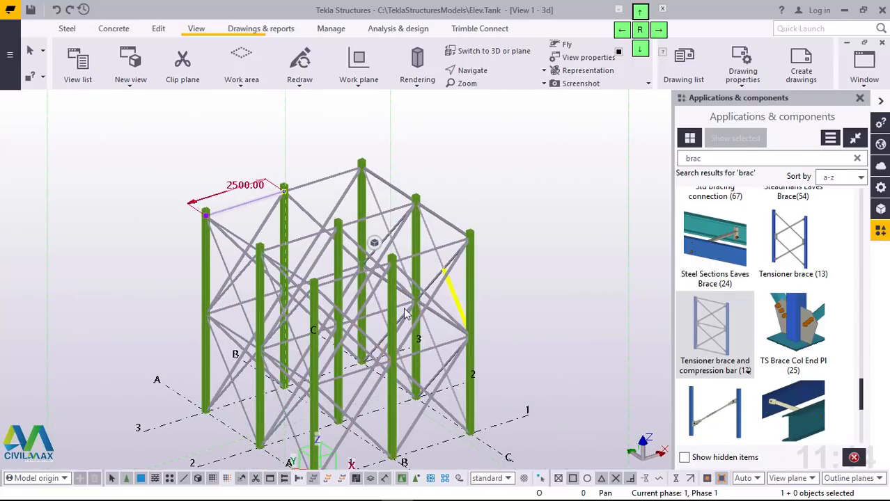
{"action": "scroll", "coordinate": [416, 266], "scroll_direction": "down", "scroll_amount": 3}
{"action": "scroll", "coordinate": [312, 361], "scroll_direction": "up", "scroll_amount": 6}
{"action": "key", "text": "Delete"}
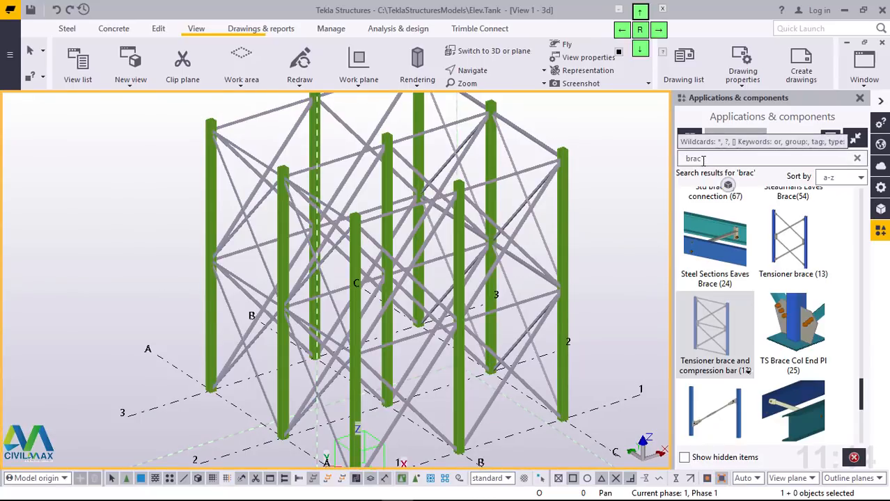
{"action": "scroll", "coordinate": [253, 170], "scroll_direction": "up", "scroll_amount": 4}
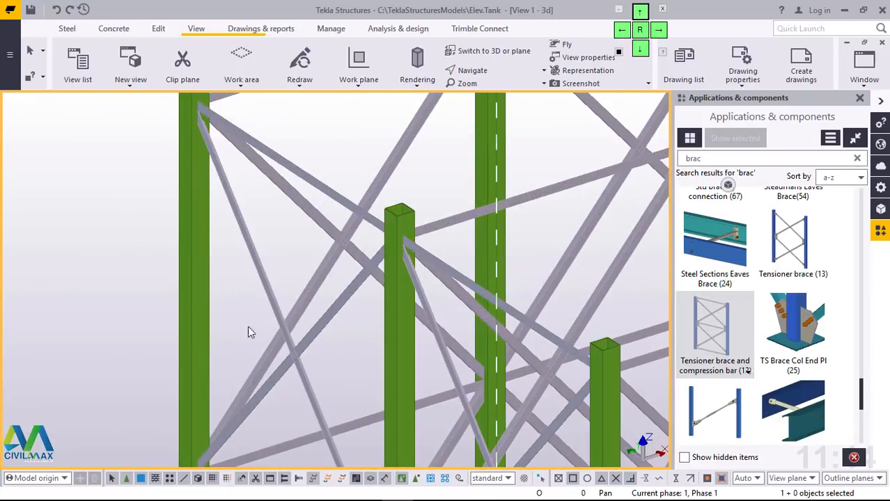
{"action": "scroll", "coordinate": [258, 206], "scroll_direction": "up", "scroll_amount": 2}
{"action": "scroll", "coordinate": [259, 206], "scroll_direction": "up", "scroll_amount": 2}
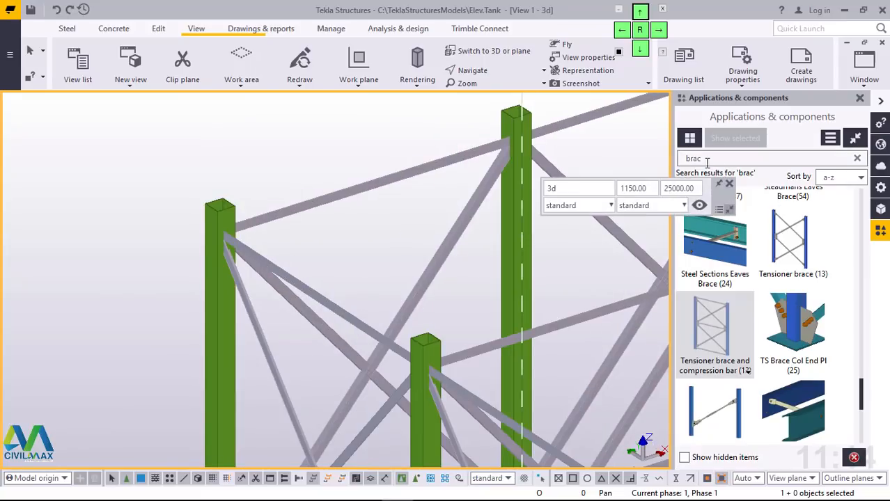
{"action": "left_click", "coordinate": [679, 163]}
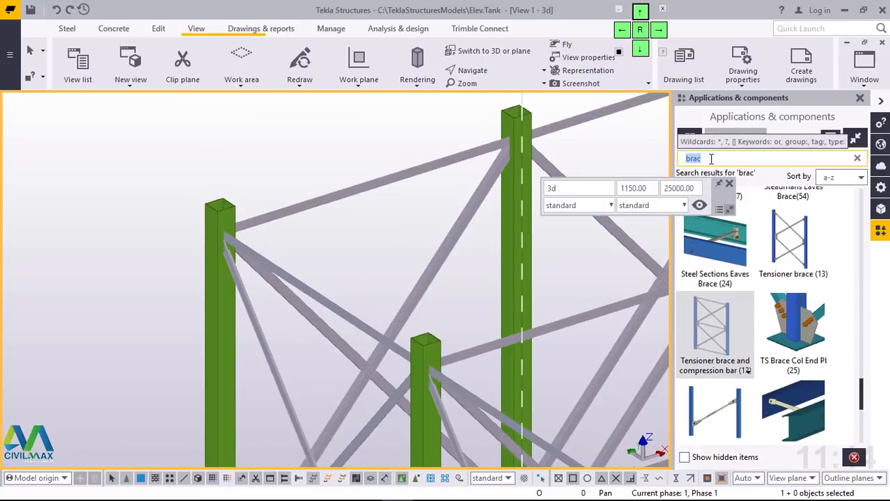
{"action": "type", "text": "11"}
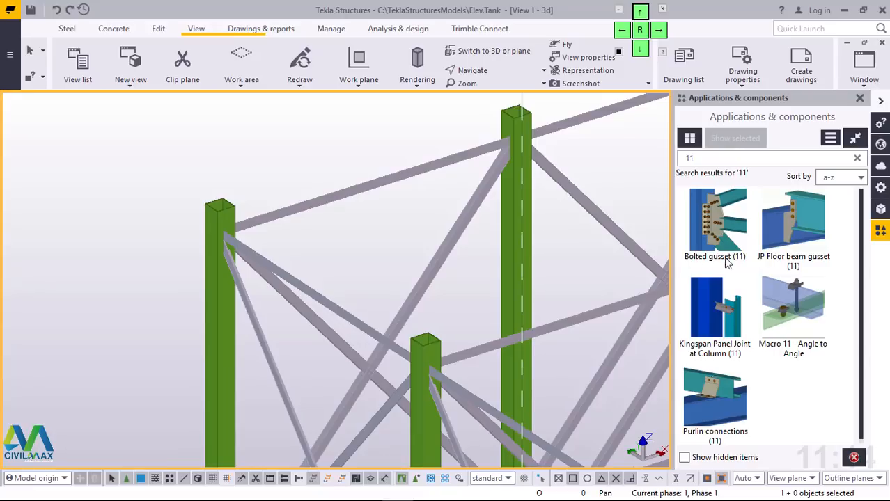
{"action": "left_click", "coordinate": [724, 225]}
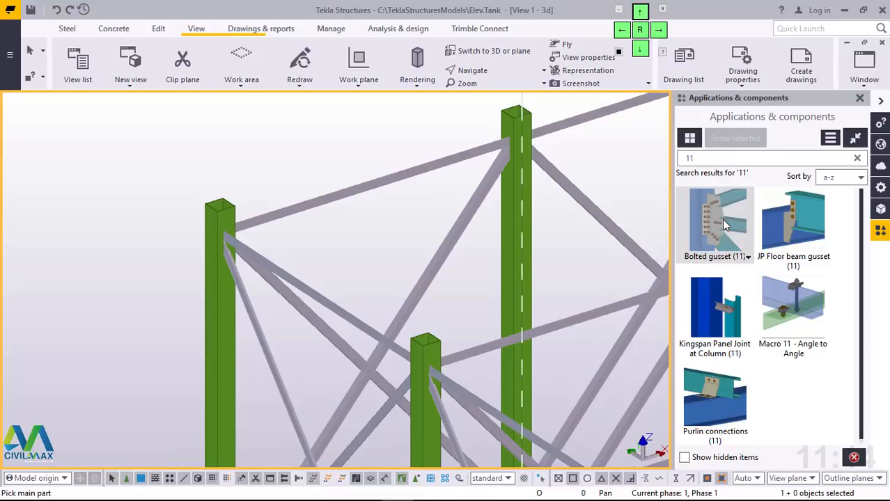
Step: Add the bolted gusset at the top of column A3, connecting the horizontal bar and the diagonal brace that run toward A2
{"action": "scroll", "coordinate": [230, 239], "scroll_direction": "up", "scroll_amount": 8}
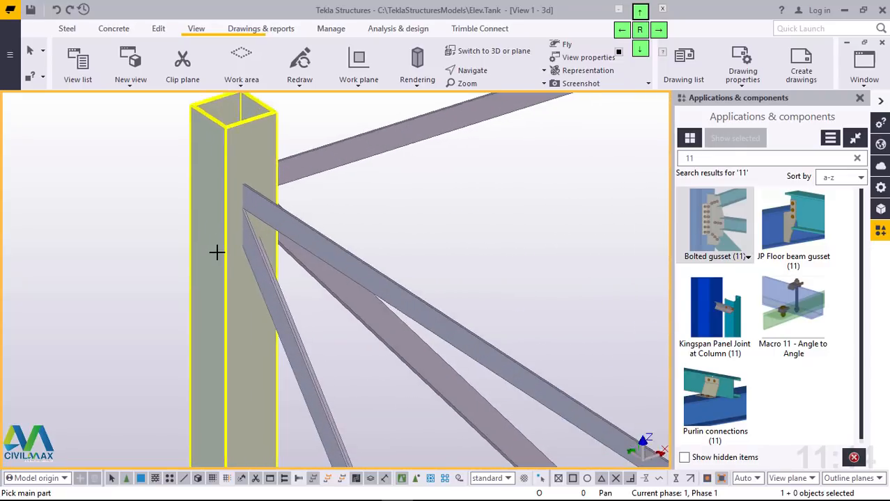
{"action": "scroll", "coordinate": [230, 238], "scroll_direction": "down", "scroll_amount": 2}
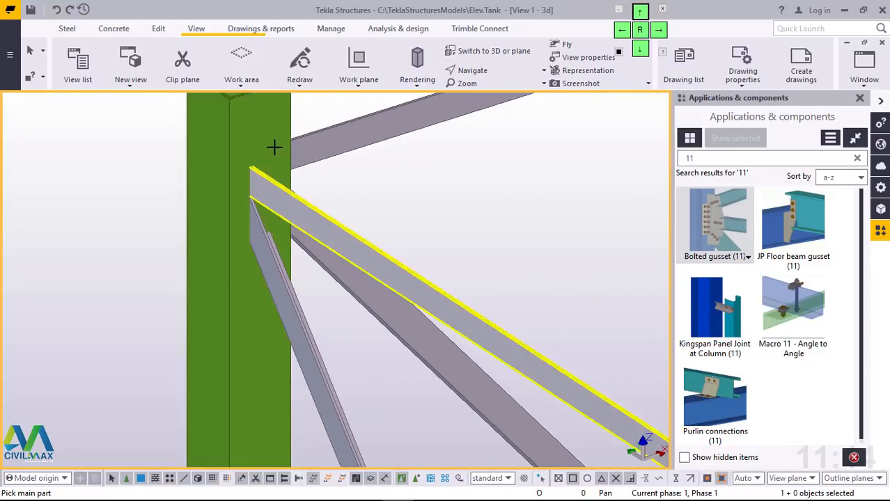
{"action": "left_click", "coordinate": [258, 129]}
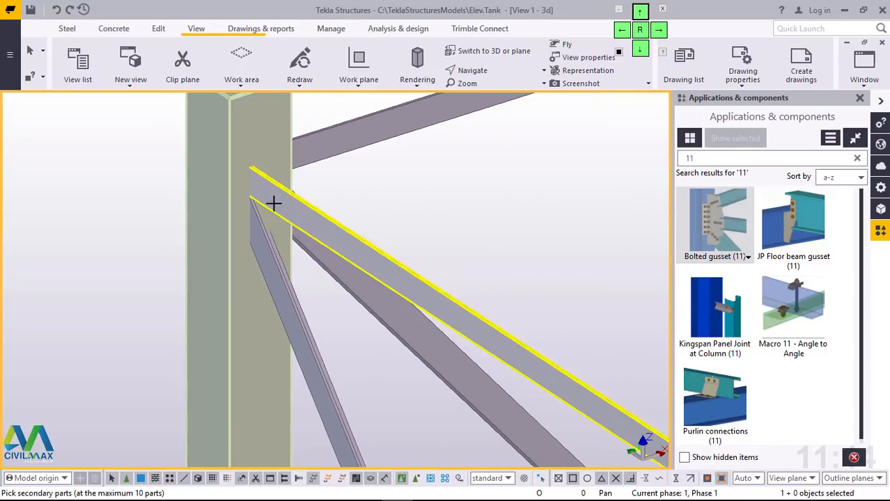
{"action": "left_click", "coordinate": [273, 202]}
{"action": "middle_click", "coordinate": [257, 246]}
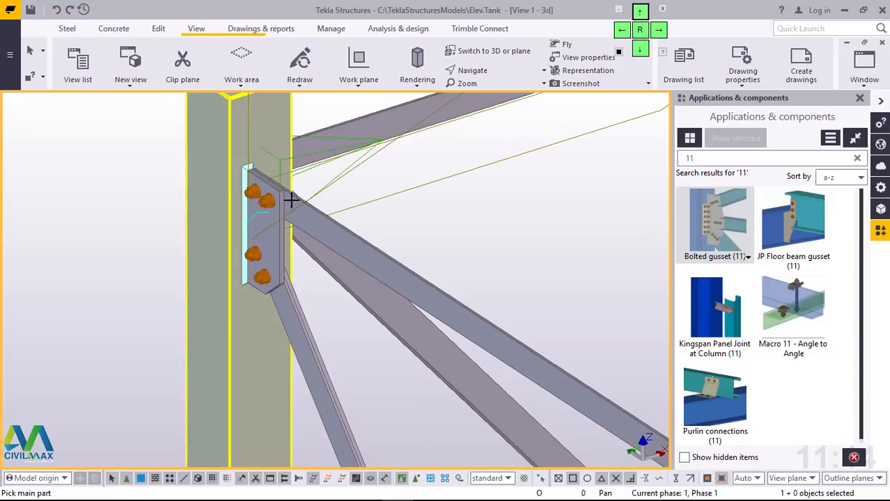
Step: Place a bolted gusset at mid-height of column A3, joining the upper diagonal, horizontal bar and lower diagonal on the side toward A2
{"action": "scroll", "coordinate": [291, 200], "scroll_direction": "down", "scroll_amount": 2}
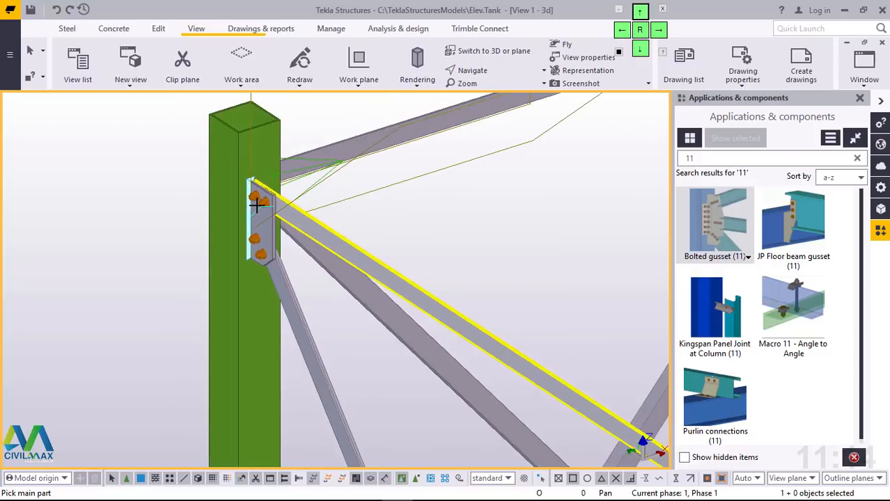
{"action": "scroll", "coordinate": [256, 205], "scroll_direction": "down", "scroll_amount": 5}
{"action": "scroll", "coordinate": [257, 360], "scroll_direction": "up", "scroll_amount": 2}
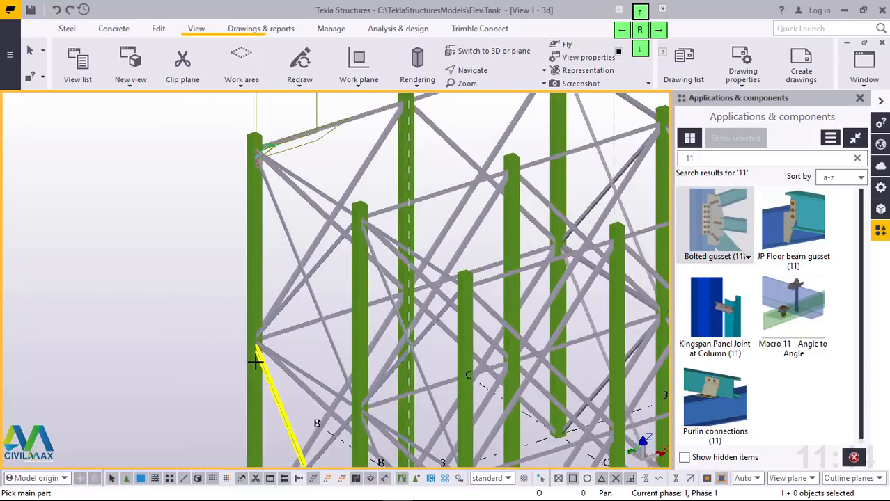
{"action": "scroll", "coordinate": [256, 360], "scroll_direction": "up", "scroll_amount": 4}
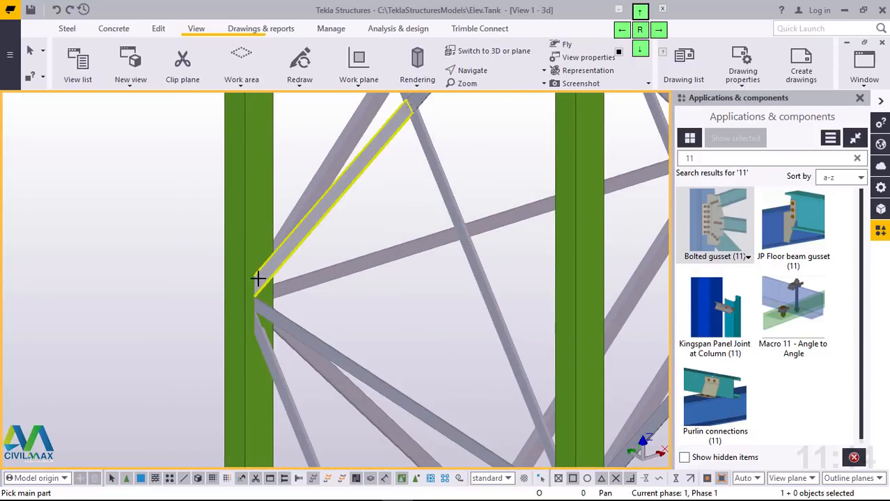
{"action": "scroll", "coordinate": [250, 280], "scroll_direction": "up", "scroll_amount": 4}
{"action": "scroll", "coordinate": [251, 280], "scroll_direction": "down", "scroll_amount": 5}
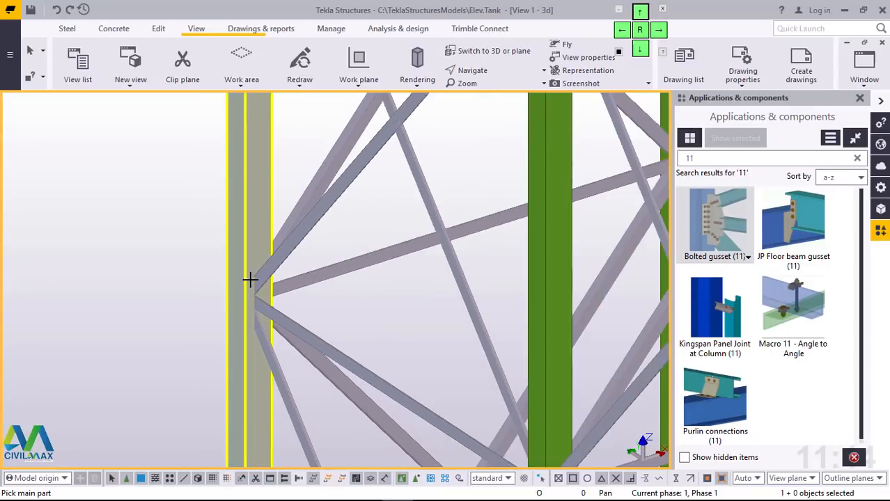
{"action": "scroll", "coordinate": [255, 281], "scroll_direction": "down", "scroll_amount": 2}
{"action": "scroll", "coordinate": [255, 281], "scroll_direction": "up", "scroll_amount": 3}
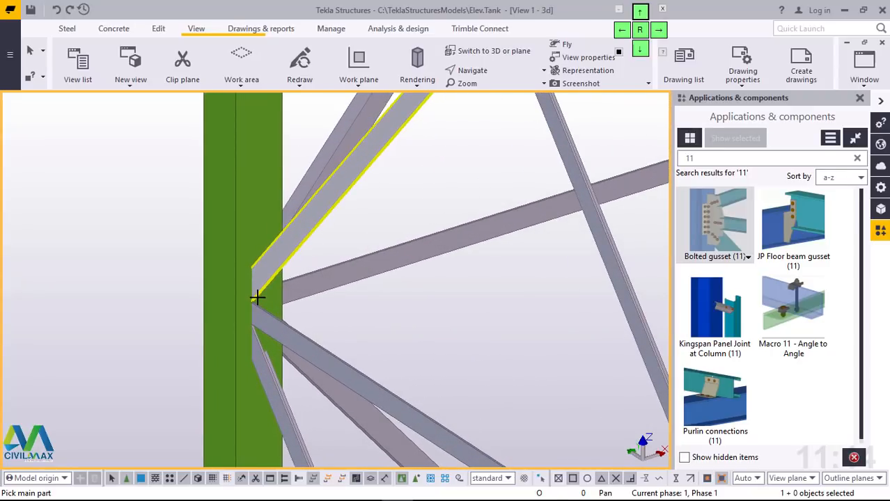
{"action": "scroll", "coordinate": [257, 297], "scroll_direction": "up", "scroll_amount": 3}
{"action": "left_click", "coordinate": [252, 191]}
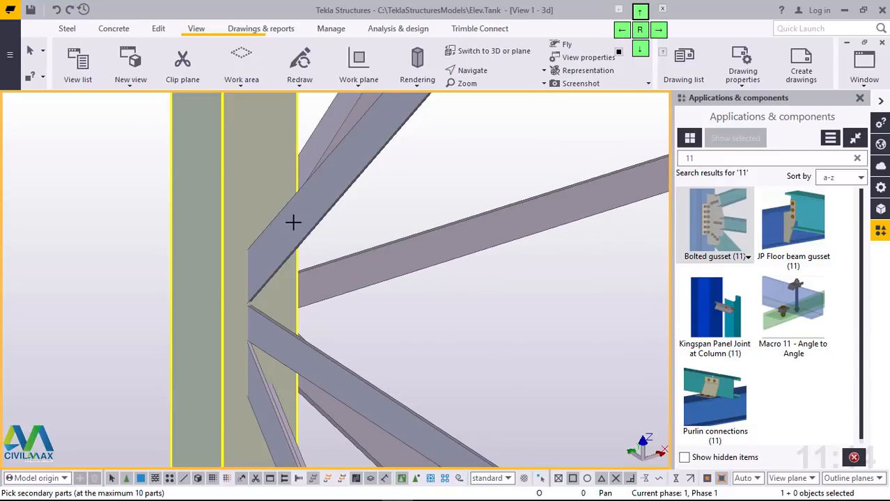
{"action": "left_click", "coordinate": [293, 224]}
{"action": "left_click", "coordinate": [275, 332]}
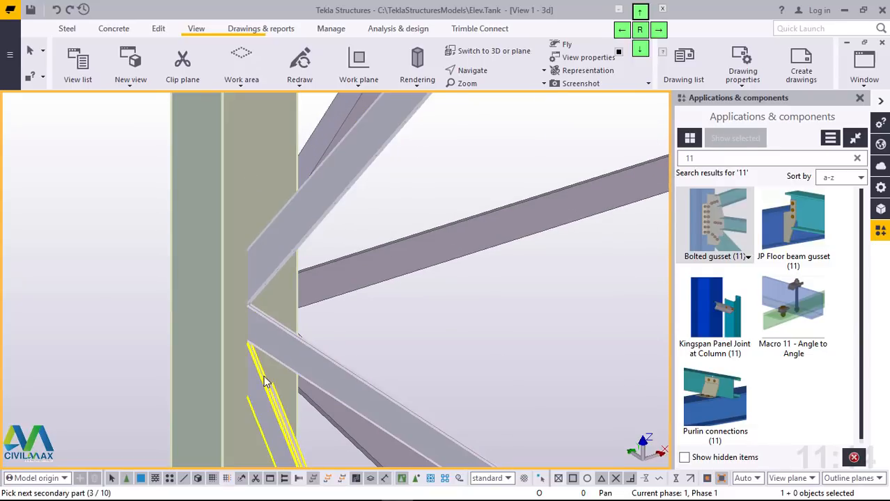
{"action": "middle_click", "coordinate": [263, 376]}
Step: Connect the diagonal brace along grid line A to the foot of column A3 with a bolted gusset
{"action": "scroll", "coordinate": [260, 287], "scroll_direction": "down", "scroll_amount": 5}
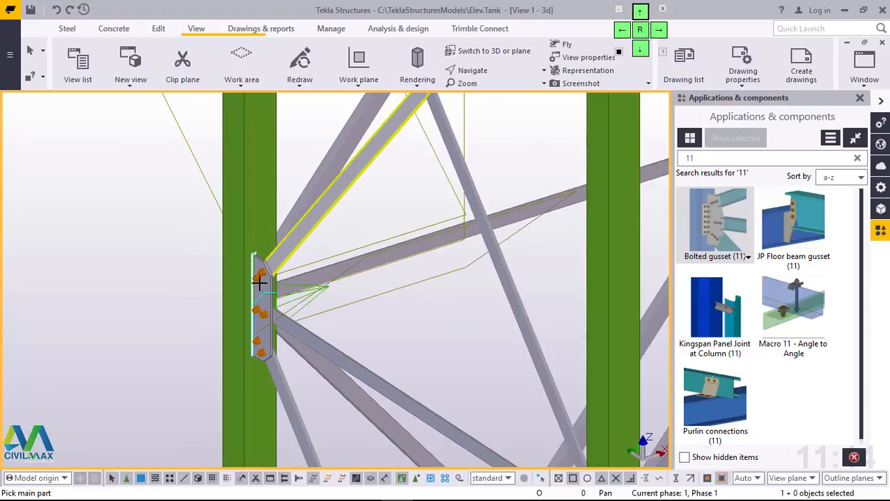
{"action": "scroll", "coordinate": [264, 286], "scroll_direction": "down", "scroll_amount": 3}
{"action": "scroll", "coordinate": [252, 411], "scroll_direction": "up", "scroll_amount": 5}
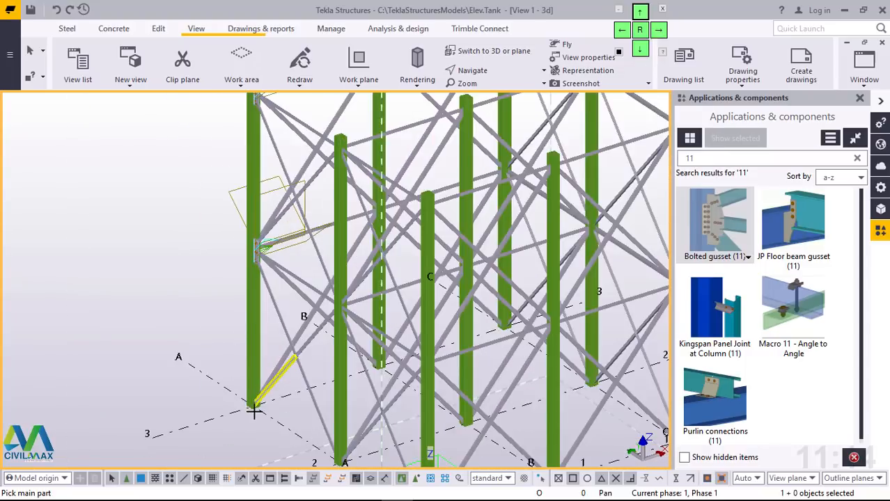
{"action": "scroll", "coordinate": [252, 411], "scroll_direction": "up", "scroll_amount": 4}
{"action": "left_click", "coordinate": [267, 298]}
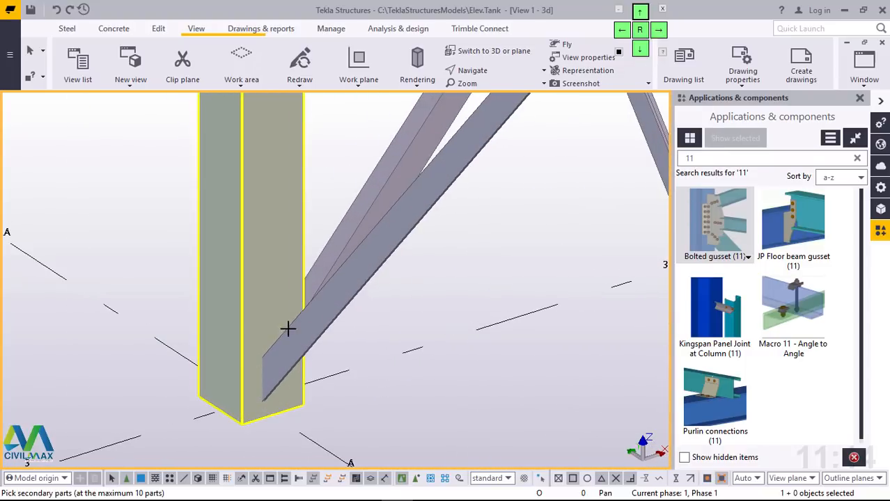
{"action": "left_click", "coordinate": [296, 336]}
{"action": "middle_click", "coordinate": [296, 336]}
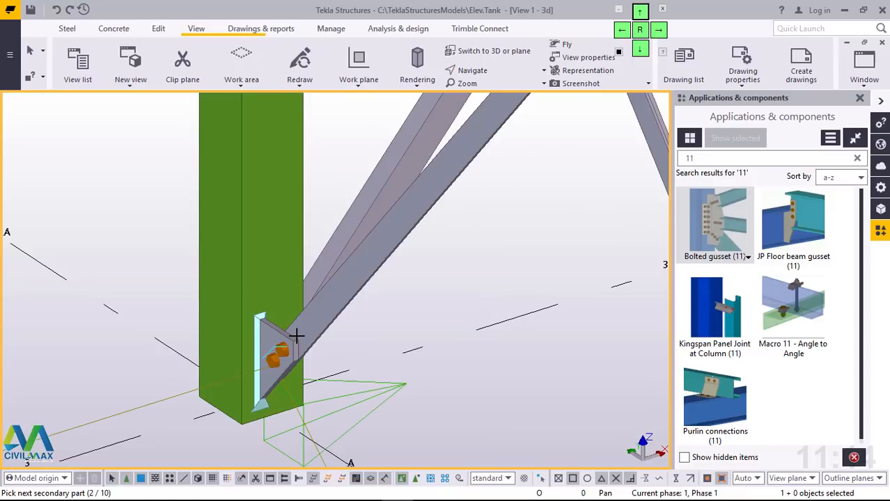
Step: Place a bolted gusset at the top of column A2, connecting the horizontal bar and diagonal brace that run toward A3
{"action": "scroll", "coordinate": [267, 366], "scroll_direction": "down", "scroll_amount": 3}
{"action": "scroll", "coordinate": [267, 388], "scroll_direction": "down", "scroll_amount": 5}
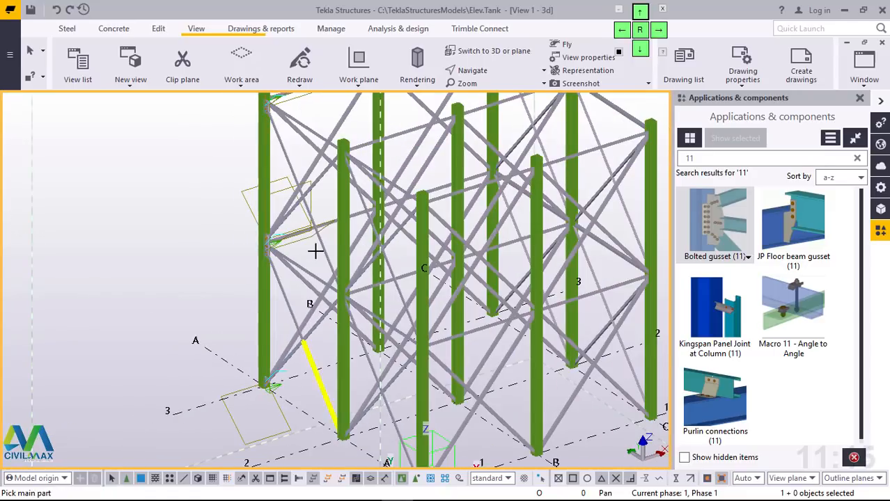
{"action": "middle_click_drag", "start_coordinate": [298, 259], "coordinate": [340, 141], "text": "ctrl"}
{"action": "scroll", "coordinate": [501, 202], "scroll_direction": "up", "scroll_amount": 8}
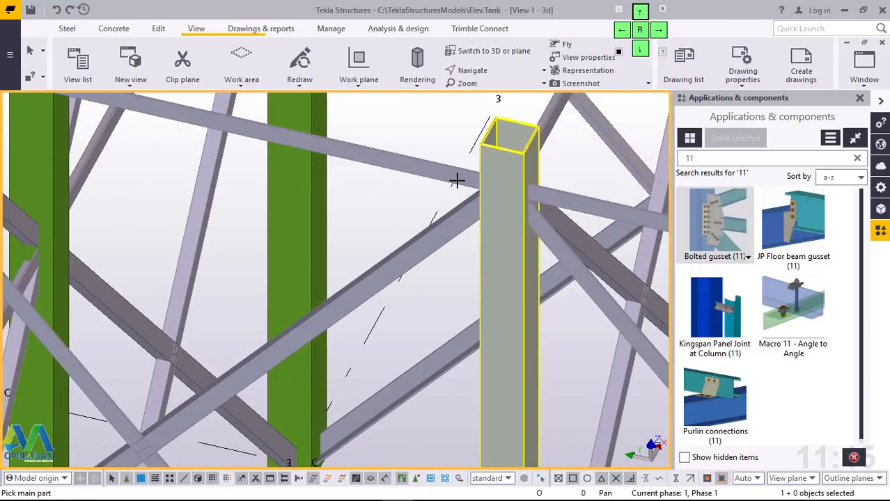
{"action": "left_click", "coordinate": [456, 181]}
{"action": "left_click", "coordinate": [433, 173]}
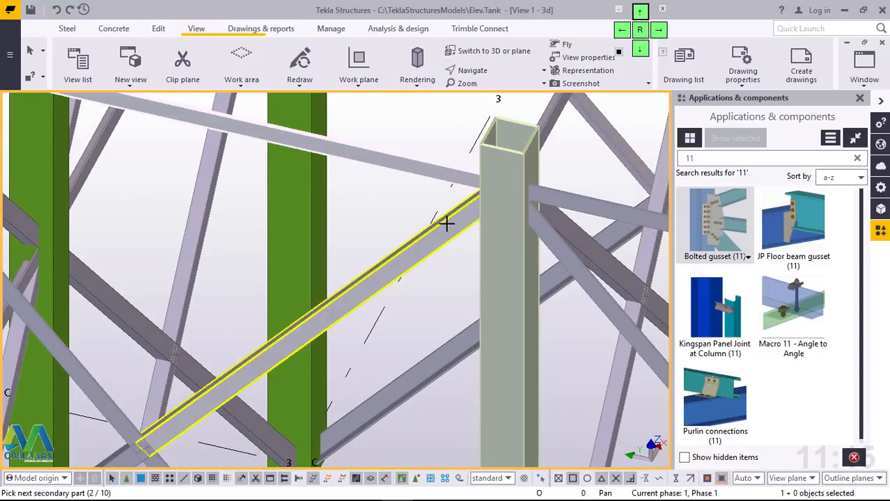
{"action": "left_click", "coordinate": [445, 223]}
{"action": "middle_click", "coordinate": [445, 222]}
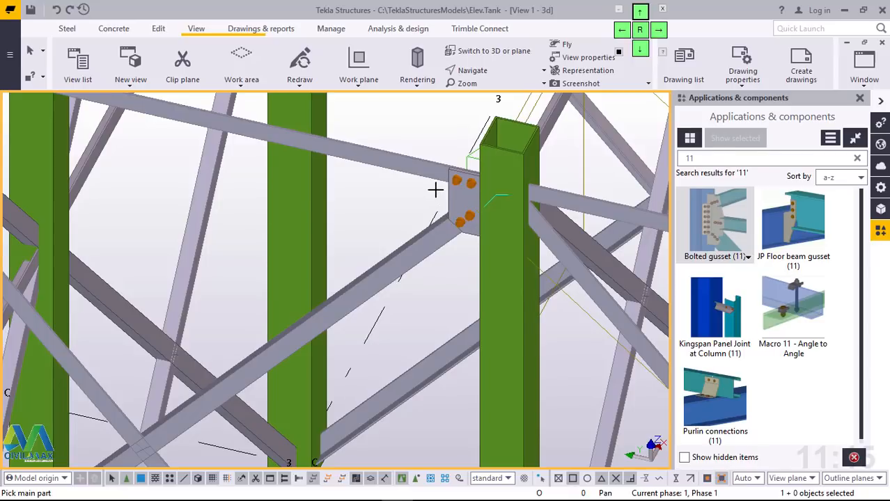
Step: Place a bolted gusset at mid-height of column A2, joining the upper diagonal, horizontal bar and lower diagonal on the side toward A3
{"action": "scroll", "coordinate": [436, 189], "scroll_direction": "down", "scroll_amount": 5}
{"action": "scroll", "coordinate": [449, 421], "scroll_direction": "up", "scroll_amount": 8}
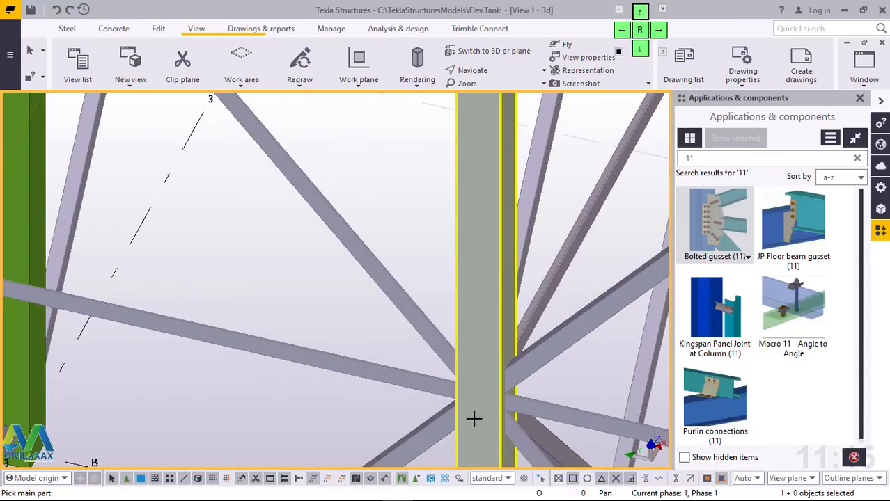
{"action": "middle_click_drag", "start_coordinate": [478, 401], "coordinate": [459, 403], "text": "ctrl"}
{"action": "scroll", "coordinate": [399, 333], "scroll_direction": "down", "scroll_amount": 2}
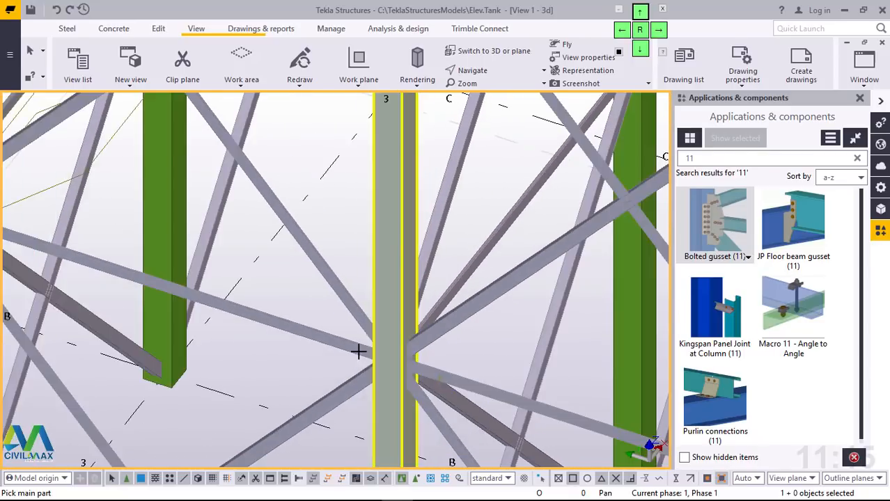
{"action": "scroll", "coordinate": [358, 352], "scroll_direction": "up", "scroll_amount": 2}
{"action": "scroll", "coordinate": [382, 372], "scroll_direction": "up", "scroll_amount": 2}
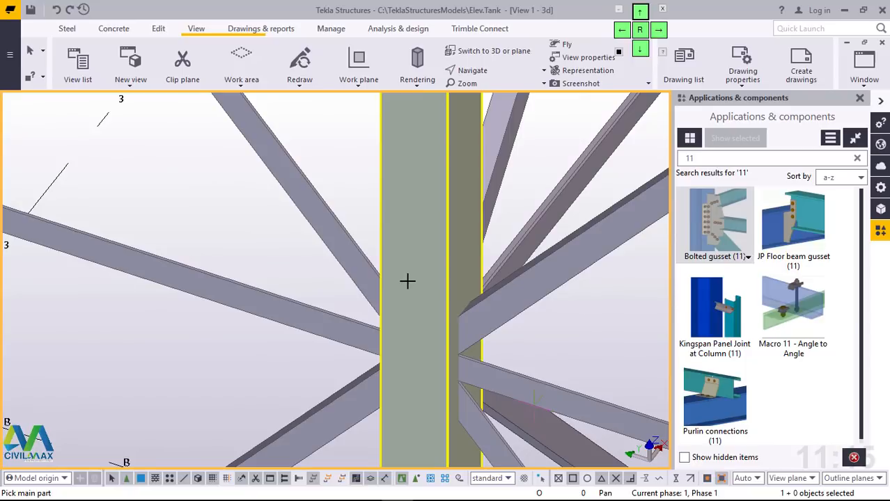
{"action": "left_click", "coordinate": [346, 249]}
{"action": "left_click", "coordinate": [323, 316]}
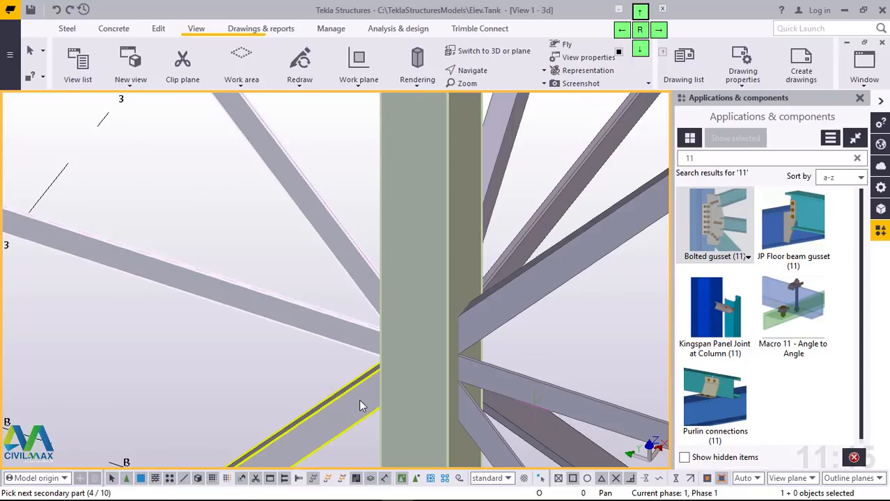
{"action": "middle_click", "coordinate": [359, 399]}
{"action": "scroll", "coordinate": [359, 399], "scroll_direction": "down", "scroll_amount": 3}
{"action": "scroll", "coordinate": [366, 379], "scroll_direction": "up", "scroll_amount": 1}
{"action": "scroll", "coordinate": [366, 380], "scroll_direction": "down", "scroll_amount": 3}
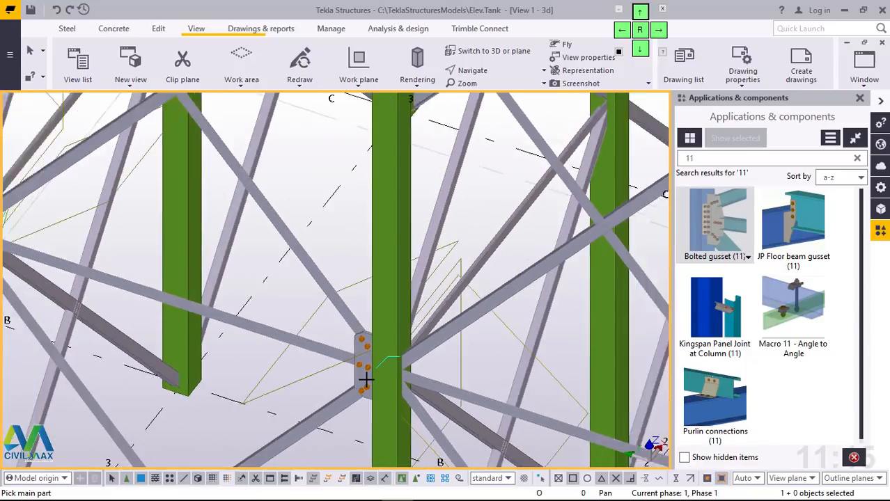
Step: Add a bolted gusset at the top of column A2, connecting the horizontal bar and diagonal brace that run toward A1
{"action": "middle_click_drag", "start_coordinate": [365, 375], "coordinate": [321, 393], "text": "ctrl"}
{"action": "scroll", "coordinate": [323, 379], "scroll_direction": "down", "scroll_amount": 3}
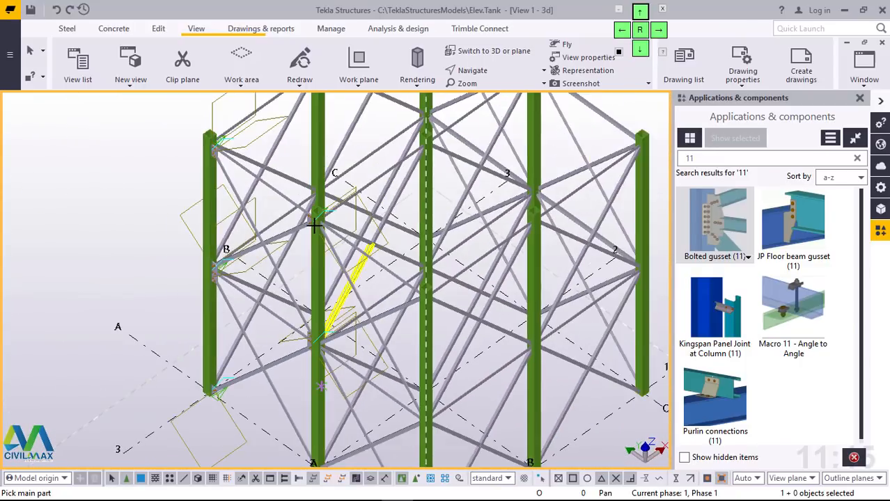
{"action": "scroll", "coordinate": [314, 222], "scroll_direction": "up", "scroll_amount": 8}
{"action": "scroll", "coordinate": [319, 181], "scroll_direction": "up", "scroll_amount": 2}
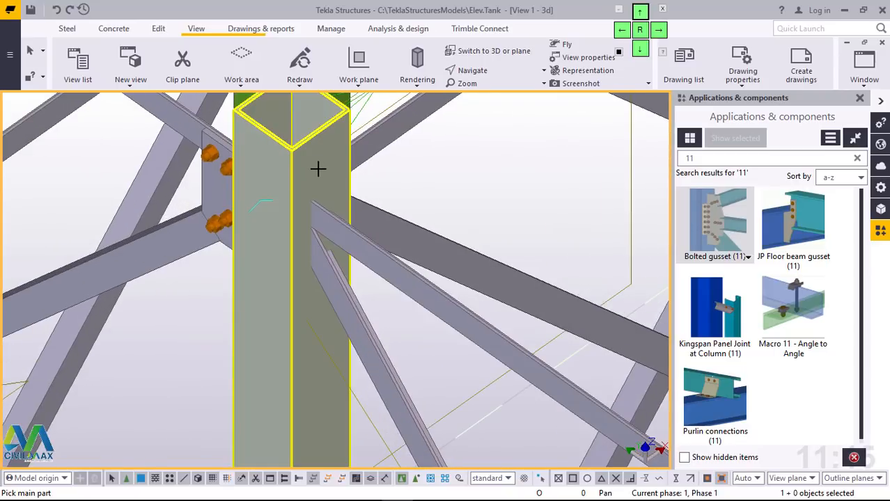
{"action": "left_click", "coordinate": [317, 164]}
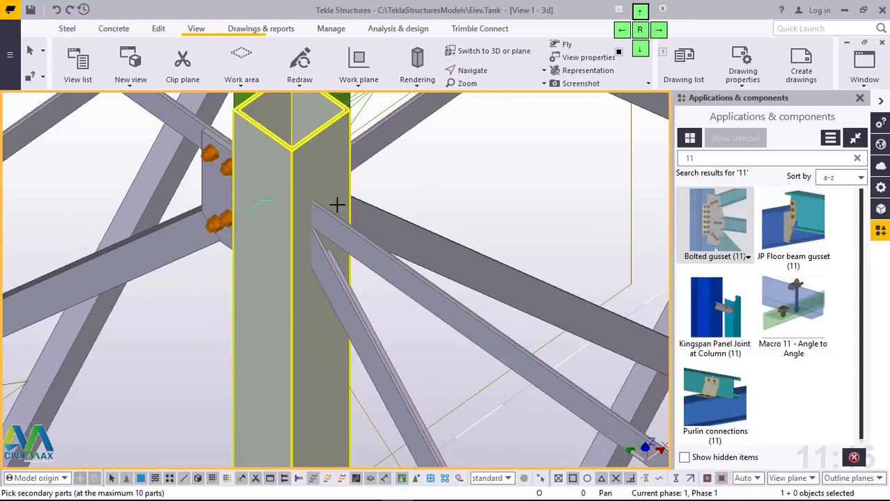
{"action": "left_click", "coordinate": [351, 250]}
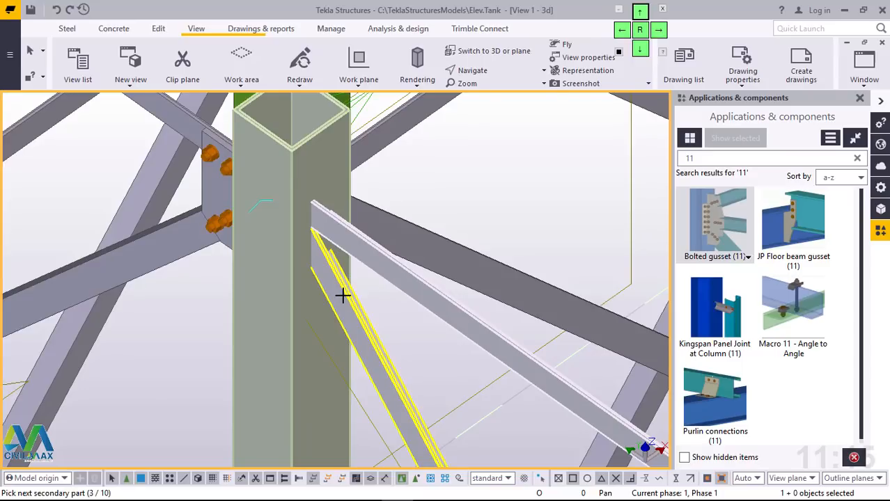
{"action": "middle_click", "coordinate": [343, 295]}
Step: Connect the horizontal bar and diagonal brace coming from A2 to the top of column A1 with a bolted gusset
{"action": "scroll", "coordinate": [324, 293], "scroll_direction": "down", "scroll_amount": 6}
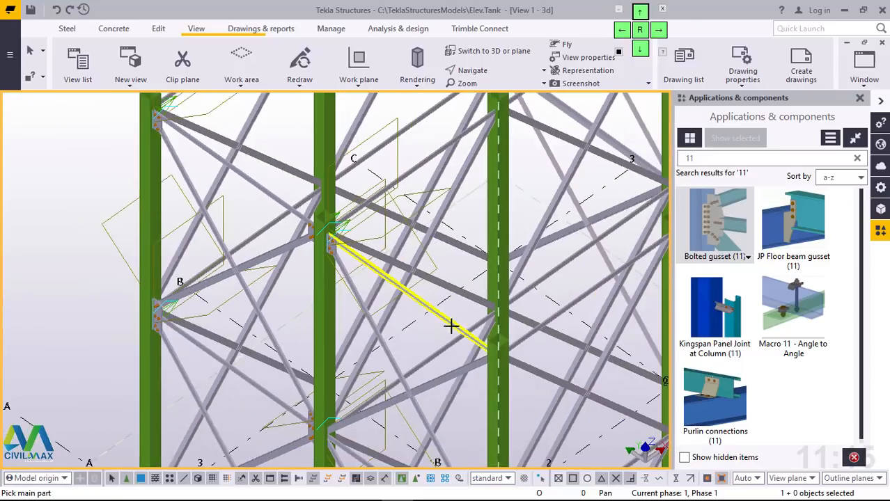
{"action": "scroll", "coordinate": [451, 326], "scroll_direction": "up", "scroll_amount": 5}
{"action": "left_click", "coordinate": [512, 338]}
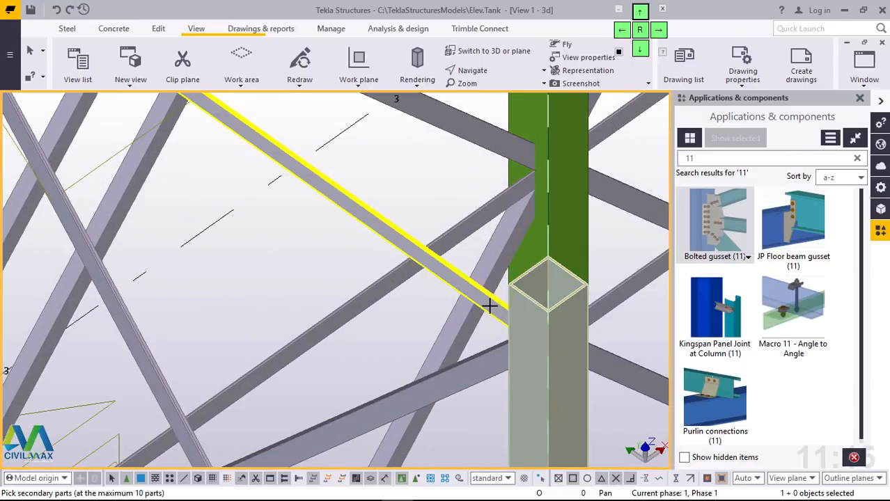
{"action": "left_click", "coordinate": [489, 306]}
{"action": "middle_click", "coordinate": [482, 367]}
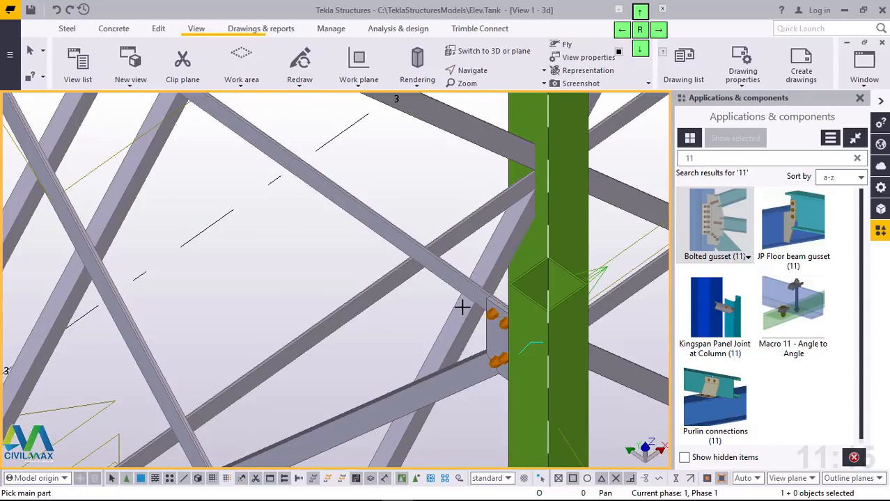
Step: Place a bolted gusset at mid-height of column A2, joining the two diagonals and the horizontal bar on the side toward A1
{"action": "scroll", "coordinate": [423, 284], "scroll_direction": "down", "scroll_amount": 8}
{"action": "scroll", "coordinate": [291, 408], "scroll_direction": "up", "scroll_amount": 6}
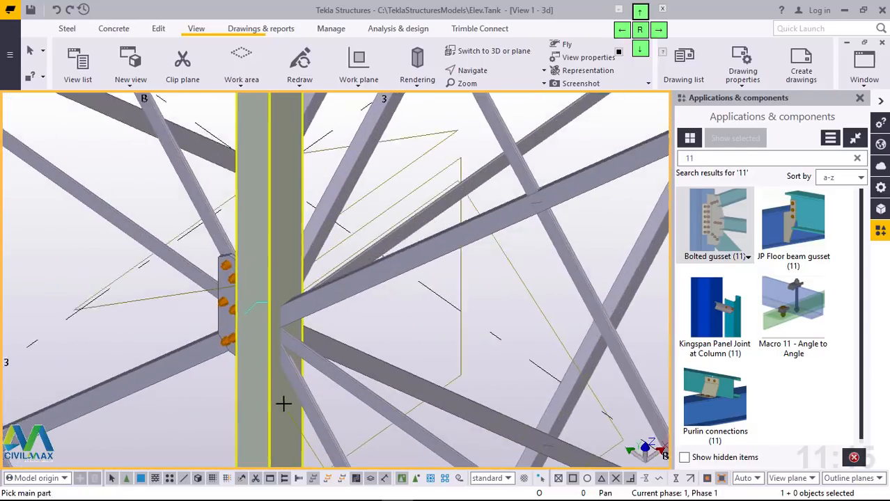
{"action": "left_click", "coordinate": [296, 244]}
{"action": "left_click", "coordinate": [303, 280]}
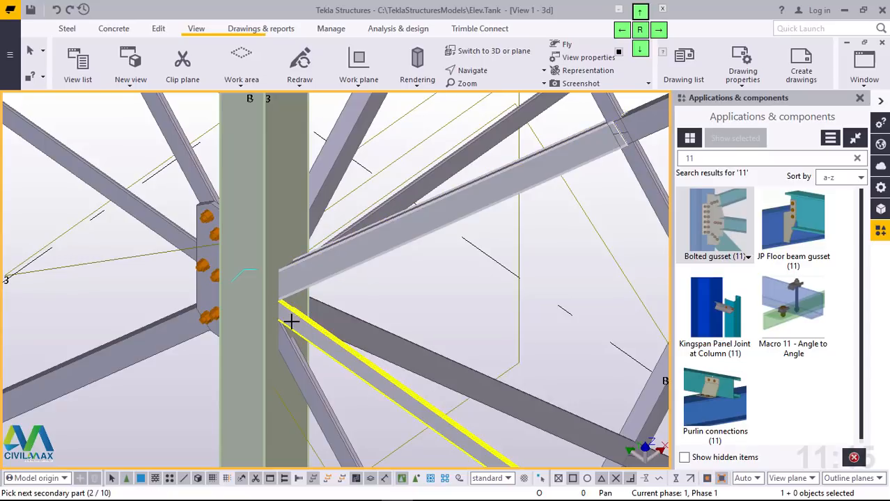
{"action": "left_click", "coordinate": [292, 318]}
{"action": "middle_click", "coordinate": [291, 348]}
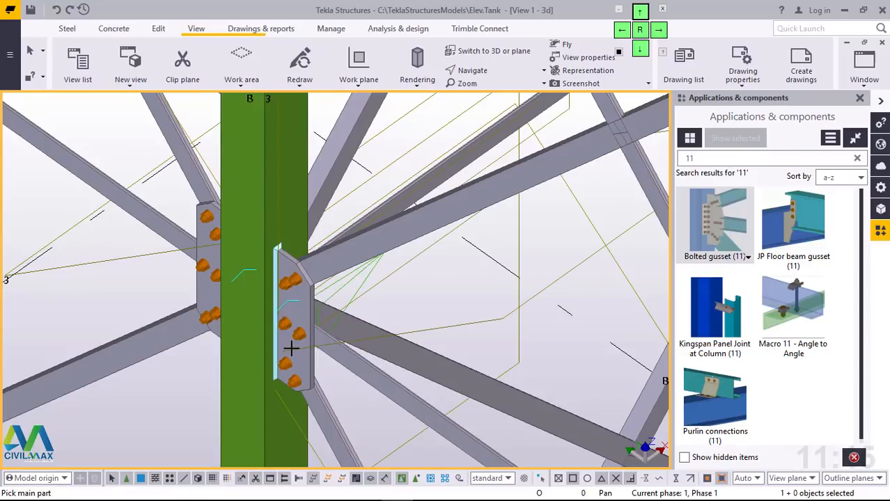
Step: Place a bolted gusset at mid-height of column A1, joining the upper diagonal, horizontal bar and lower diagonal on the side toward A2
{"action": "scroll", "coordinate": [237, 183], "scroll_direction": "down", "scroll_amount": 8}
{"action": "scroll", "coordinate": [356, 268], "scroll_direction": "up", "scroll_amount": 8}
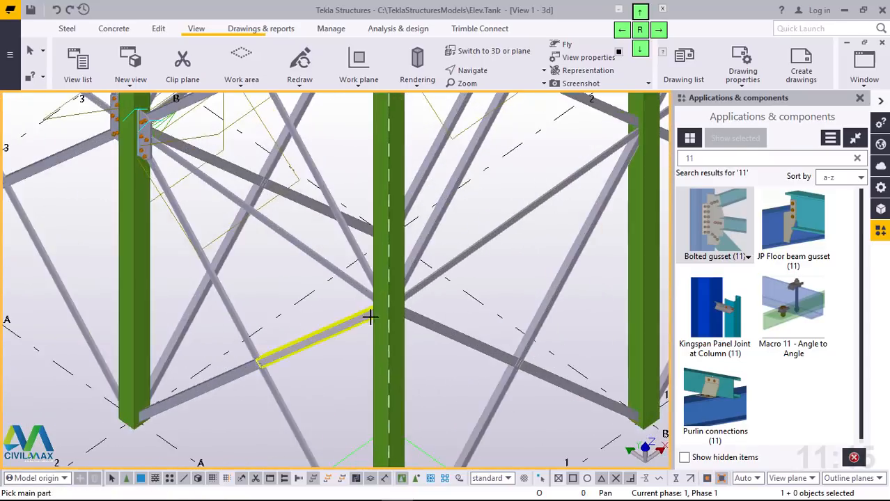
{"action": "left_click", "coordinate": [378, 260]}
{"action": "left_click", "coordinate": [356, 192]}
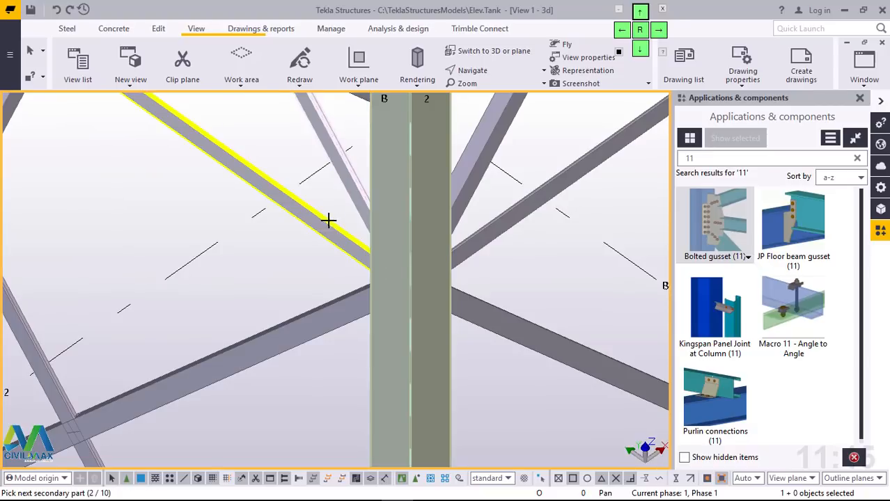
{"action": "left_click", "coordinate": [350, 313]}
{"action": "middle_click", "coordinate": [349, 312]}
Step: Connect the diagonal brace along grid line A to the foot of column A1 with a bolted gusset
{"action": "scroll", "coordinate": [351, 306], "scroll_direction": "down", "scroll_amount": 8}
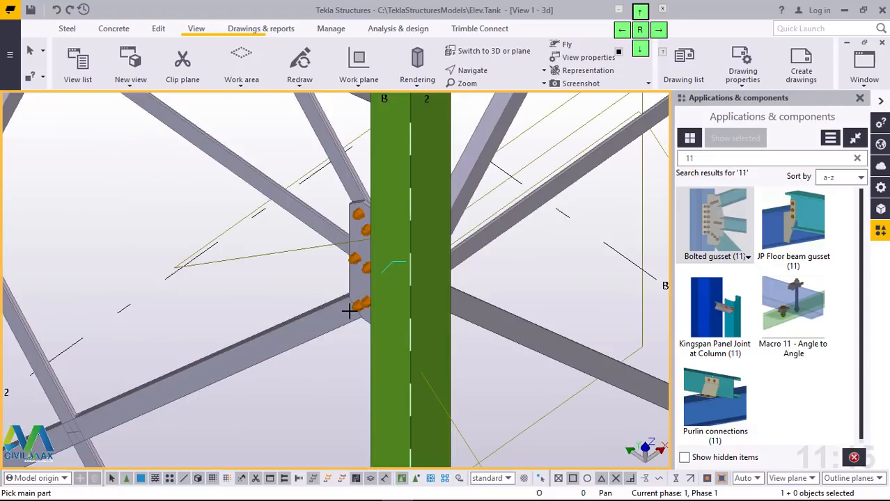
{"action": "scroll", "coordinate": [341, 406], "scroll_direction": "up", "scroll_amount": 6}
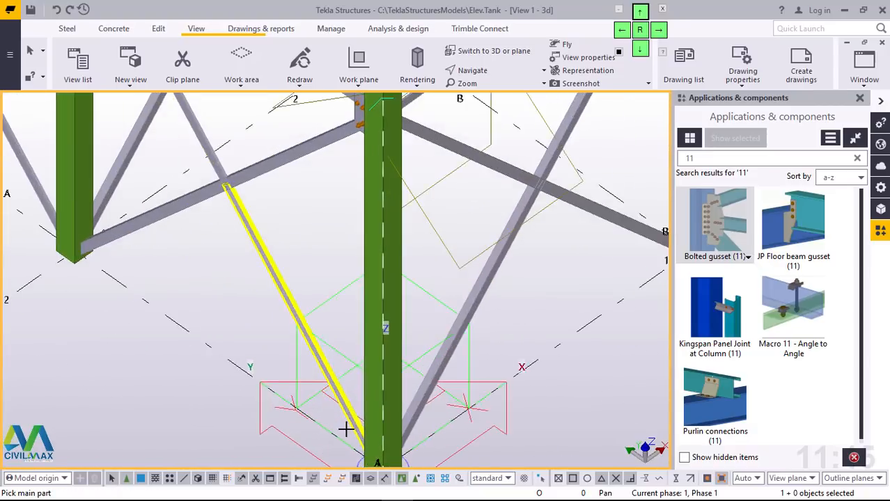
{"action": "scroll", "coordinate": [381, 390], "scroll_direction": "up", "scroll_amount": 2}
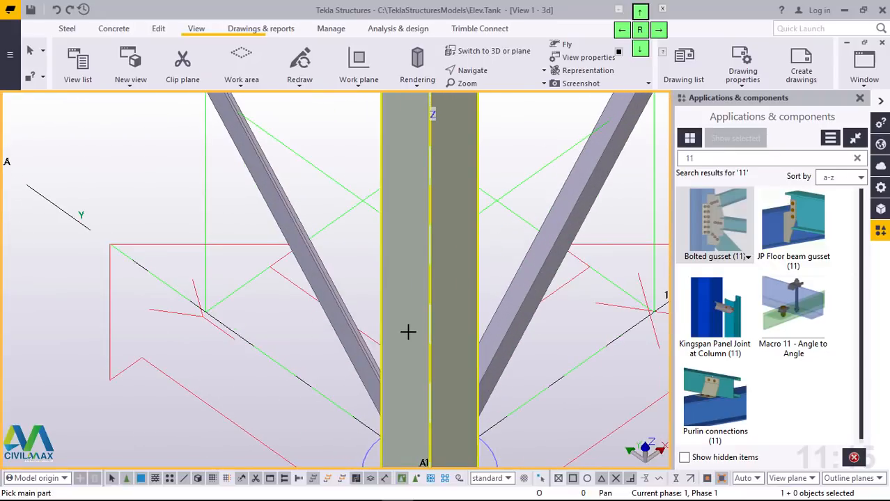
{"action": "left_click", "coordinate": [407, 330]}
{"action": "left_click", "coordinate": [353, 339]}
{"action": "middle_click", "coordinate": [380, 366]}
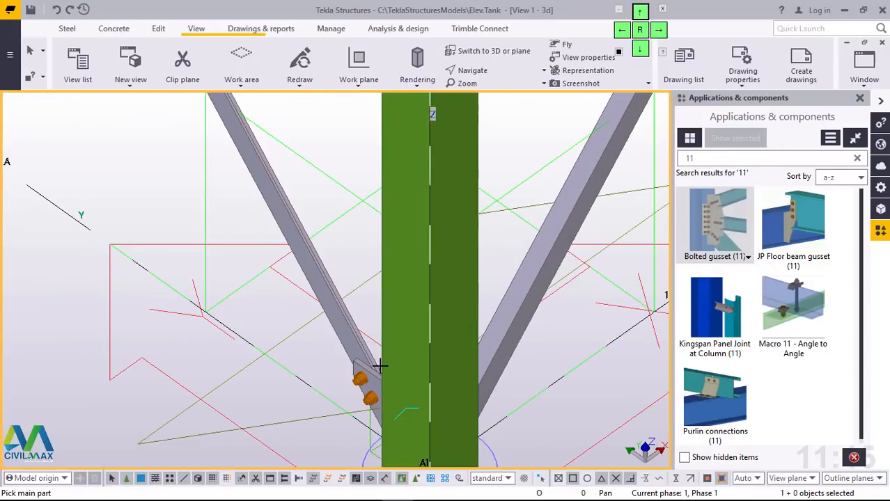
Step: Add a bolted gusset at the foot of column A2 for the diagonal brace that runs toward A1
{"action": "scroll", "coordinate": [390, 368], "scroll_direction": "down", "scroll_amount": 10}
{"action": "scroll", "coordinate": [274, 290], "scroll_direction": "up", "scroll_amount": 8}
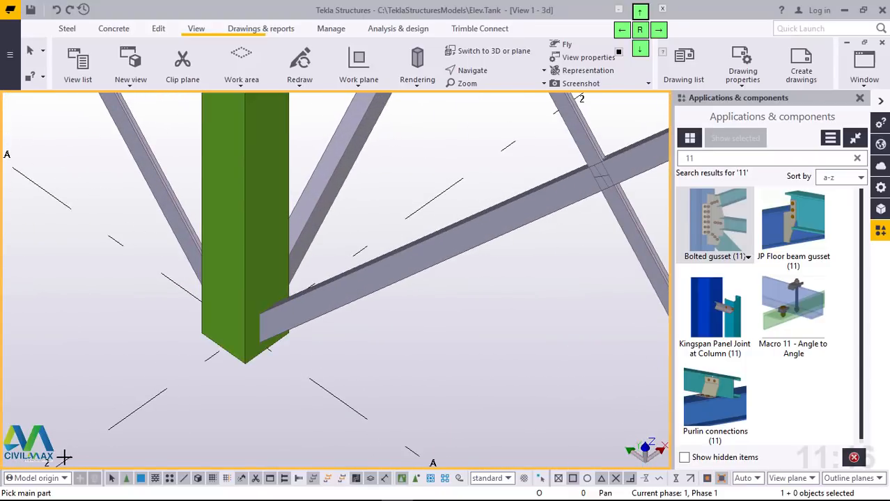
{"action": "left_click", "coordinate": [271, 164]}
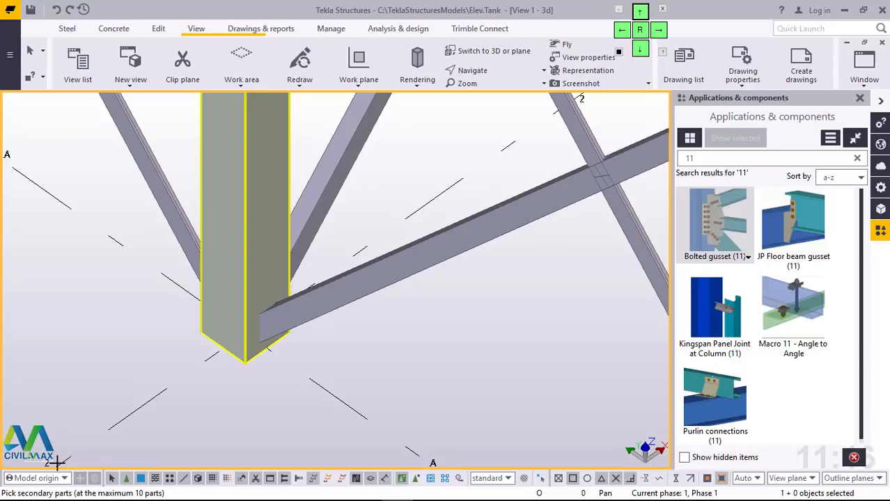
{"action": "middle_click", "coordinate": [340, 297]}
{"action": "scroll", "coordinate": [345, 321], "scroll_direction": "down", "scroll_amount": 2}
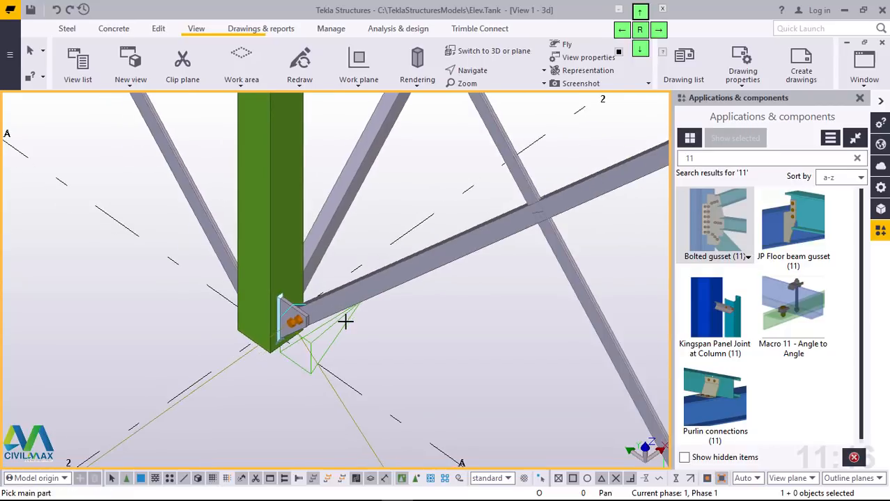
Step: Add a bolted gusset at the foot of column A2 for the diagonal brace that runs toward A3
{"action": "scroll", "coordinate": [341, 317], "scroll_direction": "down", "scroll_amount": 1}
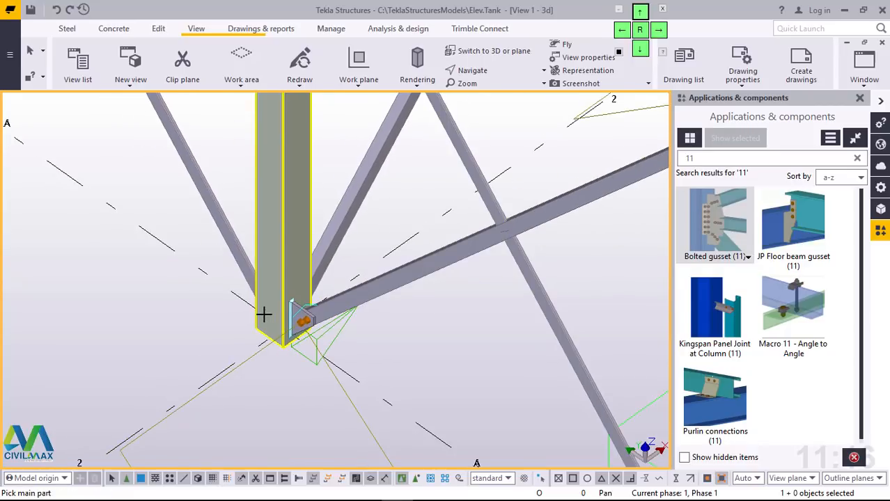
{"action": "middle_click_drag", "start_coordinate": [264, 314], "coordinate": [302, 314], "text": "ctrl"}
{"action": "scroll", "coordinate": [282, 289], "scroll_direction": "down", "scroll_amount": 3}
{"action": "middle_click_drag", "start_coordinate": [359, 334], "coordinate": [430, 329], "text": "ctrl"}
{"action": "scroll", "coordinate": [495, 431], "scroll_direction": "up", "scroll_amount": 5}
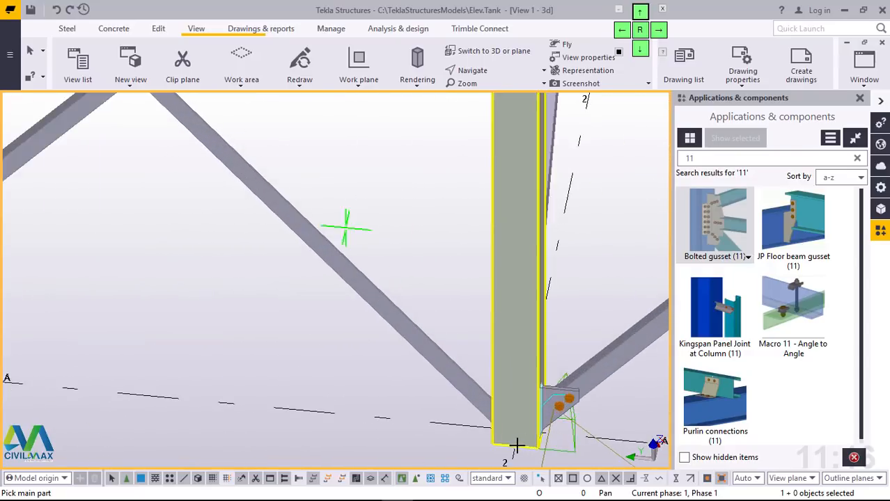
{"action": "left_click", "coordinate": [498, 400]}
{"action": "left_click", "coordinate": [451, 368]}
{"action": "middle_click", "coordinate": [451, 368]}
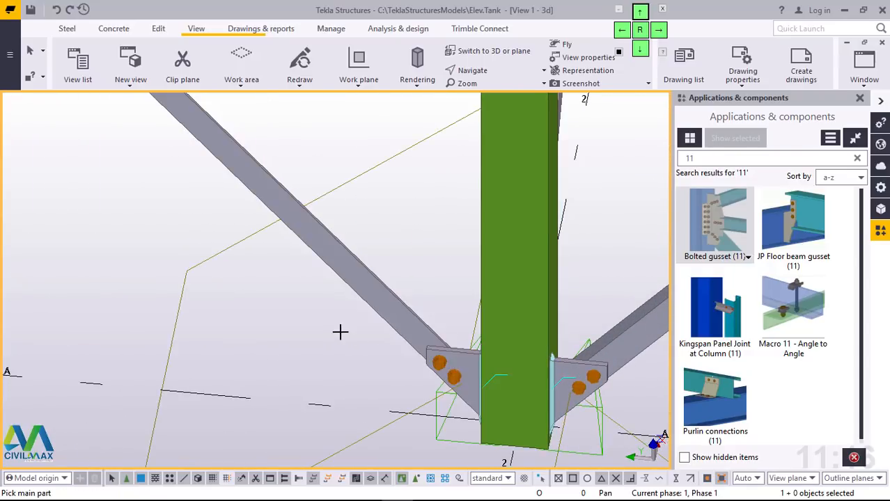
Step: Connect the diagonal brace along grid line 1 to the foot of column A1 with a bolted gusset
{"action": "scroll", "coordinate": [284, 369], "scroll_direction": "down", "scroll_amount": 6}
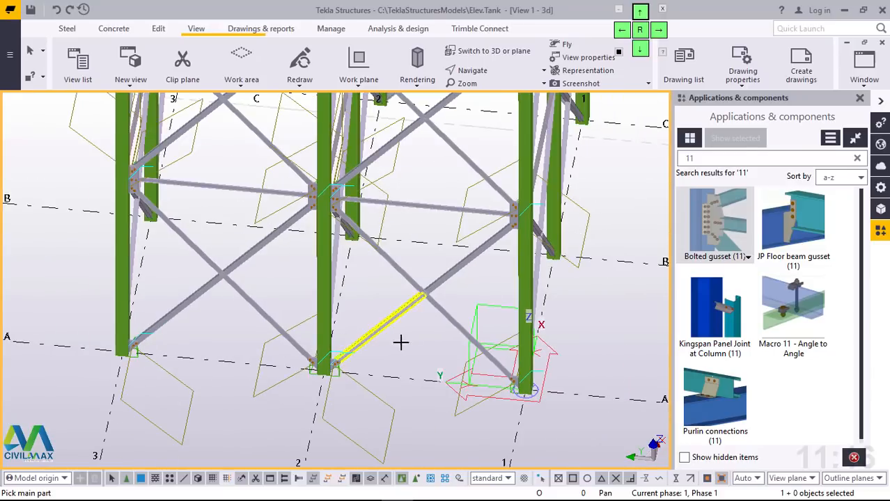
{"action": "middle_click_drag", "start_coordinate": [525, 348], "coordinate": [359, 331], "text": "ctrl"}
{"action": "scroll", "coordinate": [209, 425], "scroll_direction": "up", "scroll_amount": 8}
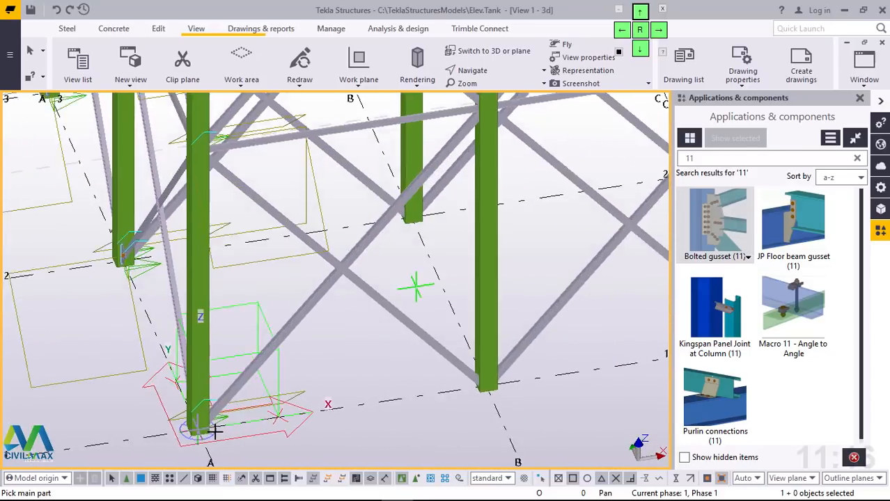
{"action": "left_click", "coordinate": [184, 338]}
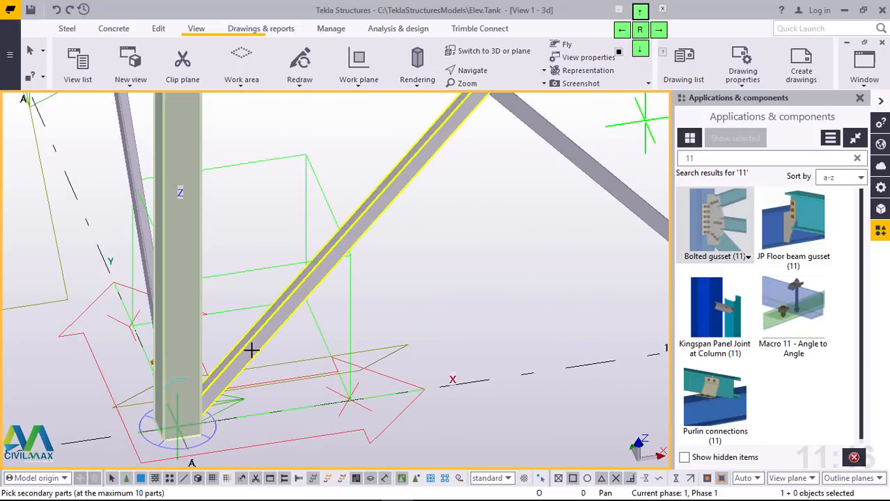
{"action": "left_click", "coordinate": [252, 354]}
{"action": "middle_click", "coordinate": [251, 350]}
{"action": "scroll", "coordinate": [198, 375], "scroll_direction": "down", "scroll_amount": 6}
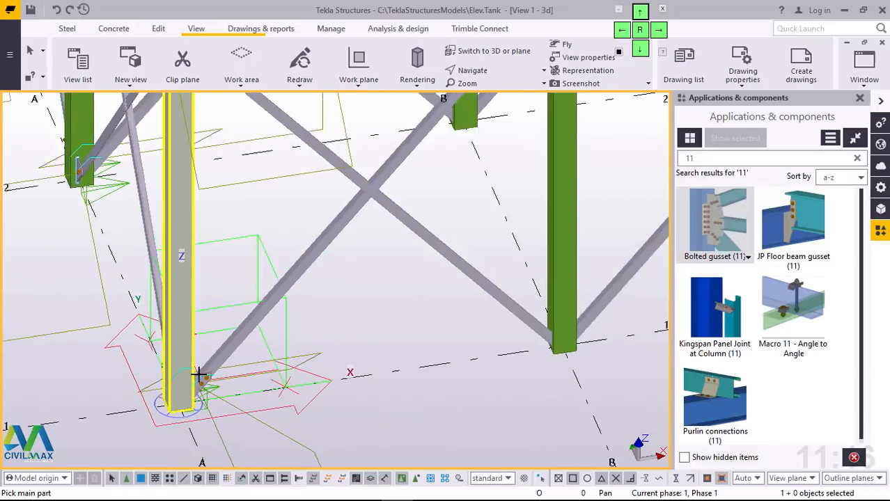
Step: Place bolted gussets at the foot of column B1 for the diagonal braces running toward A1 and toward C1
{"action": "scroll", "coordinate": [452, 344], "scroll_direction": "up", "scroll_amount": 5}
{"action": "left_click", "coordinate": [475, 328]}
{"action": "left_click", "coordinate": [430, 324]}
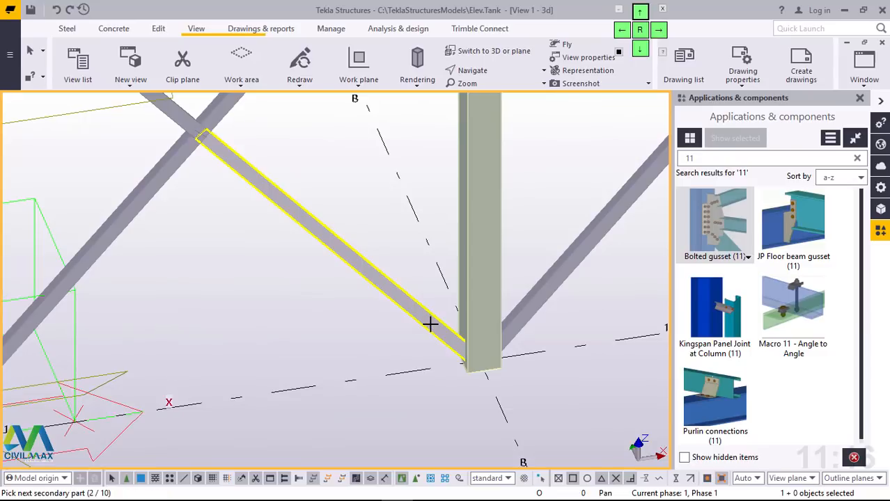
{"action": "middle_click", "coordinate": [490, 317]}
{"action": "left_click", "coordinate": [490, 315]}
{"action": "left_click", "coordinate": [539, 305]}
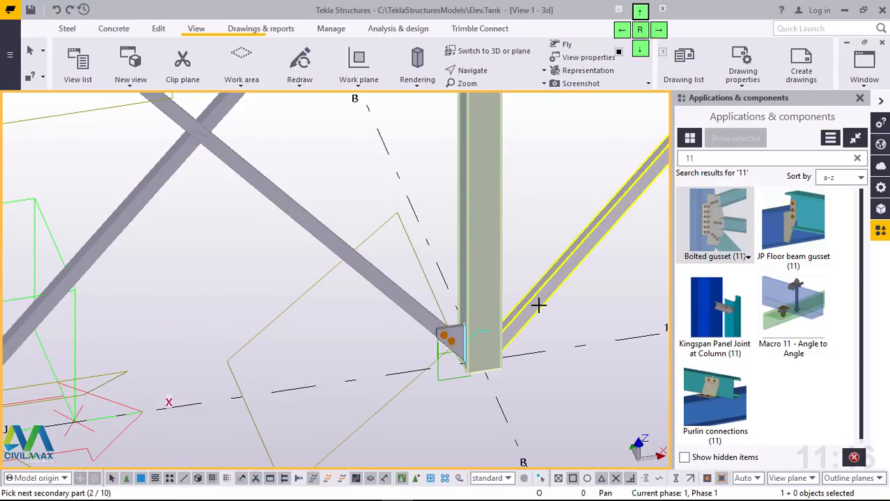
{"action": "middle_click", "coordinate": [539, 305]}
Step: Place a bolted gusset at mid-height of column B1 joining the horizontal brace and both diagonals that run toward A1
{"action": "scroll", "coordinate": [526, 362], "scroll_direction": "down", "scroll_amount": 5}
{"action": "scroll", "coordinate": [517, 184], "scroll_direction": "up", "scroll_amount": 5}
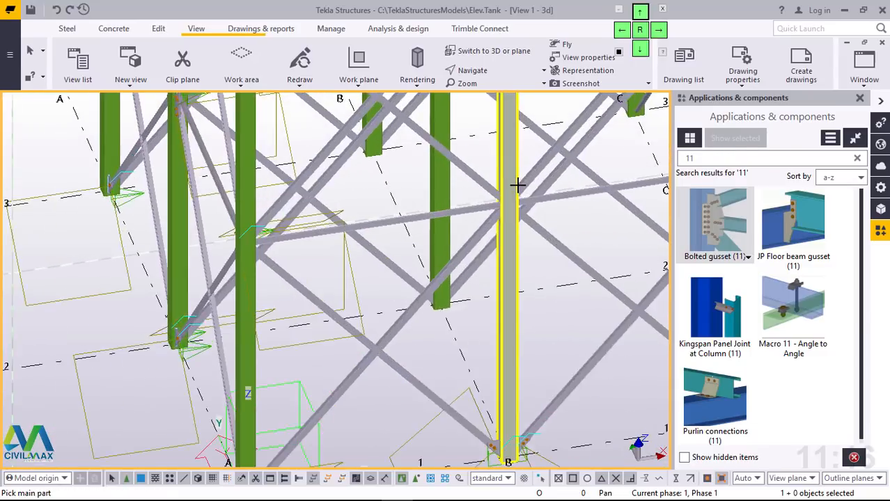
{"action": "scroll", "coordinate": [506, 204], "scroll_direction": "up", "scroll_amount": 2}
{"action": "left_click", "coordinate": [503, 201]}
{"action": "left_click", "coordinate": [459, 182]}
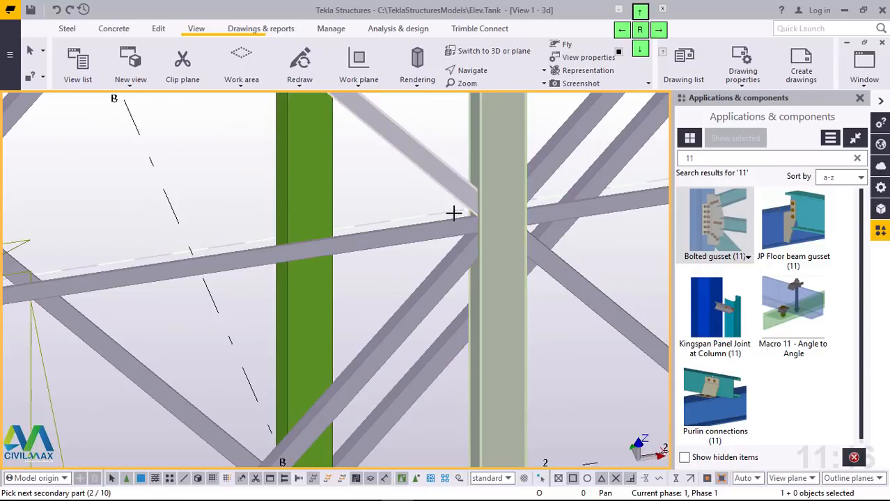
{"action": "left_click", "coordinate": [452, 226]}
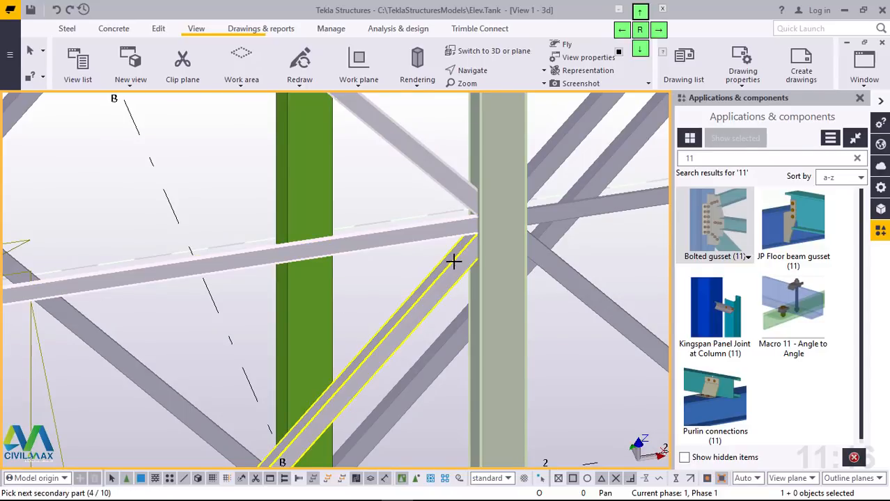
{"action": "middle_click", "coordinate": [454, 261]}
Step: Join the horizontal brace and both diagonals running toward B1 to column A1 at mid-height with a bolted gusset
{"action": "scroll", "coordinate": [486, 303], "scroll_direction": "down", "scroll_amount": 5}
{"action": "scroll", "coordinate": [220, 314], "scroll_direction": "up", "scroll_amount": 5}
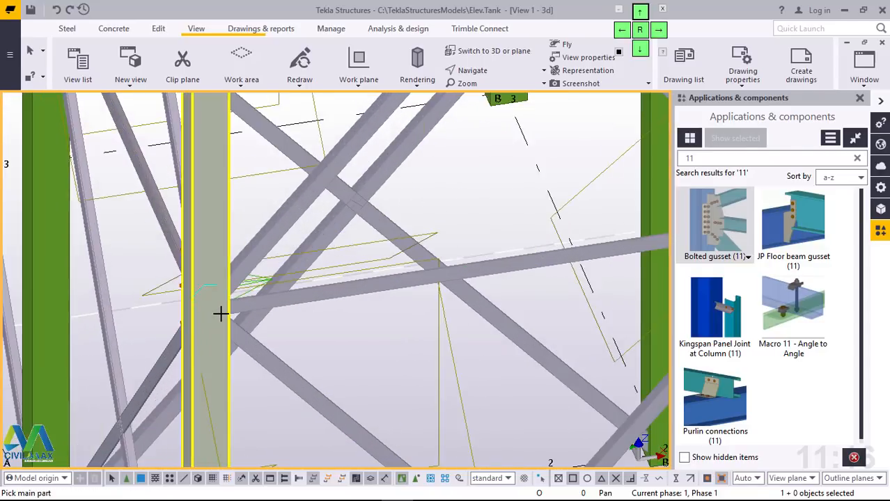
{"action": "scroll", "coordinate": [220, 314], "scroll_direction": "up", "scroll_amount": 2}
{"action": "middle_click_drag", "start_coordinate": [227, 310], "coordinate": [190, 321], "text": "ctrl"}
{"action": "scroll", "coordinate": [407, 350], "scroll_direction": "down", "scroll_amount": 4}
{"action": "scroll", "coordinate": [313, 290], "scroll_direction": "down", "scroll_amount": 1}
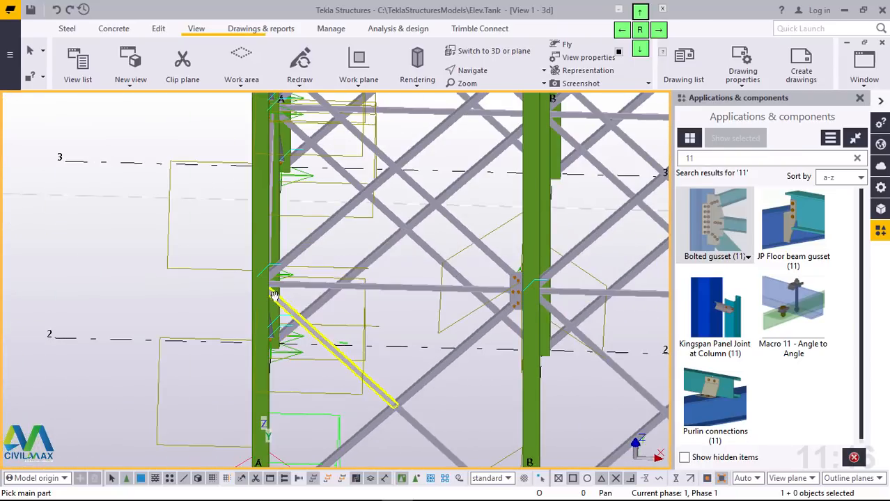
{"action": "middle_click_drag", "start_coordinate": [287, 304], "coordinate": [252, 228], "text": "ctrl"}
{"action": "scroll", "coordinate": [200, 204], "scroll_direction": "up", "scroll_amount": 6}
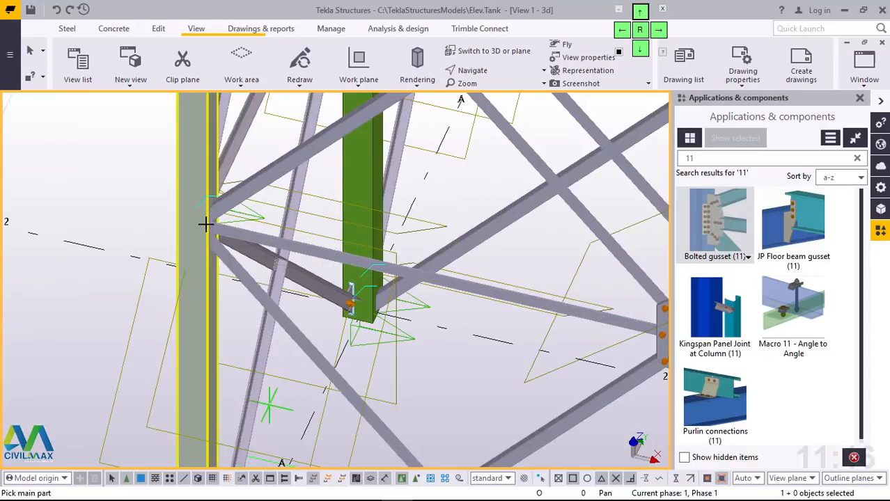
{"action": "left_click", "coordinate": [301, 165]}
{"action": "left_click", "coordinate": [272, 243]}
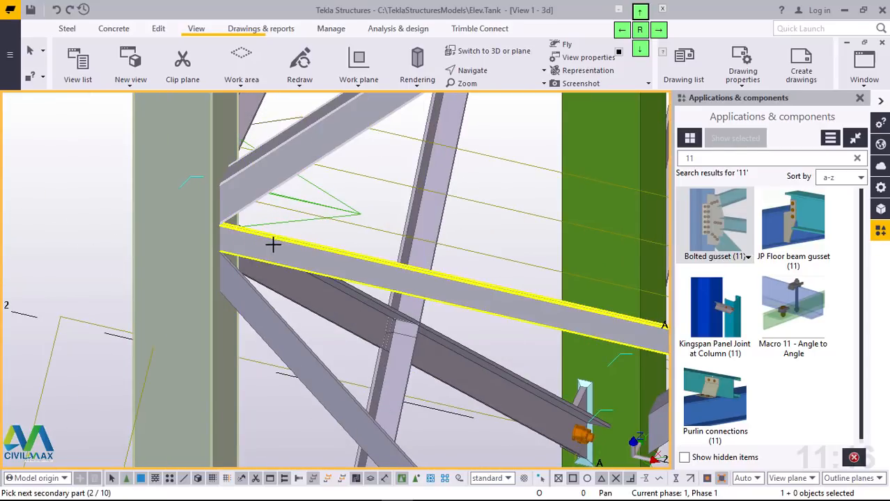
{"action": "left_click", "coordinate": [242, 299]}
{"action": "middle_click", "coordinate": [239, 298]}
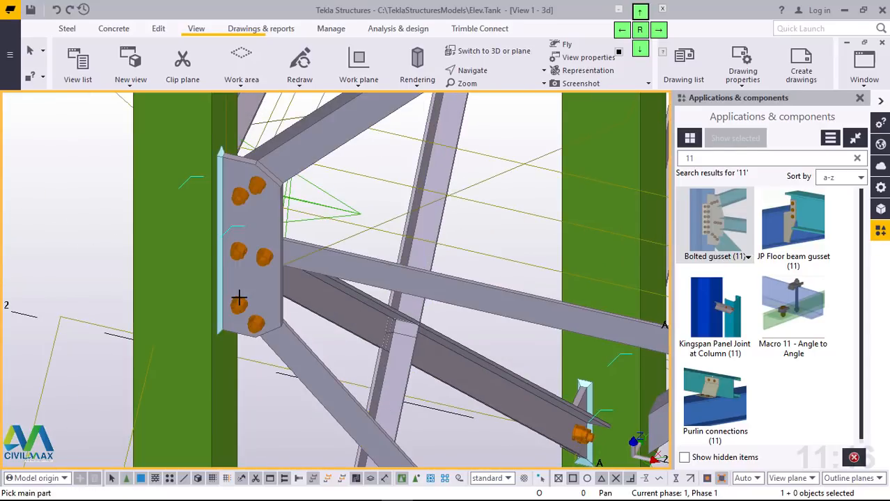
Step: End the Bolted gusset command and redraw the view to clear the temporary lines
{"action": "scroll", "coordinate": [252, 294], "scroll_direction": "down", "scroll_amount": 4}
{"action": "right_click", "coordinate": [122, 187]}
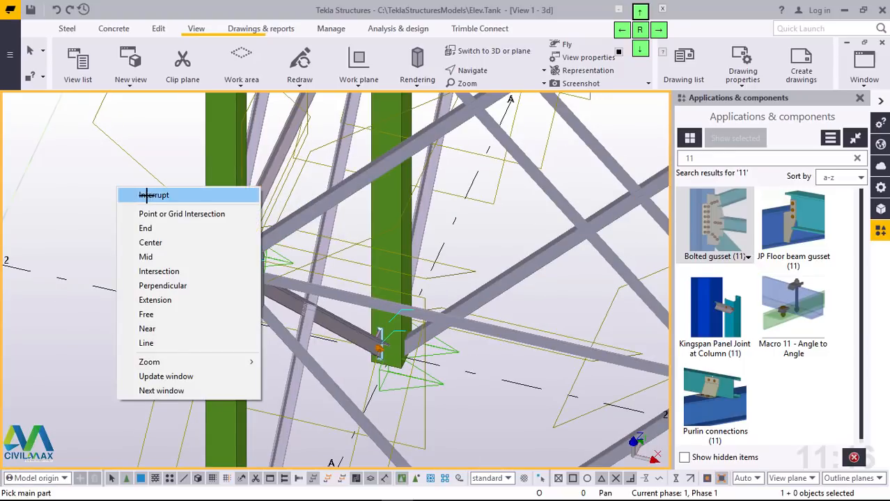
{"action": "left_click", "coordinate": [147, 195]}
{"action": "right_click", "coordinate": [97, 196]}
{"action": "left_click", "coordinate": [149, 264]}
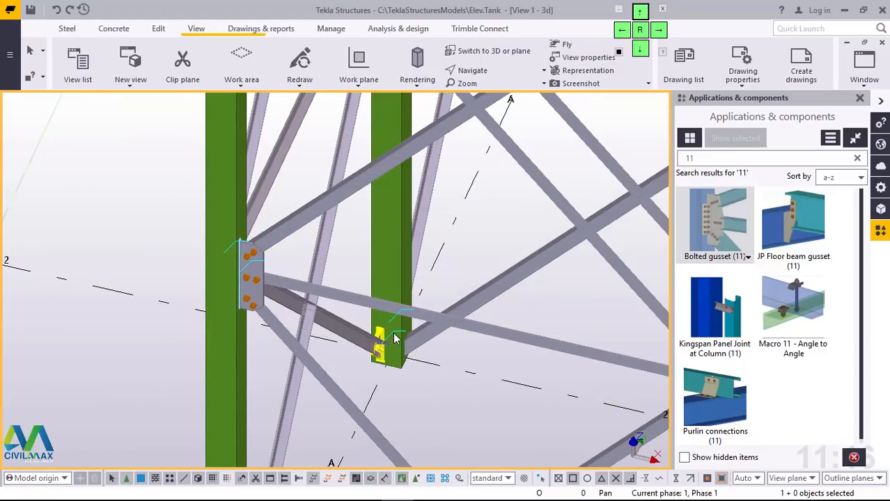
Step: Examine the gusset at mid-height of column A1 and its surrounding braces from several angles
{"action": "middle_click_drag", "start_coordinate": [324, 329], "coordinate": [308, 347], "text": "ctrl"}
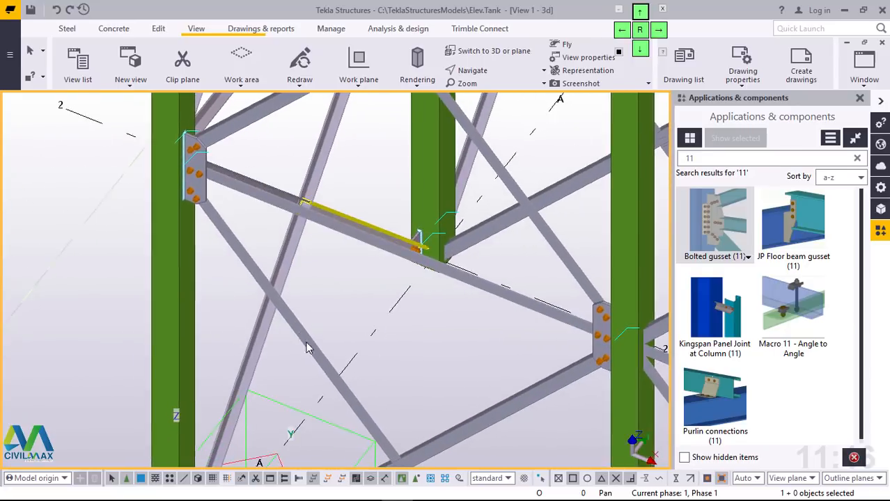
{"action": "scroll", "coordinate": [308, 347], "scroll_direction": "down", "scroll_amount": 2}
{"action": "scroll", "coordinate": [308, 348], "scroll_direction": "down", "scroll_amount": 2}
{"action": "middle_click_drag", "start_coordinate": [256, 263], "coordinate": [238, 308]}
{"action": "scroll", "coordinate": [270, 280], "scroll_direction": "up", "scroll_amount": 2}
{"action": "scroll", "coordinate": [242, 300], "scroll_direction": "up", "scroll_amount": 3}
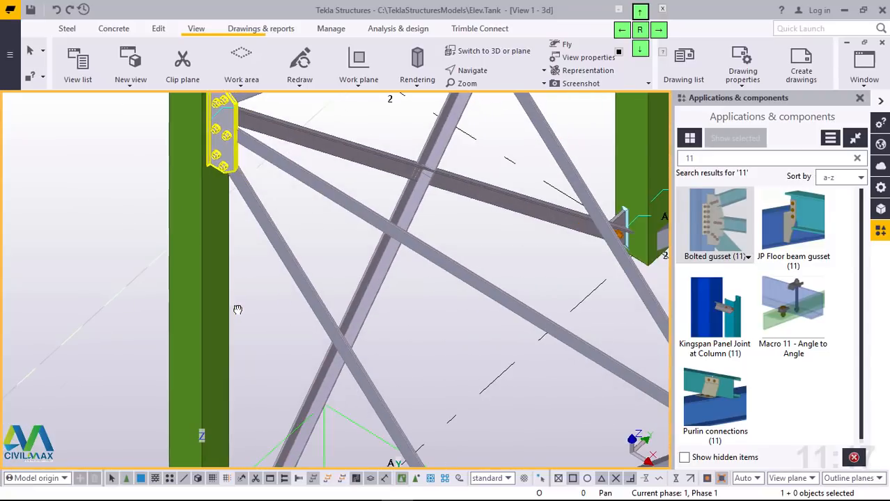
{"action": "scroll", "coordinate": [234, 314], "scroll_direction": "down", "scroll_amount": 3}
{"action": "scroll", "coordinate": [217, 230], "scroll_direction": "up", "scroll_amount": 4}
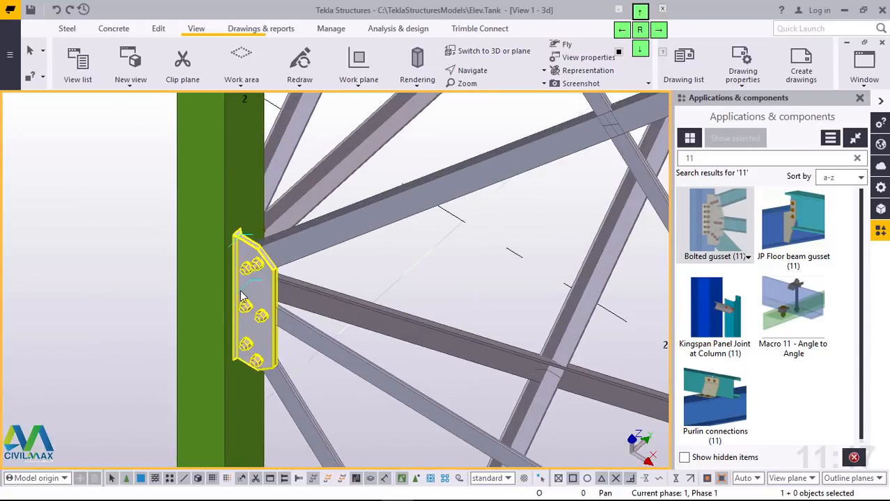
Step: Add a bolted gusset at the top of column A1 for the horizontal and diagonal braces running toward B1
{"action": "scroll", "coordinate": [224, 341], "scroll_direction": "down", "scroll_amount": 1}
{"action": "scroll", "coordinate": [238, 363], "scroll_direction": "down", "scroll_amount": 5}
{"action": "scroll", "coordinate": [254, 171], "scroll_direction": "up", "scroll_amount": 3}
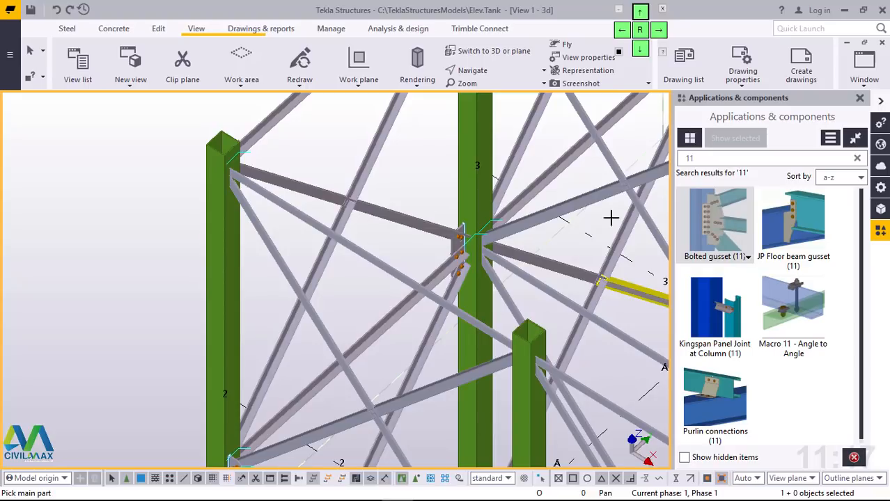
{"action": "scroll", "coordinate": [238, 175], "scroll_direction": "up", "scroll_amount": 5}
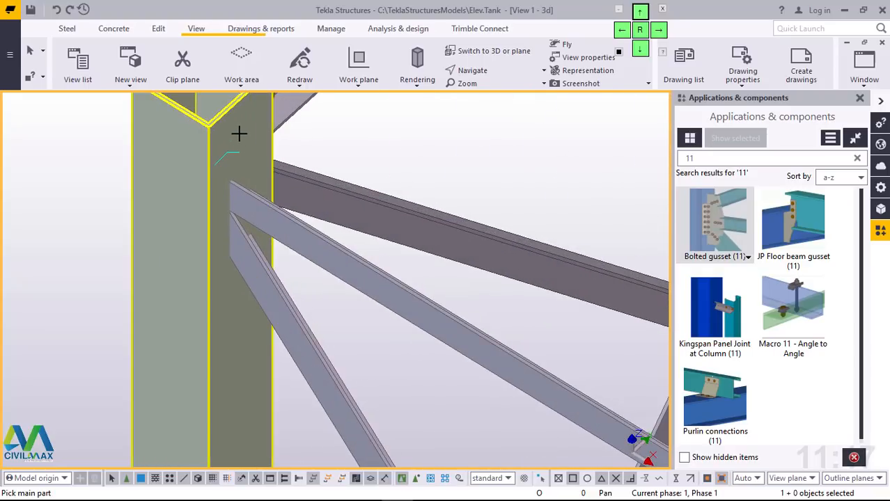
{"action": "left_click", "coordinate": [239, 133]}
{"action": "left_click", "coordinate": [241, 196]}
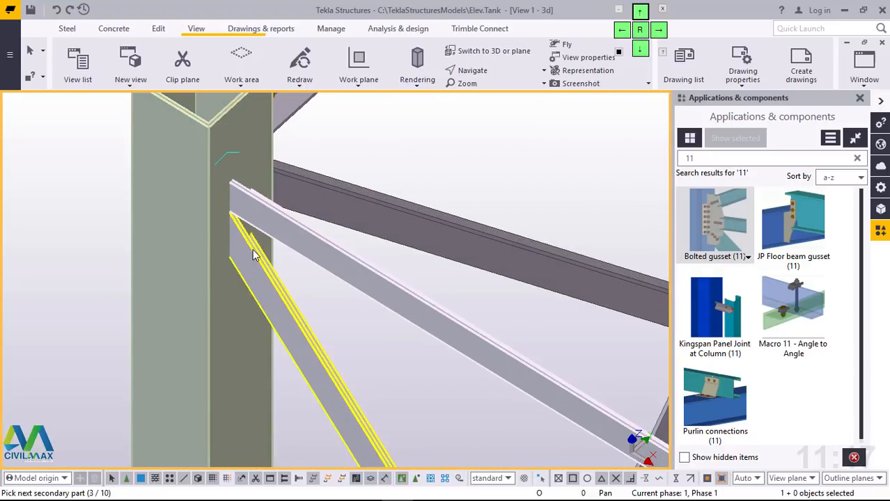
{"action": "left_click", "coordinate": [252, 248]}
{"action": "middle_click", "coordinate": [252, 249]}
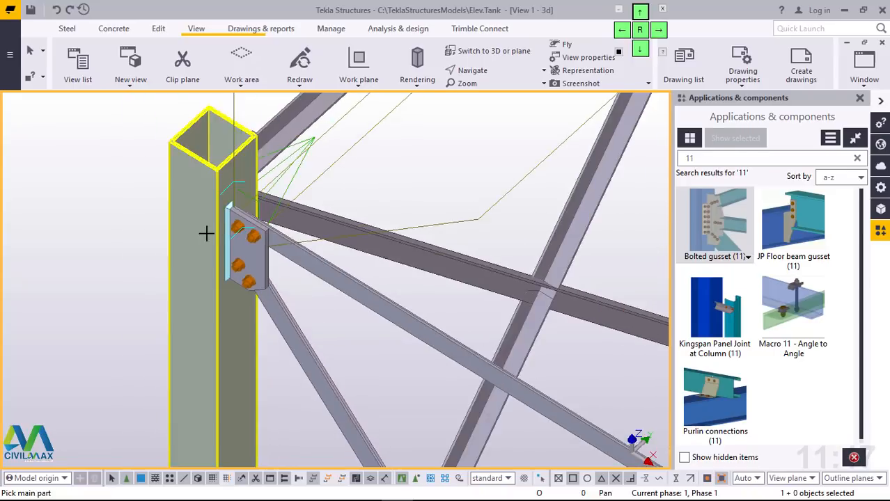
Step: Add a bolted gusset at the top of column B1 for the horizontal and diagonal braces coming from A1
{"action": "scroll", "coordinate": [206, 230], "scroll_direction": "down", "scroll_amount": 5}
{"action": "scroll", "coordinate": [360, 352], "scroll_direction": "up", "scroll_amount": 6}
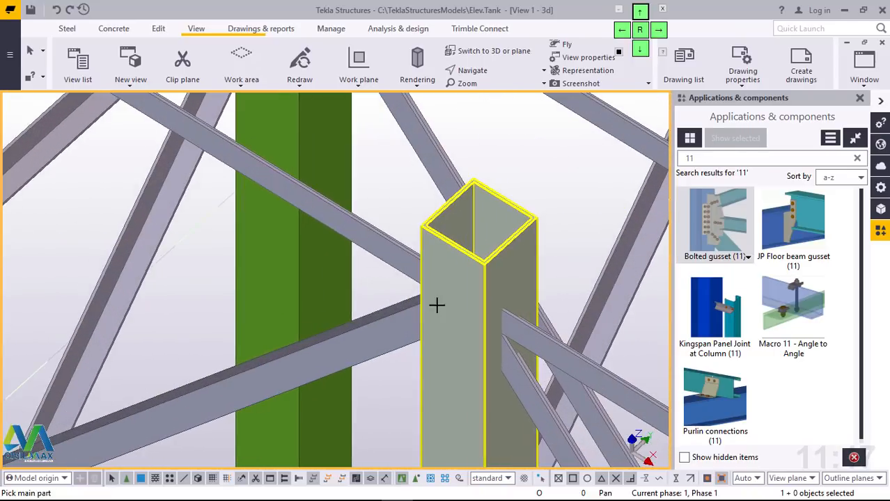
{"action": "left_click", "coordinate": [435, 304]}
{"action": "left_click", "coordinate": [406, 272]}
{"action": "left_click", "coordinate": [400, 315]}
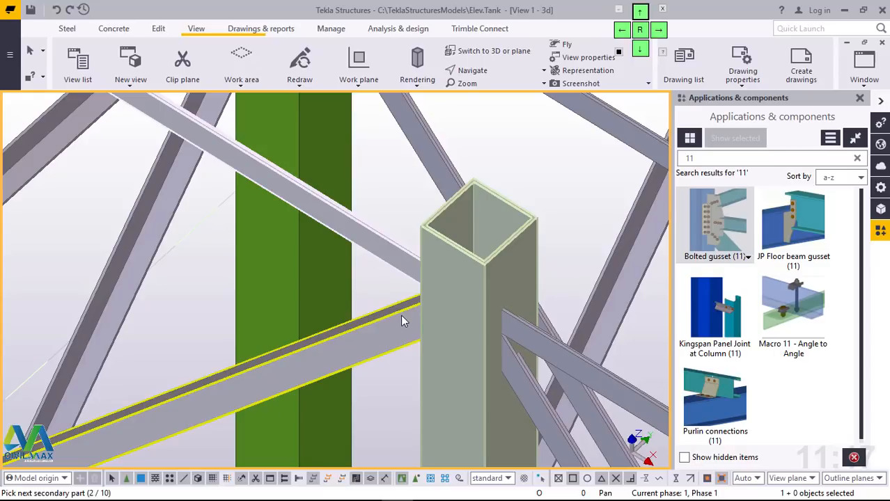
{"action": "middle_click", "coordinate": [401, 315]}
Step: Connect the horizontal and diagonal braces running toward C1 to the top of column B1 with a bolted gusset
{"action": "scroll", "coordinate": [401, 315], "scroll_direction": "down", "scroll_amount": 8}
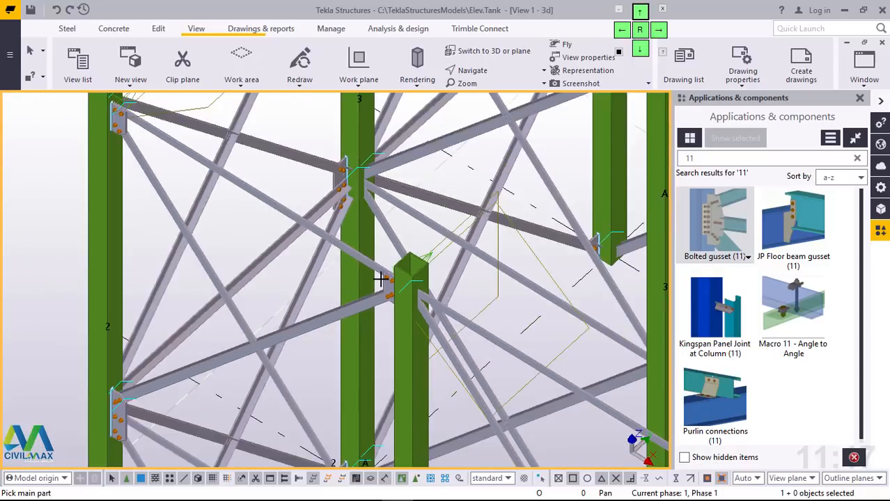
{"action": "scroll", "coordinate": [357, 307], "scroll_direction": "down", "scroll_amount": 5}
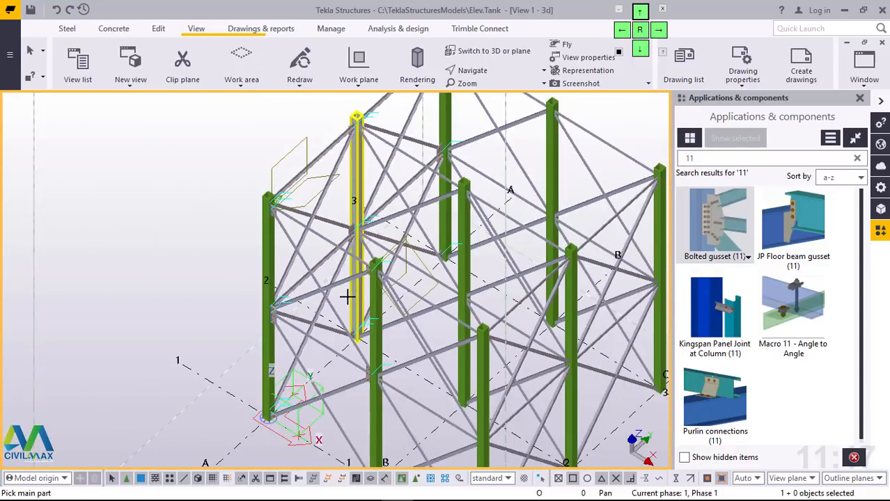
{"action": "scroll", "coordinate": [374, 268], "scroll_direction": "up", "scroll_amount": 2}
{"action": "scroll", "coordinate": [373, 268], "scroll_direction": "up", "scroll_amount": 8}
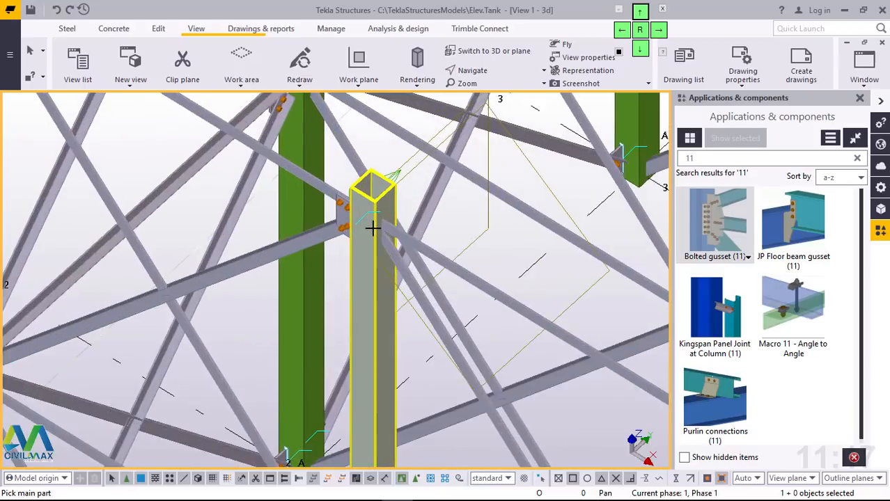
{"action": "left_click", "coordinate": [362, 197]}
{"action": "left_click", "coordinate": [405, 225]}
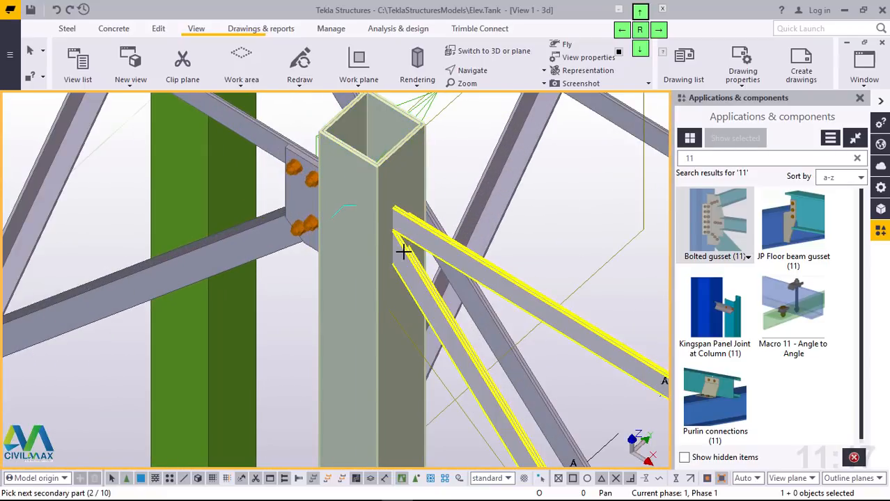
{"action": "middle_click", "coordinate": [404, 253]}
Step: Place a bolted gusset at mid-height of column B1 for the horizontal brace and both diagonals that run toward C1
{"action": "scroll", "coordinate": [403, 250], "scroll_direction": "down", "scroll_amount": 8}
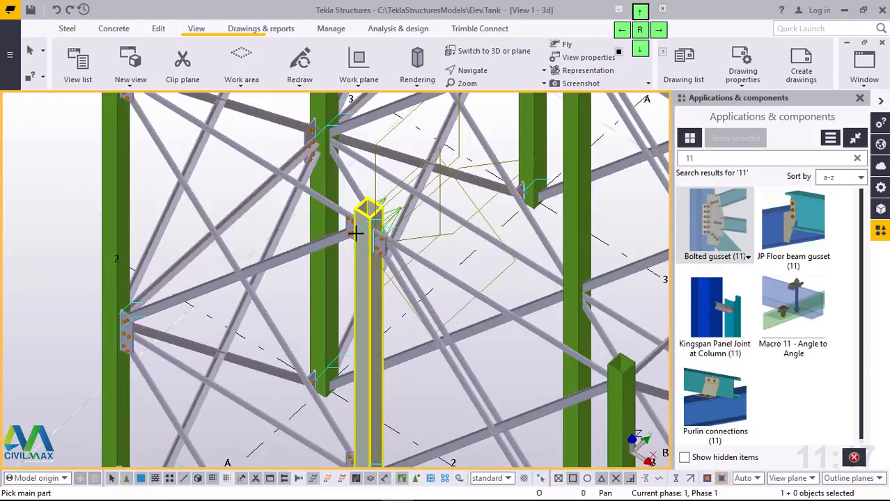
{"action": "scroll", "coordinate": [378, 372], "scroll_direction": "up", "scroll_amount": 8}
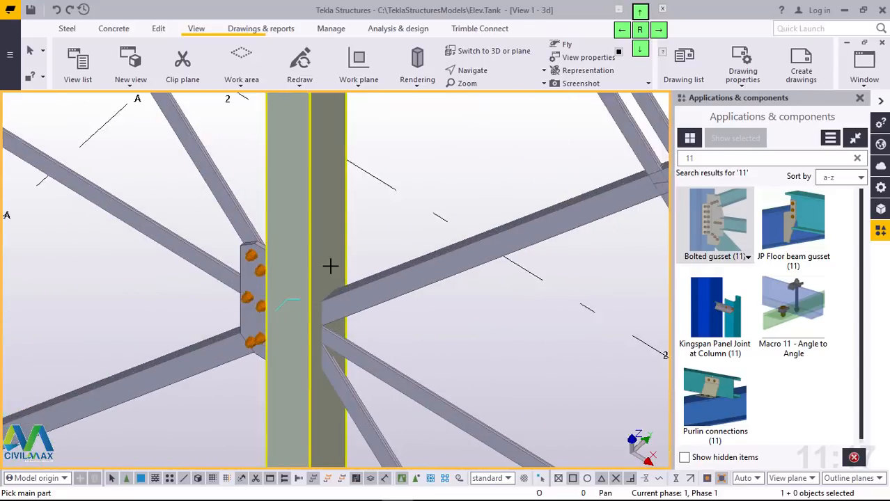
{"action": "left_click", "coordinate": [349, 267]}
{"action": "left_click", "coordinate": [372, 289]}
{"action": "left_click", "coordinate": [349, 385]}
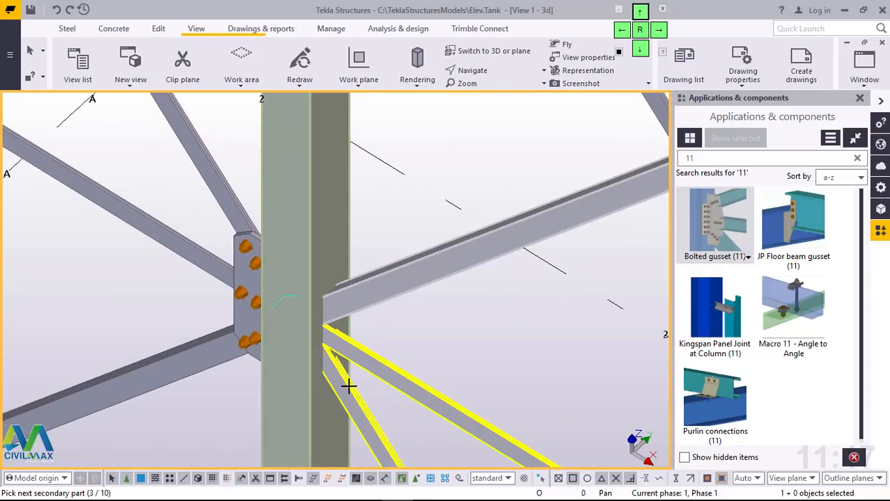
{"action": "middle_click", "coordinate": [350, 390]}
Step: Add a bolted gusset at the top of column C1 for the horizontal and diagonal braces coming from B1
{"action": "scroll", "coordinate": [331, 322], "scroll_direction": "down", "scroll_amount": 10}
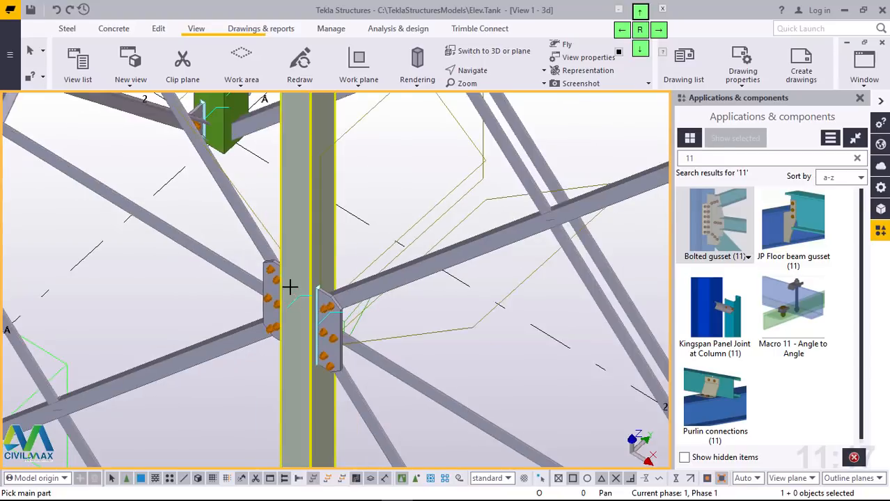
{"action": "scroll", "coordinate": [408, 272], "scroll_direction": "up", "scroll_amount": 10}
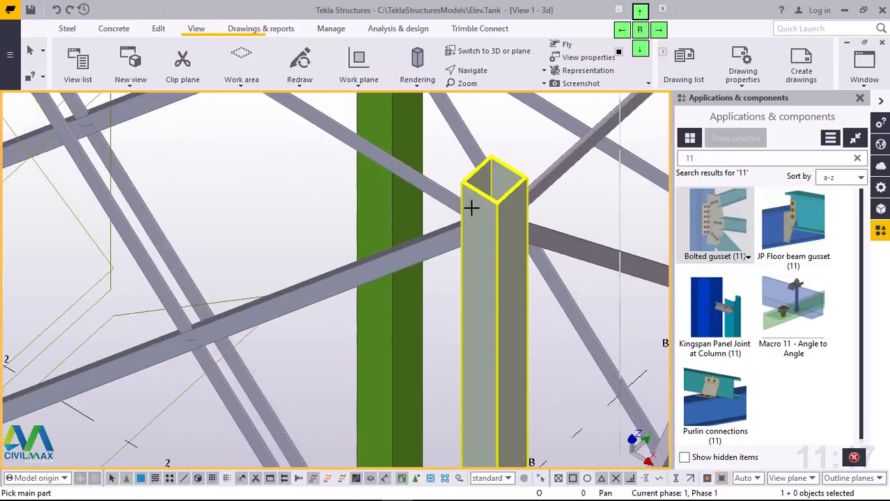
{"action": "left_click", "coordinate": [462, 202]}
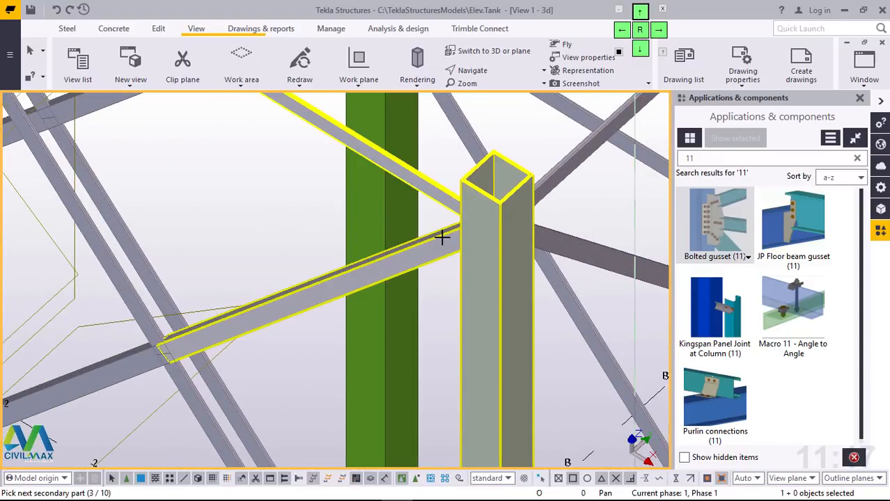
{"action": "middle_click", "coordinate": [442, 236]}
Step: Join the horizontal brace and both diagonals coming from B1 to column C1 at mid-height with a bolted gusset
{"action": "scroll", "coordinate": [441, 240], "scroll_direction": "down", "scroll_amount": 8}
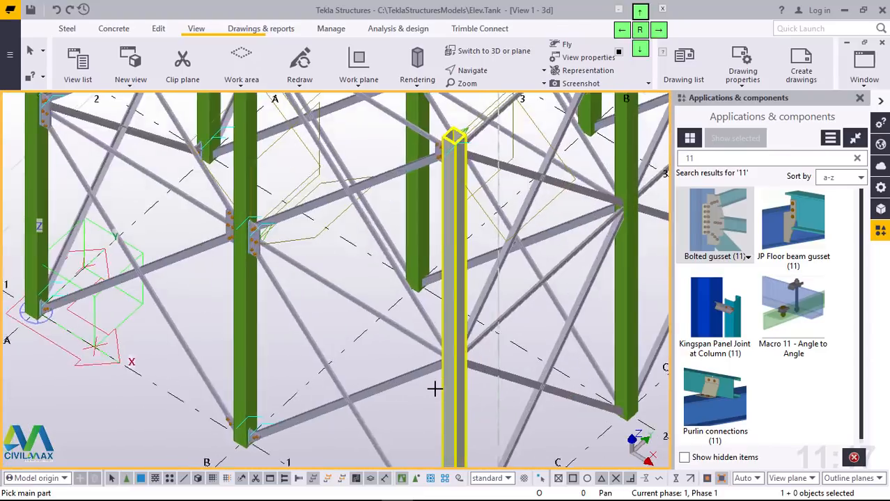
{"action": "scroll", "coordinate": [434, 389], "scroll_direction": "up", "scroll_amount": 6}
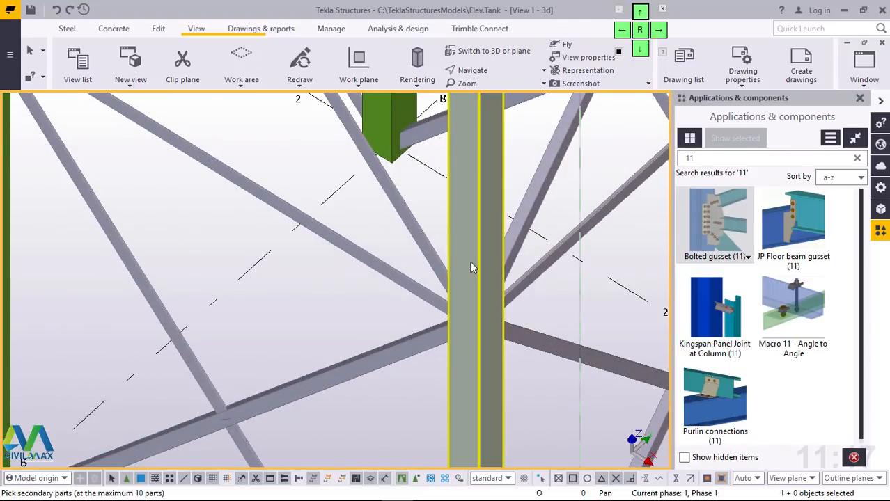
{"action": "left_click", "coordinate": [422, 252]}
{"action": "left_click", "coordinate": [406, 281]}
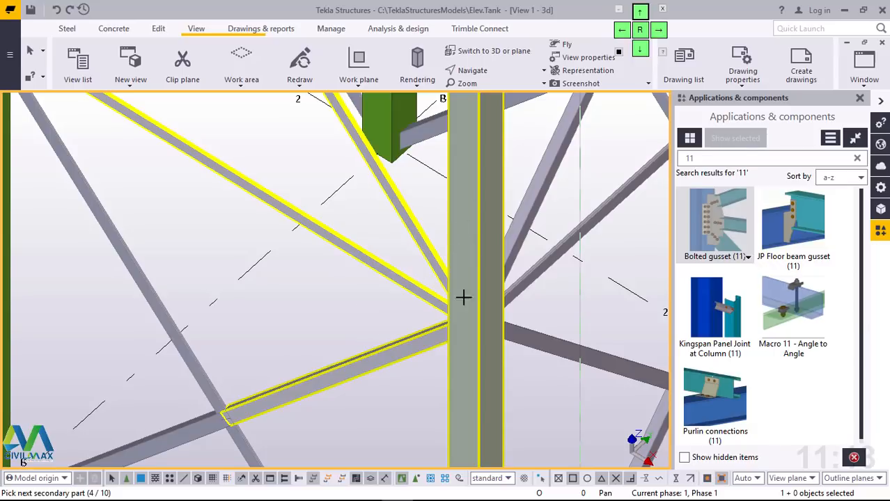
{"action": "middle_click", "coordinate": [379, 294]}
{"action": "scroll", "coordinate": [461, 294], "scroll_direction": "up", "scroll_amount": 5}
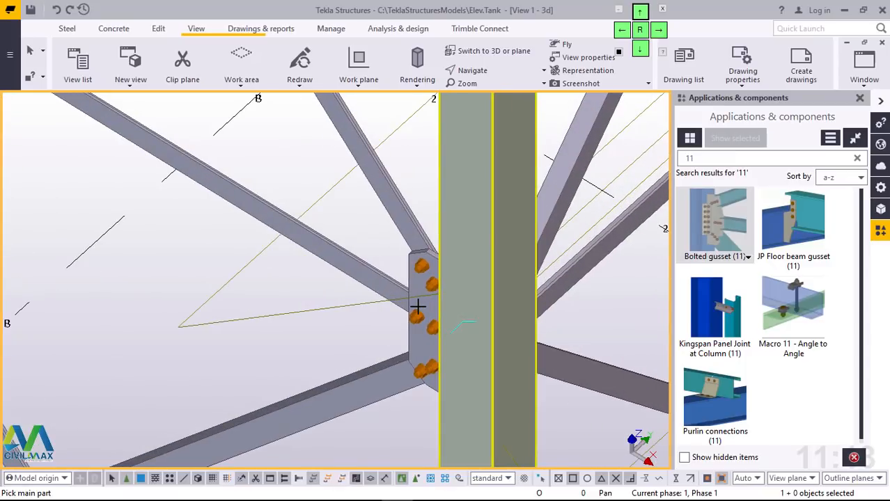
{"action": "middle_click_drag", "start_coordinate": [422, 310], "coordinate": [429, 307]}
{"action": "scroll", "coordinate": [387, 299], "scroll_direction": "down", "scroll_amount": 4}
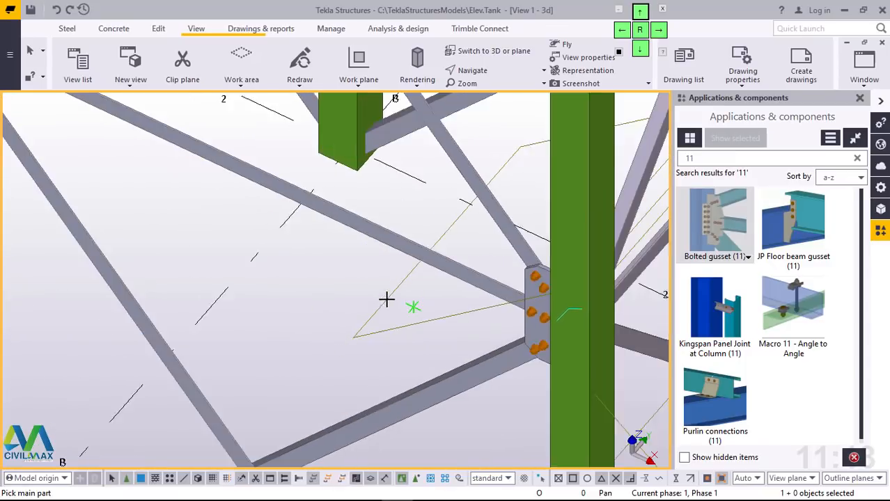
{"action": "scroll", "coordinate": [316, 273], "scroll_direction": "down", "scroll_amount": 5}
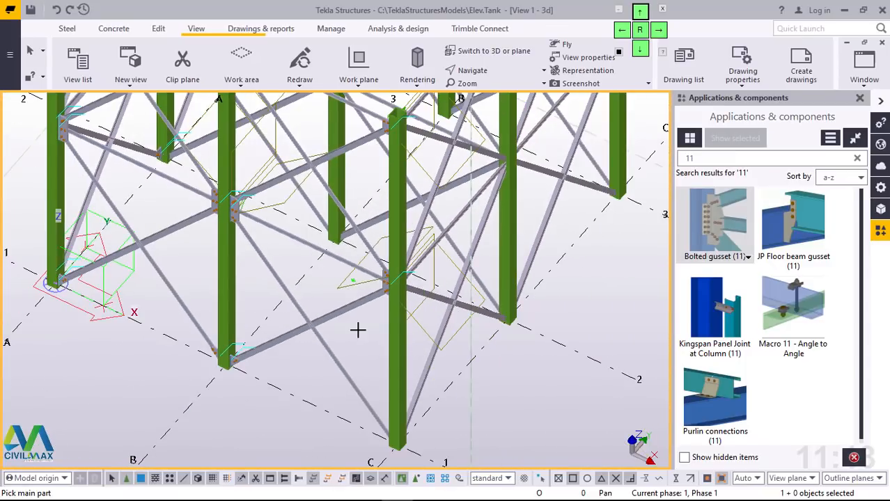
Step: Connect the diagonal brace coming from B1 to the base of column C1 with a bolted gusset
{"action": "scroll", "coordinate": [384, 429], "scroll_direction": "up", "scroll_amount": 6}
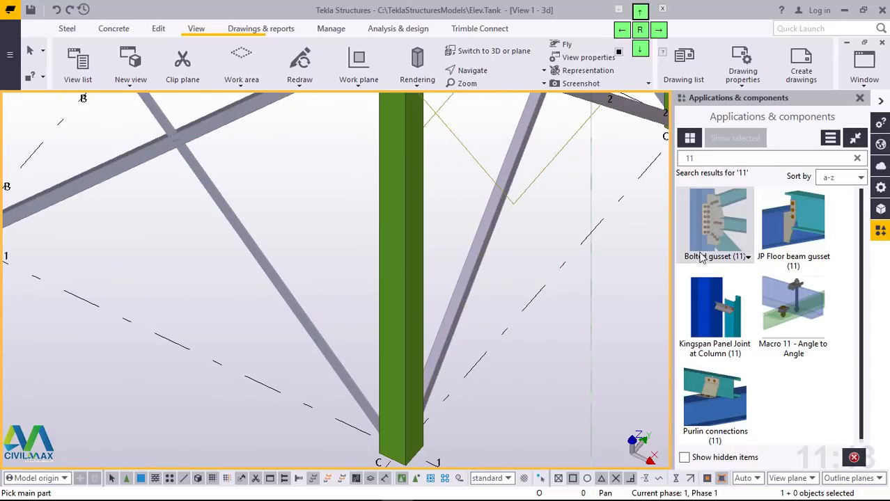
{"action": "scroll", "coordinate": [418, 349], "scroll_direction": "down", "scroll_amount": 3}
{"action": "scroll", "coordinate": [394, 370], "scroll_direction": "up", "scroll_amount": 5}
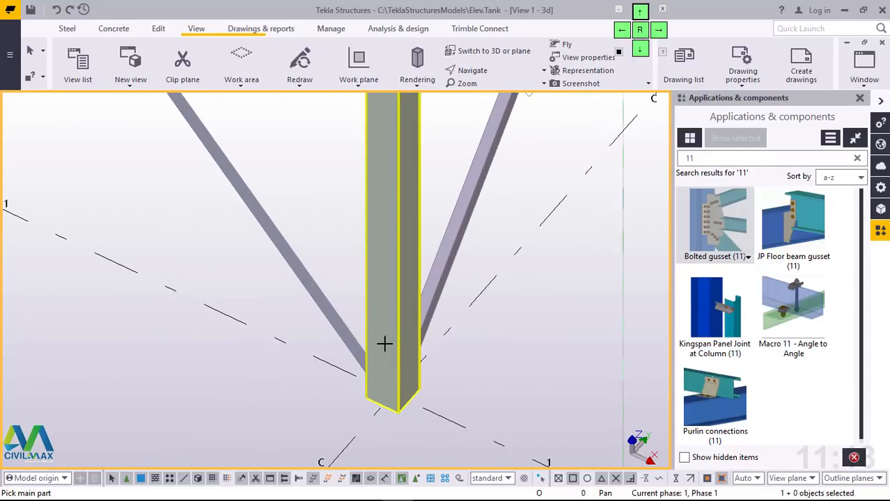
{"action": "left_click", "coordinate": [384, 344]}
{"action": "left_click", "coordinate": [338, 330]}
{"action": "middle_click", "coordinate": [338, 330]}
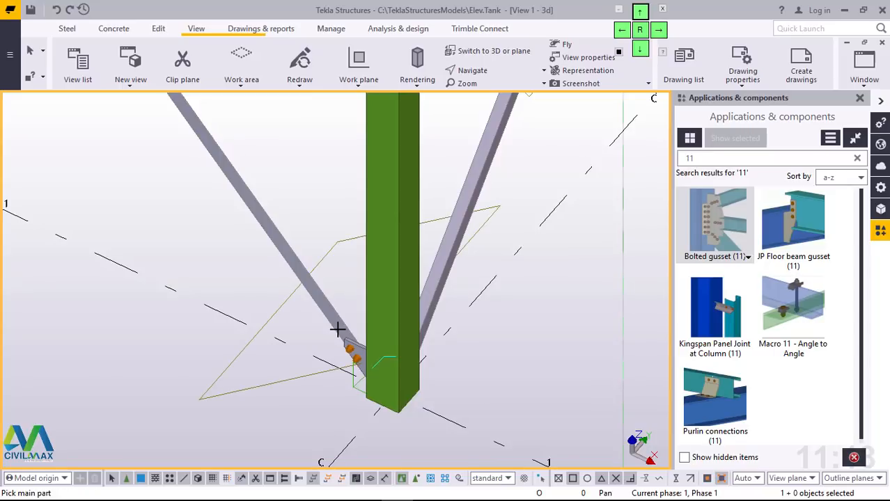
Step: Add a bolted gusset at the base of column C1 for the diagonal brace running toward C2
{"action": "scroll", "coordinate": [416, 355], "scroll_direction": "up", "scroll_amount": 3}
{"action": "left_click", "coordinate": [398, 295]}
{"action": "left_click", "coordinate": [430, 250]}
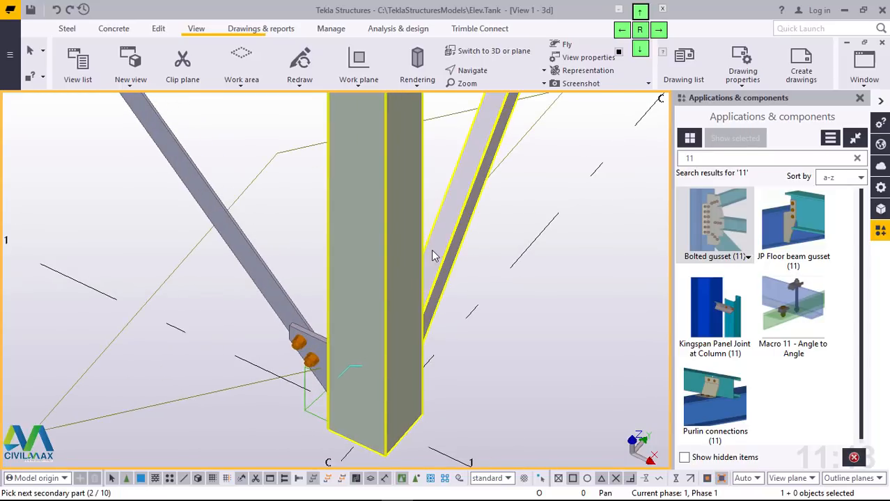
{"action": "middle_click", "coordinate": [424, 265]}
{"action": "scroll", "coordinate": [368, 368], "scroll_direction": "down", "scroll_amount": 5}
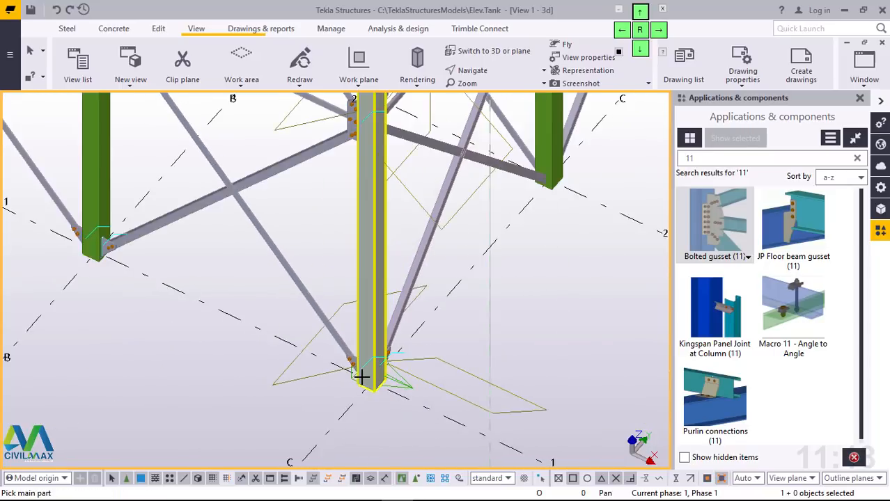
Step: Connect the diagonal braces on both sides of column C2's base, toward C1 and C3, with separate bolted gussets
{"action": "scroll", "coordinate": [423, 234], "scroll_direction": "up", "scroll_amount": 3}
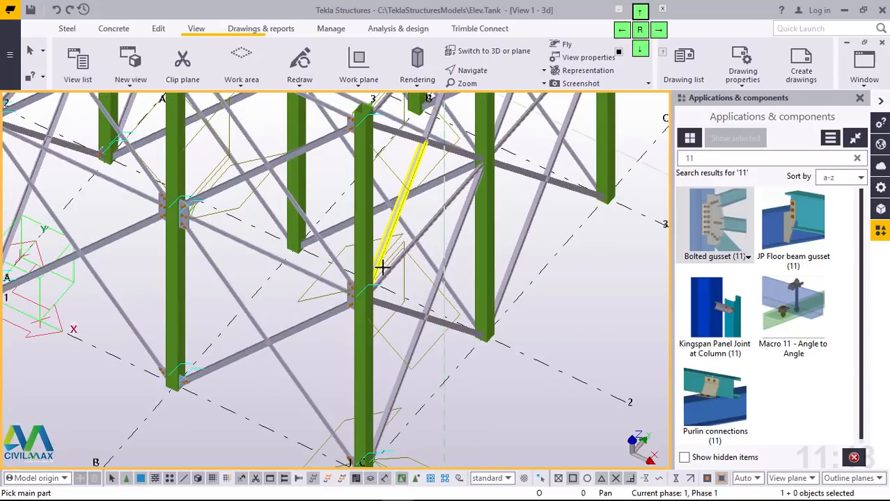
{"action": "middle_click_drag", "start_coordinate": [370, 306], "coordinate": [183, 313], "text": "ctrl"}
{"action": "scroll", "coordinate": [258, 375], "scroll_direction": "up", "scroll_amount": 6}
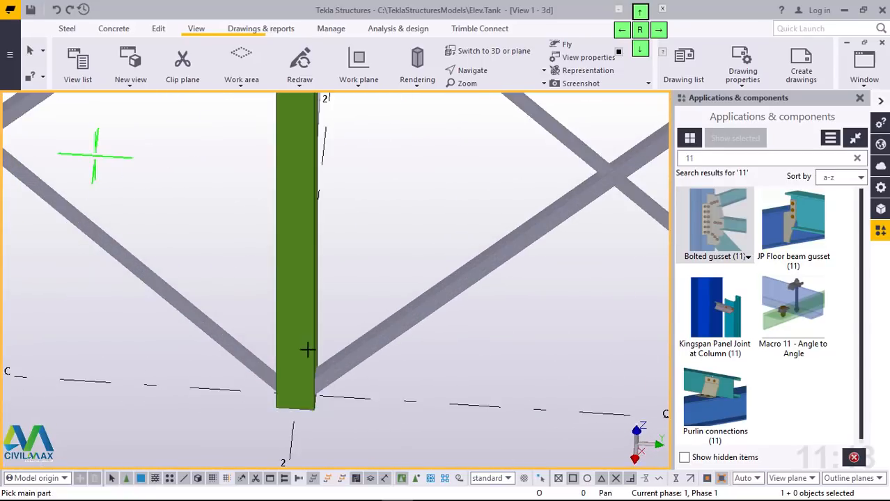
{"action": "left_click", "coordinate": [273, 339]}
{"action": "left_click", "coordinate": [242, 348]}
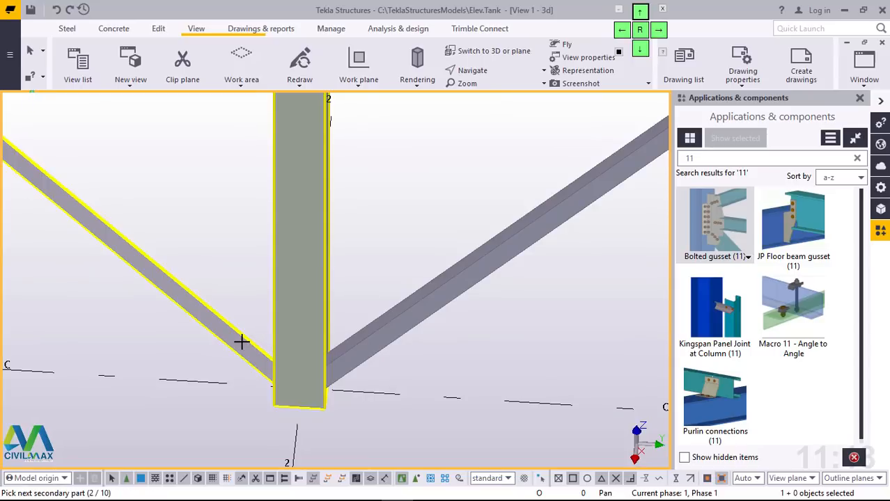
{"action": "middle_click", "coordinate": [241, 341]}
{"action": "left_click", "coordinate": [369, 341]}
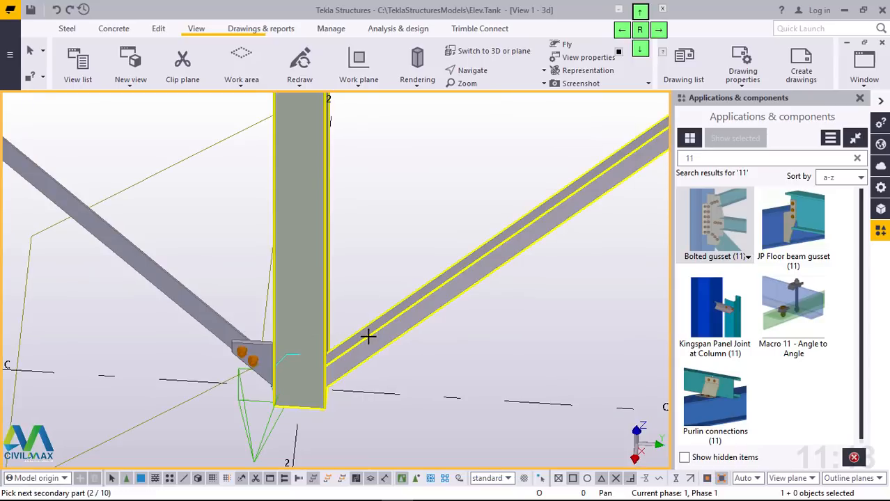
{"action": "middle_click", "coordinate": [365, 338]}
{"action": "scroll", "coordinate": [395, 390], "scroll_direction": "down", "scroll_amount": 6}
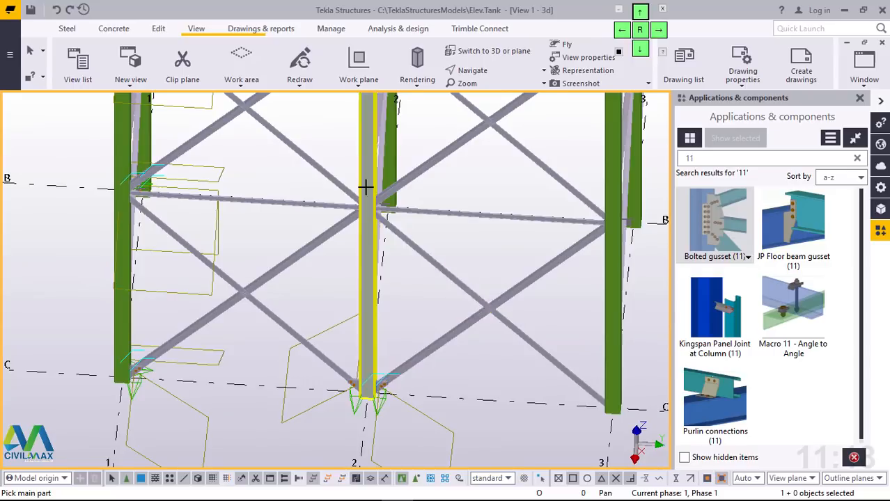
{"action": "scroll", "coordinate": [365, 185], "scroll_direction": "up", "scroll_amount": 8}
{"action": "left_click", "coordinate": [363, 234]}
{"action": "left_click", "coordinate": [316, 202]}
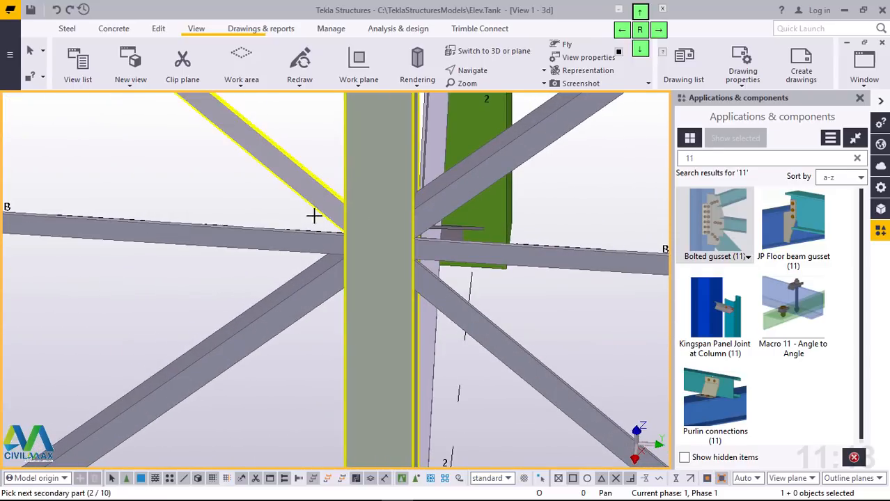
{"action": "left_click", "coordinate": [294, 239]}
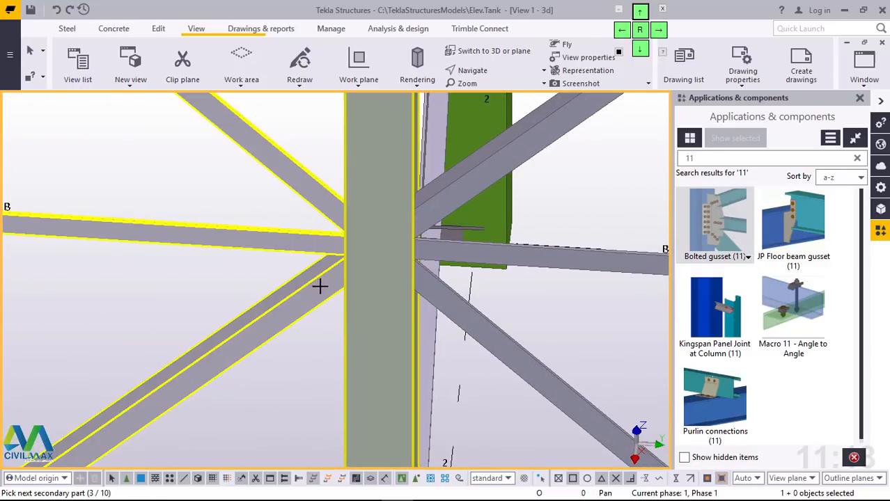
{"action": "scroll", "coordinate": [389, 257], "scroll_direction": "down", "scroll_amount": 3}
{"action": "middle_click_drag", "start_coordinate": [385, 255], "coordinate": [339, 310], "text": "ctrl"}
{"action": "scroll", "coordinate": [419, 328], "scroll_direction": "down", "scroll_amount": 4}
{"action": "scroll", "coordinate": [280, 140], "scroll_direction": "up", "scroll_amount": 4}
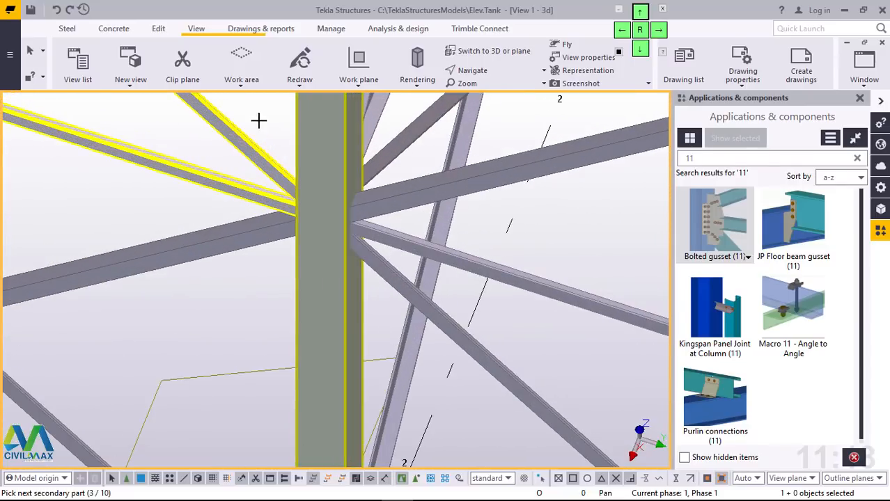
{"action": "right_click", "coordinate": [259, 121]}
{"action": "left_click", "coordinate": [285, 129]}
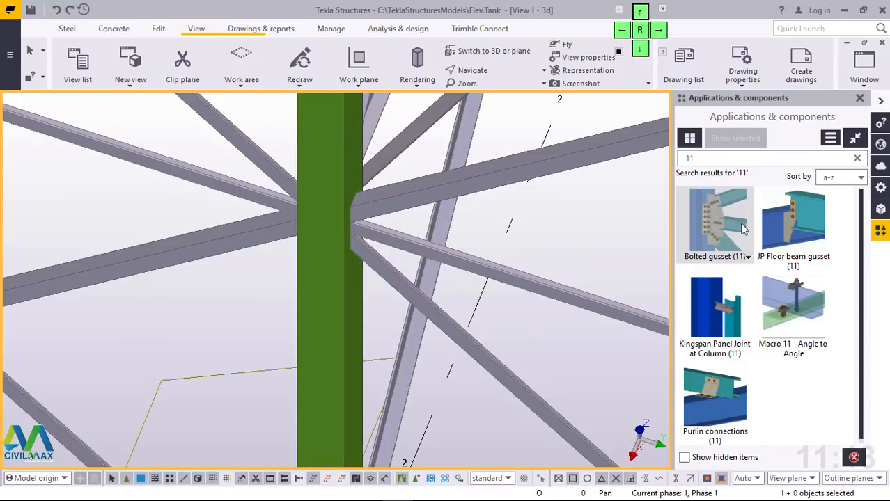
Step: Join the horizontal brace and both diagonals coming from C1 to column C2 at mid-height with a bolted gusset
{"action": "left_click", "coordinate": [318, 149]}
{"action": "left_click", "coordinate": [249, 151]}
{"action": "left_click", "coordinate": [235, 188]}
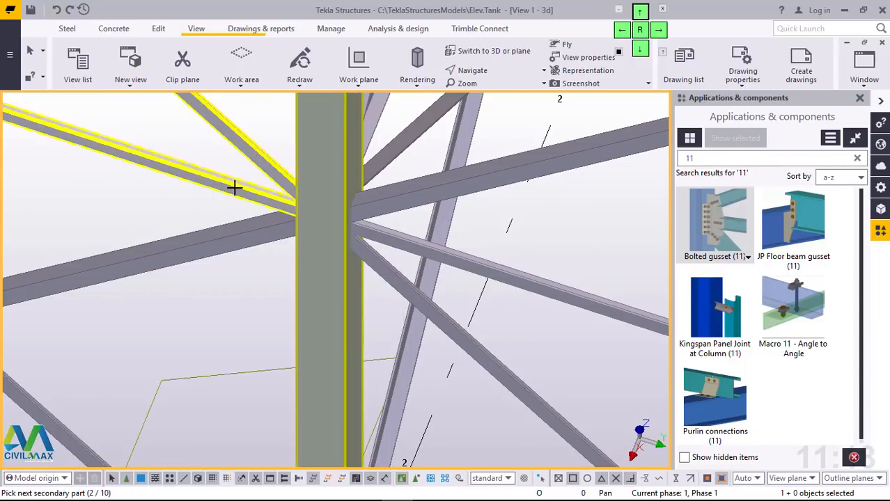
{"action": "left_click", "coordinate": [243, 231]}
{"action": "middle_click", "coordinate": [244, 231]}
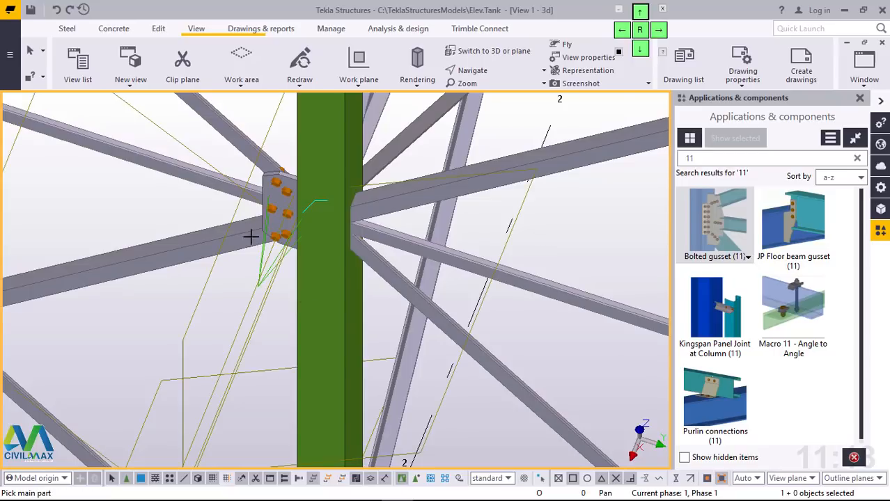
Step: Place a bolted gusset at mid-height of column C1 for the horizontal brace and both diagonals running toward C2
{"action": "scroll", "coordinate": [360, 361], "scroll_direction": "down", "scroll_amount": 8}
{"action": "scroll", "coordinate": [167, 265], "scroll_direction": "up", "scroll_amount": 8}
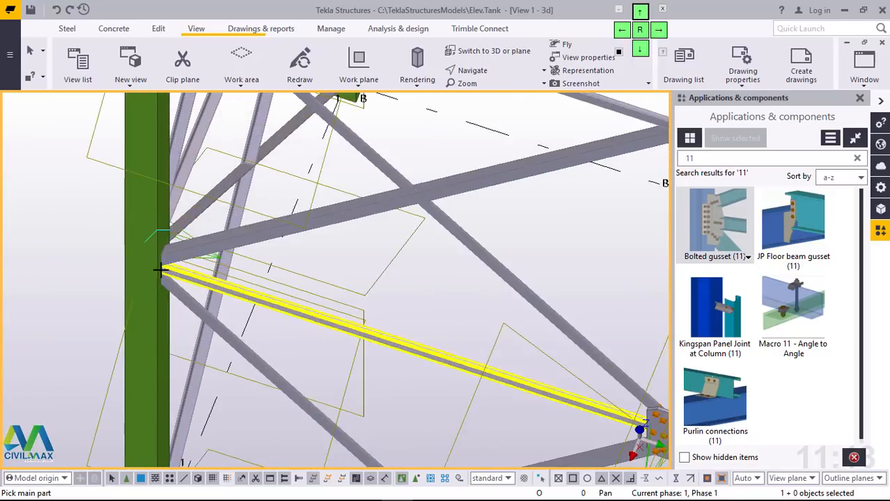
{"action": "left_click", "coordinate": [139, 235]}
{"action": "left_click", "coordinate": [331, 210]}
{"action": "left_click", "coordinate": [235, 292]}
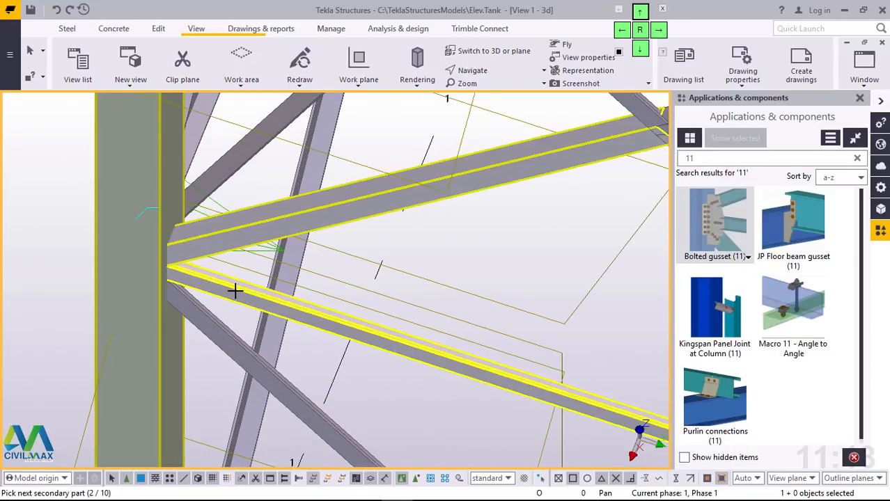
{"action": "left_click", "coordinate": [204, 319]}
{"action": "middle_click", "coordinate": [202, 313]}
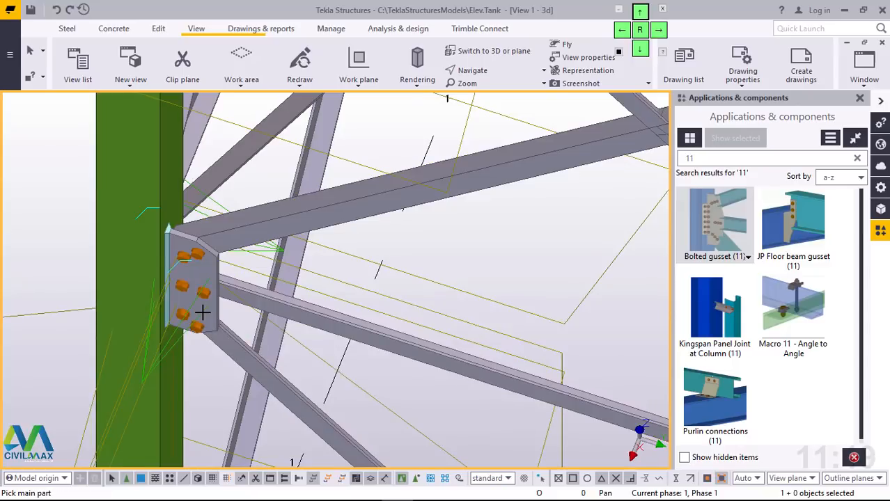
Step: Connect the horizontal and diagonal braces running toward C2 to the top of column C1 with a bolted gusset
{"action": "scroll", "coordinate": [199, 308], "scroll_direction": "down", "scroll_amount": 10}
{"action": "scroll", "coordinate": [189, 202], "scroll_direction": "up", "scroll_amount": 10}
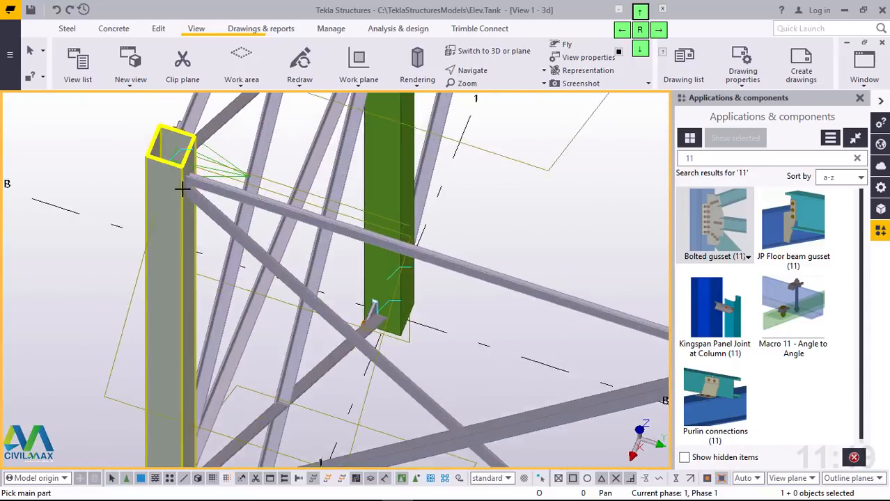
{"action": "left_click", "coordinate": [173, 173]}
{"action": "left_click", "coordinate": [241, 237]}
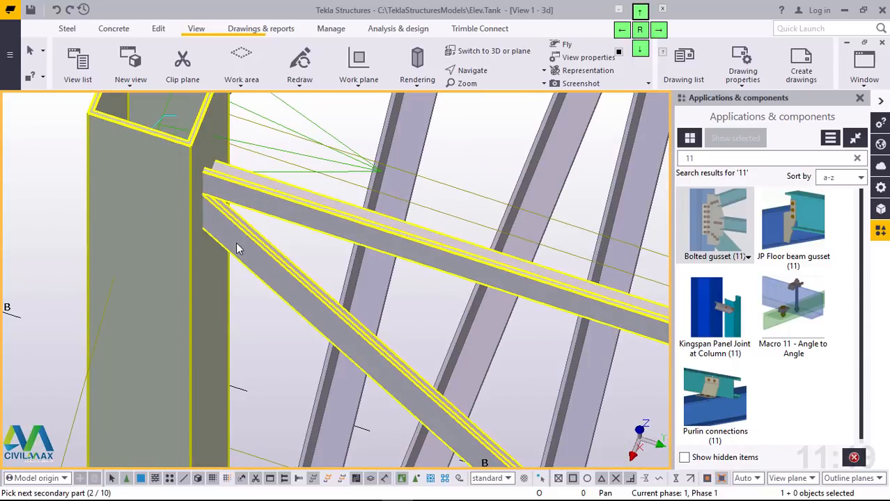
{"action": "middle_click", "coordinate": [236, 241]}
Step: Add a bolted gusset at the top of column C2 for the horizontal and diagonal braces coming from C1
{"action": "scroll", "coordinate": [237, 241], "scroll_direction": "down", "scroll_amount": 5}
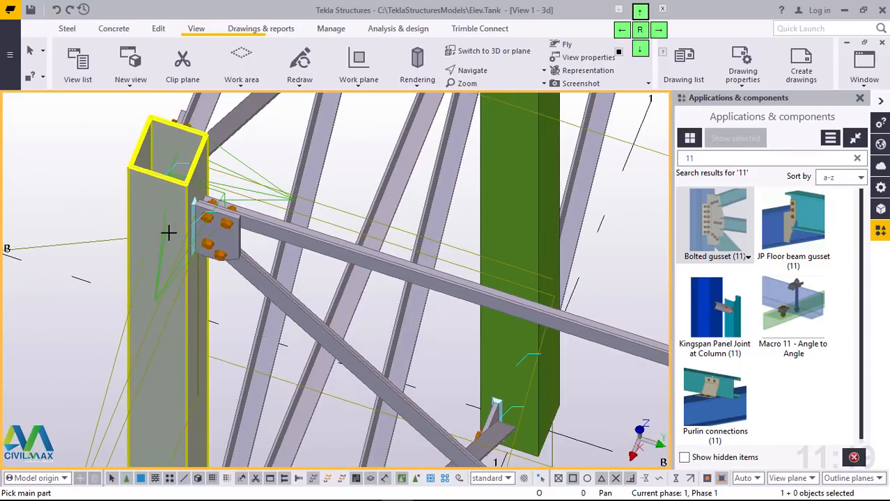
{"action": "scroll", "coordinate": [237, 241], "scroll_direction": "down", "scroll_amount": 2}
{"action": "scroll", "coordinate": [577, 343], "scroll_direction": "up", "scroll_amount": 7}
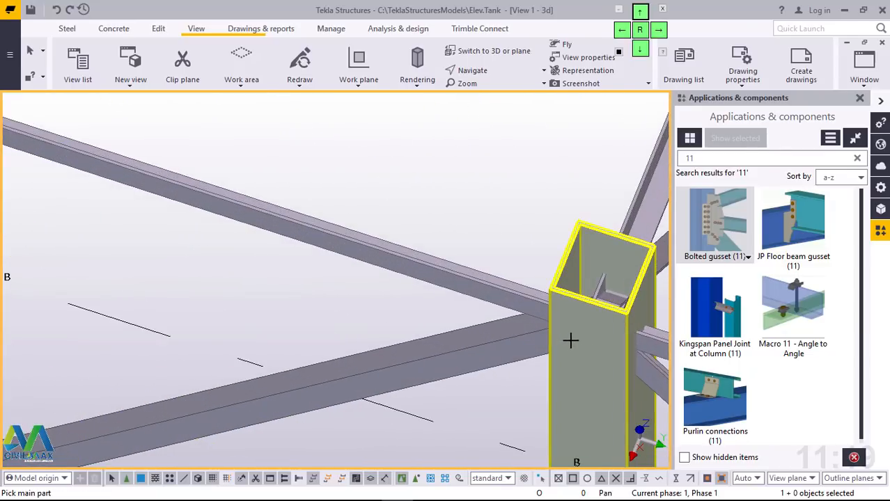
{"action": "left_click", "coordinate": [570, 339]}
{"action": "left_click", "coordinate": [535, 313]}
{"action": "left_click", "coordinate": [503, 331]}
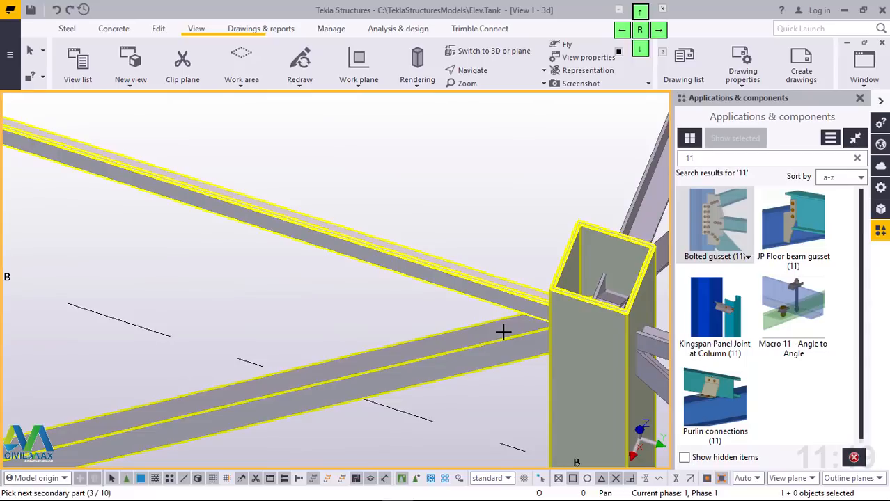
{"action": "middle_click", "coordinate": [503, 331]}
Step: Connect the horizontal and diagonal braces running toward C3 to the top of column C2 with a bolted gusset
{"action": "scroll", "coordinate": [277, 296], "scroll_direction": "down", "scroll_amount": 4}
{"action": "scroll", "coordinate": [475, 358], "scroll_direction": "up", "scroll_amount": 6}
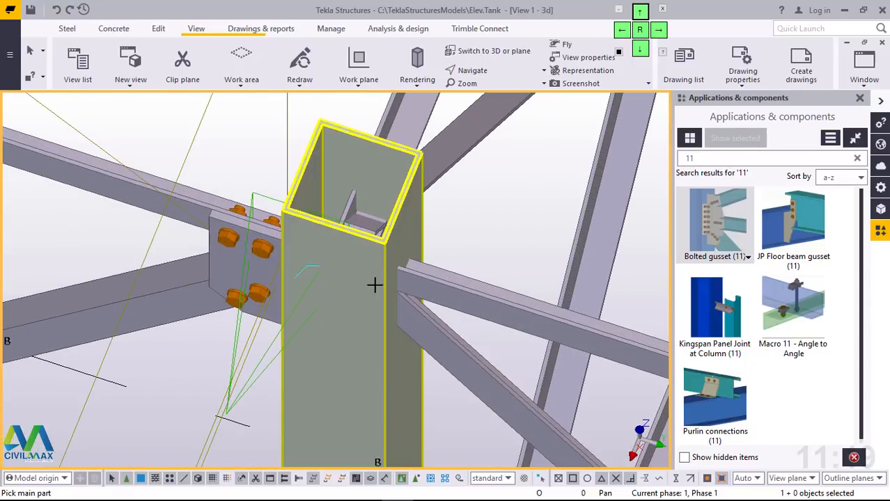
{"action": "left_click", "coordinate": [392, 274]}
{"action": "left_click", "coordinate": [438, 280]}
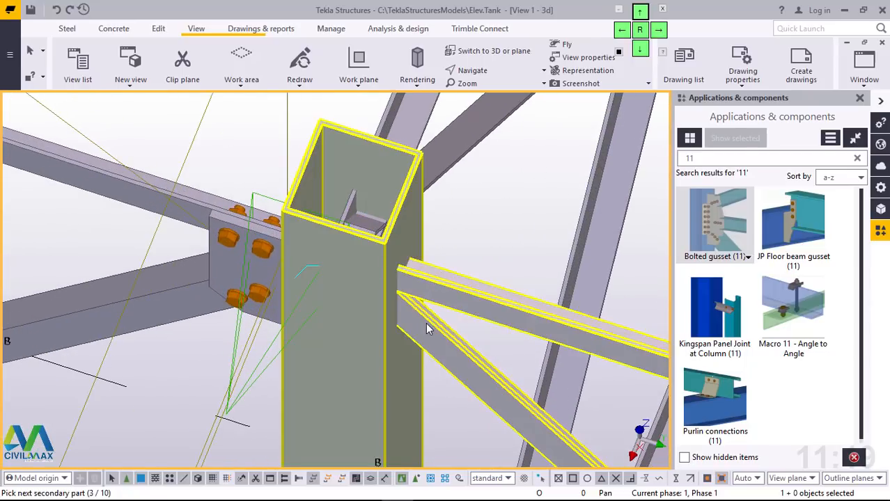
{"action": "left_click", "coordinate": [426, 322]}
{"action": "middle_click", "coordinate": [425, 322]}
Step: Place a bolted gusset at mid-height of column C2 for the horizontal brace and both diagonals running toward C3
{"action": "scroll", "coordinate": [350, 259], "scroll_direction": "down", "scroll_amount": 5}
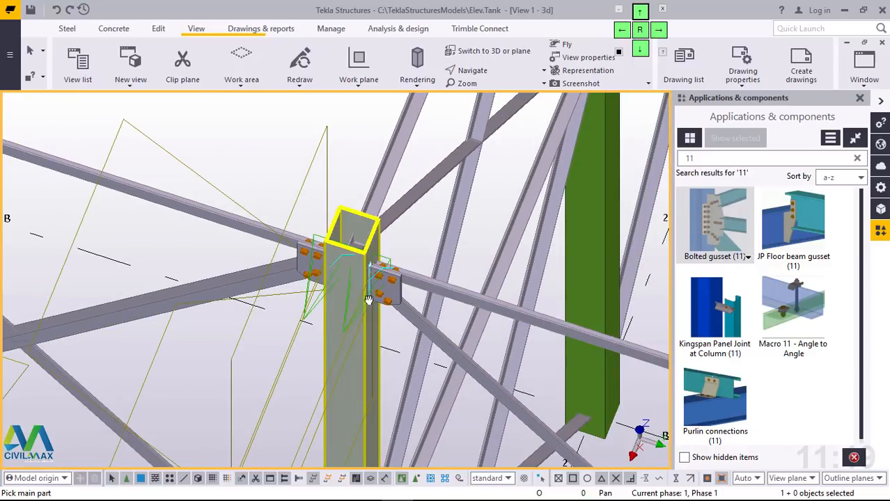
{"action": "scroll", "coordinate": [369, 299], "scroll_direction": "down", "scroll_amount": 6}
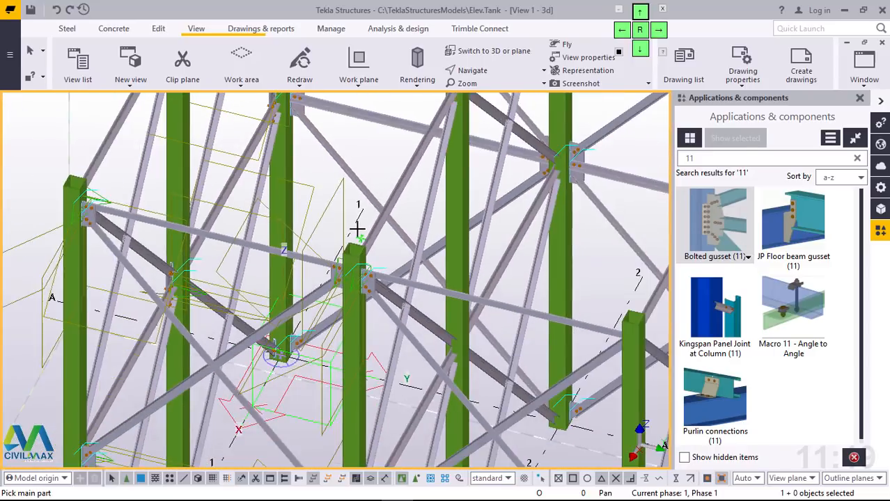
{"action": "scroll", "coordinate": [357, 229], "scroll_direction": "down", "scroll_amount": 2}
{"action": "scroll", "coordinate": [349, 390], "scroll_direction": "up", "scroll_amount": 10}
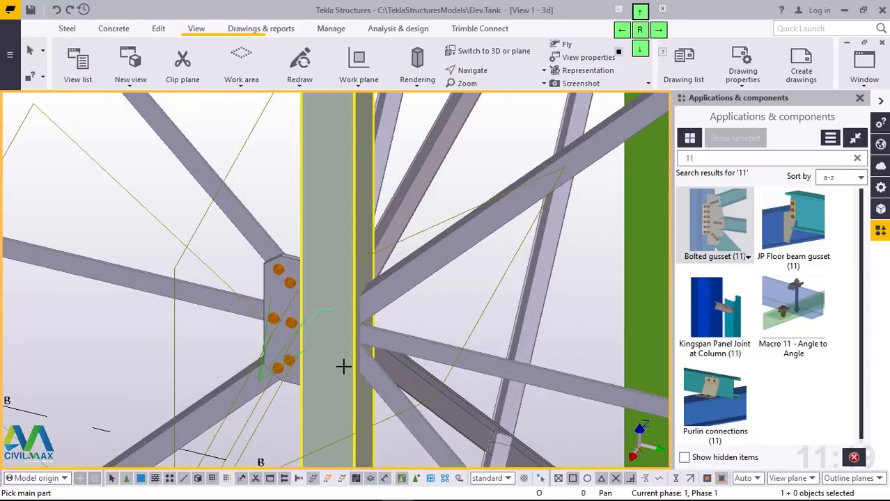
{"action": "scroll", "coordinate": [343, 366], "scroll_direction": "up", "scroll_amount": 2}
{"action": "left_click", "coordinate": [417, 251]}
{"action": "left_click", "coordinate": [415, 319]}
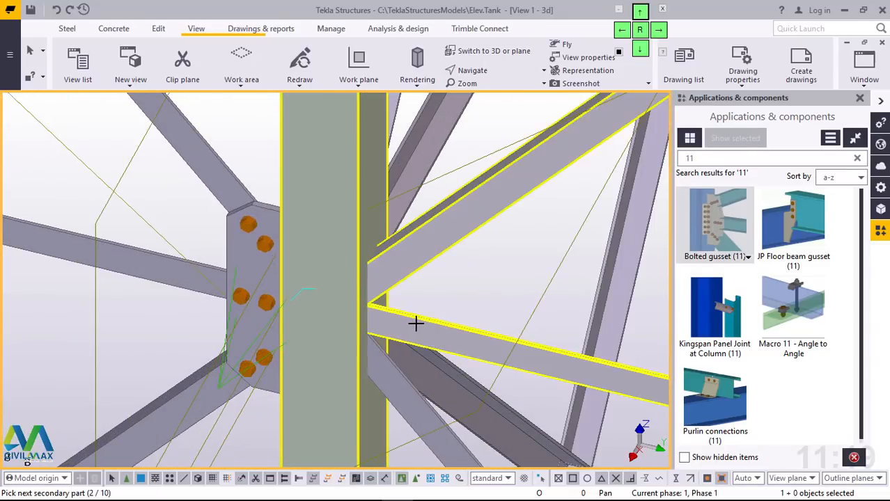
{"action": "left_click", "coordinate": [398, 385]}
{"action": "middle_click", "coordinate": [398, 385]}
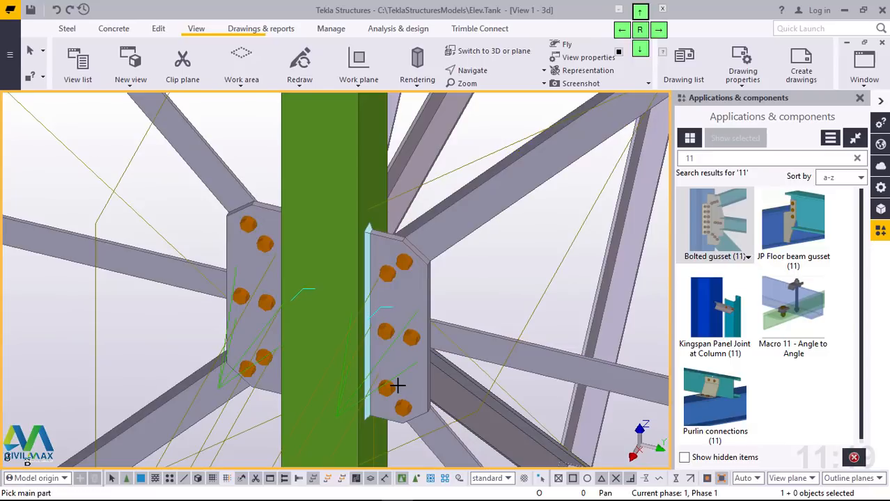
Step: Place a bolted gusset at mid-height of column C3 for the horizontal brace and both diagonals coming from C2
{"action": "scroll", "coordinate": [338, 300], "scroll_direction": "down", "scroll_amount": 5}
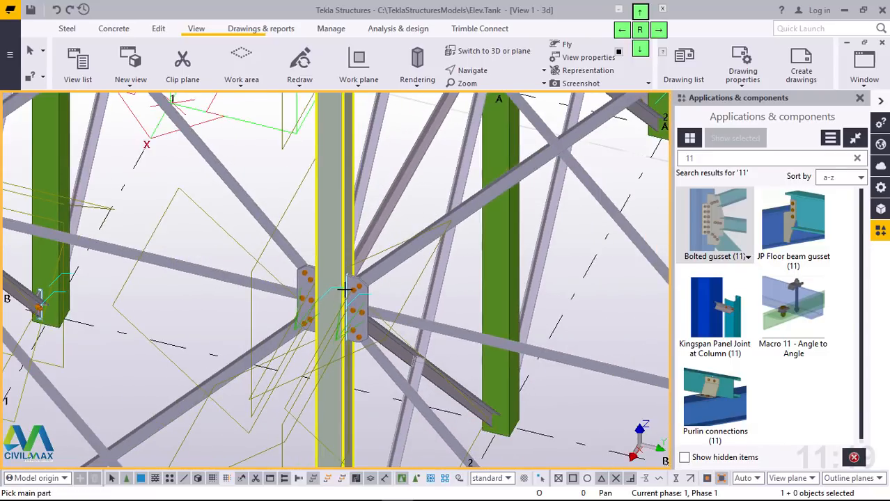
{"action": "scroll", "coordinate": [352, 282], "scroll_direction": "down", "scroll_amount": 5}
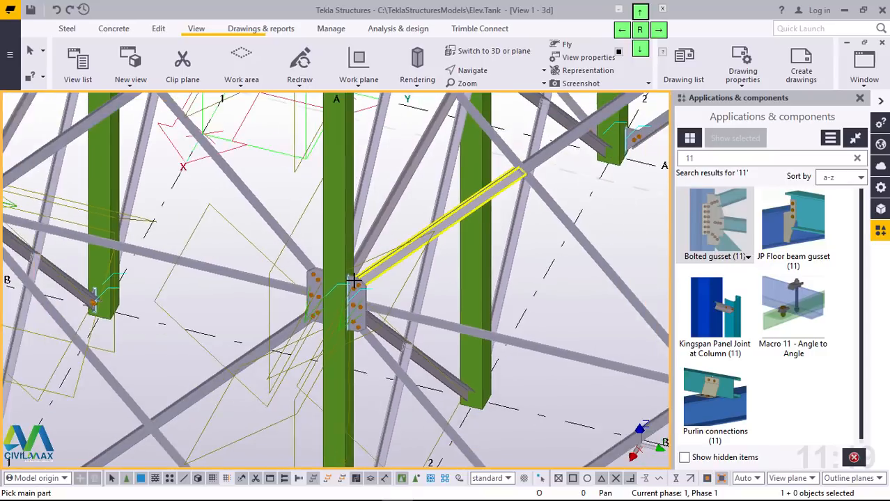
{"action": "scroll", "coordinate": [549, 357], "scroll_direction": "up", "scroll_amount": 2}
{"action": "scroll", "coordinate": [549, 357], "scroll_direction": "up", "scroll_amount": 3}
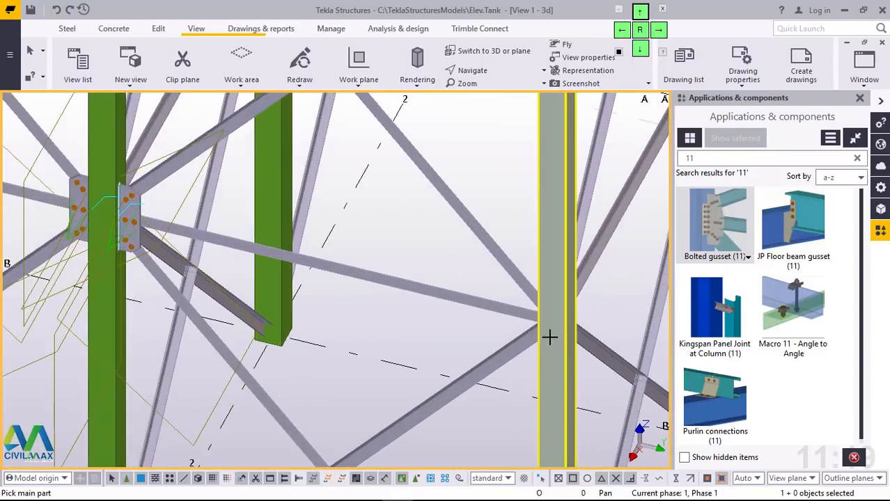
{"action": "left_click", "coordinate": [543, 279]}
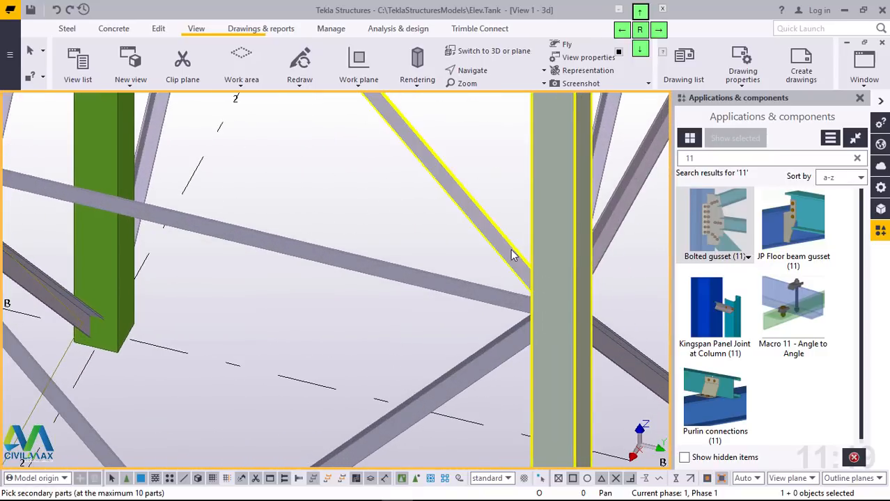
{"action": "left_click", "coordinate": [513, 256]}
{"action": "left_click", "coordinate": [487, 293]}
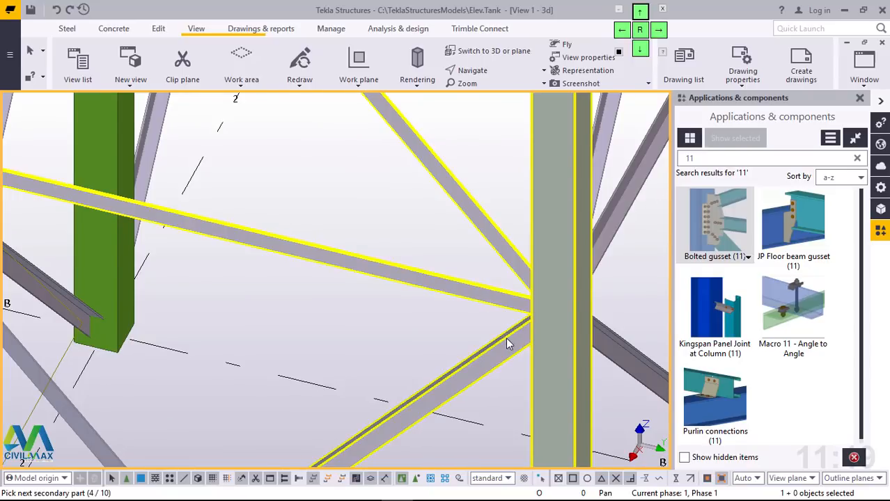
{"action": "left_click", "coordinate": [506, 338]}
{"action": "middle_click", "coordinate": [505, 338]}
Step: Connect the diagonal brace coming from C2 to the base of column C3 with a bolted gusset
{"action": "scroll", "coordinate": [502, 292], "scroll_direction": "down", "scroll_amount": 8}
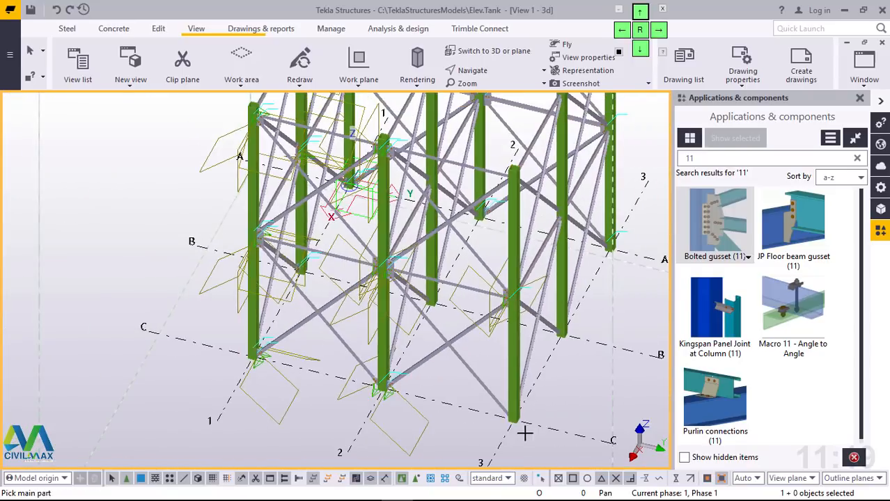
{"action": "scroll", "coordinate": [522, 429], "scroll_direction": "up", "scroll_amount": 10}
{"action": "left_click", "coordinate": [507, 362]}
{"action": "left_click", "coordinate": [454, 350]}
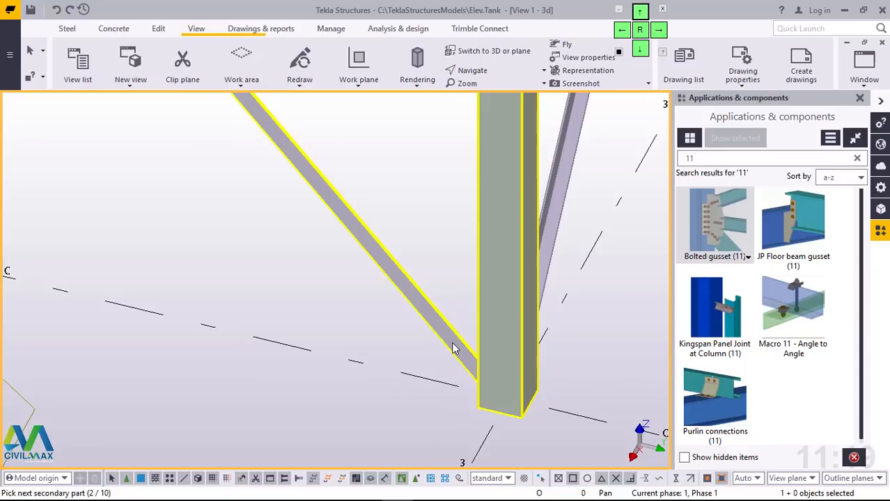
{"action": "middle_click", "coordinate": [452, 342]}
Step: Add a bolted gusset at the top of column C3 for the horizontal and diagonal braces coming from C2
{"action": "scroll", "coordinate": [453, 383], "scroll_direction": "down", "scroll_amount": 10}
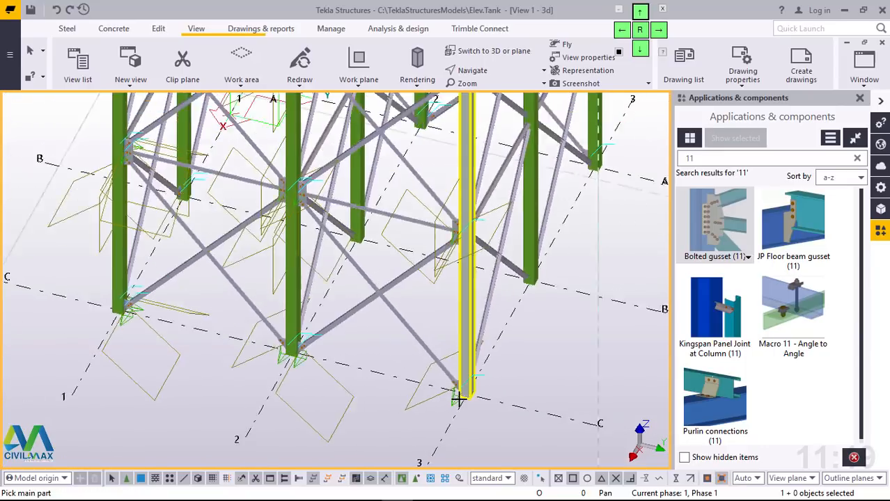
{"action": "scroll", "coordinate": [461, 240], "scroll_direction": "up", "scroll_amount": 10}
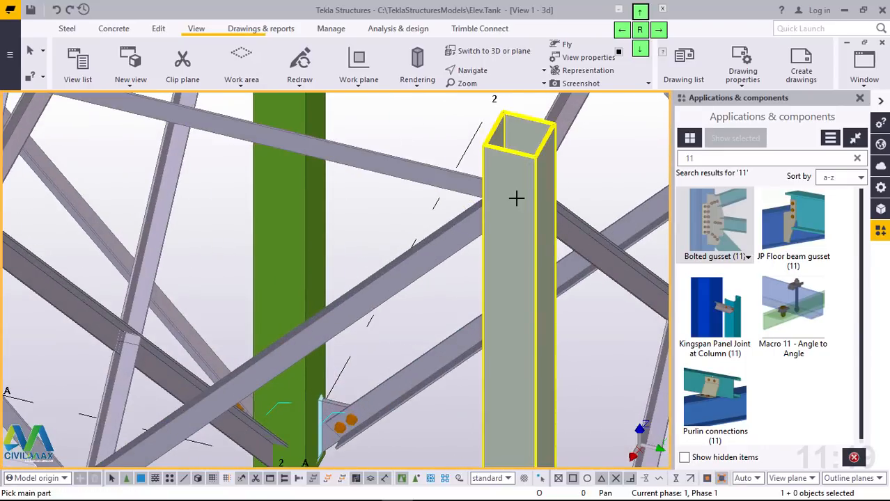
{"action": "scroll", "coordinate": [502, 191], "scroll_direction": "up", "scroll_amount": 2}
{"action": "left_click", "coordinate": [503, 184]}
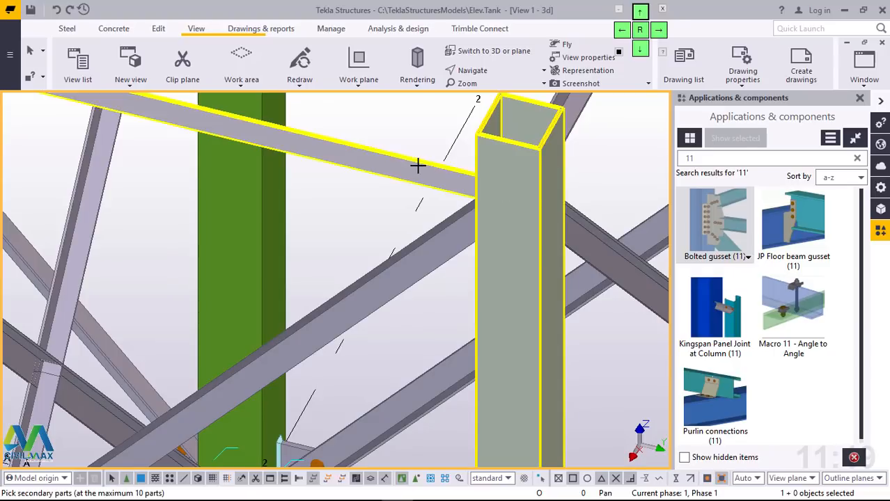
{"action": "left_click", "coordinate": [417, 165]}
Step: Examine the gusset connections around the whole frame and the point where two diagonal braces cross
{"action": "scroll", "coordinate": [443, 317], "scroll_direction": "down", "scroll_amount": 10}
{"action": "middle_click_drag", "start_coordinate": [442, 338], "coordinate": [143, 312], "text": "ctrl"}
{"action": "scroll", "coordinate": [321, 401], "scroll_direction": "up", "scroll_amount": 6}
{"action": "scroll", "coordinate": [390, 359], "scroll_direction": "up", "scroll_amount": 3}
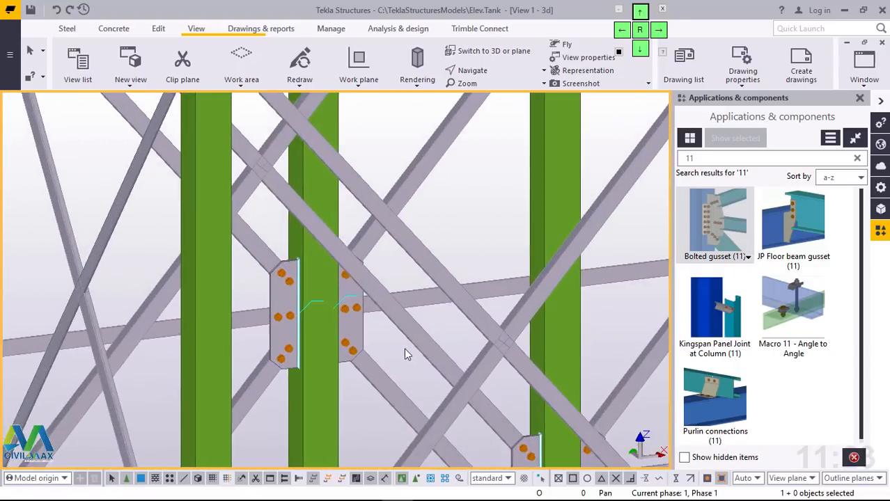
{"action": "scroll", "coordinate": [321, 298], "scroll_direction": "down", "scroll_amount": 3}
{"action": "scroll", "coordinate": [330, 295], "scroll_direction": "down", "scroll_amount": 2}
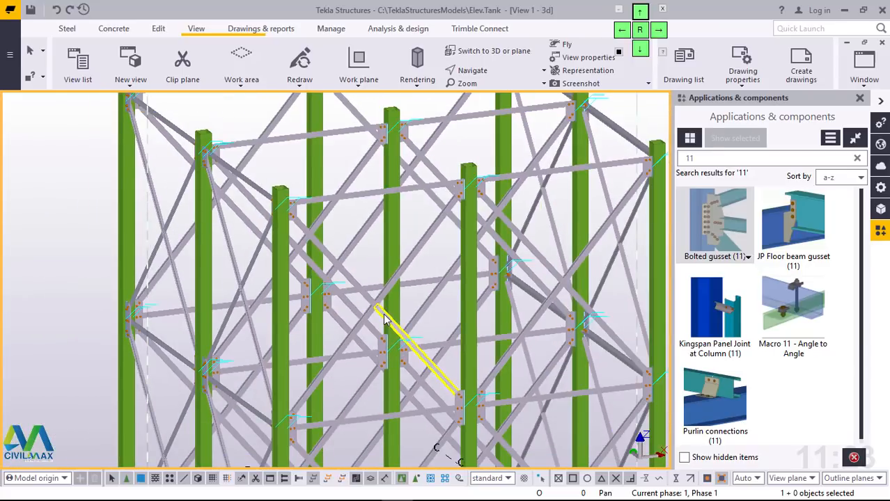
{"action": "middle_click_drag", "start_coordinate": [386, 320], "coordinate": [211, 323], "text": "ctrl"}
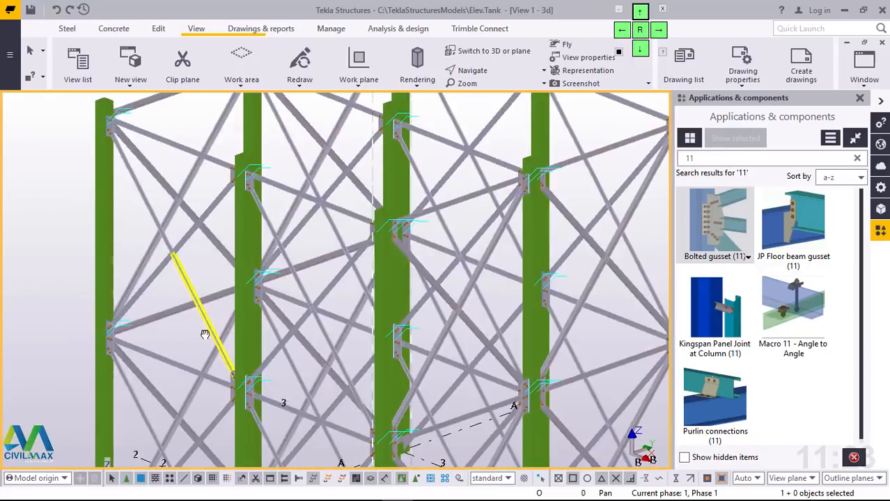
{"action": "scroll", "coordinate": [173, 248], "scroll_direction": "up", "scroll_amount": 2}
{"action": "scroll", "coordinate": [188, 236], "scroll_direction": "up", "scroll_amount": 3}
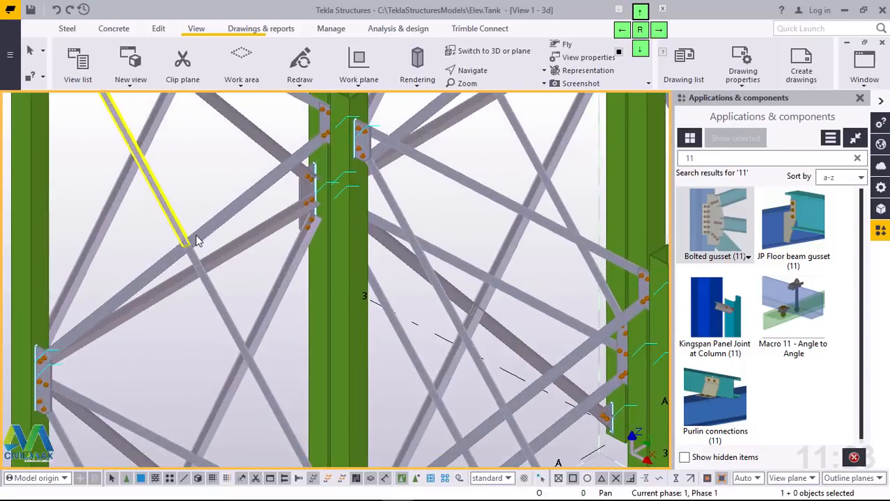
{"action": "scroll", "coordinate": [211, 274], "scroll_direction": "up", "scroll_amount": 5}
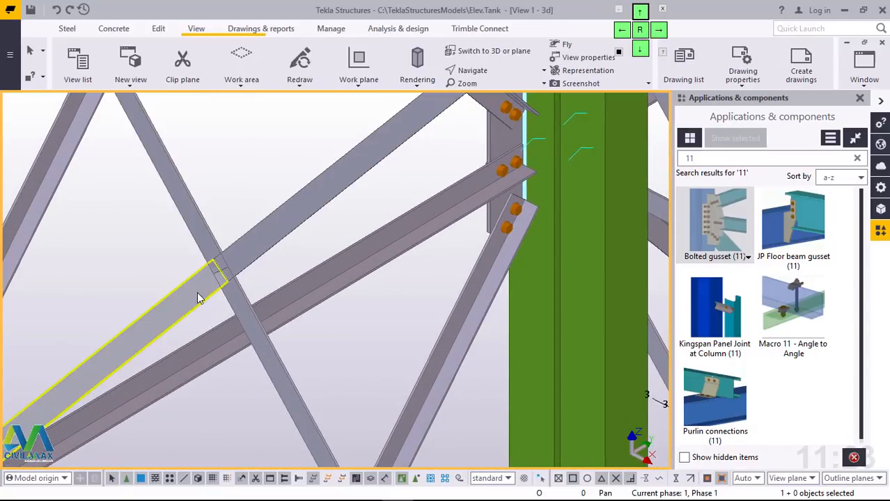
Step: Search the component catalog for "cen" to find the central bracing connections
{"action": "double_click", "coordinate": [691, 159]}
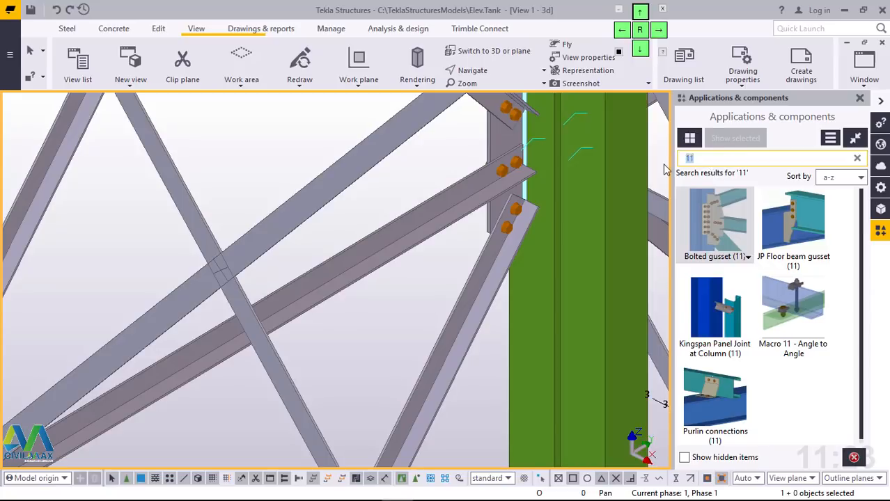
{"action": "type", "text": "c"}
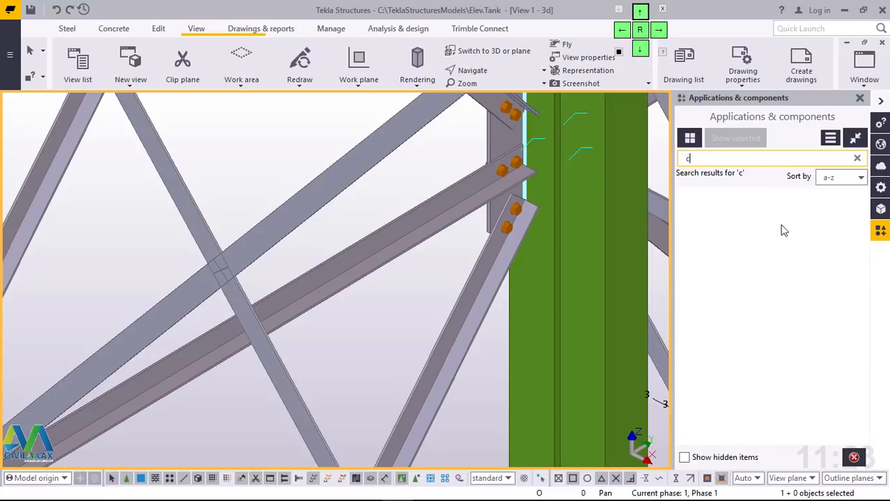
{"action": "type", "text": "en"}
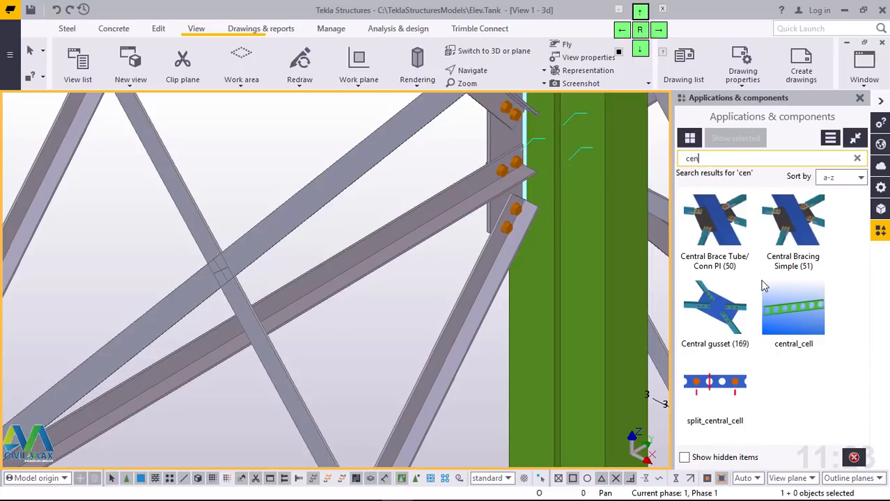
{"action": "left_click", "coordinate": [720, 322]}
{"action": "scroll", "coordinate": [405, 322], "scroll_direction": "down", "scroll_amount": 3}
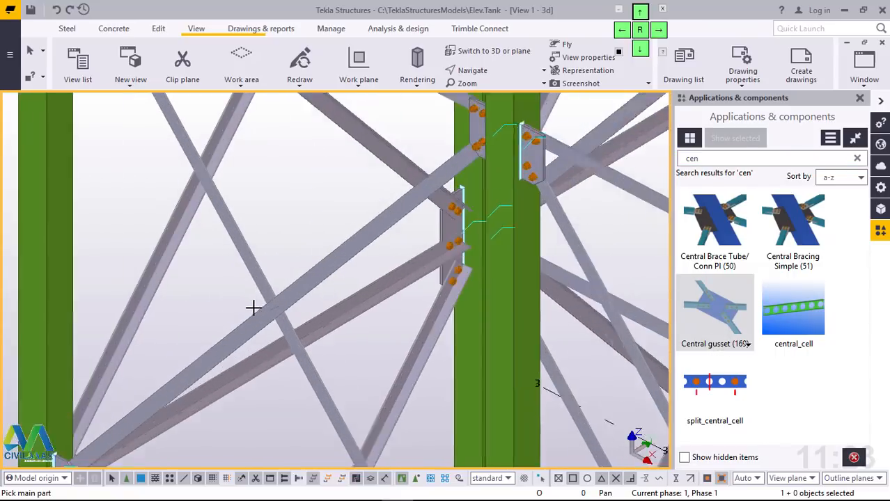
{"action": "scroll", "coordinate": [253, 308], "scroll_direction": "up", "scroll_amount": 3}
{"action": "left_click", "coordinate": [318, 315]}
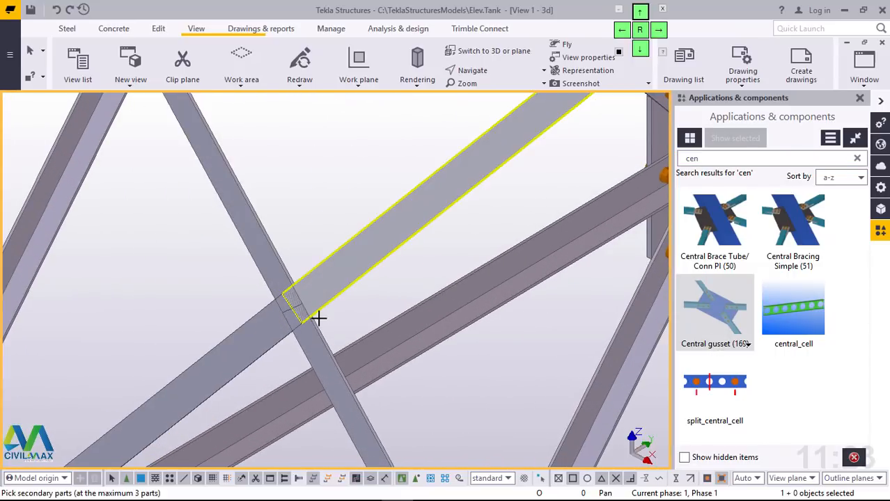
{"action": "right_click", "coordinate": [296, 168]}
{"action": "left_click", "coordinate": [328, 175]}
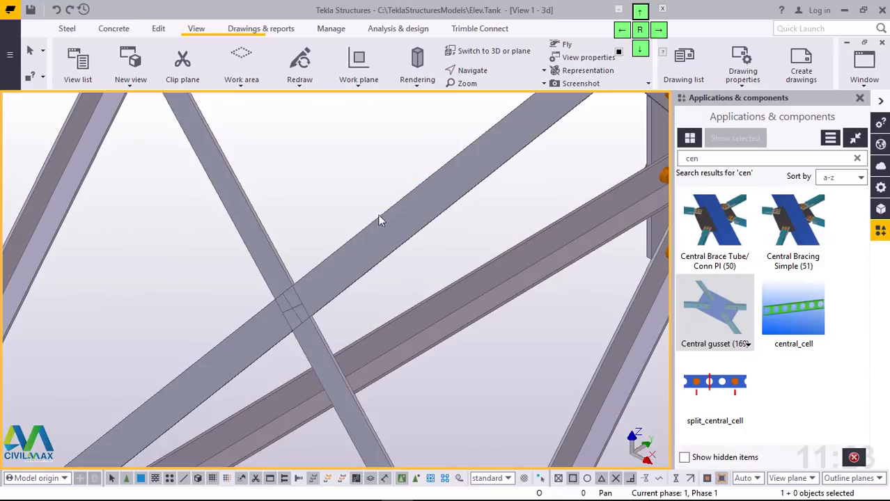
Step: Open the Central gusset (169) properties and load the saved "central gusset" settings
{"action": "left_click", "coordinate": [722, 319]}
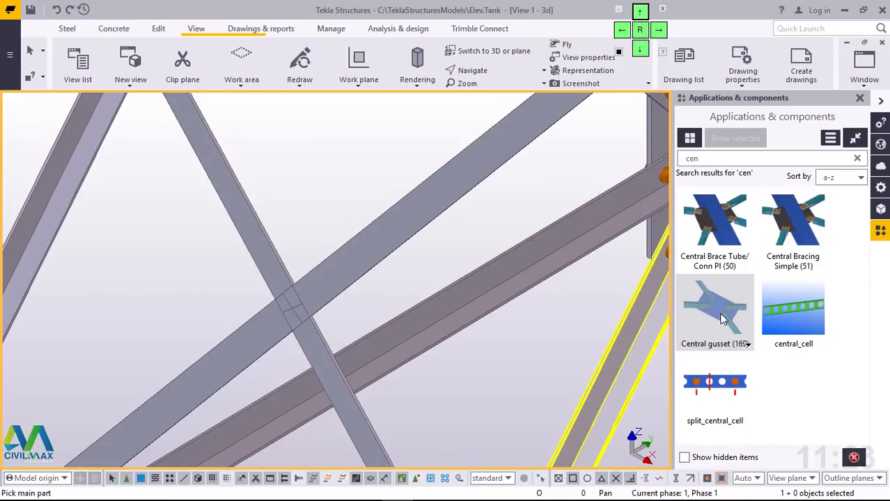
{"action": "double_click", "coordinate": [722, 319]}
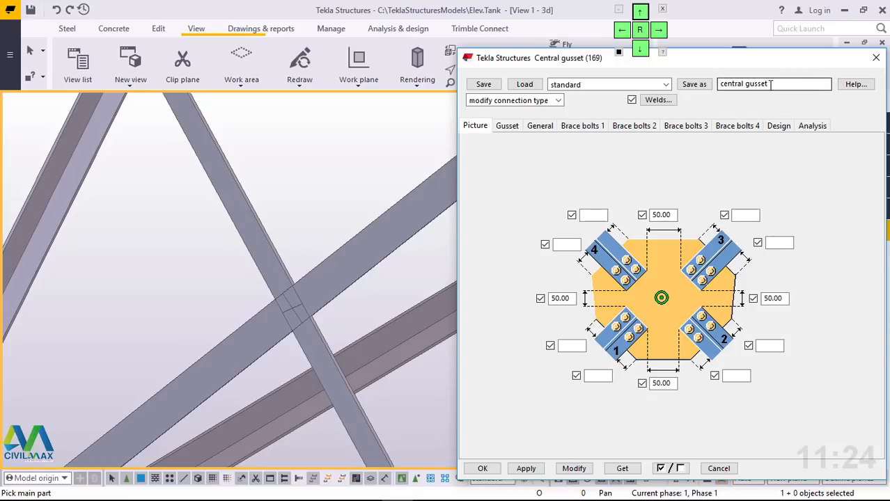
{"action": "left_click", "coordinate": [666, 85]}
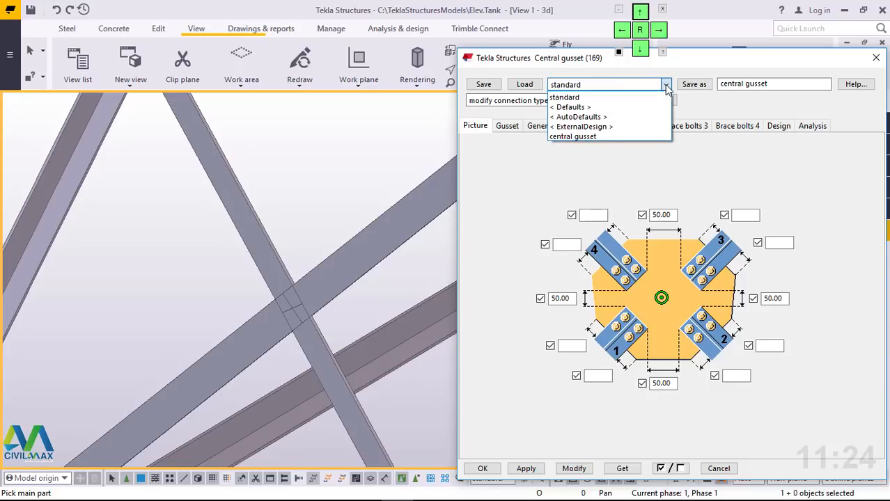
{"action": "left_click", "coordinate": [603, 136]}
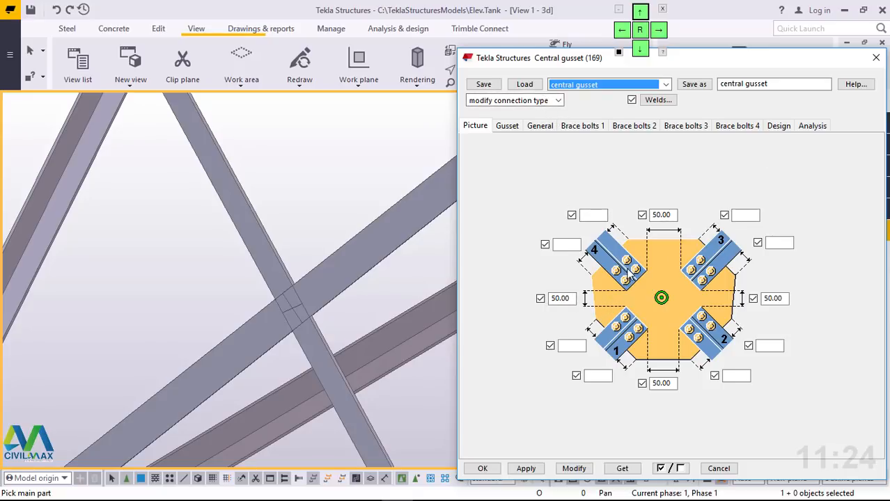
{"action": "left_click", "coordinate": [526, 85]}
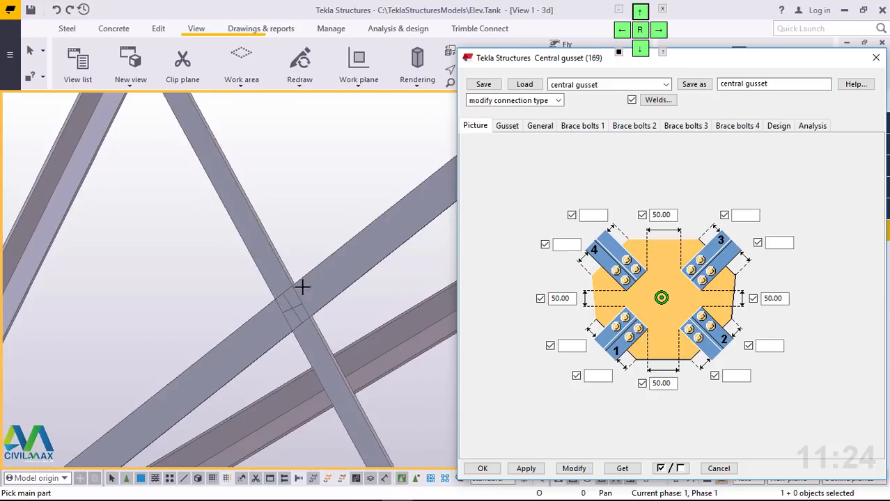
Step: Review the central gusset's plate and brace bolt 1 to 4 settings, apply them and close the connection properties
{"action": "left_click", "coordinate": [307, 347]}
{"action": "left_click", "coordinate": [508, 127]}
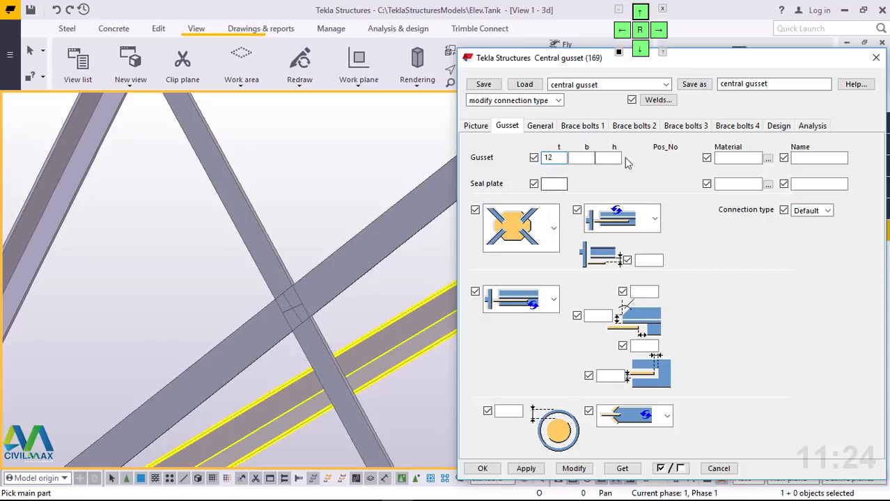
{"action": "left_click", "coordinate": [542, 127]}
{"action": "left_click", "coordinate": [583, 126]}
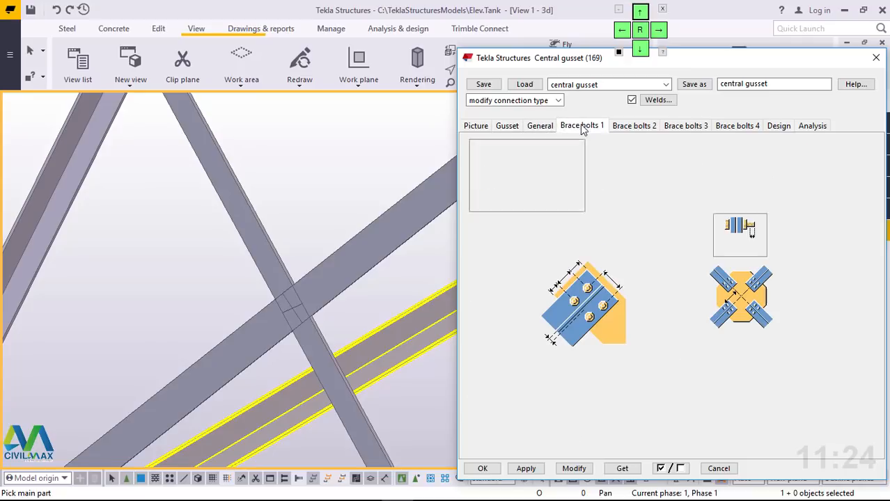
{"action": "left_click", "coordinate": [632, 126]}
{"action": "left_click", "coordinate": [686, 127]}
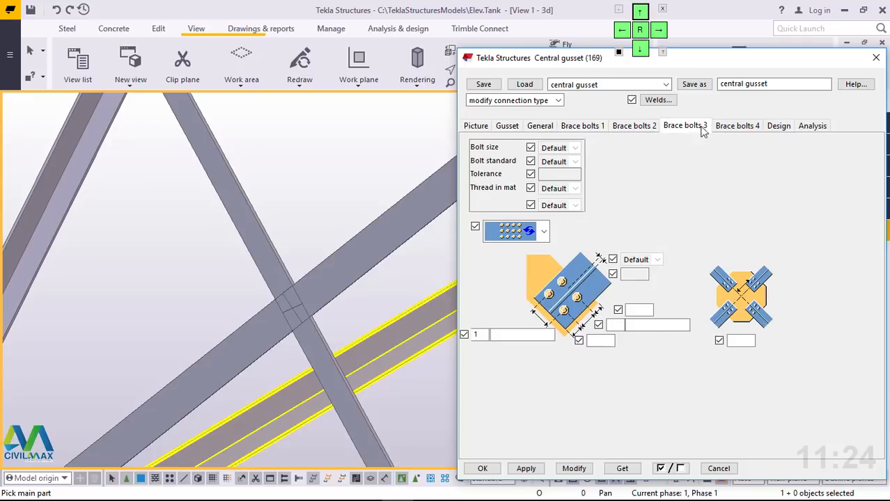
{"action": "left_click", "coordinate": [739, 129]}
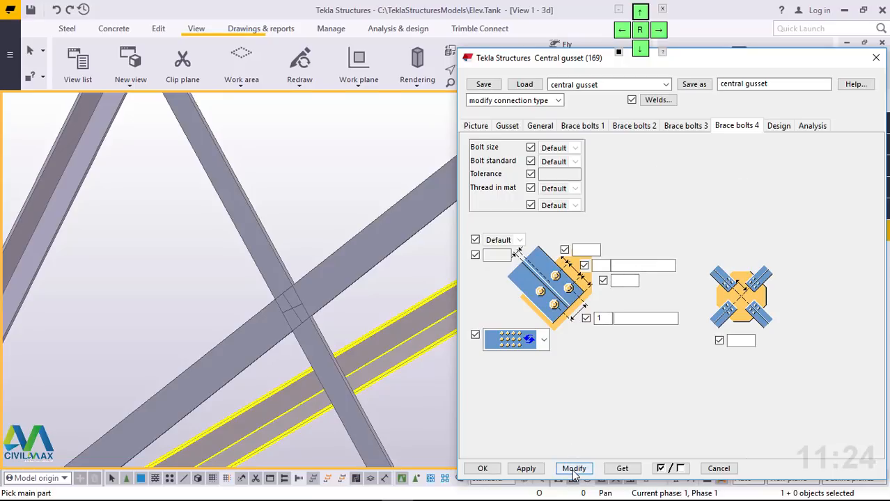
{"action": "left_click", "coordinate": [533, 468]}
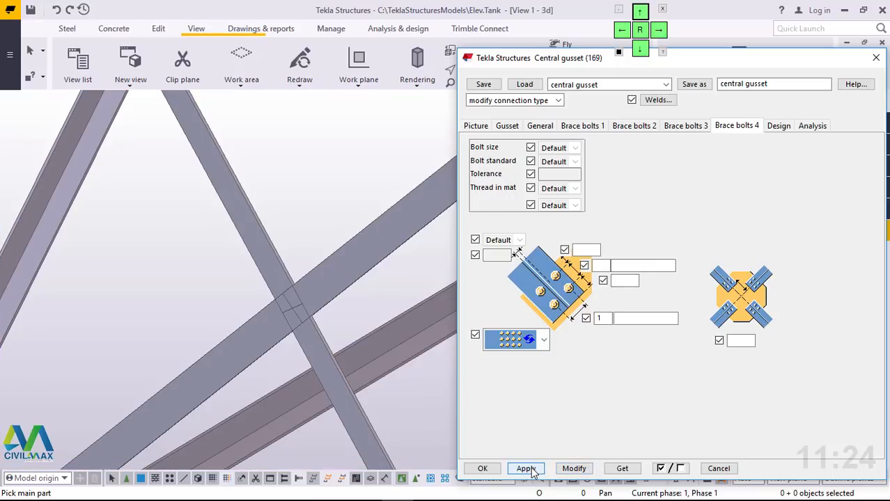
{"action": "left_click", "coordinate": [482, 469]}
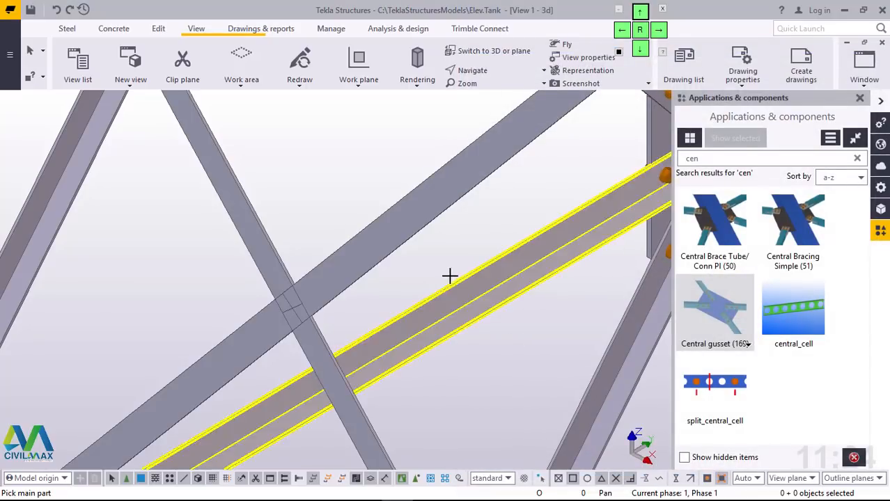
Step: Place a central gusset where the upper-tier diagonals cross between columns A1 and B1, and end the command
{"action": "scroll", "coordinate": [439, 263], "scroll_direction": "down", "scroll_amount": 3}
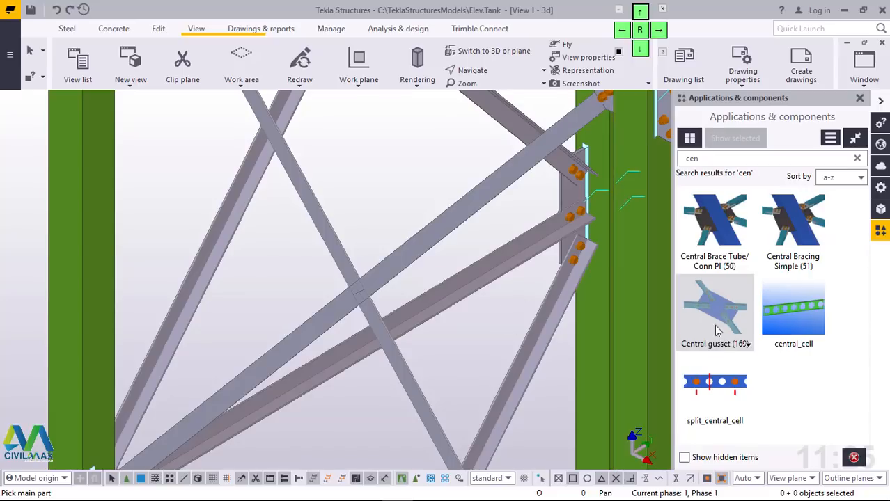
{"action": "scroll", "coordinate": [364, 296], "scroll_direction": "up", "scroll_amount": 3}
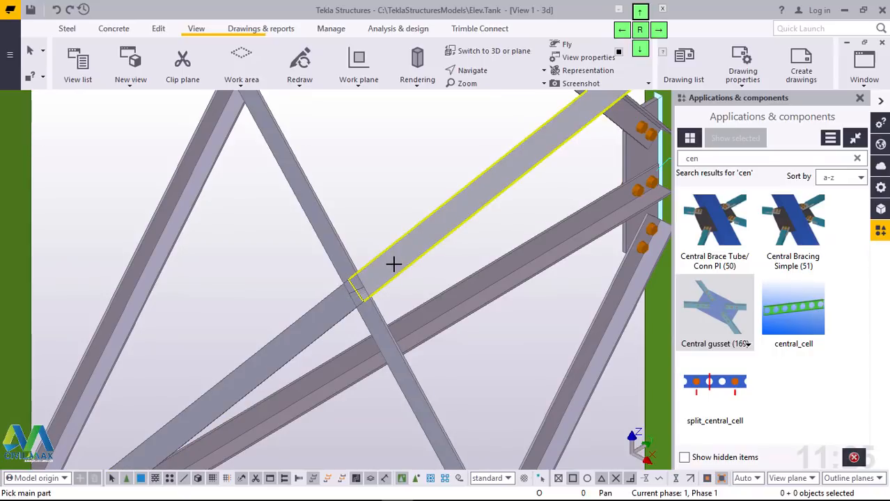
{"action": "left_click", "coordinate": [378, 280]}
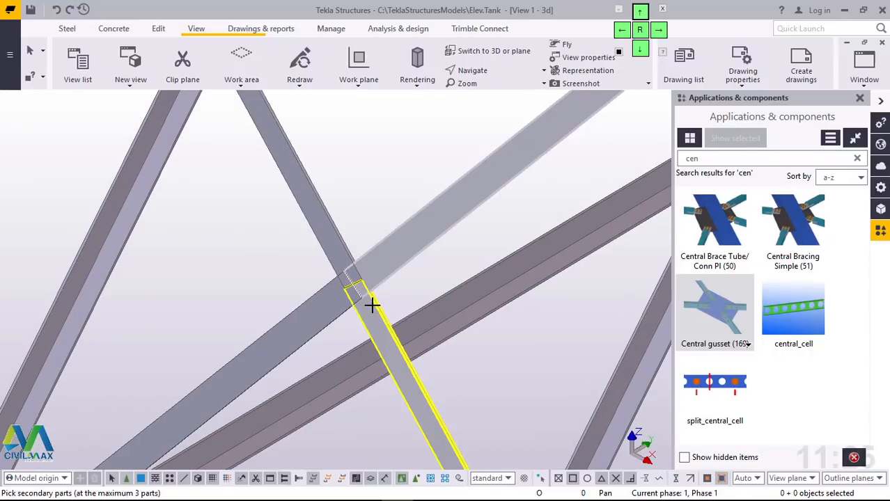
{"action": "left_click", "coordinate": [371, 304]}
{"action": "left_click", "coordinate": [325, 289]}
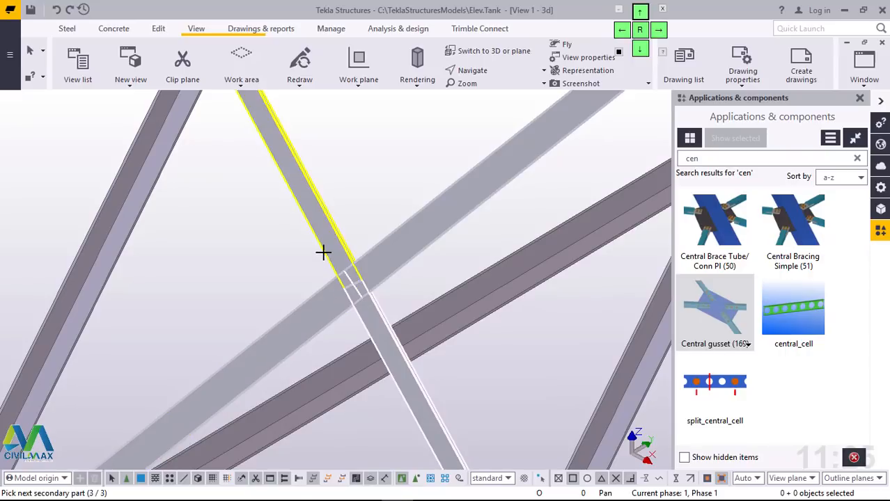
{"action": "middle_click", "coordinate": [345, 204]}
{"action": "right_click", "coordinate": [378, 97]}
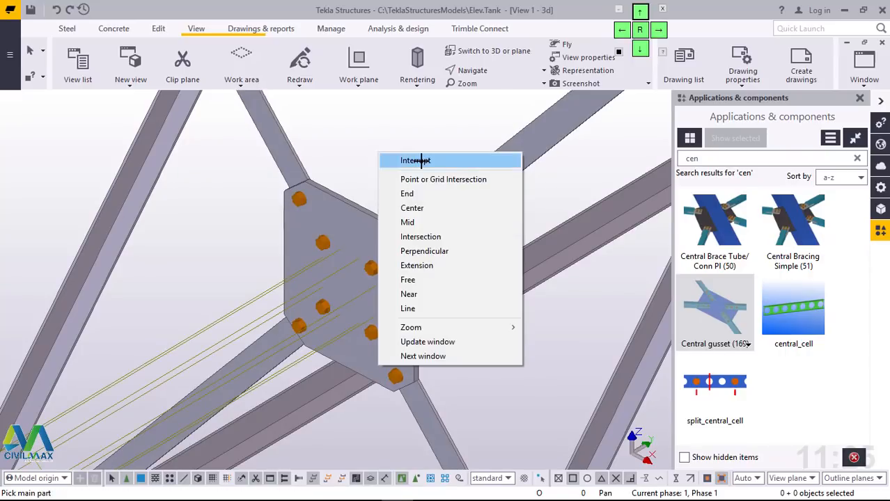
{"action": "left_click", "coordinate": [418, 103]}
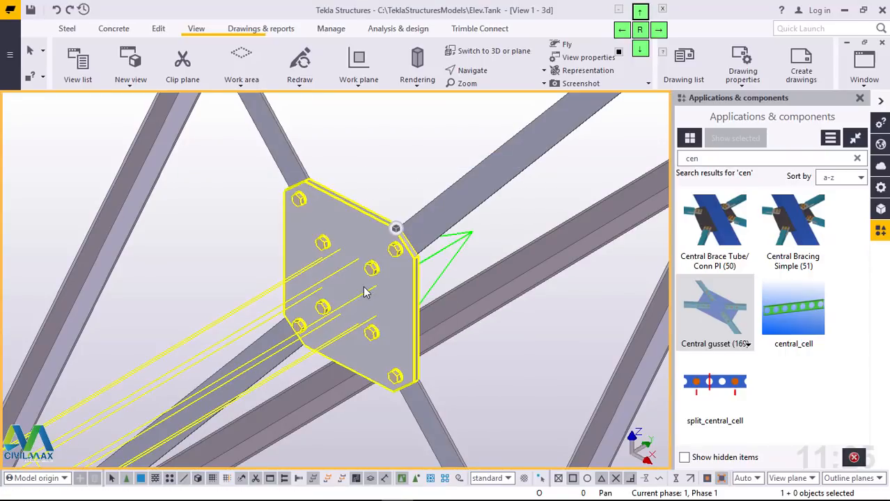
Step: Restart the central gusset connection and join the four lower-tier diagonals crossing between columns A1 and B1
{"action": "scroll", "coordinate": [378, 251], "scroll_direction": "down", "scroll_amount": 5}
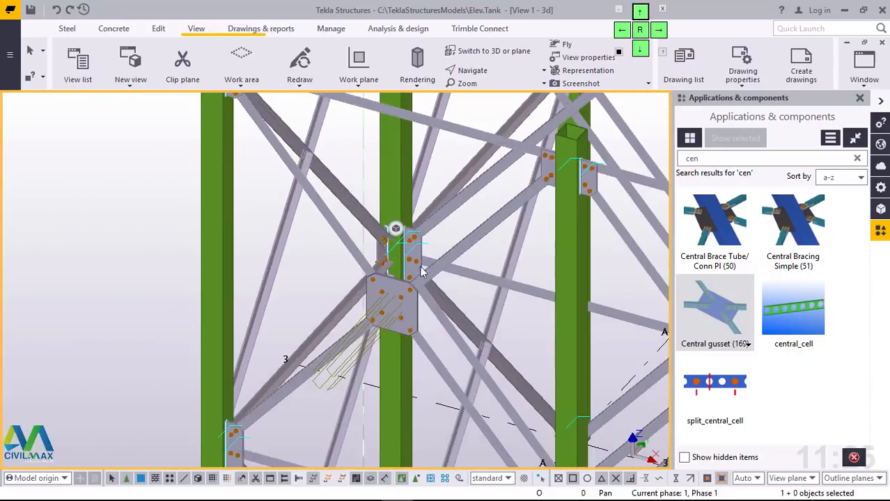
{"action": "mouse_move", "coordinate": [422, 271]}
{"action": "middle_mouse_down", "text": "ctrl"}
{"action": "mouse_move", "coordinate": [385, 309]}
{"action": "mouse_move", "coordinate": [397, 282]}
{"action": "mouse_move", "coordinate": [501, 241]}
{"action": "mouse_move", "coordinate": [369, 251]}
{"action": "mouse_move", "coordinate": [310, 240]}
{"action": "mouse_move", "coordinate": [307, 252]}
{"action": "mouse_move", "coordinate": [313, 198]}
{"action": "middle_mouse_up", "text": "ctrl"}
{"action": "scroll", "coordinate": [313, 198], "scroll_direction": "up", "scroll_amount": 4}
{"action": "scroll", "coordinate": [303, 282], "scroll_direction": "down", "scroll_amount": 5}
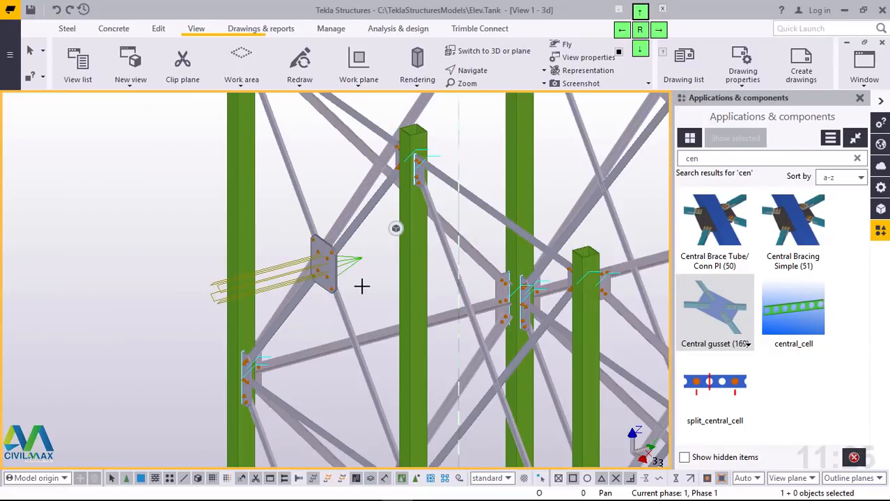
{"action": "key", "text": "Return"}
{"action": "scroll", "coordinate": [362, 287], "scroll_direction": "down", "scroll_amount": 4}
{"action": "scroll", "coordinate": [351, 398], "scroll_direction": "up", "scroll_amount": 7}
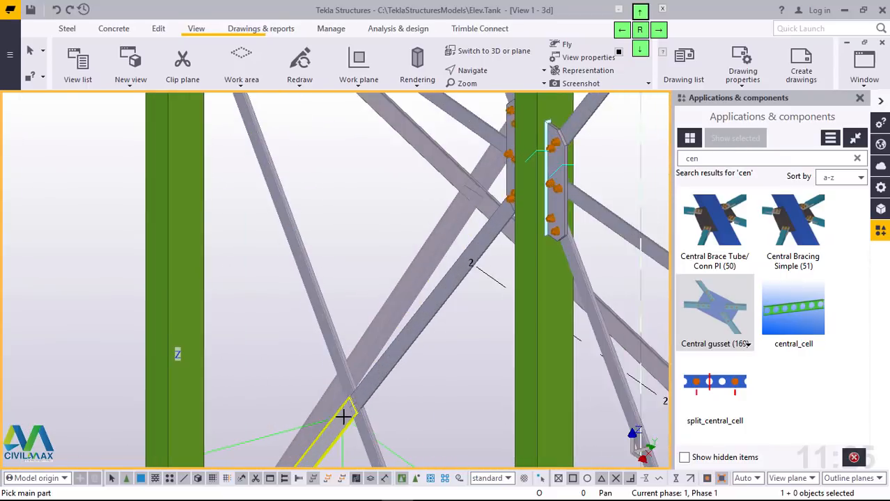
{"action": "scroll", "coordinate": [343, 417], "scroll_direction": "up", "scroll_amount": 3}
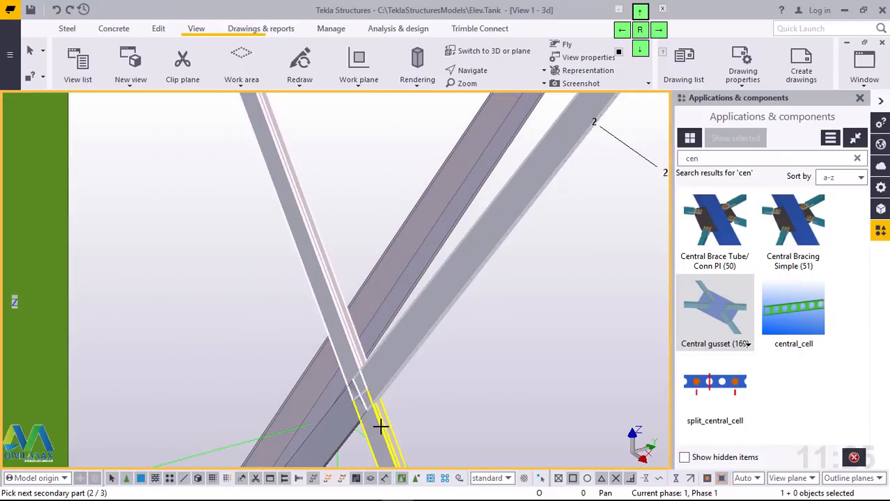
{"action": "middle_click", "coordinate": [341, 425]}
Step: Add a central gusset to the crossing lower-tier diagonals between columns B1 and C1
{"action": "scroll", "coordinate": [342, 410], "scroll_direction": "down", "scroll_amount": 8}
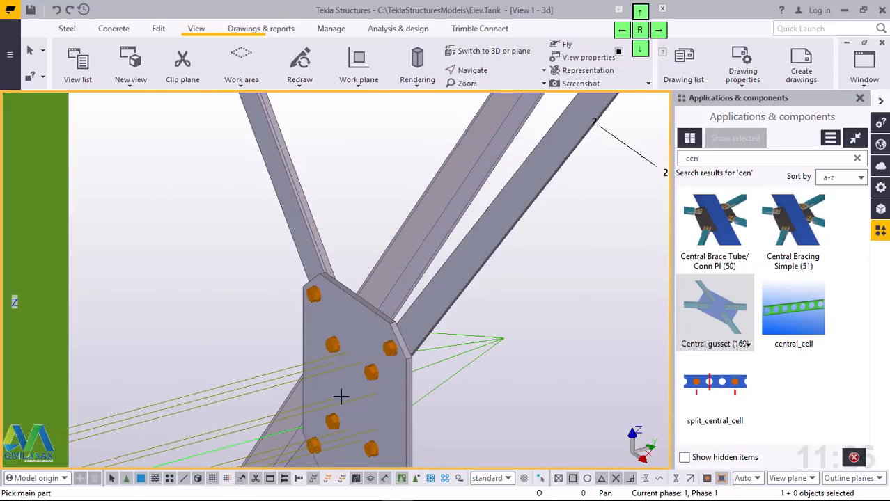
{"action": "scroll", "coordinate": [418, 395], "scroll_direction": "up", "scroll_amount": 10}
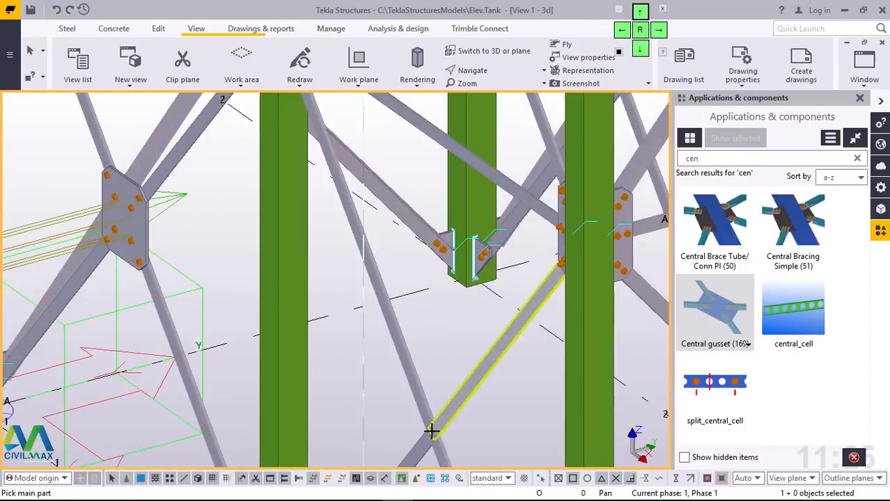
{"action": "left_click", "coordinate": [388, 352]}
{"action": "scroll", "coordinate": [401, 292], "scroll_direction": "down", "scroll_amount": 5}
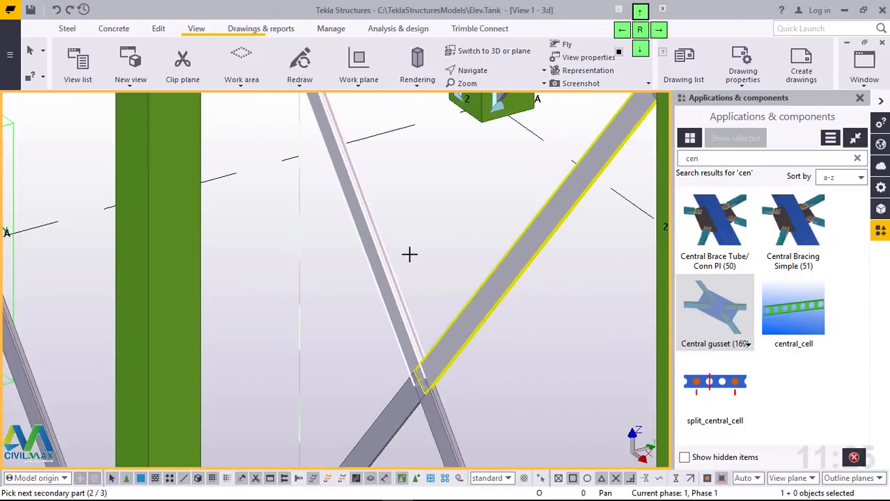
{"action": "scroll", "coordinate": [427, 390], "scroll_direction": "up", "scroll_amount": 6}
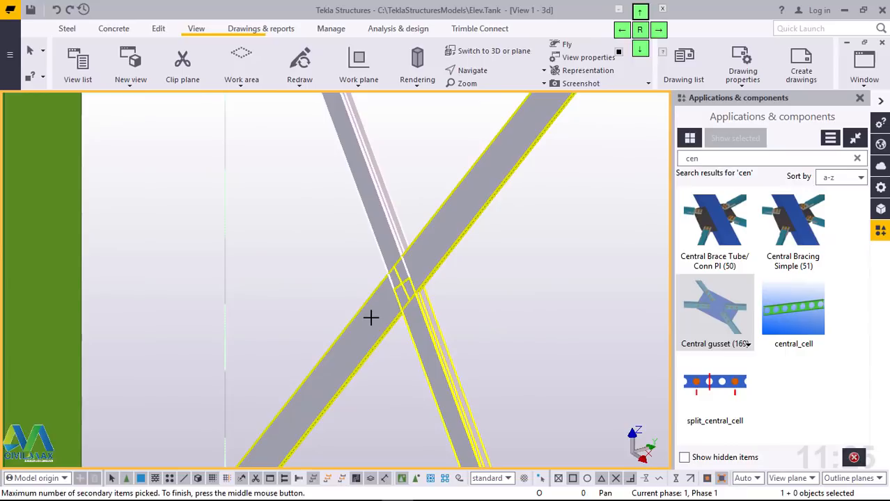
{"action": "middle_click", "coordinate": [371, 318]}
Step: Add a central gusset to the crossing lower-tier diagonals between columns C1 and C2
{"action": "scroll", "coordinate": [361, 315], "scroll_direction": "down", "scroll_amount": 5}
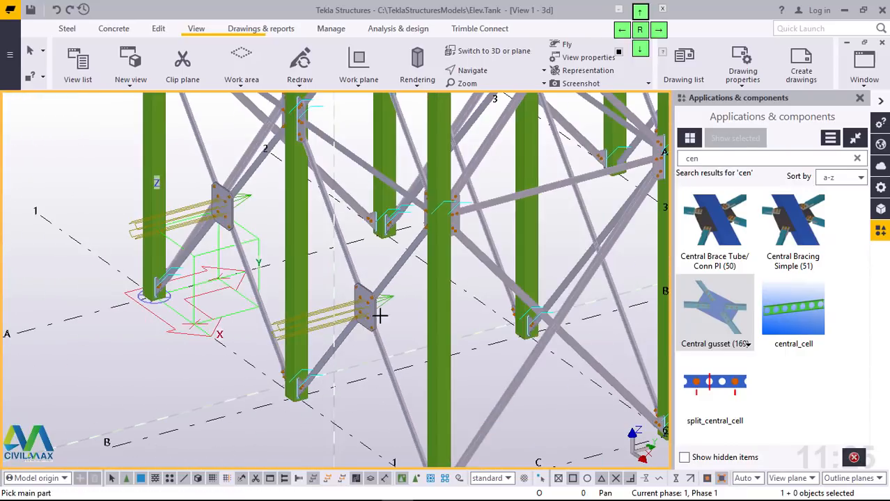
{"action": "scroll", "coordinate": [562, 333], "scroll_direction": "up", "scroll_amount": 5}
{"action": "scroll", "coordinate": [517, 322], "scroll_direction": "up", "scroll_amount": 2}
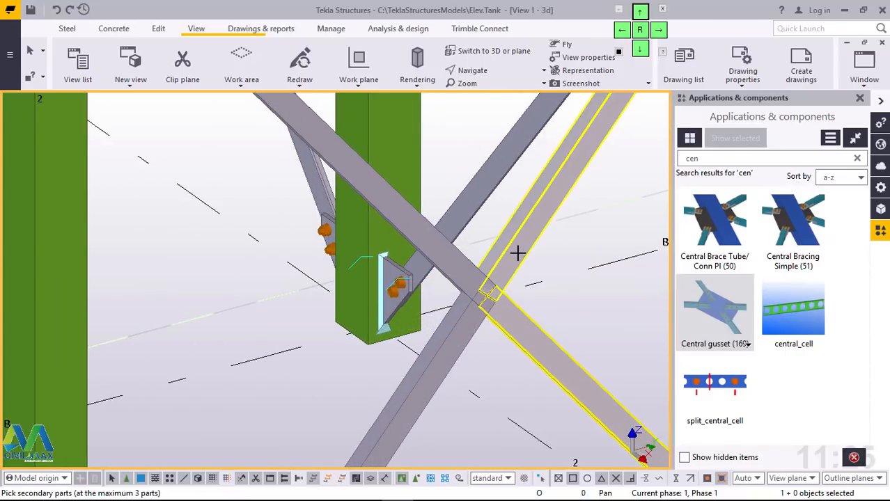
{"action": "middle_click", "coordinate": [468, 329]}
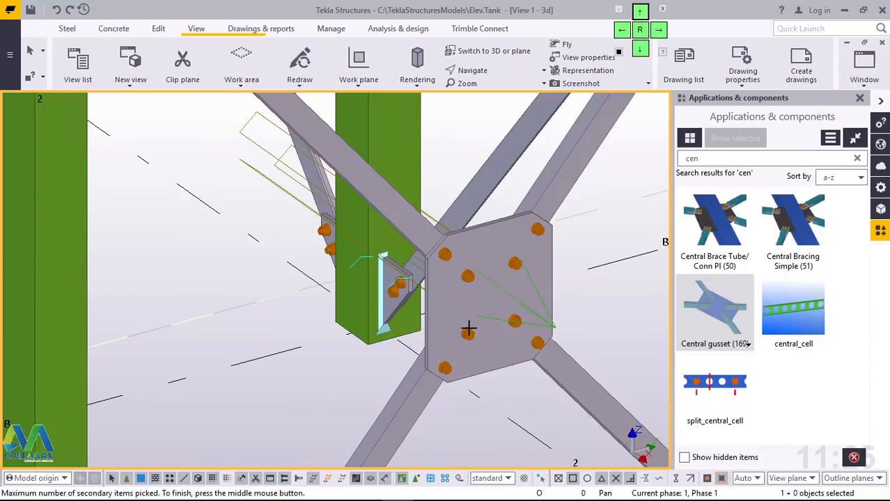
Step: Add a central gusset to the crossing lower-tier diagonals between columns C2 and C3
{"action": "scroll", "coordinate": [468, 331], "scroll_direction": "down", "scroll_amount": 5}
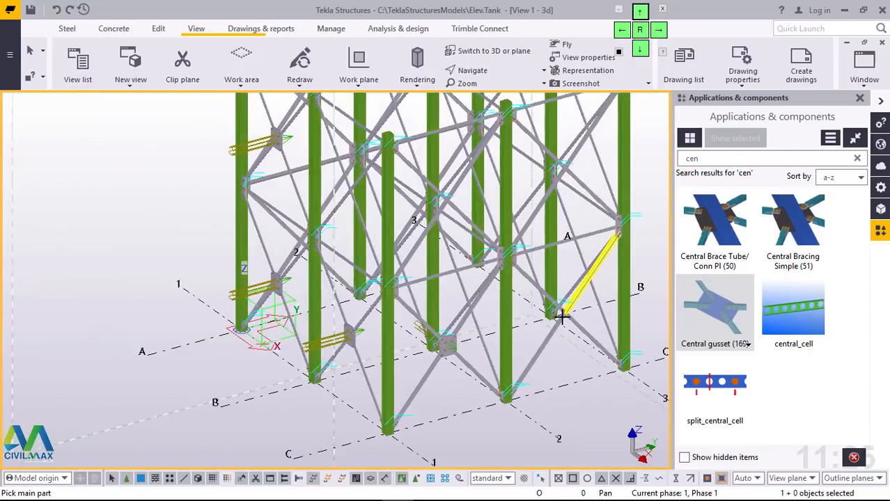
{"action": "scroll", "coordinate": [570, 311], "scroll_direction": "up", "scroll_amount": 2}
{"action": "scroll", "coordinate": [570, 312], "scroll_direction": "up", "scroll_amount": 4}
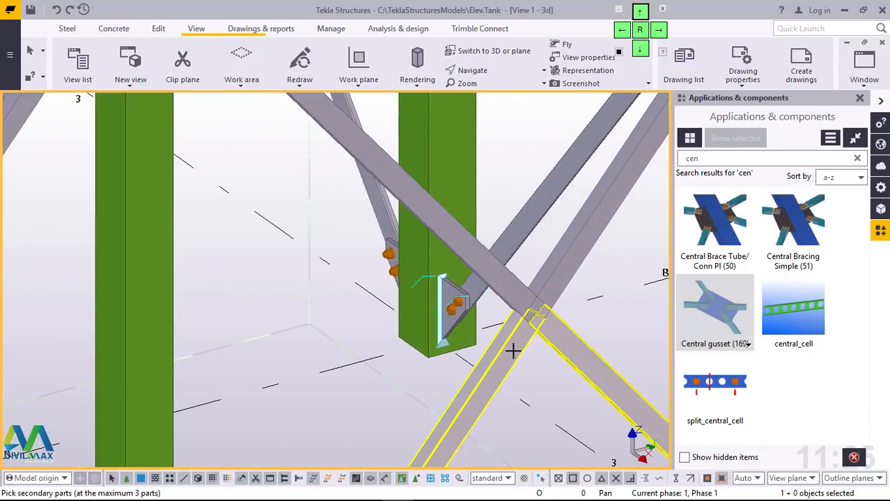
{"action": "middle_click", "coordinate": [515, 298]}
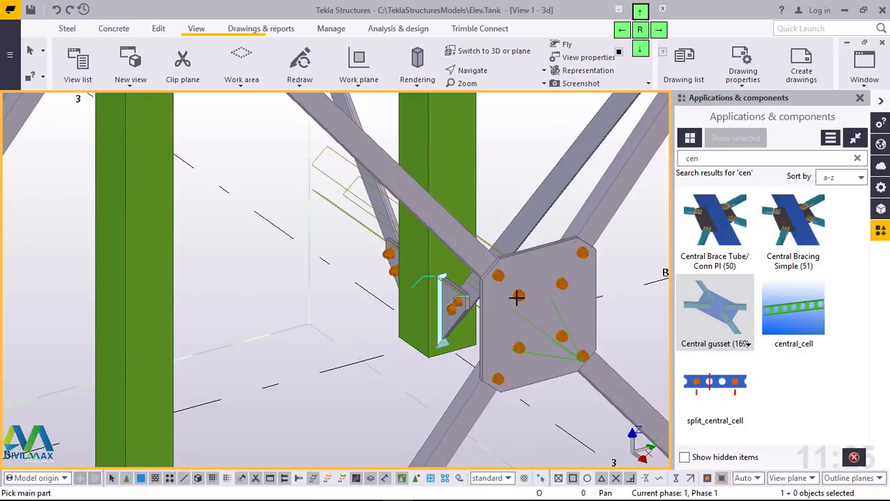
Step: Connect the four upper-tier diagonals crossing between columns C1 and C2 with a central gusset
{"action": "scroll", "coordinate": [500, 362], "scroll_direction": "down", "scroll_amount": 5}
{"action": "scroll", "coordinate": [511, 223], "scroll_direction": "up", "scroll_amount": 4}
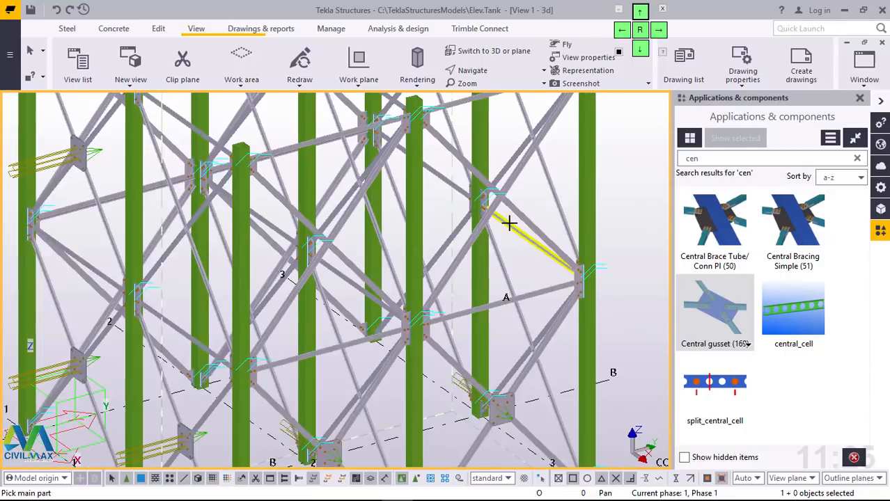
{"action": "middle_click_drag", "start_coordinate": [498, 312], "coordinate": [403, 331], "text": "ctrl"}
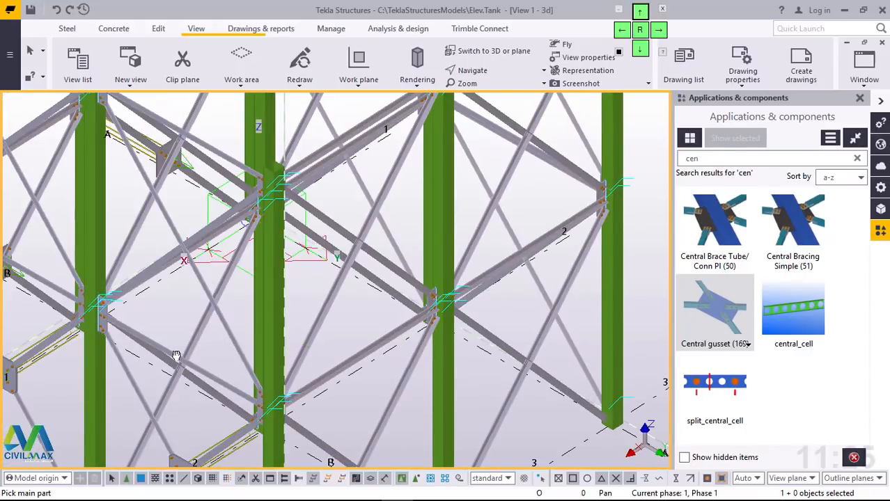
{"action": "scroll", "coordinate": [539, 351], "scroll_direction": "down", "scroll_amount": 6}
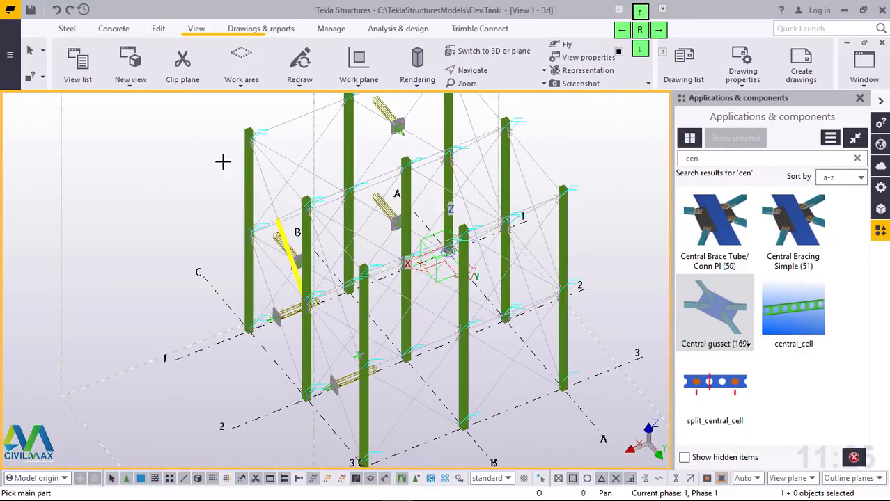
{"action": "scroll", "coordinate": [278, 173], "scroll_direction": "up", "scroll_amount": 8}
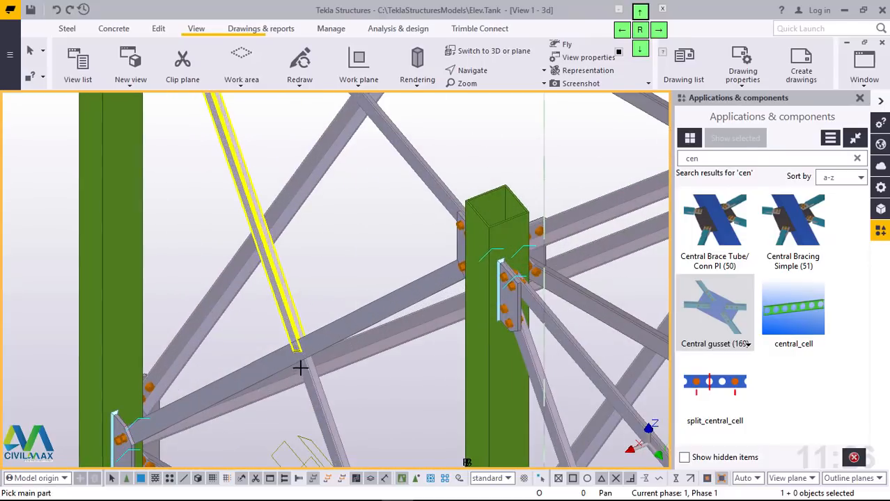
{"action": "scroll", "coordinate": [301, 369], "scroll_direction": "up", "scroll_amount": 5}
{"action": "left_click", "coordinate": [302, 372]}
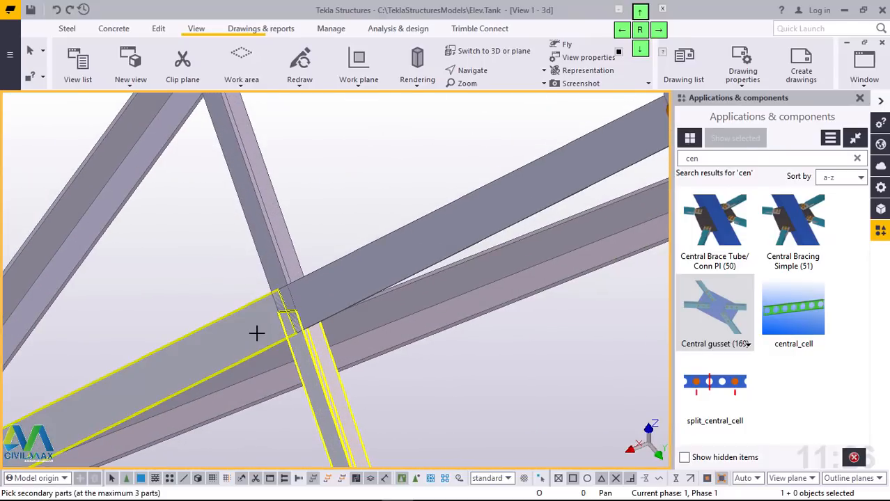
{"action": "middle_click", "coordinate": [319, 210]}
Step: Connect the four upper-tier diagonals crossing between columns C2 and C3 with a central gusset
{"action": "scroll", "coordinate": [296, 252], "scroll_direction": "down", "scroll_amount": 6}
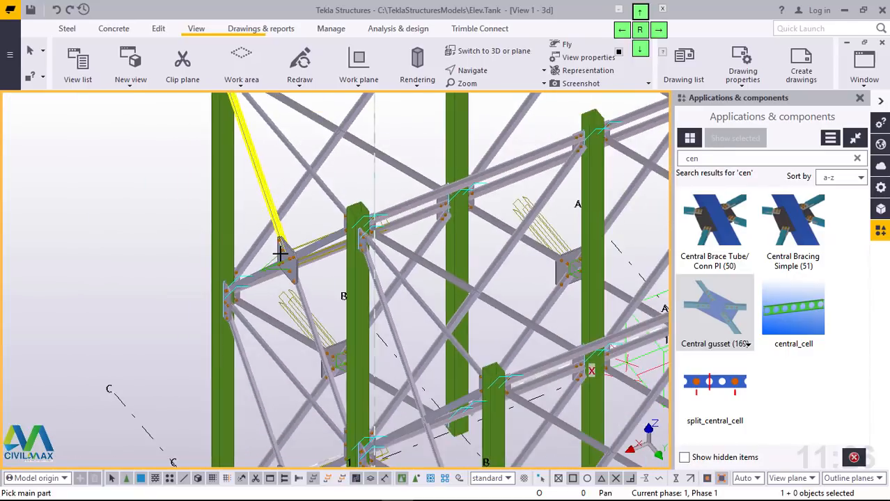
{"action": "scroll", "coordinate": [361, 346], "scroll_direction": "up", "scroll_amount": 8}
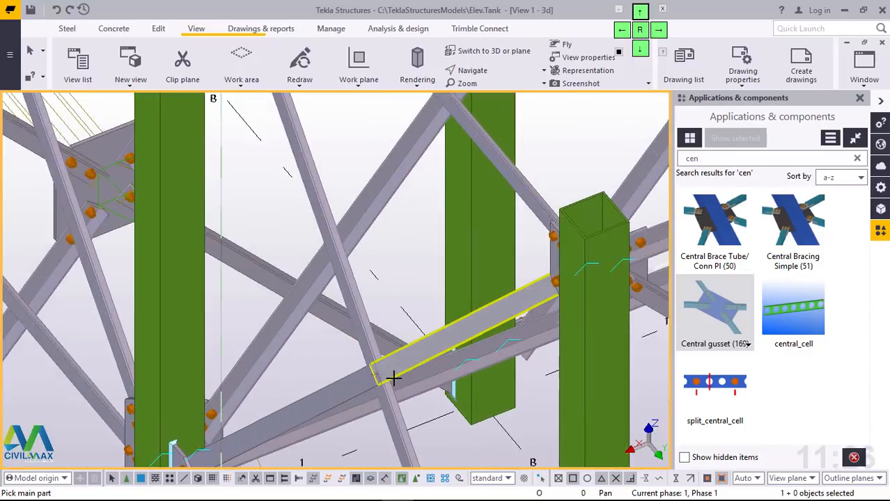
{"action": "scroll", "coordinate": [394, 379], "scroll_direction": "up", "scroll_amount": 3}
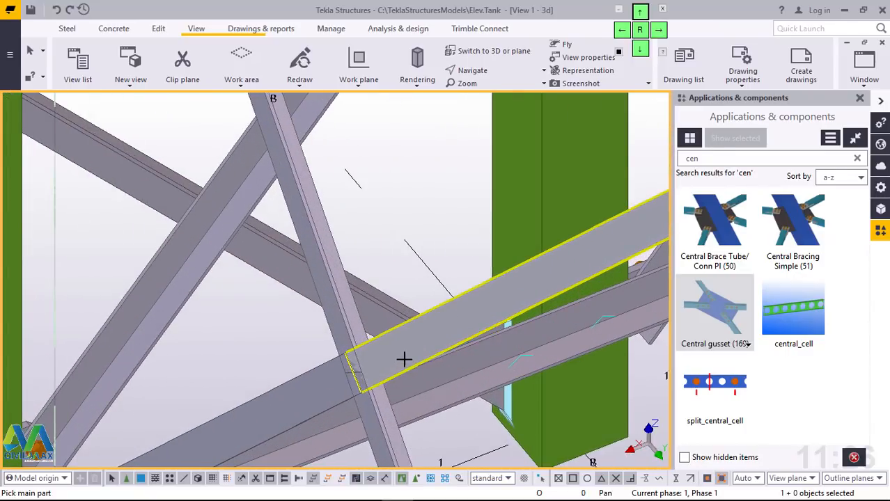
{"action": "middle_click", "coordinate": [320, 385]}
{"action": "scroll", "coordinate": [318, 299], "scroll_direction": "down", "scroll_amount": 8}
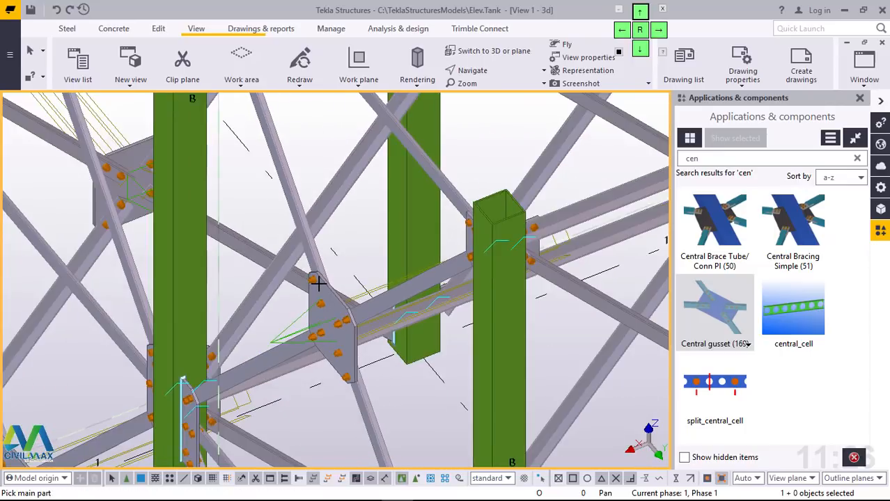
{"action": "scroll", "coordinate": [344, 345], "scroll_direction": "down", "scroll_amount": 3}
{"action": "scroll", "coordinate": [328, 419], "scroll_direction": "up", "scroll_amount": 6}
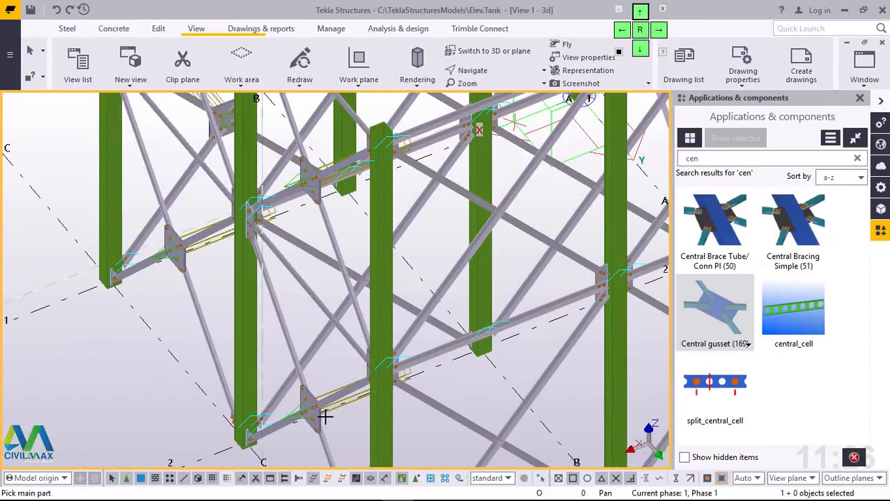
Step: Join the four crossing lower-tier diagonals between columns B3 and C3 with a central gusset
{"action": "scroll", "coordinate": [326, 415], "scroll_direction": "down", "scroll_amount": 6}
{"action": "scroll", "coordinate": [432, 425], "scroll_direction": "up", "scroll_amount": 3}
{"action": "scroll", "coordinate": [424, 439], "scroll_direction": "up", "scroll_amount": 5}
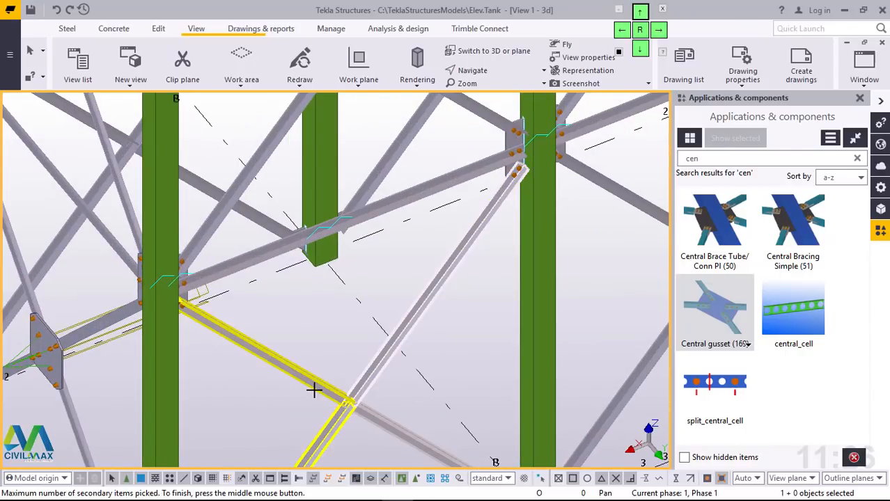
Step: Add a central gusset to the crossing lower-tier diagonals between columns A3 and B3
{"action": "scroll", "coordinate": [314, 386], "scroll_direction": "down", "scroll_amount": 5}
{"action": "scroll", "coordinate": [496, 340], "scroll_direction": "up", "scroll_amount": 6}
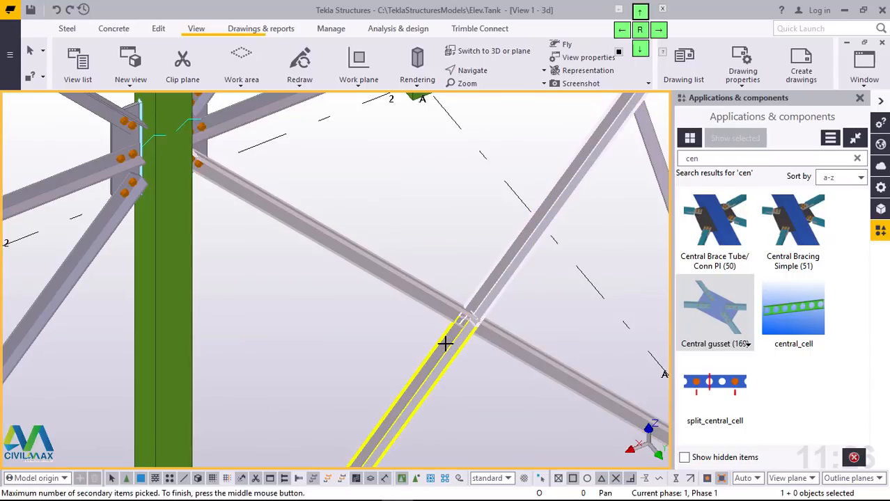
{"action": "scroll", "coordinate": [477, 397], "scroll_direction": "down", "scroll_amount": 8}
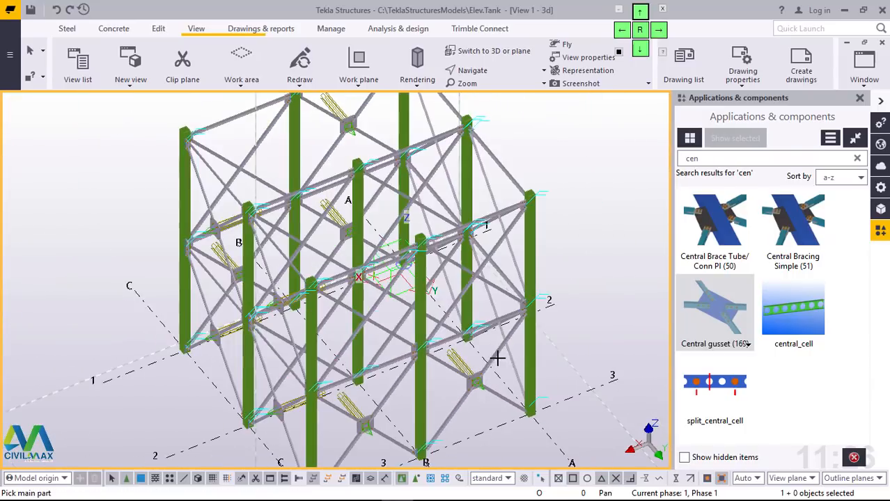
Step: Connect the four upper-tier diagonals crossing between columns B3 and C3 with a central gusset
{"action": "scroll", "coordinate": [354, 332], "scroll_direction": "up", "scroll_amount": 10}
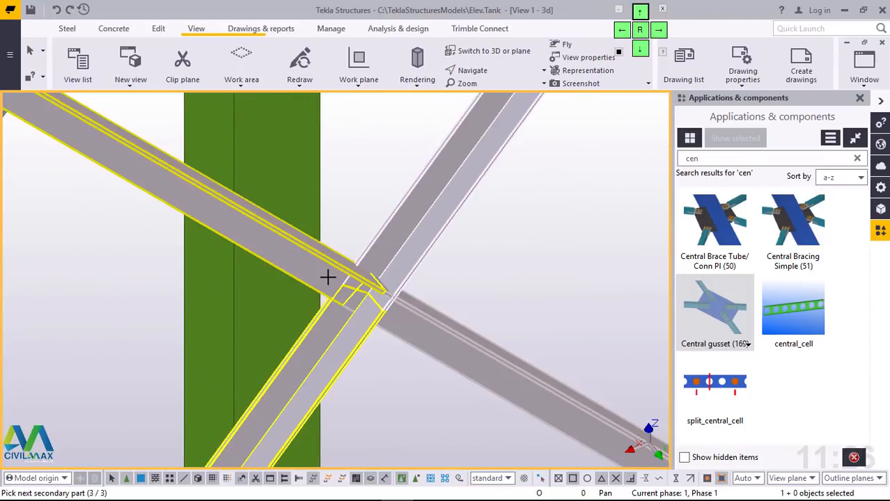
{"action": "middle_click", "coordinate": [344, 281]}
{"action": "scroll", "coordinate": [343, 334], "scroll_direction": "down", "scroll_amount": 8}
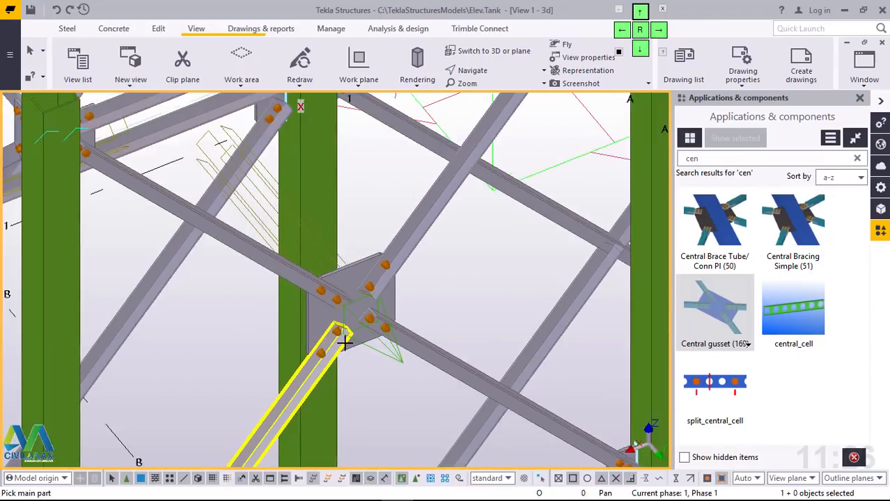
Step: Connect the four upper-tier diagonals crossing between columns A3 and B3 with a central gusset
{"action": "scroll", "coordinate": [470, 281], "scroll_direction": "up", "scroll_amount": 10}
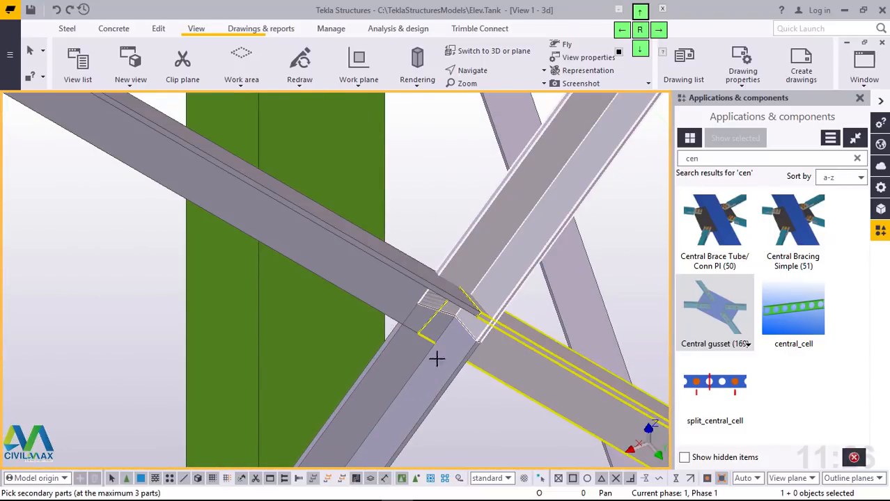
{"action": "middle_click", "coordinate": [445, 317]}
{"action": "scroll", "coordinate": [446, 316], "scroll_direction": "down", "scroll_amount": 8}
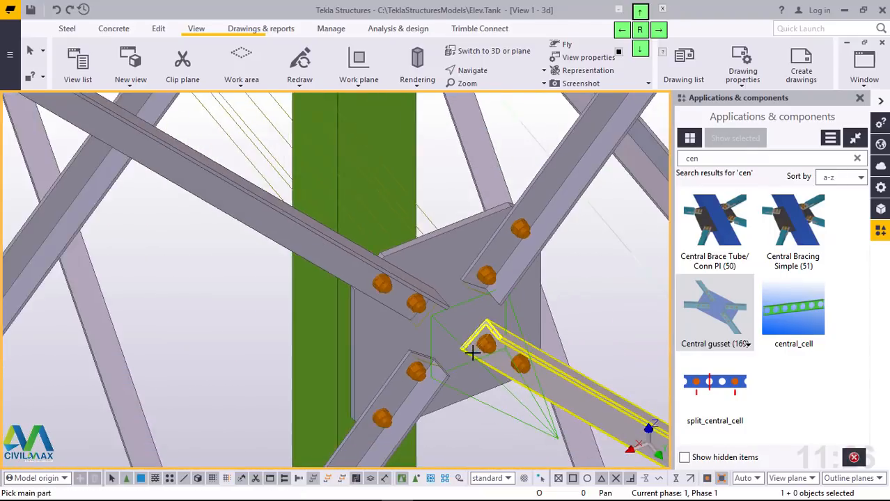
{"action": "scroll", "coordinate": [473, 362], "scroll_direction": "down", "scroll_amount": 8}
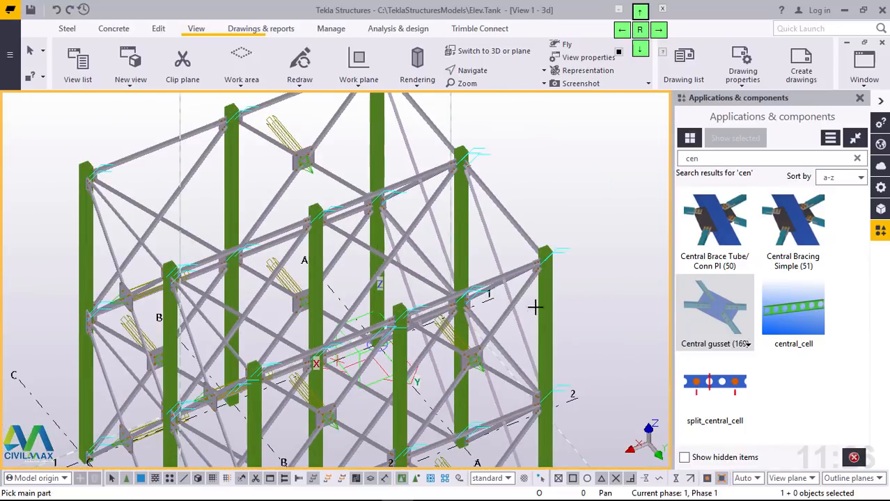
Step: Add a central gusset to the crossing upper-tier diagonals between columns B1 and C1
{"action": "scroll", "coordinate": [137, 197], "scroll_direction": "up", "scroll_amount": 10}
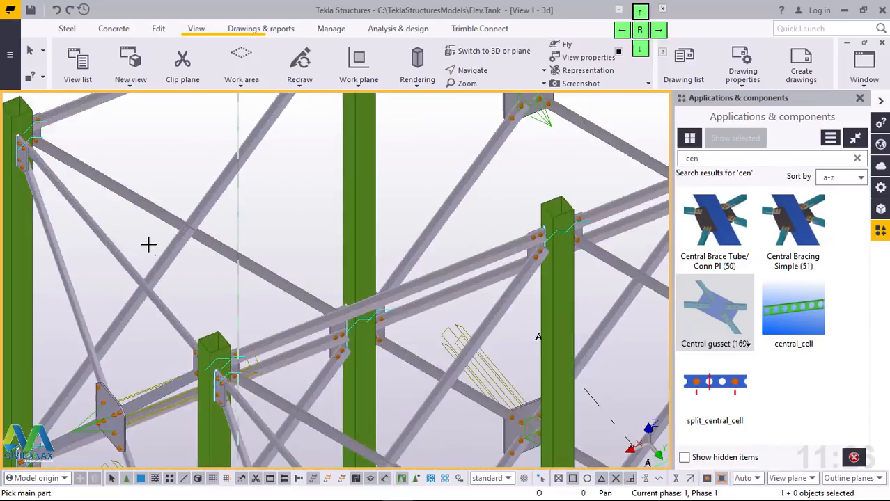
{"action": "scroll", "coordinate": [276, 257], "scroll_direction": "down", "scroll_amount": 2}
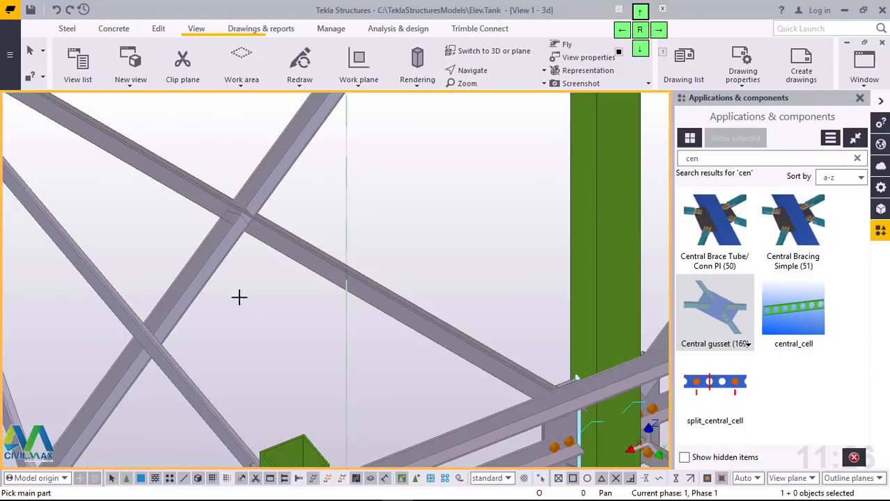
{"action": "scroll", "coordinate": [217, 242], "scroll_direction": "down", "scroll_amount": 8}
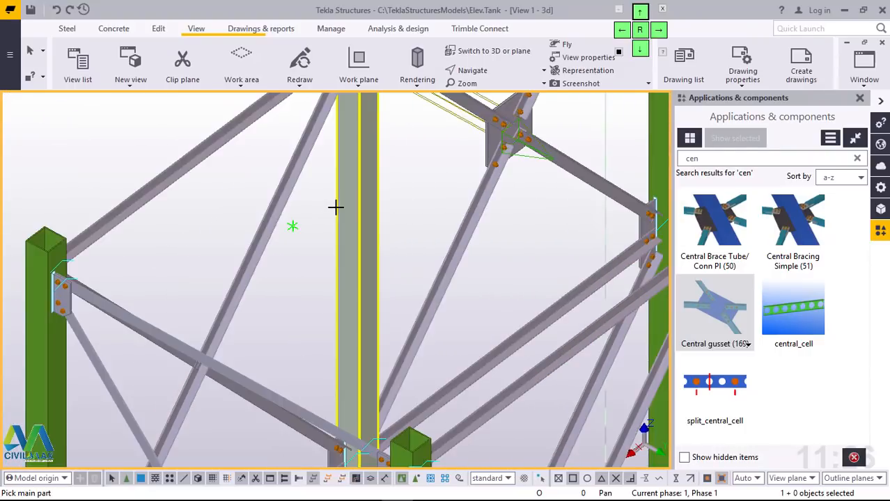
{"action": "middle_click_drag", "start_coordinate": [328, 343], "coordinate": [456, 333], "text": "ctrl"}
{"action": "scroll", "coordinate": [233, 263], "scroll_direction": "down", "scroll_amount": 4}
{"action": "scroll", "coordinate": [237, 264], "scroll_direction": "up", "scroll_amount": 3}
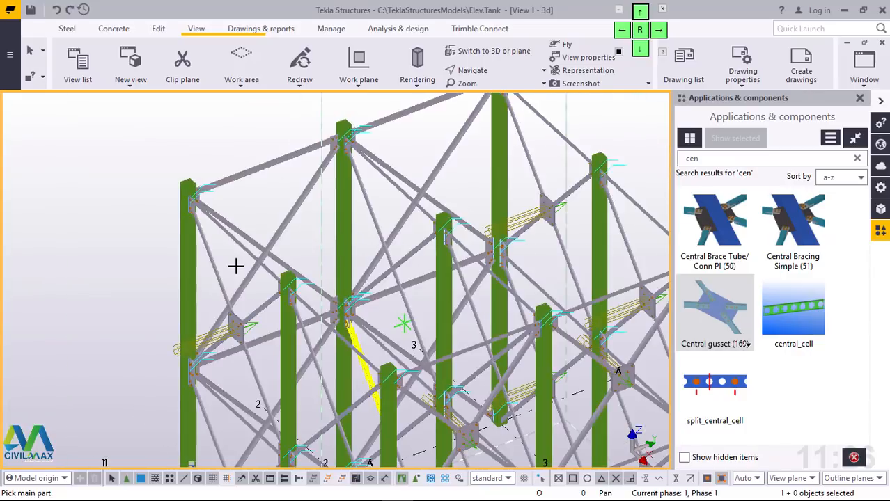
{"action": "scroll", "coordinate": [235, 266], "scroll_direction": "down", "scroll_amount": 2}
{"action": "scroll", "coordinate": [277, 364], "scroll_direction": "up", "scroll_amount": 10}
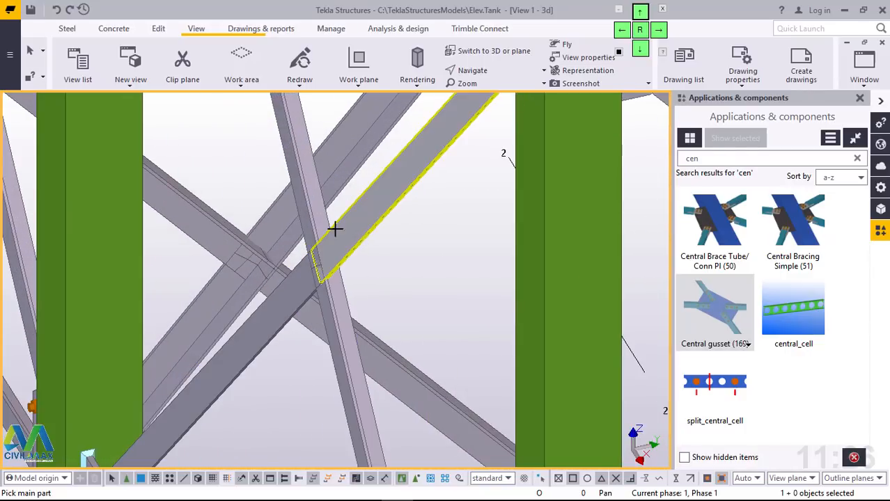
{"action": "middle_click", "coordinate": [331, 314]}
{"action": "scroll", "coordinate": [306, 233], "scroll_direction": "down", "scroll_amount": 10}
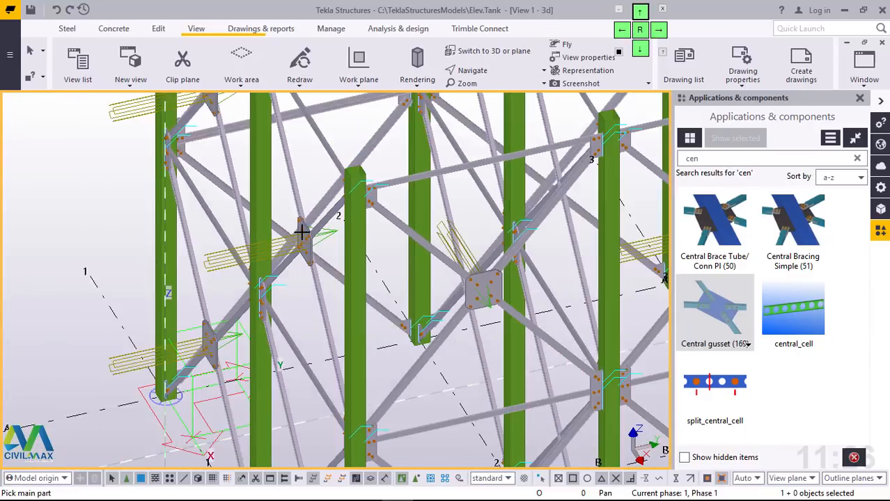
Step: Add a central gusset to the crossing upper-tier diagonals between columns A1 and A2
{"action": "scroll", "coordinate": [311, 229], "scroll_direction": "down", "scroll_amount": 1}
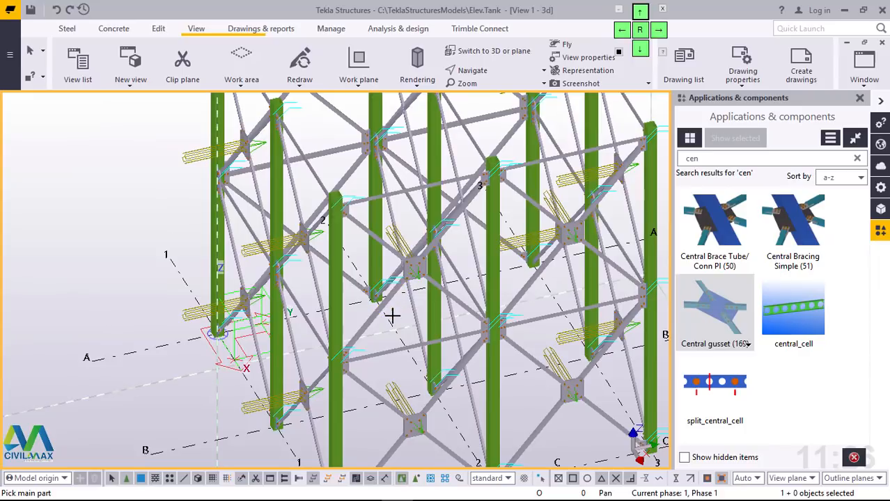
{"action": "scroll", "coordinate": [404, 375], "scroll_direction": "down", "scroll_amount": 2}
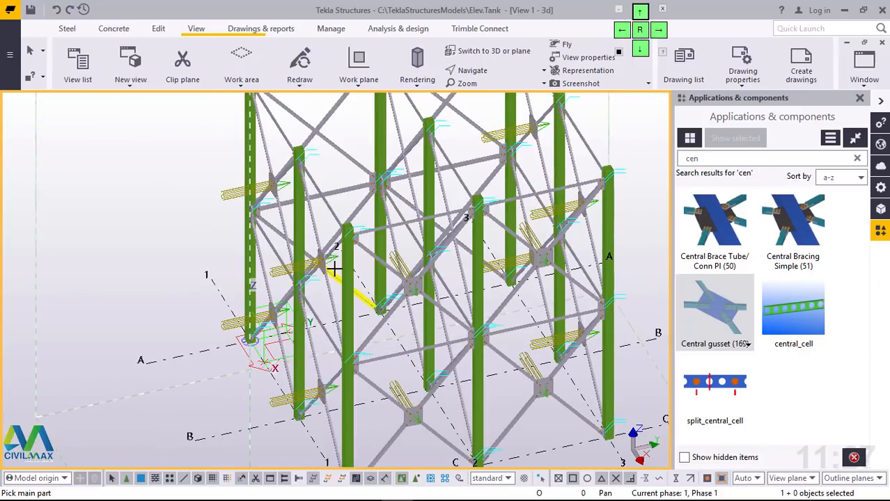
{"action": "middle_click_drag", "start_coordinate": [348, 271], "coordinate": [599, 270], "text": "ctrl"}
{"action": "scroll", "coordinate": [335, 212], "scroll_direction": "up", "scroll_amount": 5}
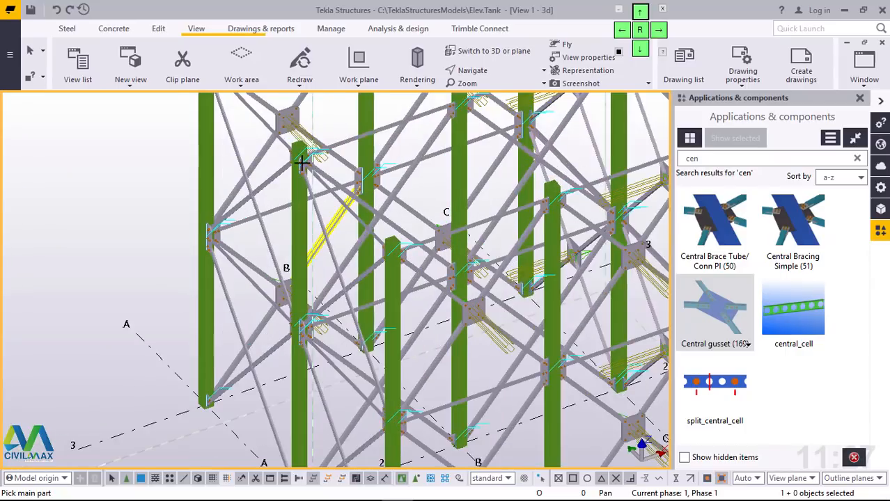
{"action": "scroll", "coordinate": [362, 369], "scroll_direction": "up", "scroll_amount": 5}
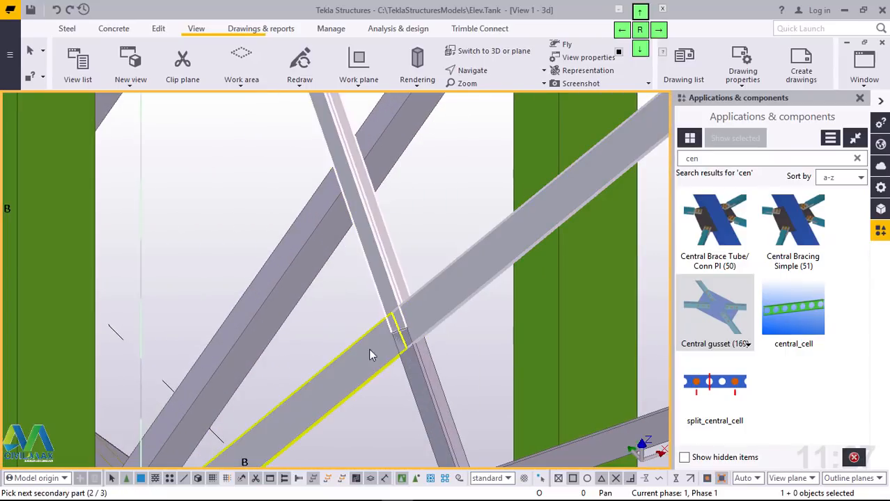
{"action": "middle_click", "coordinate": [404, 337]}
{"action": "scroll", "coordinate": [404, 337], "scroll_direction": "down", "scroll_amount": 10}
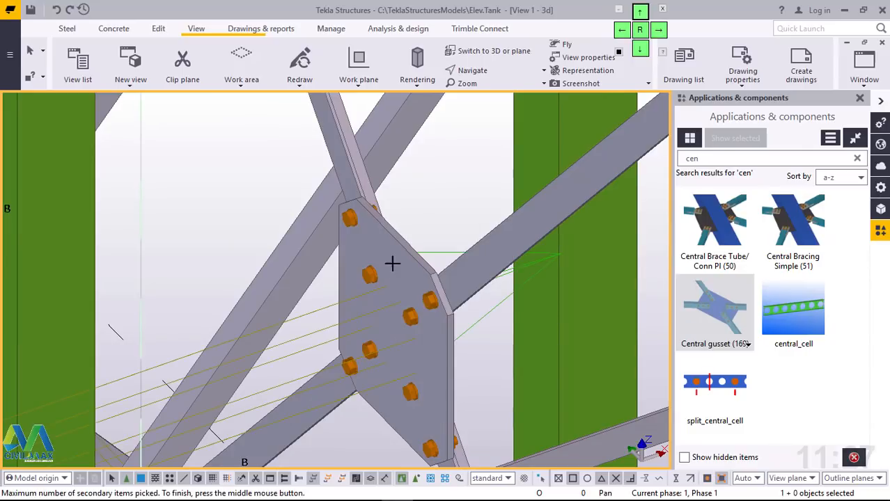
Step: Connect the four lower-tier diagonals crossing between columns A1 and A2 with a central gusset
{"action": "scroll", "coordinate": [394, 418], "scroll_direction": "up", "scroll_amount": 10}
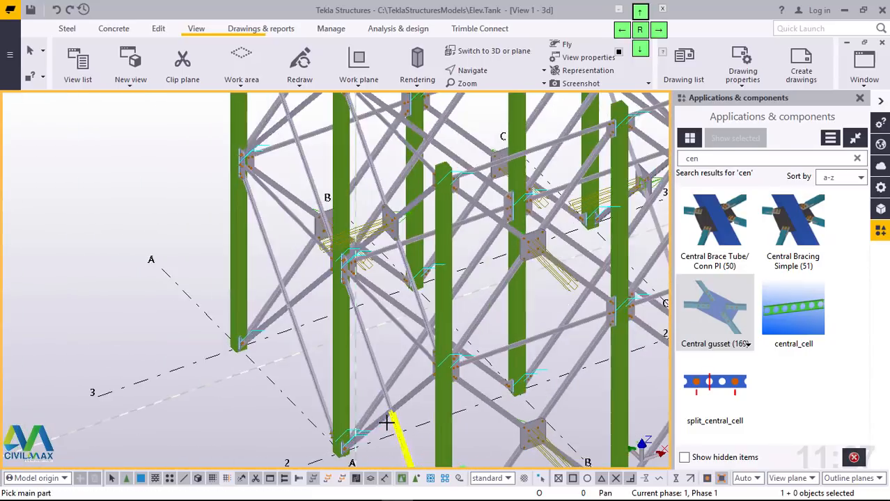
{"action": "scroll", "coordinate": [418, 362], "scroll_direction": "up", "scroll_amount": 2}
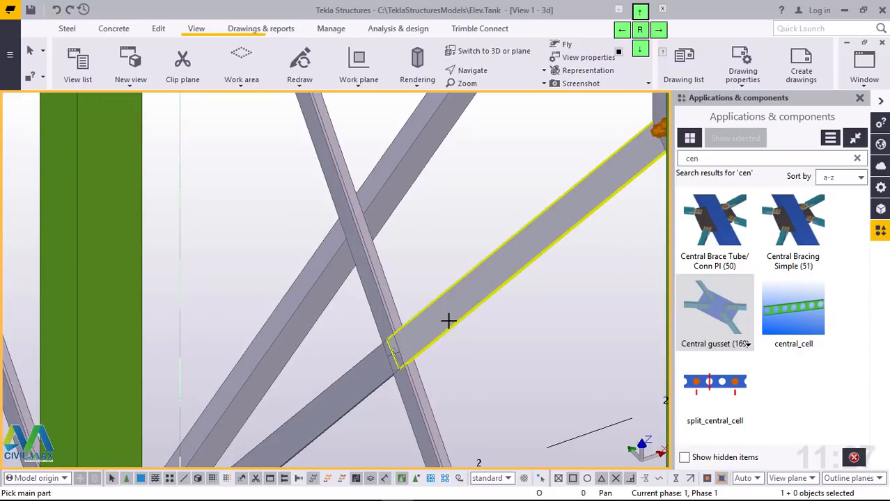
{"action": "middle_click", "coordinate": [417, 394]}
{"action": "scroll", "coordinate": [421, 377], "scroll_direction": "down", "scroll_amount": 8}
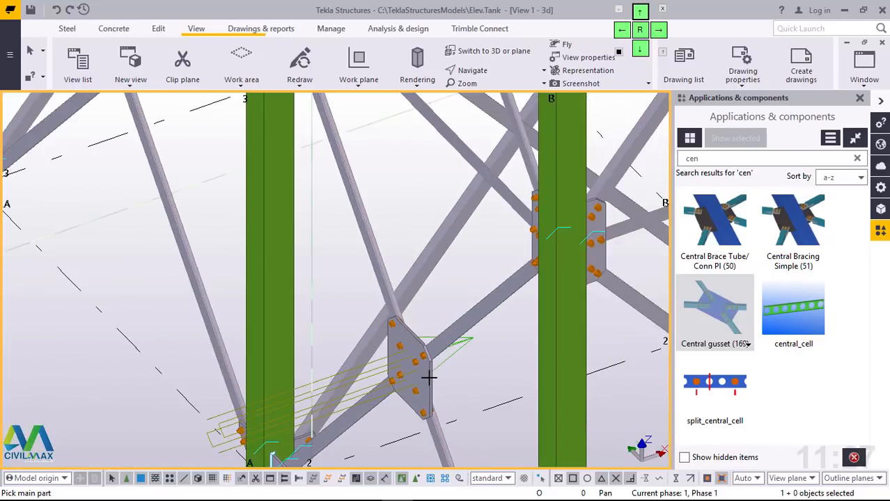
Step: Add a central gusset to the crossing lower-tier diagonals between columns A2 and A3
{"action": "scroll", "coordinate": [255, 213], "scroll_direction": "up", "scroll_amount": 10}
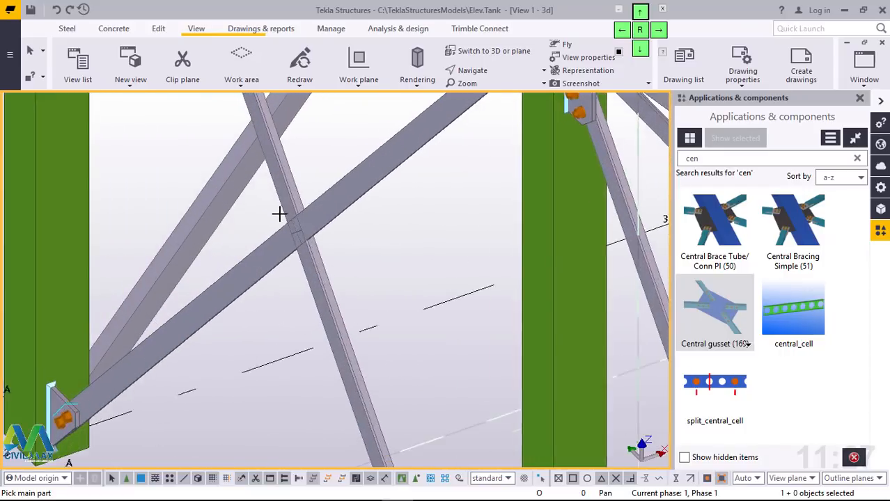
{"action": "left_click", "coordinate": [315, 288]}
{"action": "left_click", "coordinate": [270, 259]}
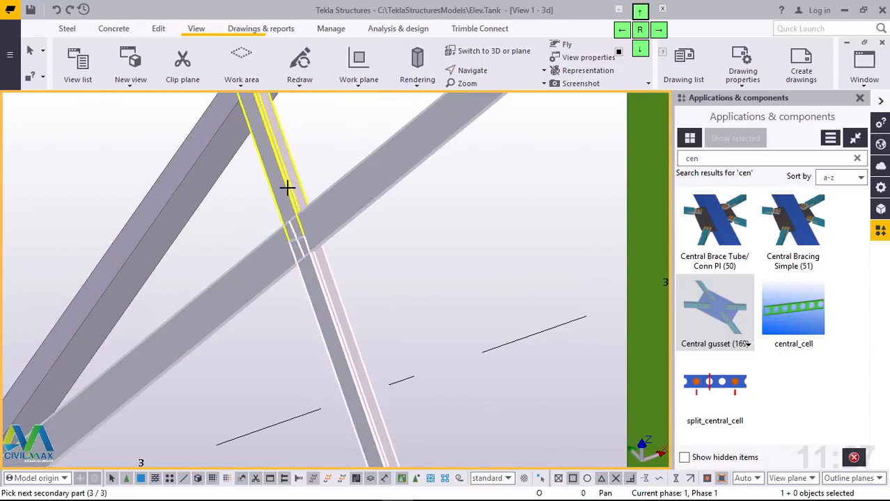
{"action": "middle_click", "coordinate": [301, 249]}
{"action": "scroll", "coordinate": [263, 378], "scroll_direction": "down", "scroll_amount": 6}
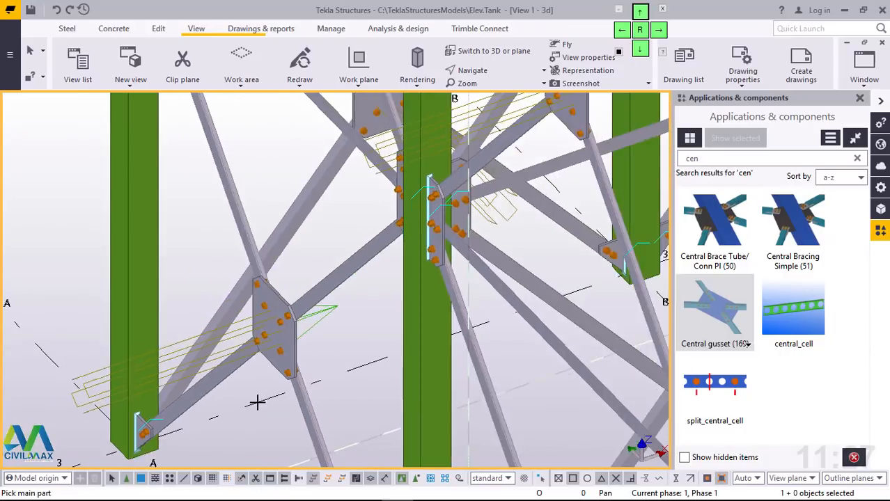
Step: Switch to the grid C elevation and examine the central gussets and the bolted brace-to-column gussets at columns 1, 2 and 3
{"action": "scroll", "coordinate": [289, 253], "scroll_direction": "up", "scroll_amount": 3}
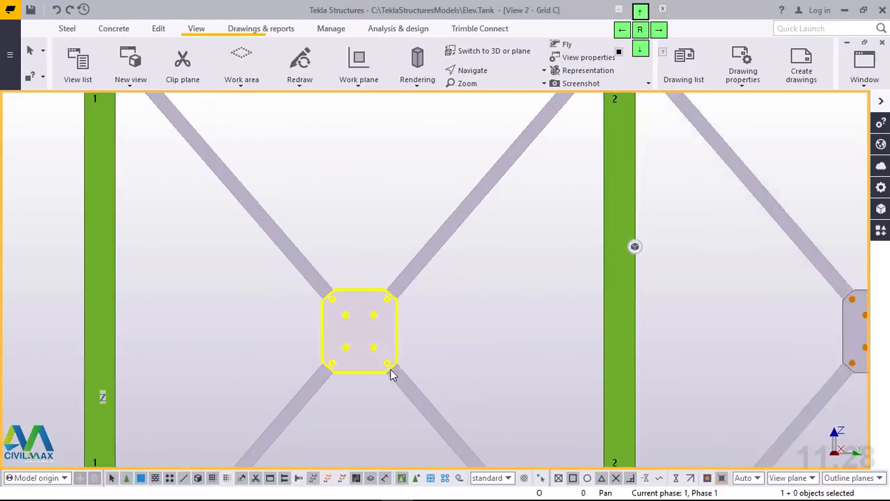
{"action": "scroll", "coordinate": [391, 369], "scroll_direction": "up", "scroll_amount": 2}
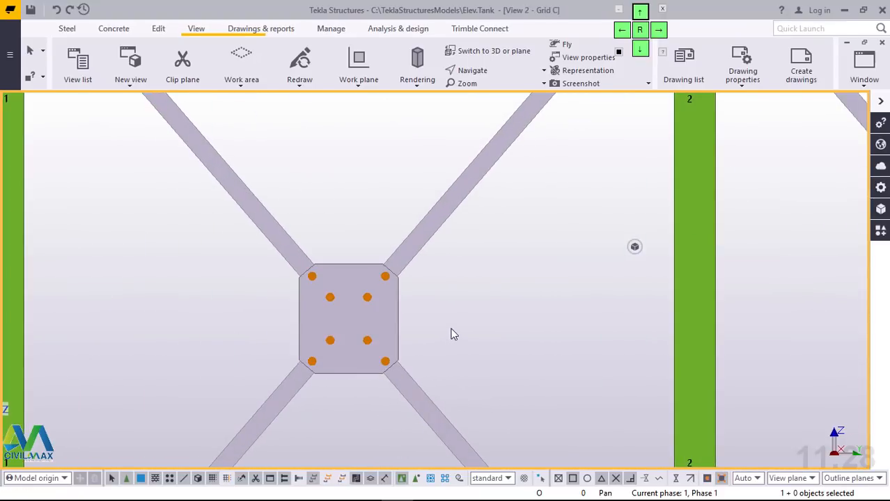
{"action": "scroll", "coordinate": [356, 379], "scroll_direction": "down", "scroll_amount": 5}
{"action": "scroll", "coordinate": [495, 193], "scroll_direction": "up", "scroll_amount": 2}
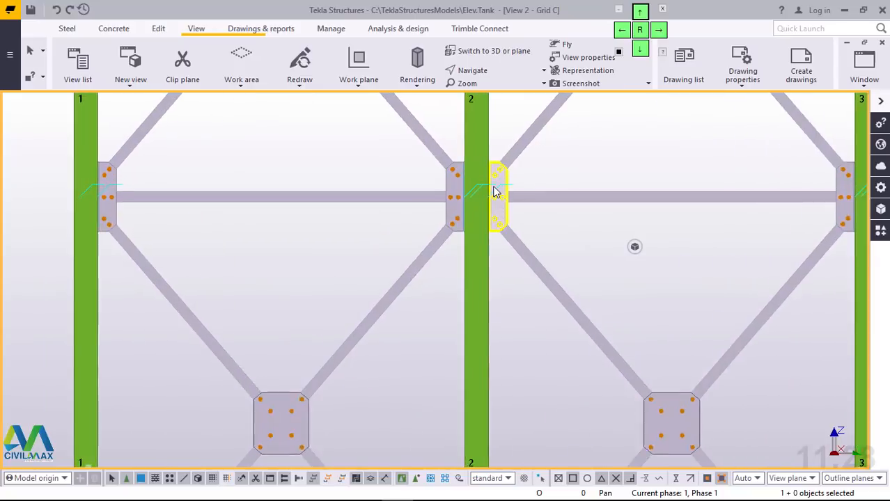
{"action": "scroll", "coordinate": [498, 184], "scroll_direction": "up", "scroll_amount": 6}
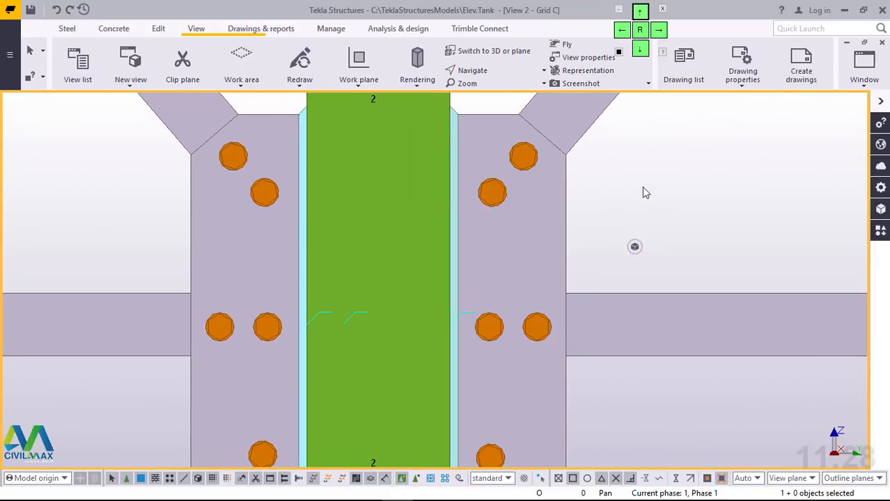
{"action": "scroll", "coordinate": [580, 228], "scroll_direction": "down", "scroll_amount": 6}
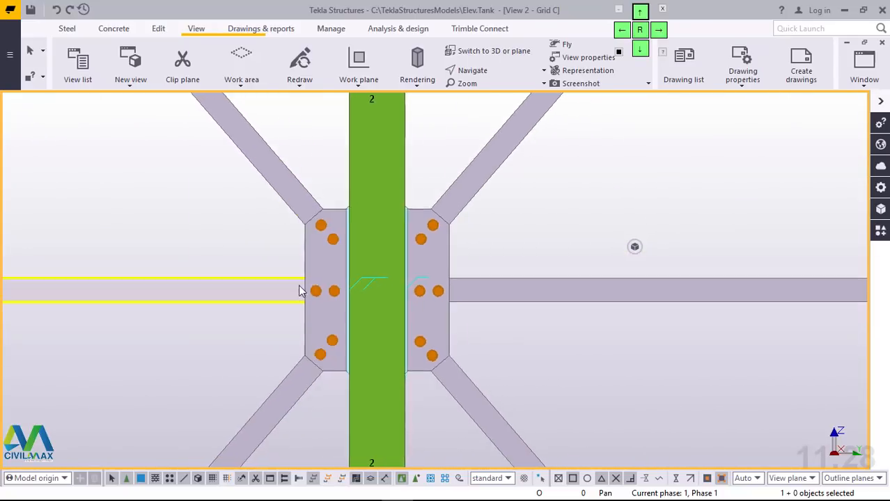
{"action": "scroll", "coordinate": [445, 276], "scroll_direction": "down", "scroll_amount": 3}
{"action": "scroll", "coordinate": [530, 310], "scroll_direction": "up", "scroll_amount": 6}
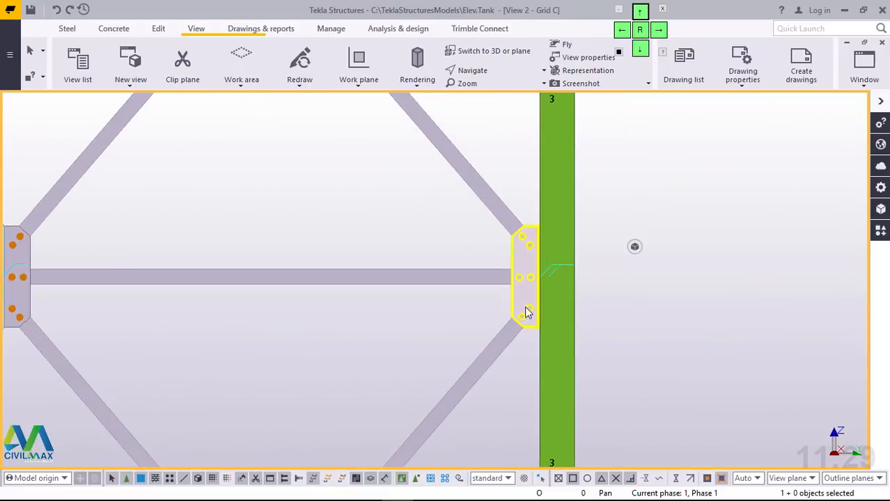
{"action": "scroll", "coordinate": [532, 212], "scroll_direction": "up", "scroll_amount": 1}
{"action": "scroll", "coordinate": [752, 345], "scroll_direction": "down", "scroll_amount": 8}
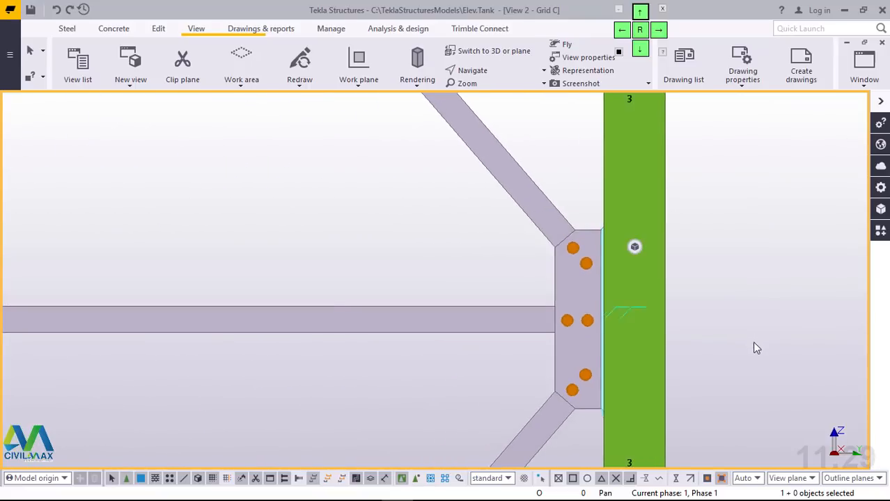
{"action": "scroll", "coordinate": [275, 200], "scroll_direction": "up", "scroll_amount": 4}
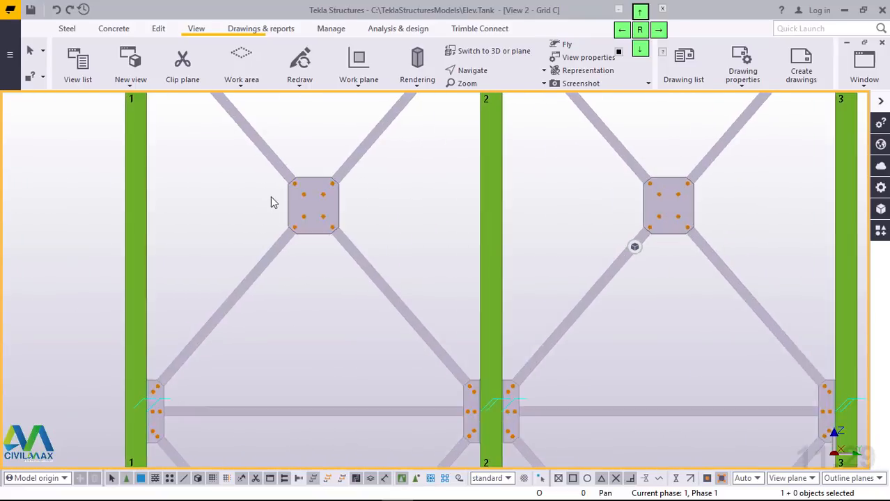
{"action": "scroll", "coordinate": [380, 328], "scroll_direction": "down", "scroll_amount": 5}
{"action": "scroll", "coordinate": [332, 193], "scroll_direction": "down", "scroll_amount": 2}
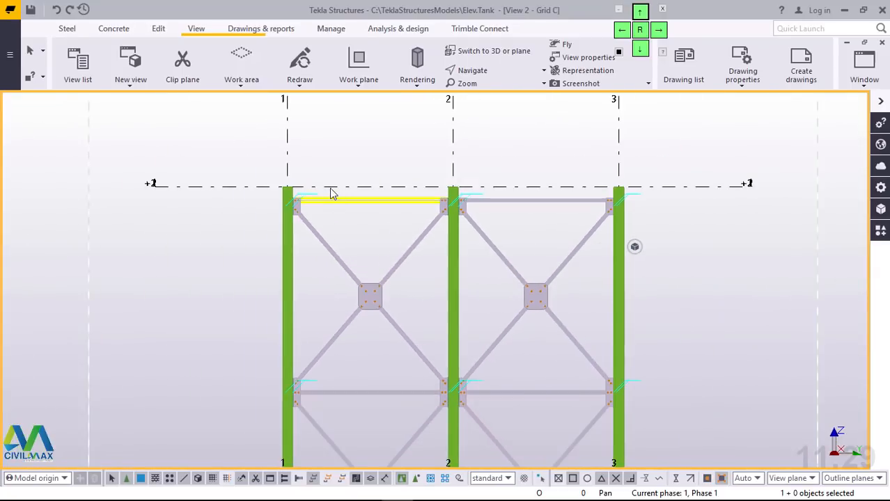
{"action": "scroll", "coordinate": [300, 205], "scroll_direction": "up", "scroll_amount": 7}
{"action": "scroll", "coordinate": [272, 219], "scroll_direction": "up", "scroll_amount": 1}
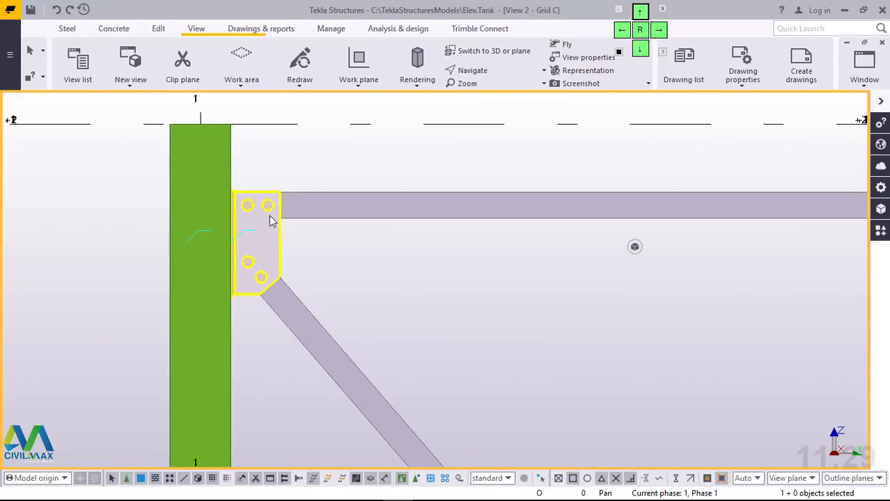
Step: Examine the top brace-to-column gussets on both sides of each bay at columns 1, 2 and 3 along grid C
{"action": "scroll", "coordinate": [241, 234], "scroll_direction": "down", "scroll_amount": 5}
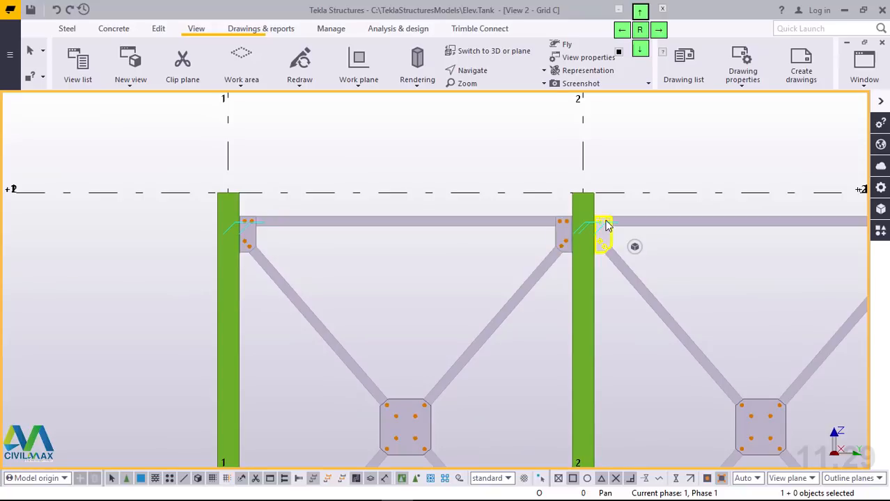
{"action": "scroll", "coordinate": [606, 225], "scroll_direction": "up", "scroll_amount": 4}
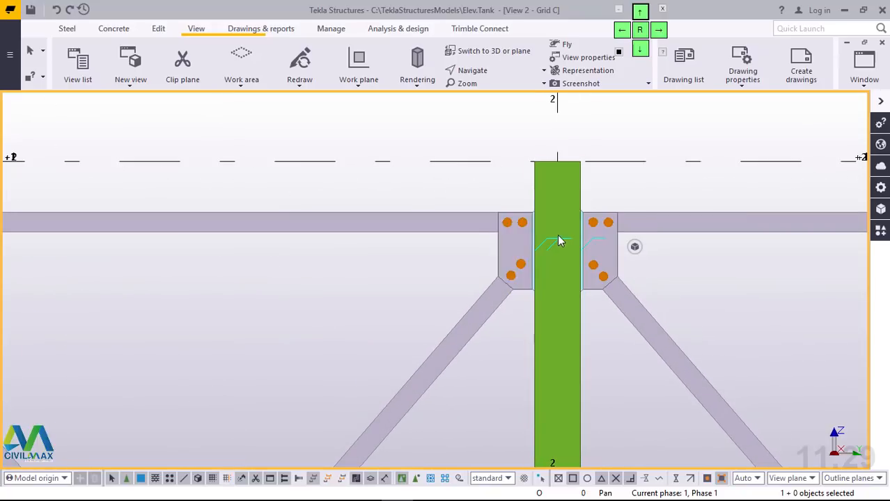
{"action": "scroll", "coordinate": [317, 264], "scroll_direction": "down", "scroll_amount": 4}
{"action": "scroll", "coordinate": [487, 245], "scroll_direction": "up", "scroll_amount": 4}
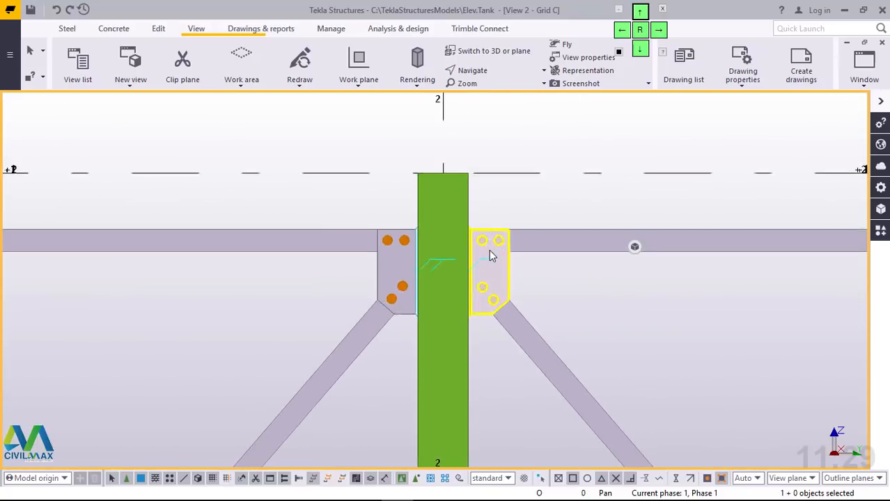
{"action": "scroll", "coordinate": [489, 253], "scroll_direction": "up", "scroll_amount": 3}
{"action": "scroll", "coordinate": [330, 272], "scroll_direction": "down", "scroll_amount": 5}
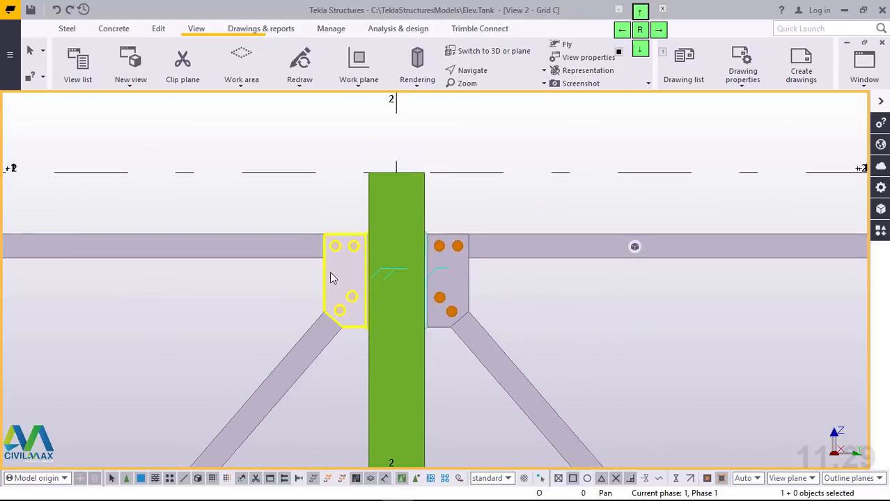
{"action": "scroll", "coordinate": [728, 277], "scroll_direction": "up", "scroll_amount": 4}
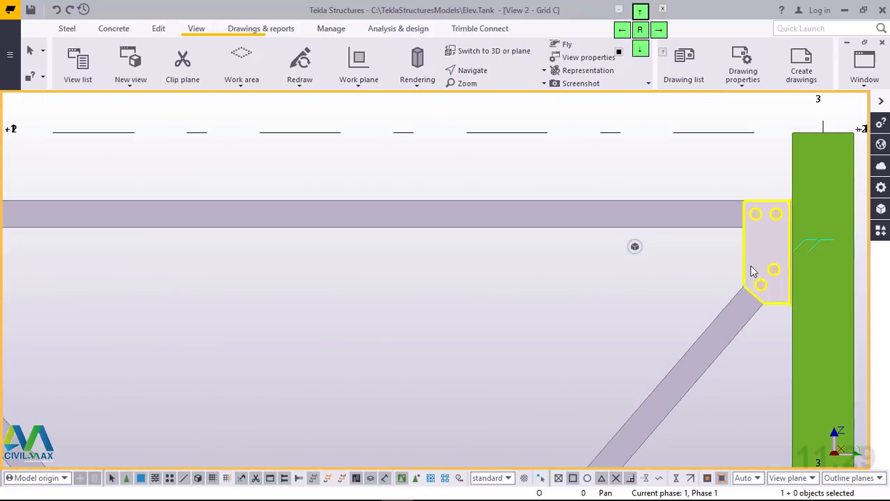
{"action": "scroll", "coordinate": [737, 280], "scroll_direction": "down", "scroll_amount": 4}
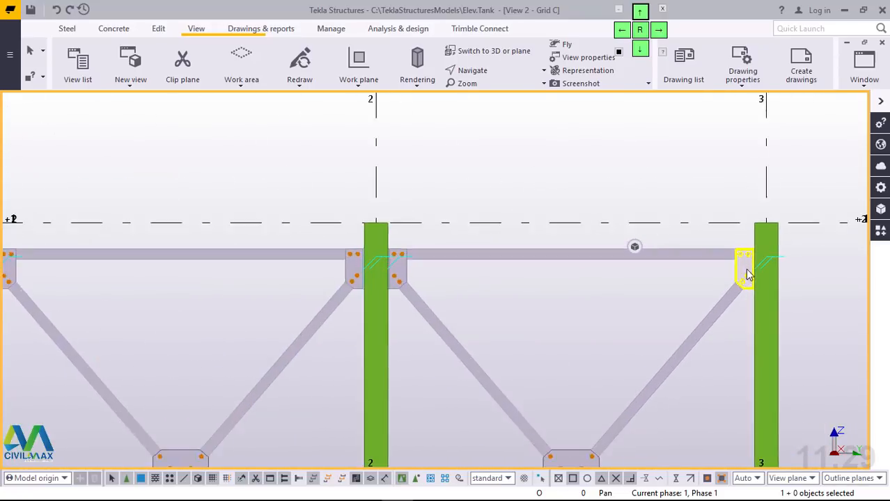
{"action": "scroll", "coordinate": [743, 278], "scroll_direction": "up", "scroll_amount": 3}
{"action": "scroll", "coordinate": [748, 276], "scroll_direction": "down", "scroll_amount": 1}
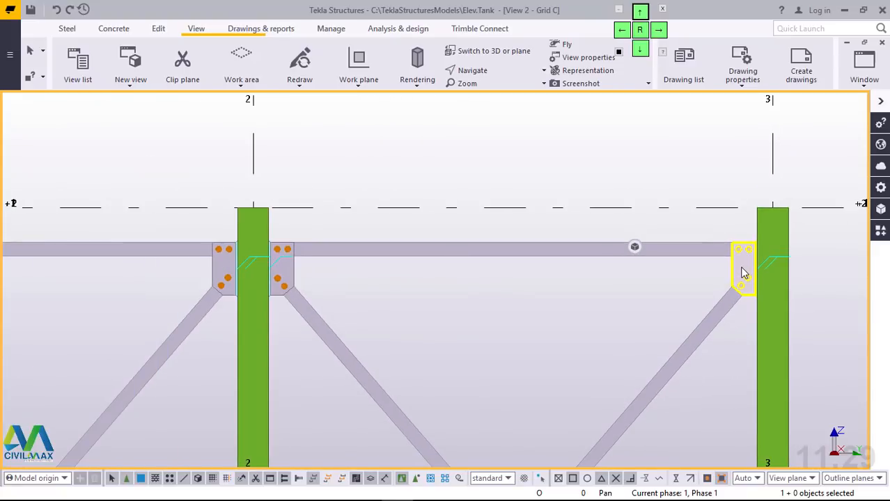
{"action": "scroll", "coordinate": [519, 188], "scroll_direction": "down", "scroll_amount": 5}
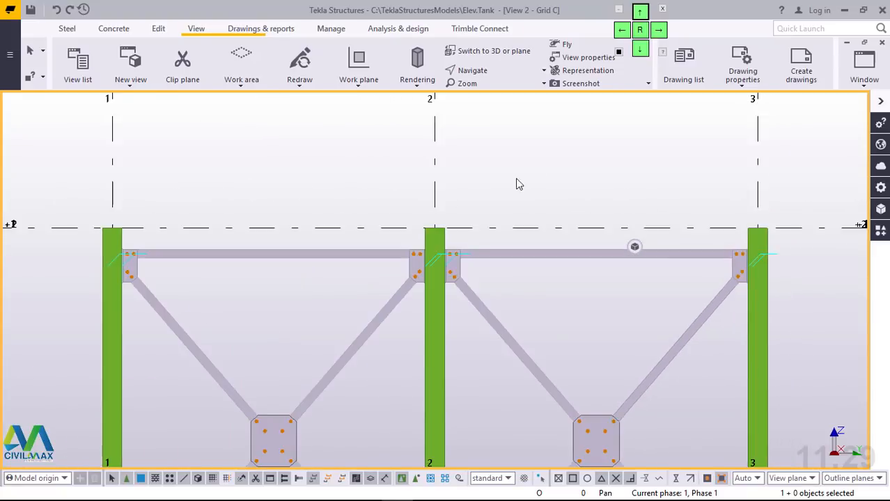
Step: Inspect the central gussets and the mid-height and base brace connections in both bays of the grid C elevation
{"action": "scroll", "coordinate": [550, 305], "scroll_direction": "up", "scroll_amount": 2}
{"action": "scroll", "coordinate": [542, 307], "scroll_direction": "up", "scroll_amount": 3}
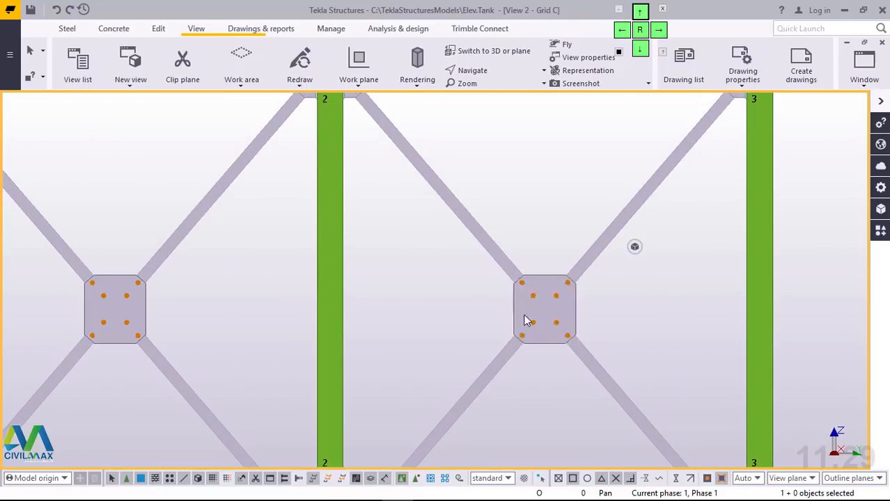
{"action": "scroll", "coordinate": [537, 311], "scroll_direction": "down", "scroll_amount": 5}
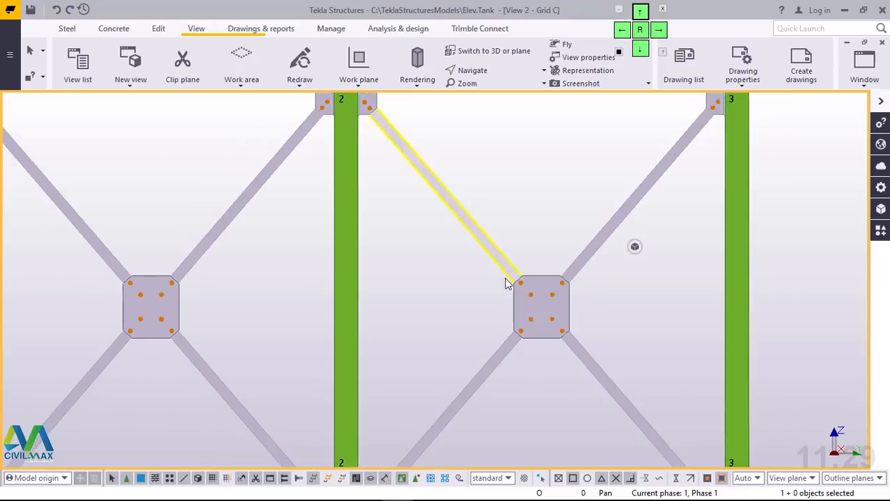
{"action": "scroll", "coordinate": [557, 315], "scroll_direction": "up", "scroll_amount": 3}
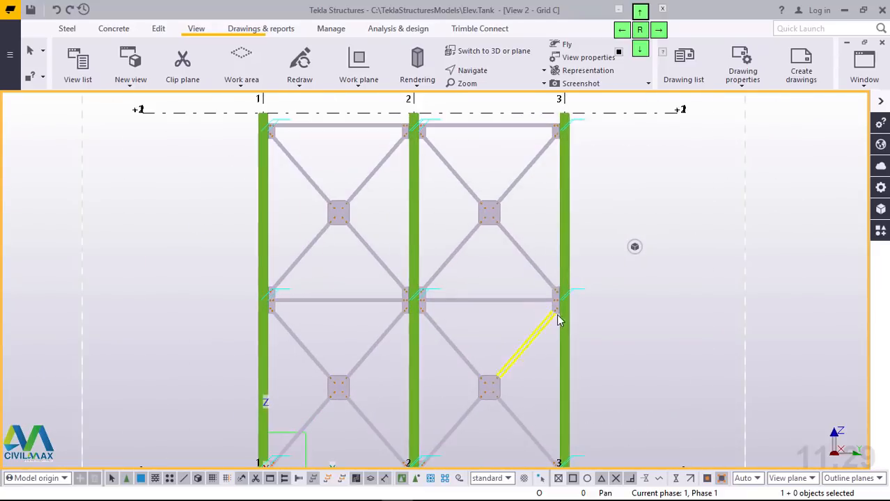
{"action": "scroll", "coordinate": [557, 306], "scroll_direction": "down", "scroll_amount": 4}
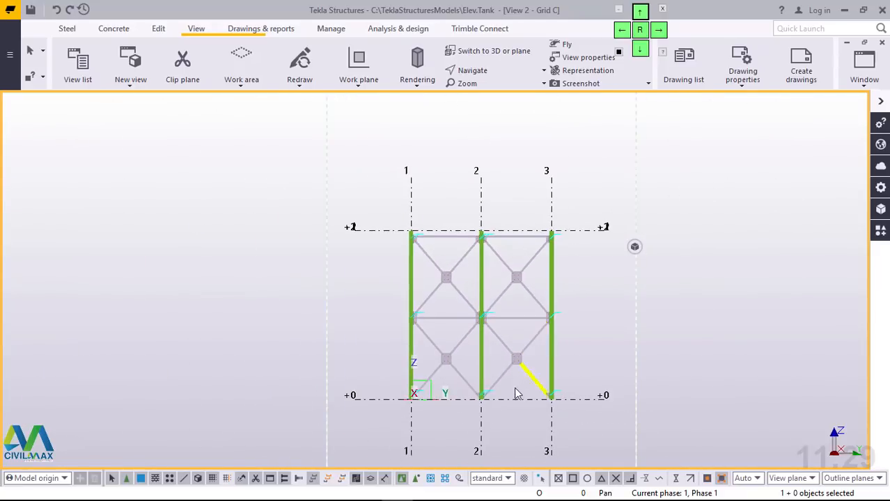
{"action": "scroll", "coordinate": [491, 387], "scroll_direction": "up", "scroll_amount": 5}
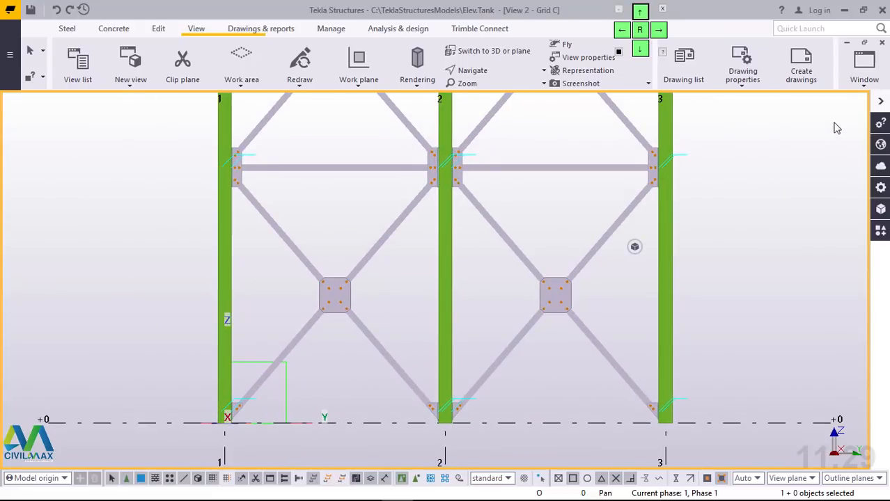
Step: Return to the 3D view and select the entire braced frame with all its columns, braces and connections
{"action": "left_click", "coordinate": [865, 70]}
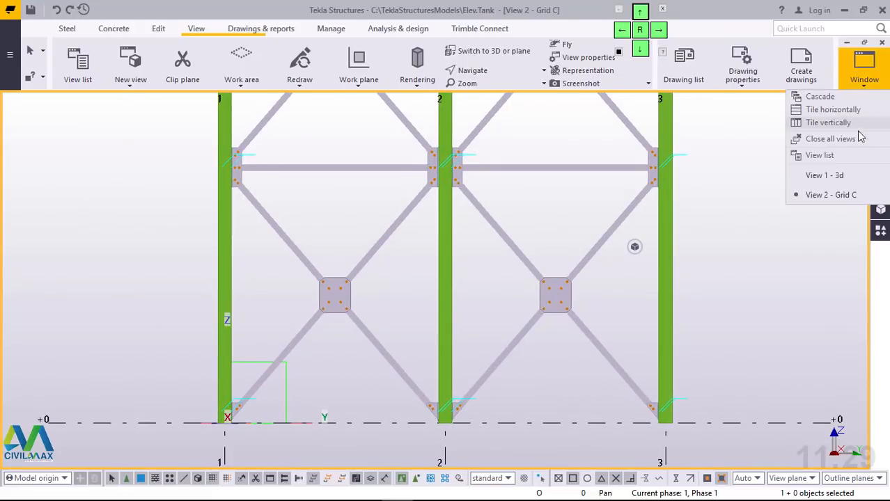
{"action": "left_click", "coordinate": [829, 177]}
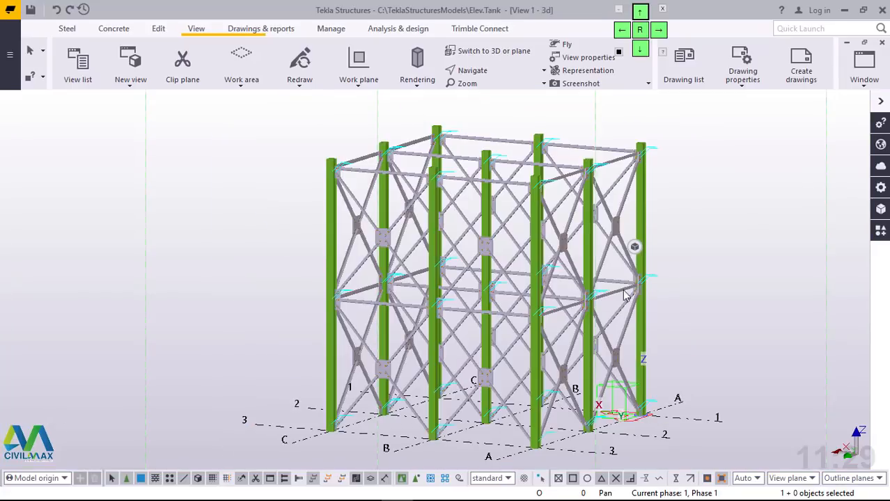
{"action": "middle_click_drag", "start_coordinate": [569, 272], "coordinate": [538, 289], "text": "ctrl"}
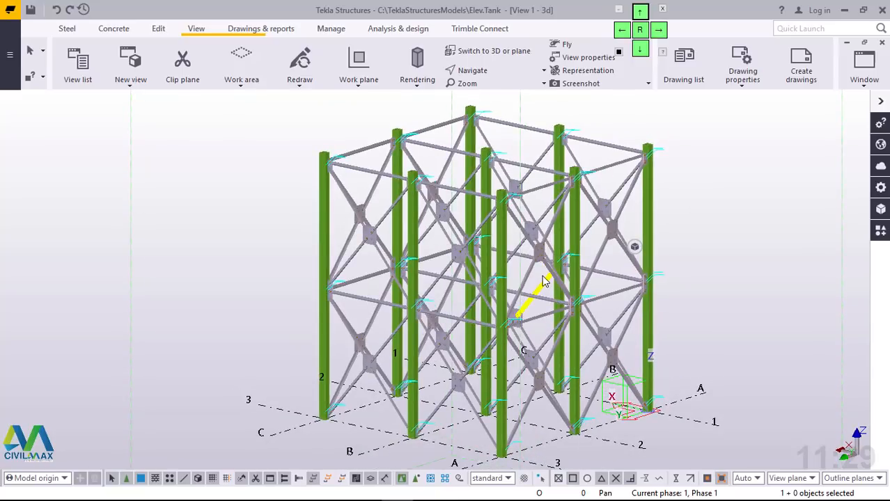
{"action": "scroll", "coordinate": [486, 332], "scroll_direction": "down", "scroll_amount": 2}
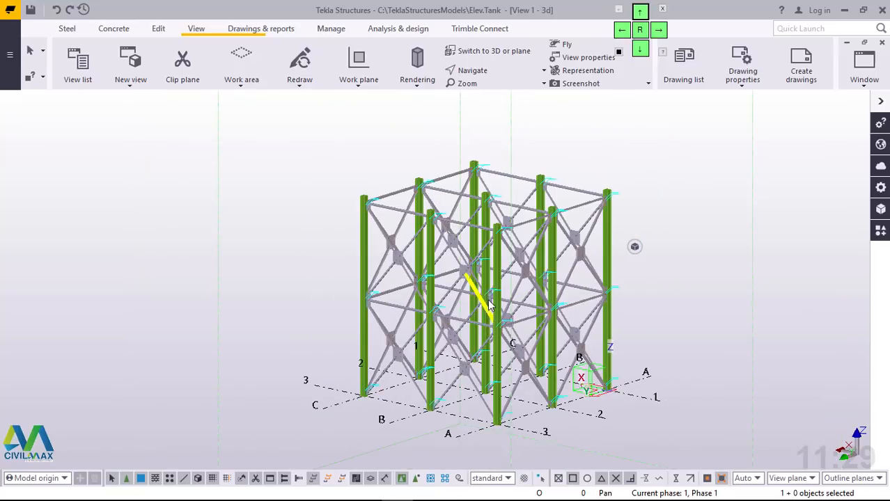
{"action": "middle_click_drag", "start_coordinate": [488, 295], "coordinate": [542, 275], "text": "ctrl"}
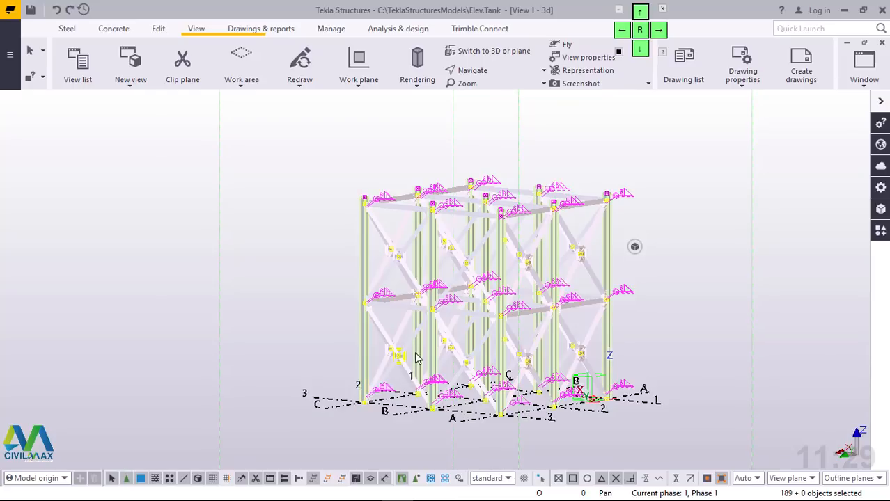
{"action": "scroll", "coordinate": [417, 361], "scroll_direction": "up", "scroll_amount": 4}
{"action": "scroll", "coordinate": [439, 366], "scroll_direction": "down", "scroll_amount": 2}
{"action": "scroll", "coordinate": [439, 366], "scroll_direction": "down", "scroll_amount": 3}
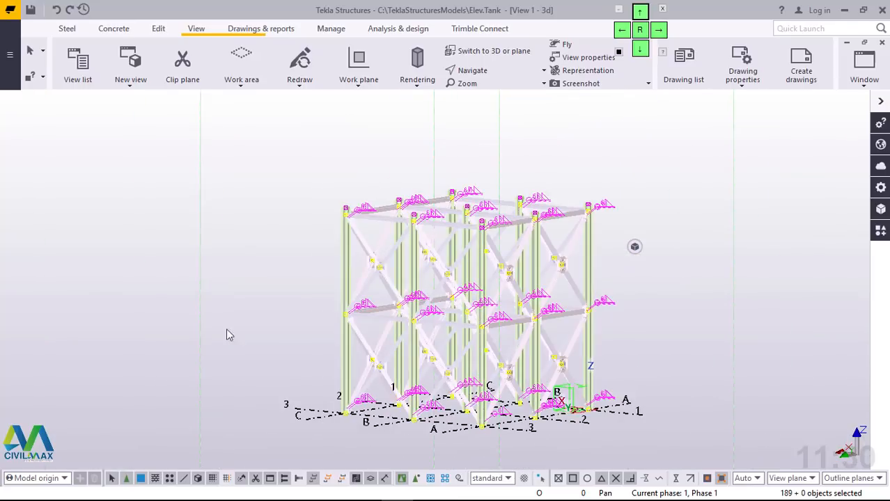
Step: Remove the grid from the selection, keeping the frame's members and connections selected
{"action": "scroll", "coordinate": [692, 282], "scroll_direction": "up", "scroll_amount": 3}
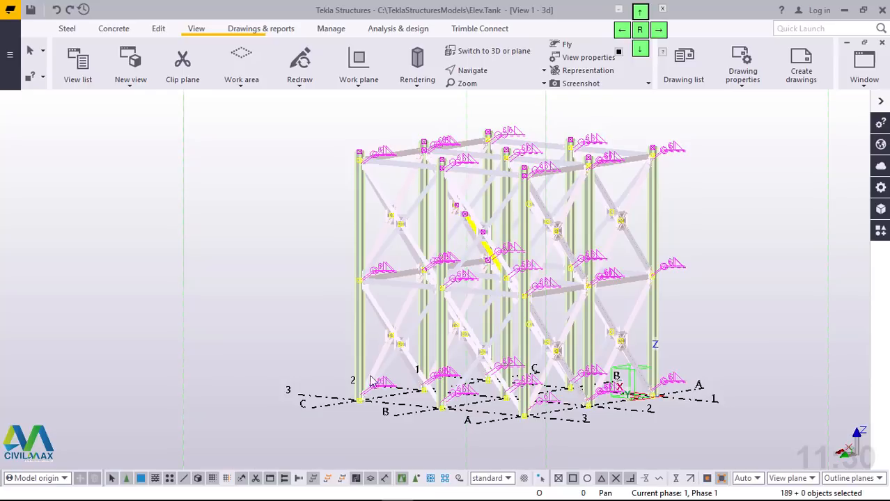
{"action": "scroll", "coordinate": [347, 395], "scroll_direction": "up", "scroll_amount": 4}
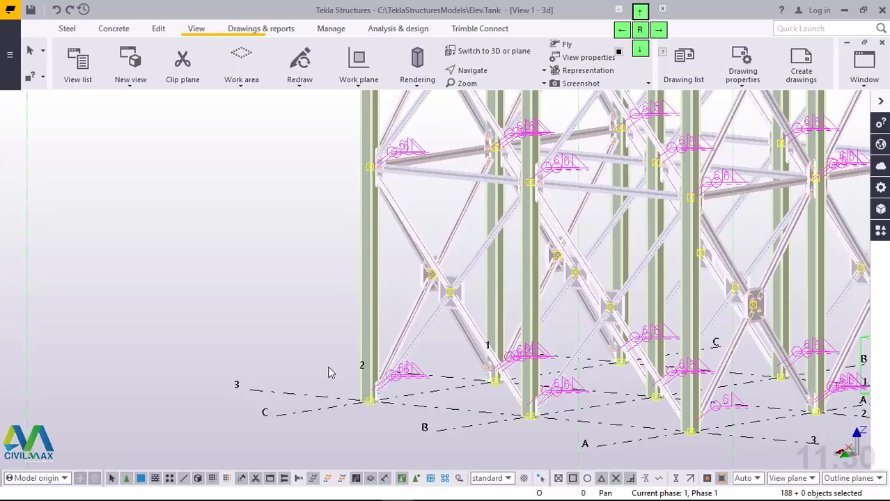
{"action": "scroll", "coordinate": [334, 373], "scroll_direction": "down", "scroll_amount": 8}
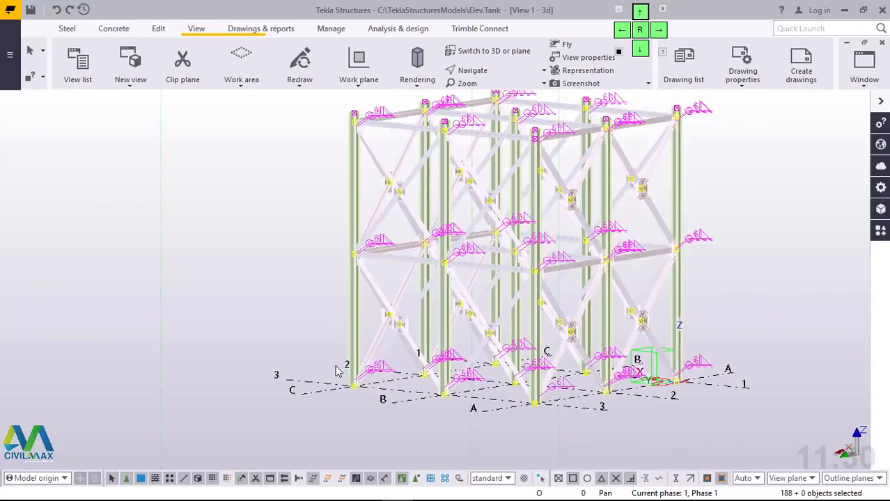
{"action": "scroll", "coordinate": [391, 318], "scroll_direction": "up", "scroll_amount": 2}
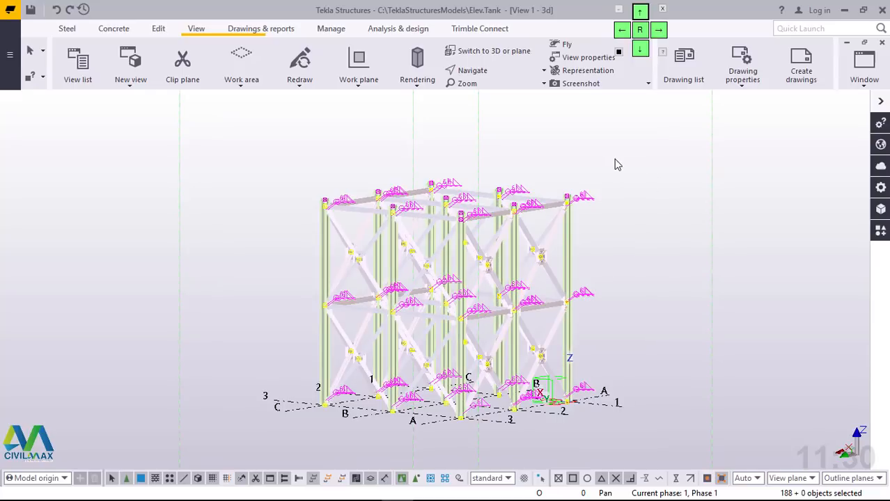
Step: Set up a linear copy of the selected frame with a dZ of 6000 and 3 copies
{"action": "middle_click_drag", "start_coordinate": [533, 294], "coordinate": [542, 347], "text": "ctrl"}
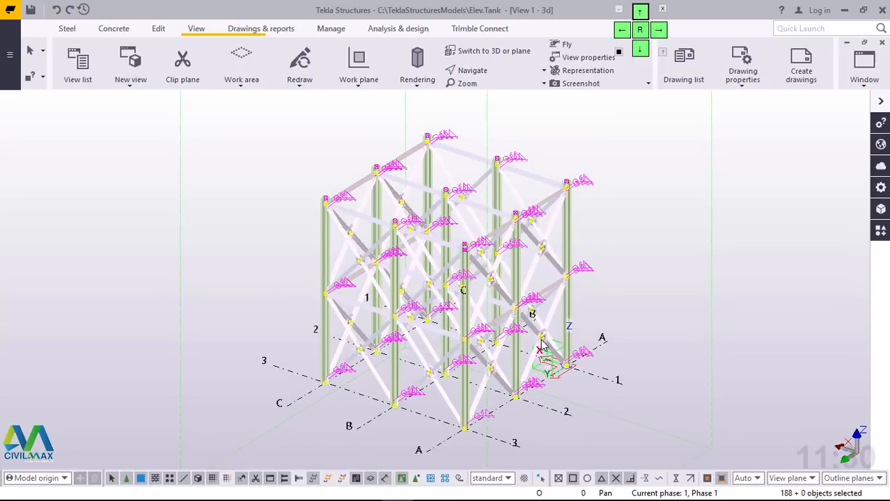
{"action": "scroll", "coordinate": [542, 346], "scroll_direction": "down", "scroll_amount": 4}
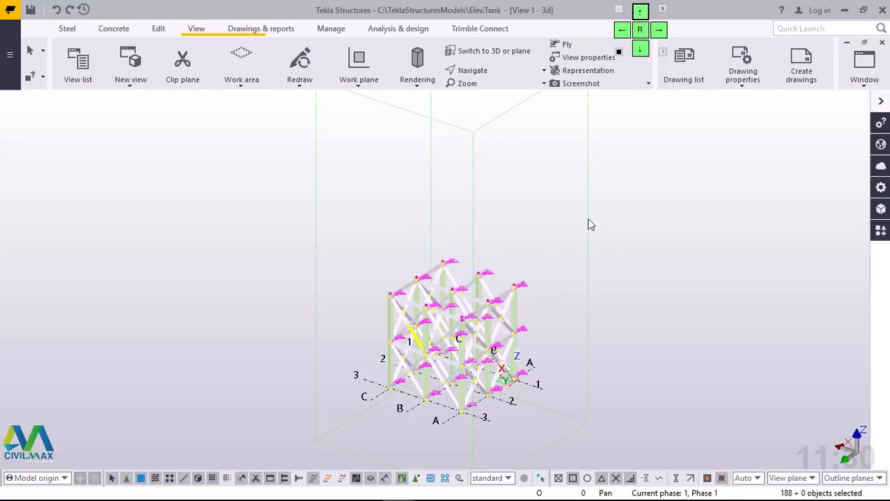
{"action": "right_click", "coordinate": [550, 147]}
{"action": "mouse_move", "coordinate": [626, 192]}
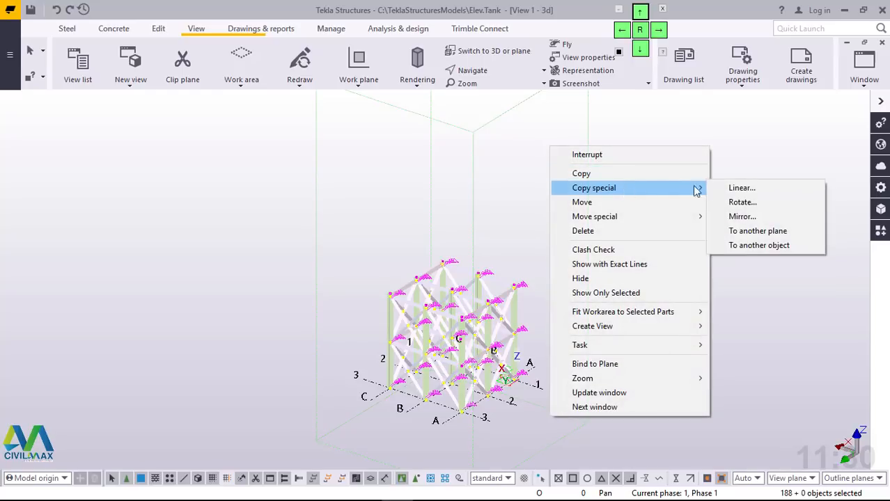
{"action": "left_click", "coordinate": [740, 188]}
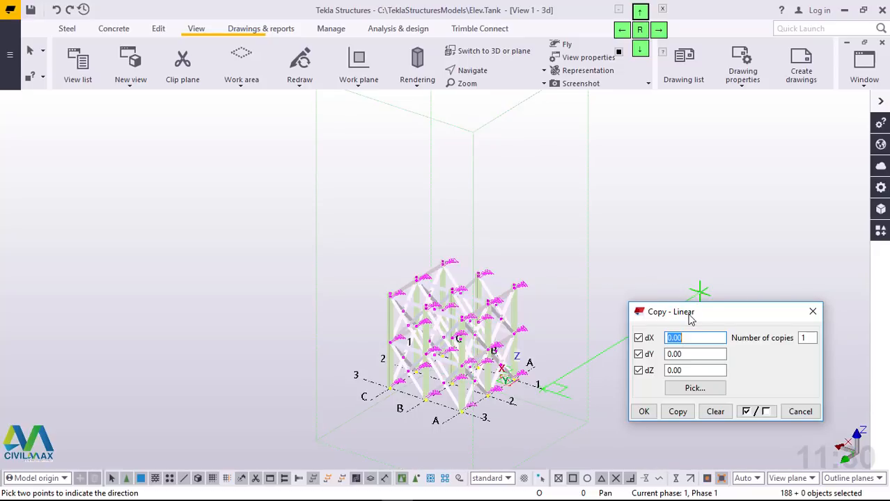
{"action": "left_click_drag", "start_coordinate": [693, 318], "coordinate": [671, 256]}
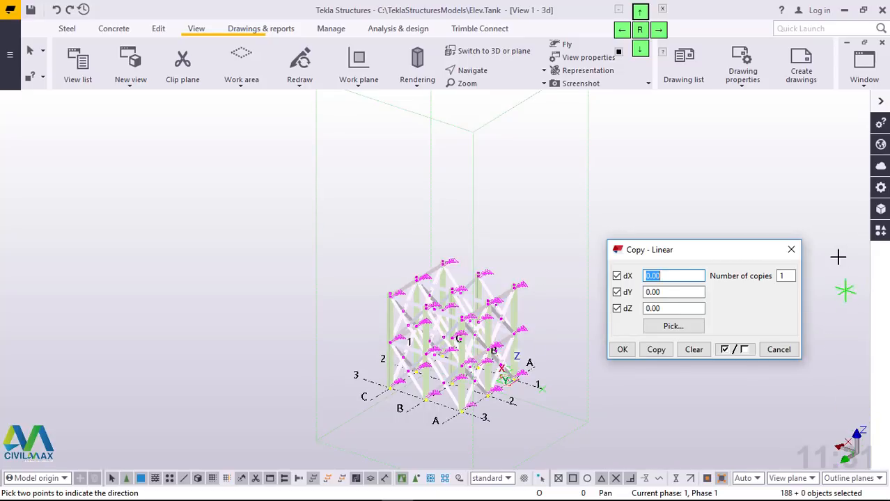
{"action": "left_click_drag", "start_coordinate": [668, 308], "coordinate": [637, 311]}
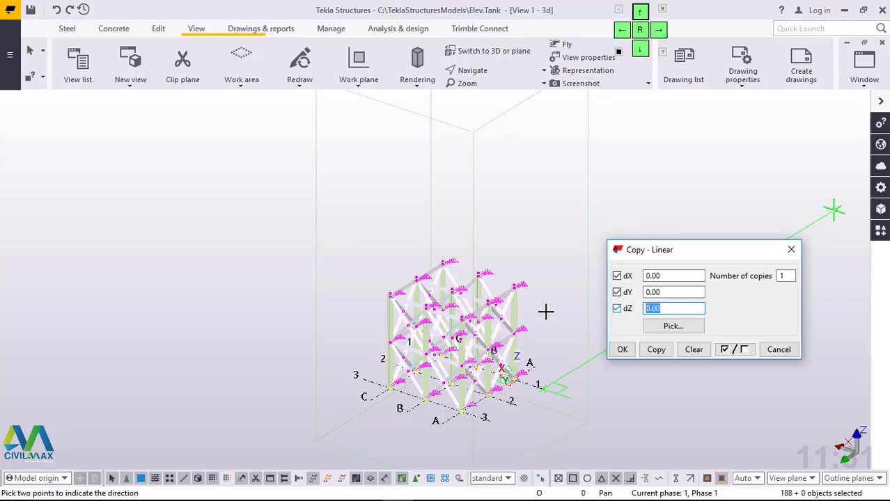
{"action": "scroll", "coordinate": [399, 347], "scroll_direction": "up", "scroll_amount": 1}
{"action": "scroll", "coordinate": [399, 346], "scroll_direction": "up", "scroll_amount": 1}
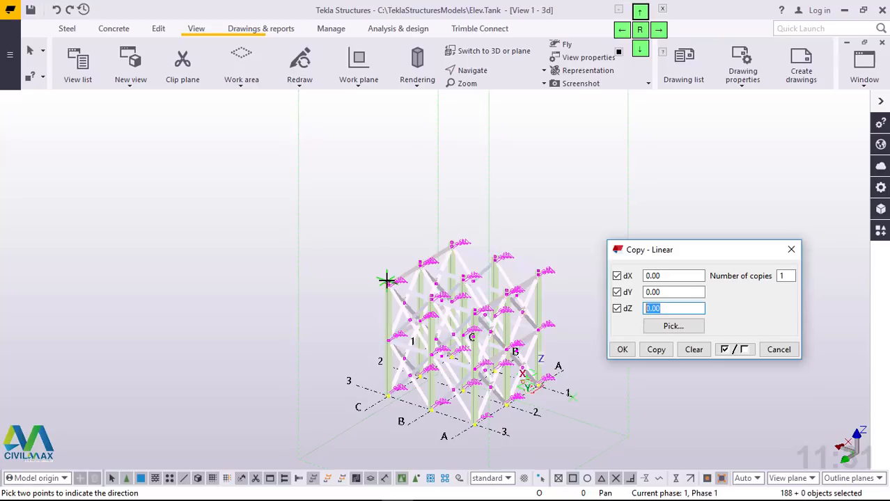
{"action": "scroll", "coordinate": [388, 276], "scroll_direction": "up", "scroll_amount": 3}
{"action": "scroll", "coordinate": [583, 300], "scroll_direction": "down", "scroll_amount": 2}
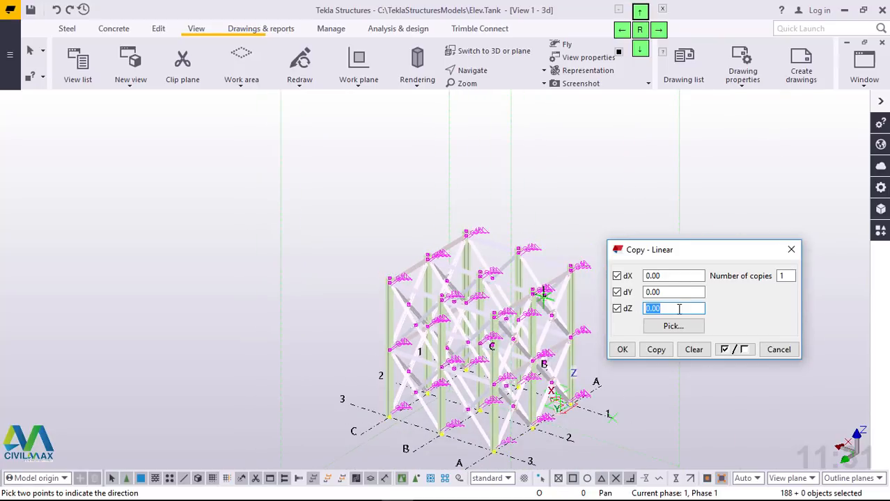
{"action": "type", "text": "6000"}
{"action": "left_click", "coordinate": [785, 276]}
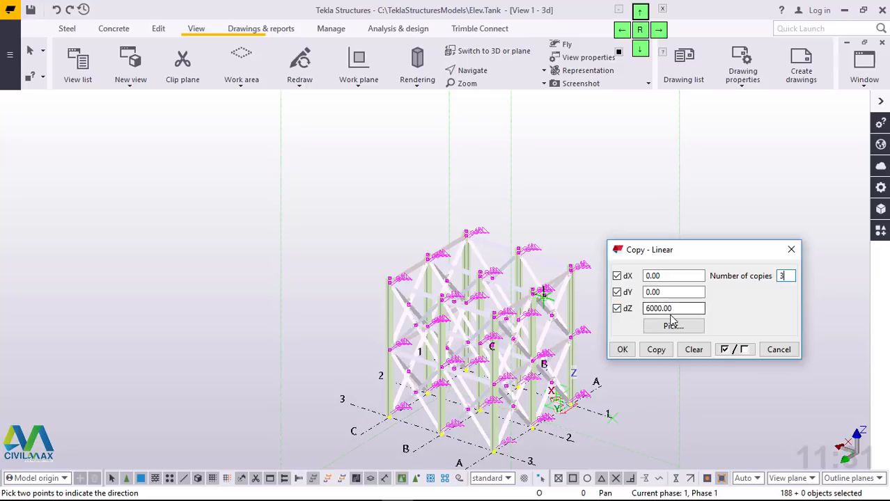
Step: Create the vertical copies of the frame and expand the work area to include the new objects
{"action": "left_click", "coordinate": [656, 351]}
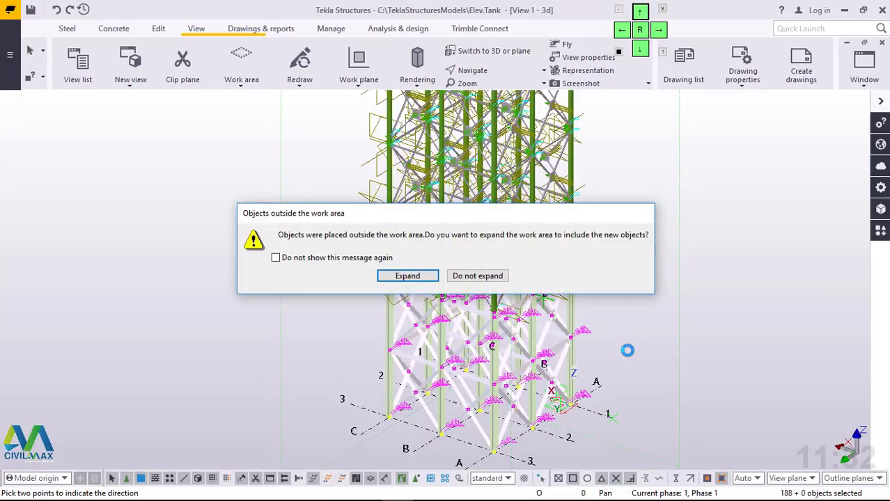
{"action": "left_click", "coordinate": [407, 276]}
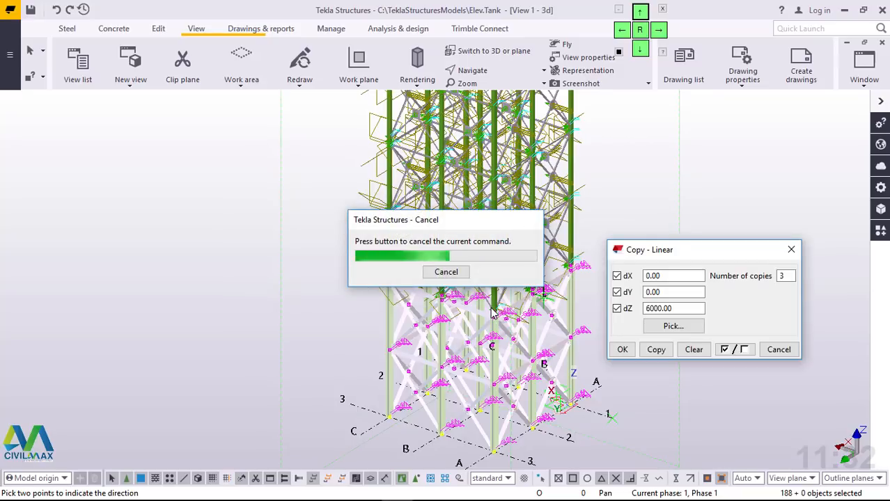
{"action": "right_click", "coordinate": [611, 172]}
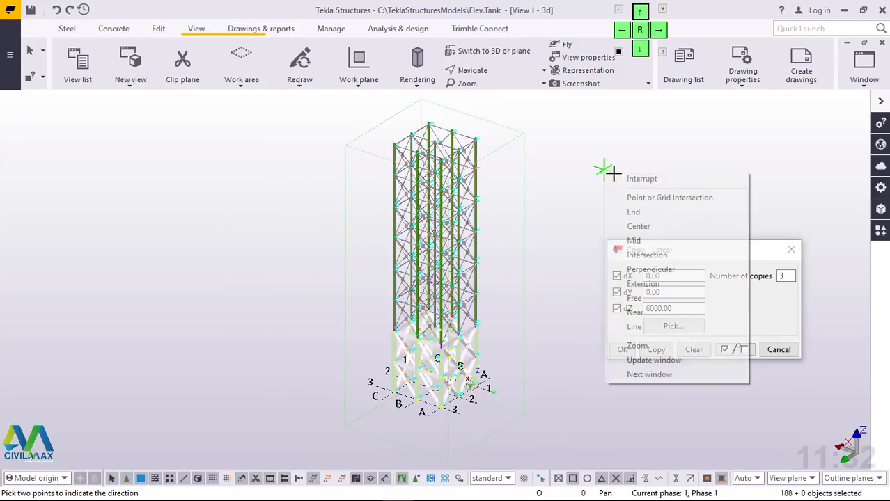
Step: End the linear copy command, close its dialog and clear the frame selection
{"action": "left_click", "coordinate": [627, 180]}
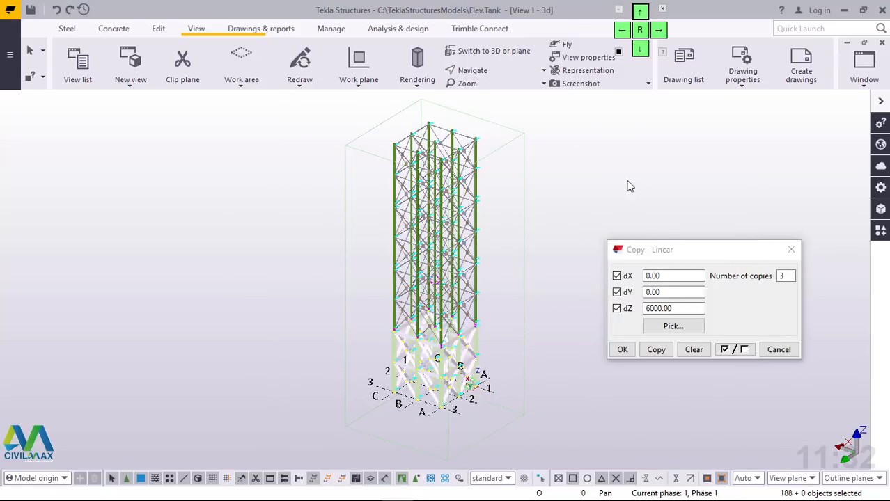
{"action": "left_click", "coordinate": [621, 349]}
{"action": "left_click", "coordinate": [449, 376]}
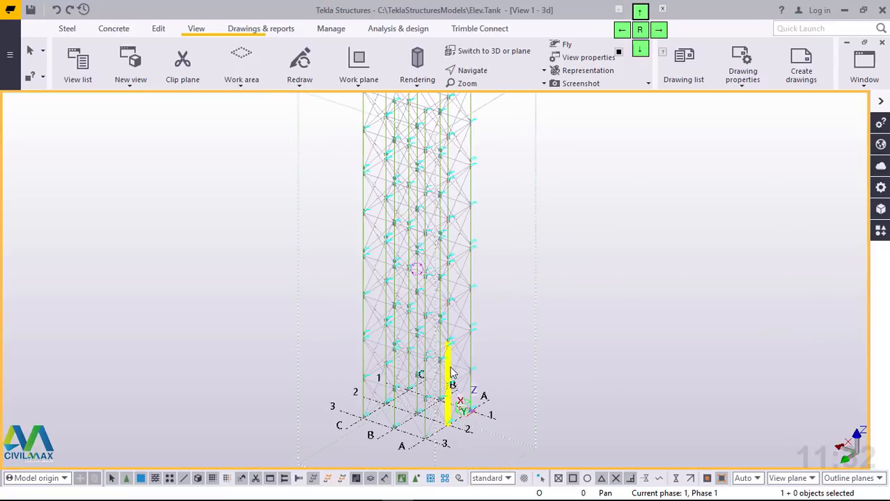
Step: Check the stacked frame's bracing joints in 3D and switch to the Grid C elevation view
{"action": "scroll", "coordinate": [388, 414], "scroll_direction": "up", "scroll_amount": 2}
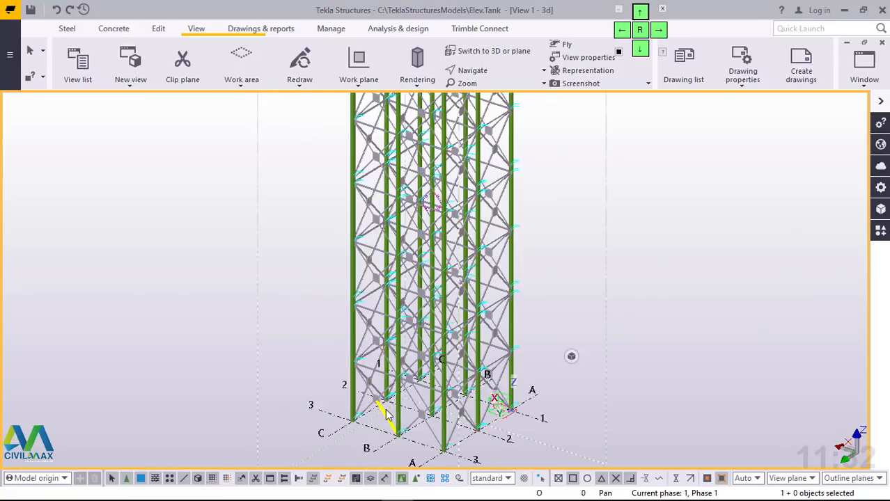
{"action": "scroll", "coordinate": [387, 414], "scroll_direction": "up", "scroll_amount": 4}
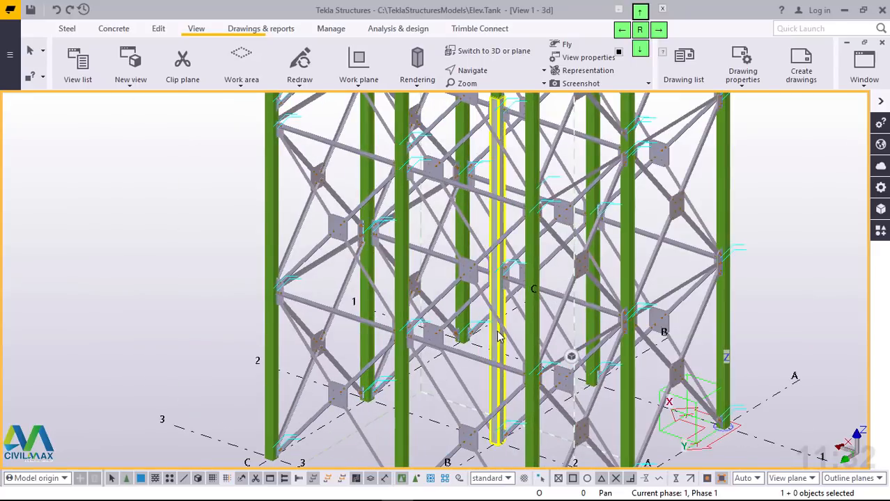
{"action": "scroll", "coordinate": [498, 337], "scroll_direction": "down", "scroll_amount": 5}
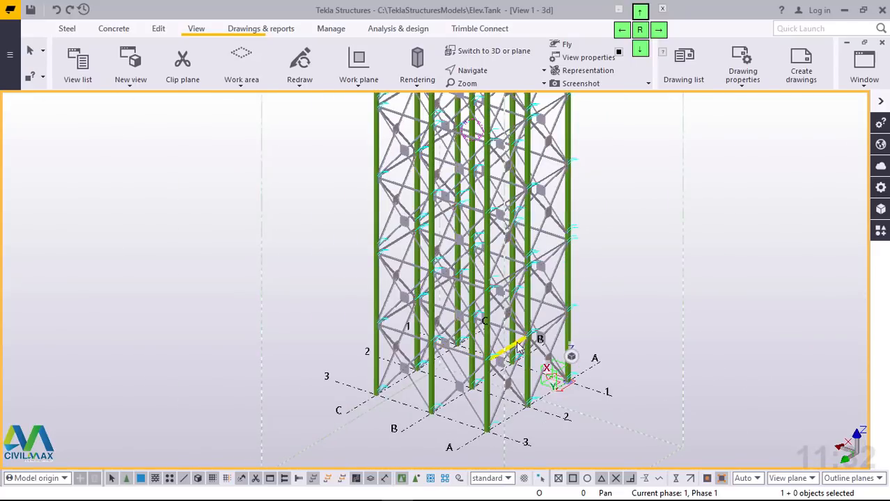
{"action": "mouse_move", "coordinate": [522, 358]}
{"action": "middle_mouse_down", "text": "ctrl"}
{"action": "mouse_move", "coordinate": [456, 367]}
{"action": "mouse_move", "coordinate": [456, 353]}
{"action": "mouse_move", "coordinate": [301, 355]}
{"action": "mouse_move", "coordinate": [279, 327]}
{"action": "mouse_move", "coordinate": [335, 322]}
{"action": "middle_mouse_up", "text": "ctrl"}
{"action": "scroll", "coordinate": [500, 352], "scroll_direction": "up", "scroll_amount": 6}
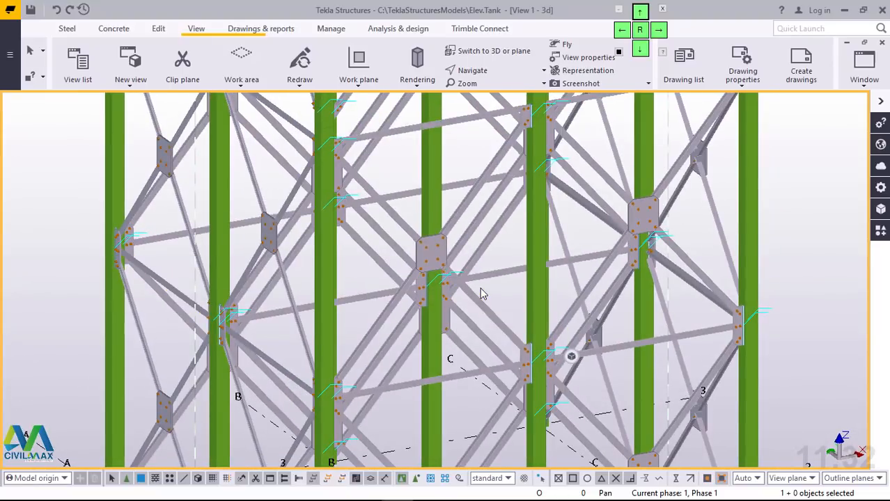
{"action": "scroll", "coordinate": [480, 288], "scroll_direction": "up", "scroll_amount": 3}
{"action": "left_click", "coordinate": [77, 70]}
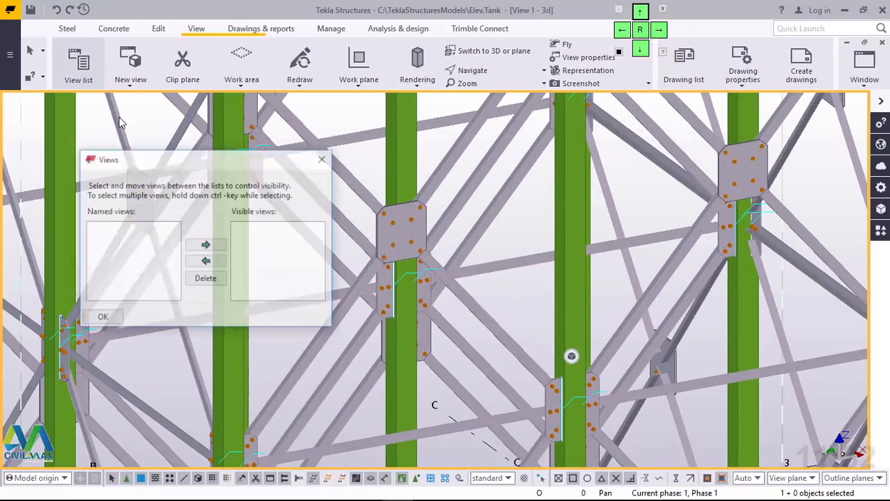
{"action": "left_click", "coordinate": [249, 238]}
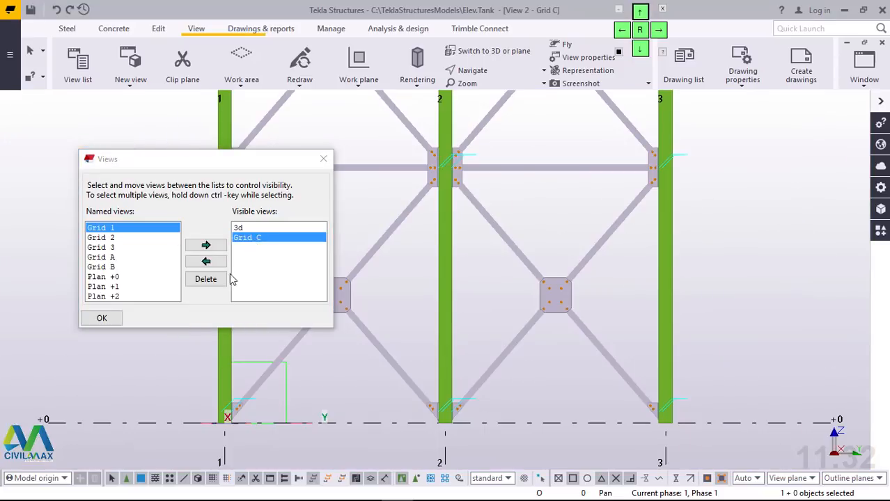
{"action": "left_click", "coordinate": [102, 317]}
Step: Redraw the Grid C view to clear the leftover temporary weld and connection lines around the columns
{"action": "scroll", "coordinate": [488, 306], "scroll_direction": "down", "scroll_amount": 2}
{"action": "scroll", "coordinate": [516, 349], "scroll_direction": "down", "scroll_amount": 3}
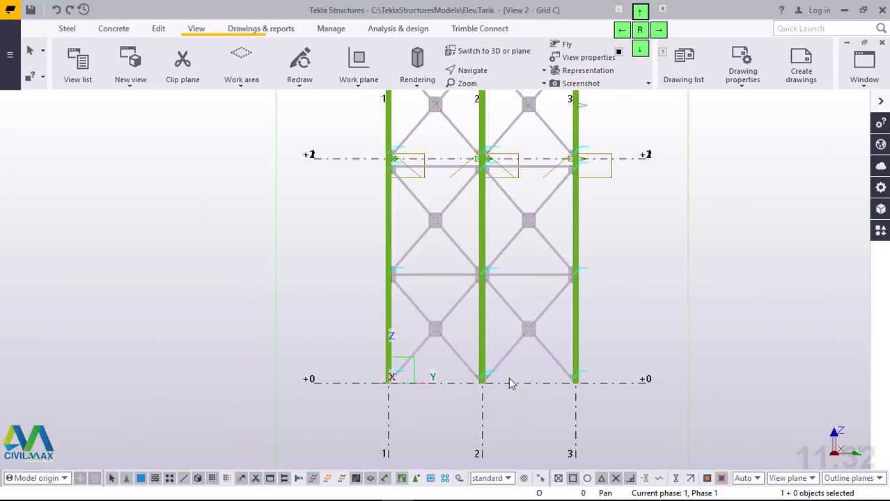
{"action": "scroll", "coordinate": [538, 178], "scroll_direction": "up", "scroll_amount": 3}
{"action": "scroll", "coordinate": [538, 183], "scroll_direction": "up", "scroll_amount": 2}
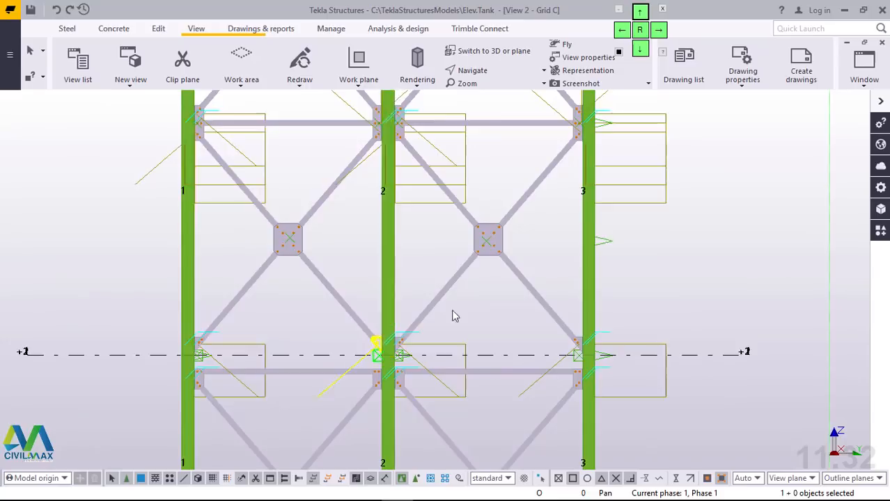
{"action": "scroll", "coordinate": [603, 279], "scroll_direction": "up", "scroll_amount": 2}
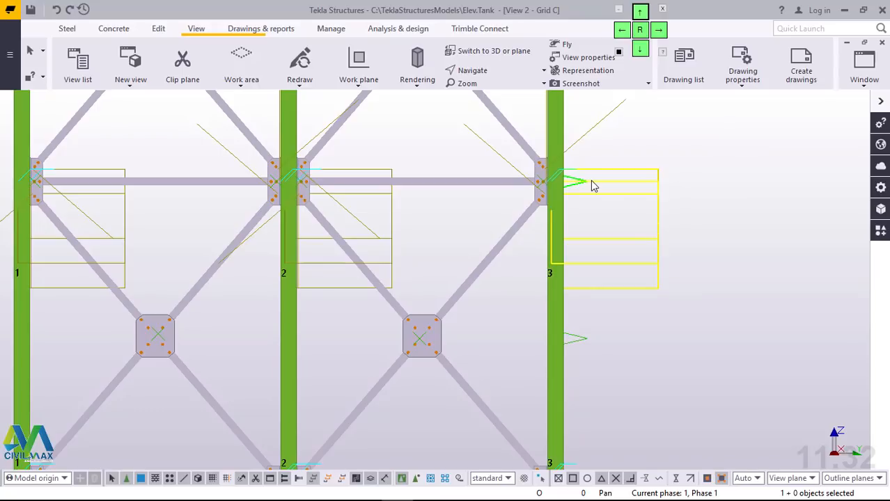
{"action": "right_click", "coordinate": [700, 152]}
{"action": "left_click", "coordinate": [761, 227]}
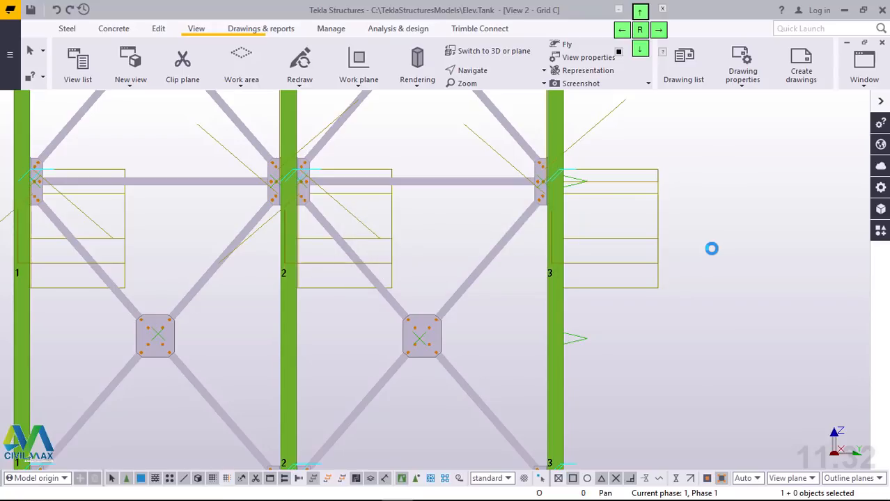
{"action": "left_click", "coordinate": [656, 185]}
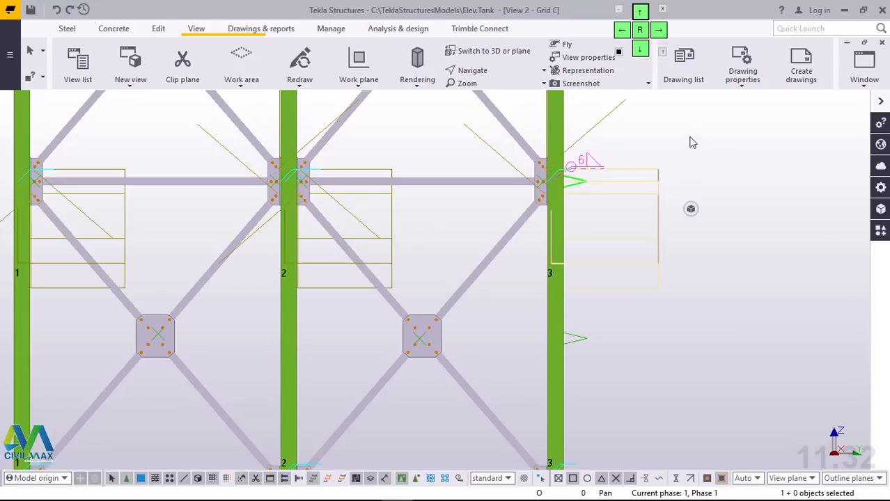
{"action": "right_click", "coordinate": [692, 139]}
{"action": "left_click", "coordinate": [681, 252]}
{"action": "right_click", "coordinate": [680, 253]}
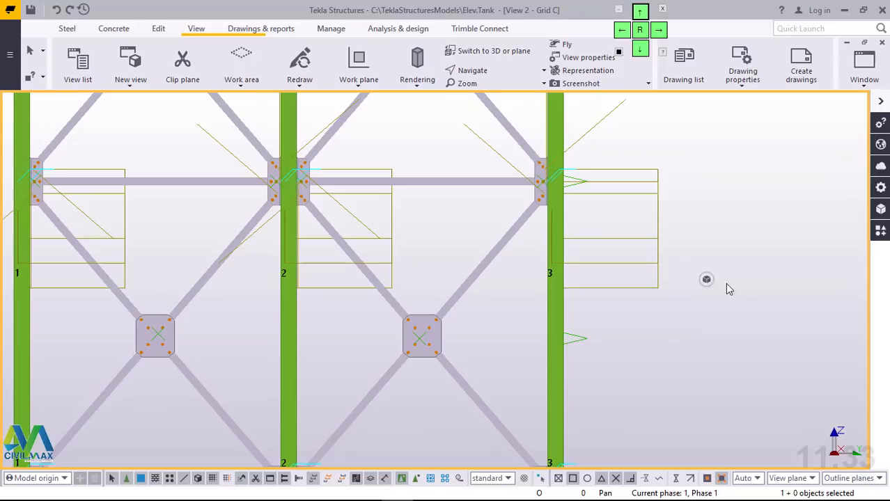
{"action": "left_click", "coordinate": [728, 329]}
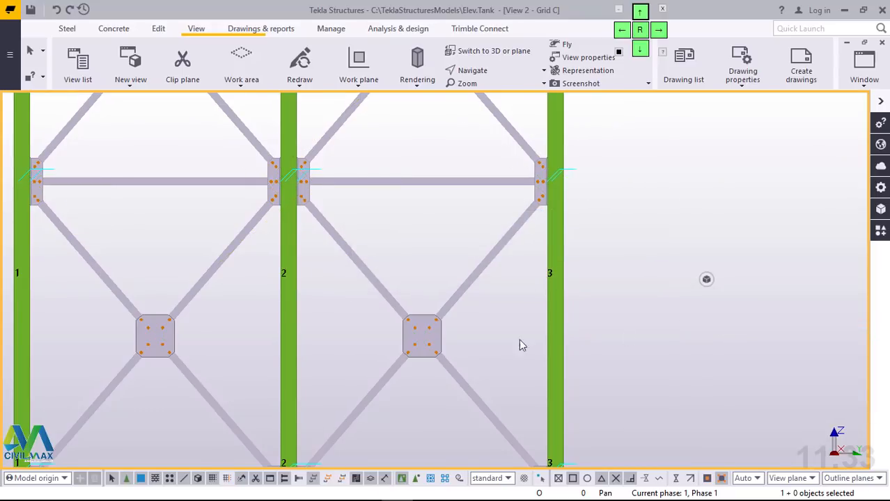
Step: Fit the work area of the Grid C view to the entire model
{"action": "scroll", "coordinate": [437, 359], "scroll_direction": "down", "scroll_amount": 7}
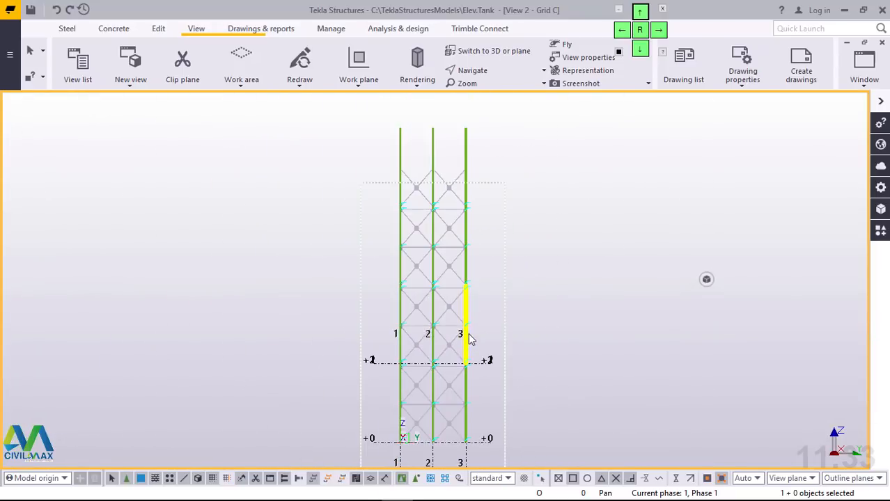
{"action": "scroll", "coordinate": [452, 173], "scroll_direction": "up", "scroll_amount": 3}
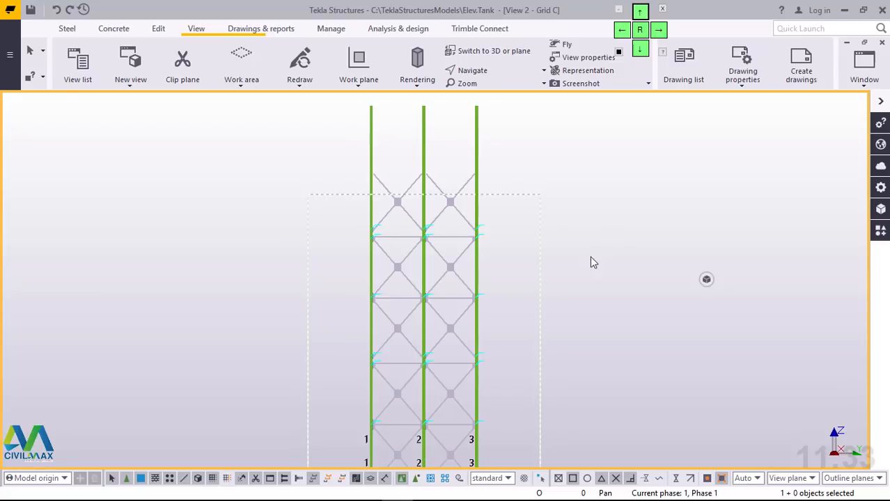
{"action": "right_click", "coordinate": [542, 262]}
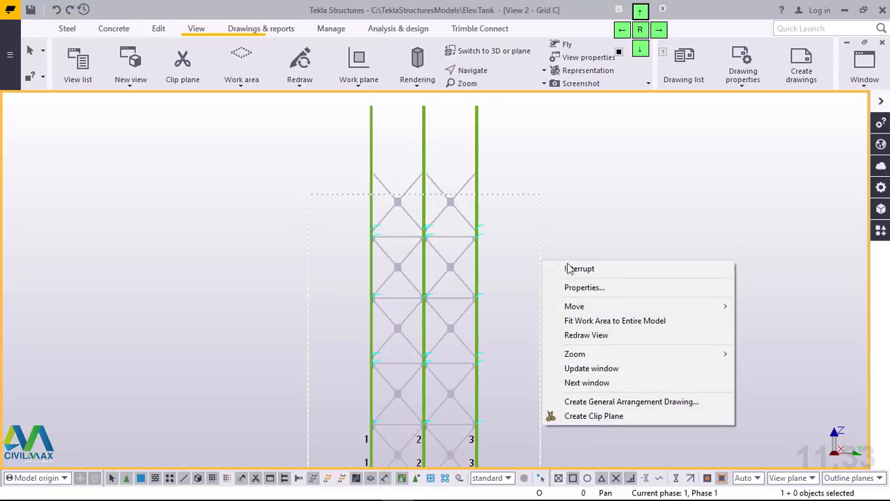
{"action": "left_click", "coordinate": [608, 323]}
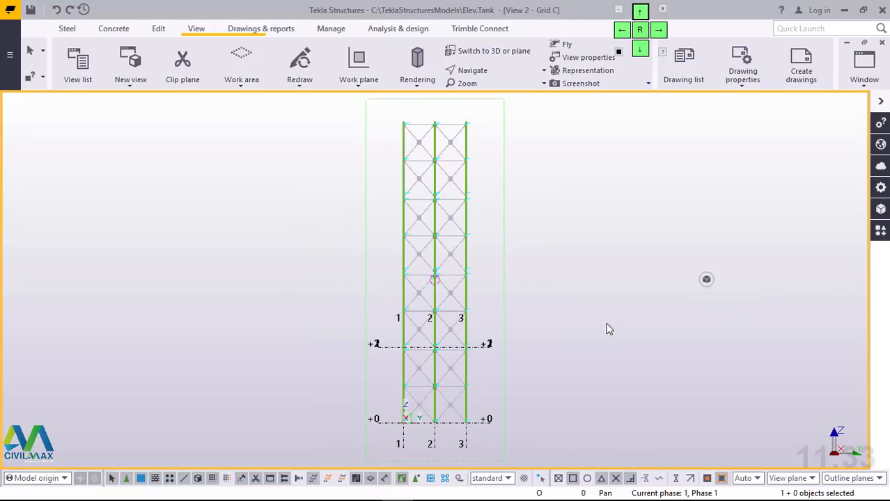
Step: Examine the gusset connections at the tower's top and the column joints between the stacked frames along Grid C
{"action": "scroll", "coordinate": [426, 132], "scroll_direction": "up", "scroll_amount": 10}
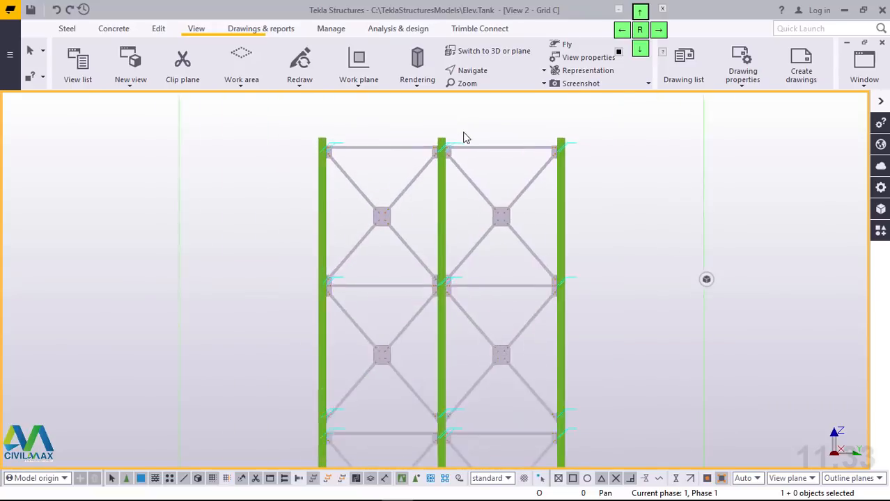
{"action": "scroll", "coordinate": [627, 160], "scroll_direction": "up", "scroll_amount": 8}
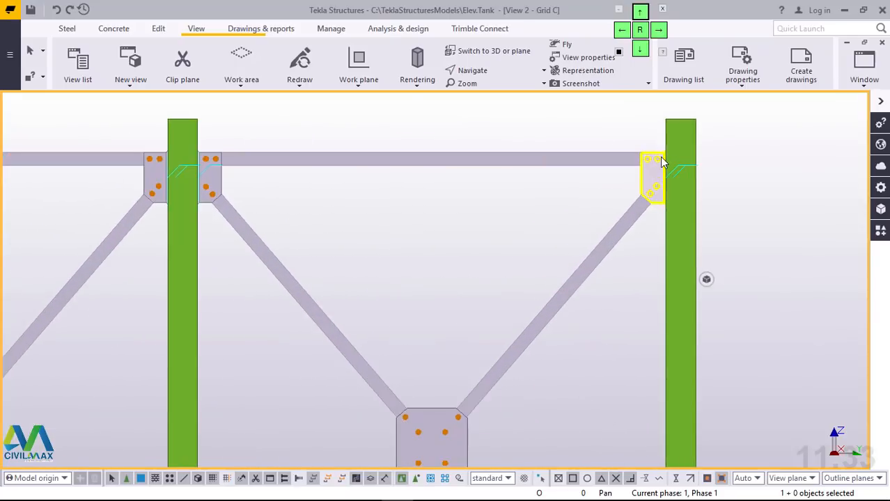
{"action": "scroll", "coordinate": [689, 166], "scroll_direction": "down", "scroll_amount": 5}
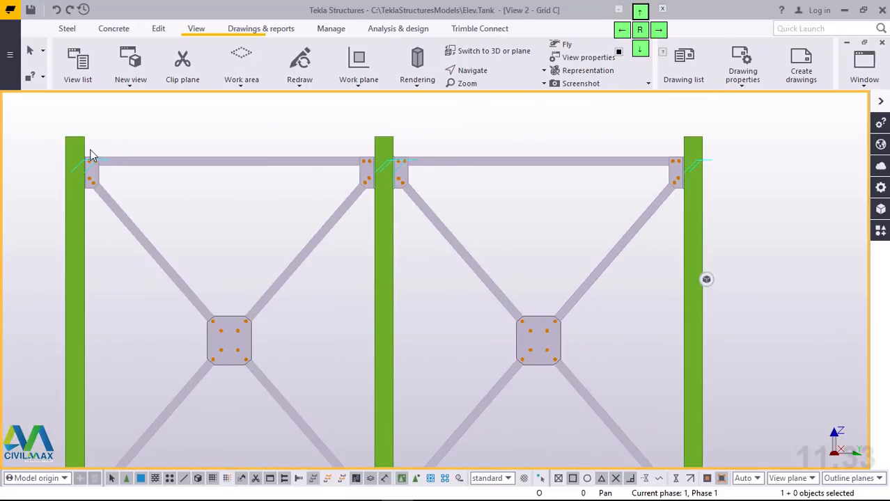
{"action": "scroll", "coordinate": [83, 155], "scroll_direction": "up", "scroll_amount": 6}
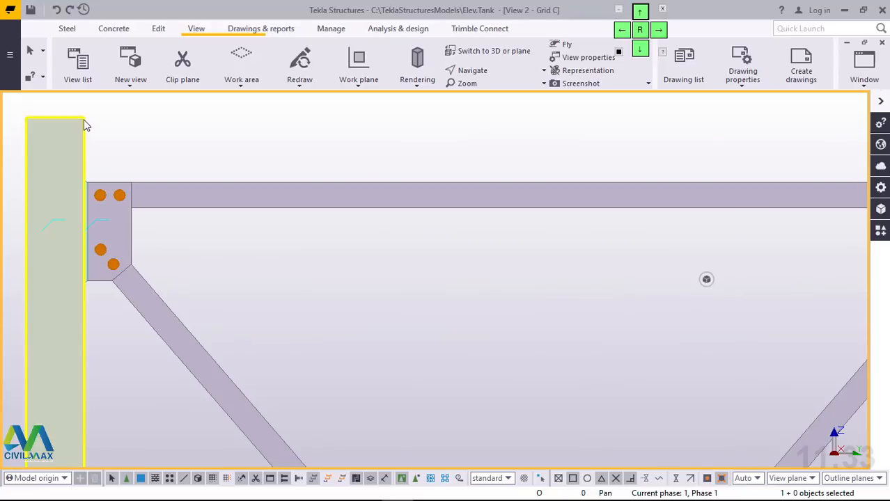
{"action": "scroll", "coordinate": [174, 157], "scroll_direction": "down", "scroll_amount": 1}
{"action": "scroll", "coordinate": [216, 142], "scroll_direction": "down", "scroll_amount": 6}
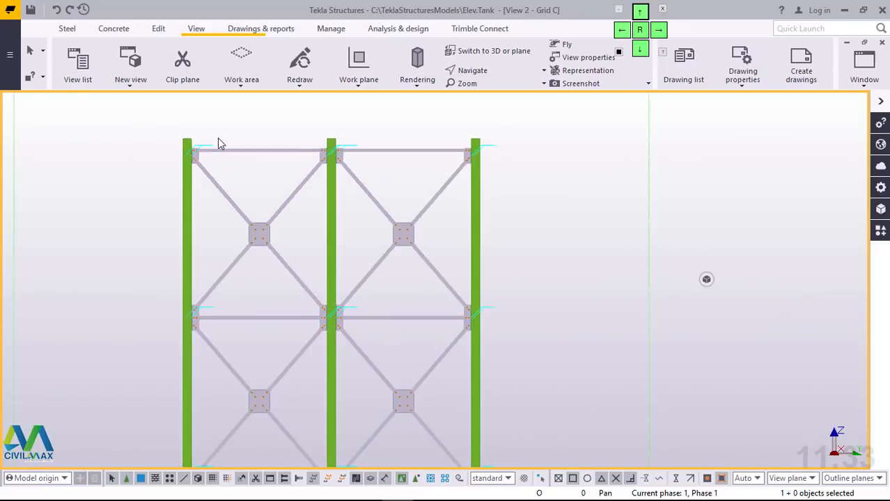
{"action": "middle_click_drag", "start_coordinate": [238, 189], "coordinate": [209, 329]}
{"action": "scroll", "coordinate": [205, 326], "scroll_direction": "up", "scroll_amount": 2}
{"action": "scroll", "coordinate": [204, 321], "scroll_direction": "up", "scroll_amount": 6}
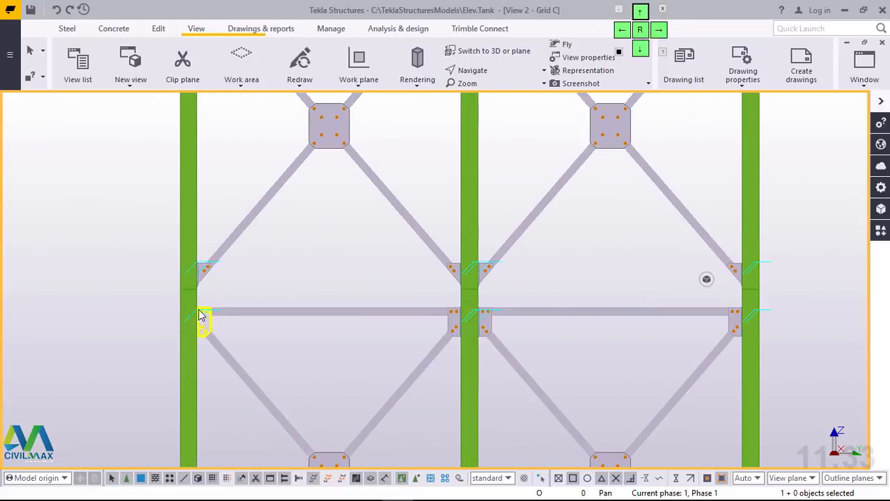
{"action": "scroll", "coordinate": [453, 282], "scroll_direction": "down", "scroll_amount": 4}
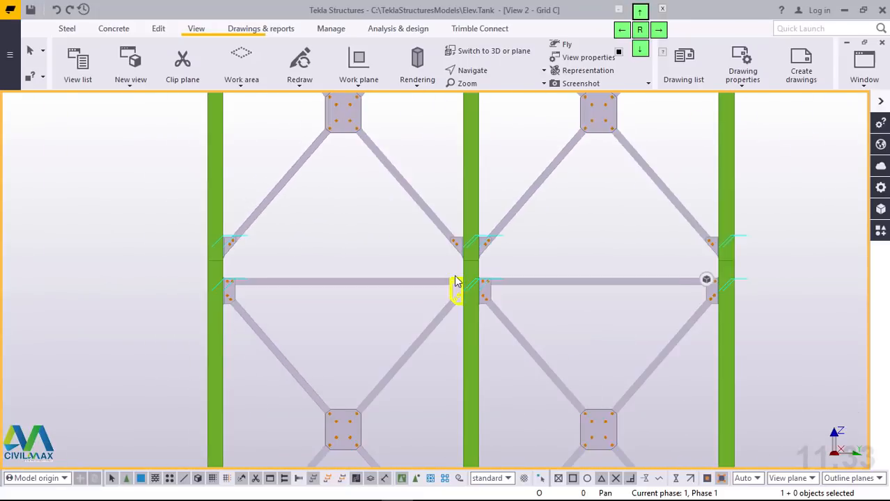
{"action": "scroll", "coordinate": [487, 259], "scroll_direction": "up", "scroll_amount": 8}
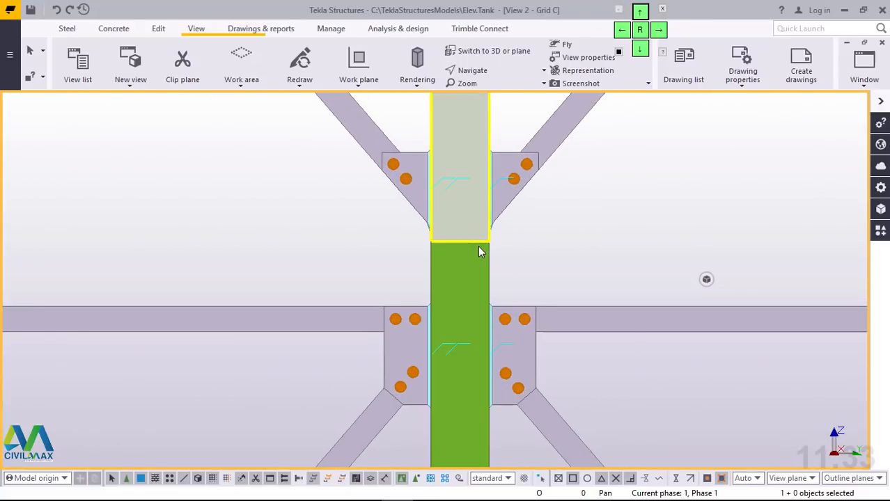
{"action": "scroll", "coordinate": [480, 238], "scroll_direction": "down", "scroll_amount": 6}
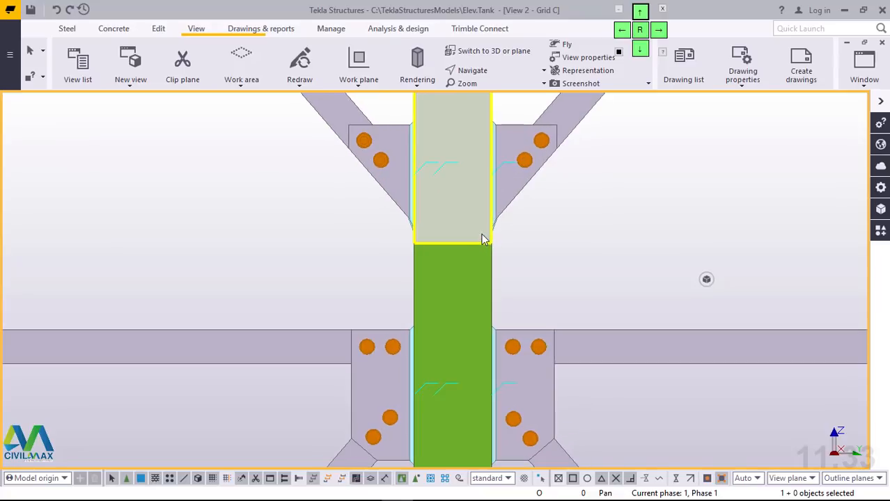
{"action": "scroll", "coordinate": [337, 318], "scroll_direction": "down", "scroll_amount": 5}
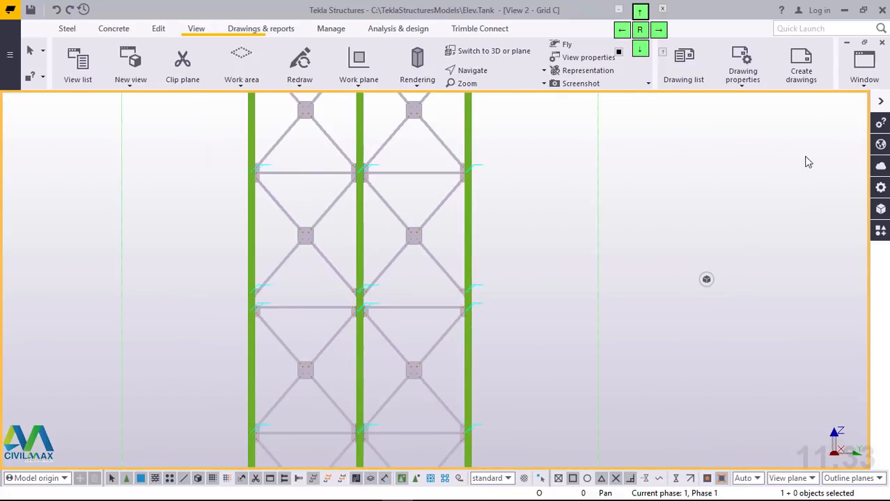
Step: Return to the 3D view and, at a joint between two stacked column segments, open the applications and components catalog
{"action": "left_click", "coordinate": [864, 75]}
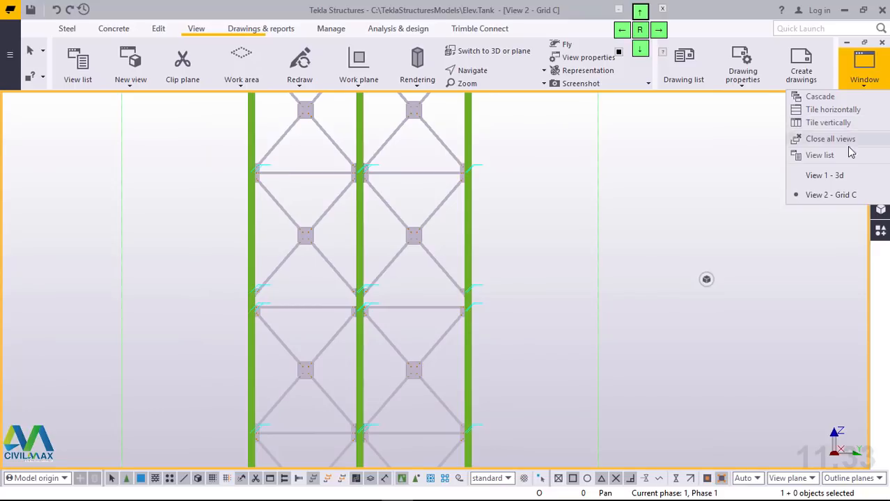
{"action": "left_click", "coordinate": [828, 177]}
{"action": "scroll", "coordinate": [394, 331], "scroll_direction": "down", "scroll_amount": 5}
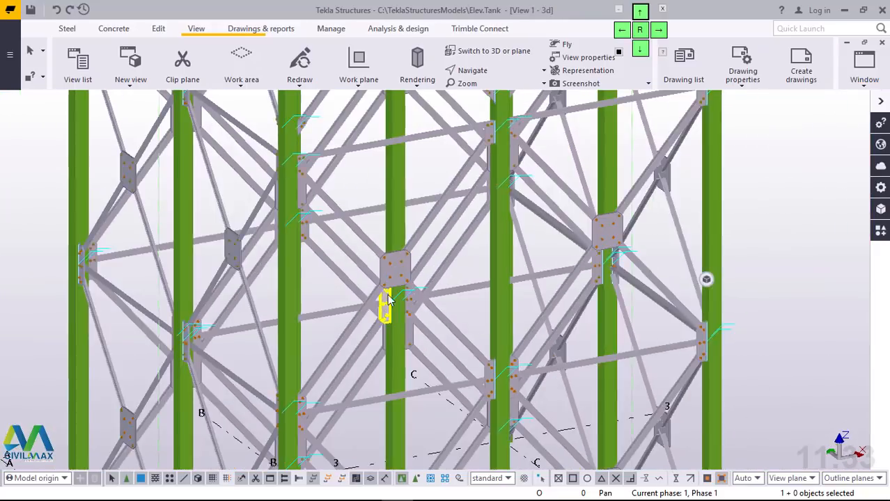
{"action": "middle_click_drag", "start_coordinate": [358, 340], "coordinate": [443, 413], "text": "ctrl"}
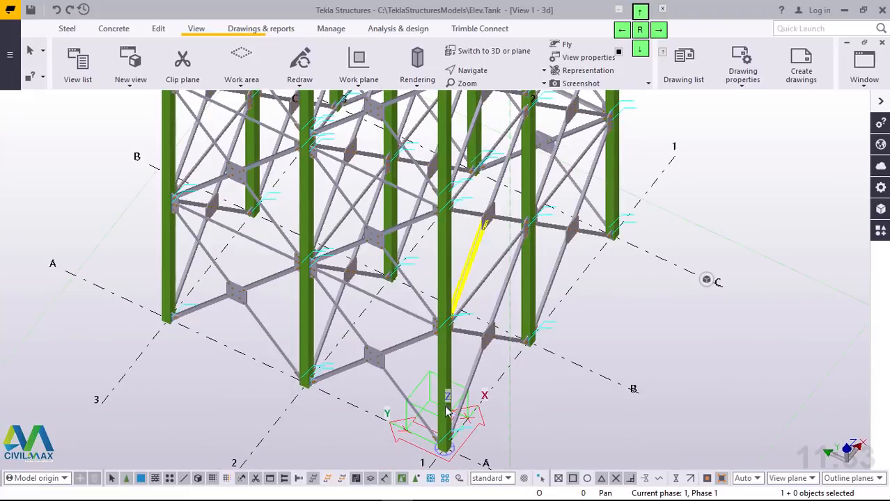
{"action": "scroll", "coordinate": [440, 415], "scroll_direction": "down", "scroll_amount": 6}
{"action": "scroll", "coordinate": [276, 360], "scroll_direction": "up", "scroll_amount": 8}
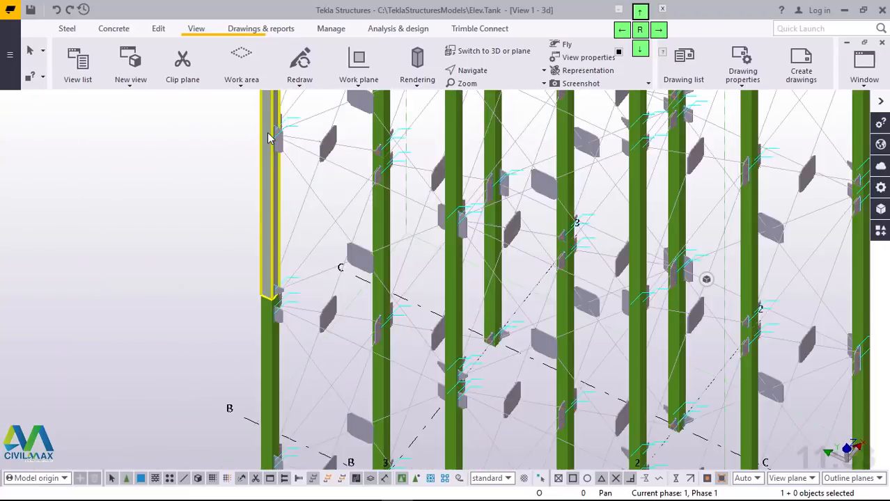
{"action": "scroll", "coordinate": [276, 360], "scroll_direction": "up", "scroll_amount": 6}
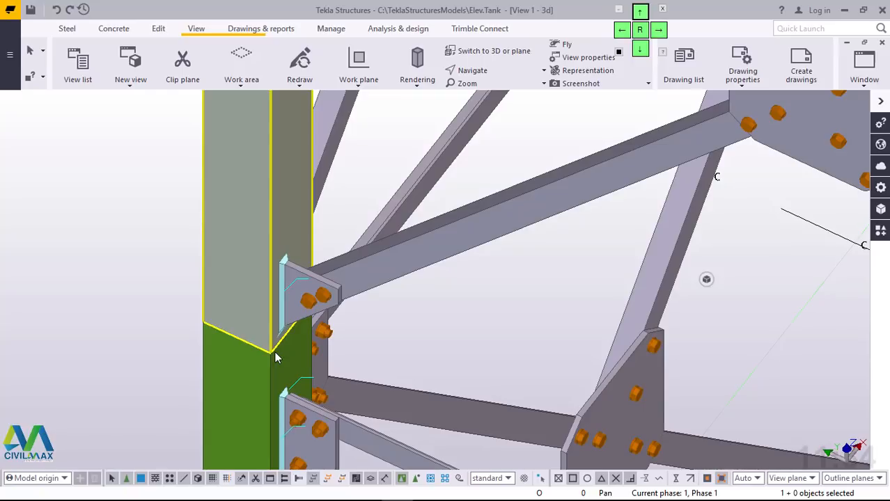
{"action": "left_click", "coordinate": [880, 232]}
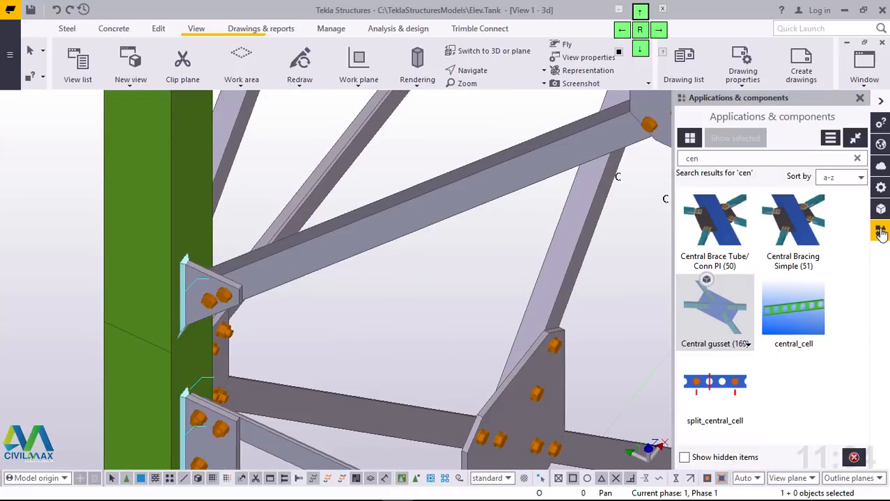
Step: Search the component catalog for "base" and open the properties of Stiffened base plate (1014)
{"action": "double_click", "coordinate": [707, 162]}
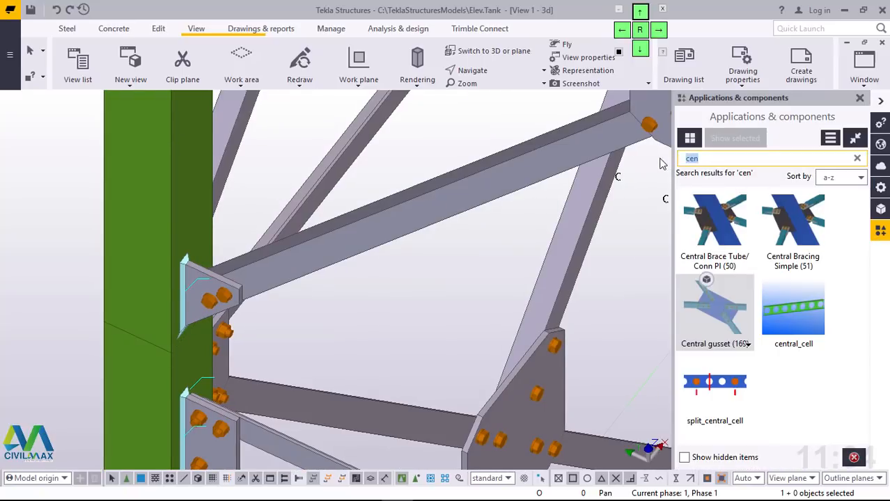
{"action": "type", "text": "bas"}
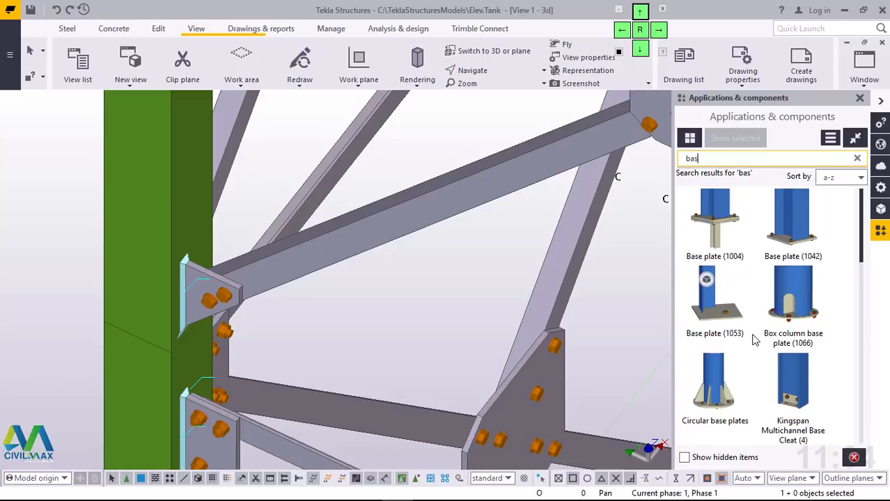
{"action": "type", "text": "e"}
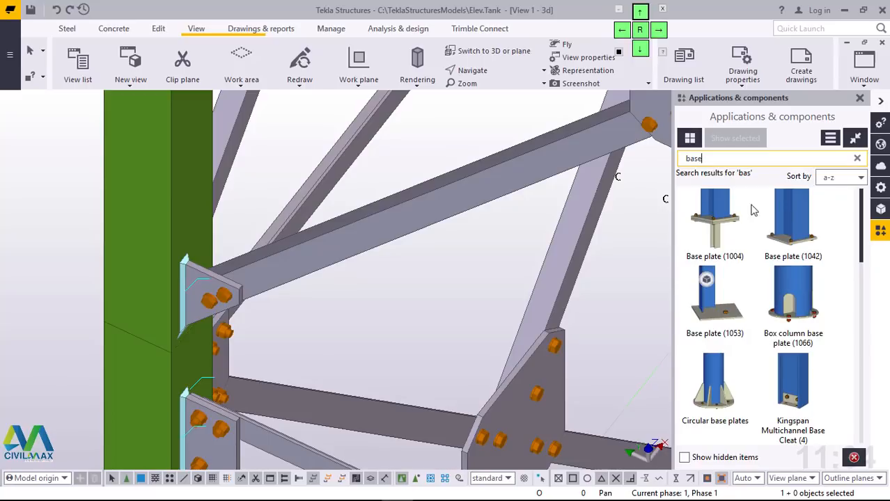
{"action": "scroll", "coordinate": [770, 298], "scroll_direction": "down", "scroll_amount": 2}
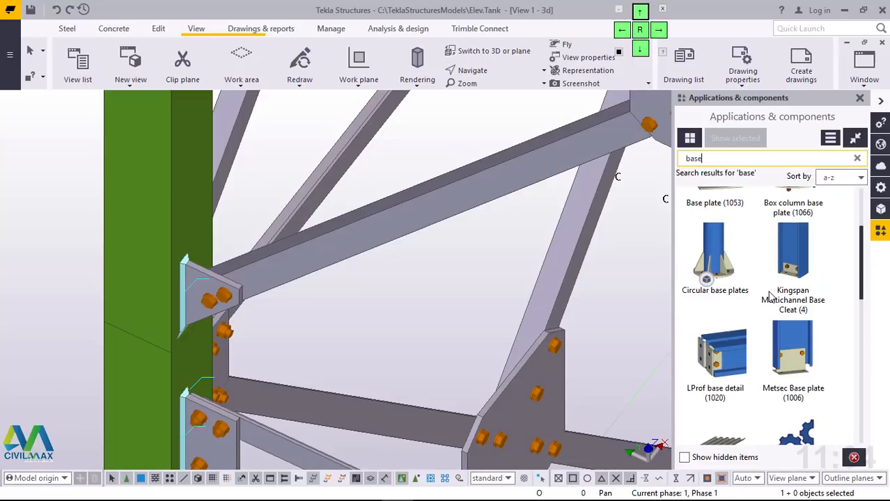
{"action": "scroll", "coordinate": [770, 298], "scroll_direction": "down", "scroll_amount": 6}
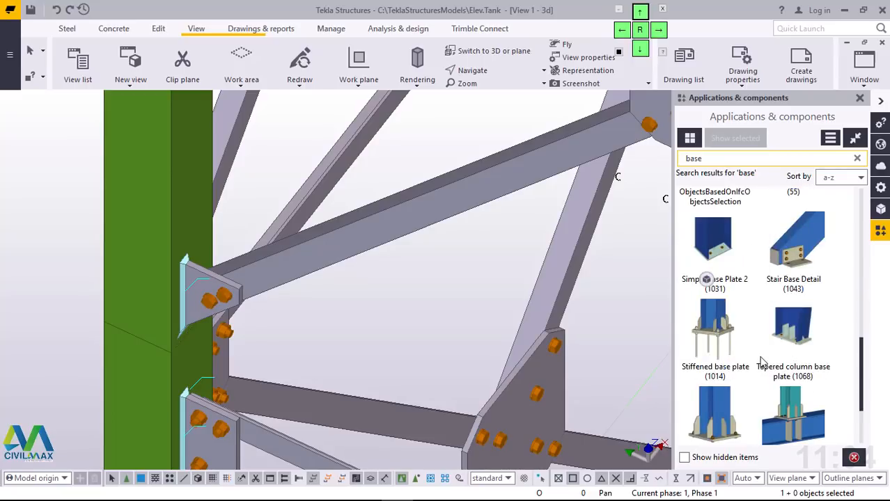
{"action": "scroll", "coordinate": [750, 355], "scroll_direction": "down", "scroll_amount": 1}
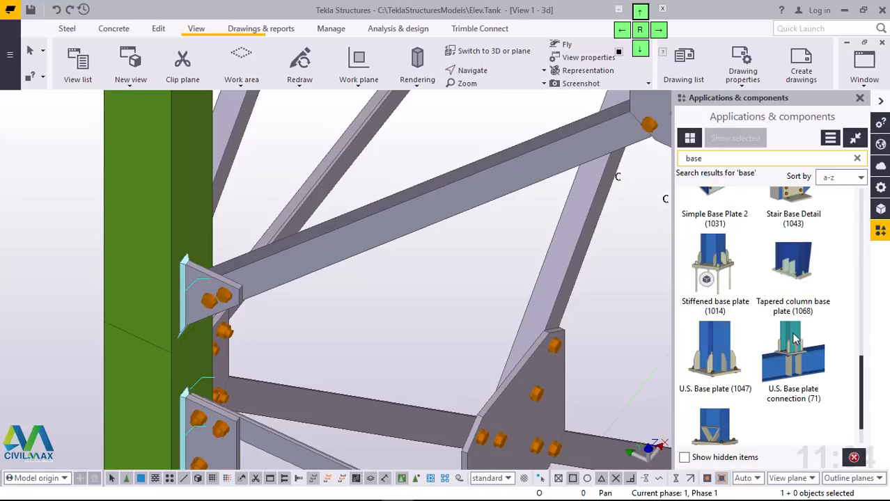
{"action": "left_click", "coordinate": [725, 276]}
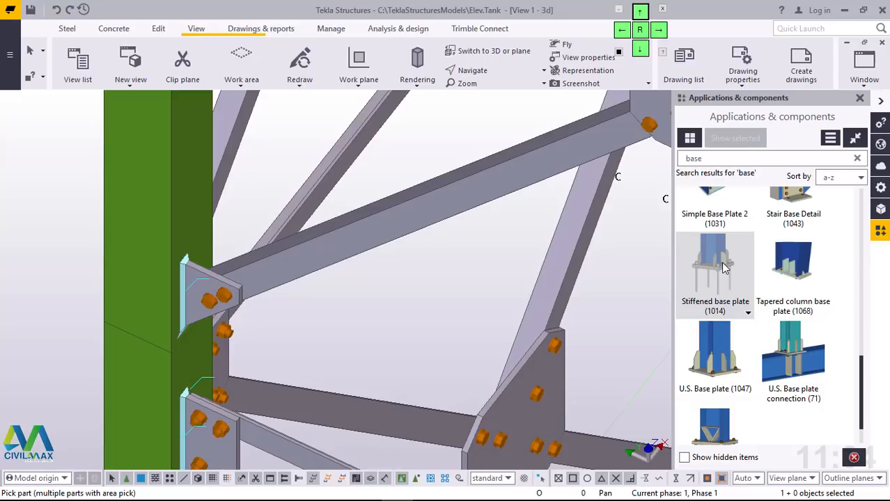
{"action": "double_click", "coordinate": [723, 266]}
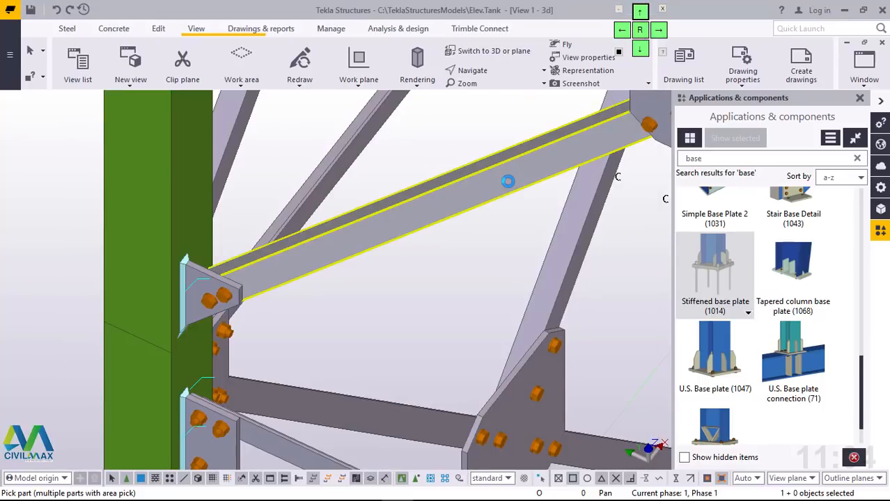
{"action": "double_click", "coordinate": [722, 270]}
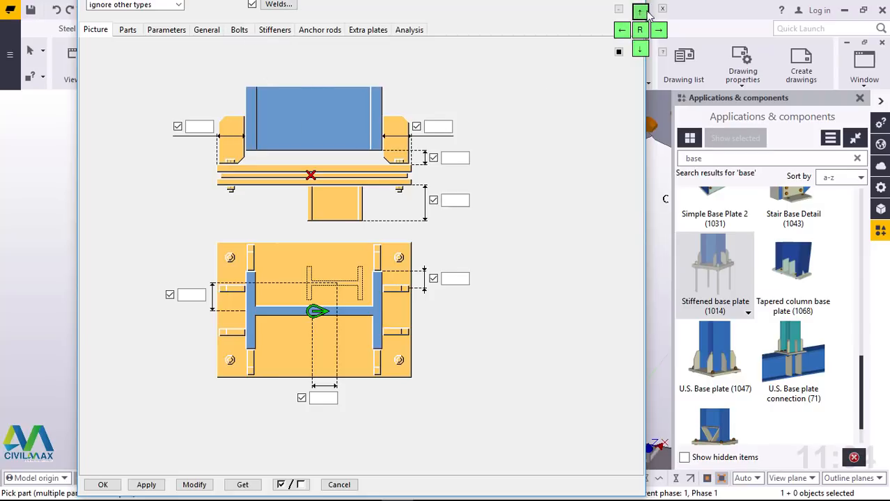
Step: Load the saved "flange" settings into the stiffened base plate properties
{"action": "left_click_drag", "start_coordinate": [657, 4], "coordinate": [572, 115]}
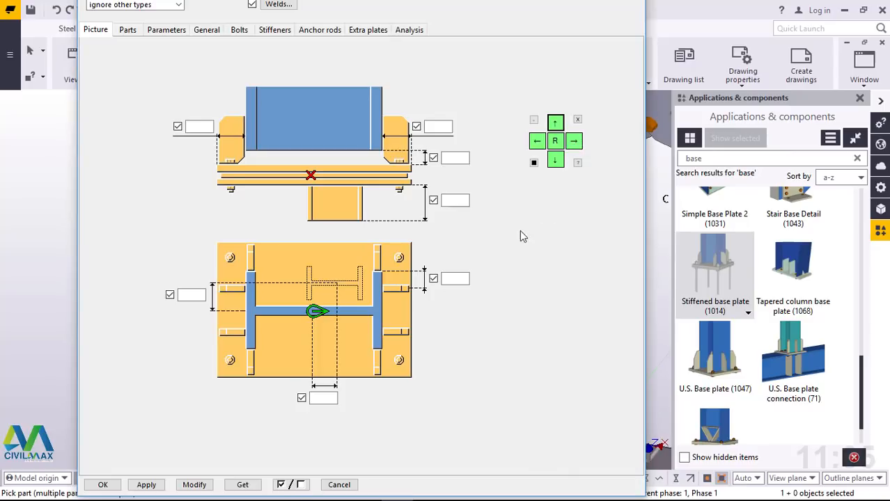
{"action": "left_click", "coordinate": [556, 162]}
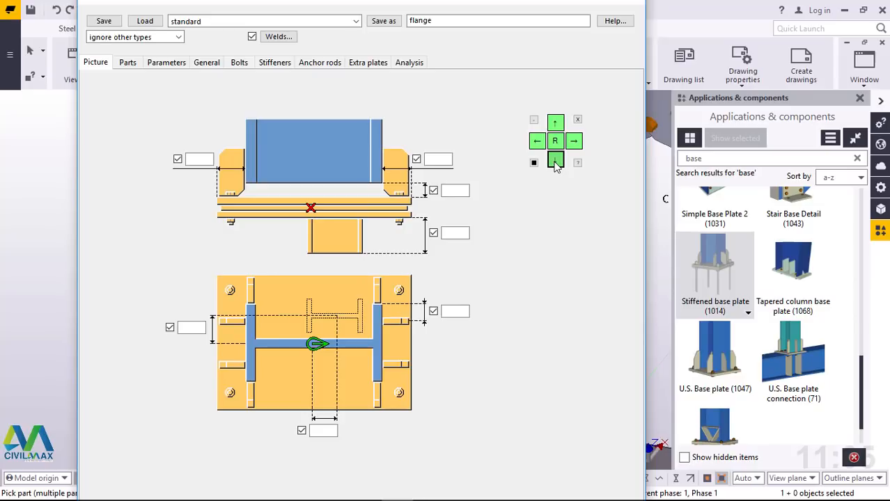
{"action": "left_click", "coordinate": [354, 21]}
{"action": "left_click", "coordinate": [216, 73]}
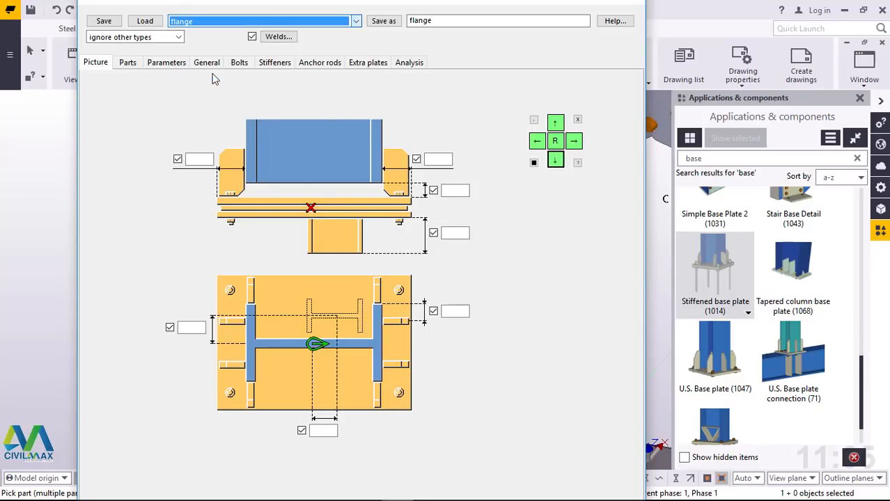
{"action": "left_click", "coordinate": [145, 21]}
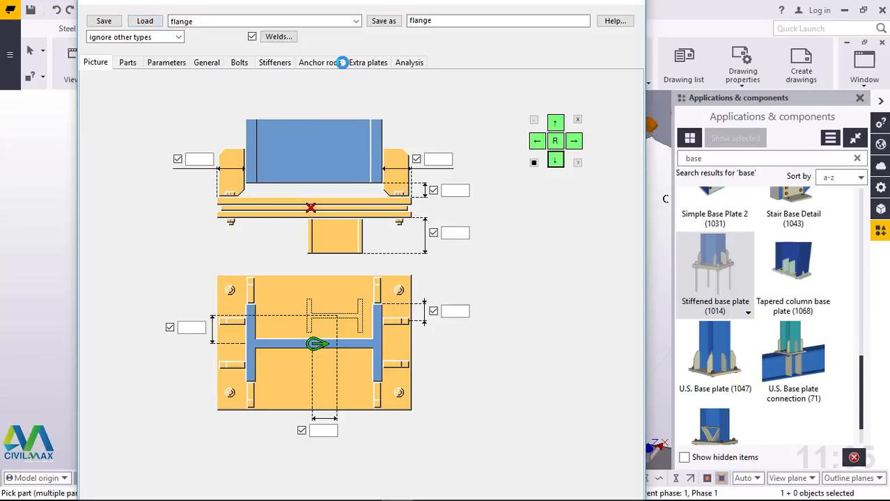
Step: Review the base plate's part, parameter, general, bolt, stiffener and anchor rod settings
{"action": "left_click", "coordinate": [127, 63]}
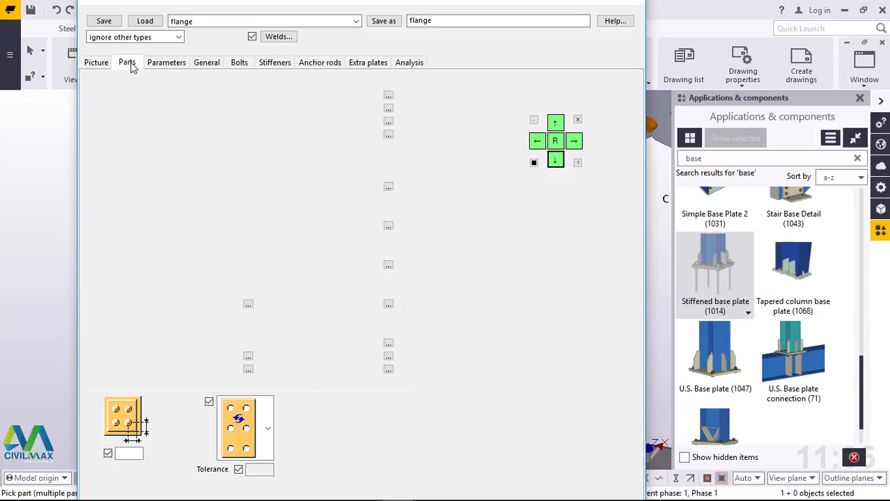
{"action": "left_click", "coordinate": [176, 67]}
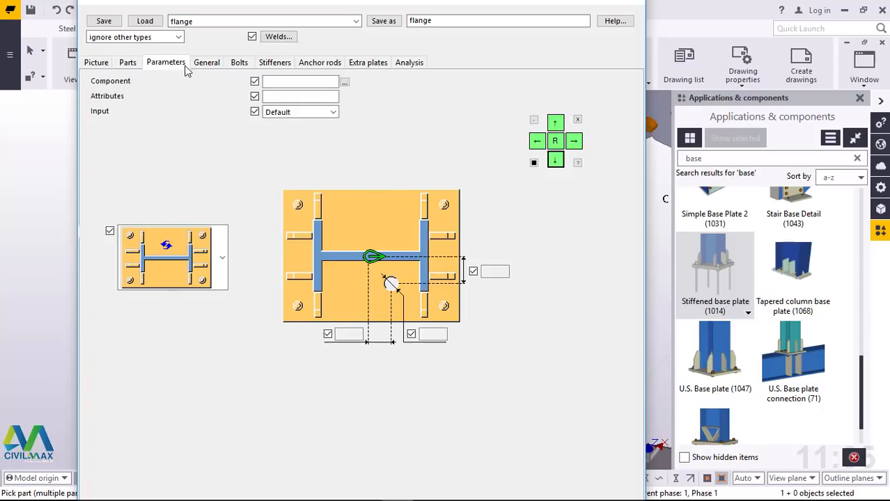
{"action": "left_click", "coordinate": [205, 68]}
{"action": "left_click", "coordinate": [239, 63]}
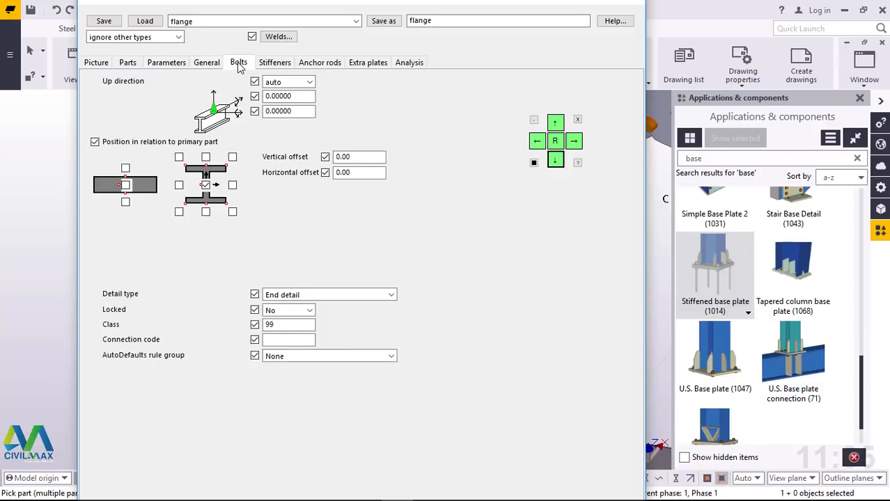
{"action": "left_click", "coordinate": [275, 63]}
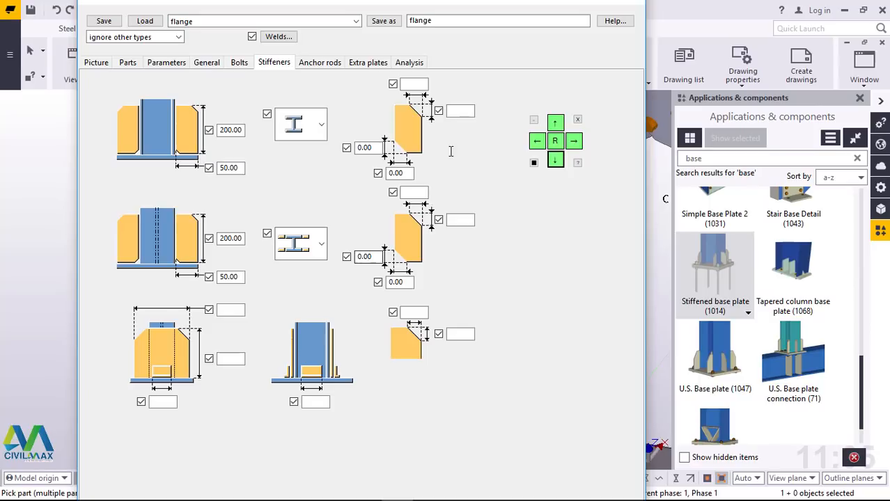
{"action": "left_click", "coordinate": [239, 62]}
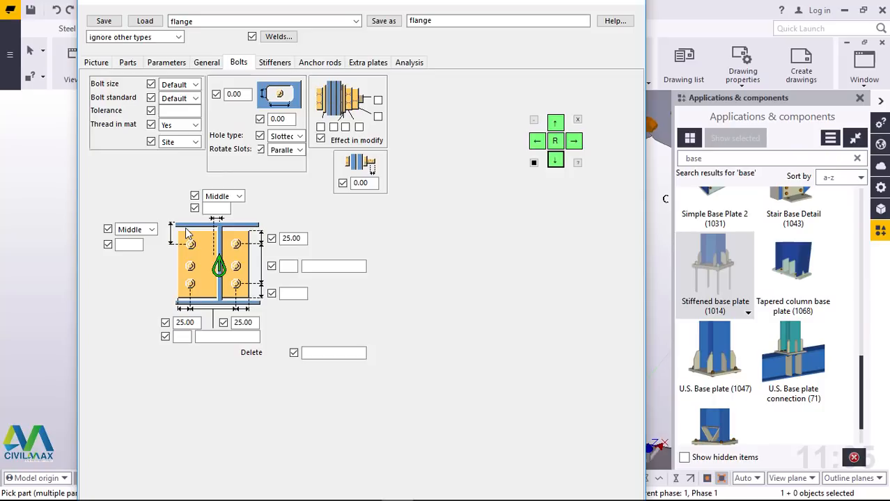
{"action": "left_click", "coordinate": [275, 63]}
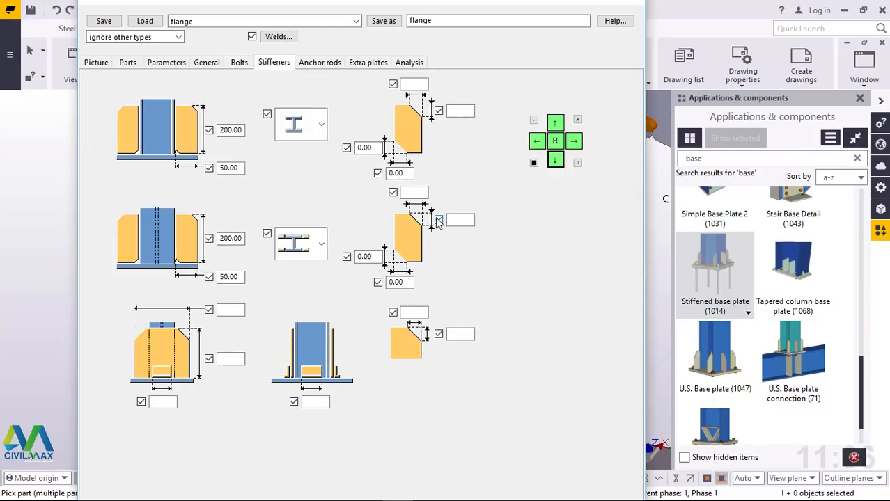
{"action": "left_click", "coordinate": [319, 62]}
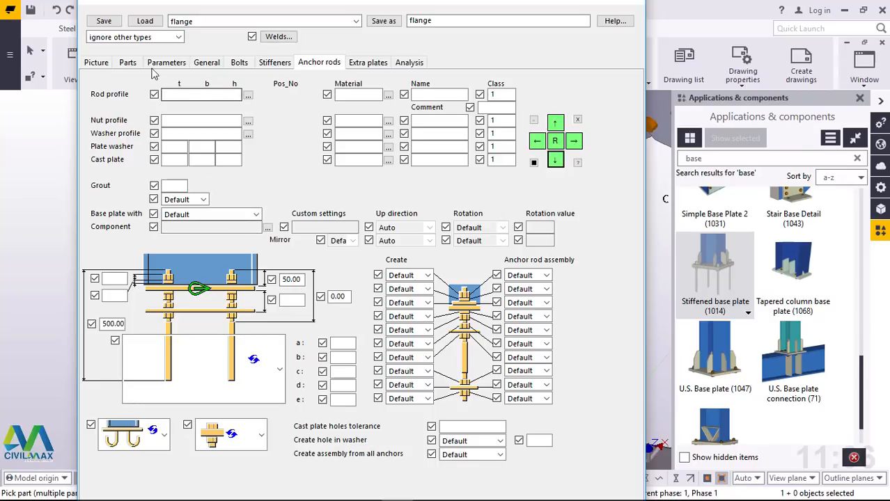
{"action": "left_click", "coordinate": [98, 62]}
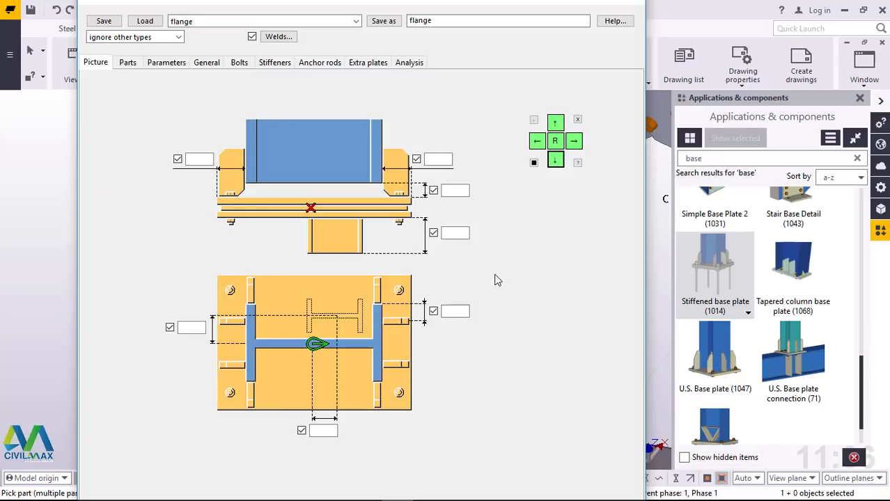
Step: Apply the flange settings to the stiffened base plate component and close its properties
{"action": "left_click", "coordinate": [555, 122]}
{"action": "left_click", "coordinate": [555, 123]}
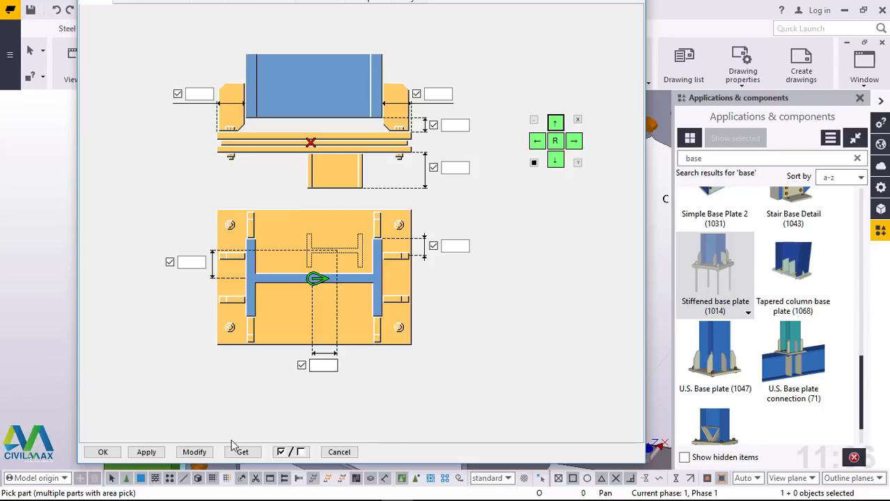
{"action": "left_click", "coordinate": [195, 454]}
{"action": "left_click", "coordinate": [147, 453]}
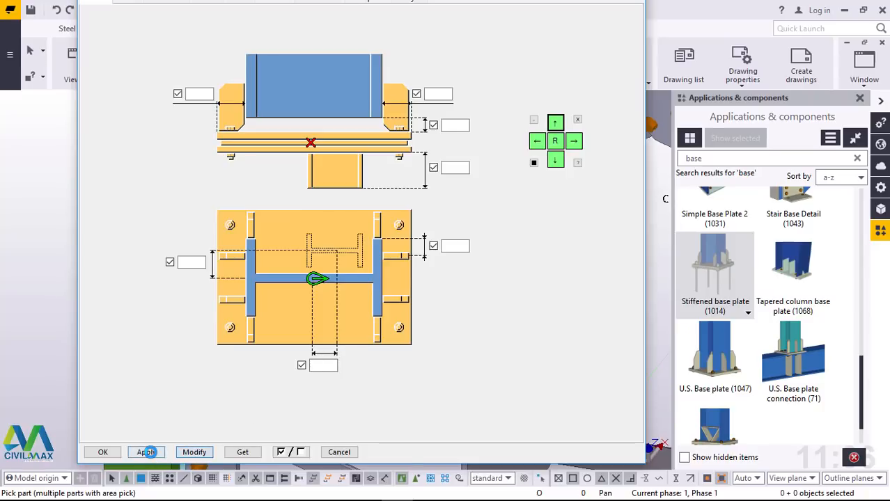
{"action": "left_click", "coordinate": [110, 452]}
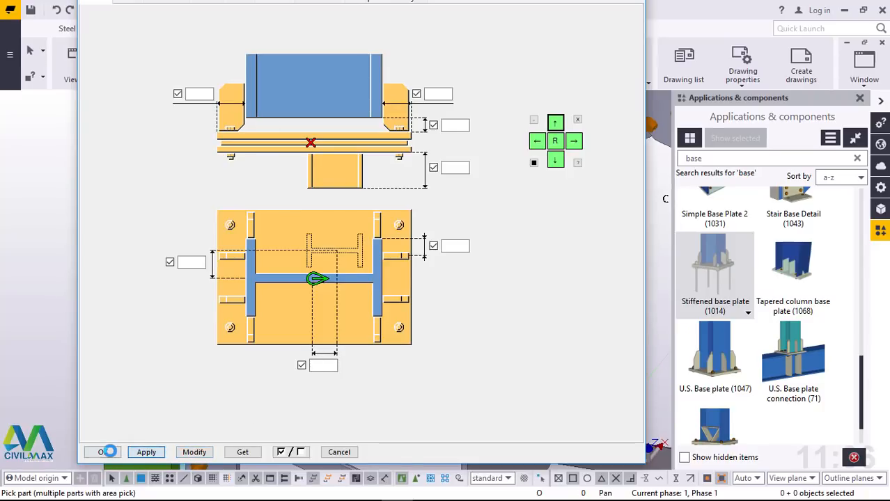
{"action": "left_click", "coordinate": [298, 366]}
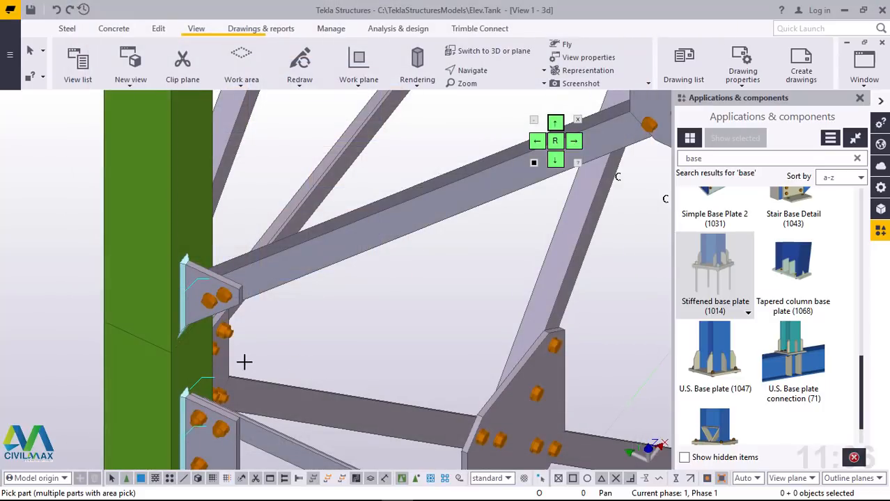
Step: Place the stiffened base plate at the lower end of the upper column segment at the column joint and end the command
{"action": "scroll", "coordinate": [245, 362], "scroll_direction": "up", "scroll_amount": 6}
{"action": "scroll", "coordinate": [155, 355], "scroll_direction": "up", "scroll_amount": 1}
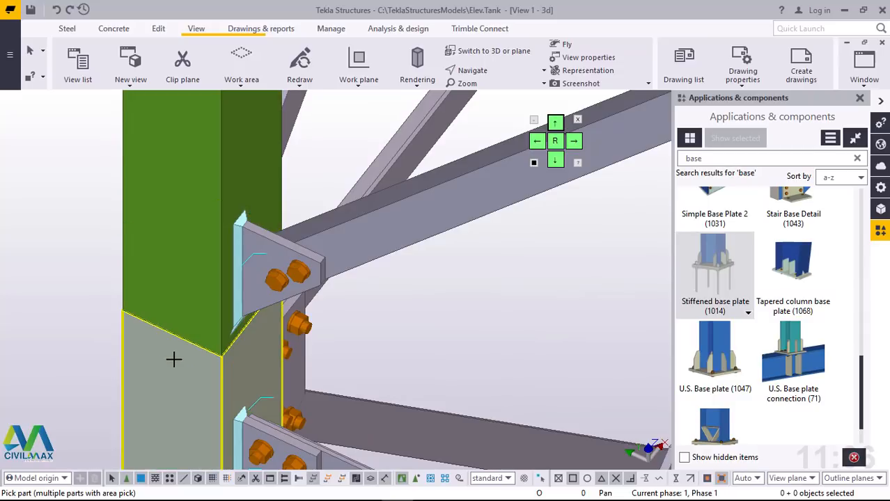
{"action": "left_click", "coordinate": [185, 223]}
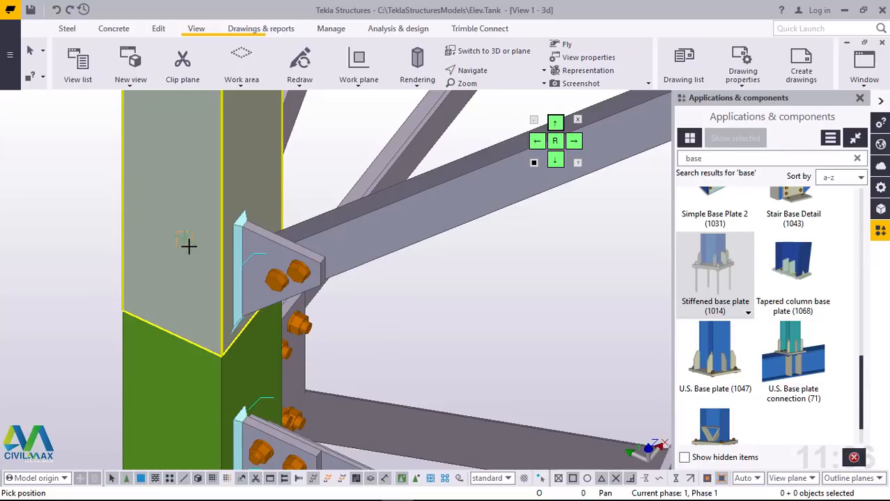
{"action": "left_click", "coordinate": [188, 246]}
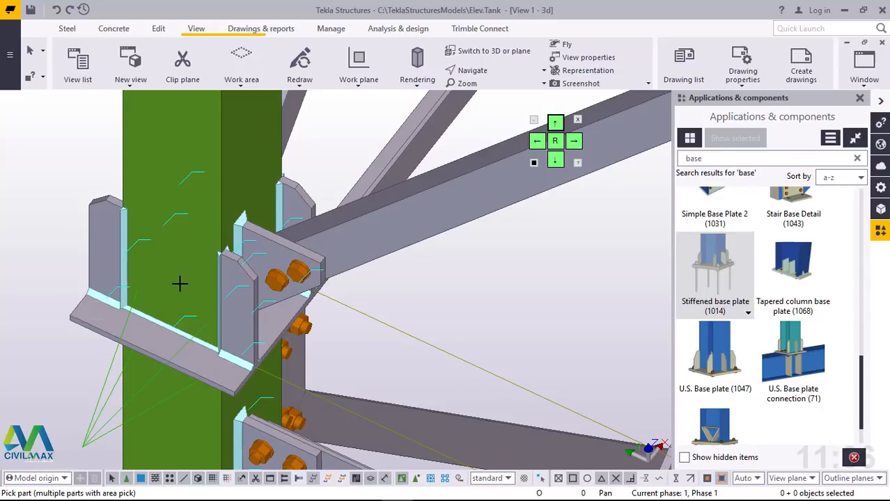
{"action": "middle_click_drag", "start_coordinate": [195, 325], "coordinate": [270, 260], "text": "ctrl"}
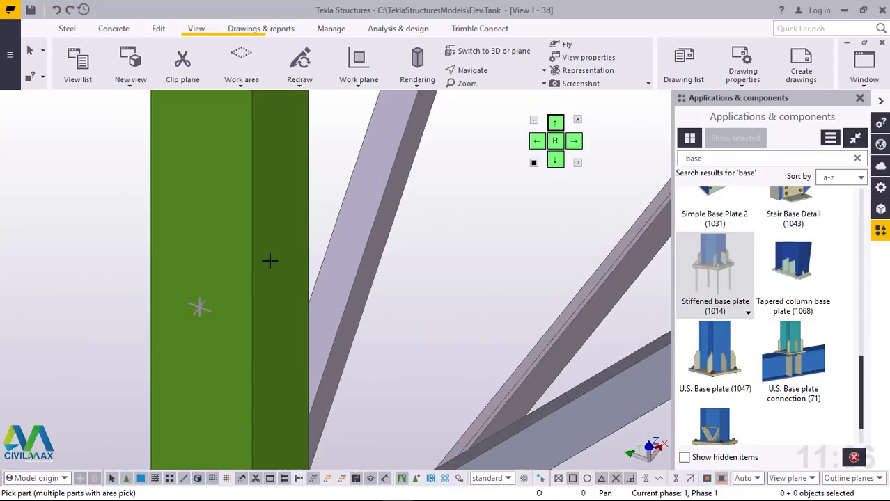
{"action": "scroll", "coordinate": [284, 235], "scroll_direction": "down", "scroll_amount": 5}
{"action": "scroll", "coordinate": [300, 374], "scroll_direction": "up", "scroll_amount": 5}
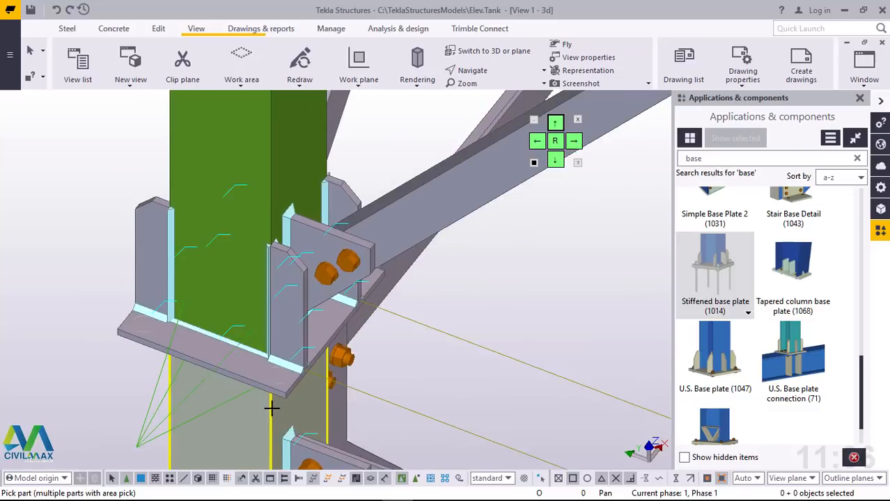
{"action": "mouse_move", "coordinate": [258, 405]}
{"action": "middle_mouse_down", "text": "ctrl"}
{"action": "mouse_move", "coordinate": [289, 342]}
{"action": "mouse_move", "coordinate": [277, 303]}
{"action": "mouse_move", "coordinate": [287, 394]}
{"action": "mouse_move", "coordinate": [258, 417]}
{"action": "middle_mouse_up", "text": "ctrl"}
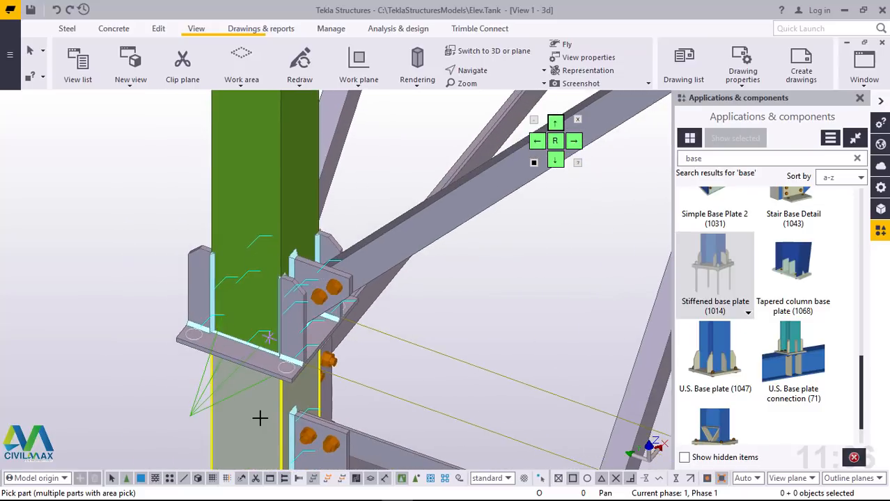
{"action": "right_click", "coordinate": [488, 274]}
{"action": "left_click", "coordinate": [512, 281]}
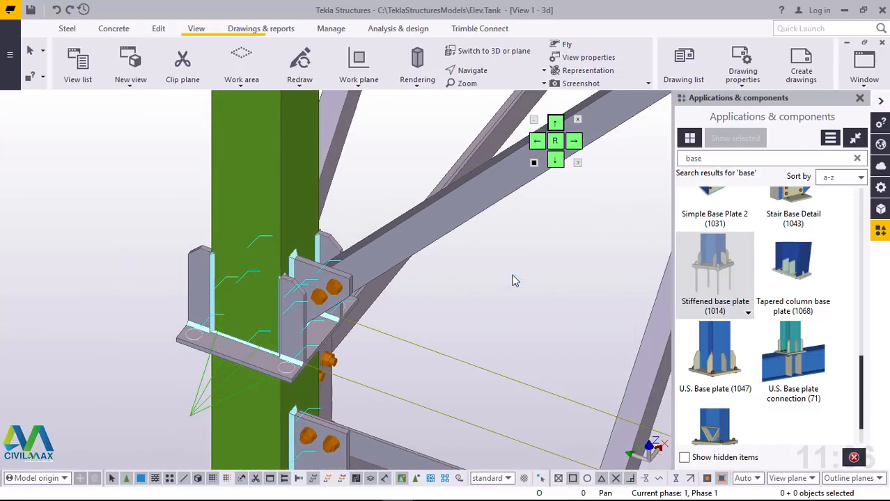
Step: Redraw the 3D view to clear the temporary lines around the new base plate
{"action": "right_click", "coordinate": [471, 281]}
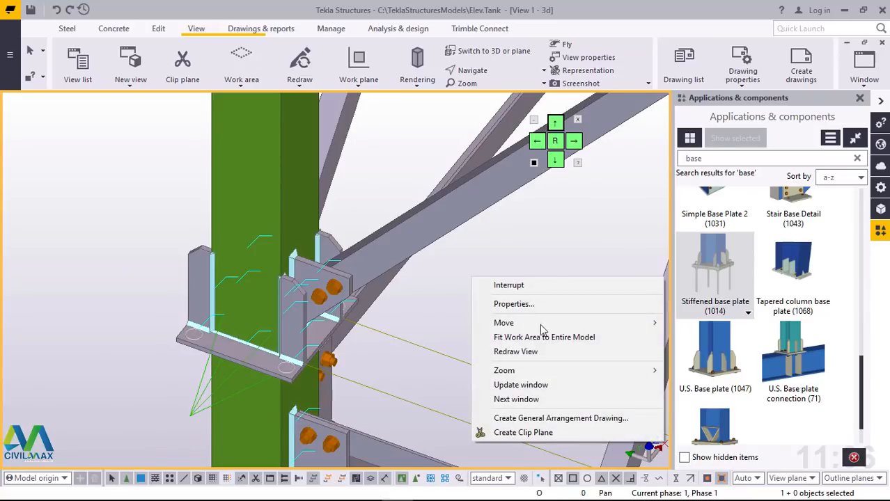
{"action": "left_click", "coordinate": [534, 350]}
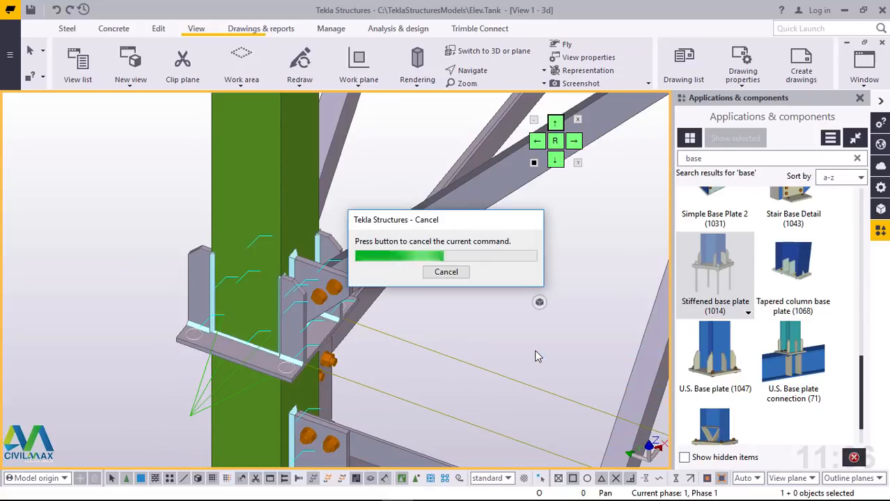
{"action": "scroll", "coordinate": [232, 202], "scroll_direction": "down", "scroll_amount": 1}
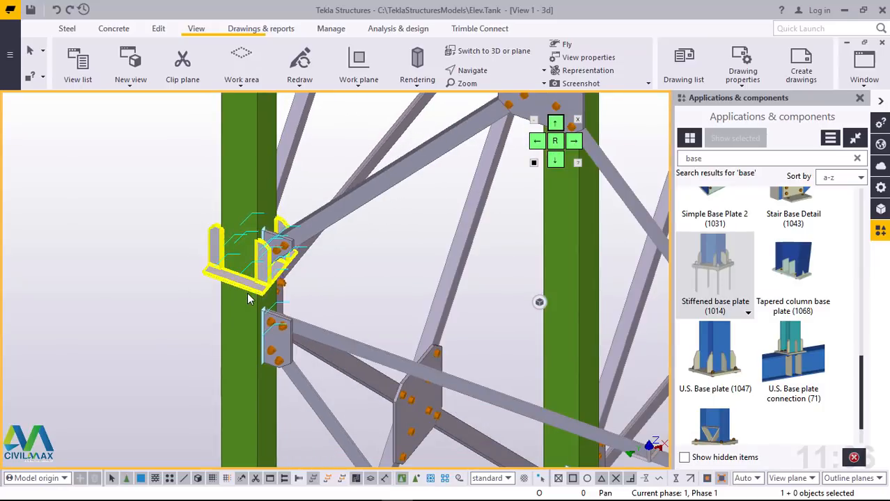
Step: Examine the newly placed stiffened base plate at the column joint from several sides and against the surrounding frame
{"action": "scroll", "coordinate": [250, 290], "scroll_direction": "down", "scroll_amount": 6}
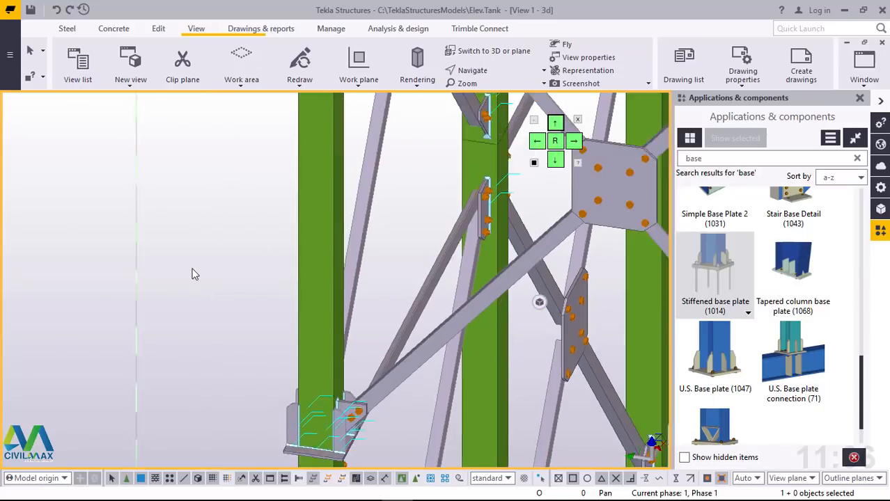
{"action": "scroll", "coordinate": [266, 298], "scroll_direction": "down", "scroll_amount": 3}
{"action": "middle_click_drag", "start_coordinate": [264, 310], "coordinate": [394, 345], "text": "ctrl"}
{"action": "scroll", "coordinate": [352, 355], "scroll_direction": "up", "scroll_amount": 5}
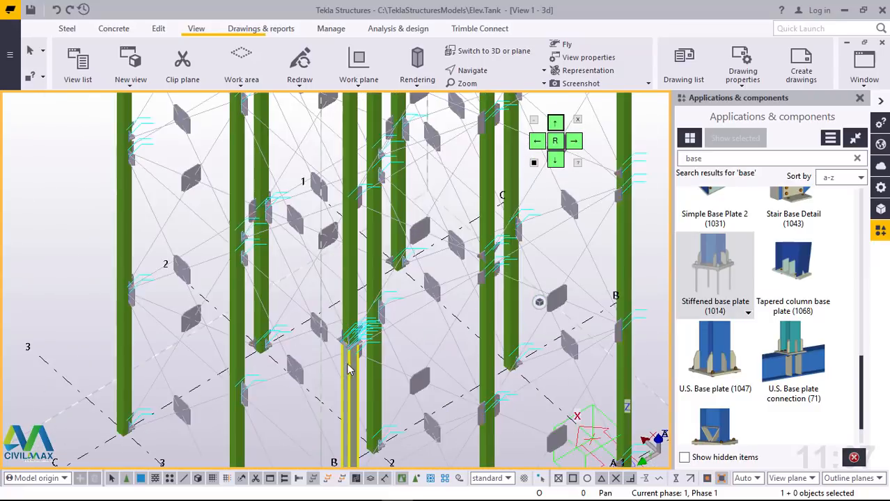
{"action": "scroll", "coordinate": [357, 341], "scroll_direction": "up", "scroll_amount": 6}
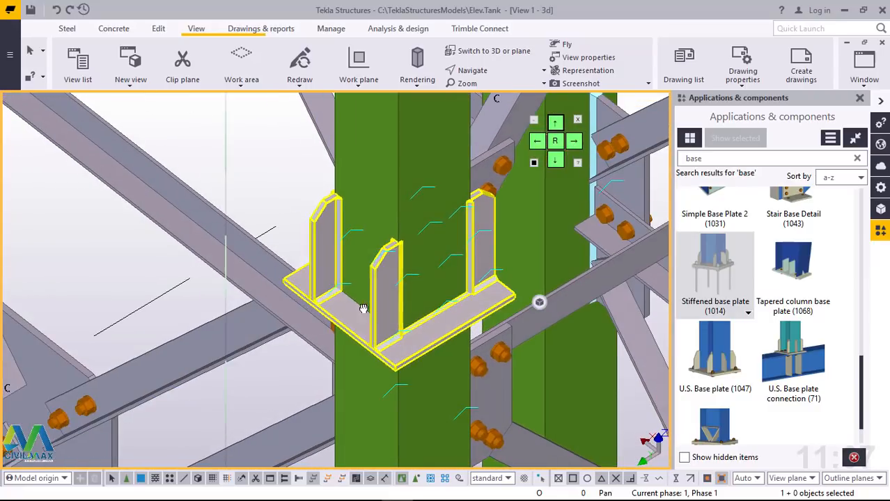
{"action": "middle_click_drag", "start_coordinate": [409, 323], "coordinate": [395, 269]}
{"action": "scroll", "coordinate": [403, 304], "scroll_direction": "down", "scroll_amount": 2}
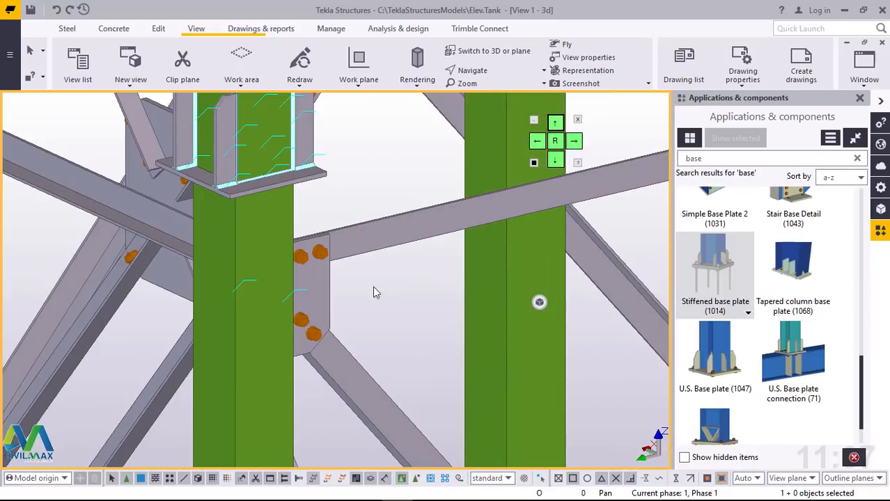
{"action": "scroll", "coordinate": [233, 174], "scroll_direction": "up", "scroll_amount": 5}
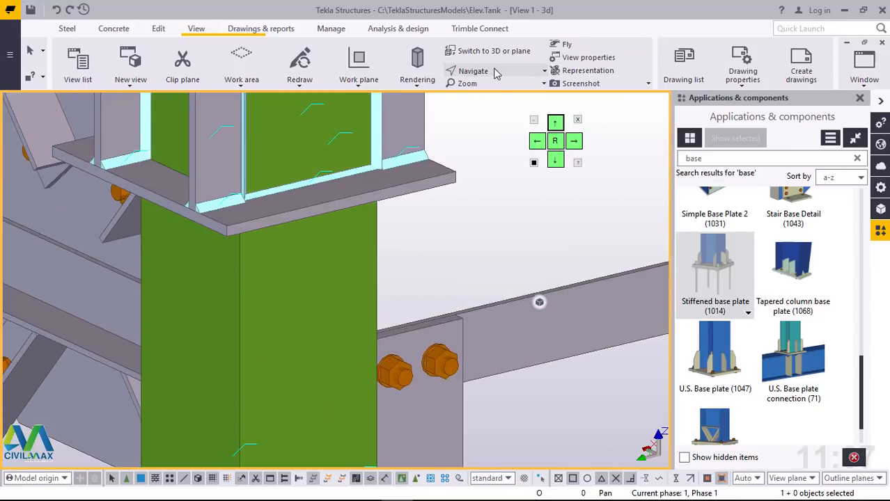
Step: Place a matching stiffened base plate on the upper end of the lower column segment at the same joint and end the command
{"action": "scroll", "coordinate": [292, 360], "scroll_direction": "down", "scroll_amount": 3}
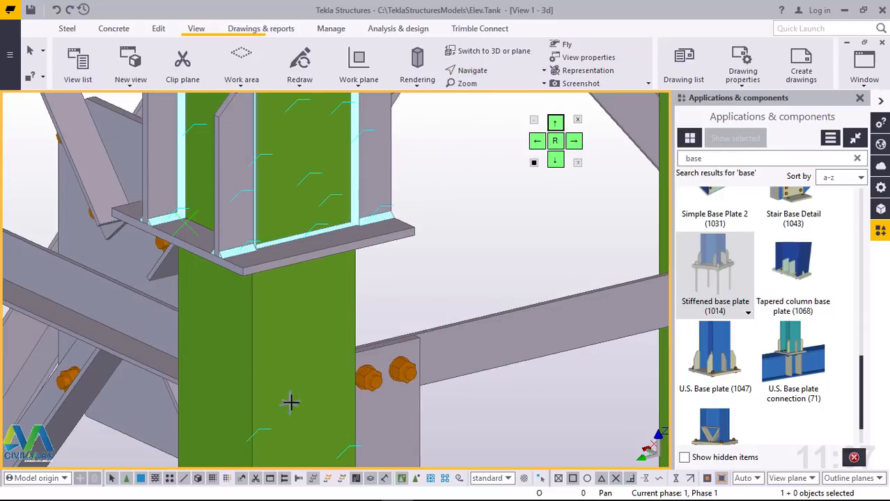
{"action": "middle_click_drag", "start_coordinate": [305, 303], "coordinate": [156, 226], "text": "ctrl"}
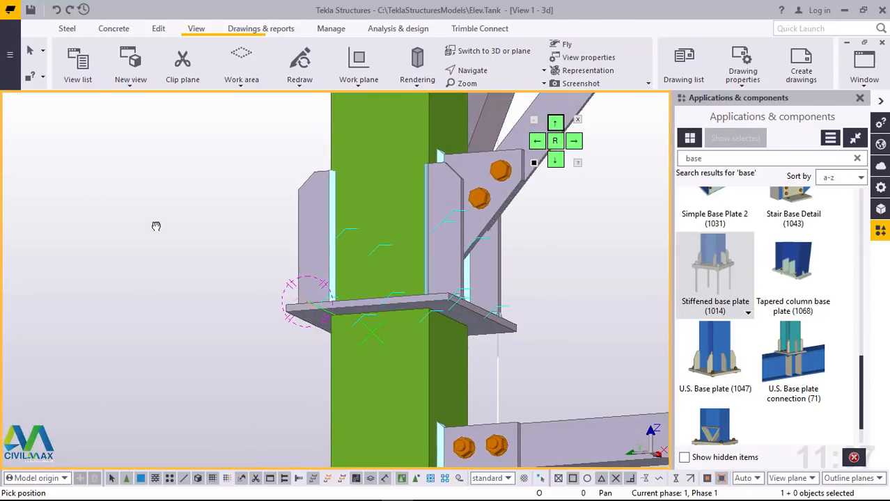
{"action": "double_click", "coordinate": [717, 261]}
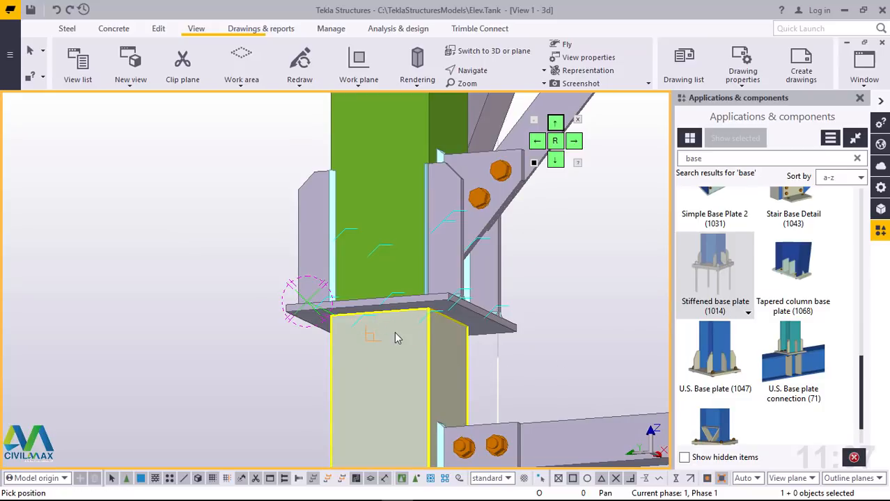
{"action": "left_click", "coordinate": [395, 335]}
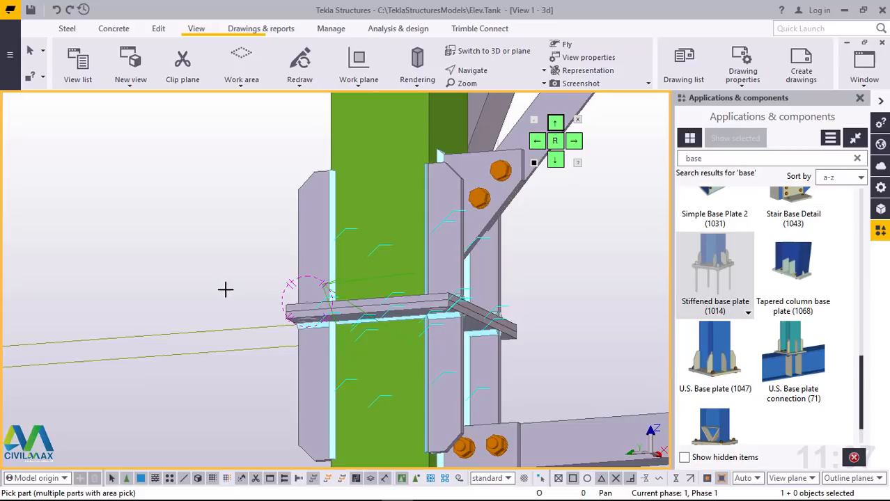
{"action": "right_click", "coordinate": [192, 217]}
{"action": "left_click", "coordinate": [193, 220]}
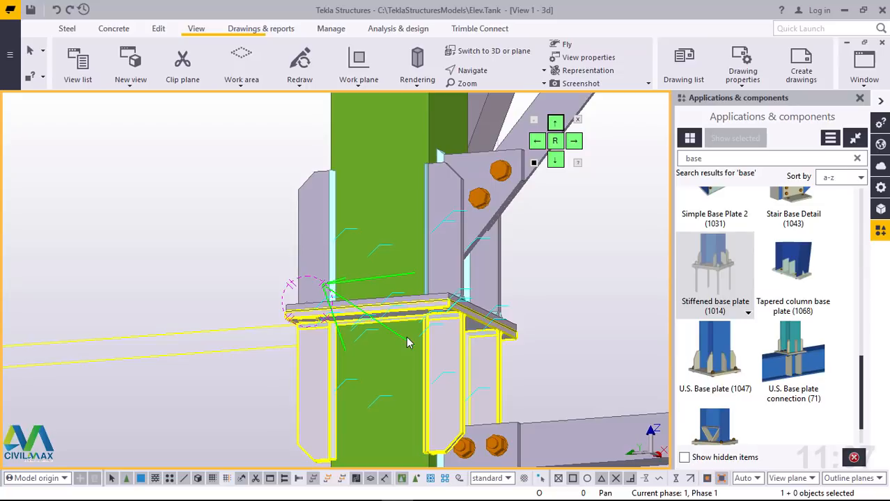
Step: Redraw the 3D view to clear the temporary lines around the paired flange plates
{"action": "middle_click_drag", "start_coordinate": [407, 339], "coordinate": [402, 440], "text": "ctrl"}
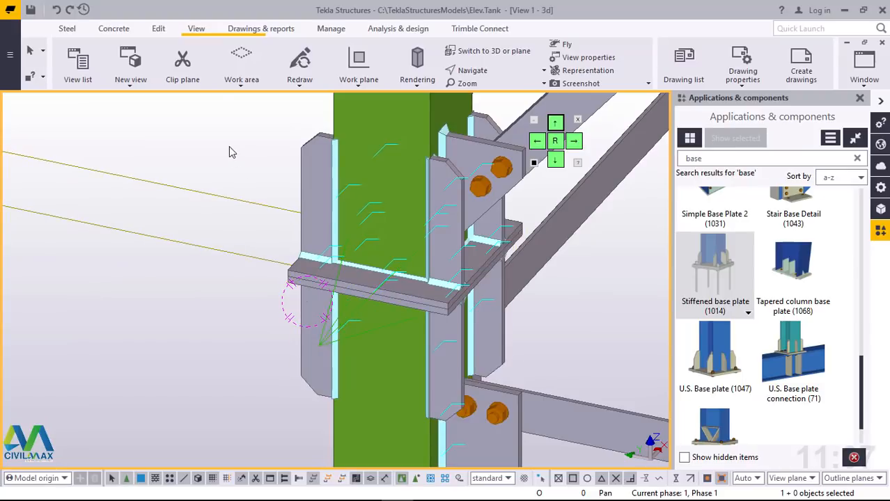
{"action": "right_click", "coordinate": [205, 142]}
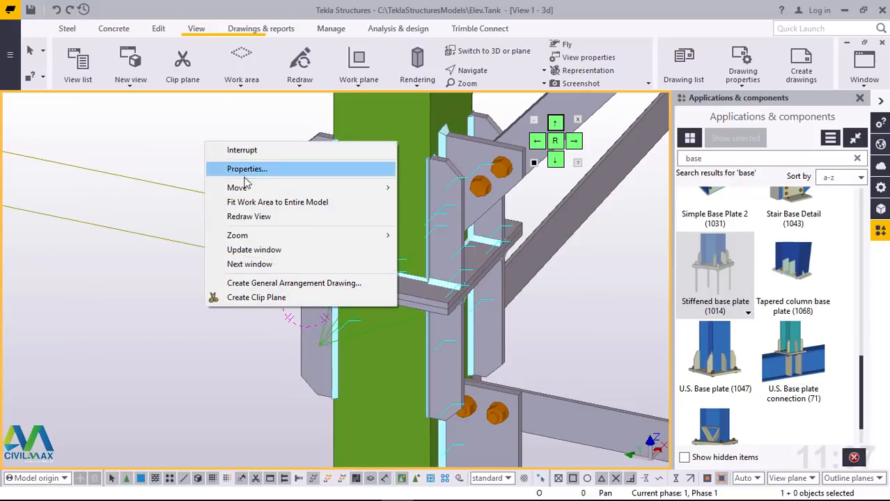
{"action": "left_click", "coordinate": [248, 219]}
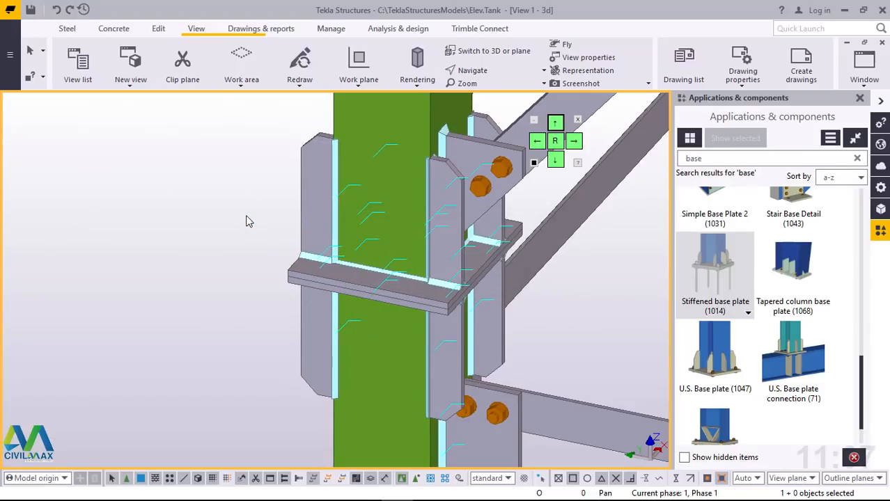
Step: Copy the stiffened base plates of the column joint at A/3 to column A/2, from grid line 3 to grid line 2
{"action": "scroll", "coordinate": [204, 273], "scroll_direction": "down", "scroll_amount": 5}
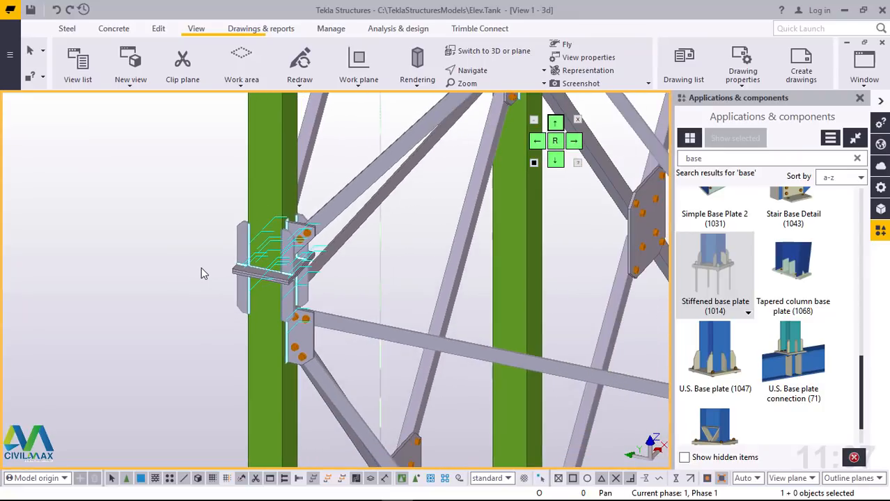
{"action": "scroll", "coordinate": [212, 265], "scroll_direction": "up", "scroll_amount": 5}
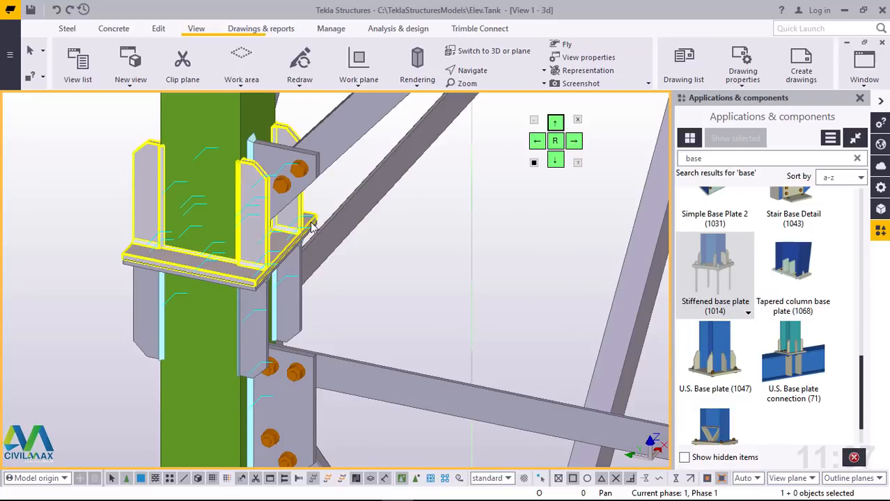
{"action": "left_click", "coordinate": [312, 223]}
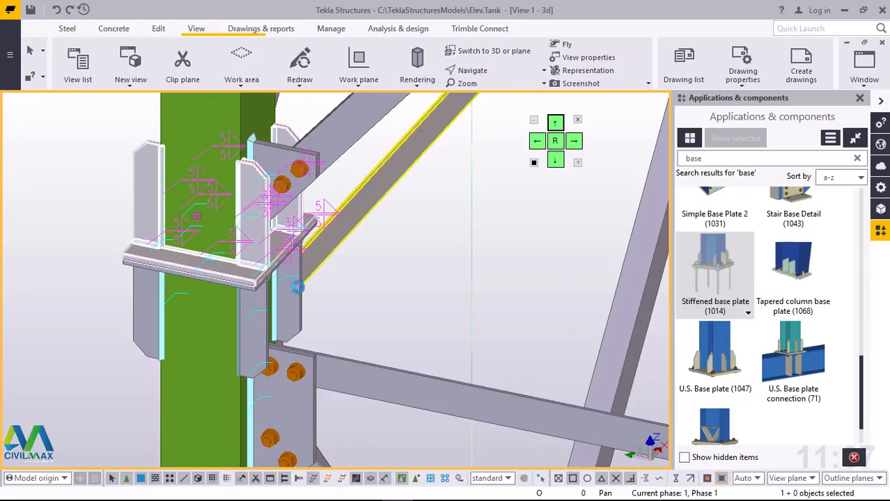
{"action": "right_click", "coordinate": [410, 260]}
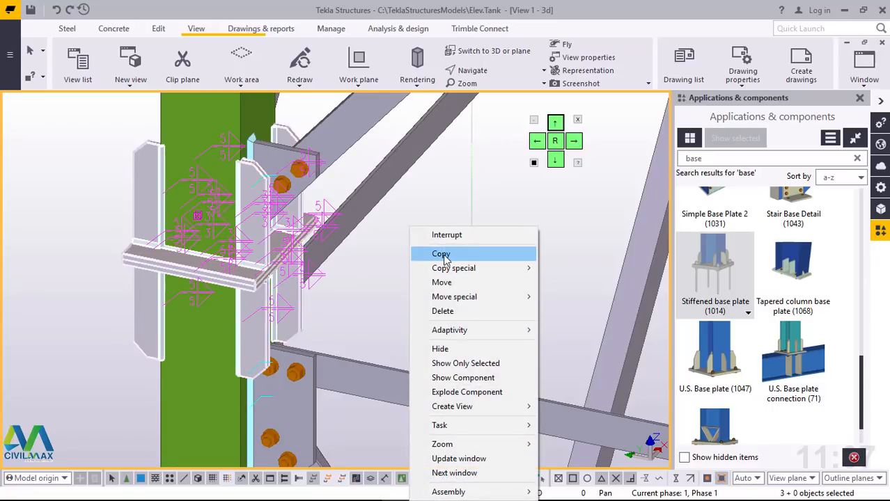
{"action": "left_click", "coordinate": [442, 254]}
{"action": "scroll", "coordinate": [213, 261], "scroll_direction": "down", "scroll_amount": 8}
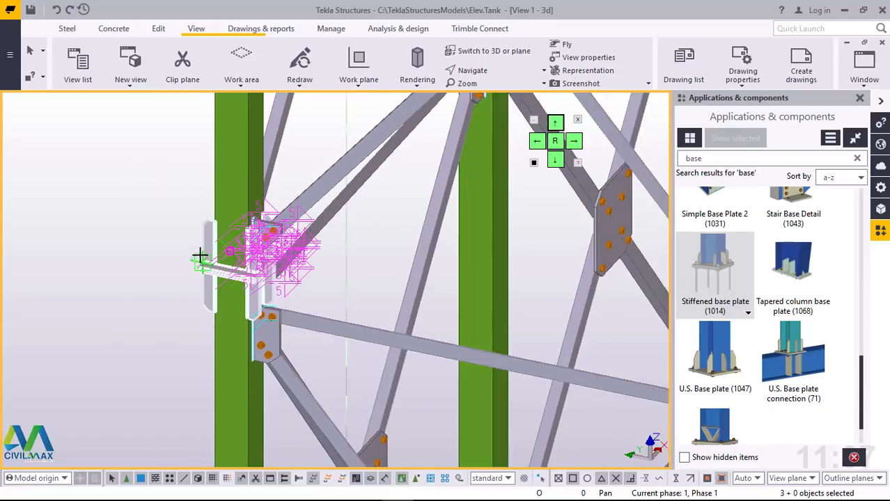
{"action": "scroll", "coordinate": [223, 245], "scroll_direction": "down", "scroll_amount": 2}
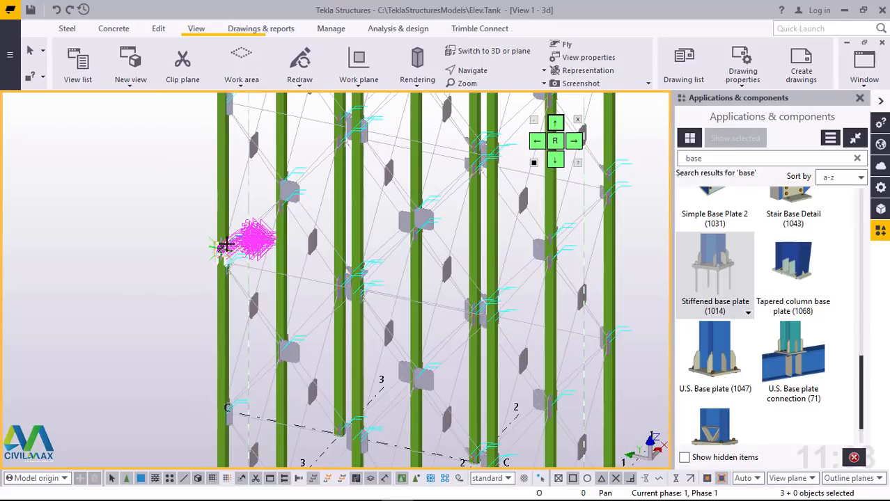
{"action": "scroll", "coordinate": [224, 245], "scroll_direction": "down", "scroll_amount": 4}
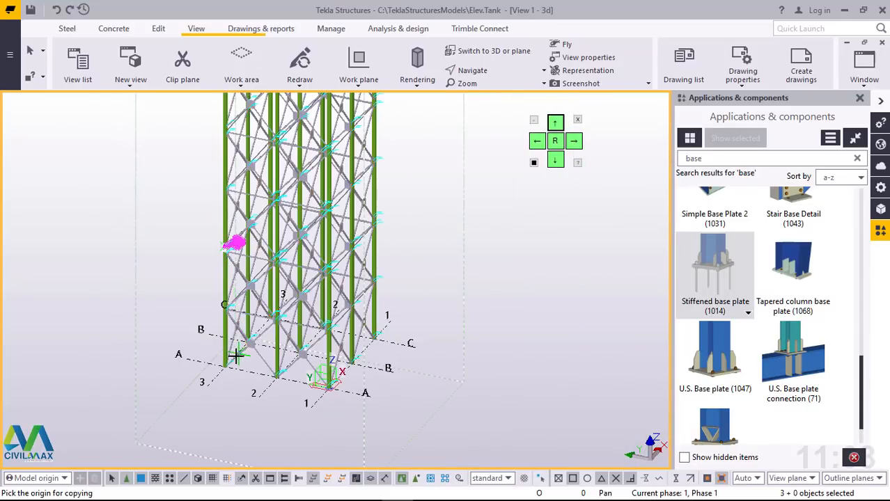
{"action": "scroll", "coordinate": [232, 373], "scroll_direction": "up", "scroll_amount": 6}
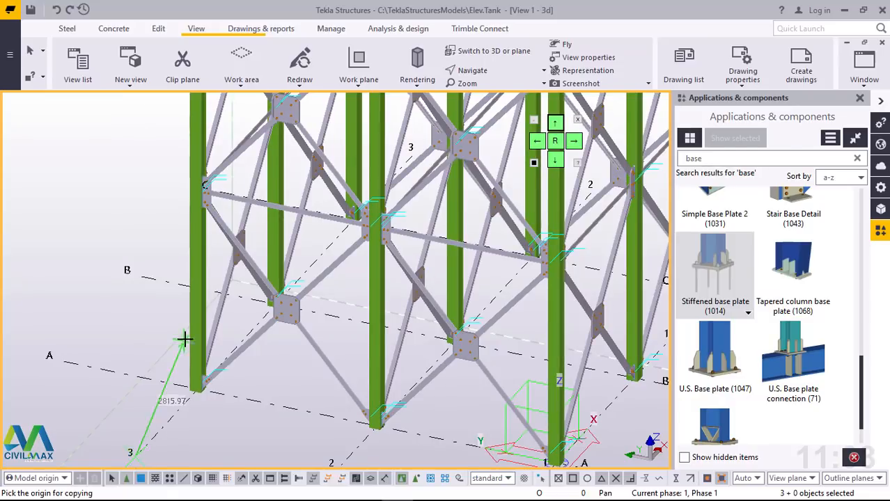
{"action": "scroll", "coordinate": [185, 339], "scroll_direction": "down", "scroll_amount": 1}
{"action": "left_click", "coordinate": [288, 454]}
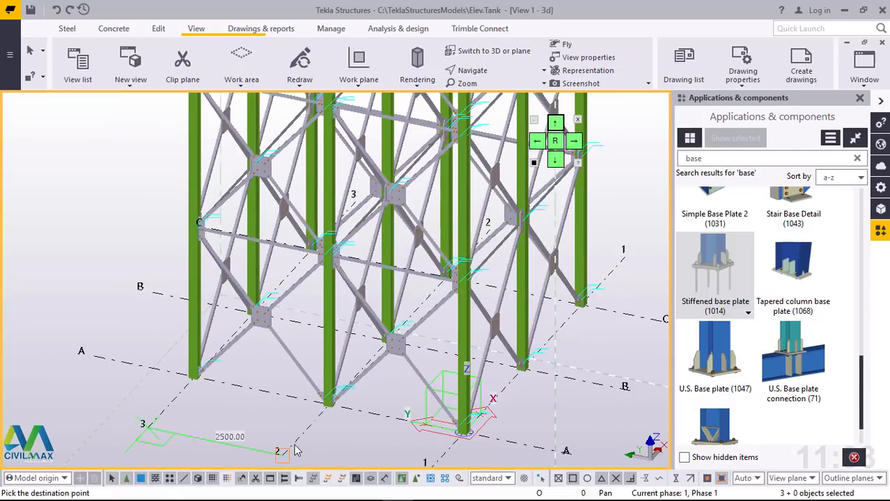
Step: Copy the same flange plates from grid line 3 to grid line 1 for column A/1 and end the copy command
{"action": "scroll", "coordinate": [273, 391], "scroll_direction": "down", "scroll_amount": 2}
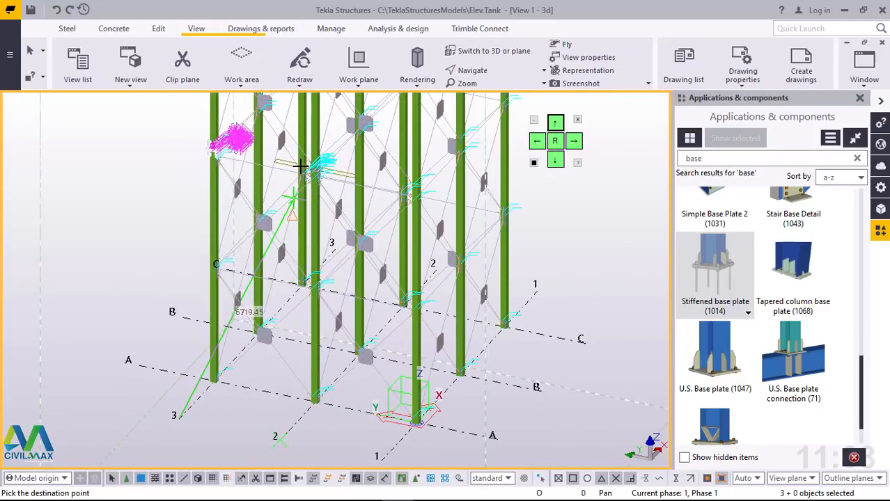
{"action": "scroll", "coordinate": [333, 167], "scroll_direction": "up", "scroll_amount": 5}
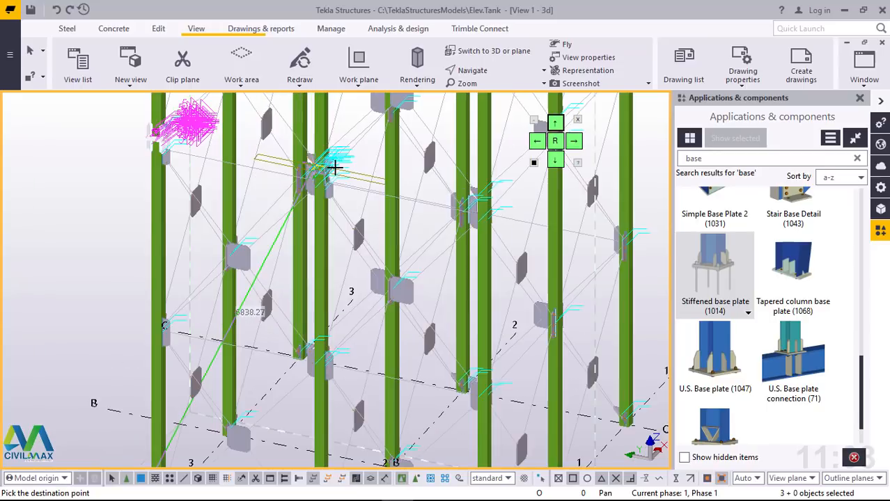
{"action": "scroll", "coordinate": [333, 167], "scroll_direction": "up", "scroll_amount": 2}
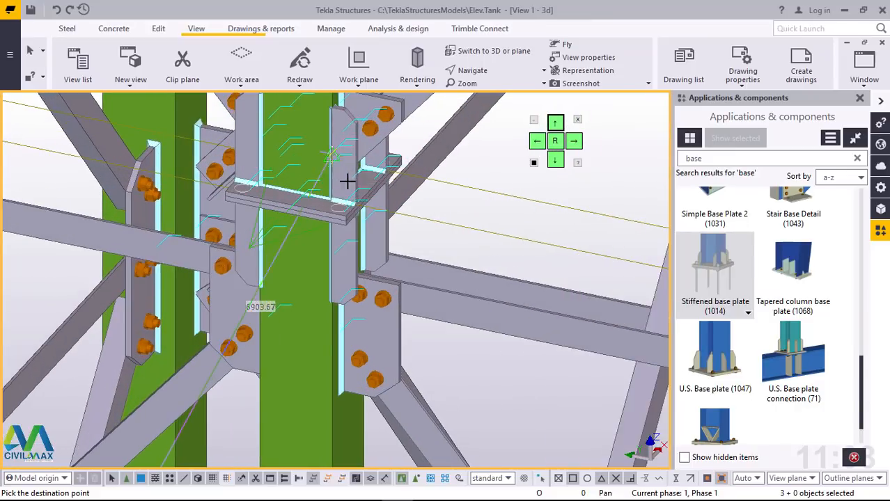
{"action": "scroll", "coordinate": [328, 209], "scroll_direction": "down", "scroll_amount": 5}
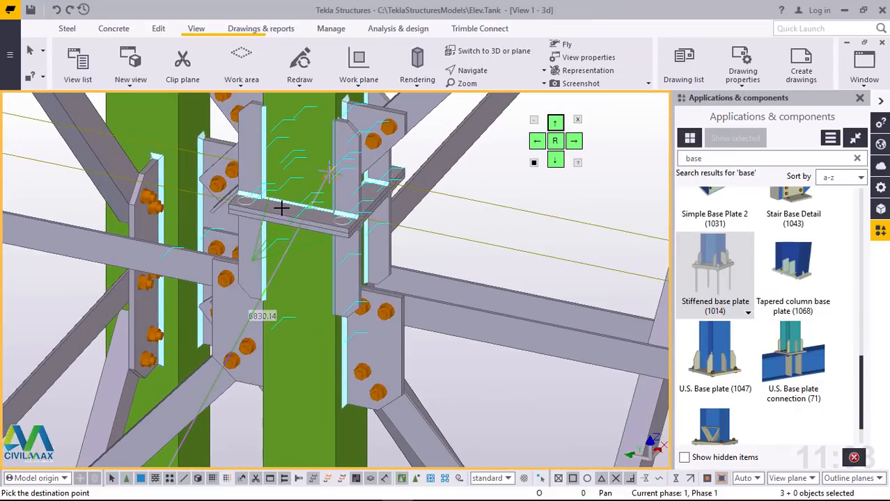
{"action": "scroll", "coordinate": [278, 196], "scroll_direction": "down", "scroll_amount": 6}
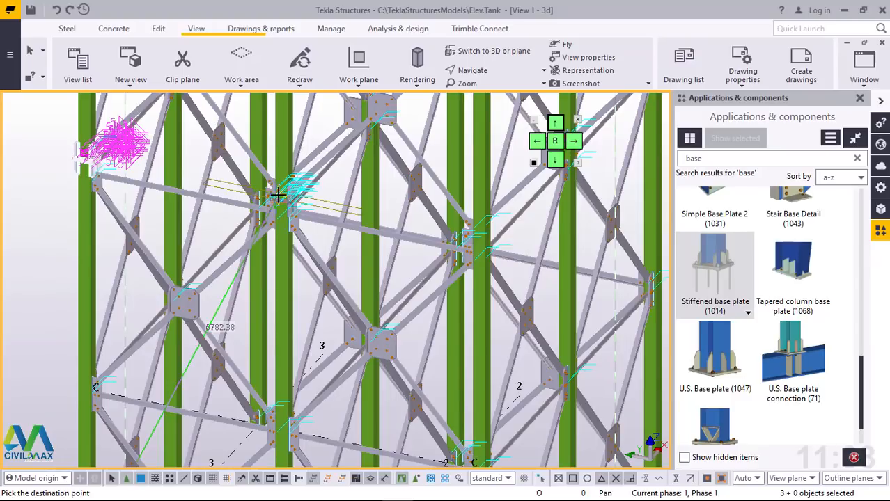
{"action": "scroll", "coordinate": [279, 196], "scroll_direction": "down", "scroll_amount": 5}
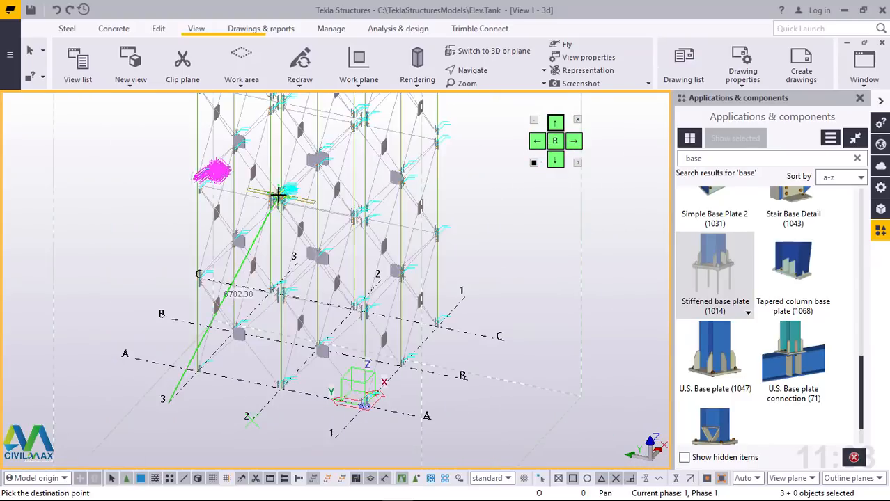
{"action": "scroll", "coordinate": [342, 421], "scroll_direction": "up", "scroll_amount": 5}
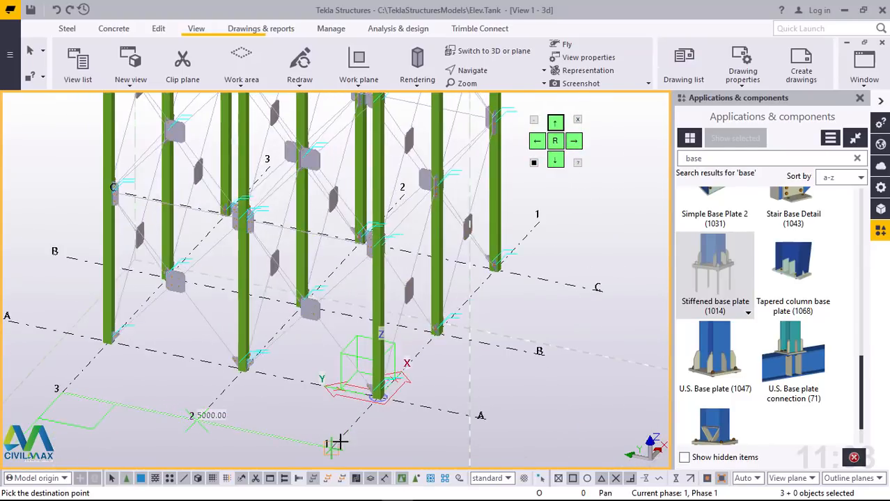
{"action": "scroll", "coordinate": [337, 444], "scroll_direction": "up", "scroll_amount": 2}
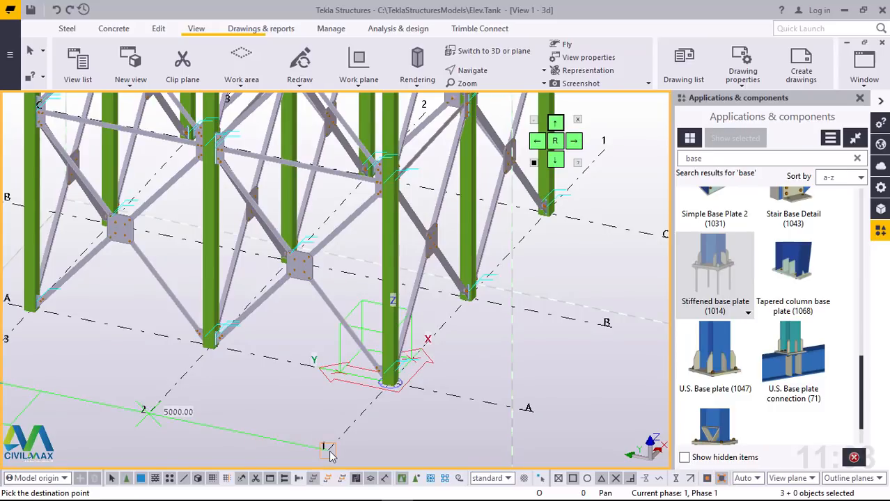
{"action": "right_click", "coordinate": [263, 402]}
{"action": "left_click", "coordinate": [299, 202]}
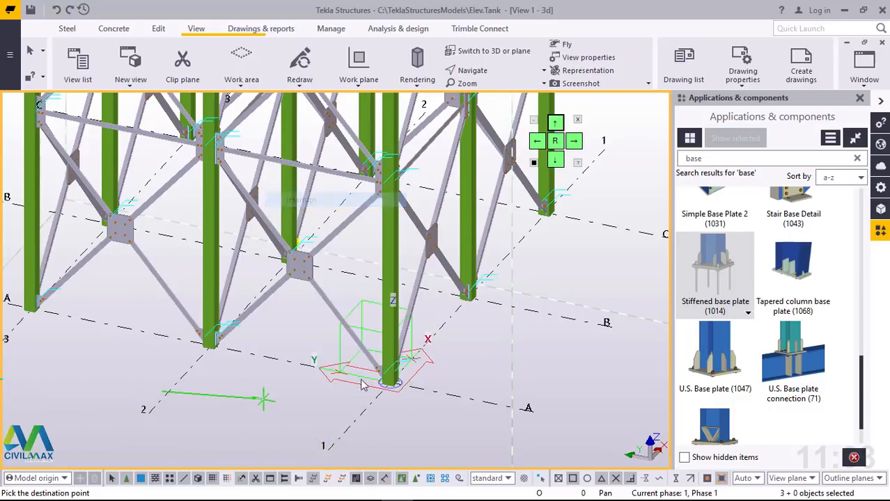
Step: Inspect the copied flange plates and their stiffeners at the joint of column A/1 up close
{"action": "scroll", "coordinate": [409, 431], "scroll_direction": "down", "scroll_amount": 4}
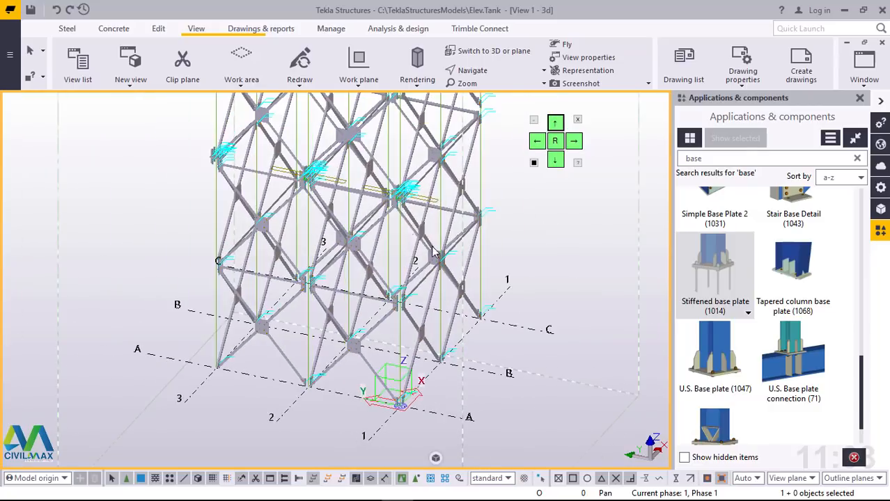
{"action": "scroll", "coordinate": [387, 183], "scroll_direction": "up", "scroll_amount": 4}
{"action": "scroll", "coordinate": [387, 184], "scroll_direction": "up", "scroll_amount": 6}
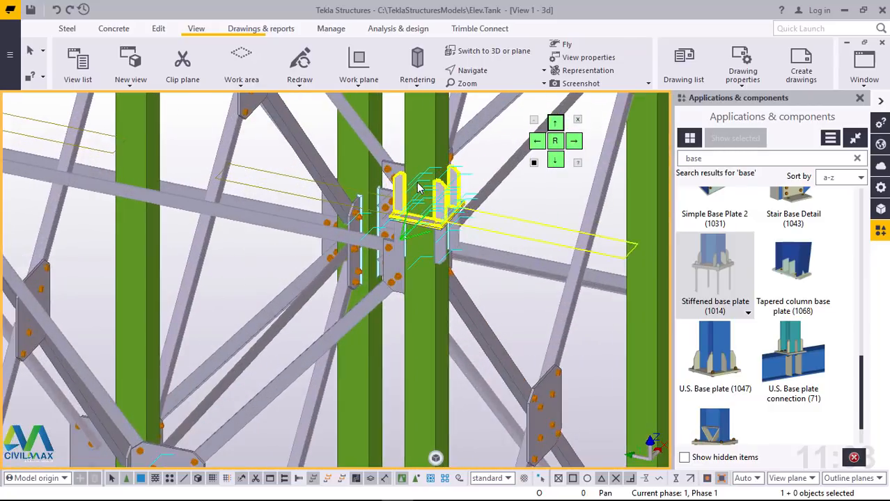
{"action": "scroll", "coordinate": [440, 226], "scroll_direction": "up", "scroll_amount": 1}
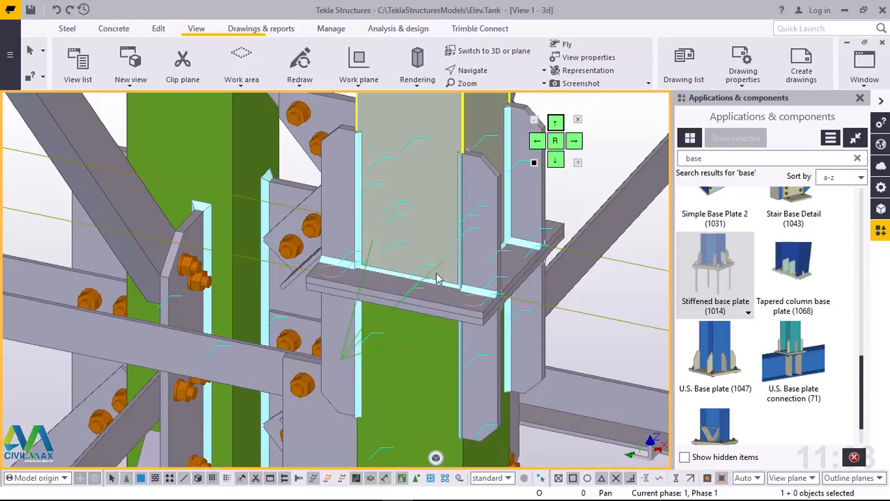
{"action": "scroll", "coordinate": [446, 279], "scroll_direction": "up", "scroll_amount": 4}
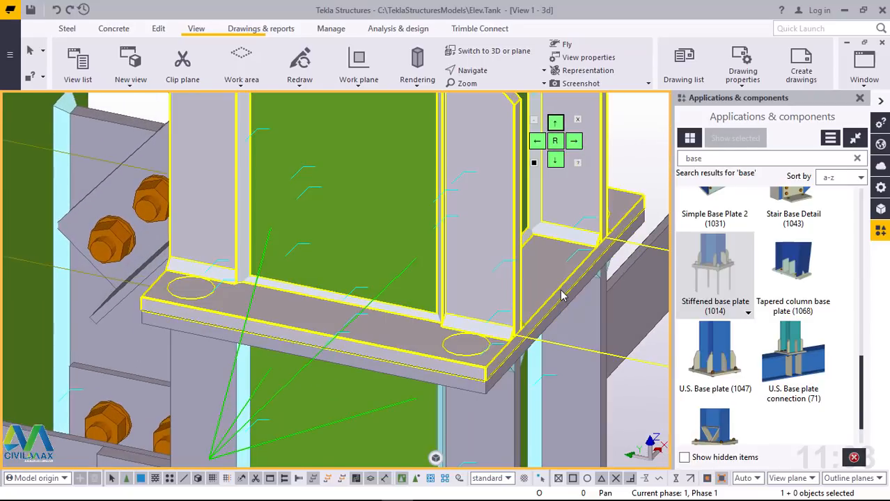
Step: Redraw the 3D view to clear the temporary lines around the copied flange plates at column A/1
{"action": "scroll", "coordinate": [468, 317], "scroll_direction": "down", "scroll_amount": 5}
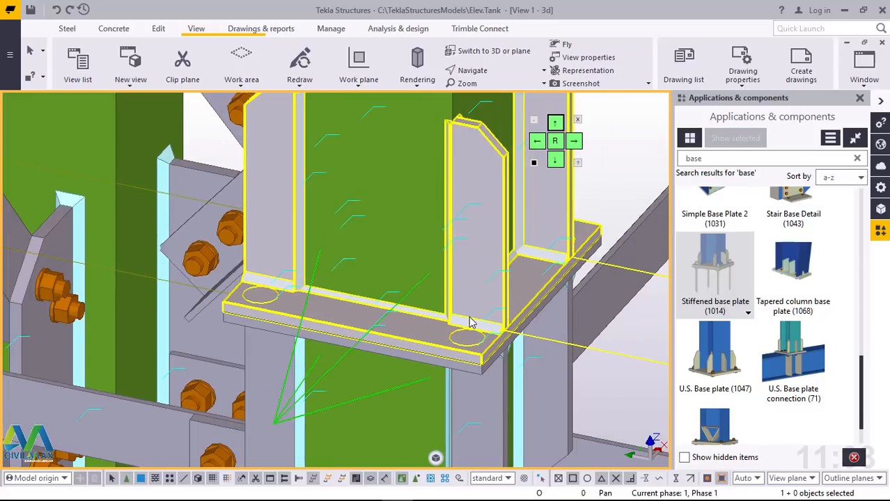
{"action": "scroll", "coordinate": [475, 206], "scroll_direction": "up", "scroll_amount": 1}
{"action": "scroll", "coordinate": [418, 319], "scroll_direction": "down", "scroll_amount": 2}
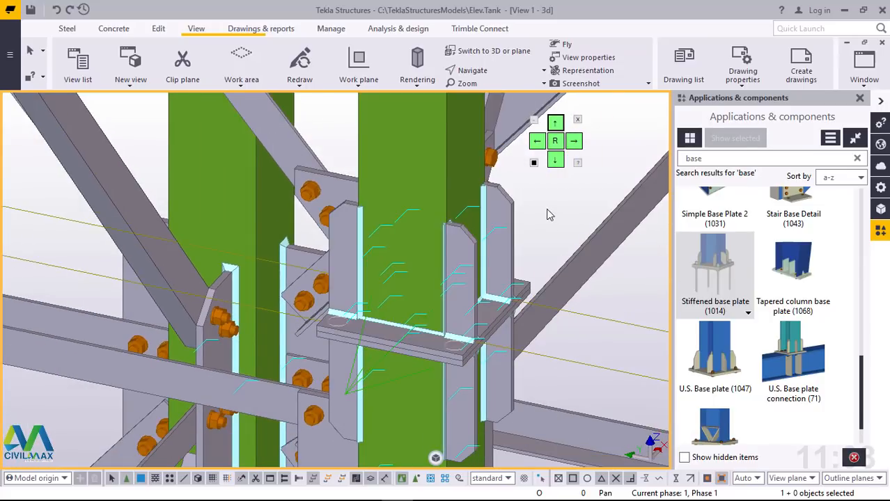
{"action": "right_click", "coordinate": [548, 214]}
{"action": "left_click", "coordinate": [605, 287]}
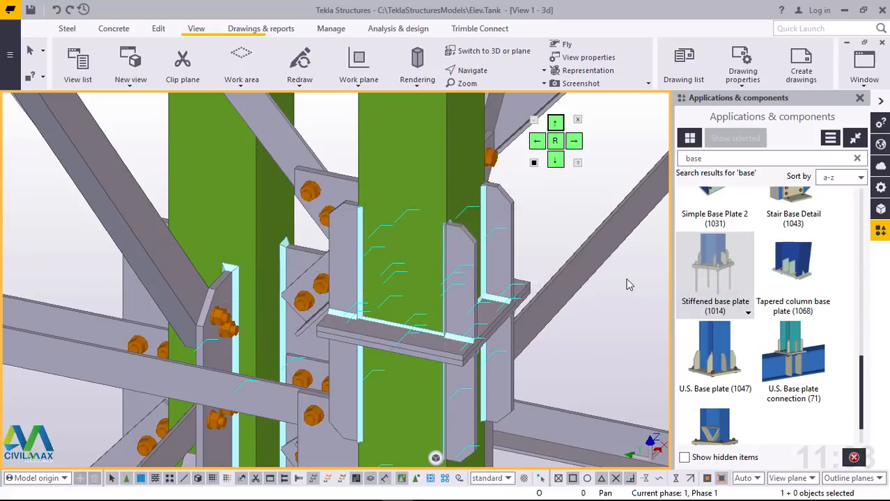
Step: Examine the paired flange plates and their stiffeners at the column joints up close and from a distance
{"action": "scroll", "coordinate": [485, 325], "scroll_direction": "up", "scroll_amount": 6}
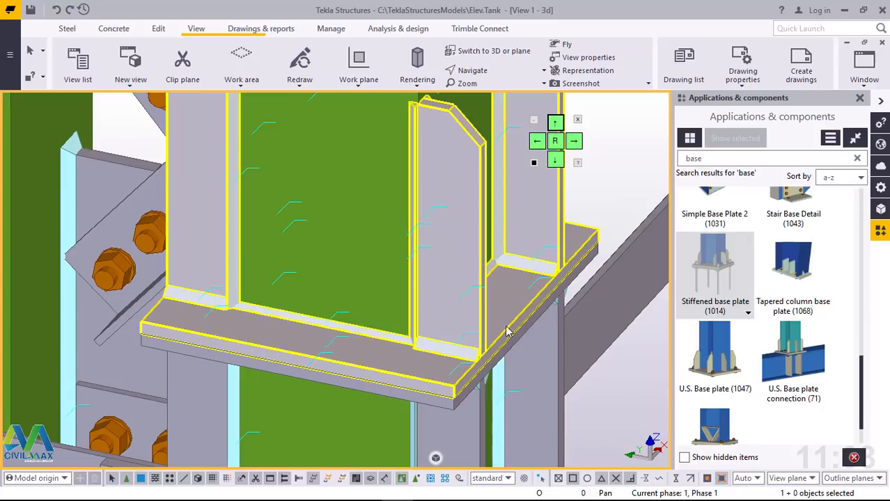
{"action": "scroll", "coordinate": [238, 318], "scroll_direction": "down", "scroll_amount": 8}
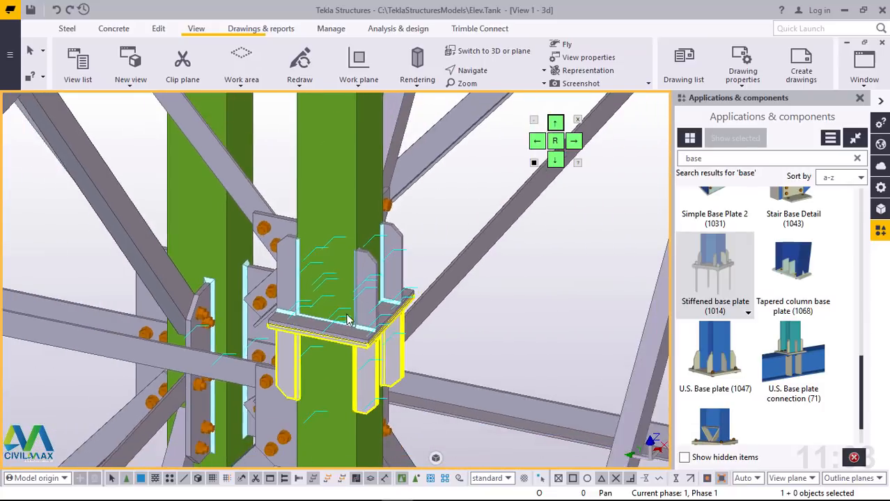
{"action": "middle_click_drag", "start_coordinate": [348, 320], "coordinate": [485, 322], "text": "ctrl"}
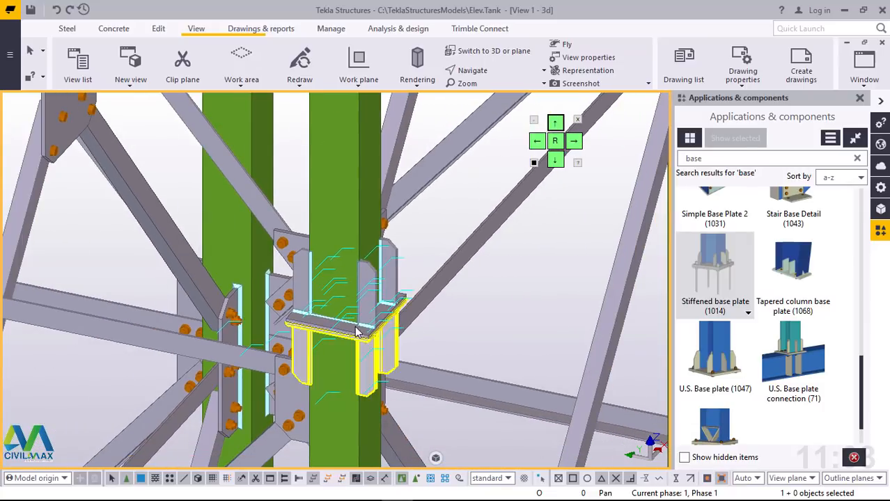
{"action": "middle_click_drag", "start_coordinate": [357, 320], "coordinate": [342, 384], "text": "ctrl"}
{"action": "scroll", "coordinate": [436, 287], "scroll_direction": "down", "scroll_amount": 2}
{"action": "scroll", "coordinate": [436, 287], "scroll_direction": "down", "scroll_amount": 2}
{"action": "scroll", "coordinate": [342, 383], "scroll_direction": "up", "scroll_amount": 7}
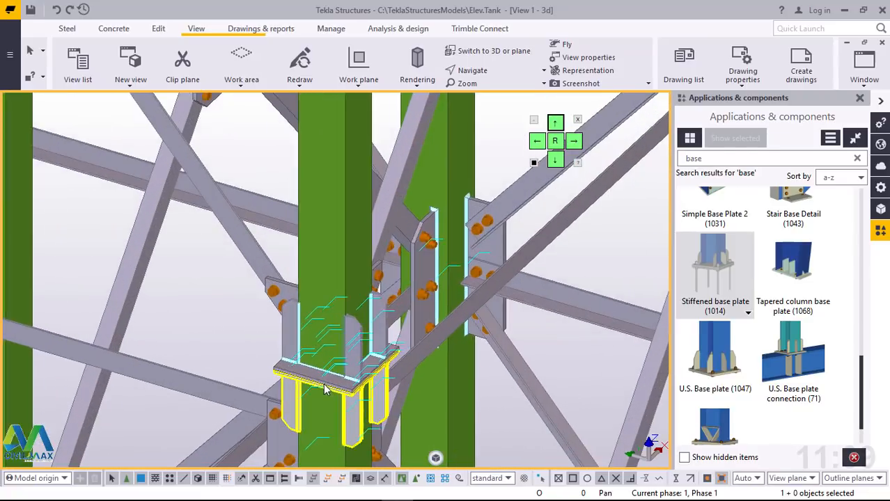
{"action": "middle_click_drag", "start_coordinate": [392, 340], "coordinate": [511, 302], "text": "ctrl"}
{"action": "scroll", "coordinate": [512, 293], "scroll_direction": "up", "scroll_amount": 3}
{"action": "scroll", "coordinate": [512, 294], "scroll_direction": "up", "scroll_amount": 2}
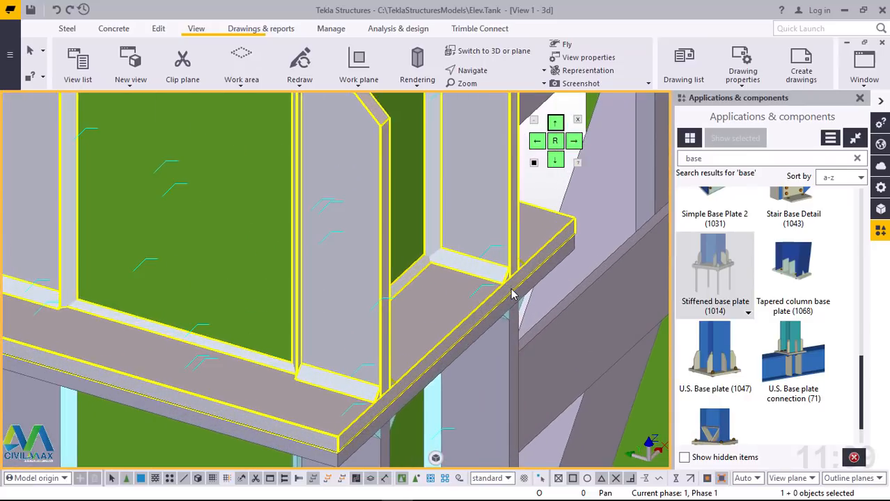
{"action": "scroll", "coordinate": [512, 294], "scroll_direction": "down", "scroll_amount": 4}
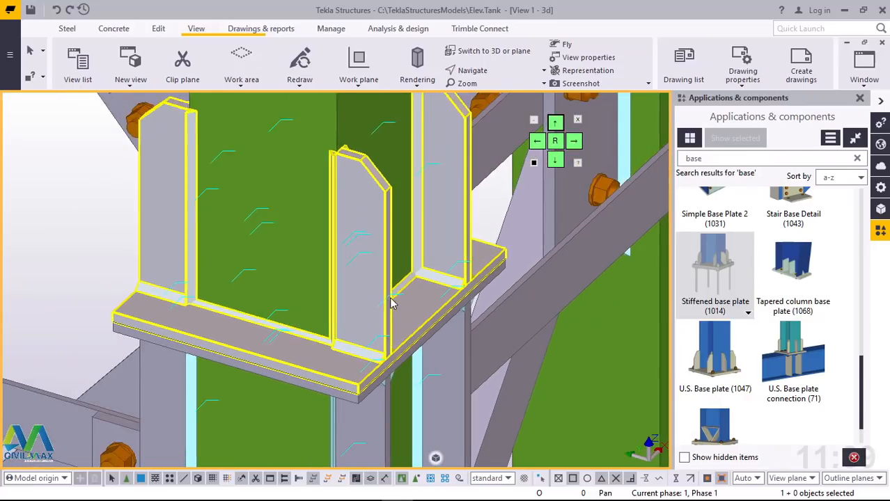
Step: Rotate the 3D view about the flange plate corner to face the joint from its outer side, and interrupt the navigation command
{"action": "left_click", "coordinate": [487, 71]}
{"action": "left_click", "coordinate": [479, 94]}
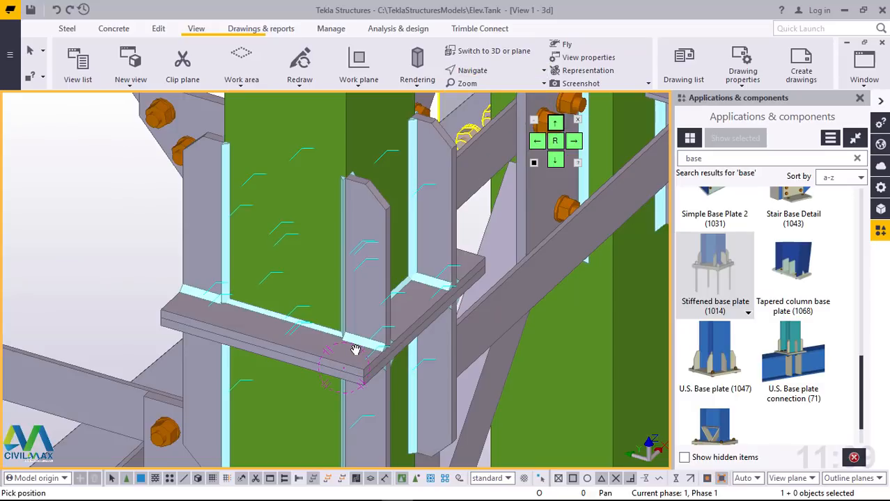
{"action": "mouse_move", "coordinate": [356, 350]}
{"action": "middle_mouse_down", "text": "ctrl"}
{"action": "mouse_move", "coordinate": [485, 338]}
{"action": "mouse_move", "coordinate": [515, 310]}
{"action": "mouse_move", "coordinate": [501, 285]}
{"action": "mouse_move", "coordinate": [323, 328]}
{"action": "mouse_move", "coordinate": [308, 354]}
{"action": "mouse_move", "coordinate": [369, 376]}
{"action": "mouse_move", "coordinate": [483, 354]}
{"action": "mouse_move", "coordinate": [484, 341]}
{"action": "mouse_move", "coordinate": [504, 333]}
{"action": "mouse_move", "coordinate": [498, 320]}
{"action": "mouse_move", "coordinate": [439, 322]}
{"action": "mouse_move", "coordinate": [390, 334]}
{"action": "mouse_move", "coordinate": [362, 359]}
{"action": "middle_mouse_up", "text": "ctrl"}
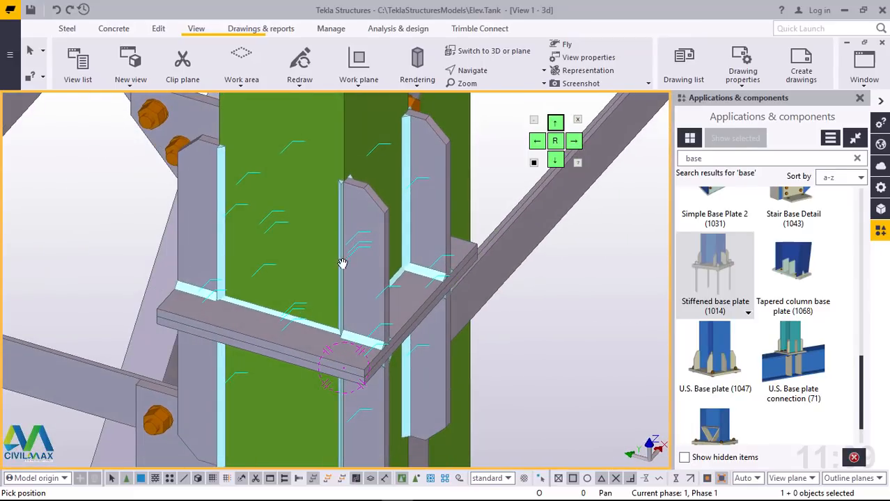
{"action": "mouse_move", "coordinate": [342, 263]}
{"action": "middle_mouse_down", "text": "ctrl"}
{"action": "mouse_move", "coordinate": [367, 247]}
{"action": "mouse_move", "coordinate": [347, 272]}
{"action": "mouse_move", "coordinate": [370, 285]}
{"action": "mouse_move", "coordinate": [493, 269]}
{"action": "mouse_move", "coordinate": [302, 319]}
{"action": "mouse_move", "coordinate": [477, 181]}
{"action": "middle_mouse_up", "text": "ctrl"}
{"action": "right_click", "coordinate": [477, 181]}
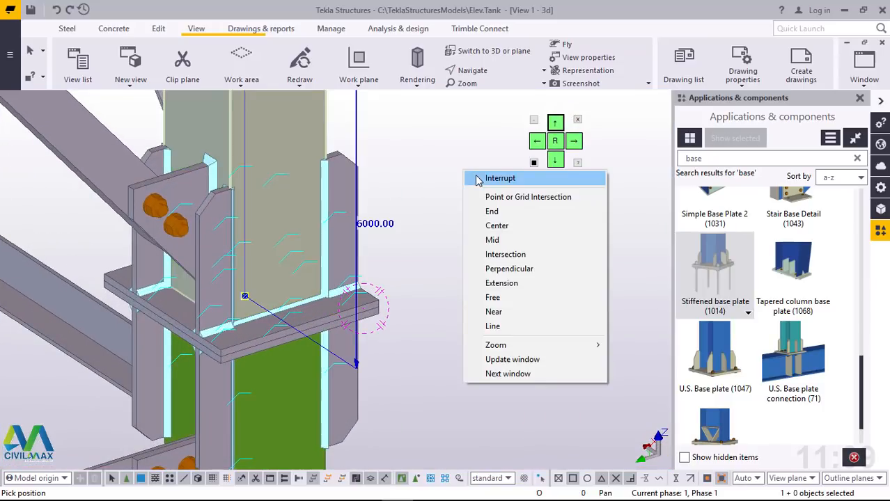
{"action": "left_click", "coordinate": [481, 177]}
Step: Select the upper and lower stiffened base plate components at the three column joints along grid line A and explode them
{"action": "left_click", "coordinate": [349, 203]}
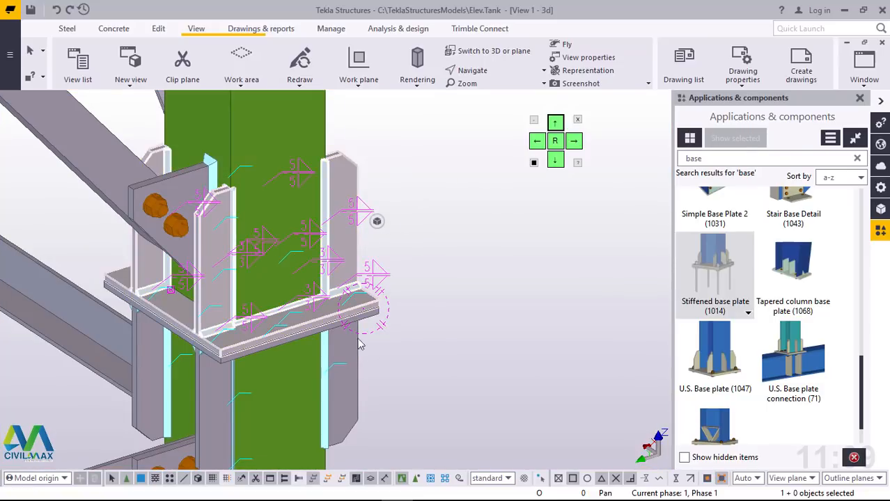
{"action": "scroll", "coordinate": [474, 243], "scroll_direction": "down", "scroll_amount": 6}
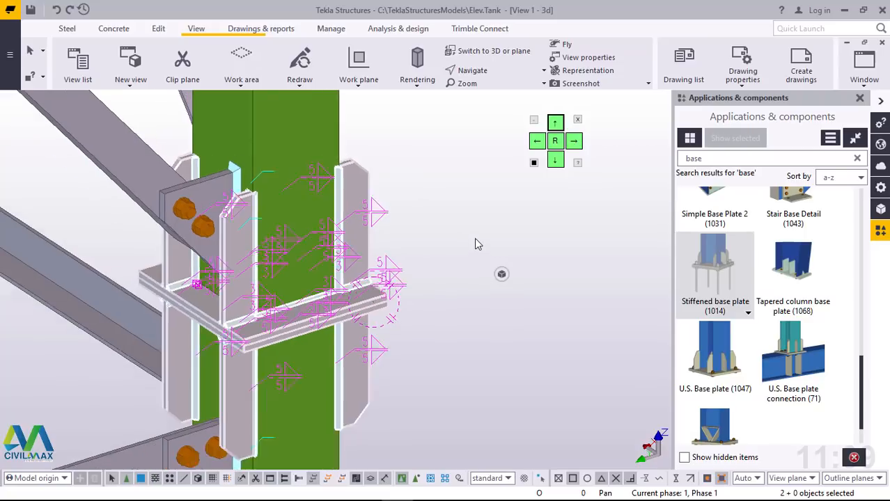
{"action": "scroll", "coordinate": [318, 300], "scroll_direction": "up", "scroll_amount": 10}
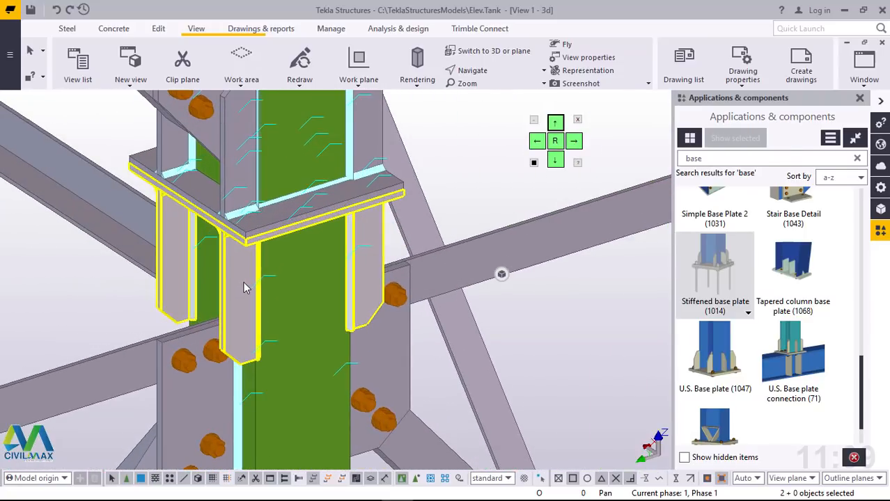
{"action": "left_click", "coordinate": [243, 213], "text": "ctrl"}
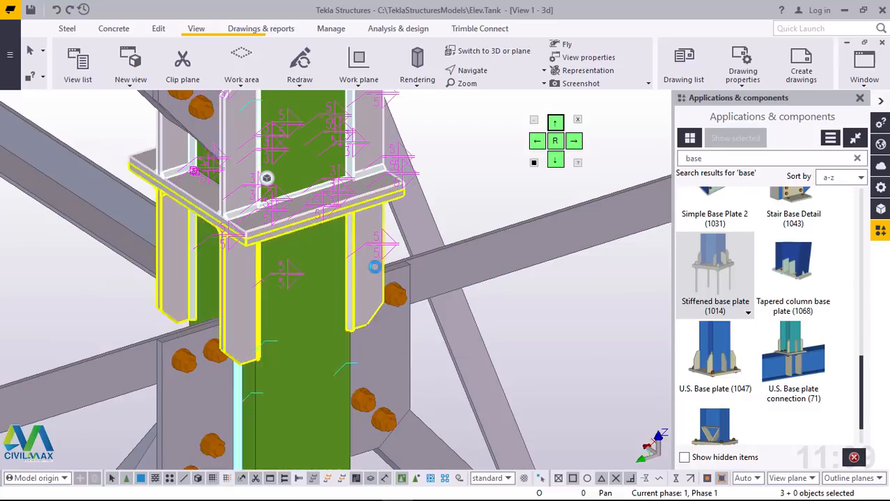
{"action": "left_click", "coordinate": [375, 268], "text": "ctrl"}
{"action": "scroll", "coordinate": [404, 291], "scroll_direction": "down", "scroll_amount": 8}
{"action": "scroll", "coordinate": [198, 370], "scroll_direction": "up", "scroll_amount": 2}
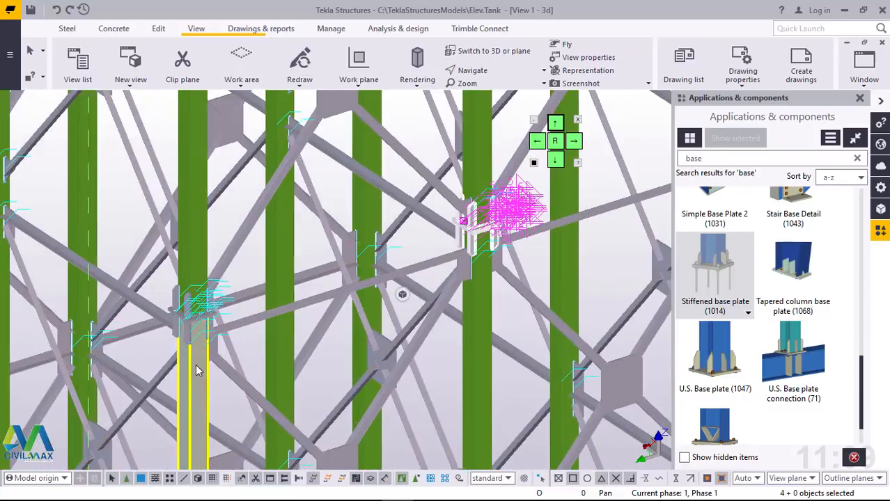
{"action": "scroll", "coordinate": [196, 369], "scroll_direction": "up", "scroll_amount": 6}
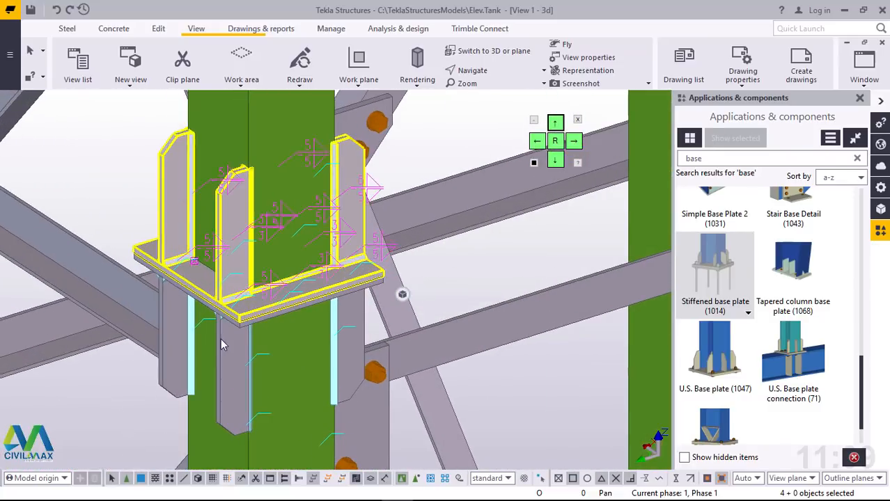
{"action": "left_click", "coordinate": [222, 344], "text": "ctrl"}
{"action": "scroll", "coordinate": [430, 309], "scroll_direction": "down", "scroll_amount": 6}
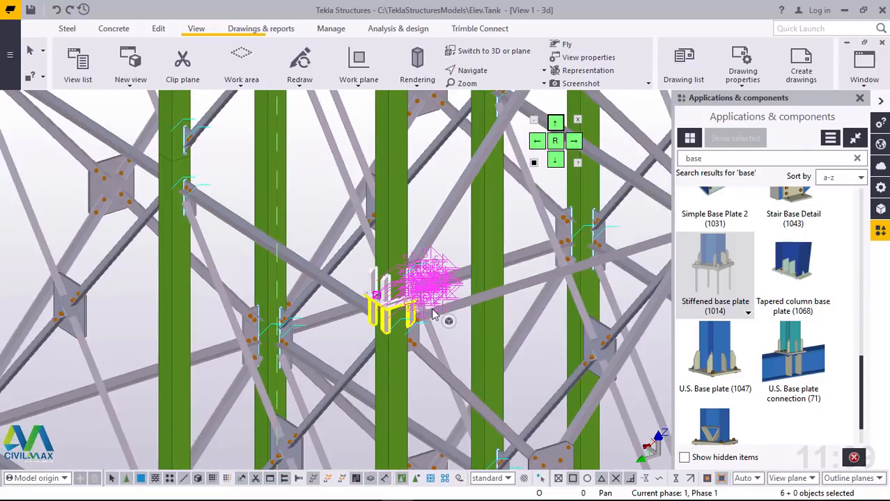
{"action": "scroll", "coordinate": [432, 315], "scroll_direction": "down", "scroll_amount": 2}
{"action": "scroll", "coordinate": [230, 298], "scroll_direction": "down", "scroll_amount": 5}
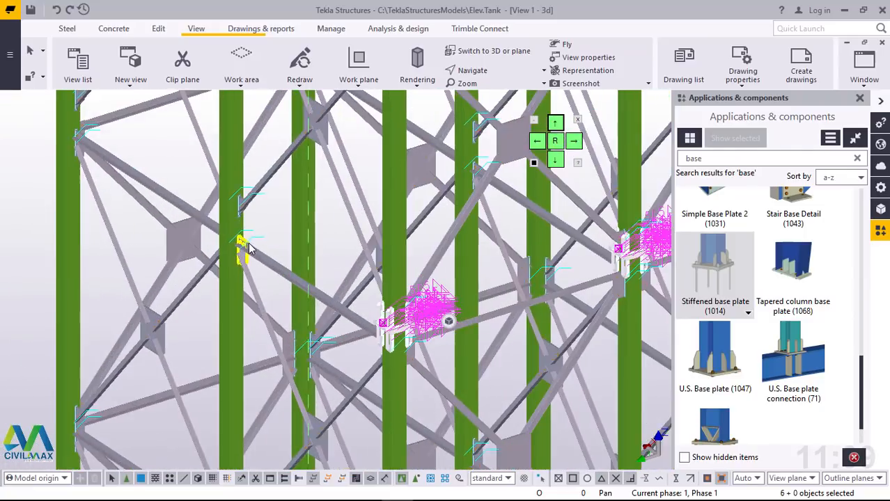
{"action": "scroll", "coordinate": [271, 252], "scroll_direction": "down", "scroll_amount": 1}
{"action": "scroll", "coordinate": [348, 269], "scroll_direction": "up", "scroll_amount": 4}
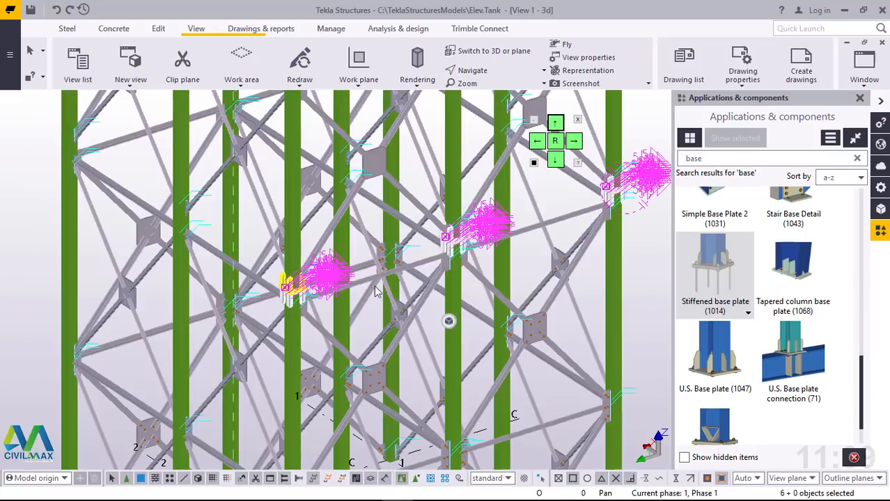
{"action": "scroll", "coordinate": [377, 289], "scroll_direction": "down", "scroll_amount": 2}
{"action": "scroll", "coordinate": [172, 364], "scroll_direction": "down", "scroll_amount": 3}
{"action": "scroll", "coordinate": [418, 306], "scroll_direction": "up", "scroll_amount": 8}
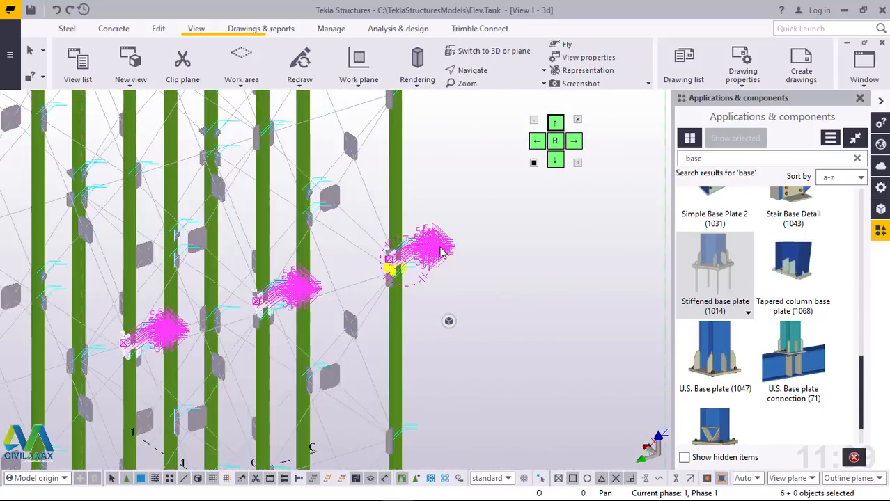
{"action": "scroll", "coordinate": [326, 296], "scroll_direction": "up", "scroll_amount": 5}
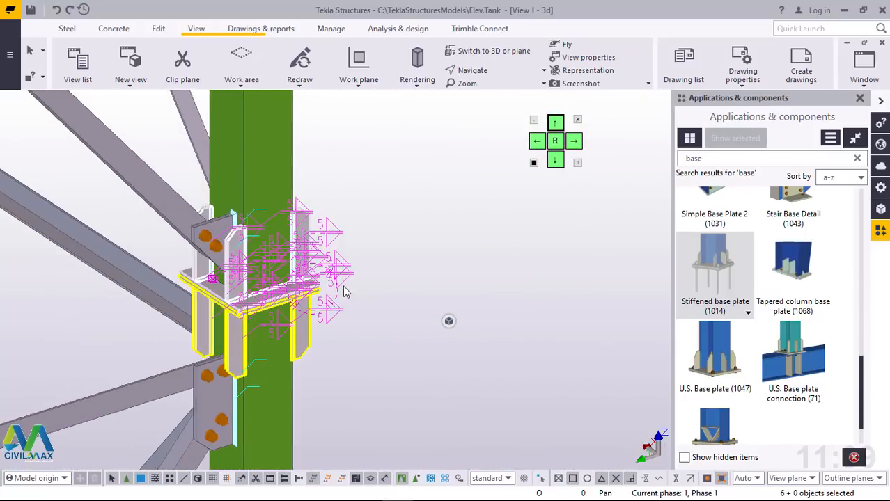
{"action": "right_click", "coordinate": [446, 205]}
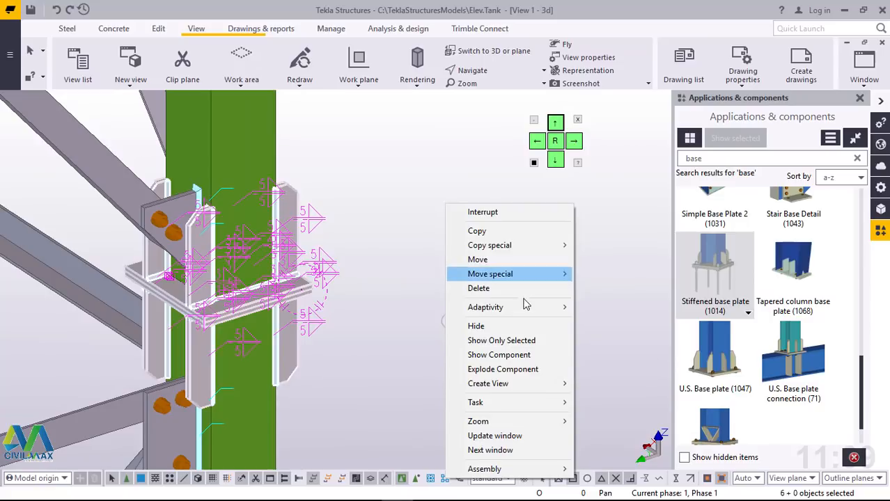
{"action": "left_click", "coordinate": [503, 372]}
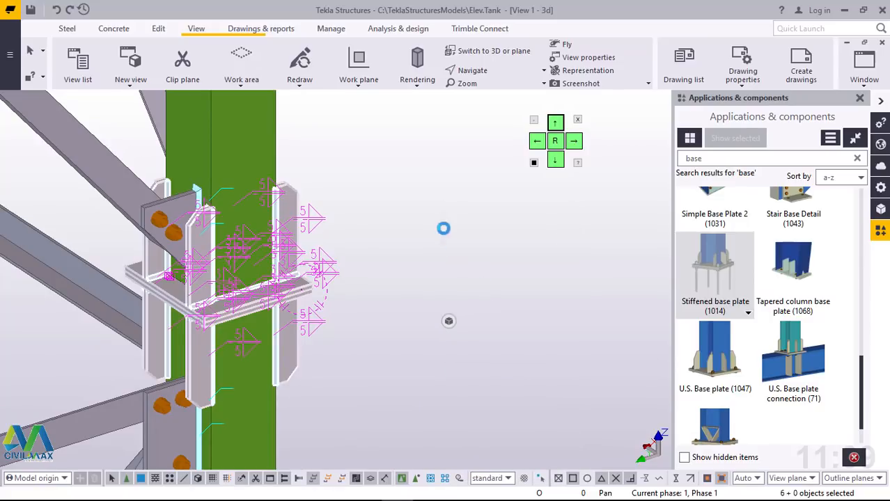
Step: Redraw the 3D view to clear the temporary marks around the exploded flange plates
{"action": "right_click", "coordinate": [443, 302]}
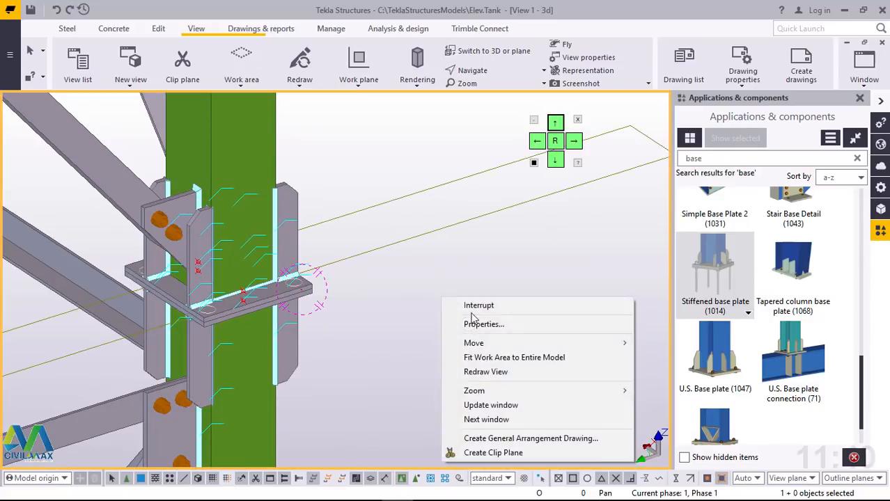
{"action": "left_click", "coordinate": [500, 374]}
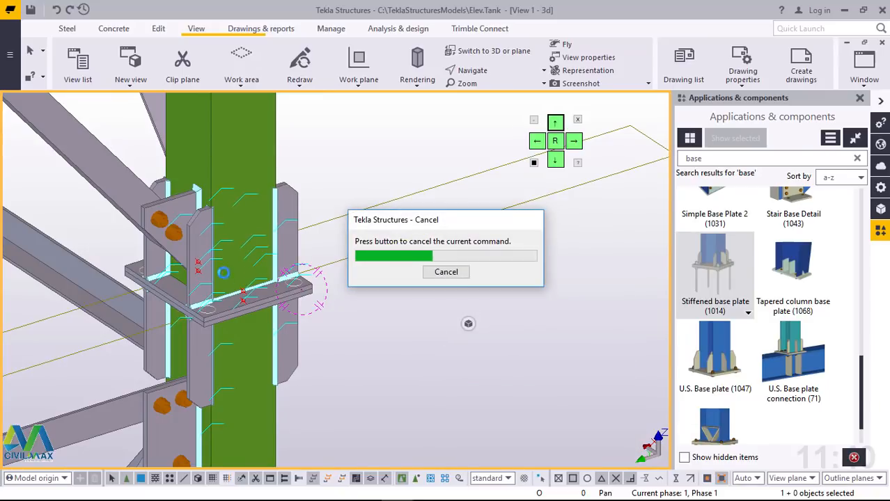
{"action": "scroll", "coordinate": [178, 273], "scroll_direction": "up", "scroll_amount": 3}
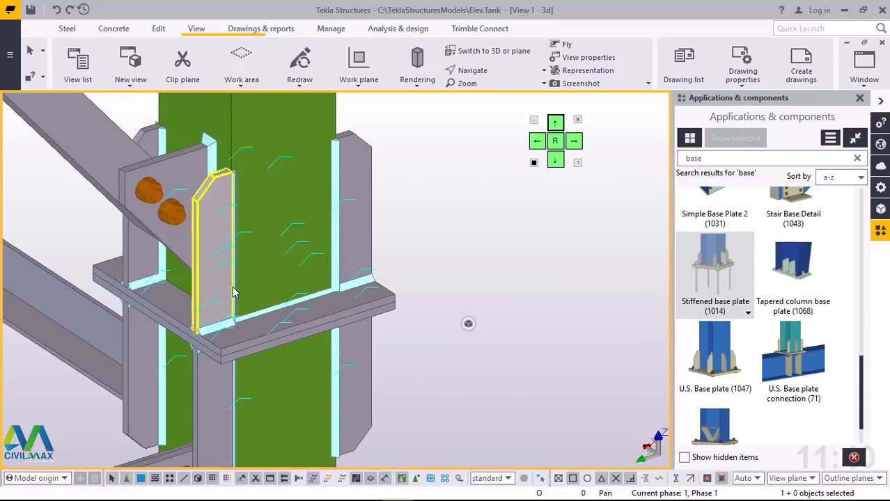
Step: Close the component catalog and bring up the steel modelling commands with the flange joint in close view
{"action": "middle_click_drag", "start_coordinate": [257, 297], "coordinate": [401, 284], "text": "ctrl"}
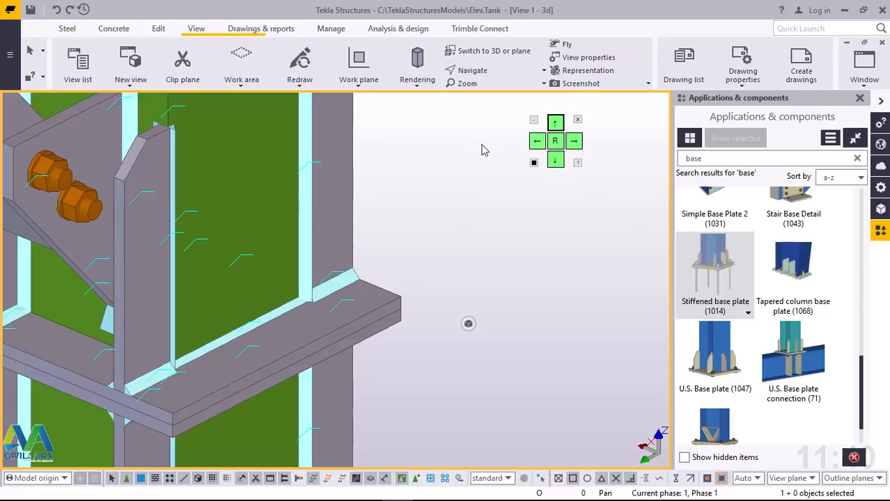
{"action": "left_click", "coordinate": [860, 98]}
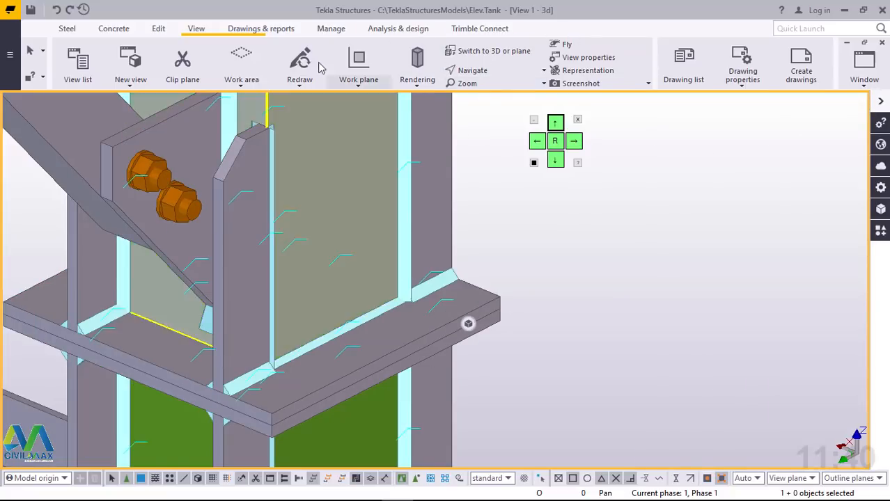
{"action": "left_click", "coordinate": [67, 28]}
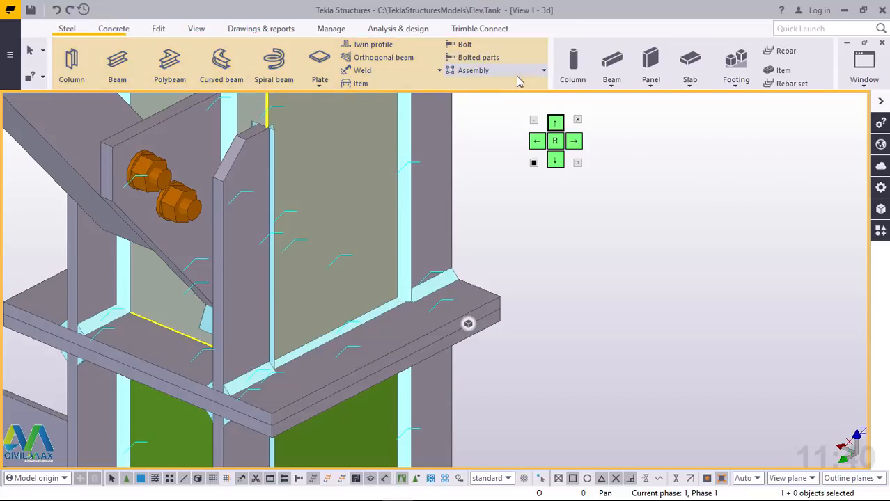
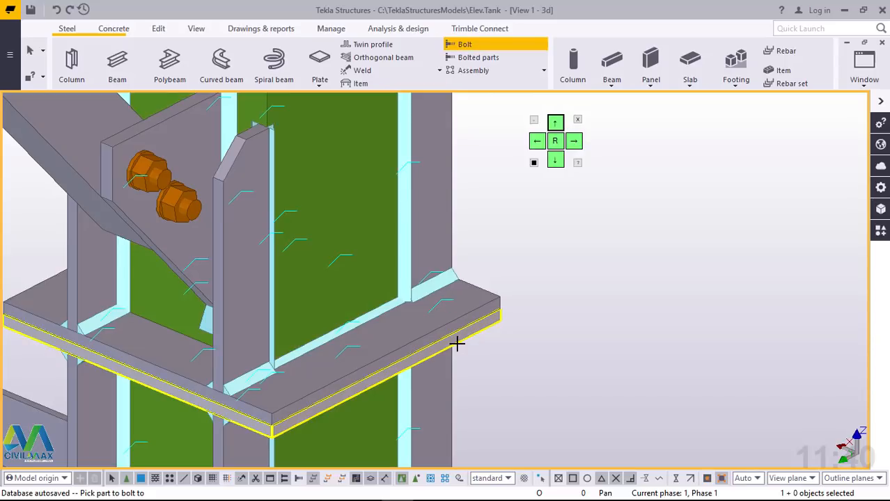
Step: Bolt the lower flange plate to the upper one, placing the bolt group along the outer edge from the near corner to the far corner
{"action": "left_click", "coordinate": [469, 298]}
{"action": "scroll", "coordinate": [481, 306], "scroll_direction": "up", "scroll_amount": 1}
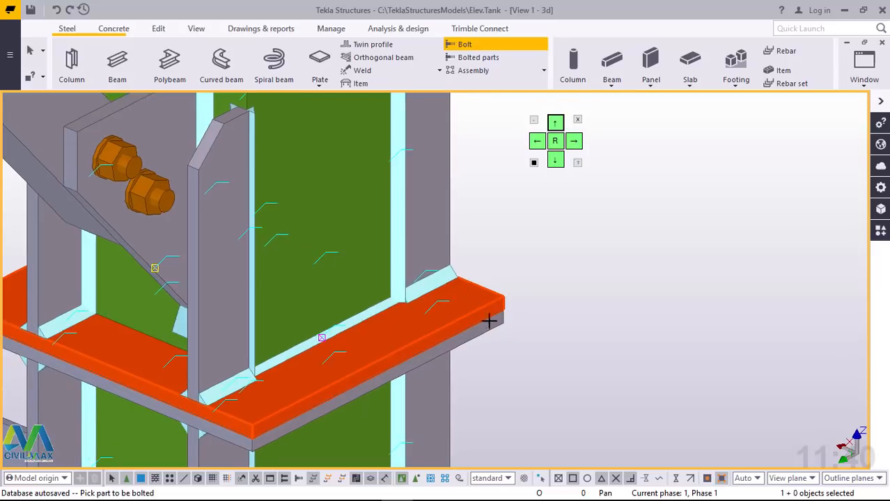
{"action": "left_click", "coordinate": [489, 327]}
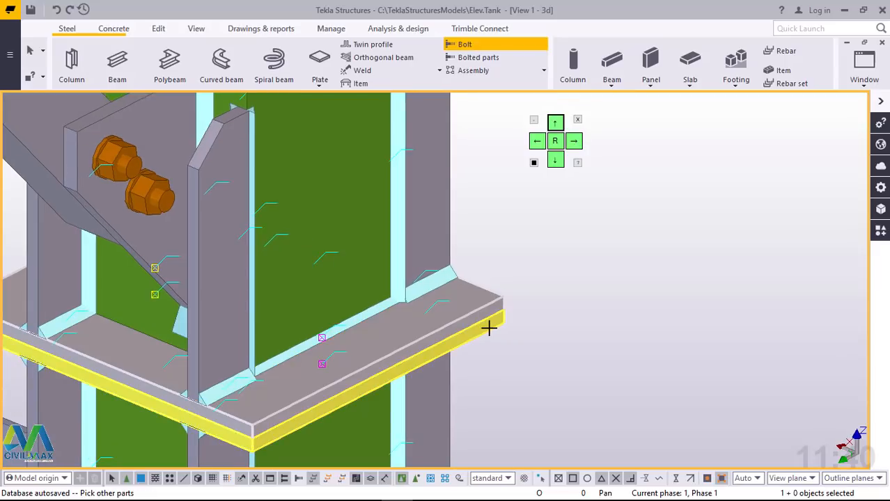
{"action": "scroll", "coordinate": [281, 416], "scroll_direction": "up", "scroll_amount": 1}
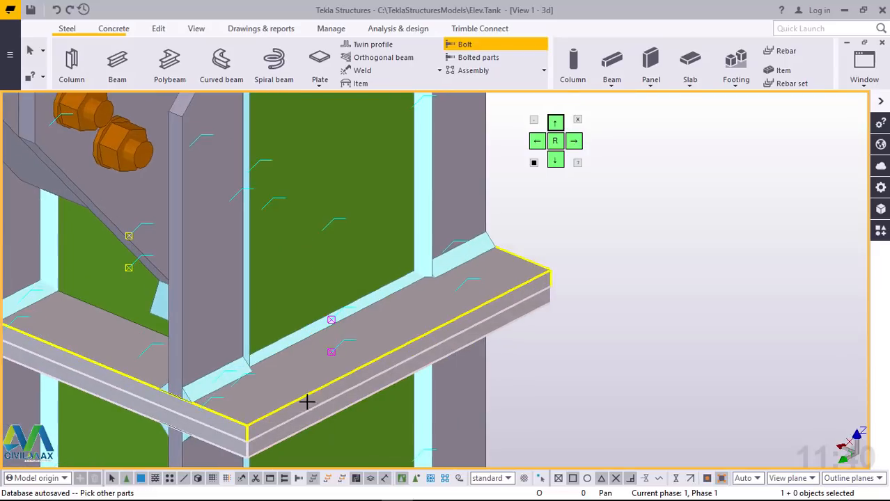
{"action": "middle_click", "coordinate": [245, 425]}
{"action": "left_click", "coordinate": [244, 426]}
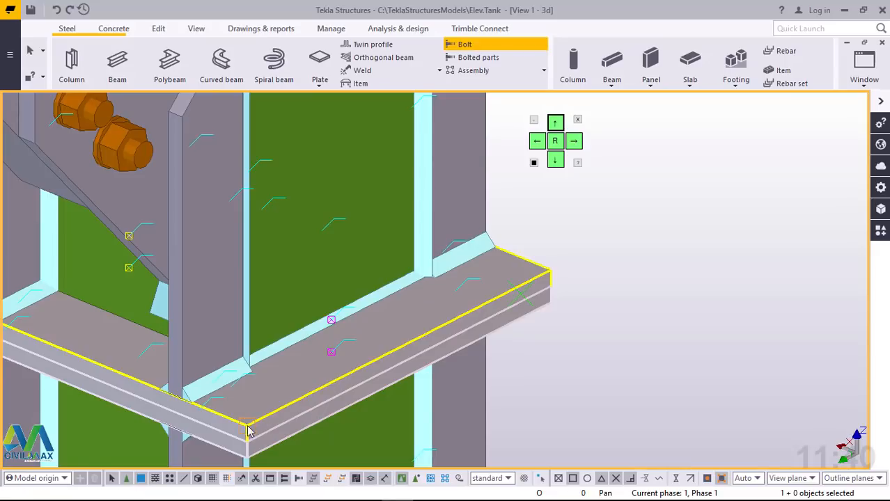
{"action": "left_click", "coordinate": [550, 270]}
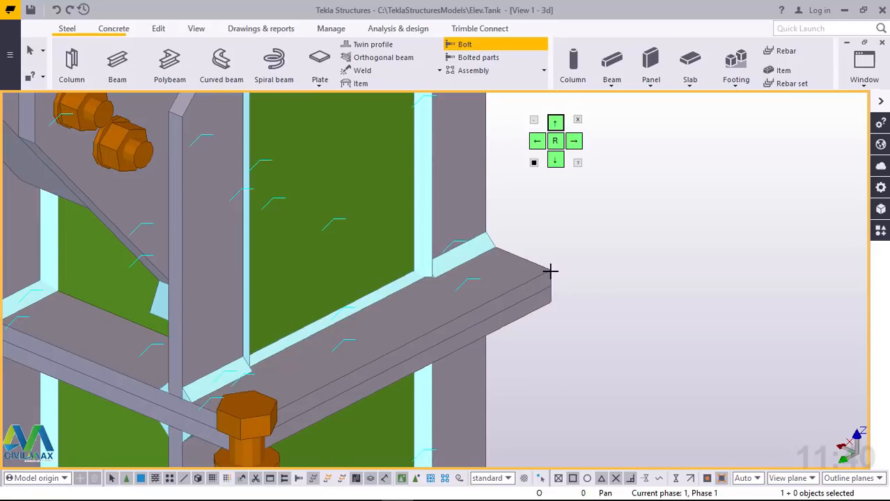
{"action": "right_click", "coordinate": [630, 227]}
{"action": "left_click", "coordinate": [658, 237]}
{"action": "scroll", "coordinate": [657, 238], "scroll_direction": "down", "scroll_amount": 2}
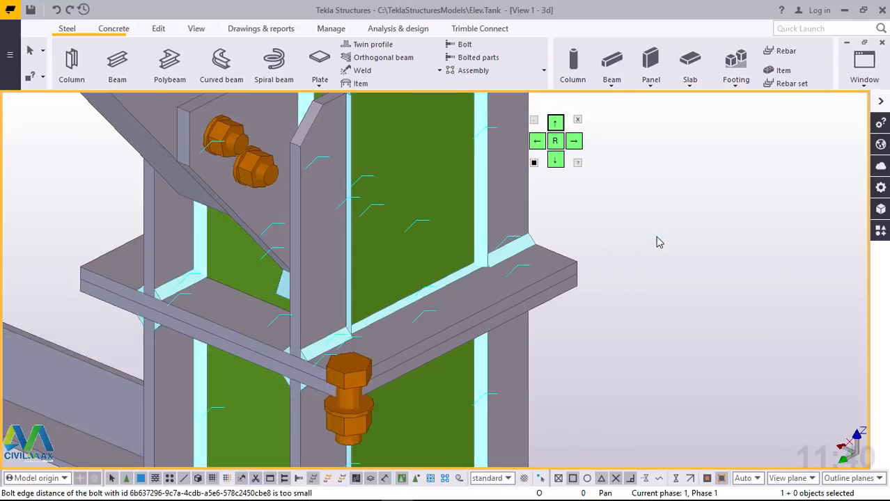
Step: Change the new flange bolt to size 16 mm and add a washer under its head
{"action": "left_click", "coordinate": [432, 374]}
{"action": "scroll", "coordinate": [433, 374], "scroll_direction": "up", "scroll_amount": 2}
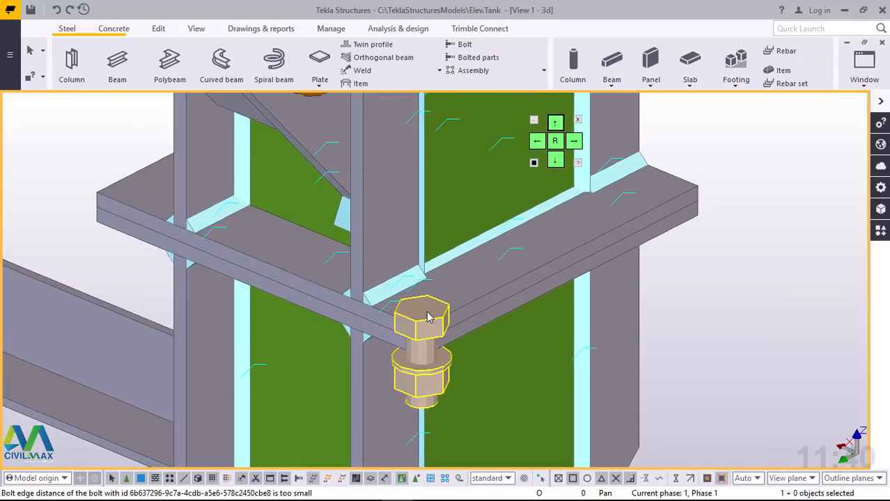
{"action": "double_click", "coordinate": [428, 317]}
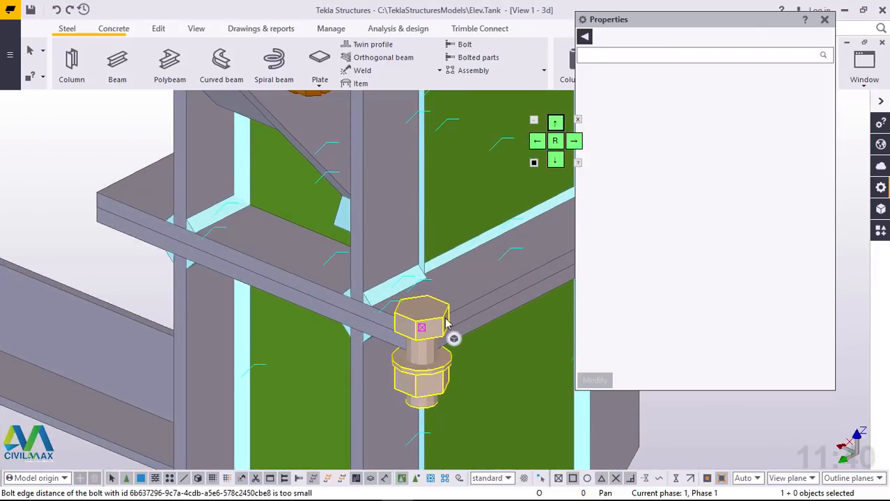
{"action": "scroll", "coordinate": [253, 363], "scroll_direction": "down", "scroll_amount": 3}
{"action": "scroll", "coordinate": [403, 357], "scroll_direction": "up", "scroll_amount": 2}
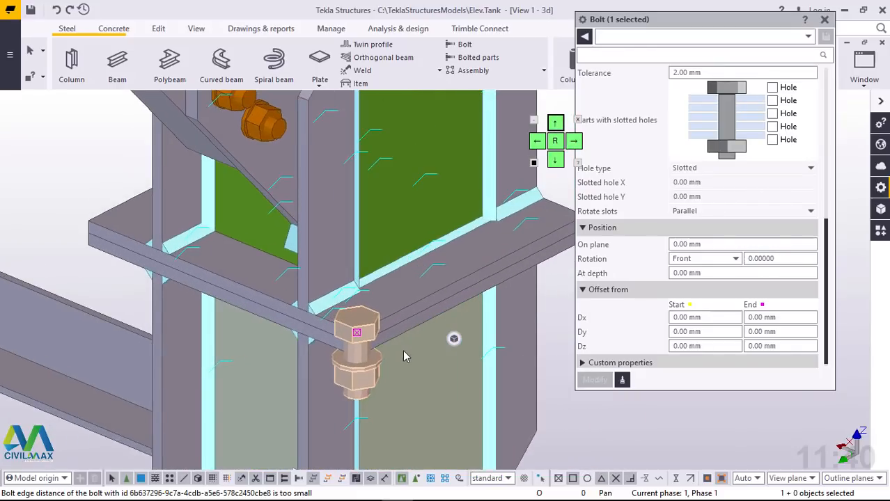
{"action": "scroll", "coordinate": [429, 313], "scroll_direction": "up", "scroll_amount": 3}
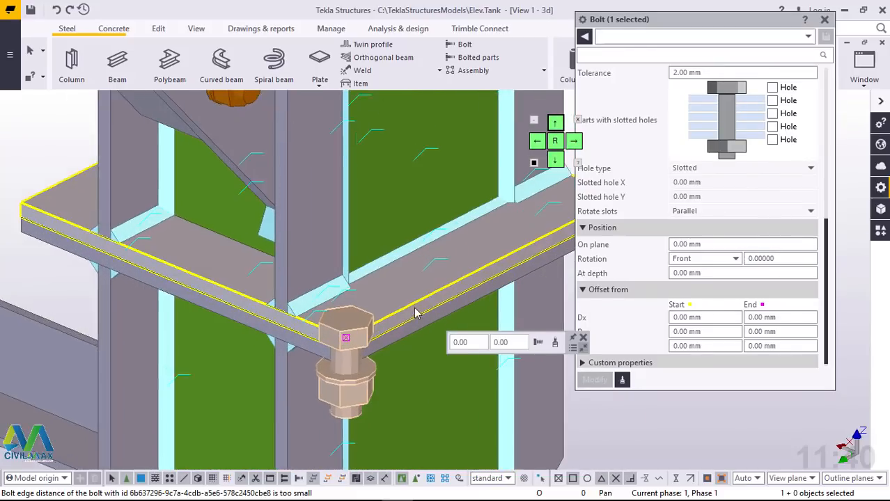
{"action": "scroll", "coordinate": [230, 362], "scroll_direction": "down", "scroll_amount": 2}
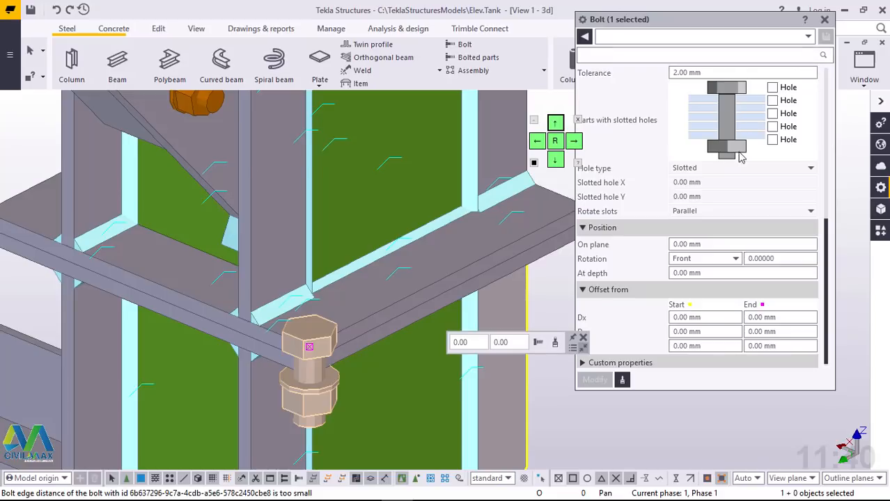
{"action": "scroll", "coordinate": [736, 225], "scroll_direction": "up", "scroll_amount": 1}
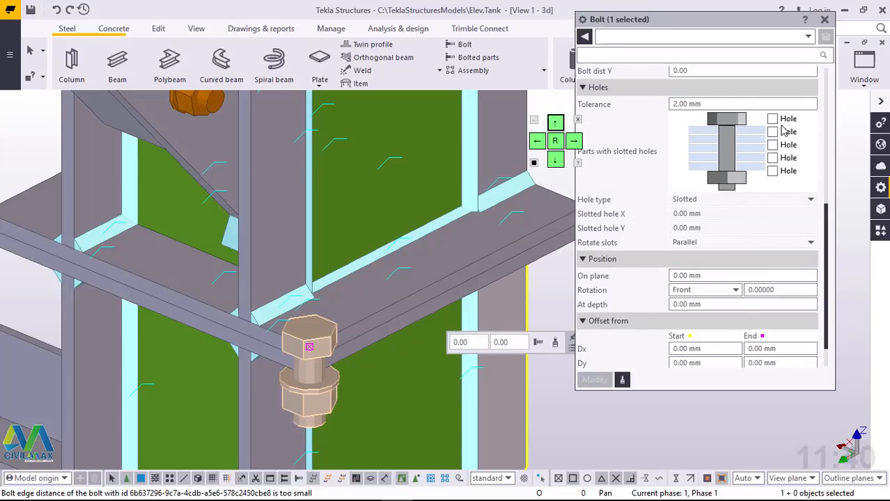
{"action": "scroll", "coordinate": [764, 195], "scroll_direction": "up", "scroll_amount": 6}
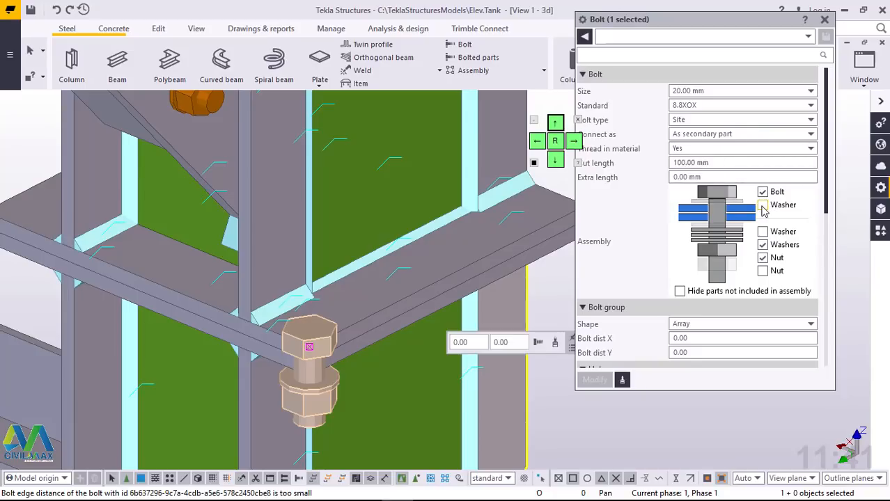
{"action": "left_click", "coordinate": [764, 206]}
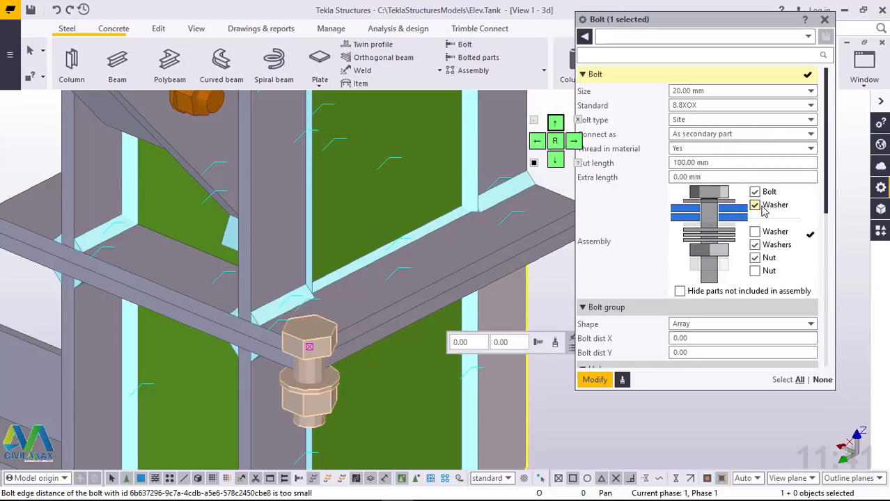
{"action": "left_click", "coordinate": [735, 92]}
{"action": "left_click", "coordinate": [705, 129]}
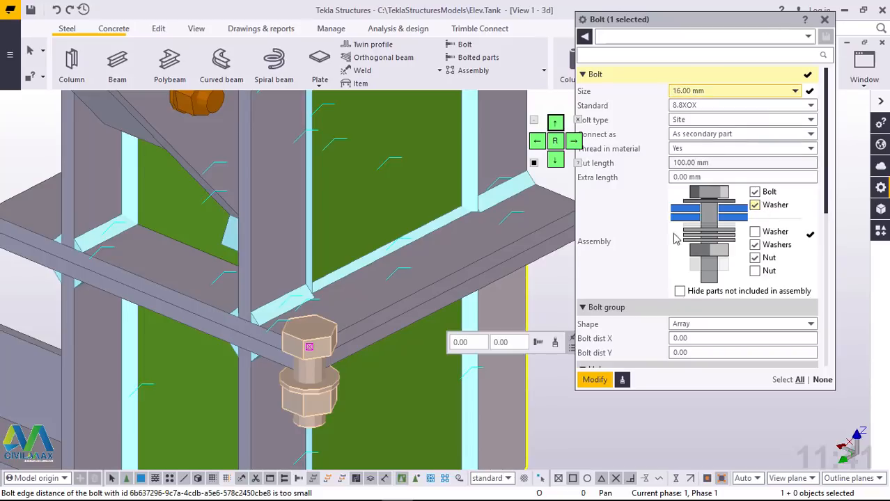
{"action": "left_click", "coordinate": [594, 381]}
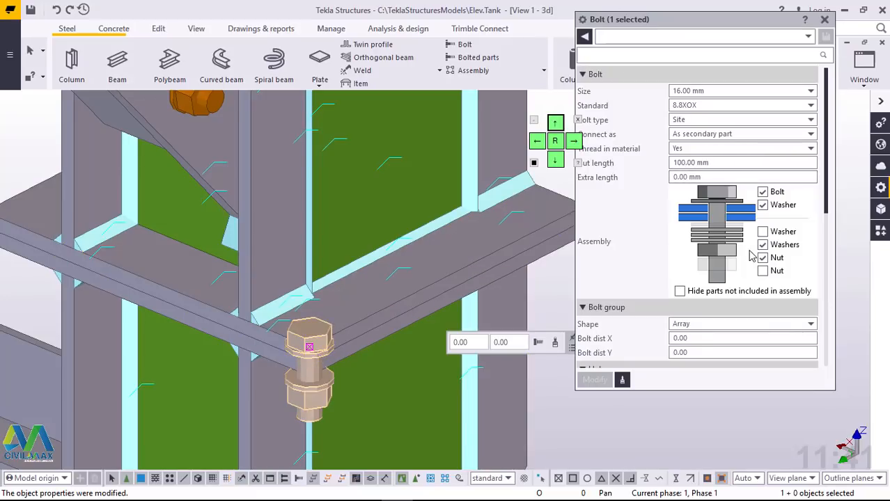
Step: Set the flange bolt group's X spacing to 3*70
{"action": "scroll", "coordinate": [753, 257], "scroll_direction": "down", "scroll_amount": 2}
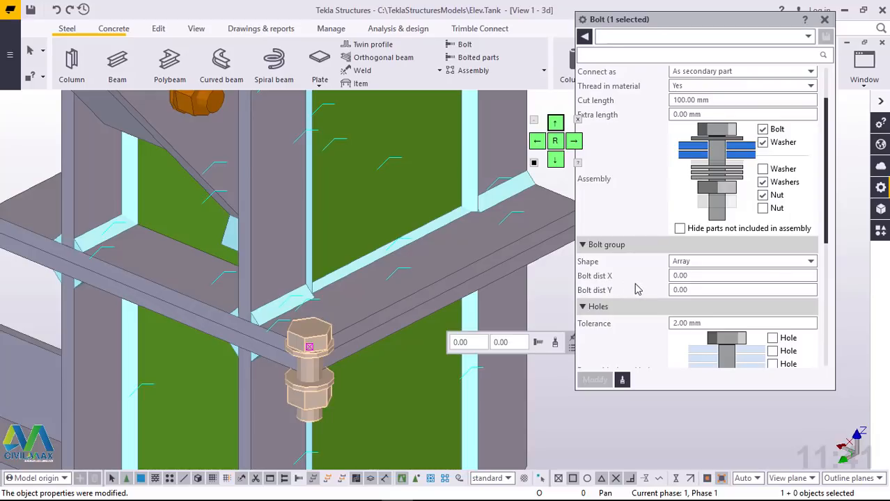
{"action": "left_click", "coordinate": [700, 275]}
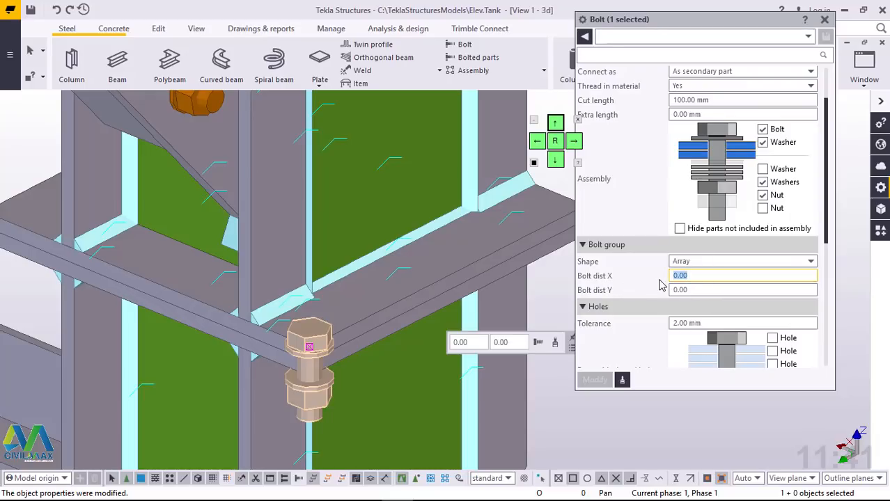
{"action": "type", "text": "1"}
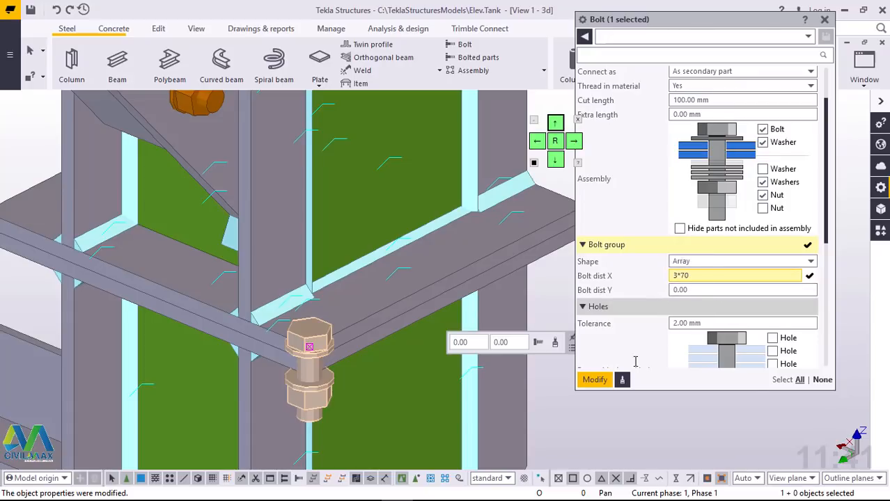
{"action": "left_click", "coordinate": [595, 381]}
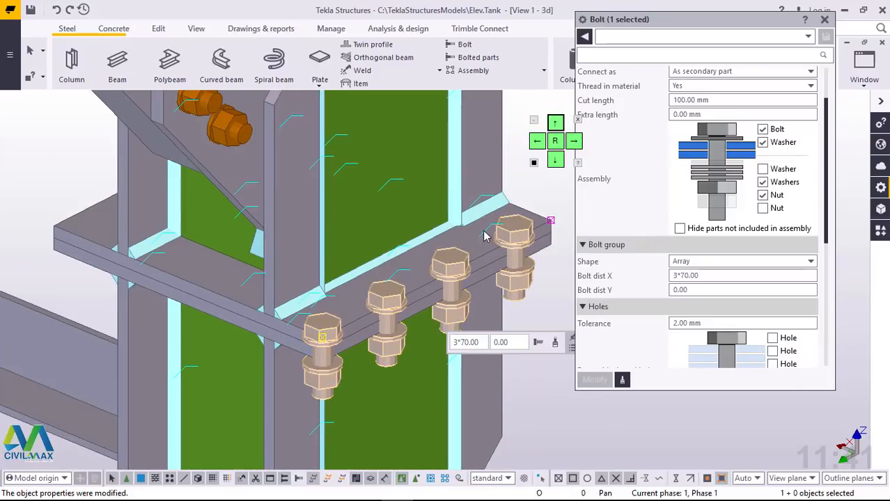
Step: Set the flange bolt group's on-plane position to 20 mm to move the row inward from the plate edge
{"action": "scroll", "coordinate": [706, 259], "scroll_direction": "down", "scroll_amount": 1}
{"action": "scroll", "coordinate": [707, 259], "scroll_direction": "down", "scroll_amount": 1}
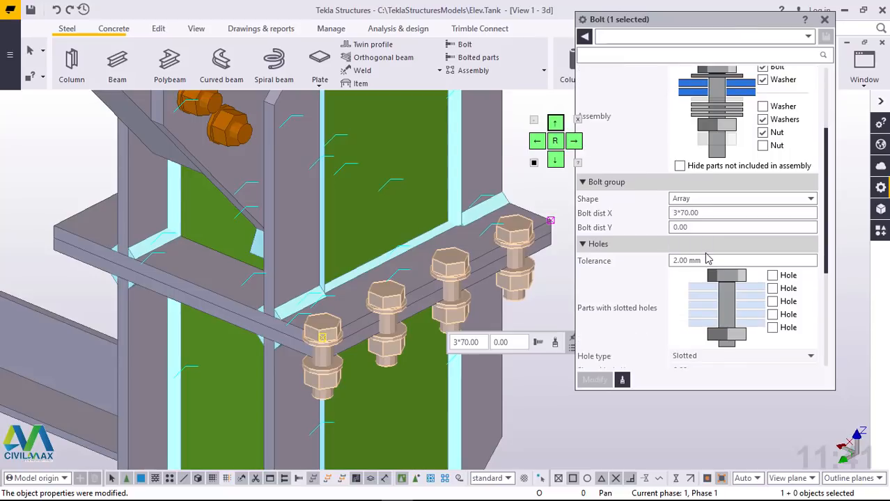
{"action": "scroll", "coordinate": [706, 230], "scroll_direction": "down", "scroll_amount": 5}
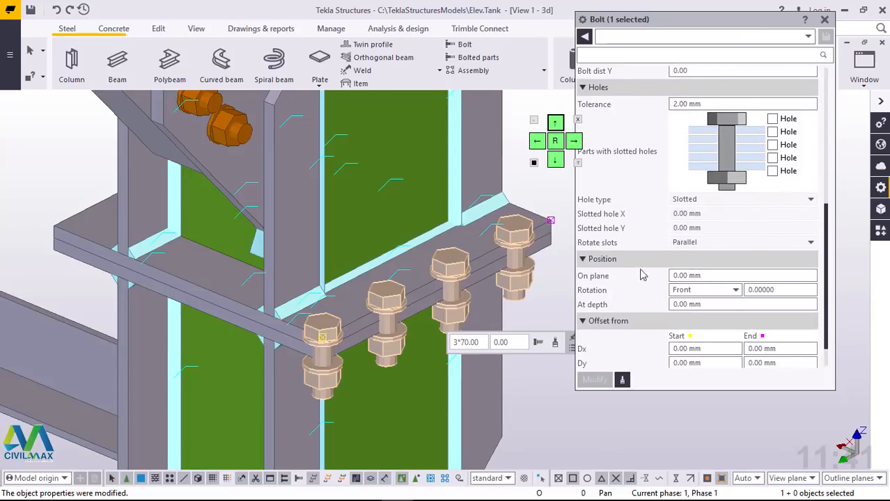
{"action": "left_click", "coordinate": [669, 277]}
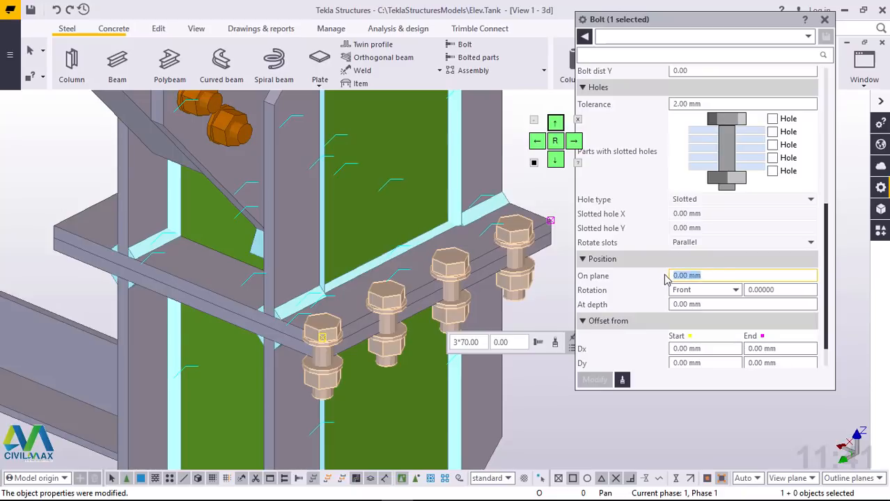
{"action": "type", "text": "20"}
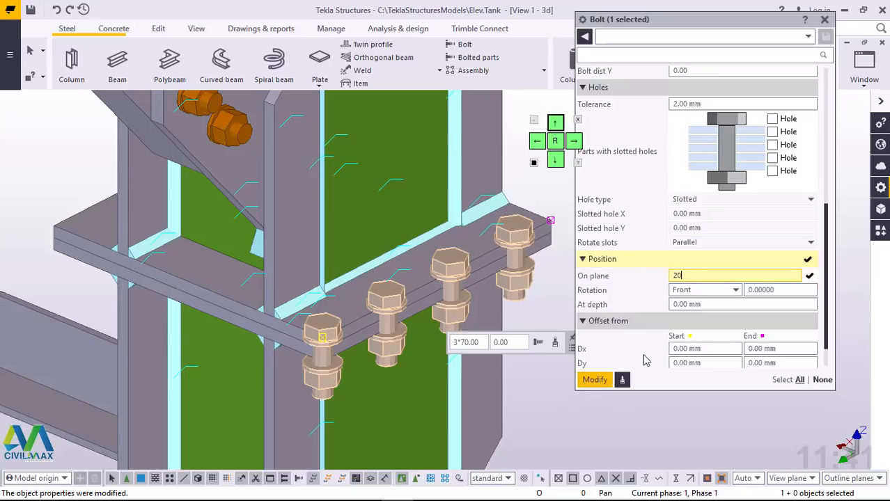
{"action": "left_click", "coordinate": [594, 379]}
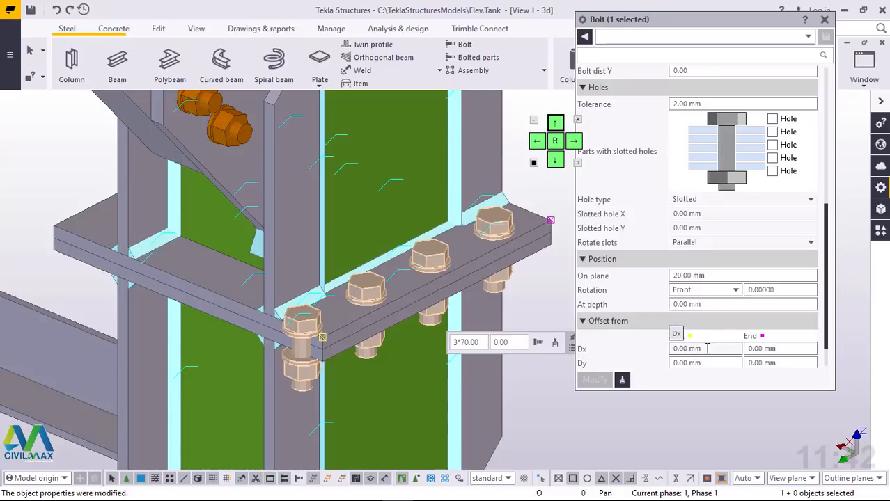
Step: Try a start Dx offset of -20 mm on the flange bolt group
{"action": "left_click_drag", "start_coordinate": [707, 349], "coordinate": [667, 352]}
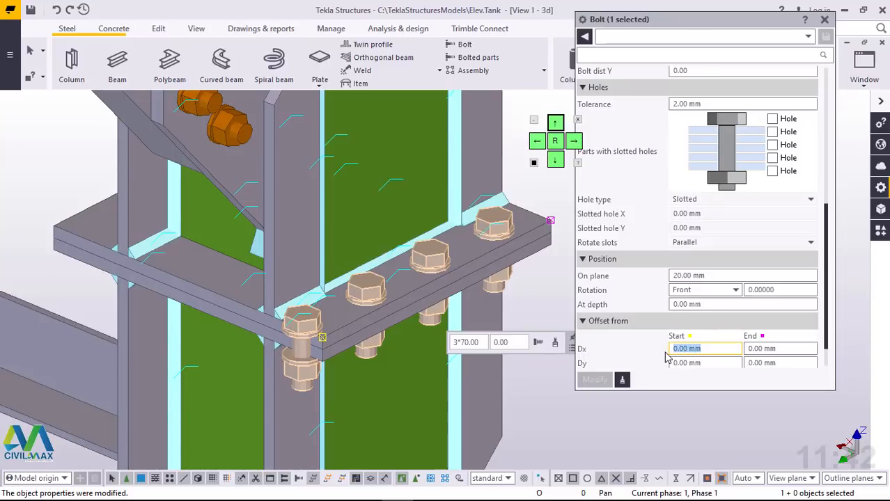
{"action": "type", "text": "-20"}
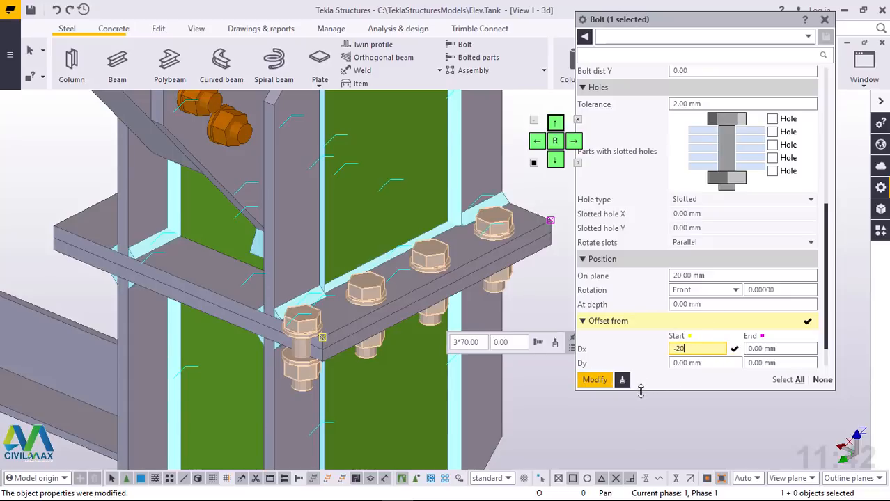
{"action": "left_click", "coordinate": [595, 379]}
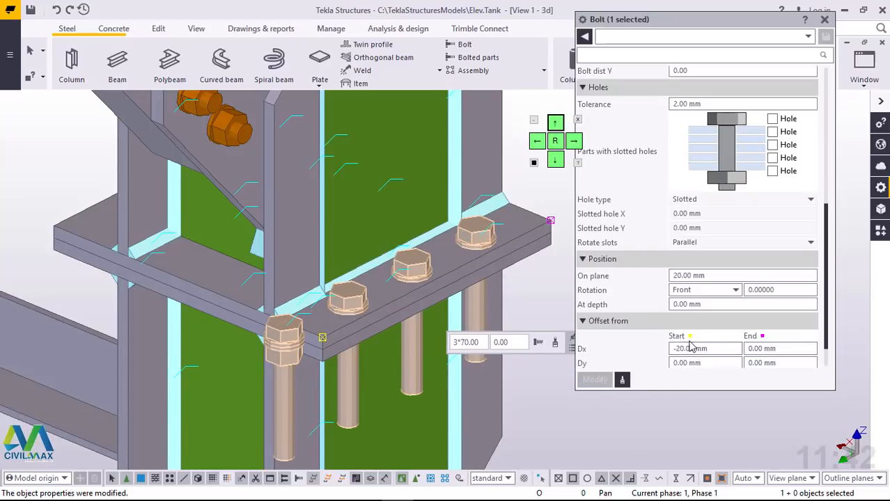
Step: Set the flange bolt group's start Dx offset to 20 mm, then close its properties and clear the selection
{"action": "left_click", "coordinate": [716, 350]}
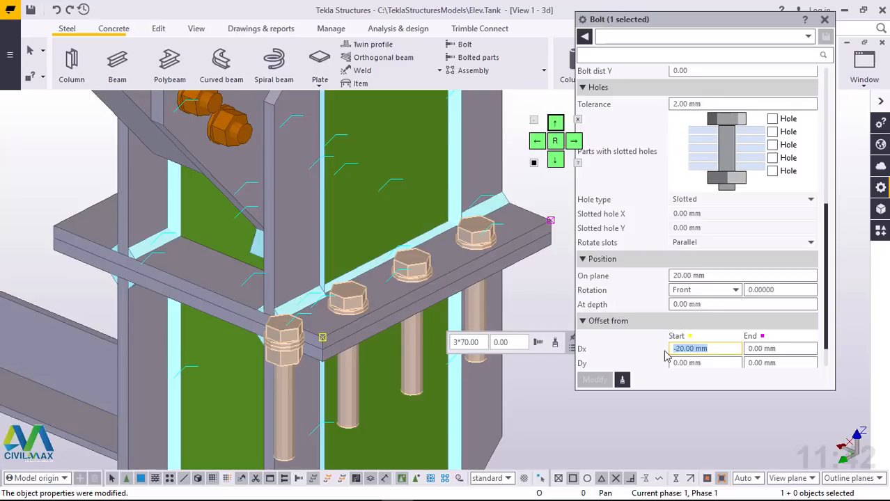
{"action": "type", "text": "20"}
{"action": "left_click", "coordinate": [596, 380]}
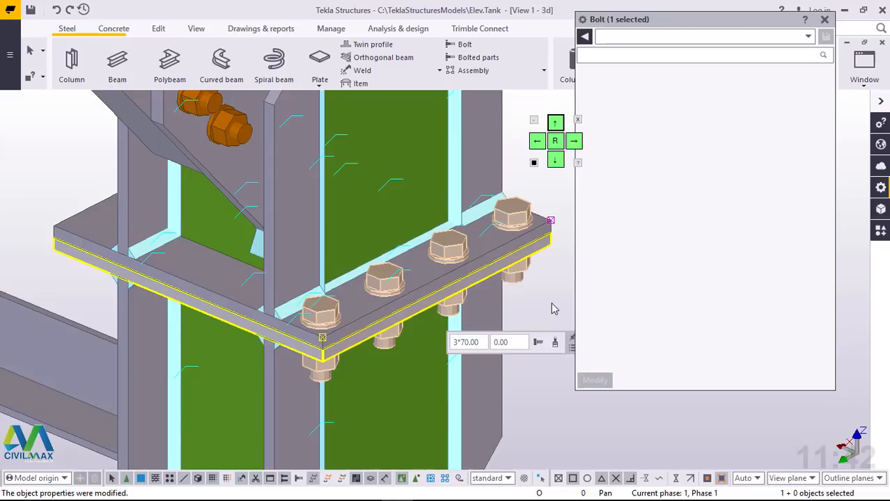
{"action": "left_click", "coordinate": [825, 19]}
{"action": "left_click", "coordinate": [692, 229]}
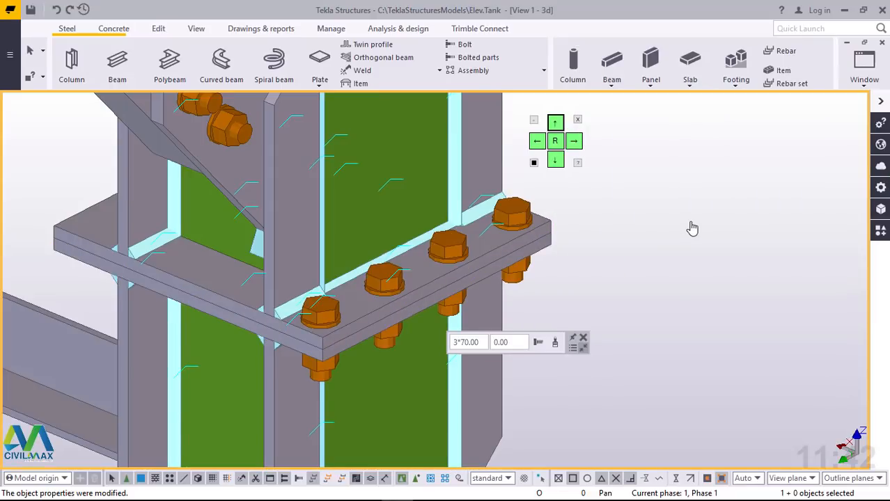
Step: Examine the bolt row and the remaining unbolted edges of the flange joint from several sides
{"action": "scroll", "coordinate": [55, 241], "scroll_direction": "up", "scroll_amount": 2}
{"action": "scroll", "coordinate": [56, 241], "scroll_direction": "up", "scroll_amount": 1}
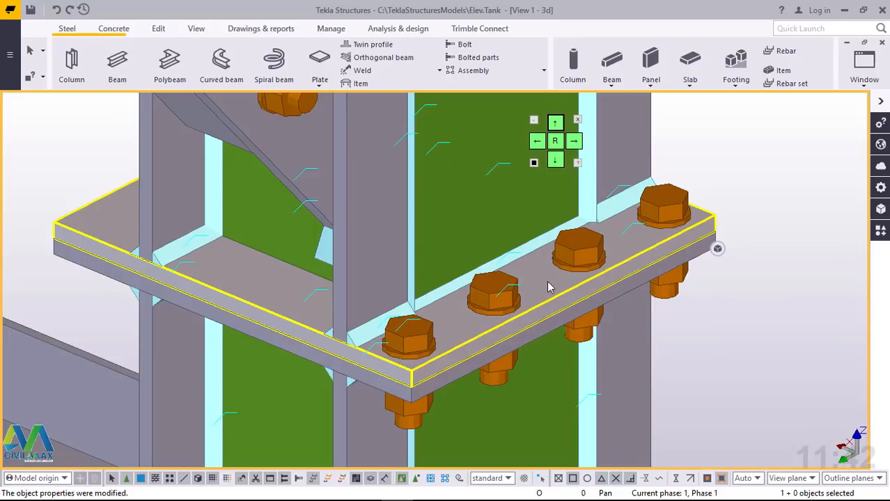
{"action": "middle_click_drag", "start_coordinate": [353, 333], "coordinate": [521, 313], "text": "ctrl"}
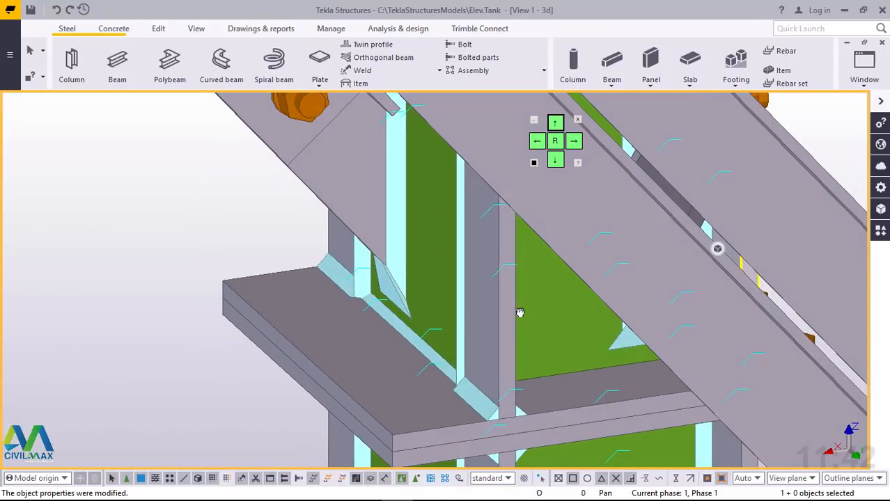
{"action": "middle_click_drag", "start_coordinate": [311, 397], "coordinate": [320, 355], "text": "ctrl"}
{"action": "scroll", "coordinate": [449, 372], "scroll_direction": "up", "scroll_amount": 2}
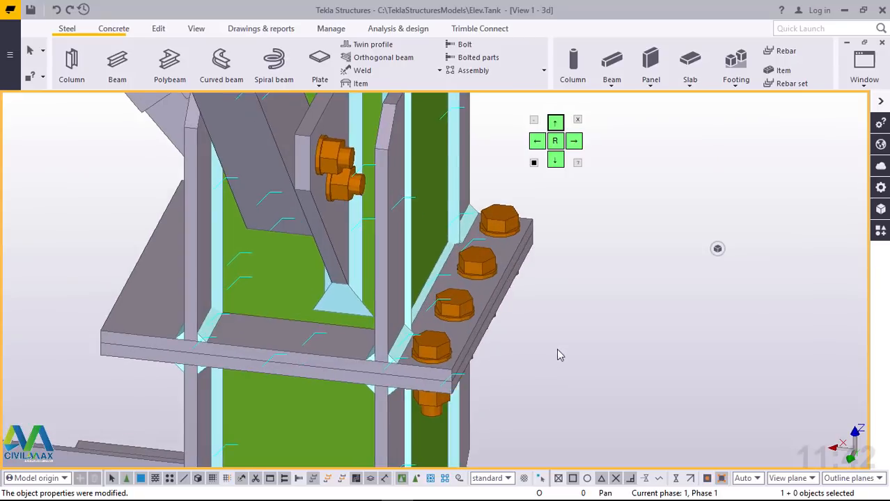
{"action": "scroll", "coordinate": [562, 345], "scroll_direction": "down", "scroll_amount": 3}
{"action": "scroll", "coordinate": [564, 342], "scroll_direction": "down", "scroll_amount": 1}
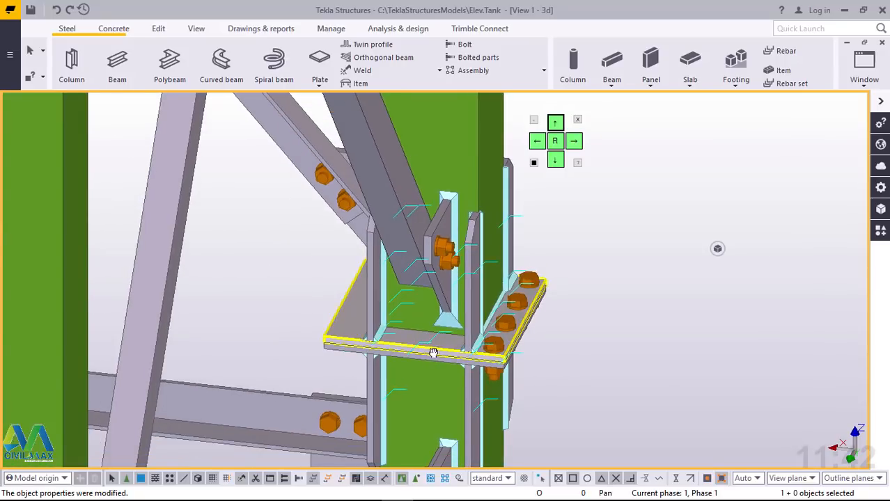
Step: Bolt the upper and lower flange plates together with a bolt row between the two corners of the opposite, unbolted edge
{"action": "middle_click_drag", "start_coordinate": [434, 353], "coordinate": [498, 357], "text": "ctrl"}
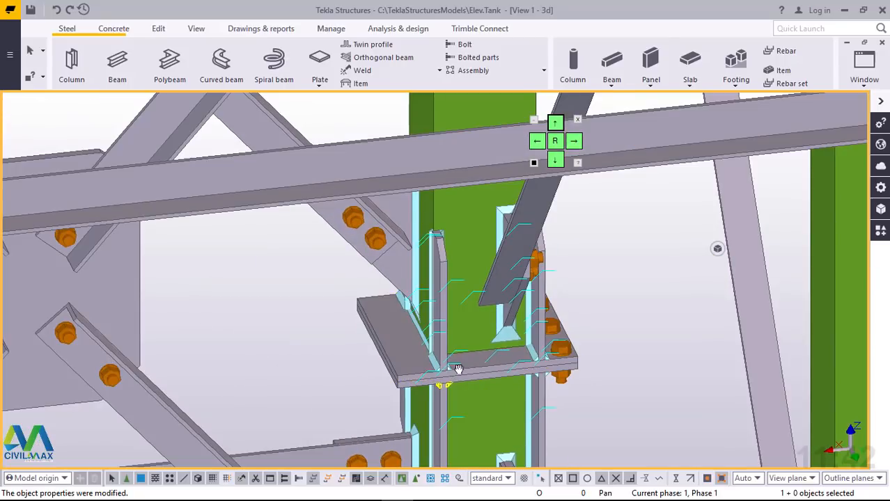
{"action": "scroll", "coordinate": [459, 369], "scroll_direction": "up", "scroll_amount": 4}
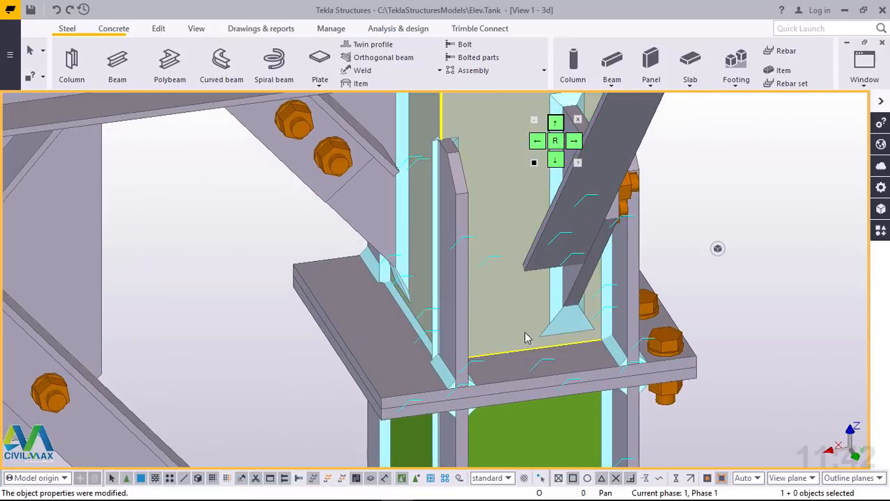
{"action": "left_click", "coordinate": [462, 45]}
{"action": "left_click", "coordinate": [341, 281]}
{"action": "scroll", "coordinate": [314, 310], "scroll_direction": "up", "scroll_amount": 5}
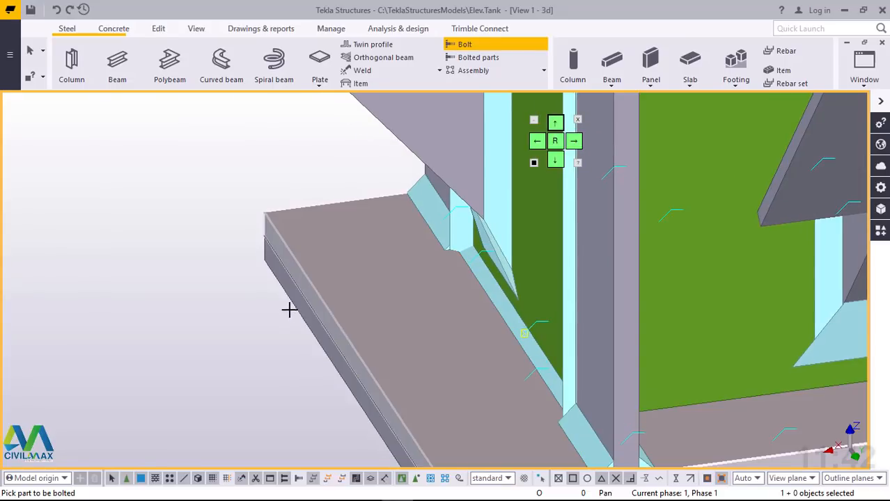
{"action": "left_click", "coordinate": [296, 268]}
{"action": "scroll", "coordinate": [300, 247], "scroll_direction": "down", "scroll_amount": 4}
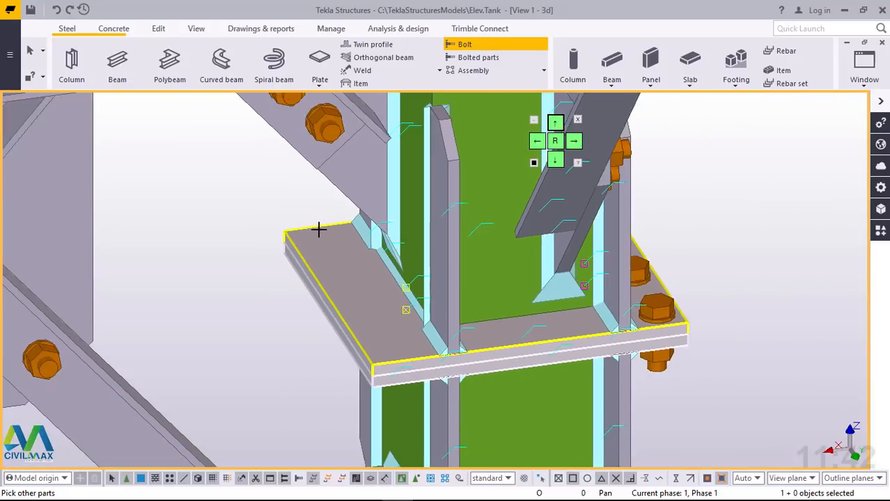
{"action": "scroll", "coordinate": [369, 352], "scroll_direction": "up", "scroll_amount": 5}
{"action": "middle_click", "coordinate": [375, 360]}
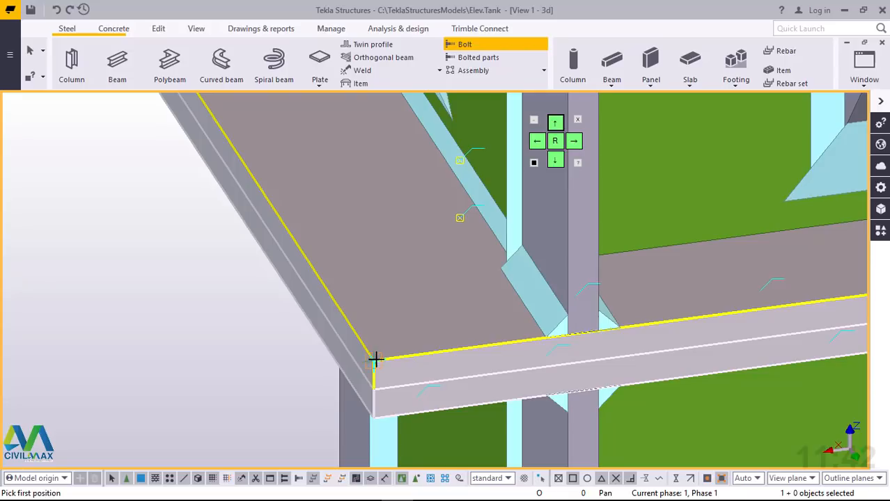
{"action": "left_click", "coordinate": [376, 359]}
{"action": "scroll", "coordinate": [399, 380], "scroll_direction": "down", "scroll_amount": 5}
{"action": "scroll", "coordinate": [270, 180], "scroll_direction": "up", "scroll_amount": 1}
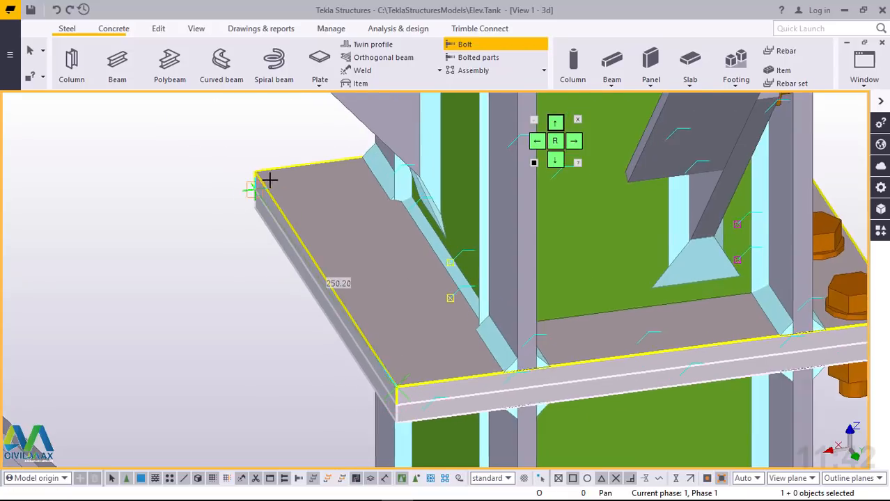
{"action": "scroll", "coordinate": [270, 180], "scroll_direction": "up", "scroll_amount": 1}
{"action": "left_click", "coordinate": [251, 169]}
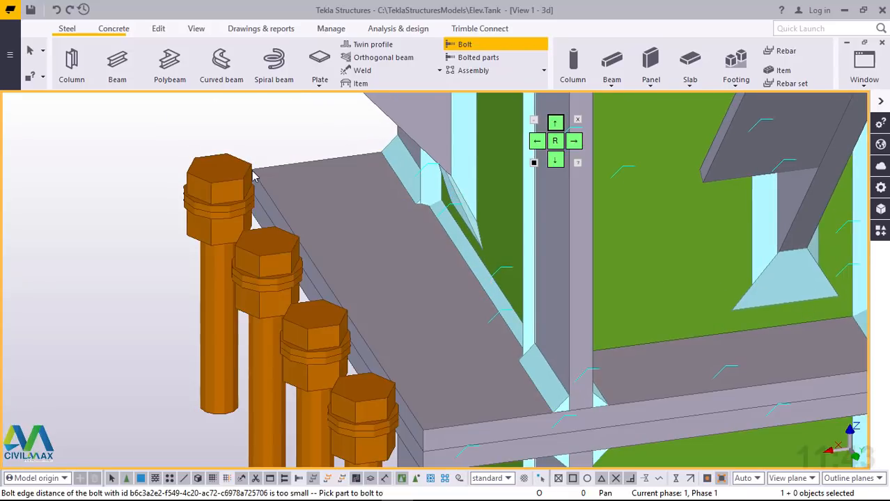
{"action": "right_click", "coordinate": [123, 135]}
{"action": "left_click", "coordinate": [139, 143]}
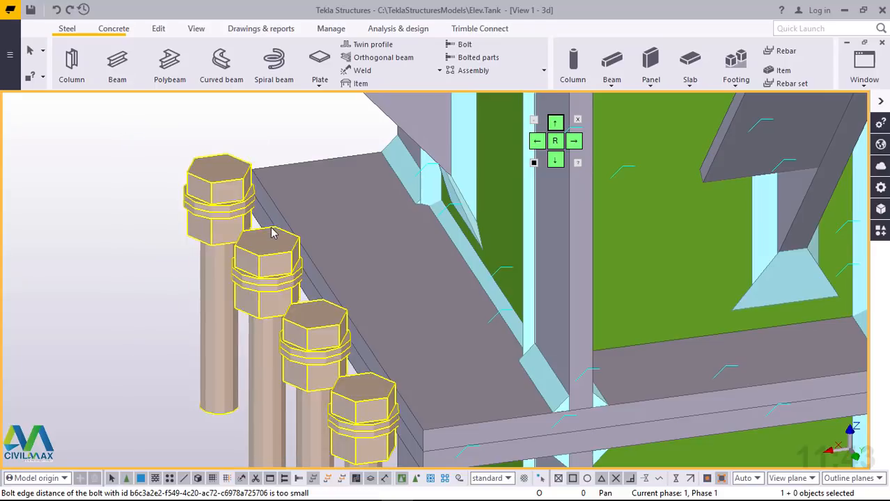
Step: Try a start Dx offset of -20 mm on the new bolt row, then undo it
{"action": "scroll", "coordinate": [256, 283], "scroll_direction": "down", "scroll_amount": 3}
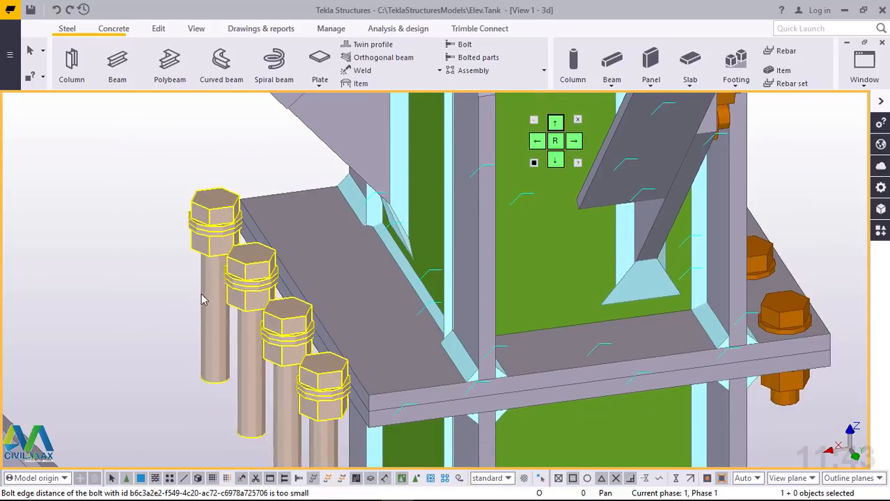
{"action": "double_click", "coordinate": [239, 286]}
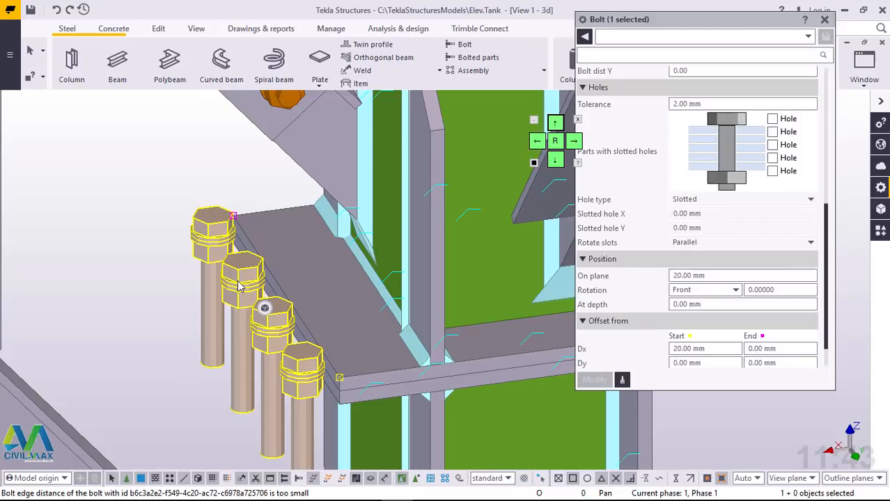
{"action": "left_click", "coordinate": [676, 349]}
{"action": "type", "text": "-"}
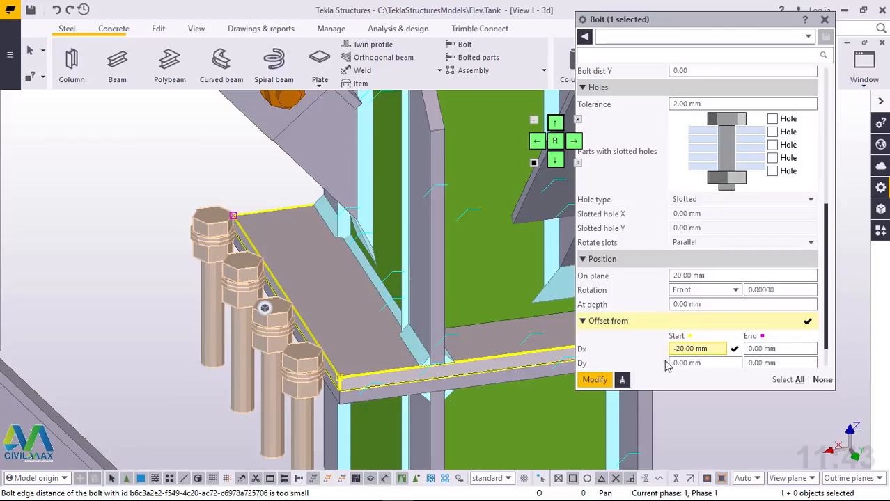
{"action": "left_click", "coordinate": [595, 380]}
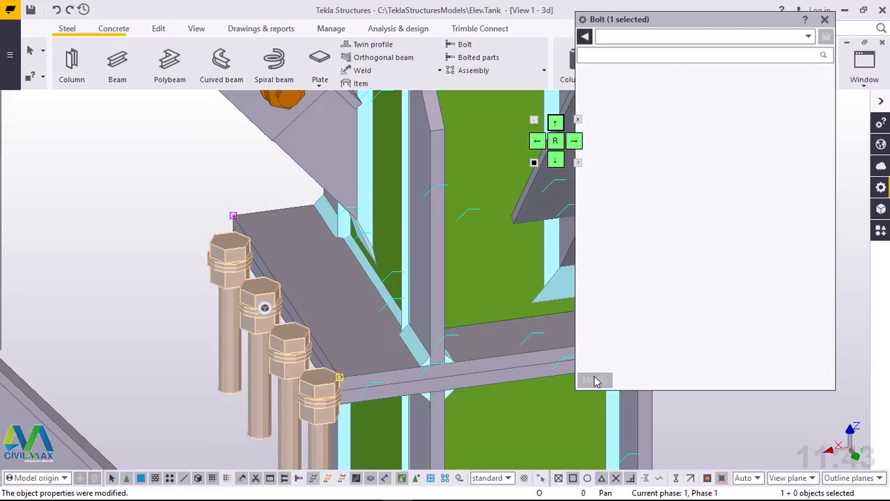
{"action": "left_click", "coordinate": [56, 10]}
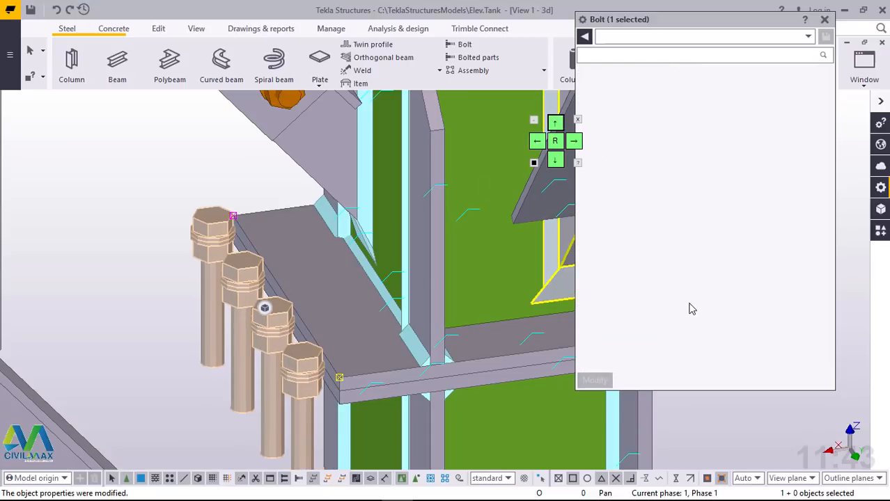
Step: Set the new bolt row's on-plane position to -20 mm to move it onto the plates, and close its properties
{"action": "scroll", "coordinate": [700, 299], "scroll_direction": "down", "scroll_amount": 1}
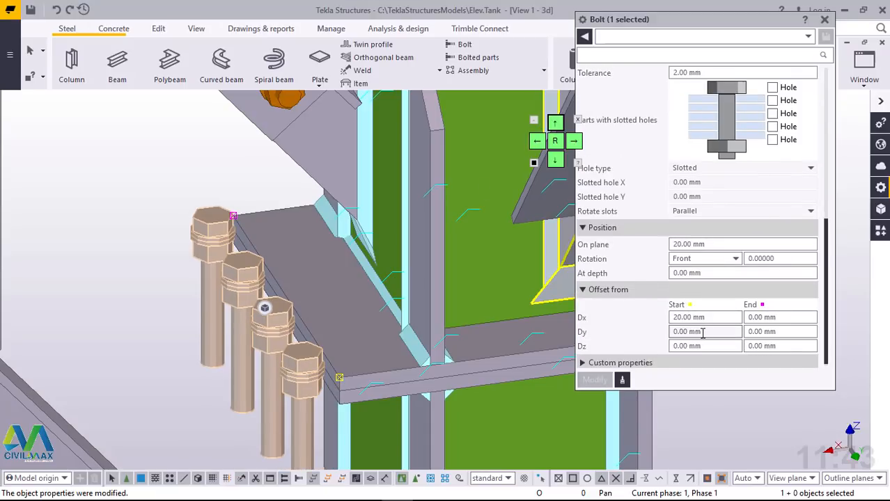
{"action": "scroll", "coordinate": [678, 299], "scroll_direction": "down", "scroll_amount": 1}
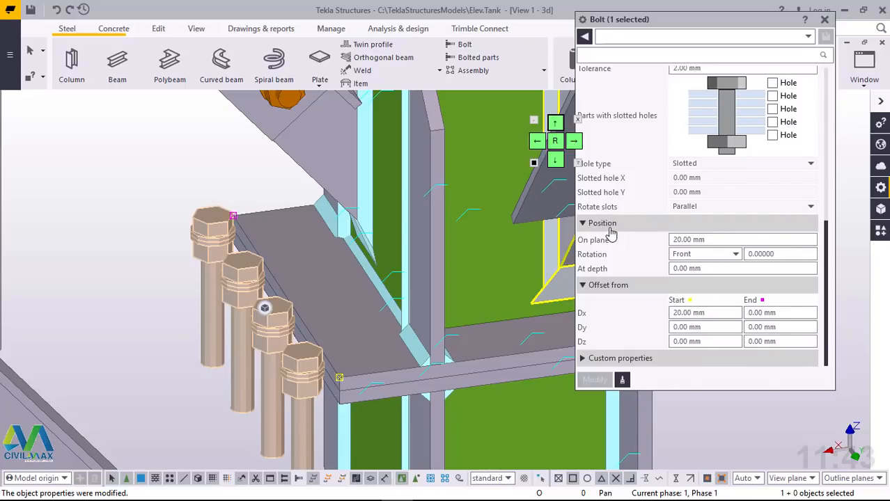
{"action": "left_click", "coordinate": [676, 240]}
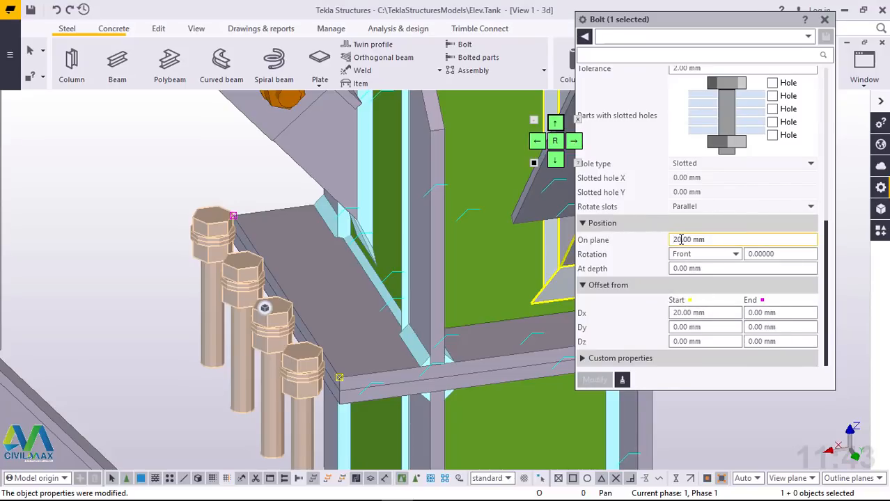
{"action": "type", "text": "-"}
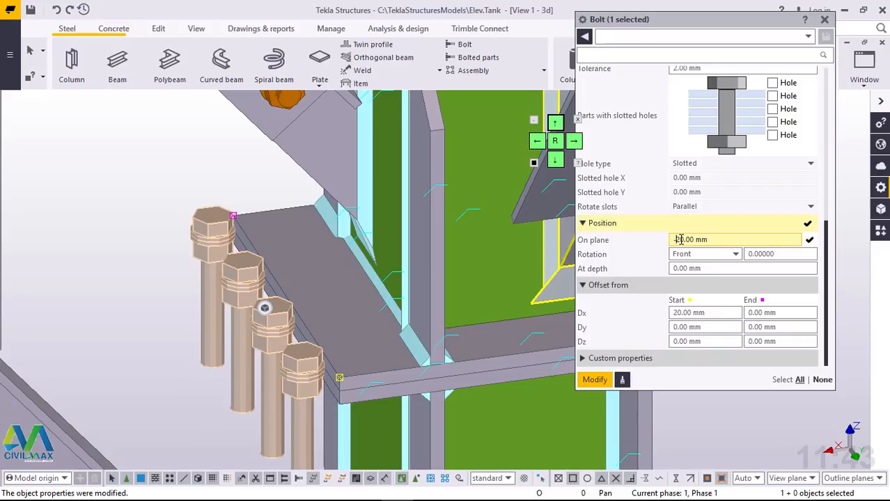
{"action": "left_click", "coordinate": [594, 381]}
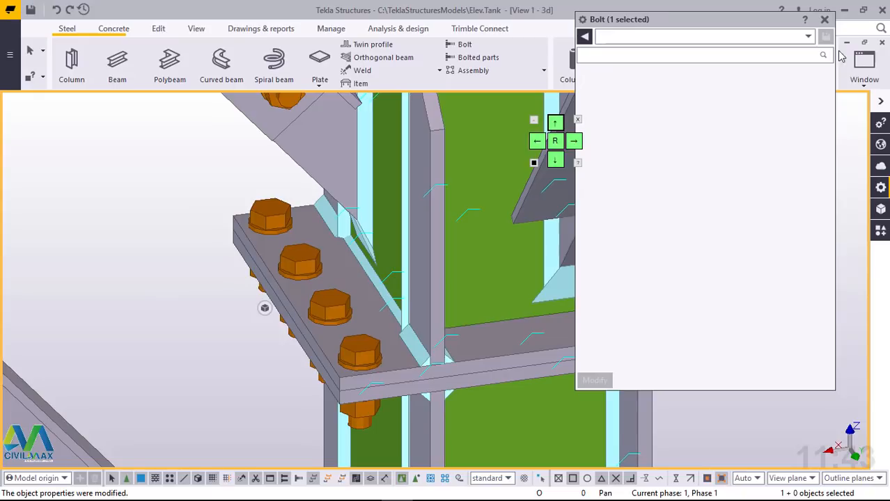
{"action": "left_click", "coordinate": [823, 20]}
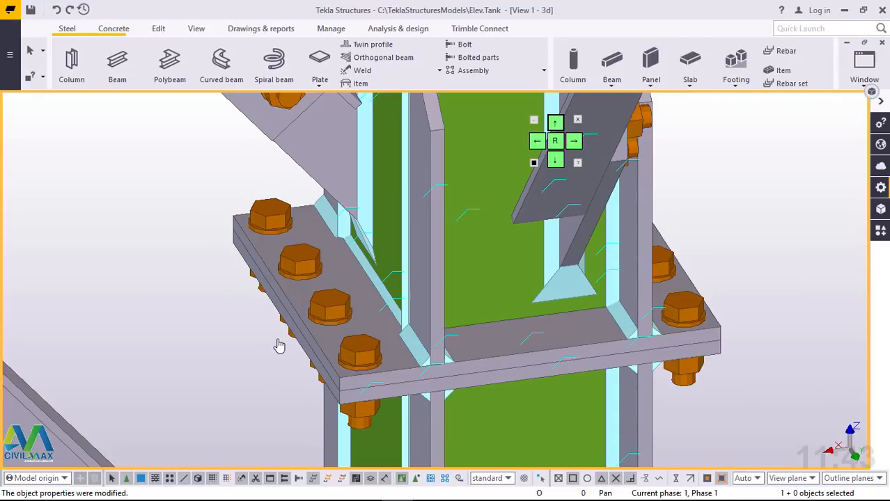
Step: Copy both flange bolt rows from the midpoint of the plate's front edge to the matching joint on the adjacent column, 2500 mm away
{"action": "scroll", "coordinate": [518, 329], "scroll_direction": "down", "scroll_amount": 2}
{"action": "scroll", "coordinate": [616, 357], "scroll_direction": "up", "scroll_amount": 1}
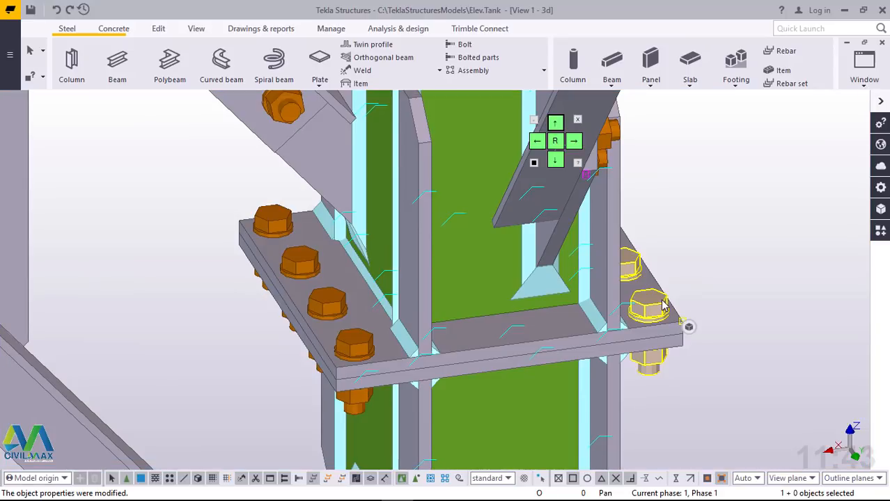
{"action": "right_click", "coordinate": [702, 174]}
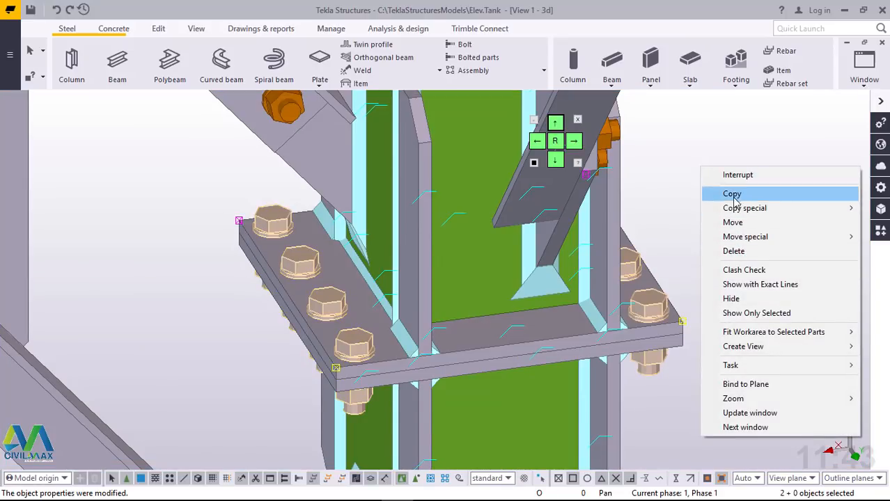
{"action": "left_click", "coordinate": [736, 201]}
{"action": "scroll", "coordinate": [522, 341], "scroll_direction": "up", "scroll_amount": 5}
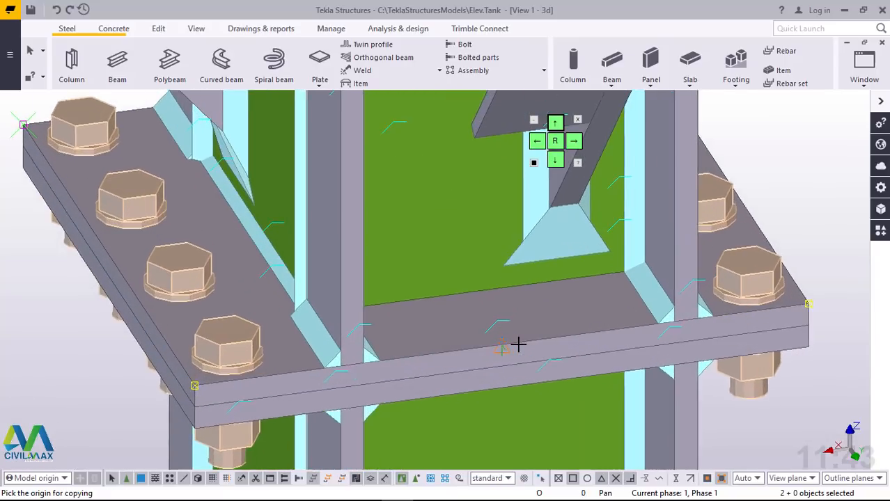
{"action": "scroll", "coordinate": [519, 344], "scroll_direction": "up", "scroll_amount": 2}
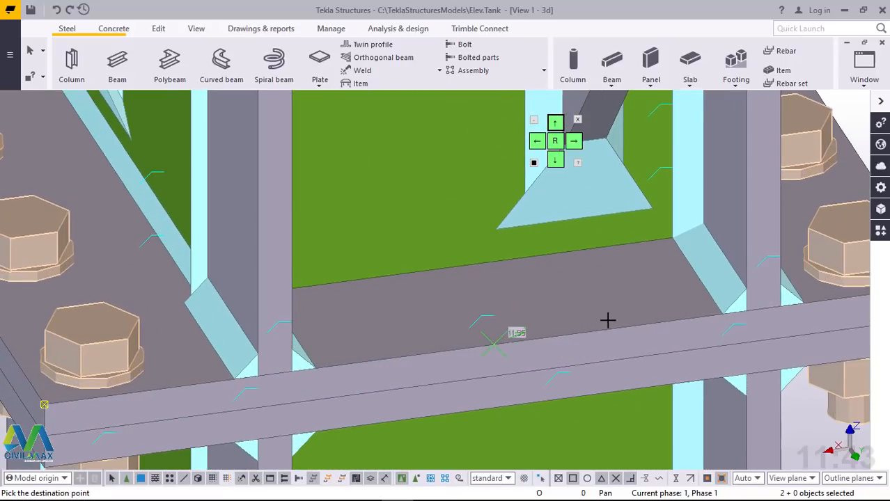
{"action": "scroll", "coordinate": [608, 320], "scroll_direction": "down", "scroll_amount": 8}
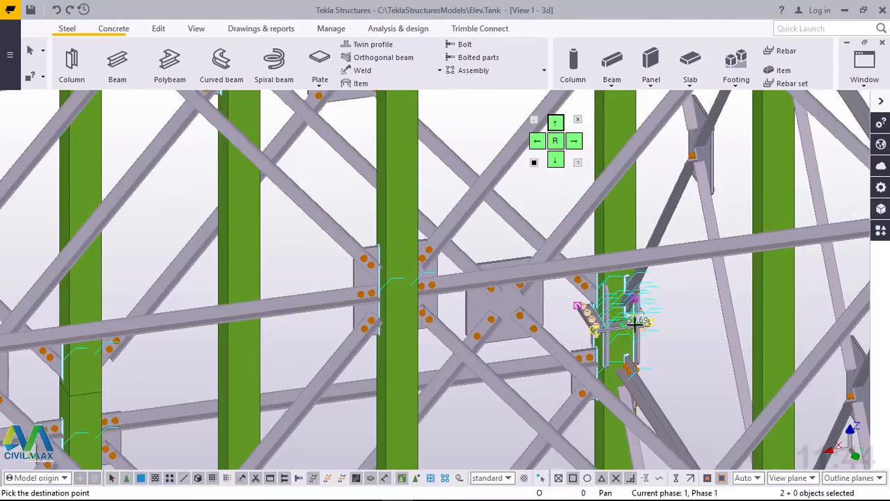
{"action": "scroll", "coordinate": [636, 322], "scroll_direction": "down", "scroll_amount": 4}
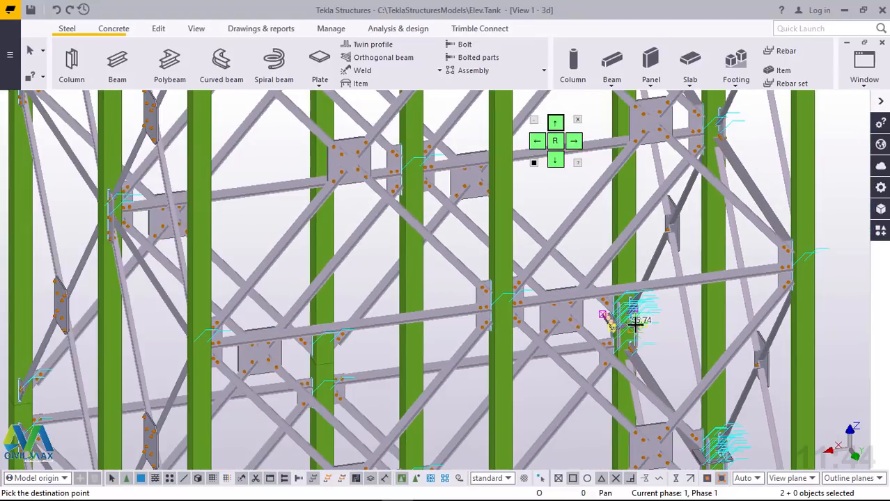
{"action": "scroll", "coordinate": [635, 322], "scroll_direction": "down", "scroll_amount": 5}
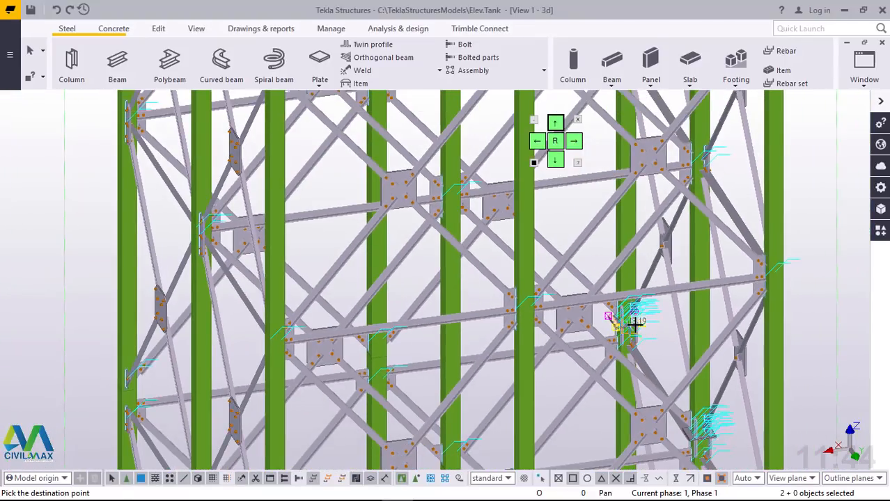
{"action": "scroll", "coordinate": [710, 432], "scroll_direction": "up", "scroll_amount": 8}
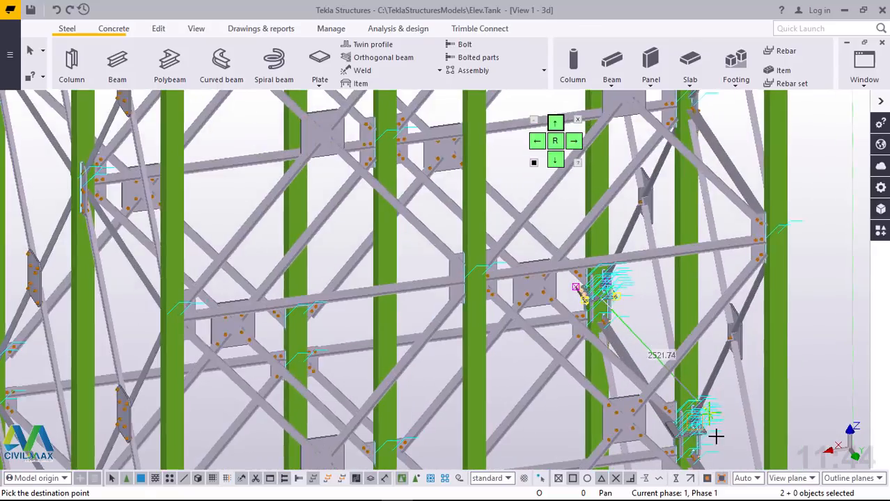
{"action": "scroll", "coordinate": [687, 445], "scroll_direction": "up", "scroll_amount": 8}
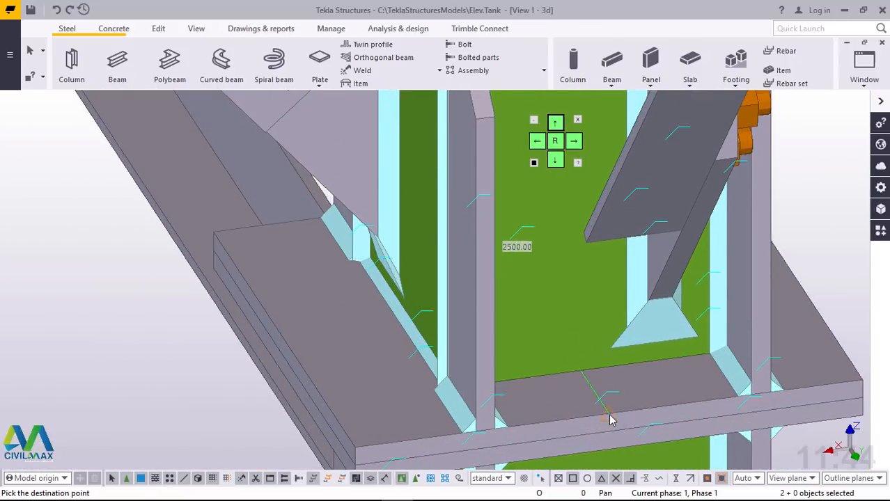
{"action": "scroll", "coordinate": [280, 288], "scroll_direction": "down", "scroll_amount": 7}
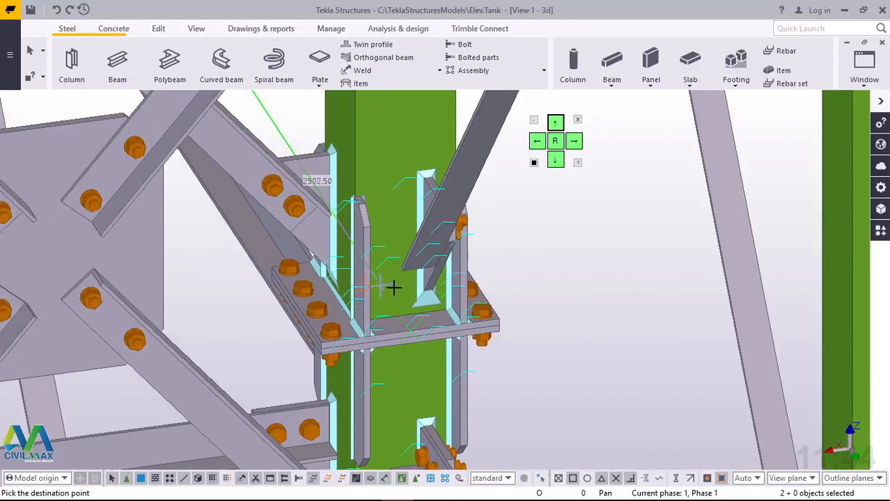
Step: Copy the same two bolt rows to the flange joint on the corner column, 5000 mm from the original, and end the copying
{"action": "scroll", "coordinate": [394, 288], "scroll_direction": "down", "scroll_amount": 8}
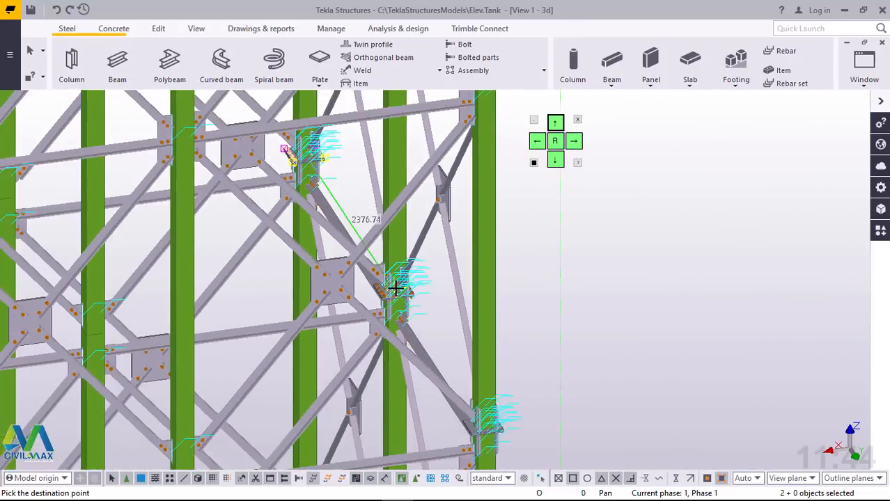
{"action": "scroll", "coordinate": [480, 428], "scroll_direction": "up", "scroll_amount": 8}
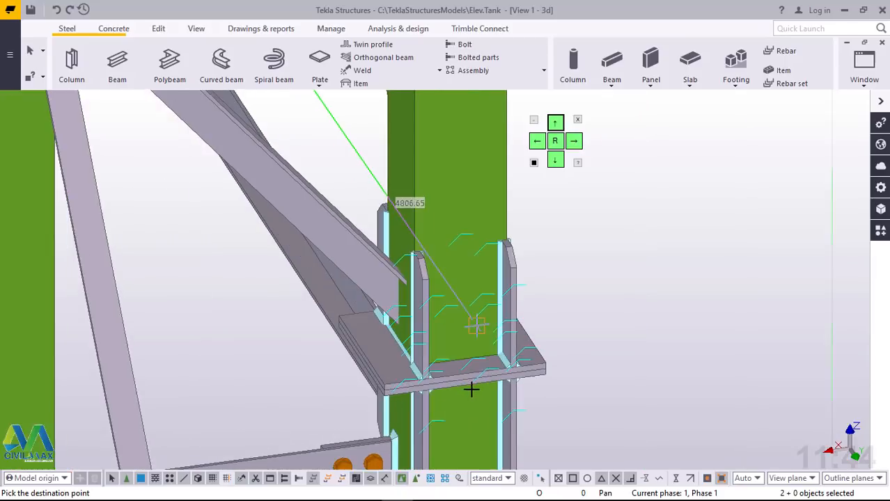
{"action": "scroll", "coordinate": [471, 390], "scroll_direction": "up", "scroll_amount": 6}
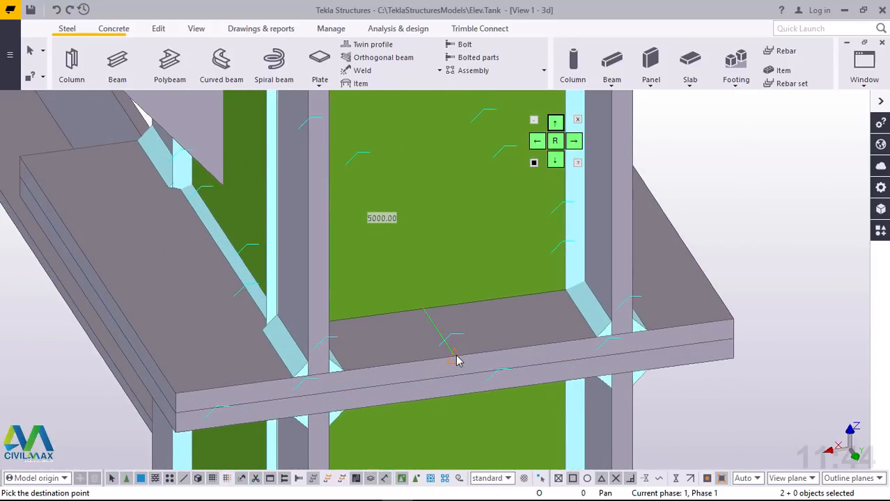
{"action": "left_click", "coordinate": [456, 359]}
{"action": "scroll", "coordinate": [419, 360], "scroll_direction": "down", "scroll_amount": 5}
{"action": "right_click", "coordinate": [429, 225]}
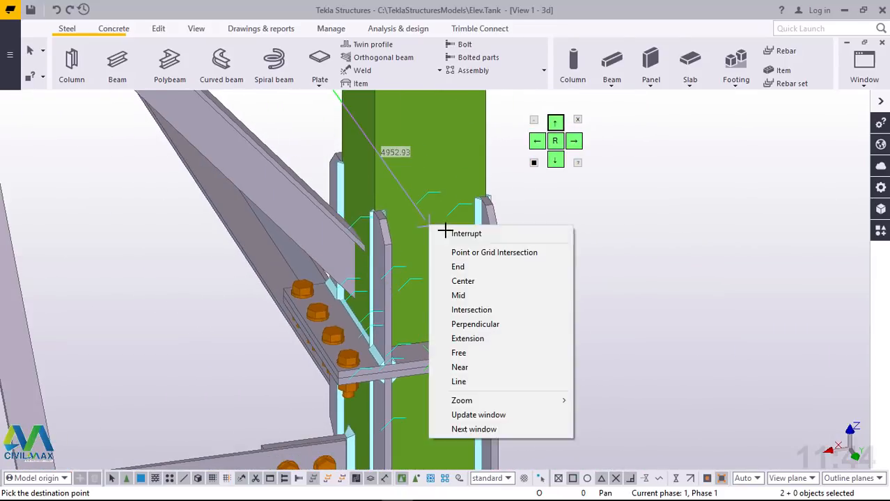
{"action": "left_click", "coordinate": [465, 233]}
{"action": "middle_click_drag", "start_coordinate": [751, 262], "coordinate": [465, 300]}
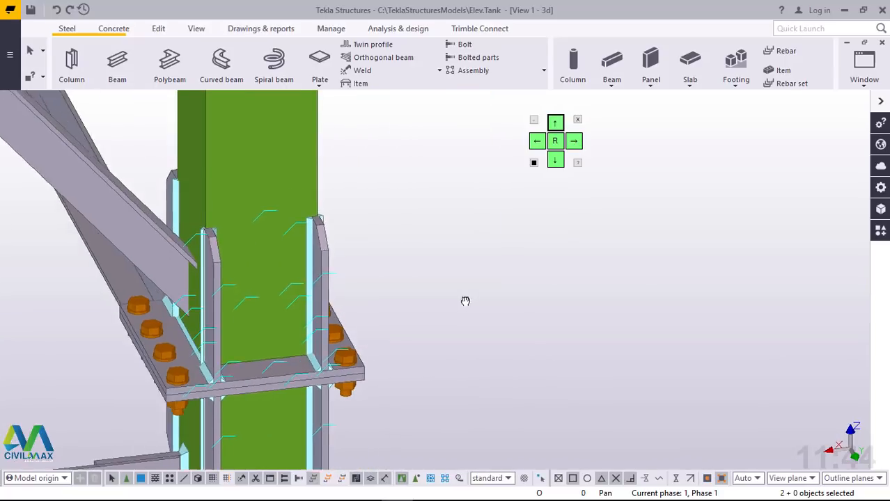
{"action": "scroll", "coordinate": [475, 359], "scroll_direction": "down", "scroll_amount": 3}
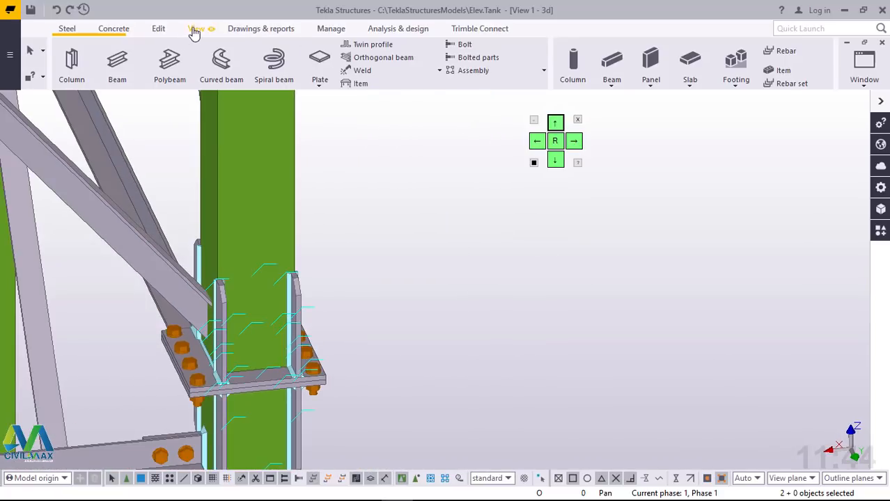
Step: Add the upper flange plate and its four stiffeners to the upper column's assembly, accepting deletion of the related weldings and bolts
{"action": "left_click", "coordinate": [196, 28]}
{"action": "left_click", "coordinate": [482, 73]}
{"action": "left_click", "coordinate": [477, 116]}
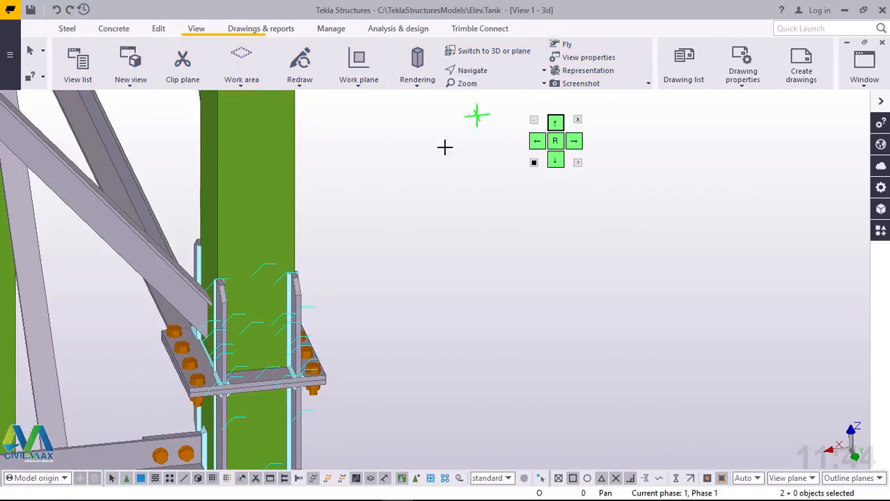
{"action": "middle_click_drag", "start_coordinate": [286, 367], "coordinate": [348, 367], "text": "ctrl"}
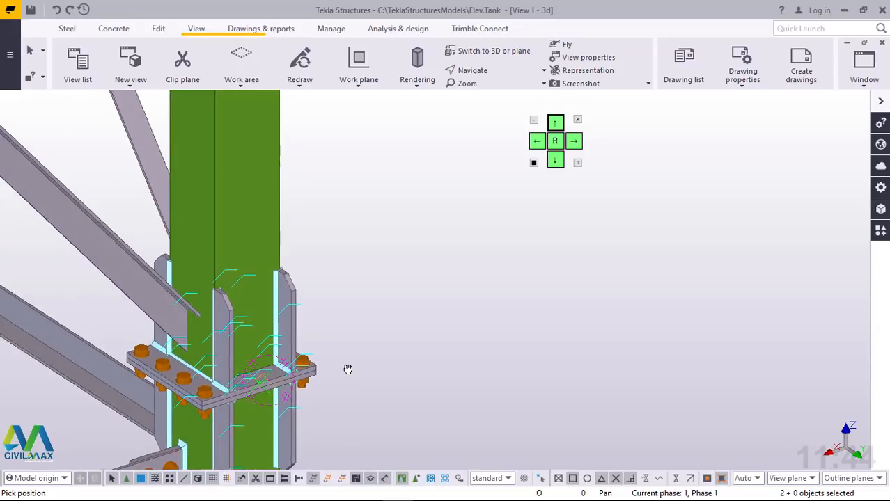
{"action": "right_click", "coordinate": [399, 208]}
{"action": "left_click", "coordinate": [414, 215]}
{"action": "scroll", "coordinate": [380, 336], "scroll_direction": "down", "scroll_amount": 1}
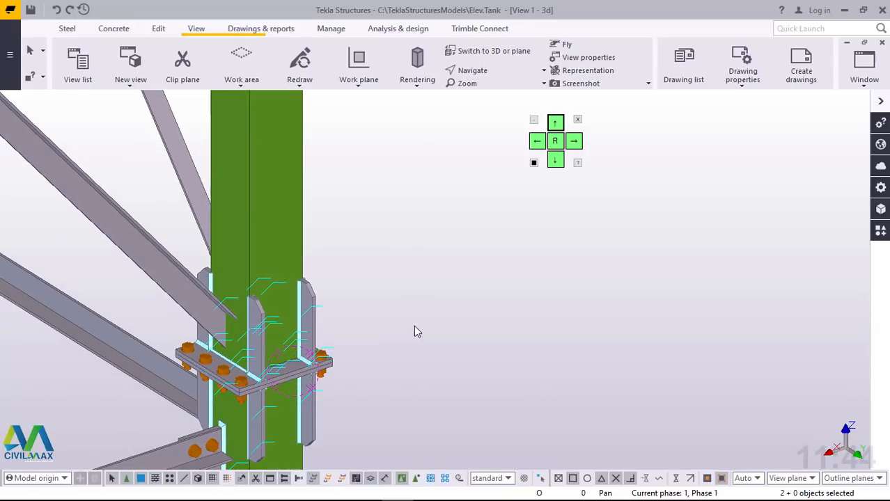
{"action": "scroll", "coordinate": [229, 352], "scroll_direction": "up", "scroll_amount": 3}
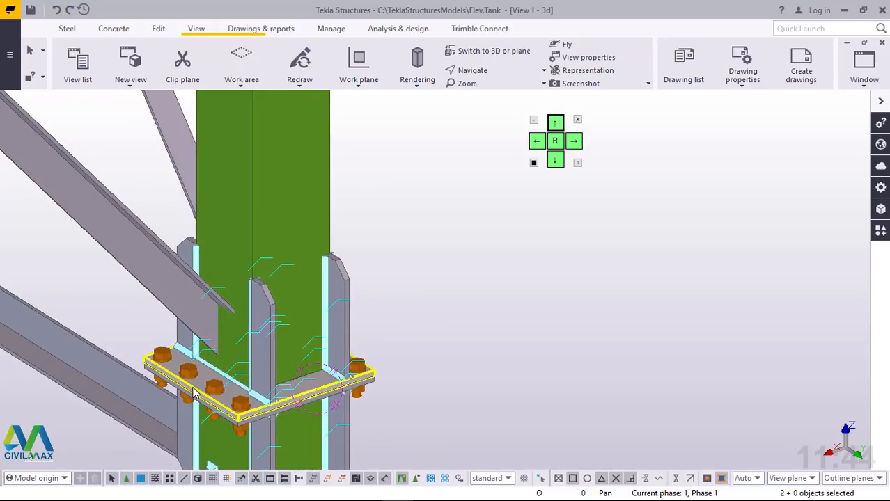
{"action": "scroll", "coordinate": [195, 392], "scroll_direction": "up", "scroll_amount": 1}
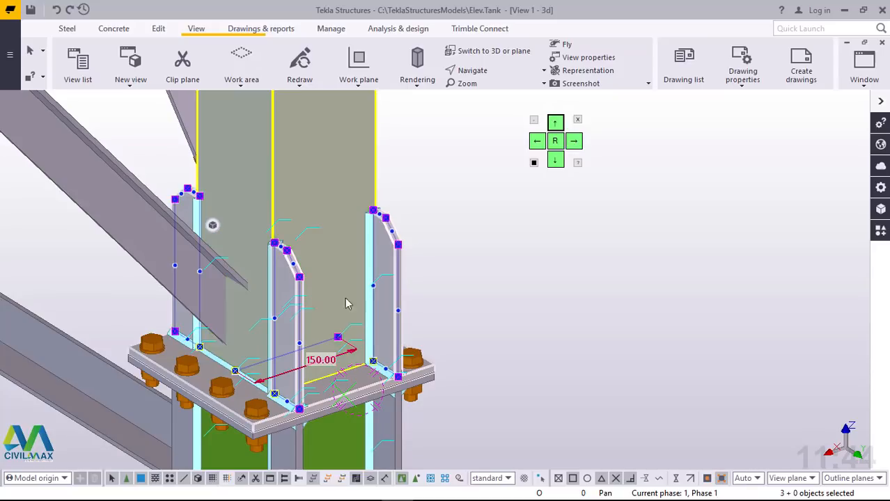
{"action": "left_click", "coordinate": [354, 346], "text": "shift"}
{"action": "middle_click_drag", "start_coordinate": [336, 335], "coordinate": [216, 323], "text": "ctrl"}
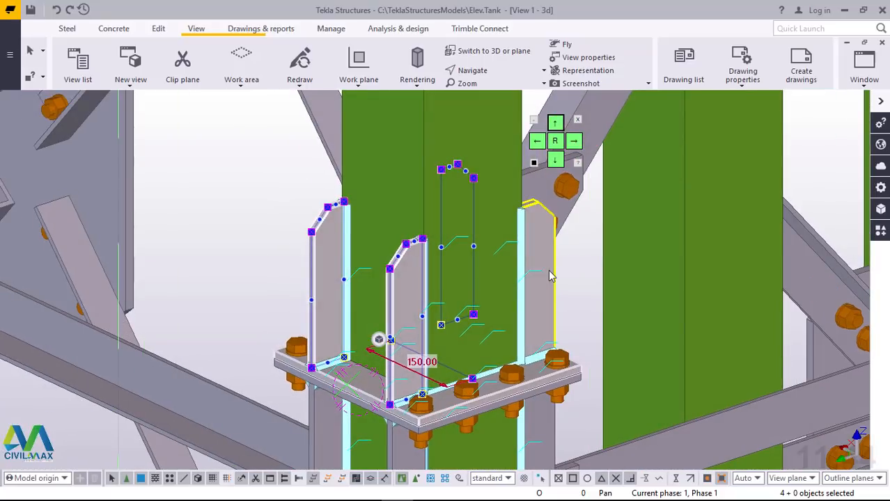
{"action": "left_click", "coordinate": [550, 276], "text": "shift"}
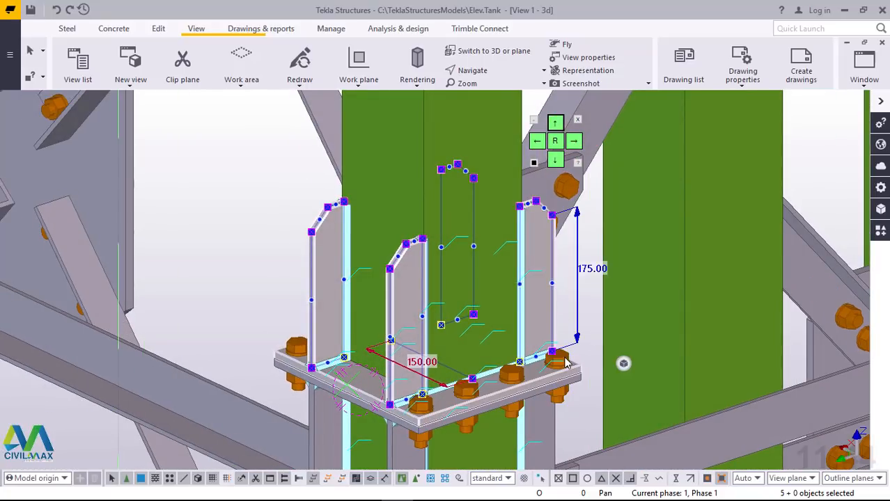
{"action": "middle_click_drag", "start_coordinate": [566, 362], "coordinate": [308, 215], "text": "ctrl"}
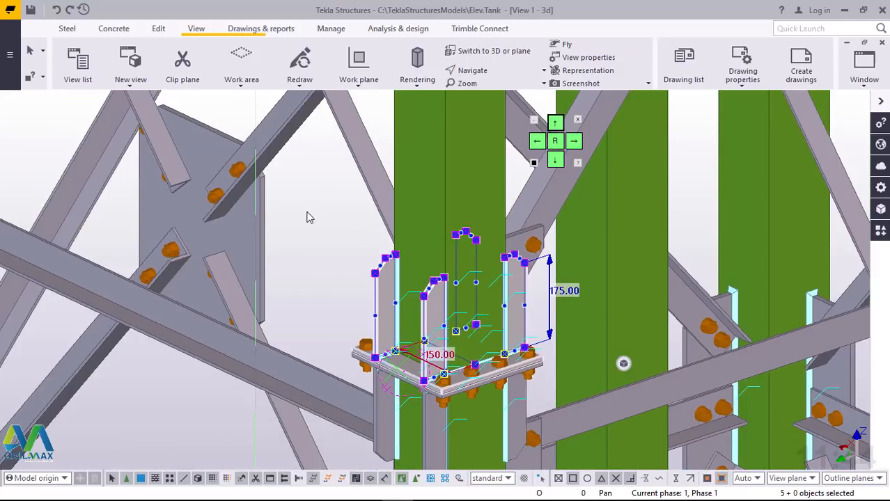
{"action": "right_click", "coordinate": [303, 216]}
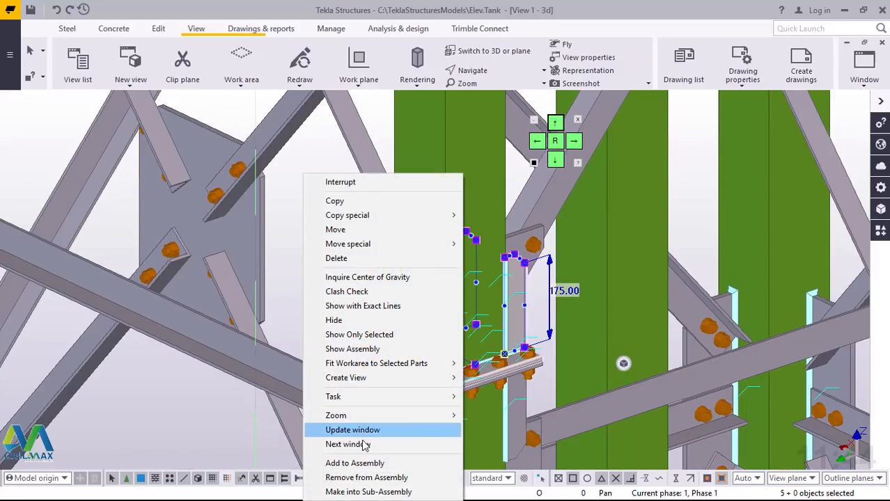
{"action": "left_click", "coordinate": [355, 463]}
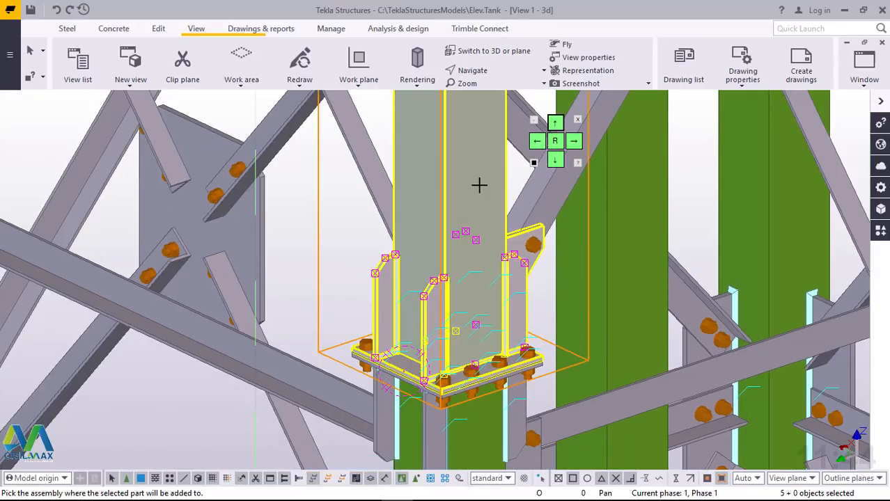
{"action": "key", "text": "Delete"}
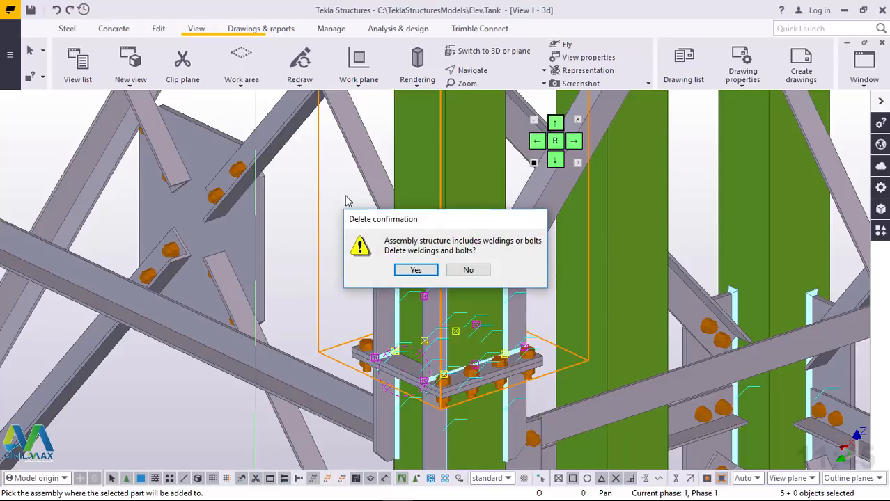
{"action": "left_click", "coordinate": [411, 274]}
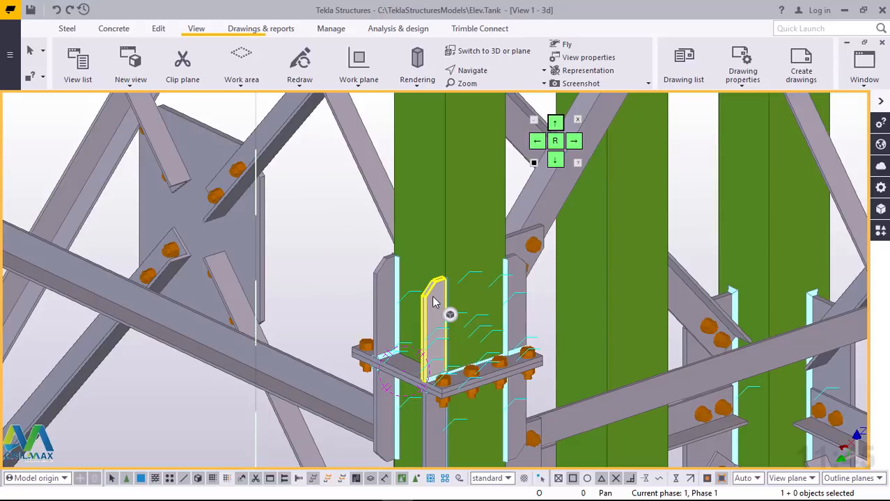
Step: Select the upper column to check which plates and stiffeners belong to its assembly
{"action": "left_click", "coordinate": [461, 209]}
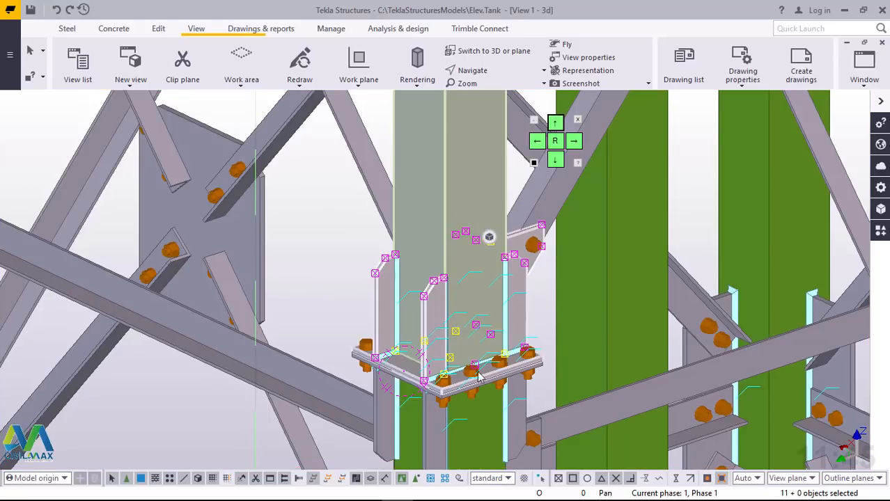
{"action": "scroll", "coordinate": [518, 367], "scroll_direction": "up", "scroll_amount": 5}
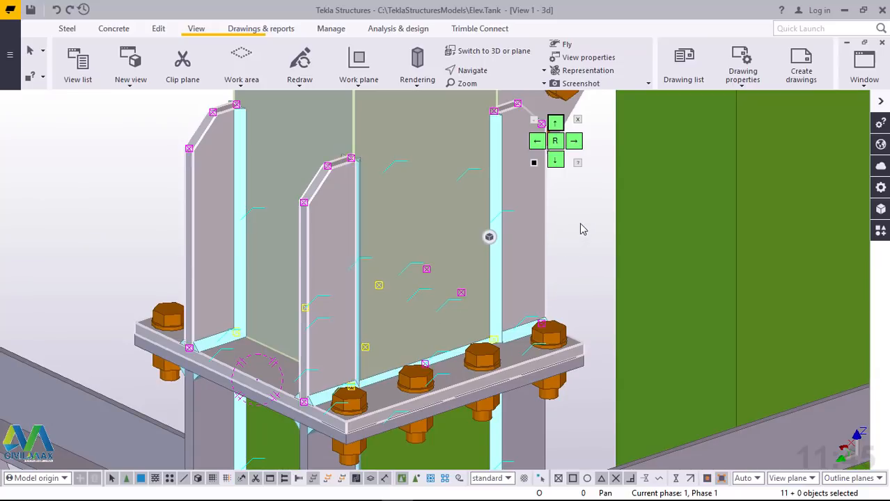
{"action": "scroll", "coordinate": [378, 195], "scroll_direction": "down", "scroll_amount": 6}
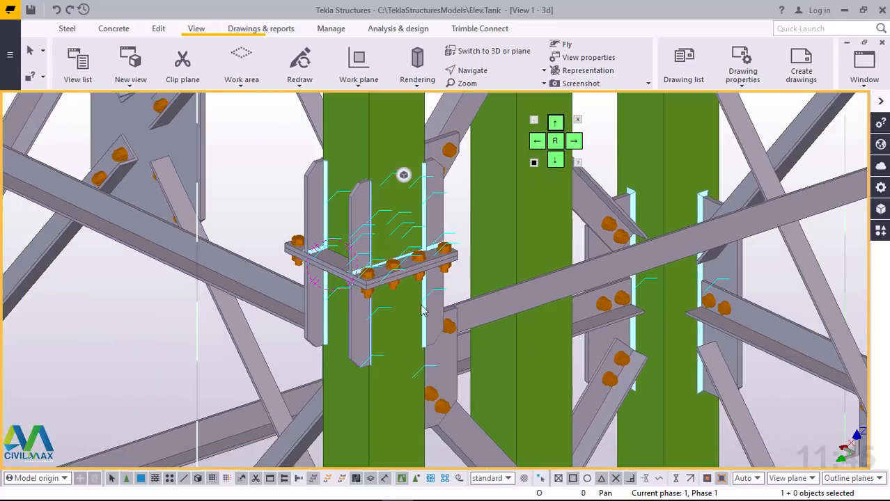
{"action": "scroll", "coordinate": [422, 311], "scroll_direction": "up", "scroll_amount": 3}
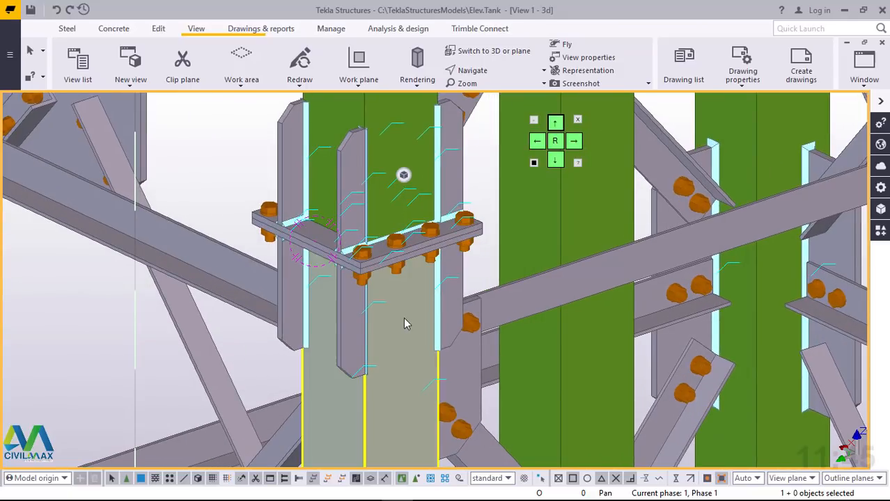
{"action": "scroll", "coordinate": [376, 326], "scroll_direction": "up", "scroll_amount": 1}
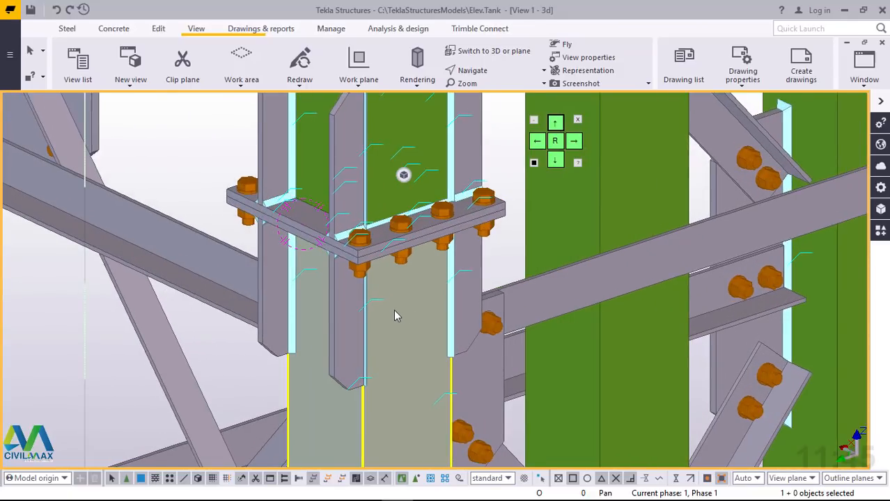
{"action": "scroll", "coordinate": [394, 316], "scroll_direction": "down", "scroll_amount": 2}
{"action": "scroll", "coordinate": [396, 312], "scroll_direction": "up", "scroll_amount": 3}
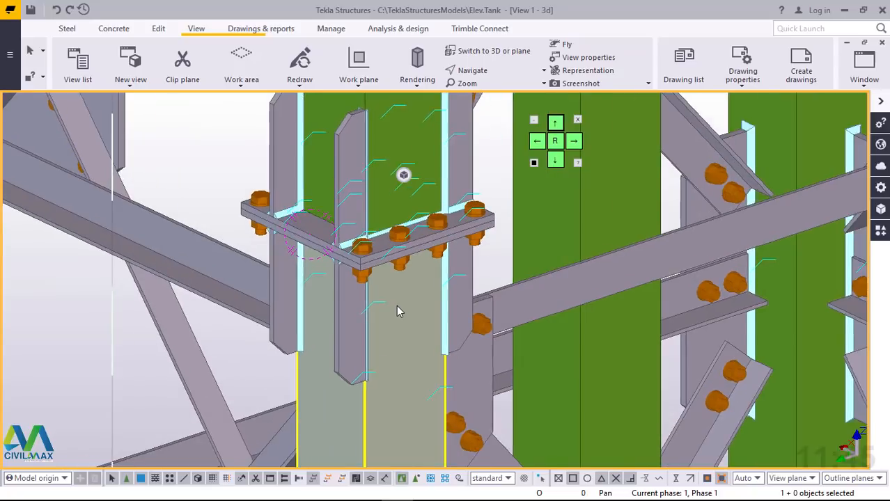
{"action": "scroll", "coordinate": [352, 313], "scroll_direction": "up", "scroll_amount": 1}
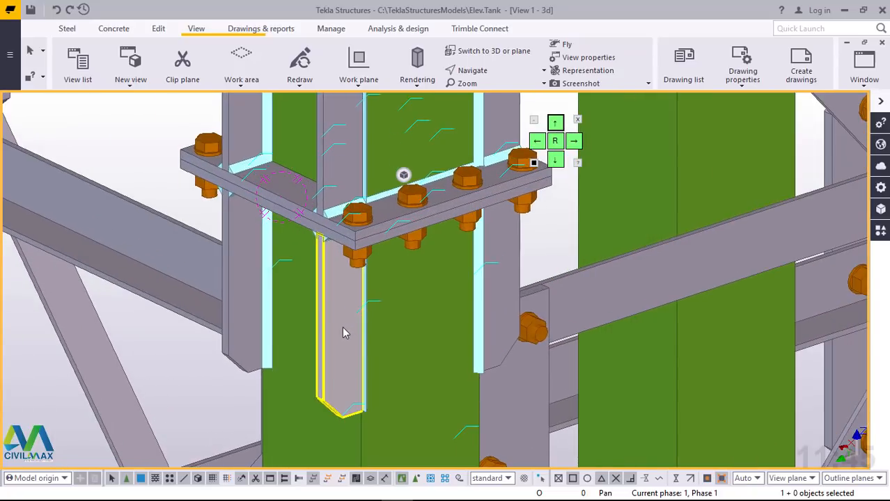
{"action": "left_click", "coordinate": [352, 313]}
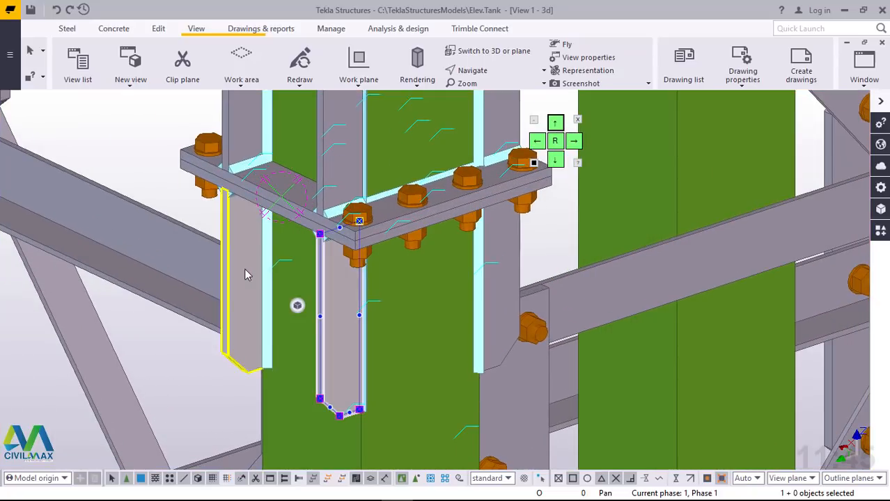
{"action": "left_click", "coordinate": [248, 274], "text": "ctrl"}
{"action": "left_click", "coordinate": [268, 211], "text": "ctrl"}
{"action": "scroll", "coordinate": [289, 223], "scroll_direction": "up", "scroll_amount": 3}
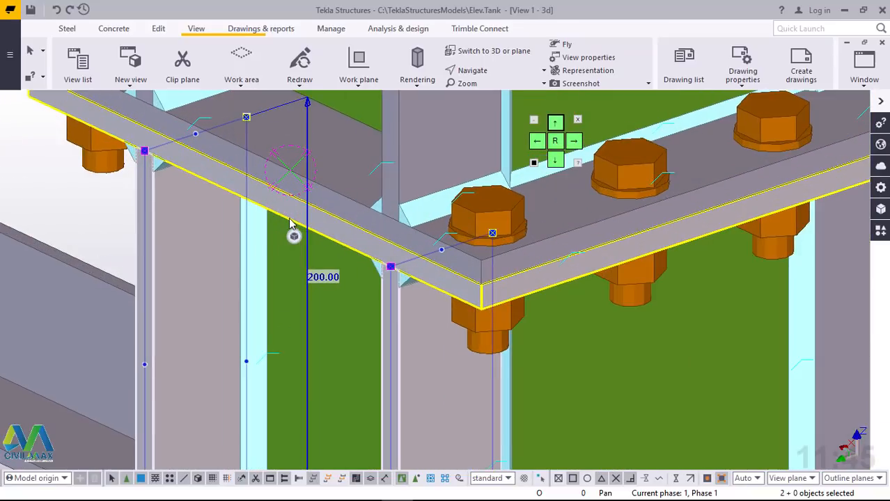
{"action": "left_click", "coordinate": [282, 213], "text": "ctrl"}
{"action": "scroll", "coordinate": [292, 233], "scroll_direction": "down", "scroll_amount": 5}
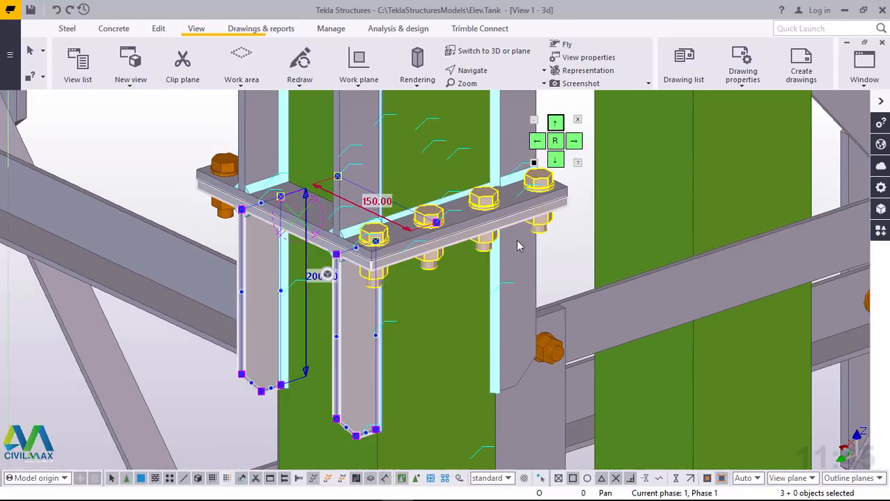
{"action": "scroll", "coordinate": [530, 243], "scroll_direction": "up", "scroll_amount": 3}
{"action": "left_click", "coordinate": [529, 282], "text": "ctrl"}
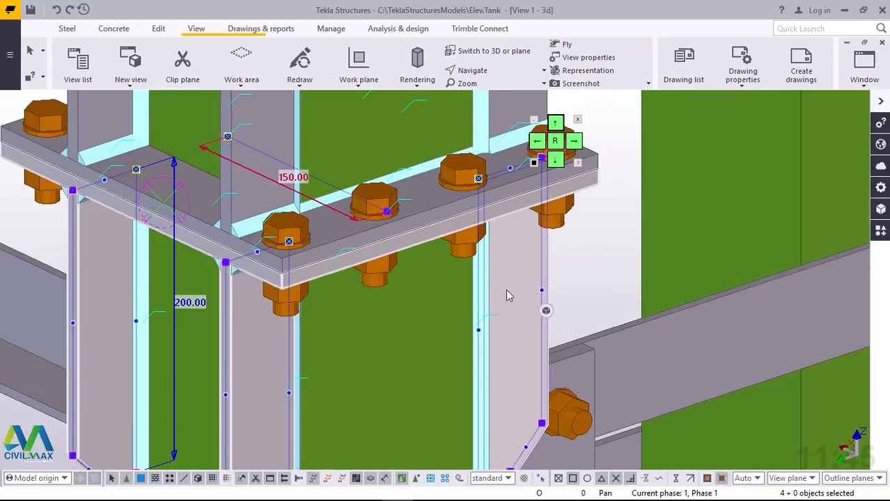
Step: Add the lower flange plate and its four stiffeners to the lower column's assembly, accepting deletion of the related weldings and bolts
{"action": "mouse_move", "coordinate": [477, 298]}
{"action": "middle_mouse_down", "text": "ctrl"}
{"action": "mouse_move", "coordinate": [316, 290]}
{"action": "mouse_move", "coordinate": [550, 341]}
{"action": "middle_mouse_up", "text": "ctrl"}
{"action": "left_click", "coordinate": [547, 337]}
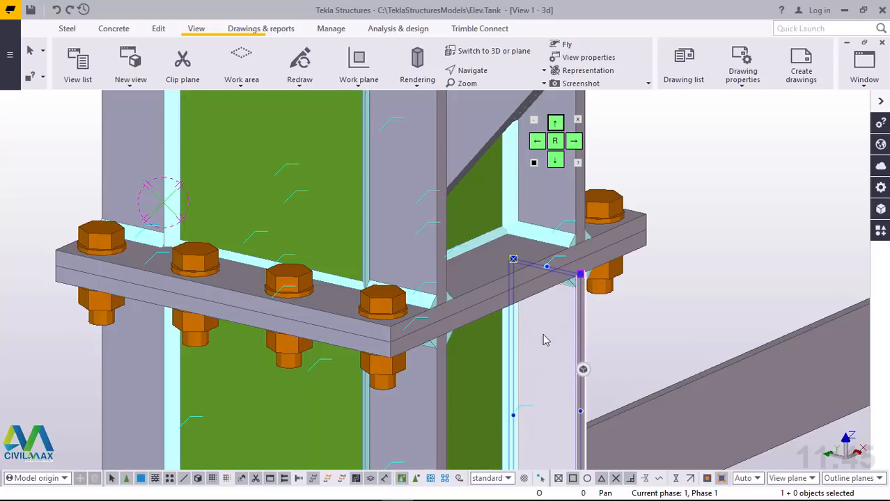
{"action": "left_click", "coordinate": [421, 388], "text": "ctrl"}
{"action": "left_click", "coordinate": [133, 386], "text": "ctrl"}
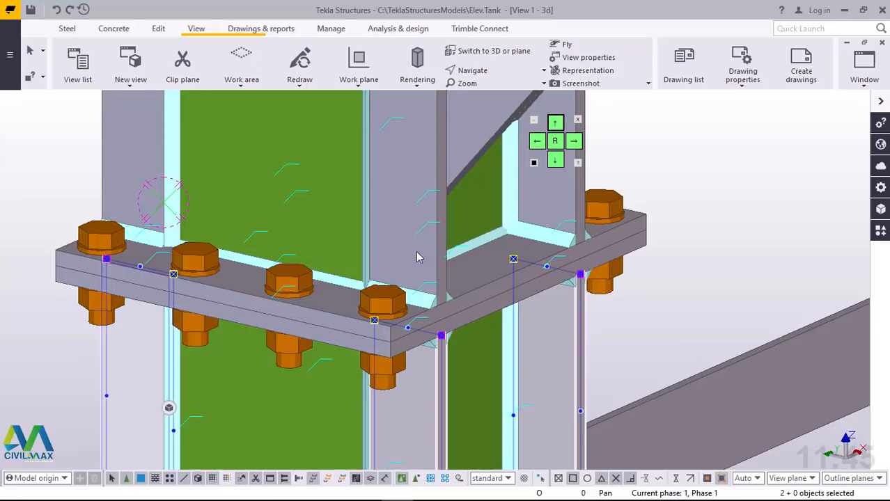
{"action": "scroll", "coordinate": [442, 273], "scroll_direction": "down", "scroll_amount": 5}
{"action": "middle_click_drag", "start_coordinate": [353, 346], "coordinate": [822, 333], "text": "ctrl"}
{"action": "scroll", "coordinate": [256, 287], "scroll_direction": "up", "scroll_amount": 5}
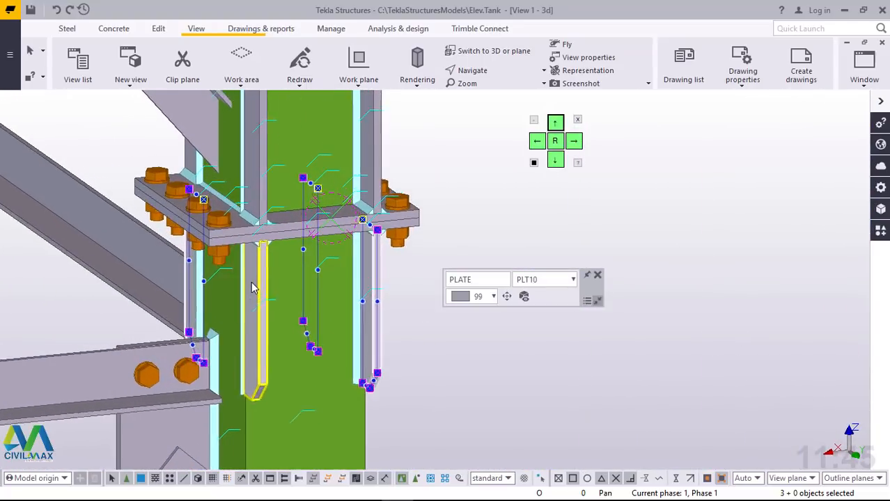
{"action": "left_click", "coordinate": [282, 273], "text": "shift"}
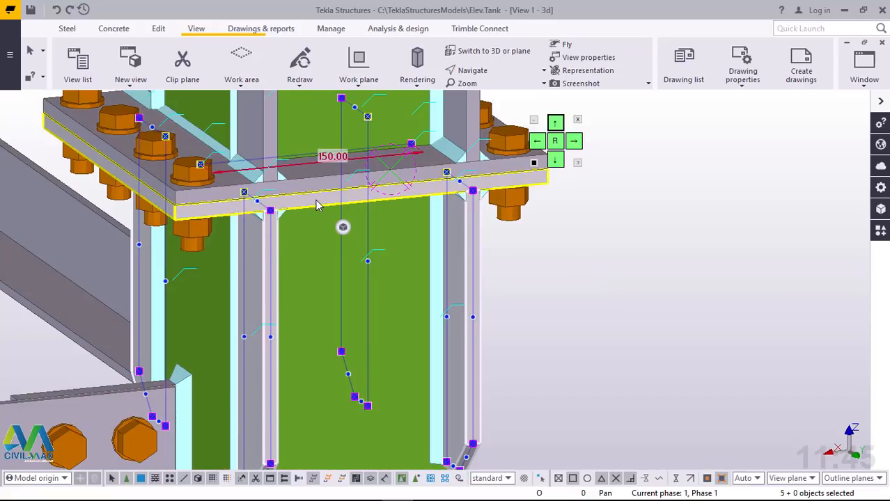
{"action": "right_click", "coordinate": [632, 240]}
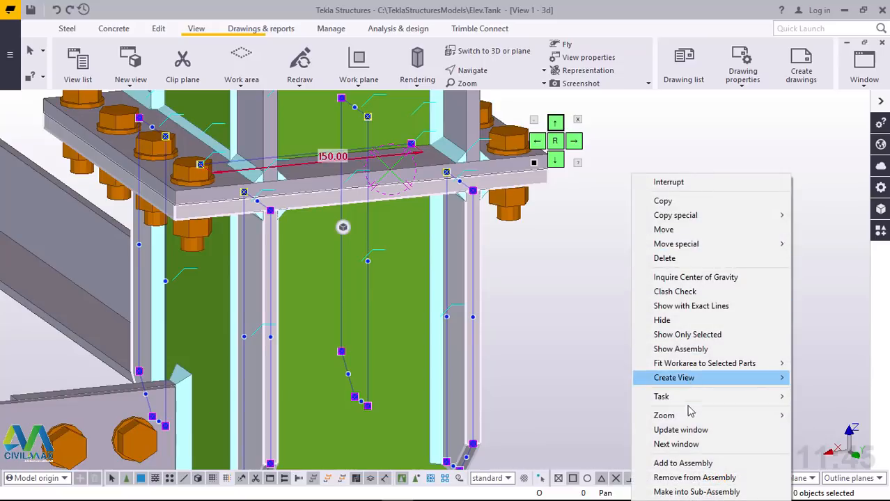
{"action": "left_click", "coordinate": [679, 464]}
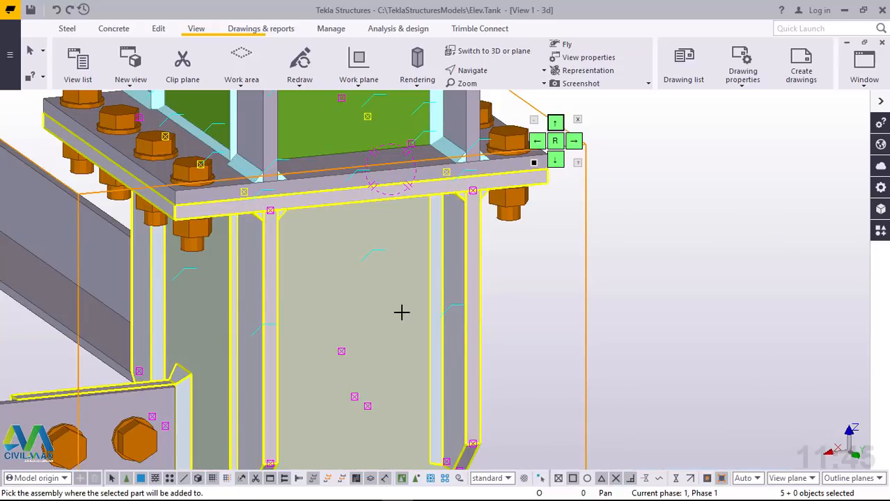
{"action": "key", "text": "Delete"}
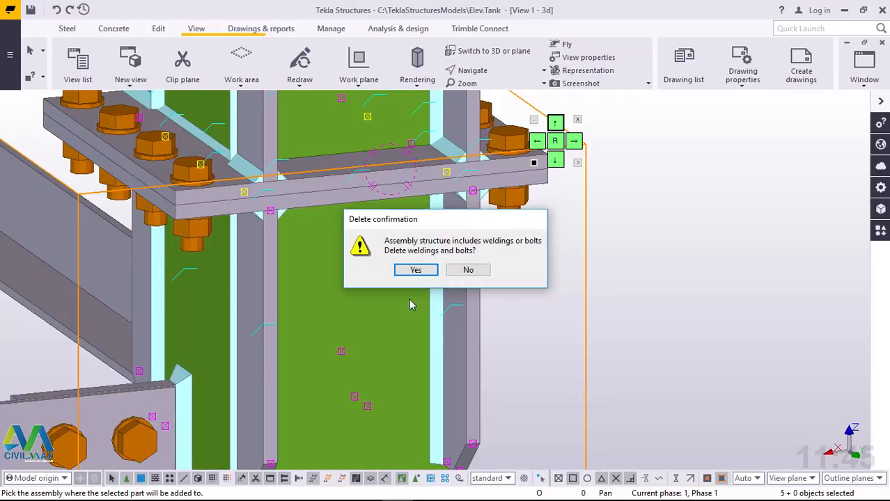
{"action": "left_click", "coordinate": [416, 271]}
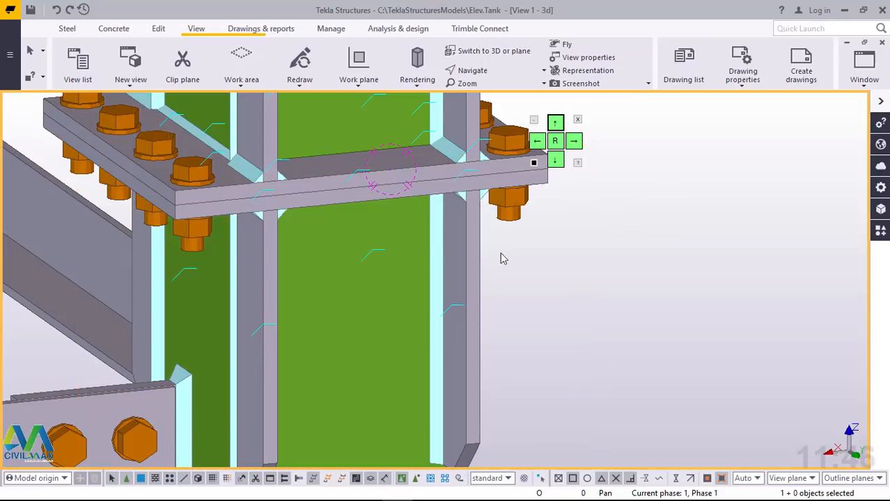
Step: Select the lower column and rotate the view to check which plates and stiffeners belong to its assembly
{"action": "left_click", "coordinate": [374, 297]}
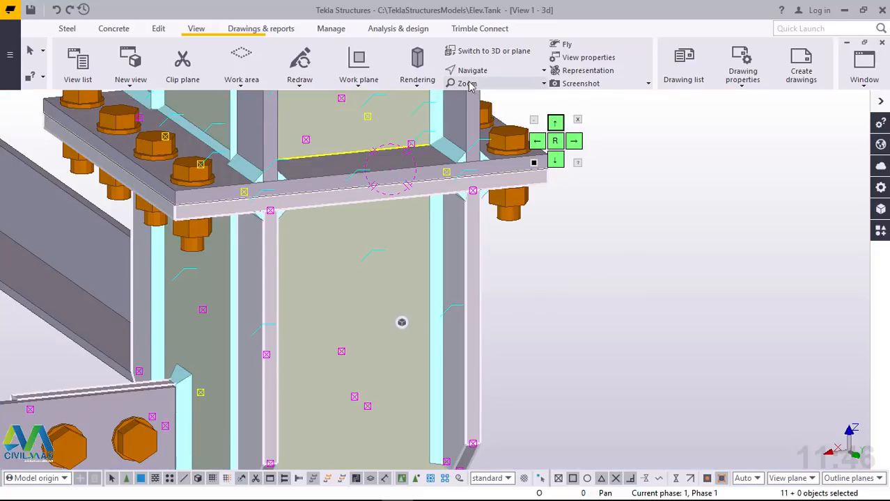
{"action": "left_click", "coordinate": [487, 71]}
{"action": "left_click", "coordinate": [500, 92]}
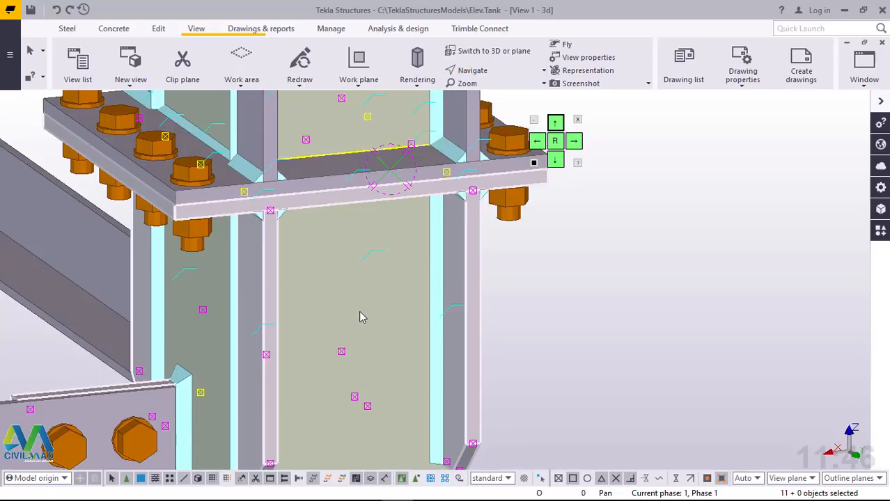
{"action": "left_click_drag", "start_coordinate": [361, 309], "coordinate": [425, 321]}
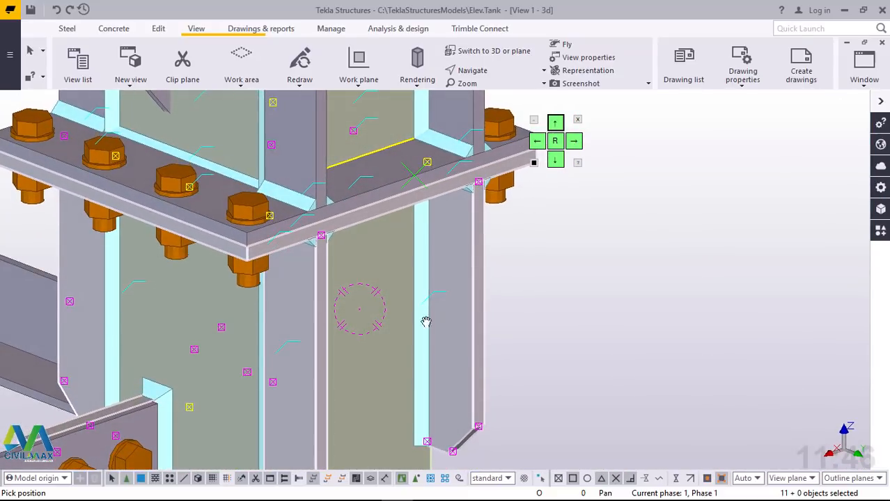
{"action": "right_click", "coordinate": [664, 225]}
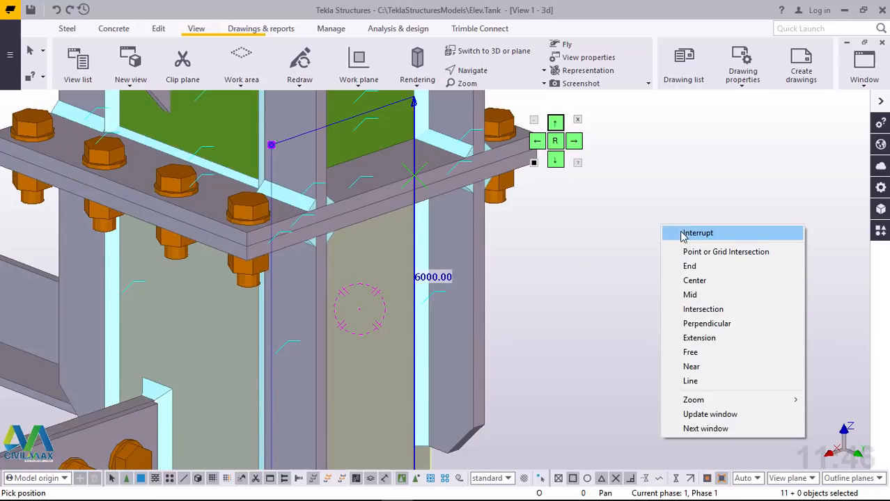
{"action": "left_click", "coordinate": [682, 236]}
{"action": "scroll", "coordinate": [580, 314], "scroll_direction": "down", "scroll_amount": 2}
{"action": "scroll", "coordinate": [566, 312], "scroll_direction": "down", "scroll_amount": 6}
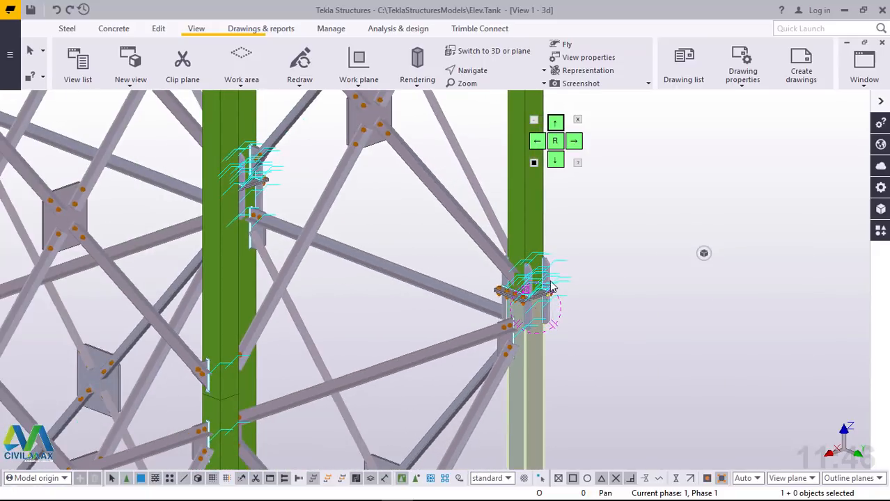
{"action": "scroll", "coordinate": [550, 285], "scroll_direction": "up", "scroll_amount": 1}
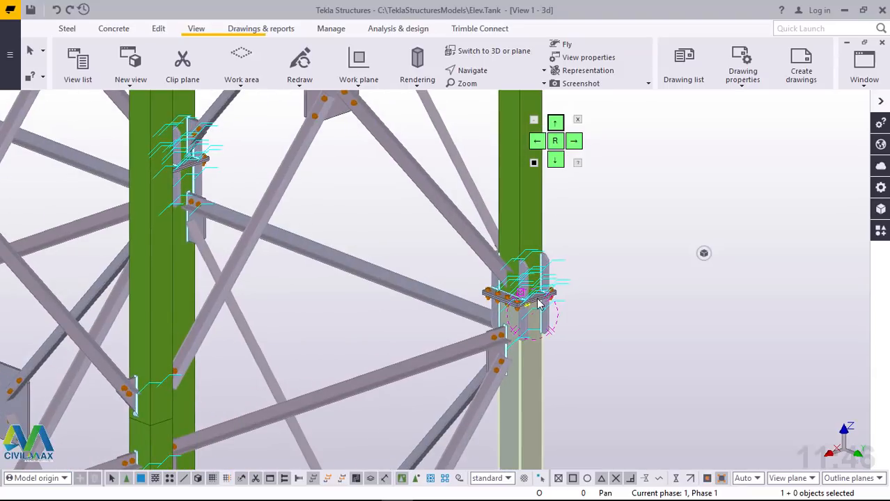
{"action": "middle_click_drag", "start_coordinate": [527, 309], "coordinate": [315, 300], "text": "ctrl"}
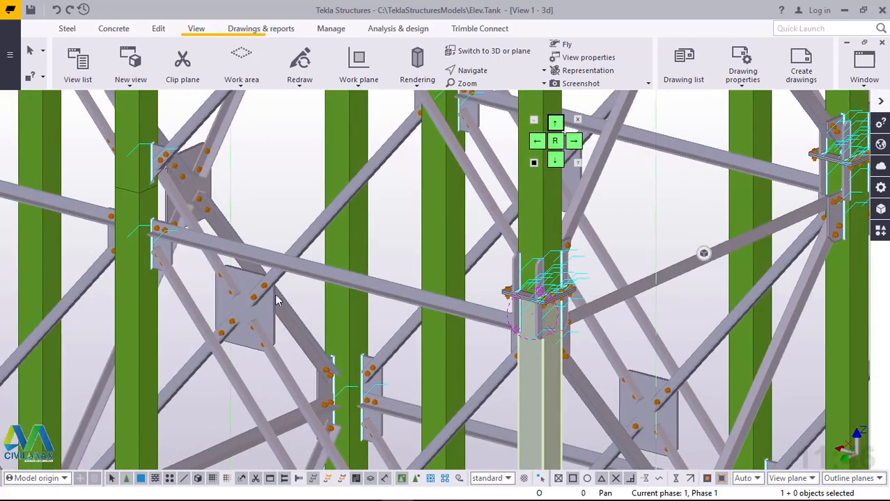
{"action": "scroll", "coordinate": [114, 336], "scroll_direction": "down", "scroll_amount": 4}
{"action": "scroll", "coordinate": [317, 305], "scroll_direction": "up", "scroll_amount": 6}
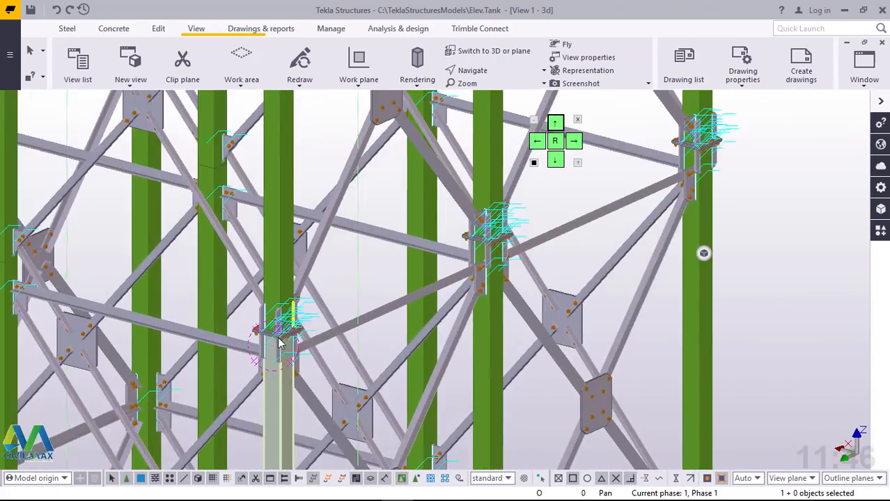
{"action": "scroll", "coordinate": [296, 324], "scroll_direction": "up", "scroll_amount": 2}
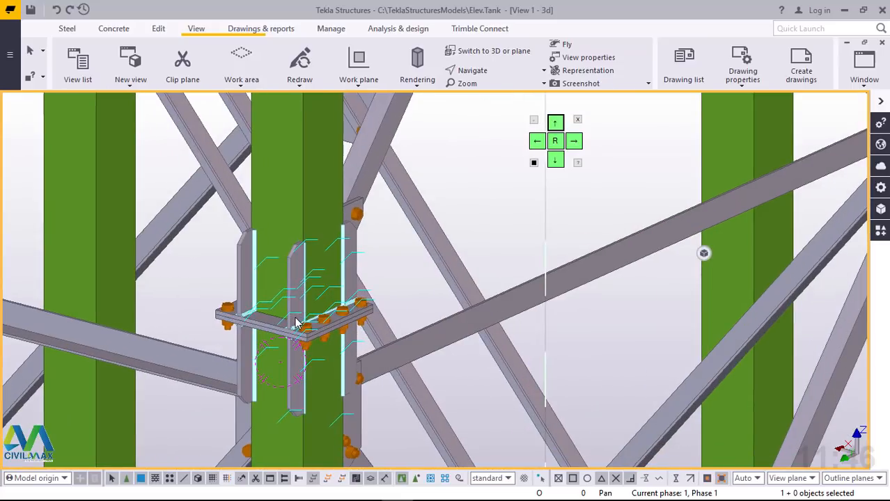
{"action": "scroll", "coordinate": [381, 275], "scroll_direction": "up", "scroll_amount": 4}
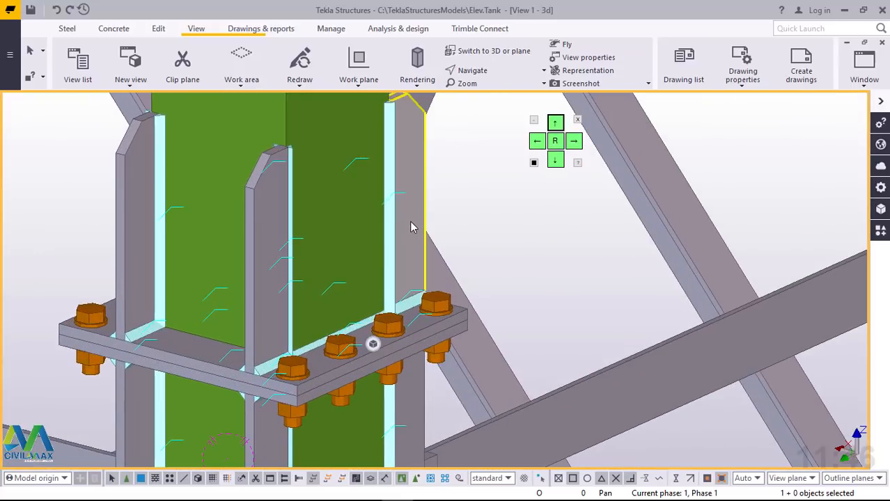
{"action": "left_click", "coordinate": [273, 238], "text": "ctrl"}
{"action": "left_click", "coordinate": [142, 205], "text": "ctrl"}
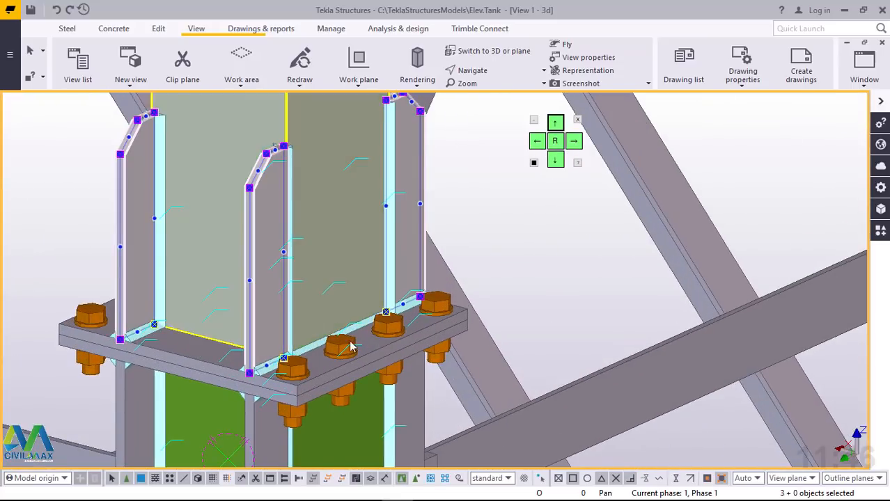
{"action": "left_click", "coordinate": [393, 355], "text": "ctrl"}
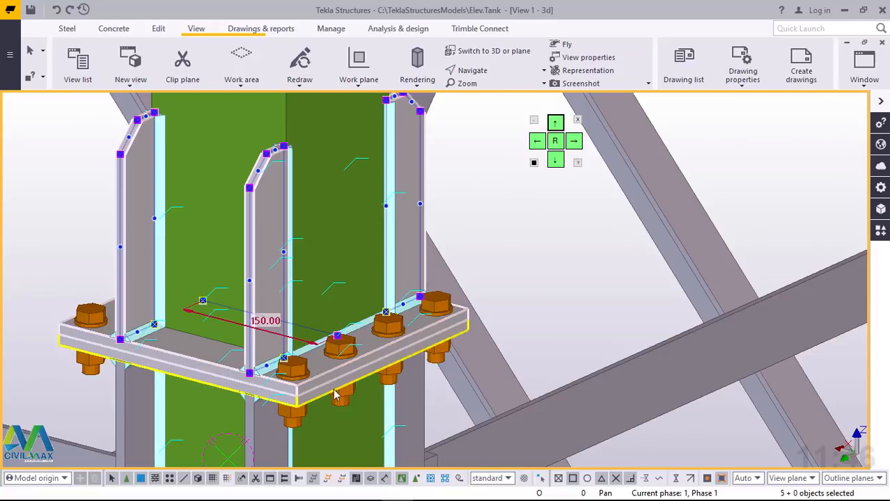
{"action": "scroll", "coordinate": [371, 376], "scroll_direction": "up", "scroll_amount": 3}
{"action": "left_click", "coordinate": [393, 356], "text": "ctrl"}
{"action": "scroll", "coordinate": [415, 317], "scroll_direction": "down", "scroll_amount": 3}
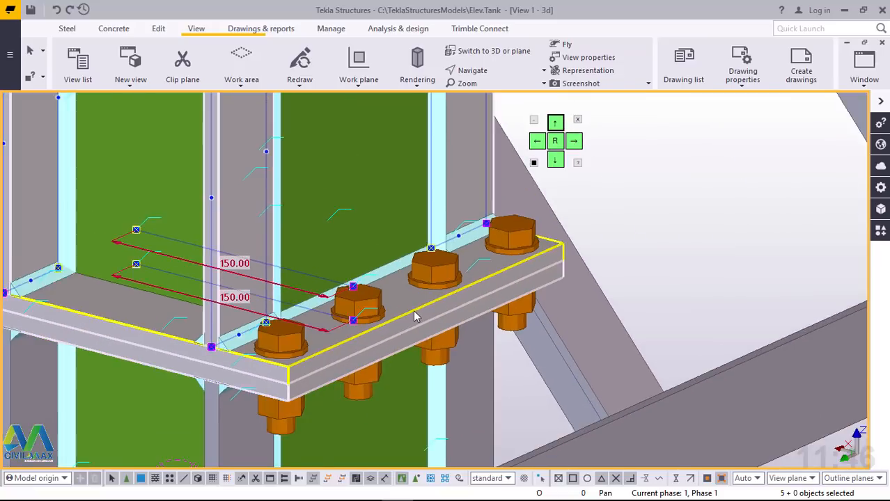
{"action": "scroll", "coordinate": [308, 410], "scroll_direction": "up", "scroll_amount": 2}
{"action": "left_click", "coordinate": [112, 304], "text": "ctrl"}
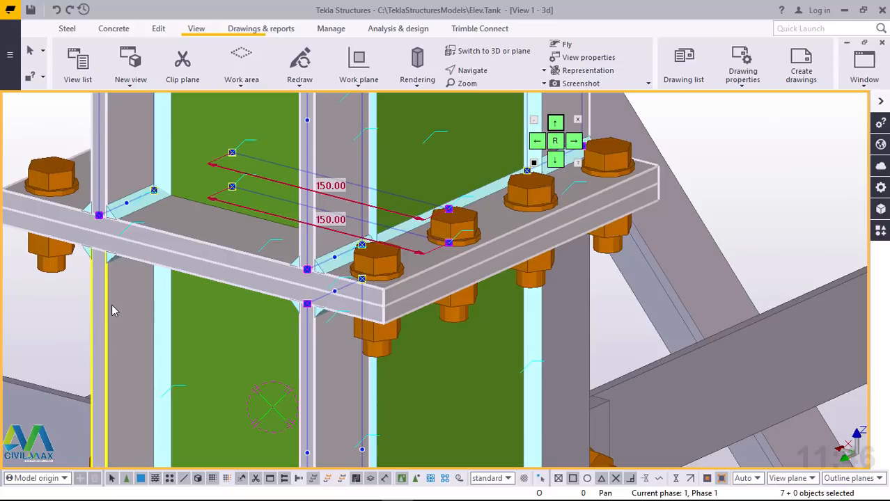
{"action": "left_click", "coordinate": [577, 336], "text": "ctrl"}
{"action": "scroll", "coordinate": [395, 321], "scroll_direction": "down", "scroll_amount": 5}
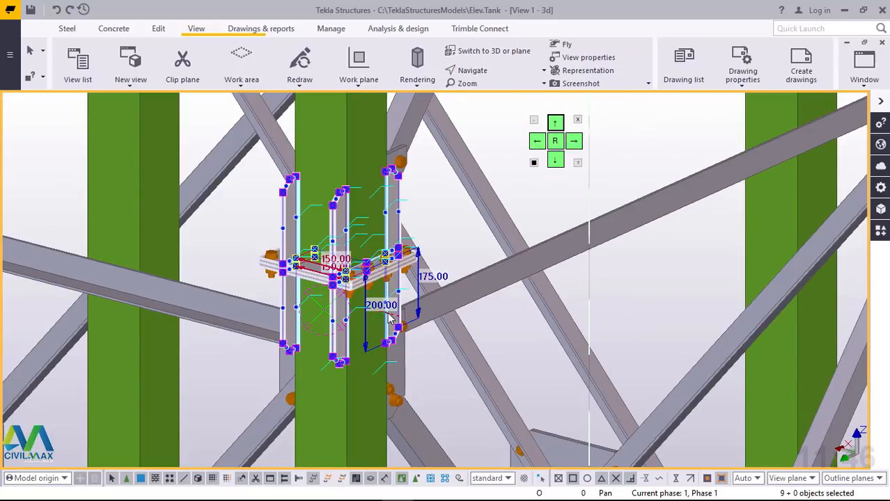
{"action": "middle_click_drag", "start_coordinate": [308, 315], "coordinate": [140, 317], "text": "ctrl"}
{"action": "scroll", "coordinate": [418, 318], "scroll_direction": "up", "scroll_amount": 2}
{"action": "scroll", "coordinate": [420, 299], "scroll_direction": "up", "scroll_amount": 2}
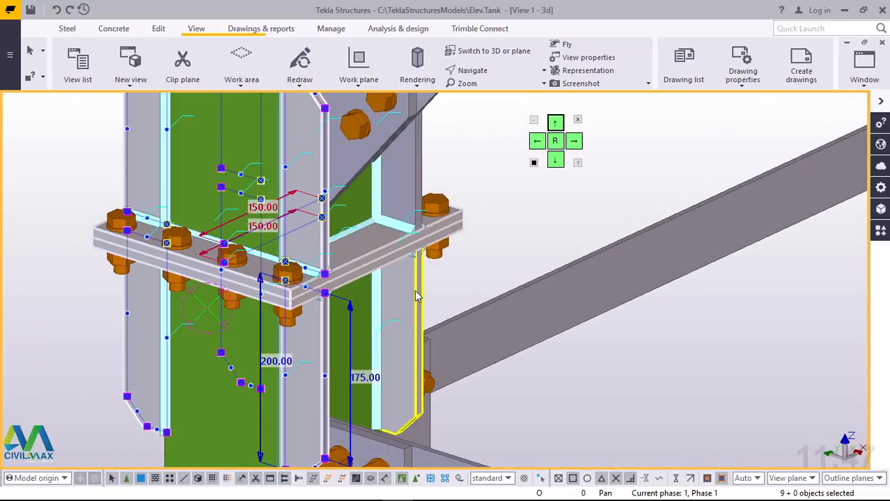
{"action": "left_click", "coordinate": [419, 181], "text": "ctrl"}
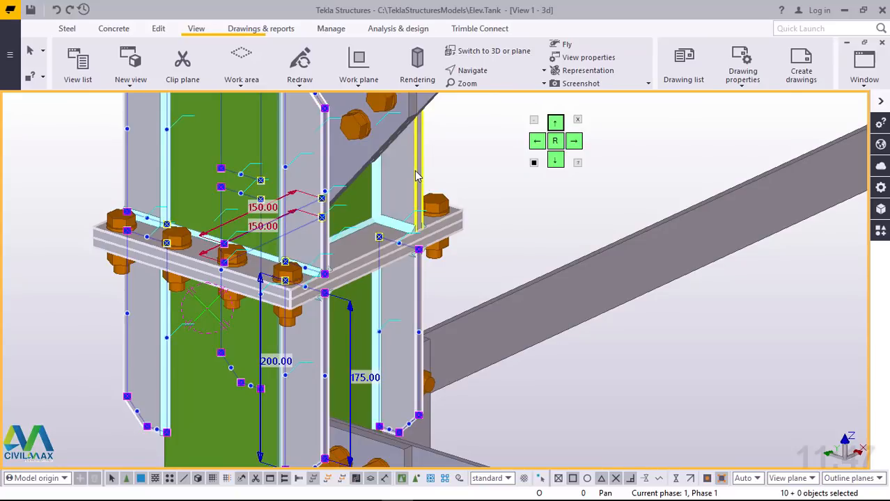
{"action": "scroll", "coordinate": [197, 293], "scroll_direction": "down", "scroll_amount": 2}
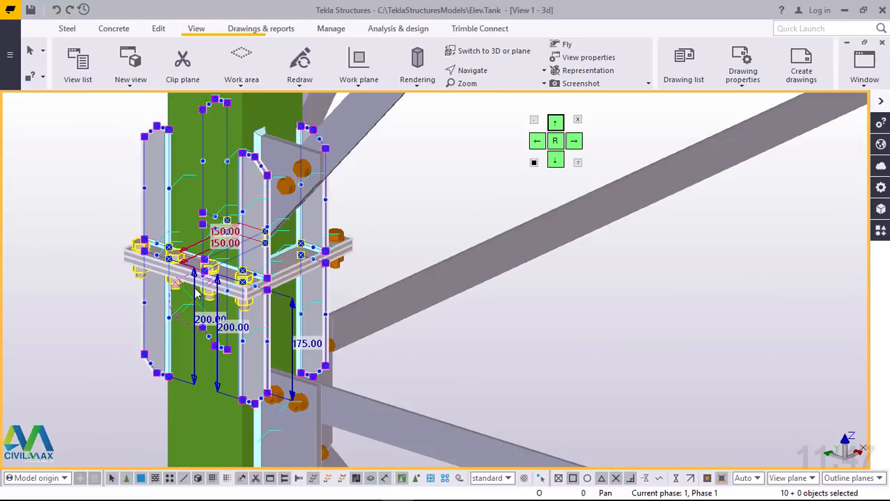
{"action": "scroll", "coordinate": [207, 293], "scroll_direction": "down", "scroll_amount": 4}
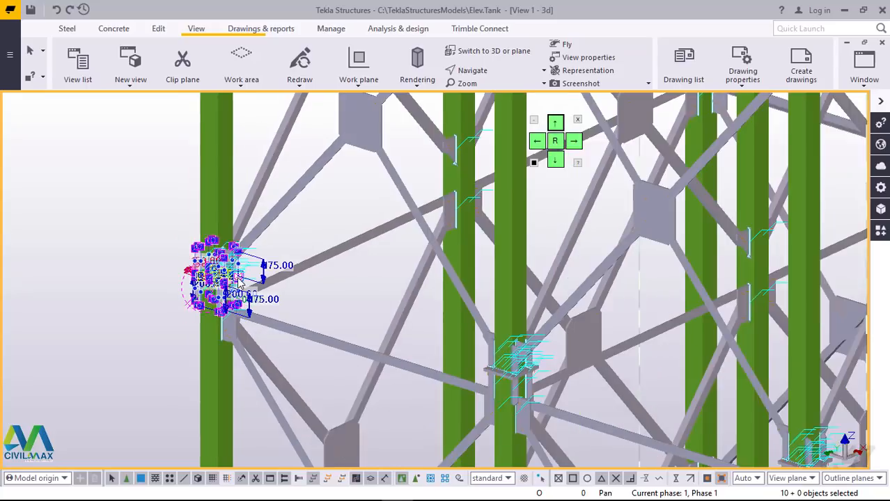
{"action": "scroll", "coordinate": [490, 345], "scroll_direction": "up", "scroll_amount": 4}
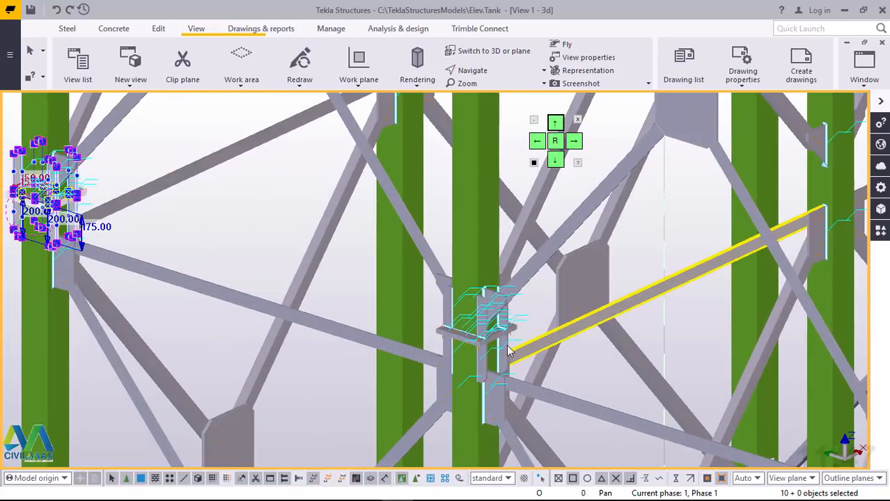
{"action": "scroll", "coordinate": [491, 341], "scroll_direction": "up", "scroll_amount": 1}
{"action": "scroll", "coordinate": [509, 345], "scroll_direction": "up", "scroll_amount": 2}
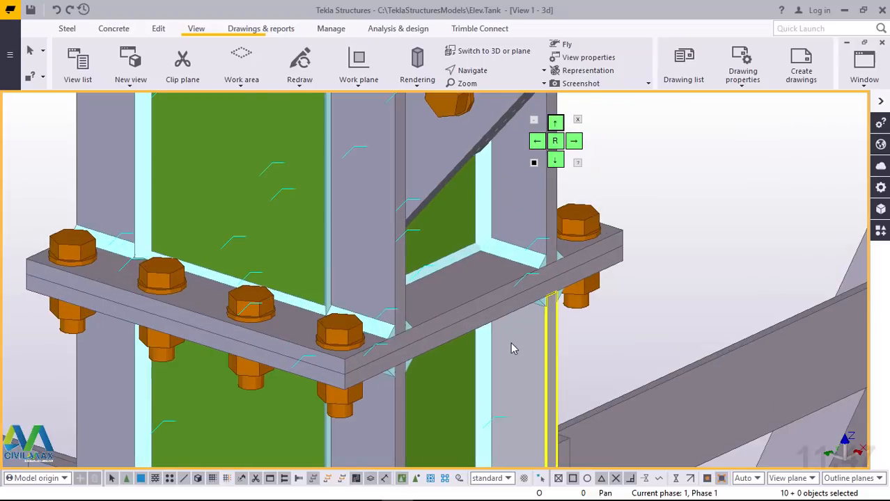
{"action": "left_click", "coordinate": [368, 284], "text": "ctrl"}
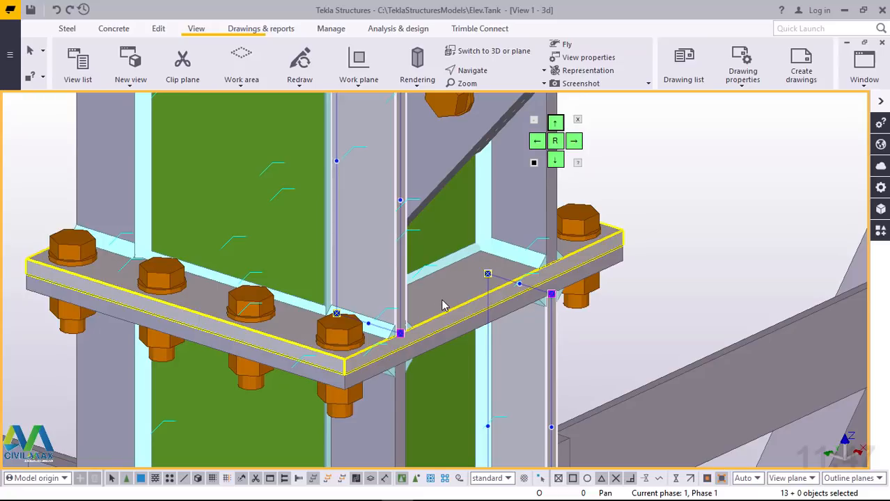
{"action": "left_click", "coordinate": [725, 179]}
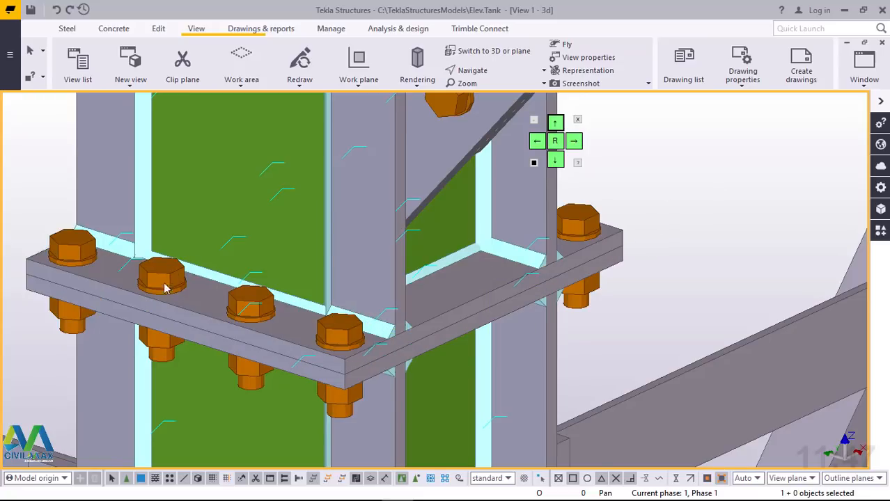
Step: Add a Stiffened base plate (1014) to the lower end of the upper column at the next splice up the corner column
{"action": "scroll", "coordinate": [165, 287], "scroll_direction": "down", "scroll_amount": 7}
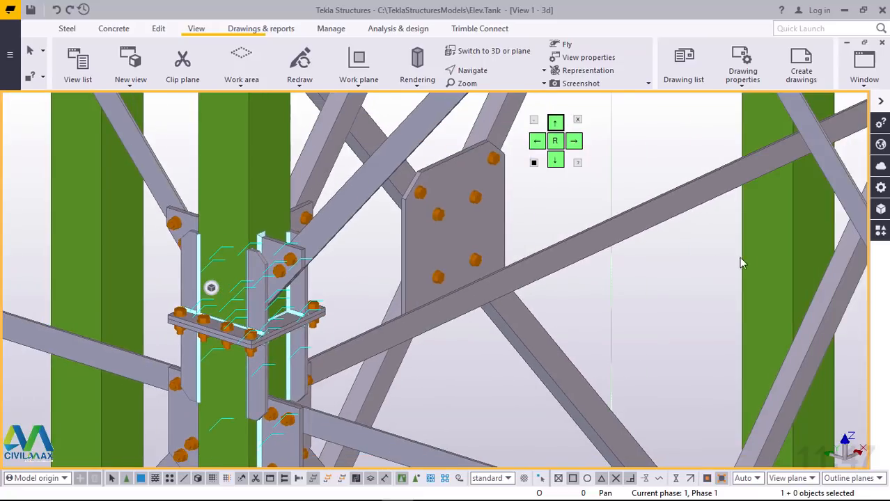
{"action": "left_click", "coordinate": [881, 232]}
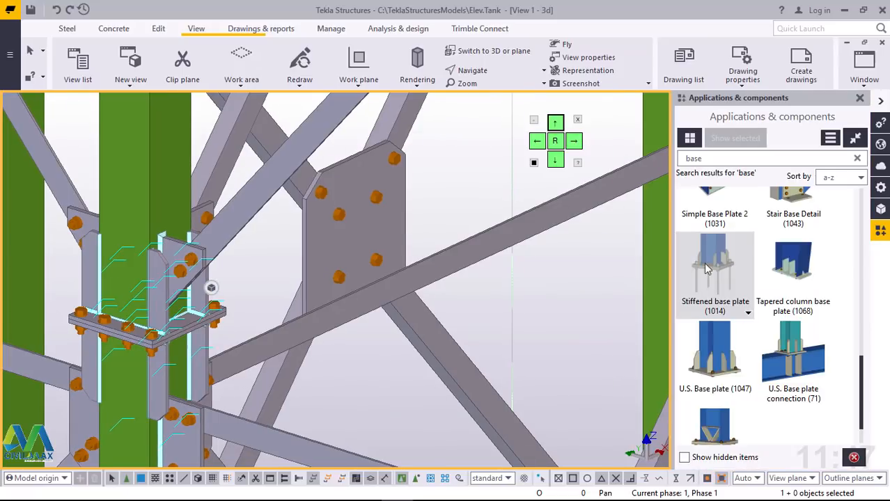
{"action": "left_click", "coordinate": [724, 254]}
{"action": "scroll", "coordinate": [271, 400], "scroll_direction": "down", "scroll_amount": 6}
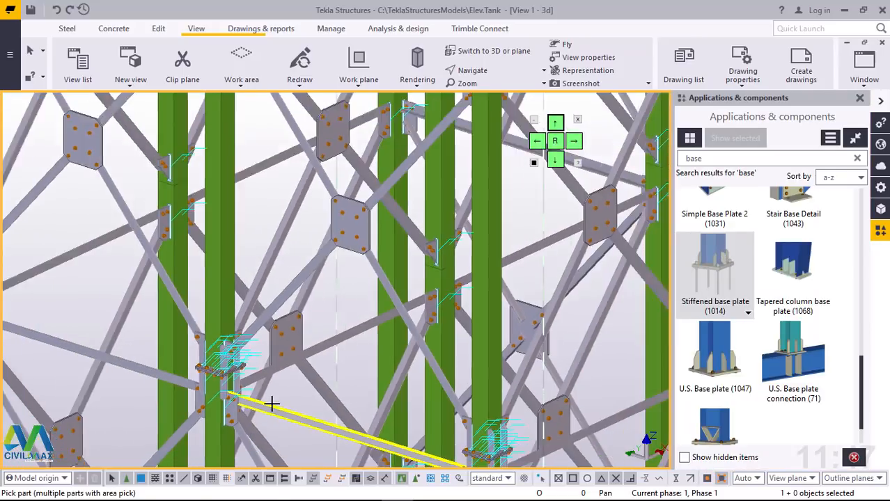
{"action": "scroll", "coordinate": [274, 402], "scroll_direction": "down", "scroll_amount": 5}
{"action": "scroll", "coordinate": [179, 188], "scroll_direction": "up", "scroll_amount": 4}
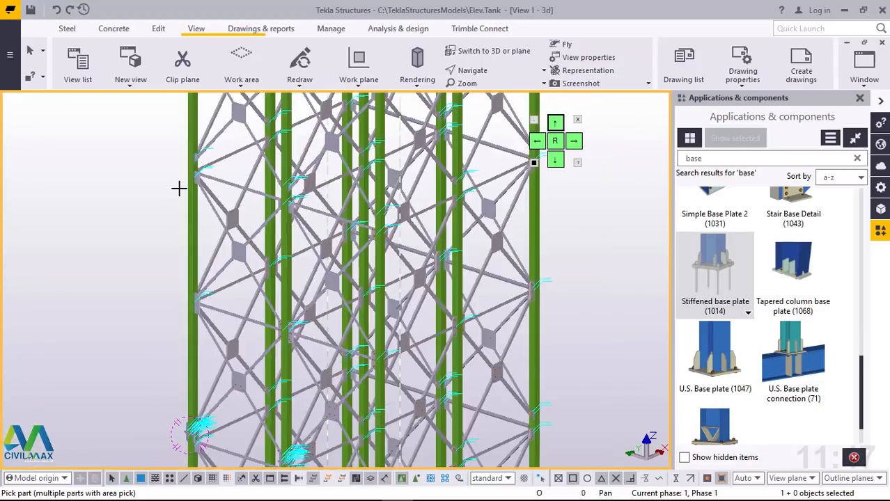
{"action": "scroll", "coordinate": [258, 251], "scroll_direction": "down", "scroll_amount": 3}
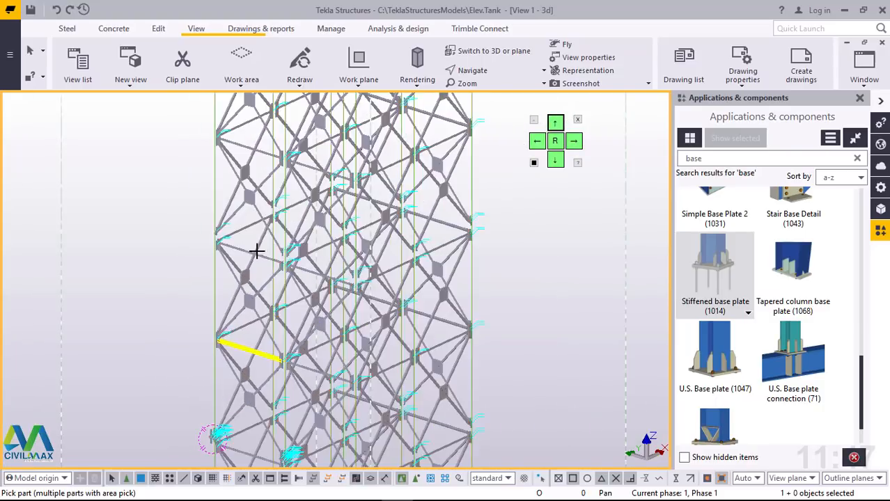
{"action": "scroll", "coordinate": [223, 149], "scroll_direction": "up", "scroll_amount": 2}
{"action": "scroll", "coordinate": [220, 143], "scroll_direction": "up", "scroll_amount": 2}
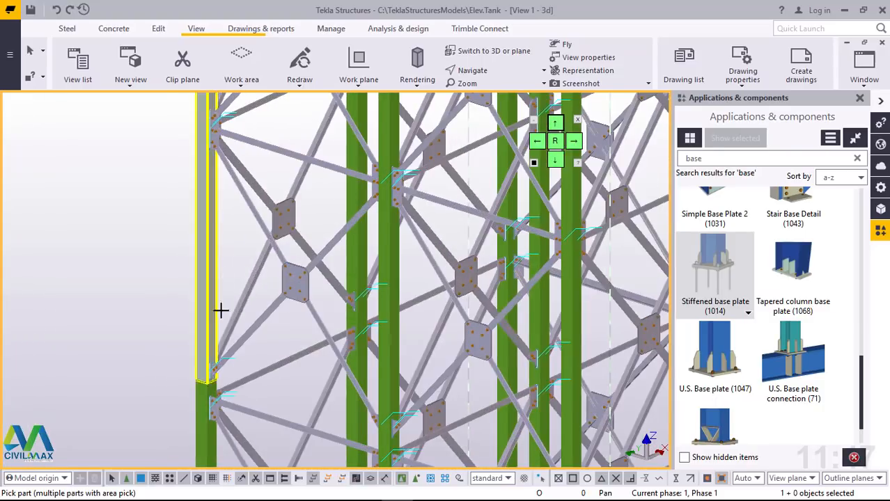
{"action": "scroll", "coordinate": [217, 389], "scroll_direction": "up", "scroll_amount": 6}
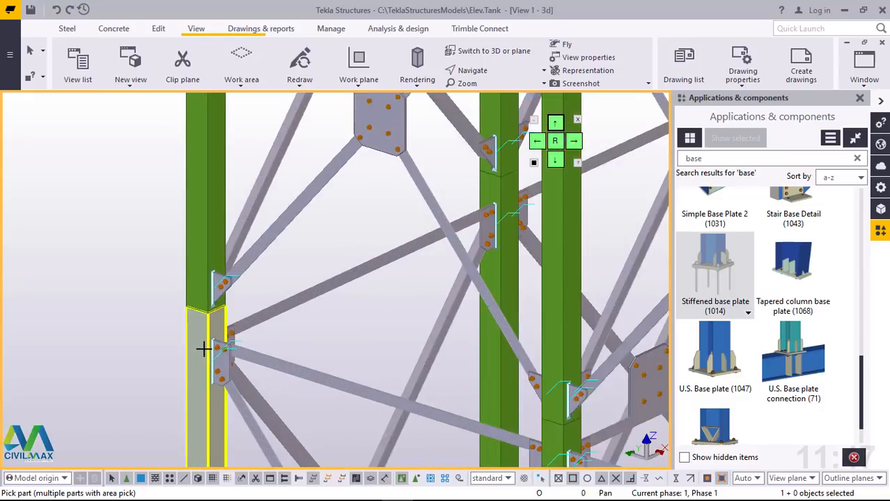
{"action": "scroll", "coordinate": [198, 270], "scroll_direction": "up", "scroll_amount": 3}
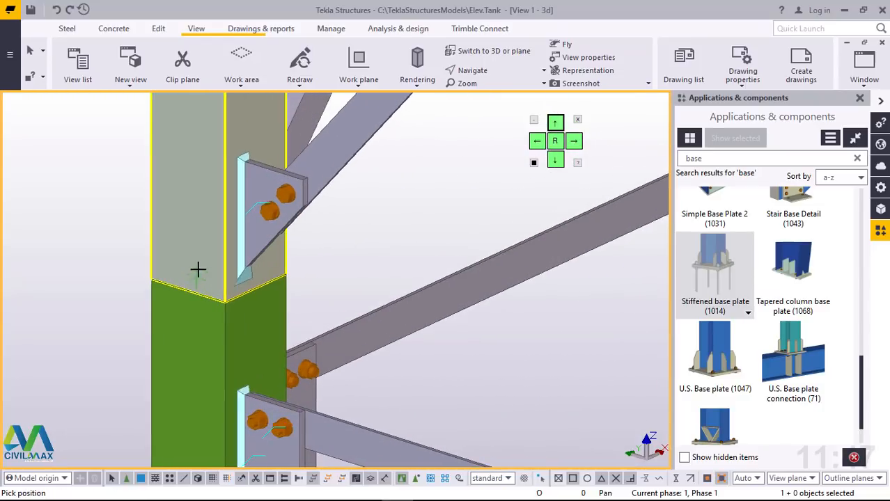
{"action": "left_click", "coordinate": [196, 268]}
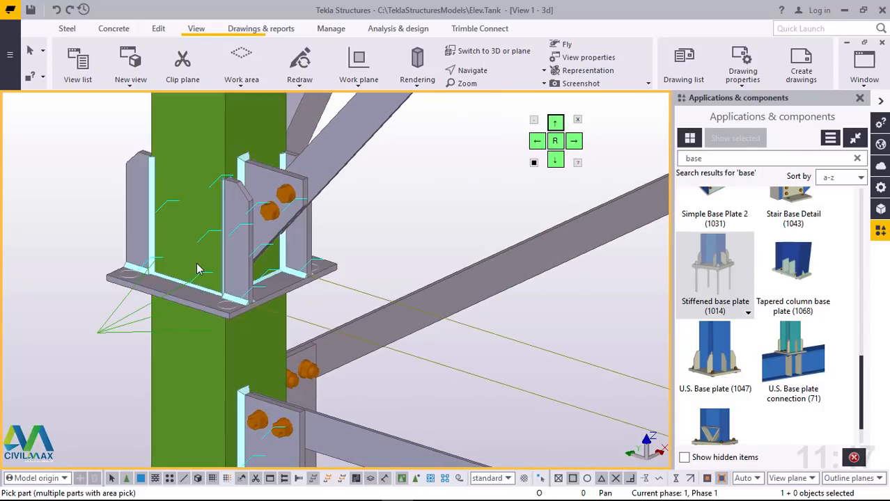
Step: Add a Stiffened base plate (1014) to the upper end of the lower column at the corner column splice, beneath the existing plate
{"action": "scroll", "coordinate": [202, 354], "scroll_direction": "up", "scroll_amount": 3}
{"action": "left_click", "coordinate": [197, 360]}
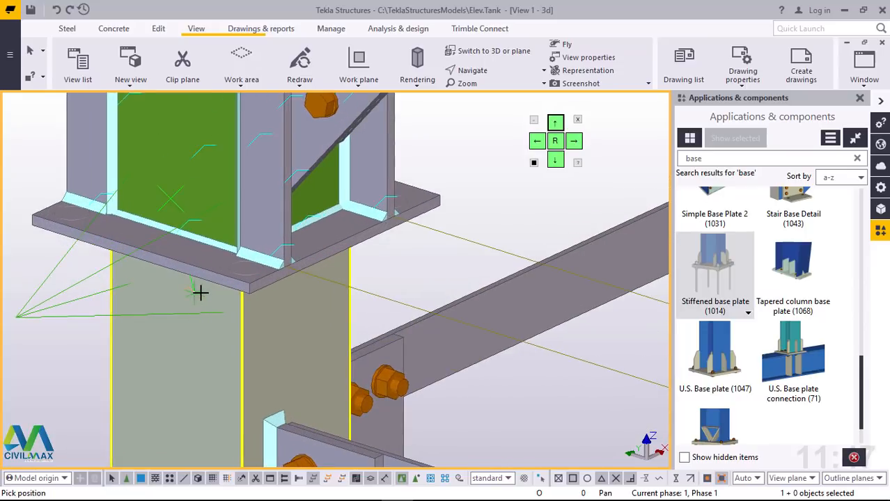
{"action": "middle_click_drag", "start_coordinate": [207, 289], "coordinate": [209, 280]}
{"action": "scroll", "coordinate": [242, 346], "scroll_direction": "down", "scroll_amount": 4}
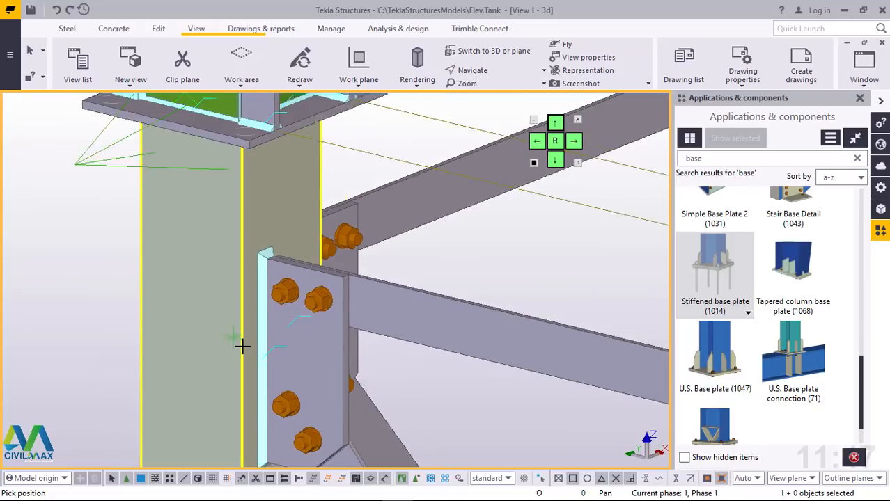
{"action": "left_click", "coordinate": [508, 74]}
{"action": "left_click", "coordinate": [503, 91]}
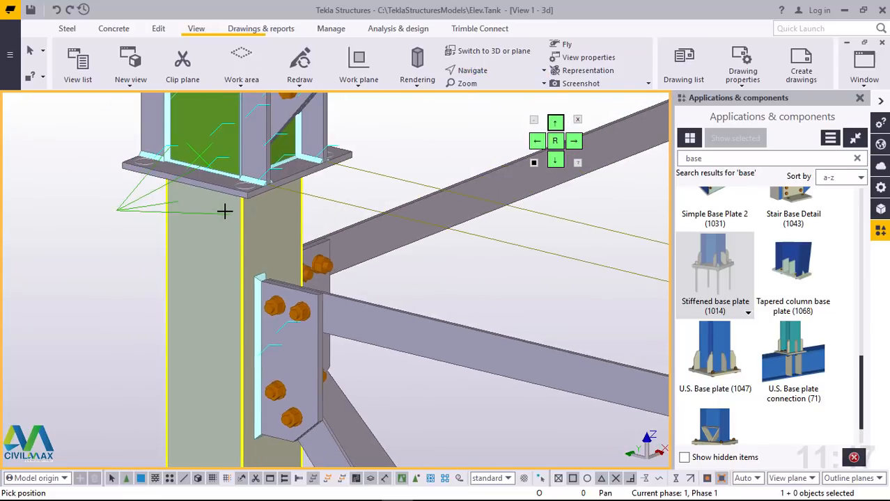
{"action": "left_click_drag", "start_coordinate": [225, 211], "coordinate": [271, 146]}
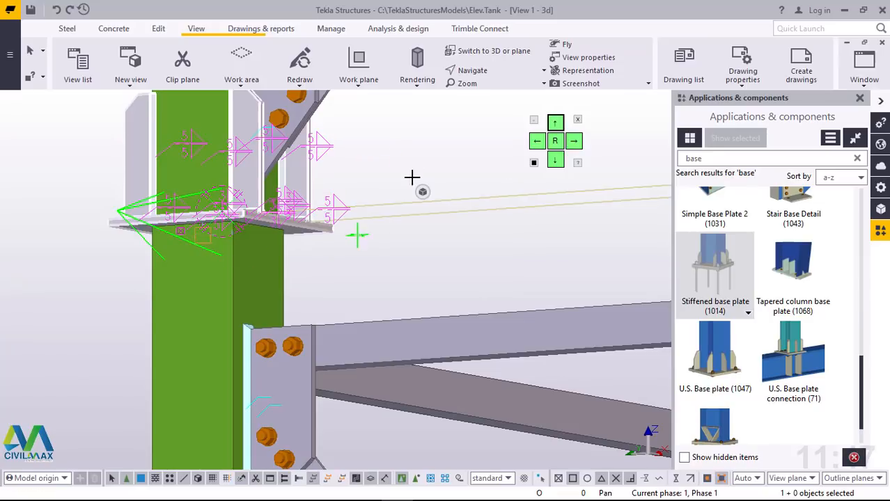
{"action": "right_click", "coordinate": [412, 178]}
{"action": "left_click", "coordinate": [455, 174]}
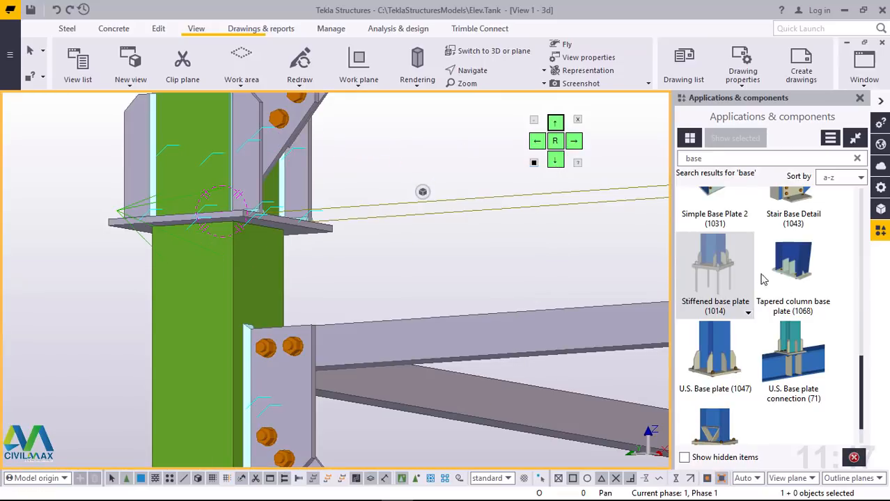
{"action": "left_click", "coordinate": [204, 256]}
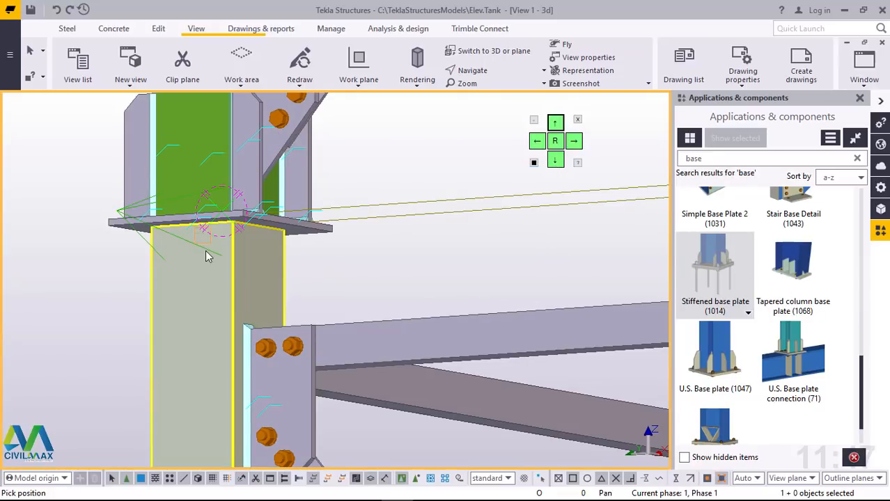
{"action": "left_click", "coordinate": [206, 257]}
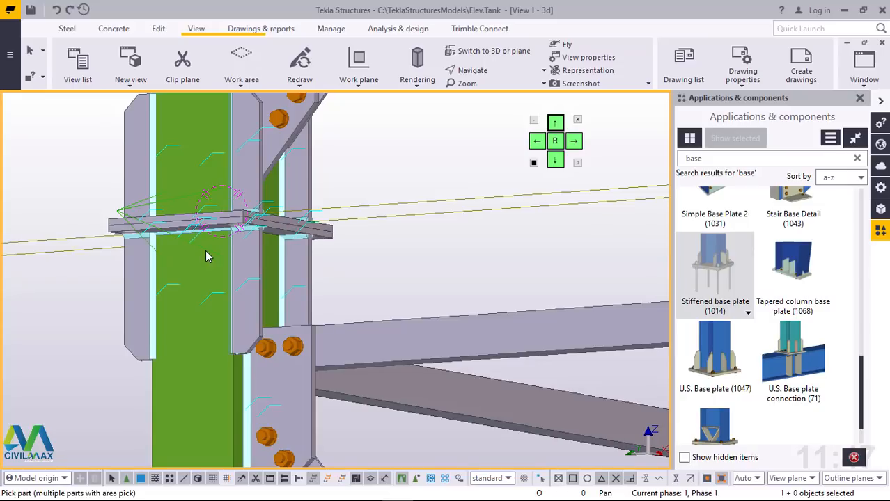
Step: Add Stiffened base plates (1014) to the upper and lower column ends at the neighbouring column's splice, behind the horizontal brace
{"action": "scroll", "coordinate": [167, 275], "scroll_direction": "down", "scroll_amount": 7}
{"action": "scroll", "coordinate": [417, 285], "scroll_direction": "up", "scroll_amount": 5}
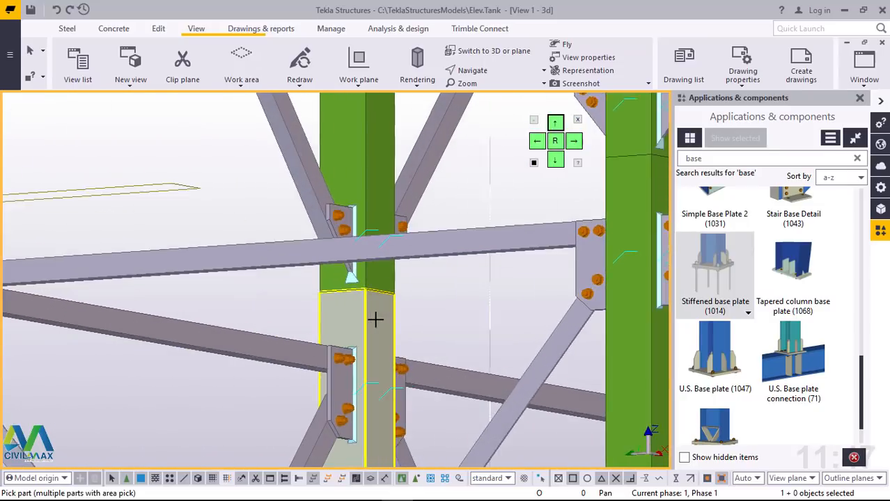
{"action": "scroll", "coordinate": [376, 320], "scroll_direction": "up", "scroll_amount": 3}
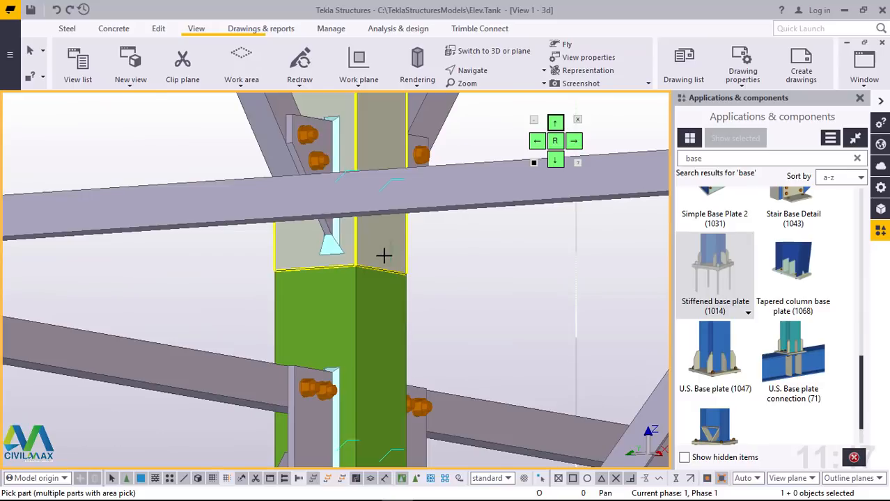
{"action": "left_click", "coordinate": [384, 256]}
{"action": "scroll", "coordinate": [379, 242], "scroll_direction": "up", "scroll_amount": 4}
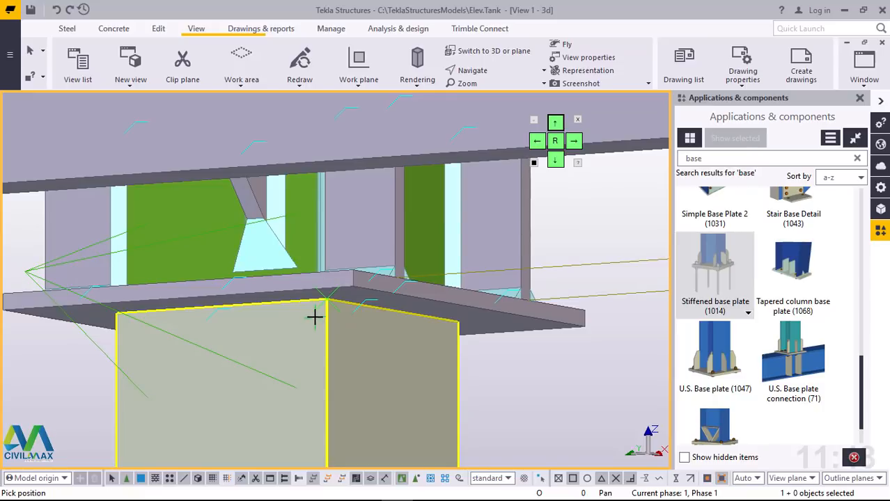
{"action": "scroll", "coordinate": [272, 327], "scroll_direction": "down", "scroll_amount": 2}
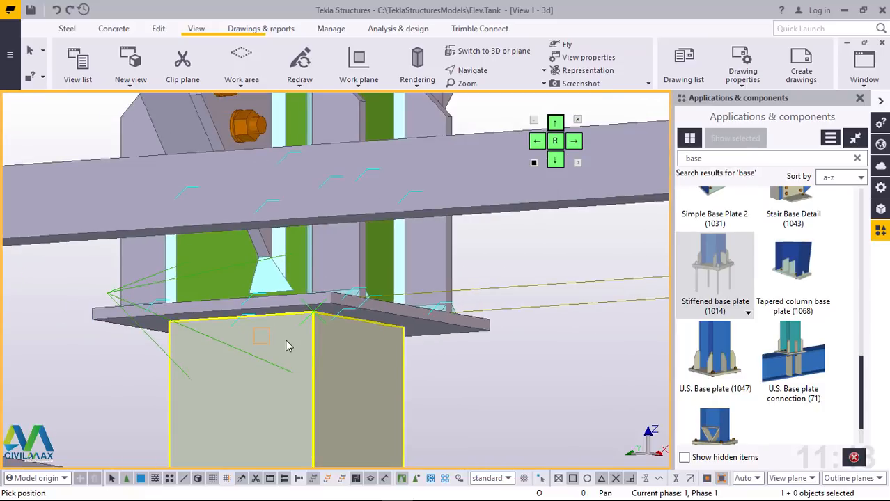
{"action": "scroll", "coordinate": [265, 341], "scroll_direction": "down", "scroll_amount": 5}
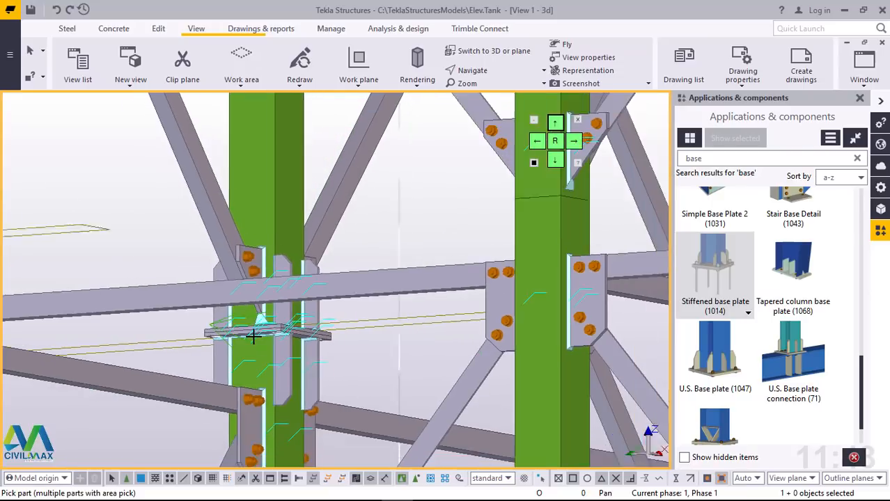
Step: Add Stiffened base plates (1014) to both column ends at the third column's splice on the same level, above the horizontal brace gussets
{"action": "scroll", "coordinate": [253, 338], "scroll_direction": "down", "scroll_amount": 3}
{"action": "scroll", "coordinate": [413, 263], "scroll_direction": "up", "scroll_amount": 6}
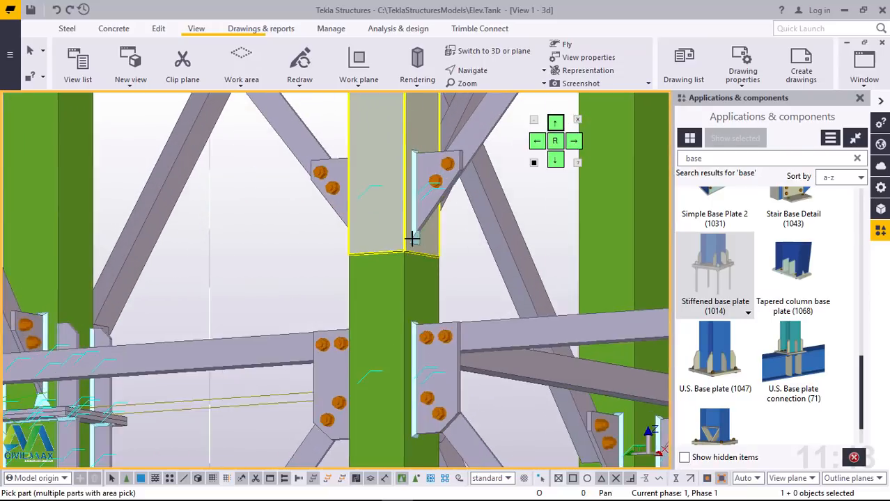
{"action": "scroll", "coordinate": [413, 239], "scroll_direction": "up", "scroll_amount": 3}
{"action": "left_click", "coordinate": [357, 189]}
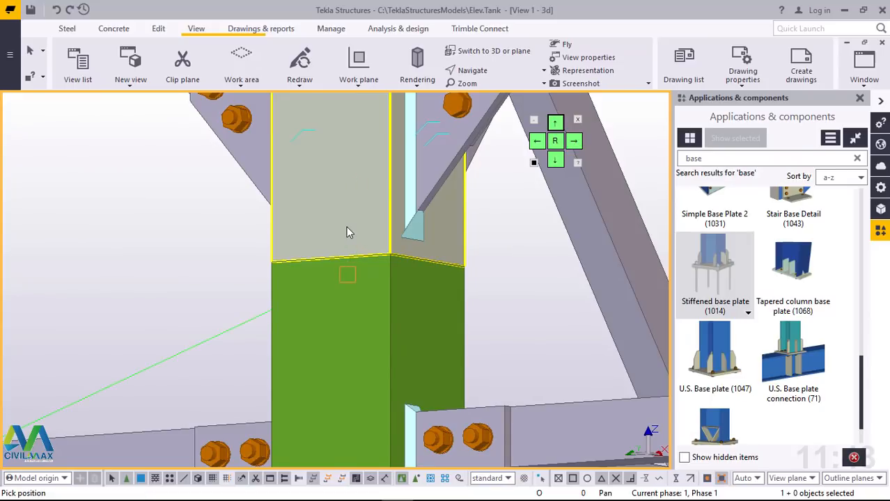
{"action": "left_click", "coordinate": [346, 227]}
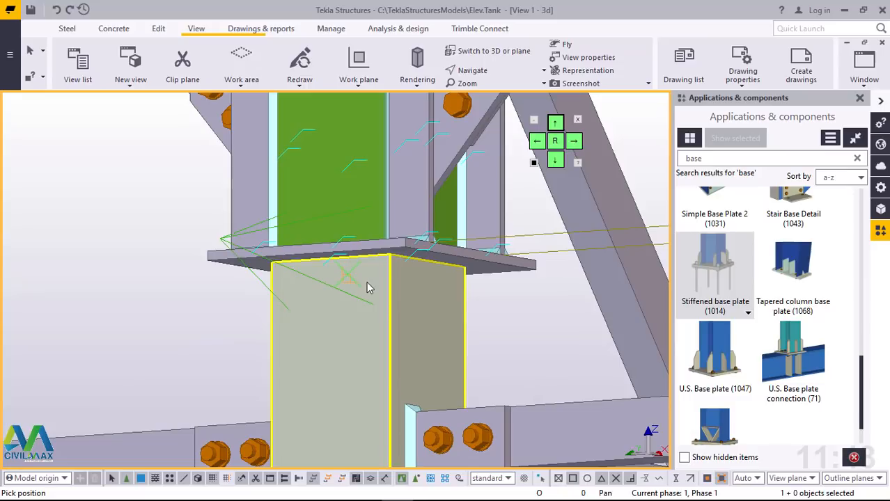
{"action": "left_click", "coordinate": [366, 282]}
{"action": "scroll", "coordinate": [285, 307], "scroll_direction": "down", "scroll_amount": 10}
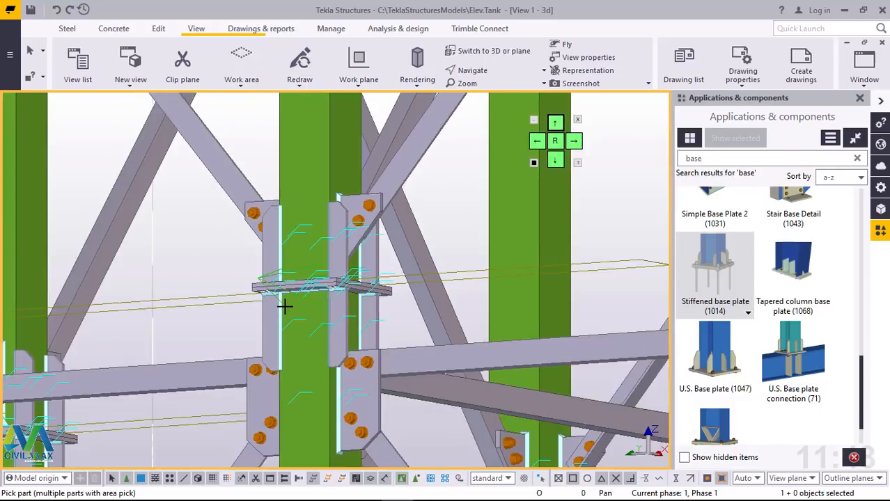
Step: Add Stiffened base plates (1014) to the upper and lower column ends at the fourth column's splice on the same level
{"action": "scroll", "coordinate": [442, 289], "scroll_direction": "up", "scroll_amount": 10}
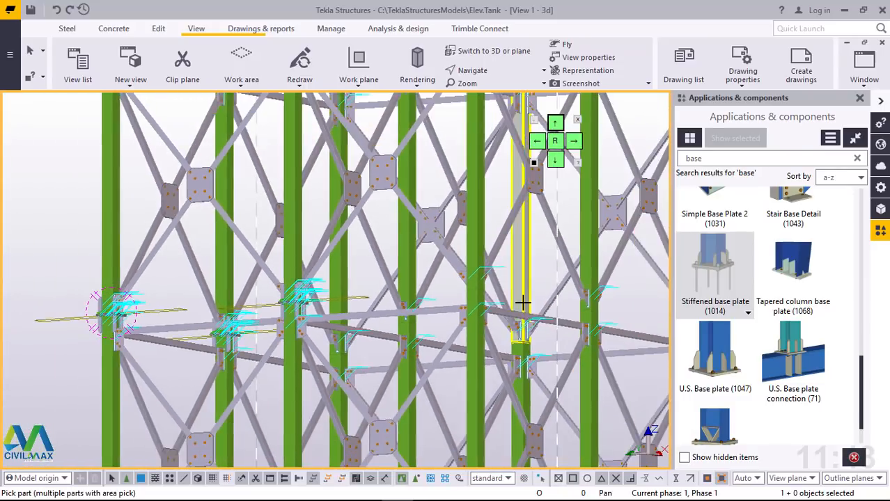
{"action": "scroll", "coordinate": [442, 289], "scroll_direction": "up", "scroll_amount": 1}
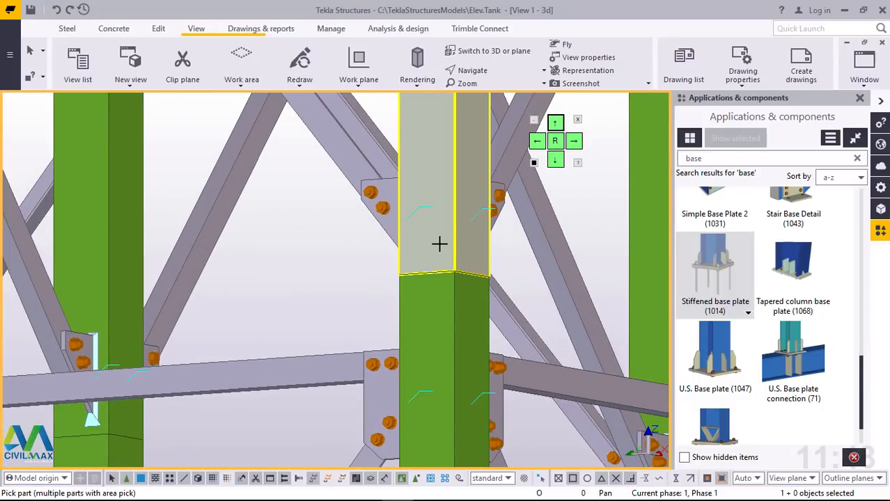
{"action": "left_click", "coordinate": [439, 244]}
{"action": "left_click", "coordinate": [444, 263]}
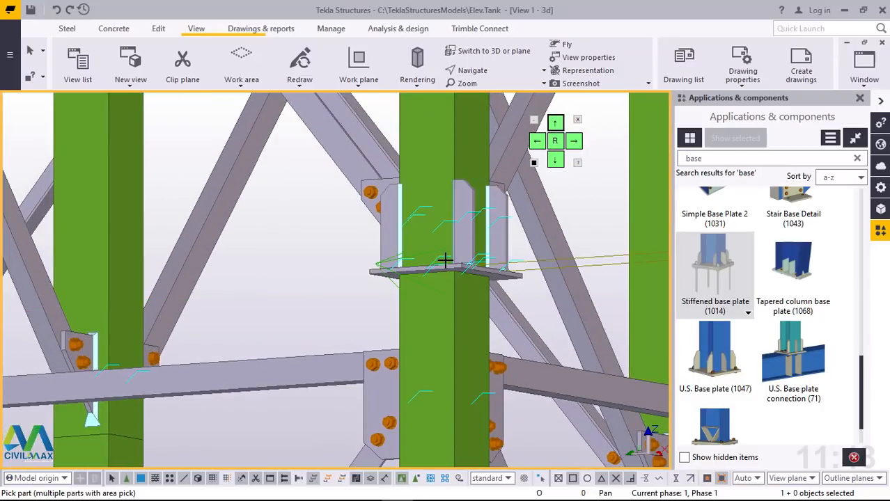
{"action": "left_click", "coordinate": [440, 305]}
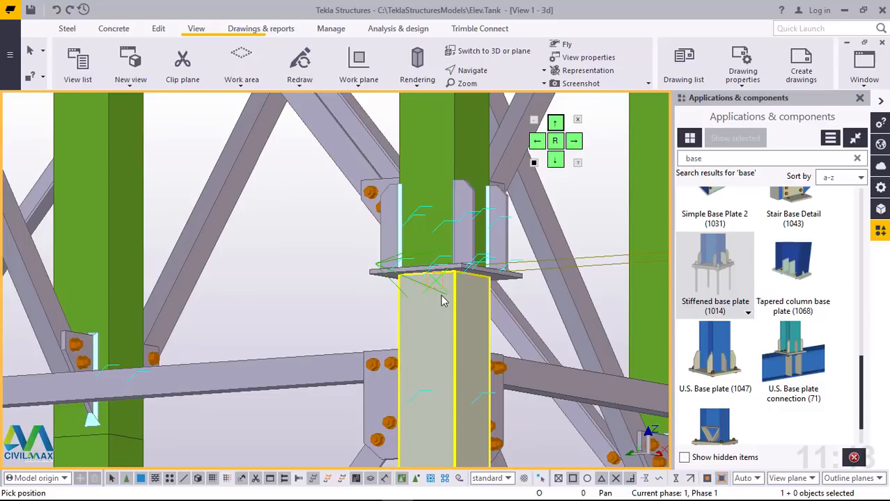
{"action": "left_click", "coordinate": [443, 301]}
{"action": "scroll", "coordinate": [359, 301], "scroll_direction": "down", "scroll_amount": 6}
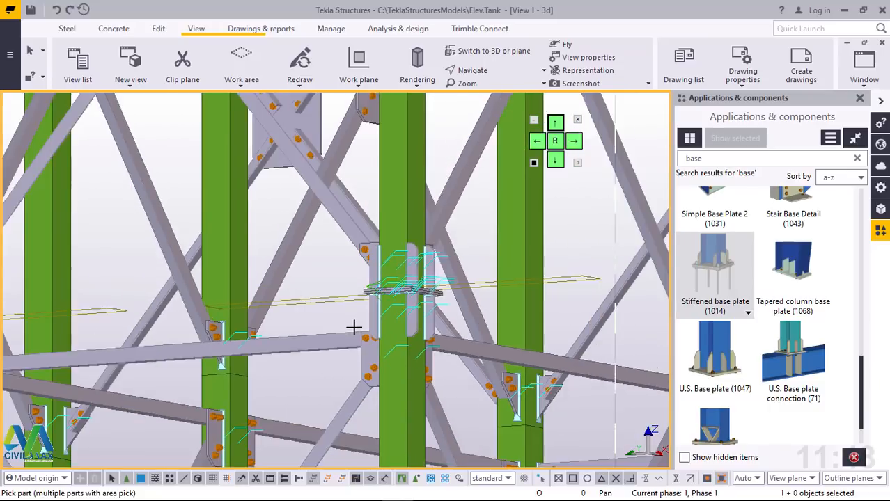
Step: Add Stiffened base plates (1014) at the fifth column's splice on the same level, on the lower column end first and the upper one second
{"action": "scroll", "coordinate": [373, 331], "scroll_direction": "down", "scroll_amount": 2}
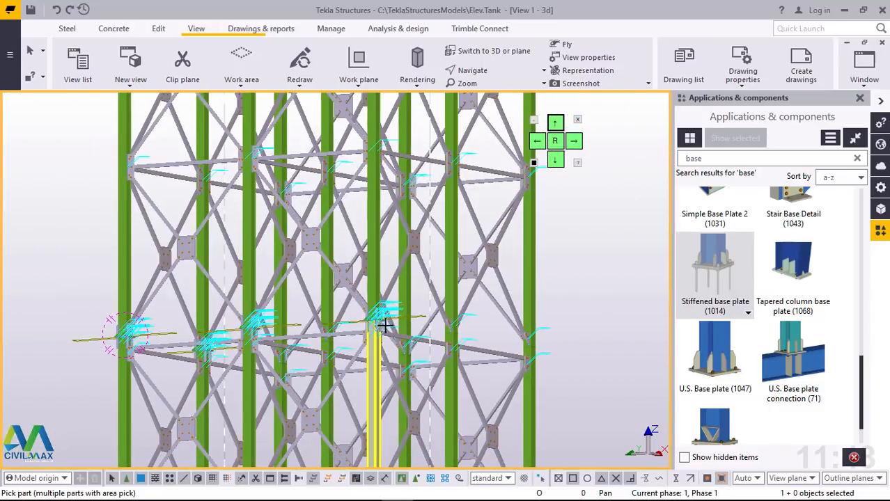
{"action": "scroll", "coordinate": [322, 327], "scroll_direction": "up", "scroll_amount": 1}
{"action": "scroll", "coordinate": [322, 327], "scroll_direction": "up", "scroll_amount": 4}
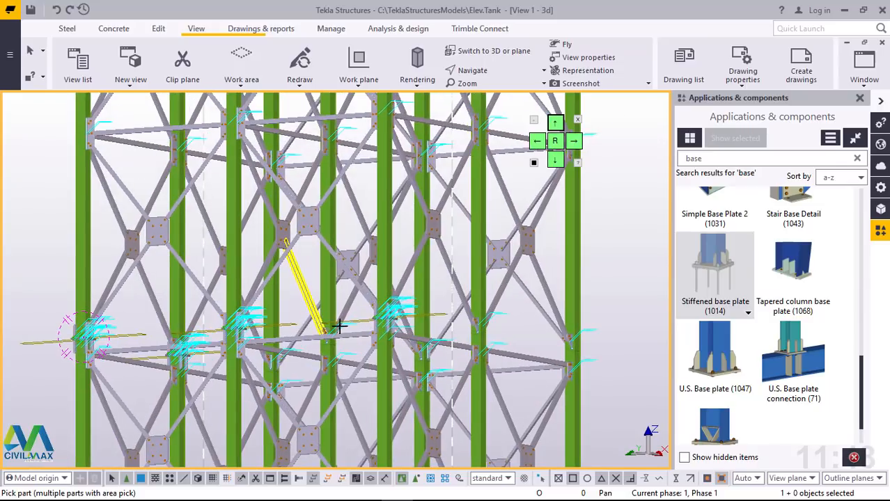
{"action": "scroll", "coordinate": [457, 346], "scroll_direction": "up", "scroll_amount": 5}
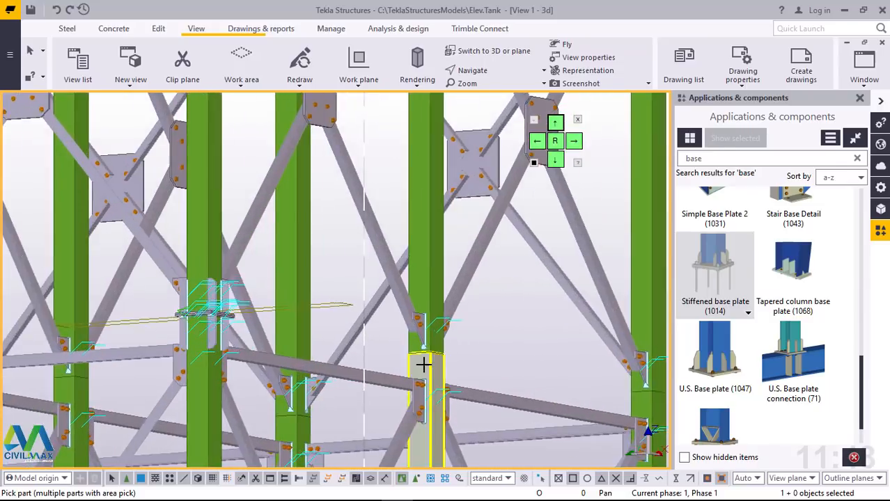
{"action": "left_click", "coordinate": [457, 328]}
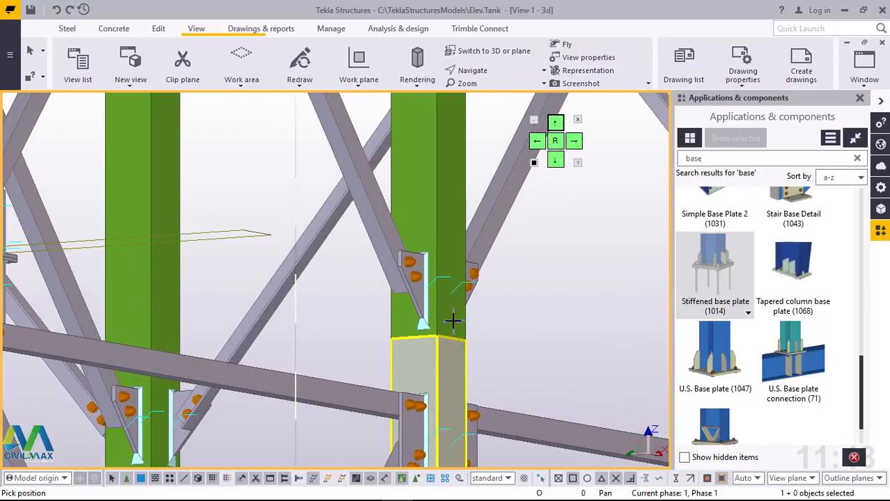
{"action": "left_click", "coordinate": [428, 359]}
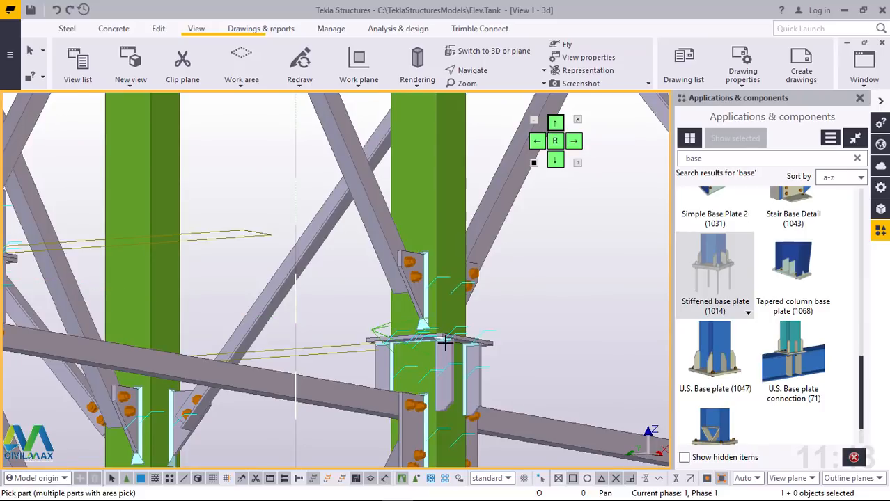
{"action": "scroll", "coordinate": [448, 335], "scroll_direction": "up", "scroll_amount": 5}
{"action": "left_click", "coordinate": [433, 297]}
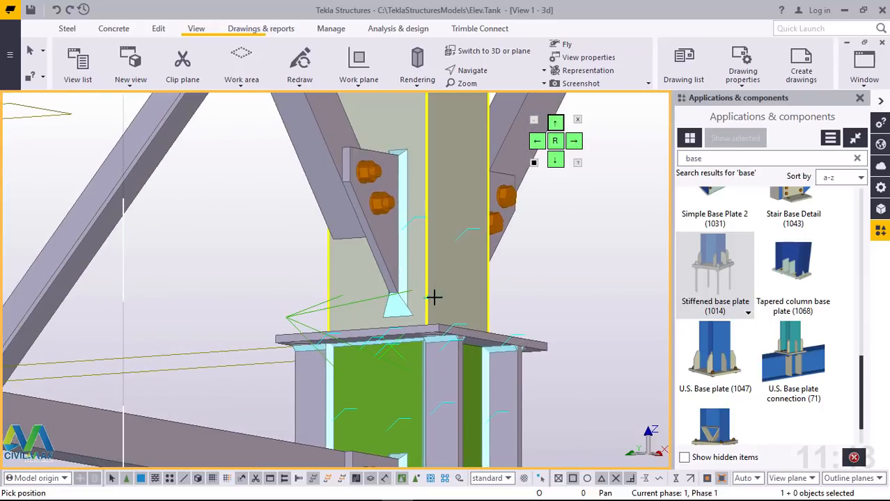
{"action": "scroll", "coordinate": [430, 297], "scroll_direction": "up", "scroll_amount": 3}
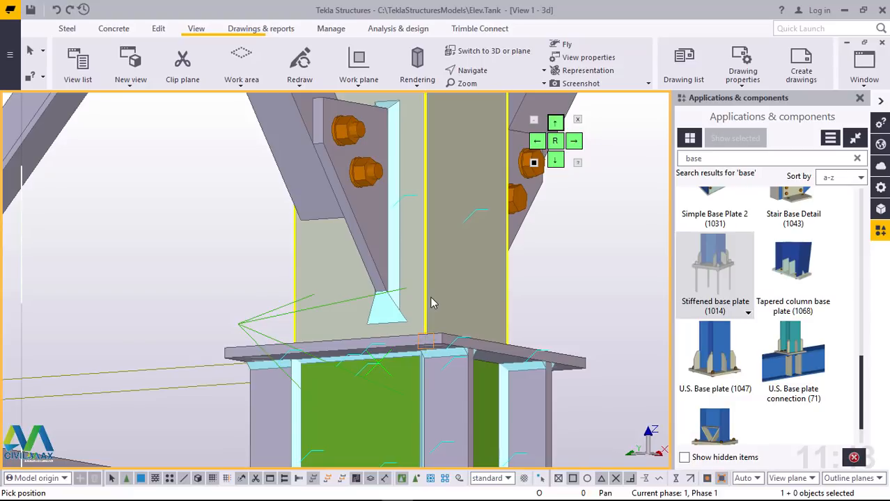
{"action": "left_click", "coordinate": [432, 303]}
{"action": "scroll", "coordinate": [364, 388], "scroll_direction": "down", "scroll_amount": 6}
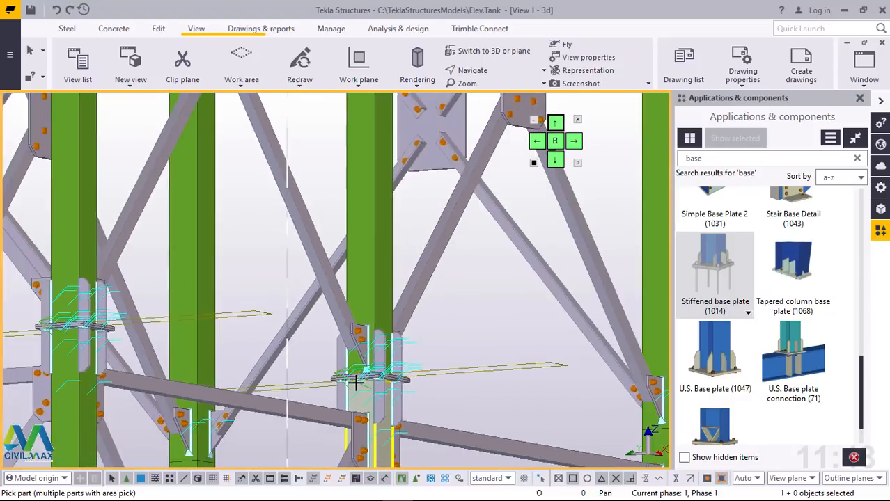
Step: Add Stiffened base plates (1014) to the lower and upper column ends at the splice of the outermost column opposite the first corner
{"action": "scroll", "coordinate": [355, 381], "scroll_direction": "up", "scroll_amount": 2}
{"action": "scroll", "coordinate": [529, 420], "scroll_direction": "up", "scroll_amount": 6}
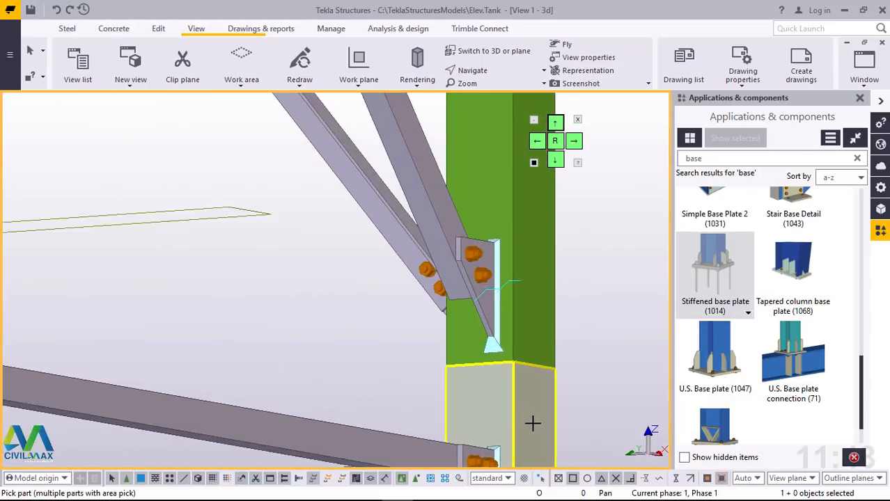
{"action": "scroll", "coordinate": [533, 423], "scroll_direction": "up", "scroll_amount": 2}
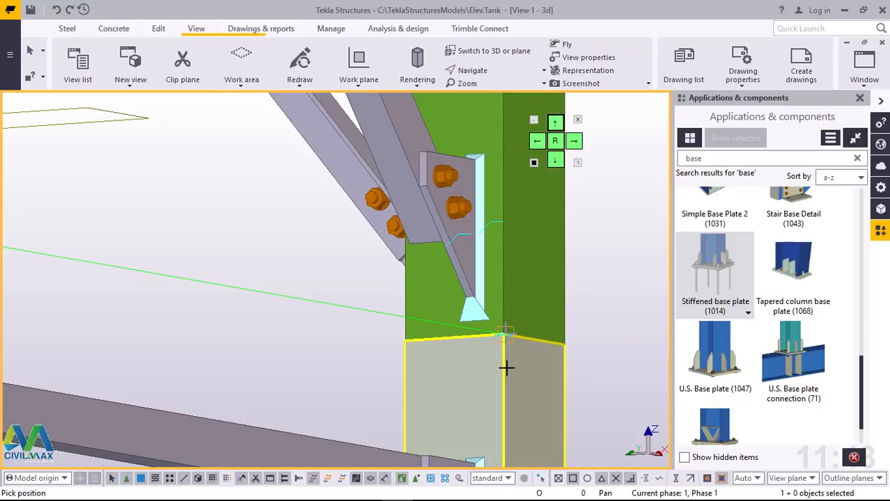
{"action": "scroll", "coordinate": [504, 381], "scroll_direction": "up", "scroll_amount": 2}
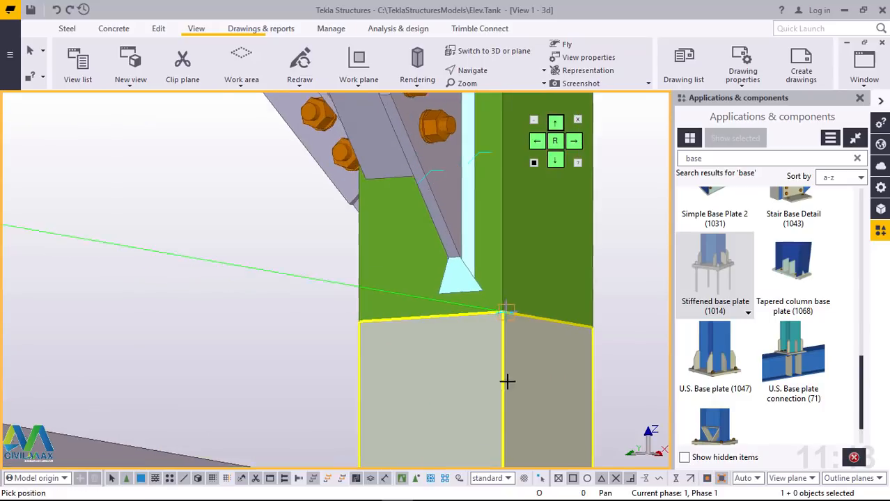
{"action": "left_click", "coordinate": [507, 329]}
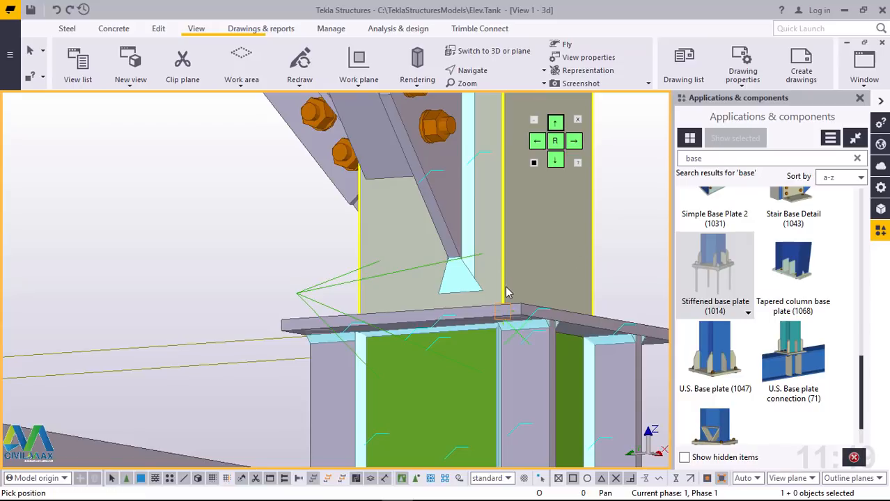
{"action": "left_click", "coordinate": [507, 292]}
{"action": "scroll", "coordinate": [526, 352], "scroll_direction": "down", "scroll_amount": 6}
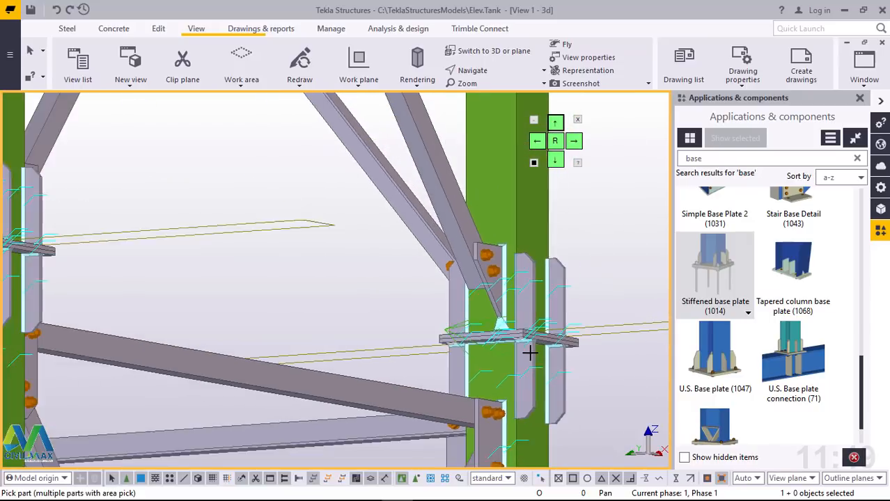
{"action": "scroll", "coordinate": [529, 353], "scroll_direction": "down", "scroll_amount": 8}
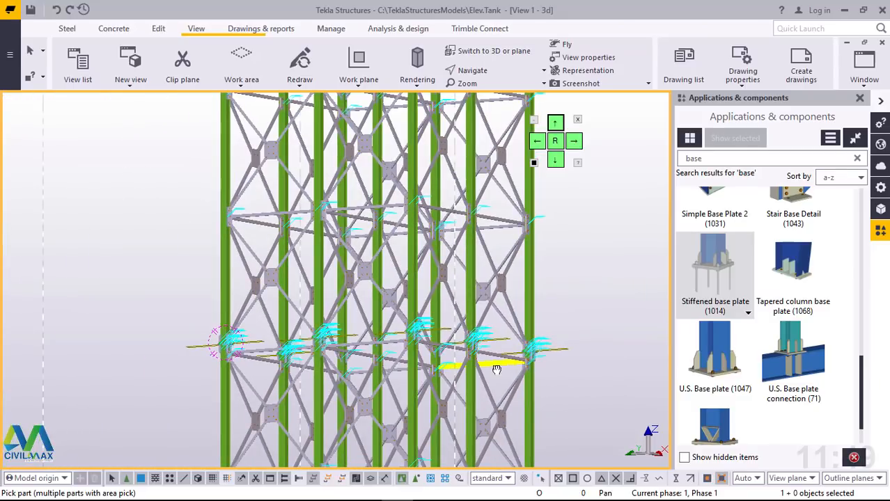
Step: End the placement of Stiffened base plates (1014) on the column splices
{"action": "middle_click_drag", "start_coordinate": [497, 370], "coordinate": [502, 438], "text": "ctrl"}
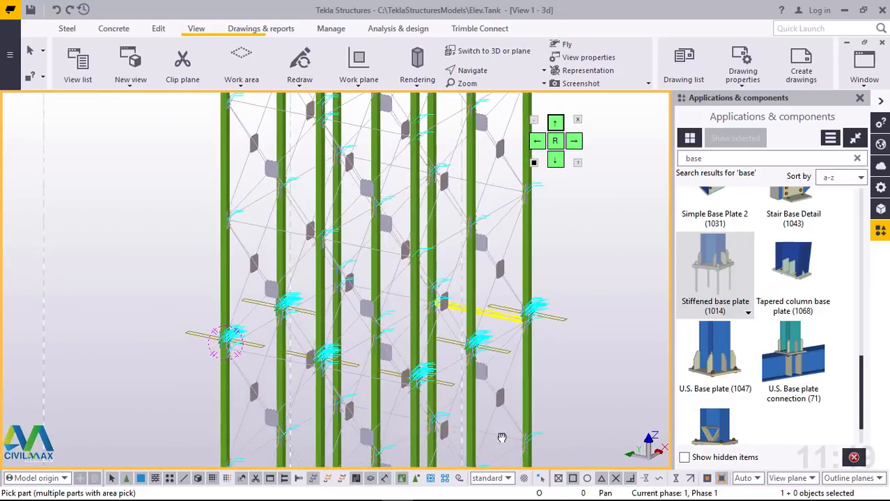
{"action": "right_click", "coordinate": [586, 237]}
{"action": "left_click", "coordinate": [614, 245]}
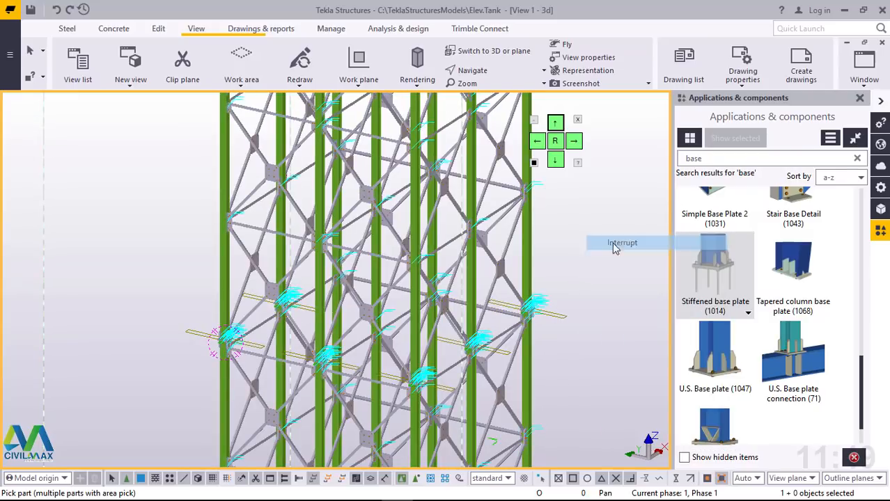
{"action": "scroll", "coordinate": [447, 376], "scroll_direction": "up", "scroll_amount": 3}
{"action": "scroll", "coordinate": [547, 337], "scroll_direction": "up", "scroll_amount": 8}
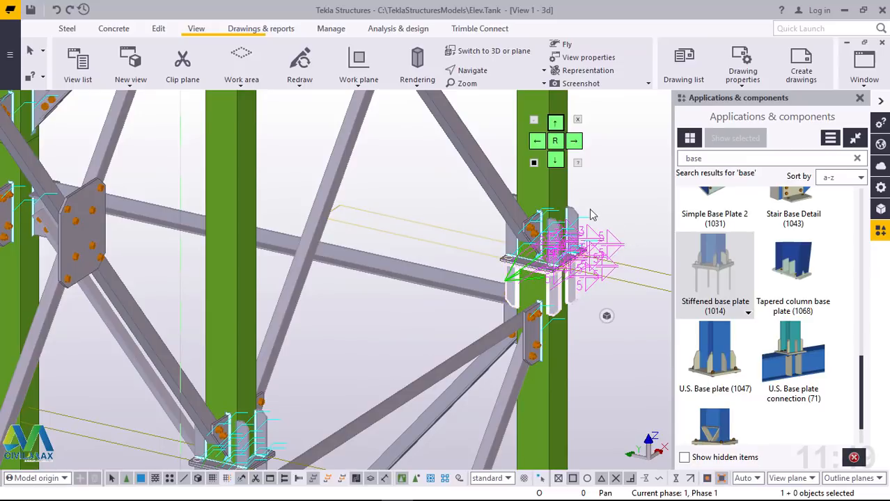
{"action": "left_click", "coordinate": [580, 212], "text": "ctrl"}
{"action": "scroll", "coordinate": [450, 282], "scroll_direction": "down", "scroll_amount": 2}
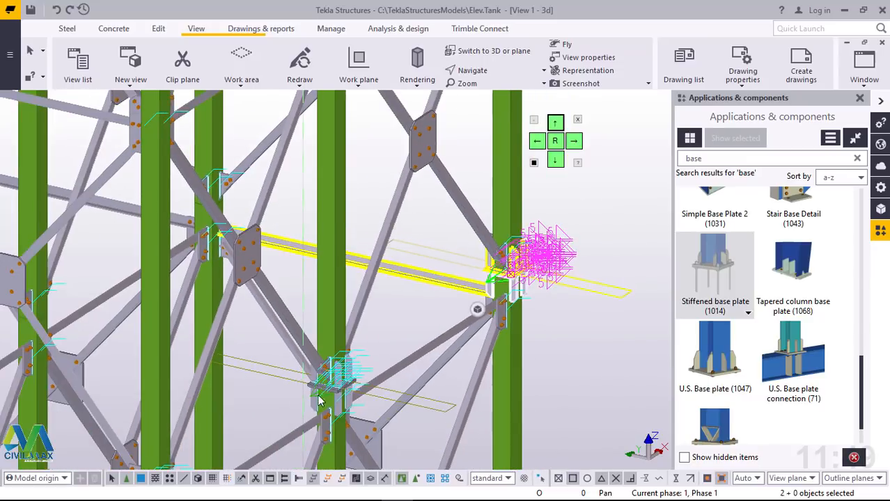
{"action": "scroll", "coordinate": [321, 402], "scroll_direction": "up", "scroll_amount": 3}
{"action": "left_click", "coordinate": [385, 416], "text": "ctrl"}
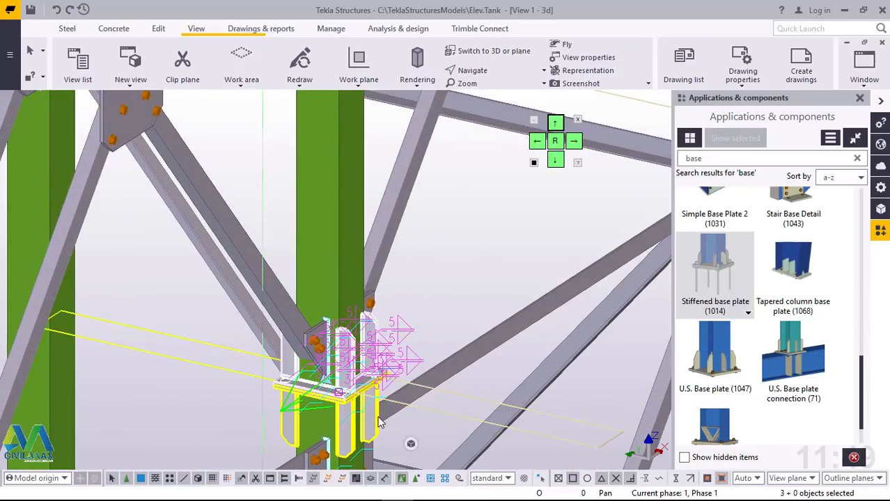
{"action": "scroll", "coordinate": [452, 282], "scroll_direction": "down", "scroll_amount": 3}
{"action": "left_click", "coordinate": [260, 433], "text": "ctrl"}
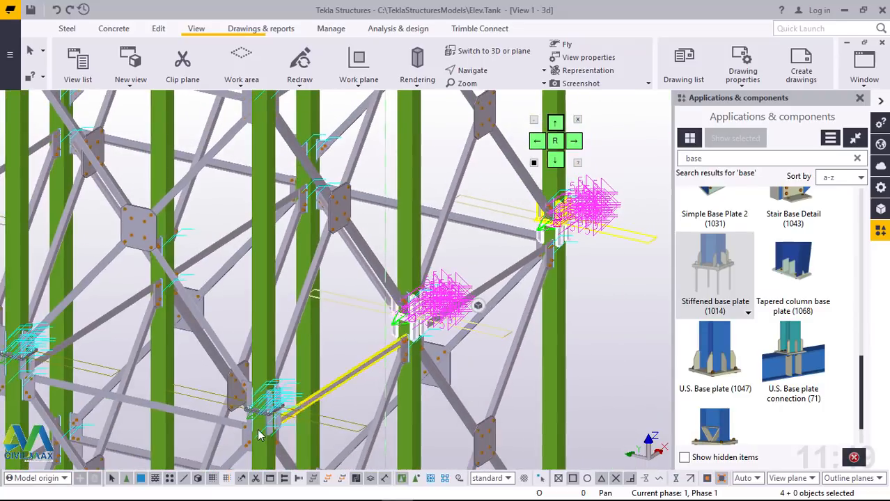
{"action": "scroll", "coordinate": [258, 434], "scroll_direction": "up", "scroll_amount": 4}
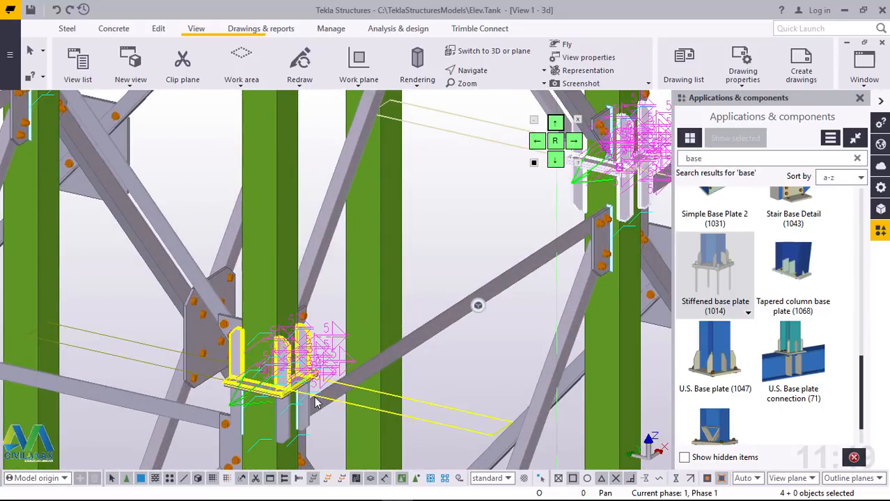
{"action": "left_click", "coordinate": [310, 410], "text": "ctrl"}
{"action": "right_click", "coordinate": [445, 199]}
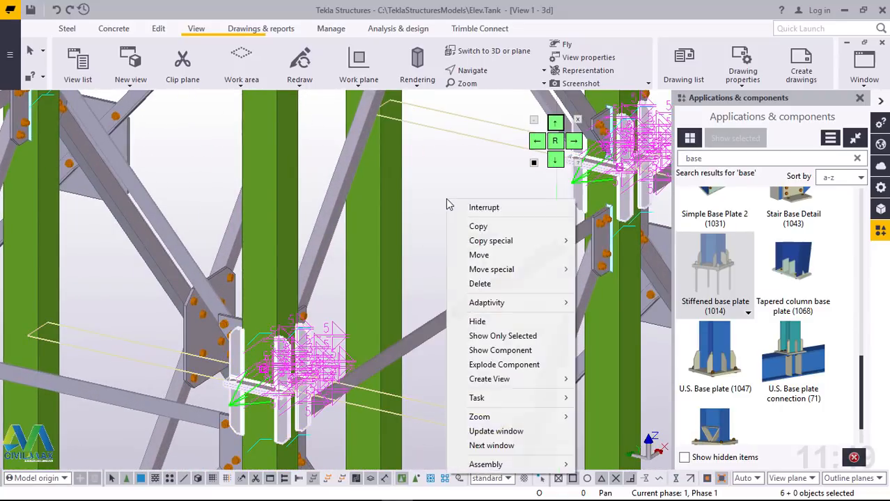
{"action": "left_click", "coordinate": [479, 230]}
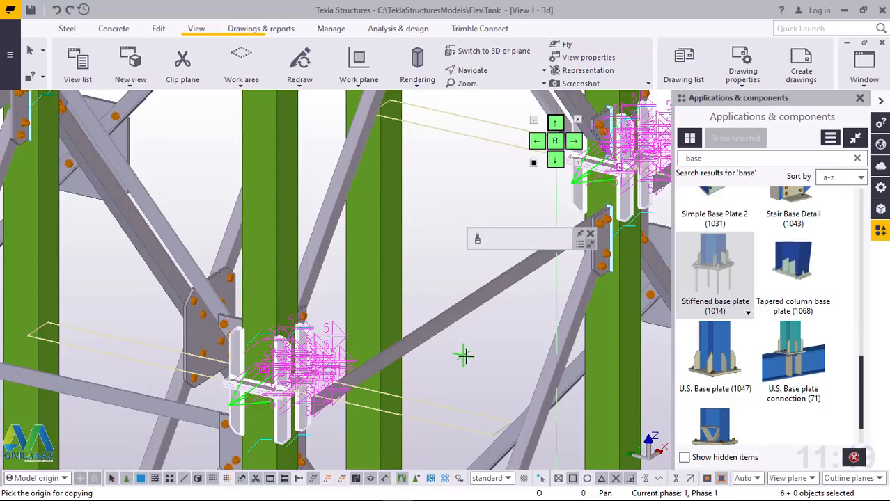
{"action": "scroll", "coordinate": [473, 364], "scroll_direction": "down", "scroll_amount": 5}
{"action": "scroll", "coordinate": [440, 376], "scroll_direction": "down", "scroll_amount": 1}
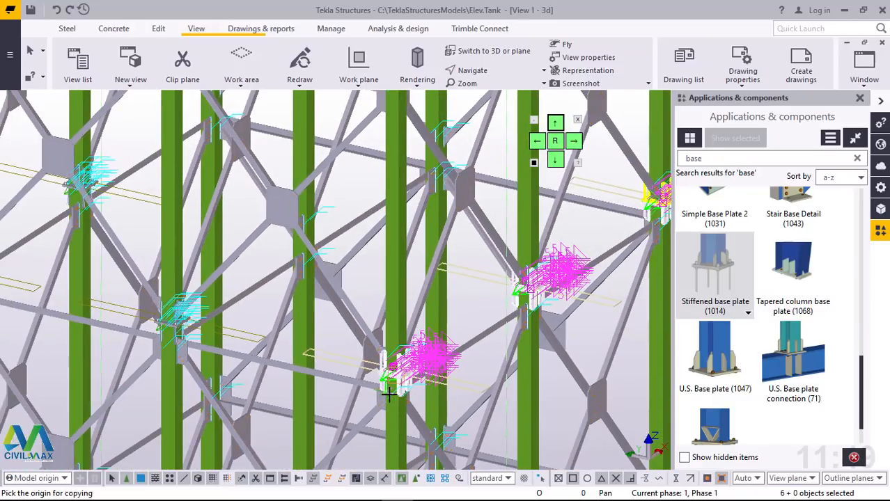
{"action": "scroll", "coordinate": [374, 383], "scroll_direction": "up", "scroll_amount": 3}
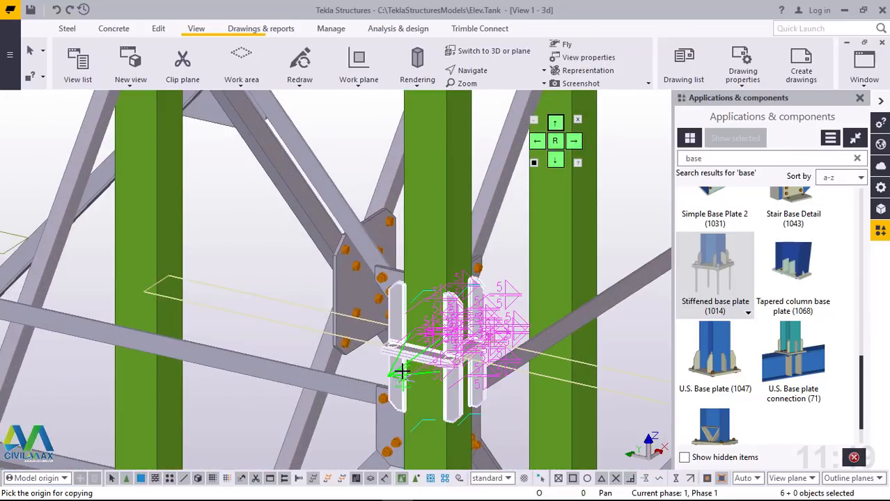
{"action": "scroll", "coordinate": [386, 303], "scroll_direction": "down", "scroll_amount": 2}
{"action": "scroll", "coordinate": [394, 275], "scroll_direction": "down", "scroll_amount": 6}
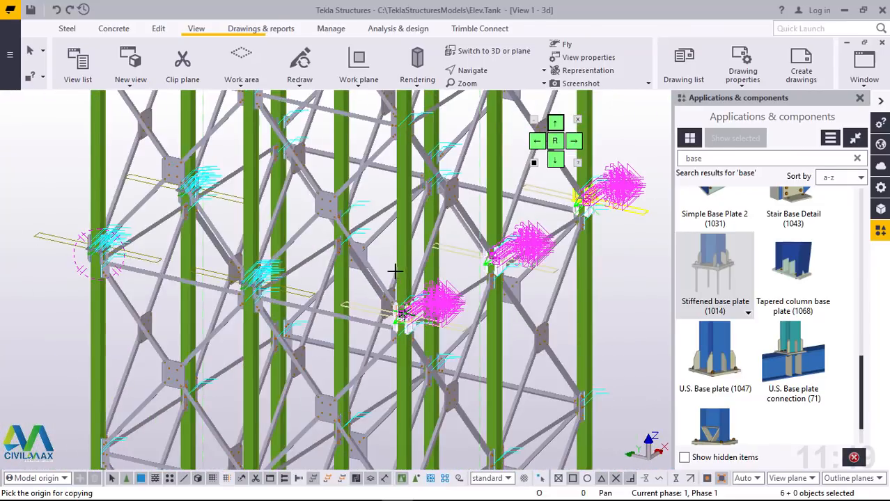
{"action": "scroll", "coordinate": [394, 275], "scroll_direction": "down", "scroll_amount": 4}
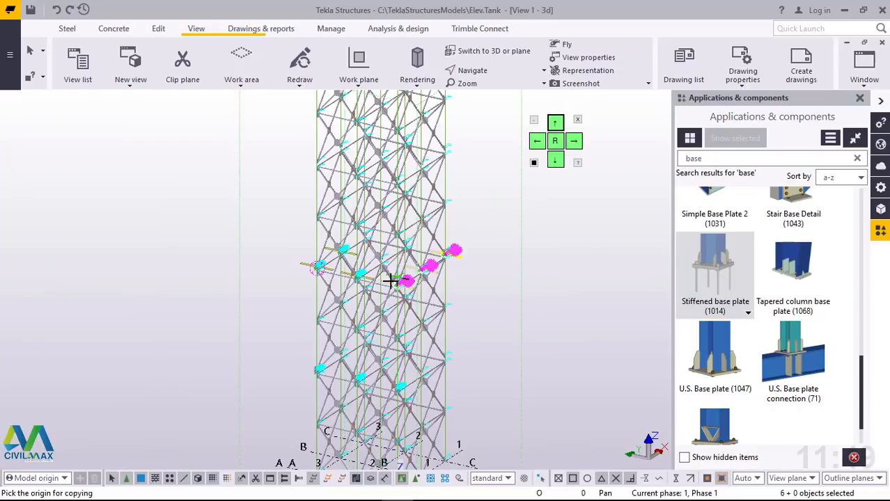
{"action": "scroll", "coordinate": [393, 281], "scroll_direction": "down", "scroll_amount": 3}
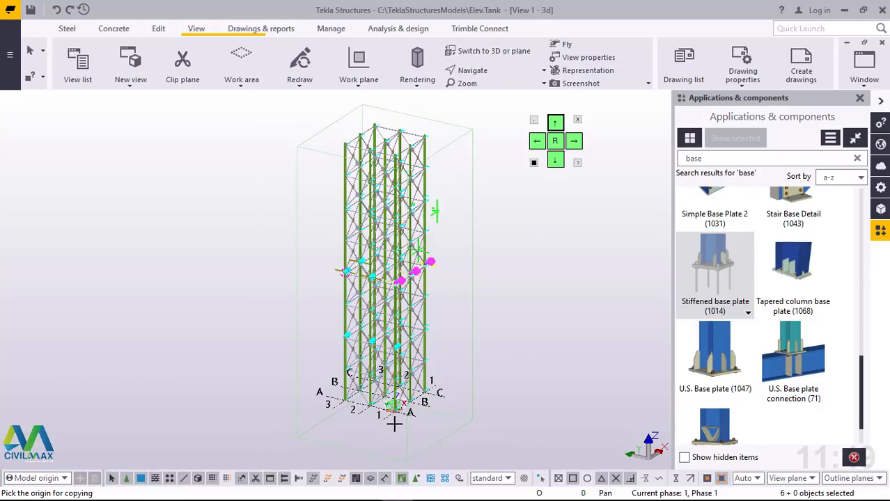
{"action": "scroll", "coordinate": [394, 424], "scroll_direction": "up", "scroll_amount": 3}
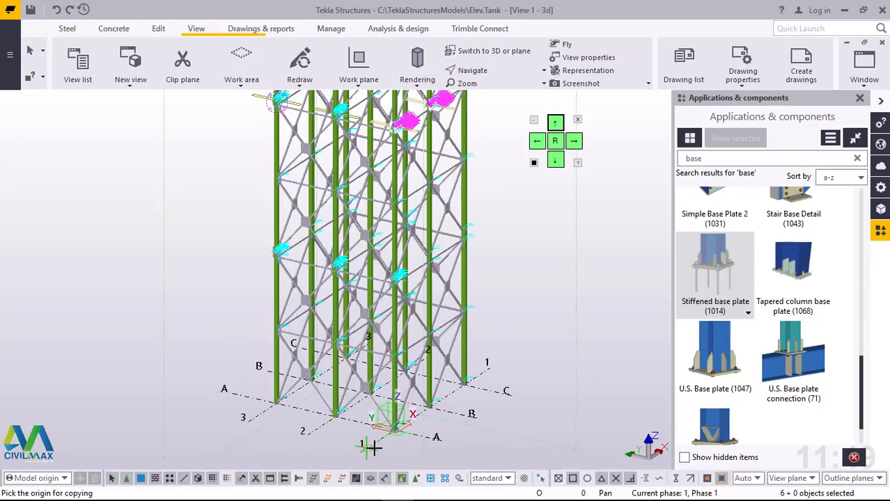
{"action": "scroll", "coordinate": [370, 445], "scroll_direction": "down", "scroll_amount": 3}
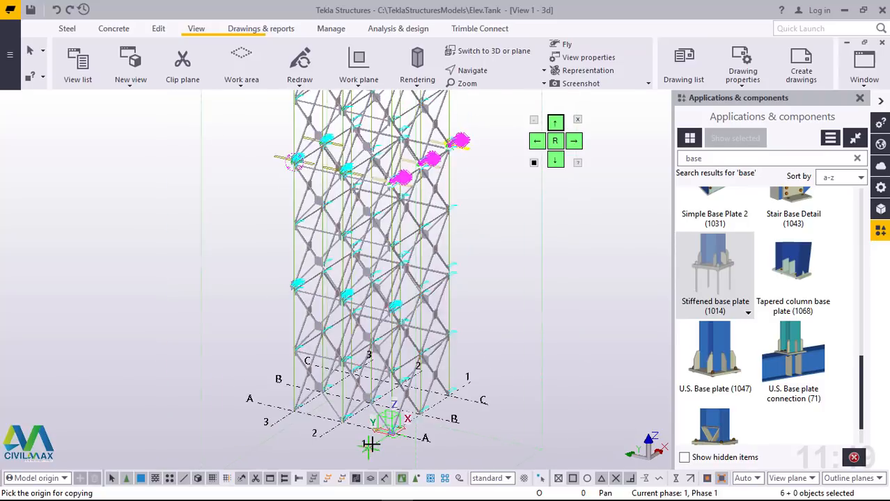
{"action": "scroll", "coordinate": [427, 188], "scroll_direction": "up", "scroll_amount": 4}
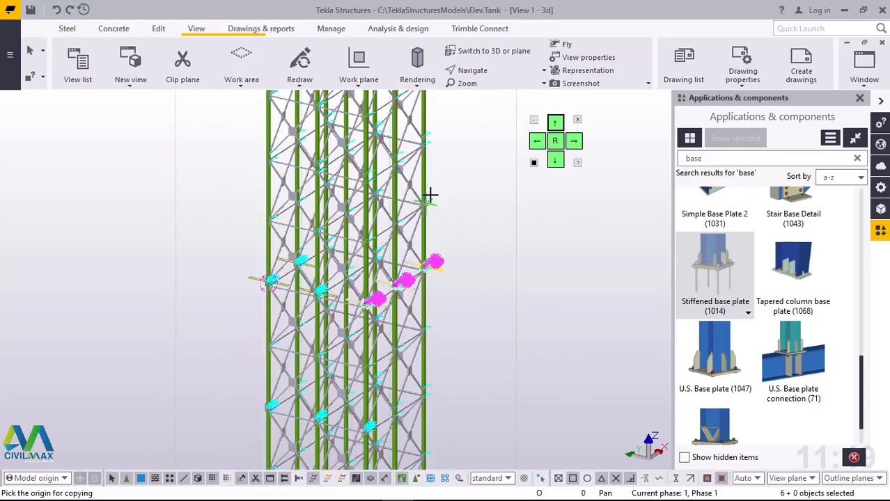
{"action": "scroll", "coordinate": [429, 258], "scroll_direction": "up", "scroll_amount": 2}
{"action": "right_click", "coordinate": [458, 154]}
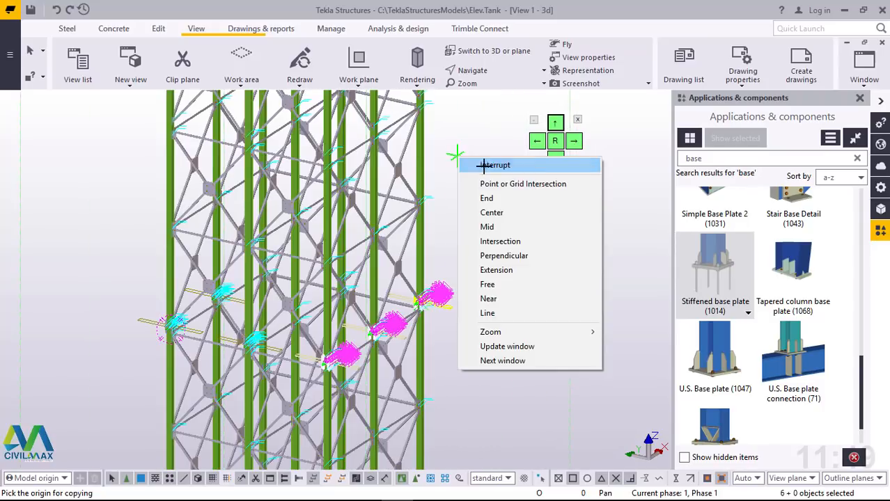
{"action": "left_click", "coordinate": [482, 165]}
{"action": "scroll", "coordinate": [407, 356], "scroll_direction": "up", "scroll_amount": 5}
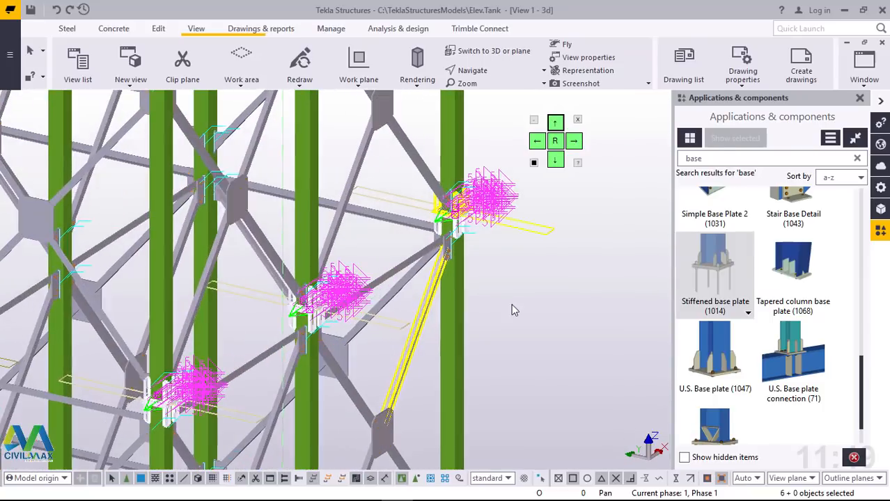
{"action": "left_click", "coordinate": [530, 299]}
Step: Copy the four Stiffened base plates (1014) at the B-1 and C-1 column splices from grid line 1 to grid line 2
{"action": "scroll", "coordinate": [459, 202], "scroll_direction": "up", "scroll_amount": 5}
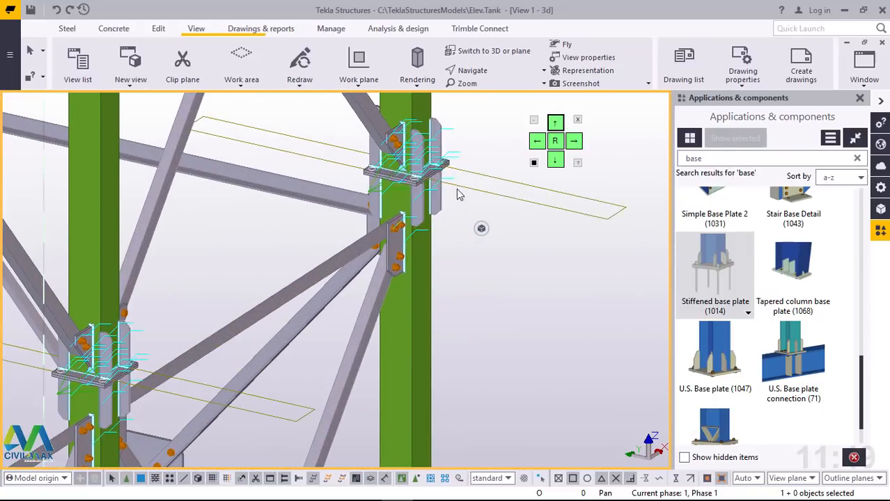
{"action": "left_click", "coordinate": [448, 175]}
{"action": "key", "text": "Right"}
{"action": "key", "text": "Right"}
{"action": "key", "text": "Right"}
{"action": "key", "text": "Right"}
{"action": "key", "text": "Right"}
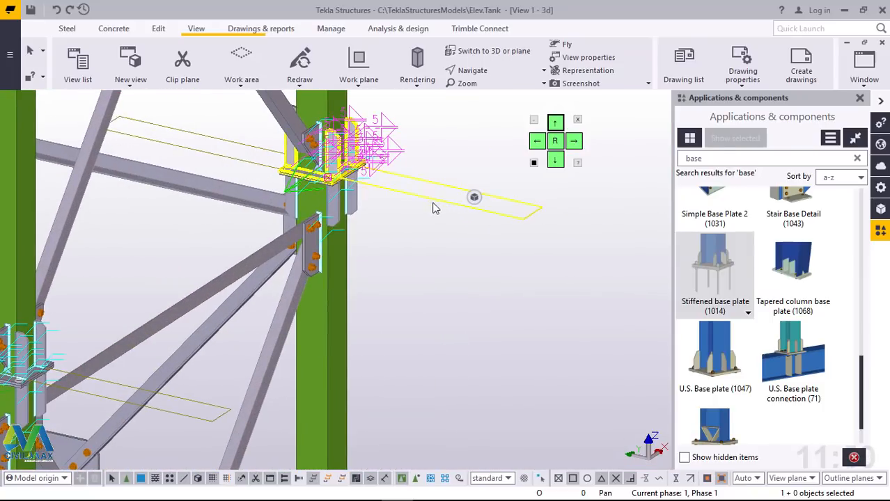
{"action": "key", "text": "Left"}
{"action": "key", "text": "Left"}
{"action": "key", "text": "Left"}
{"action": "key", "text": "Left"}
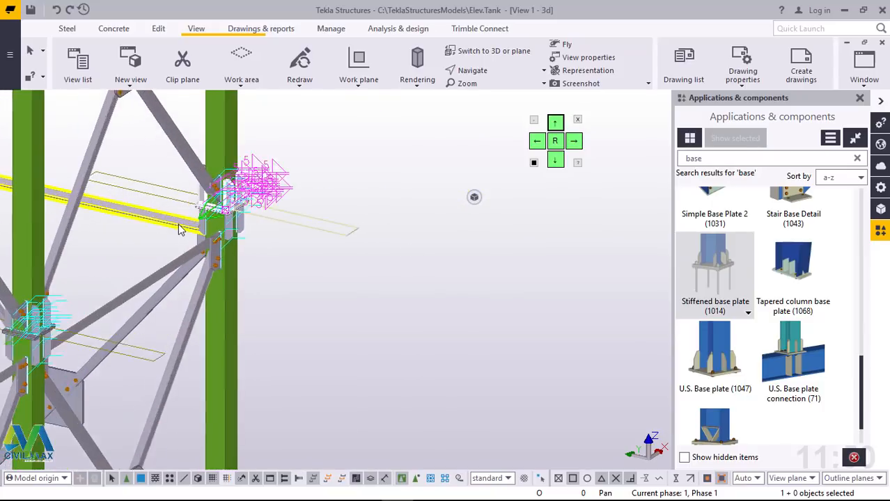
{"action": "left_click", "coordinate": [333, 231]}
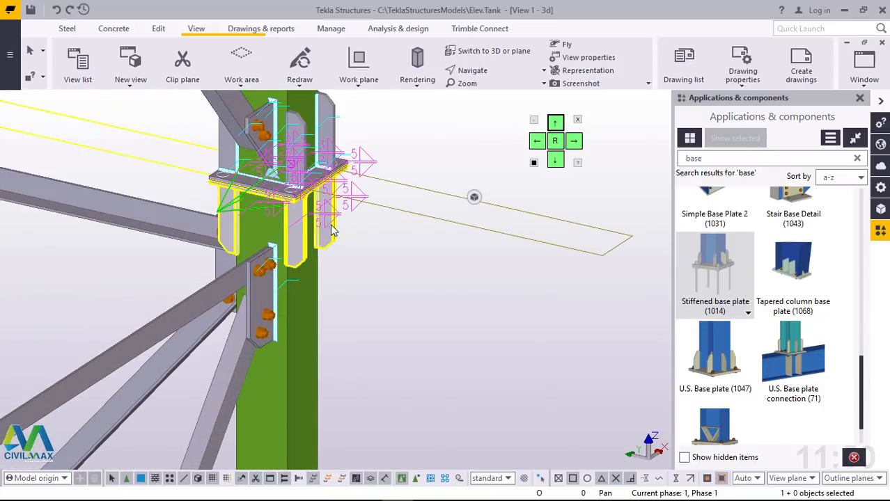
{"action": "left_click", "coordinate": [333, 115]}
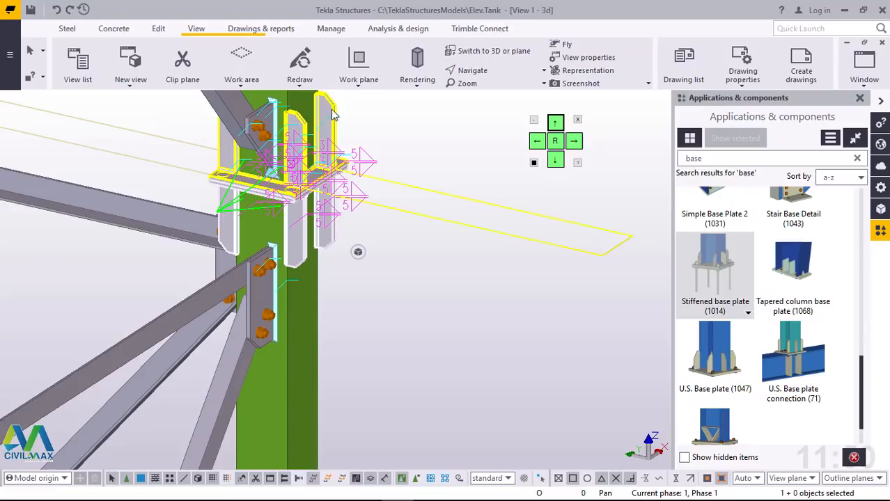
{"action": "left_click", "coordinate": [406, 207], "text": "ctrl"}
{"action": "scroll", "coordinate": [437, 237], "scroll_direction": "down", "scroll_amount": 6}
{"action": "scroll", "coordinate": [212, 354], "scroll_direction": "up", "scroll_amount": 4}
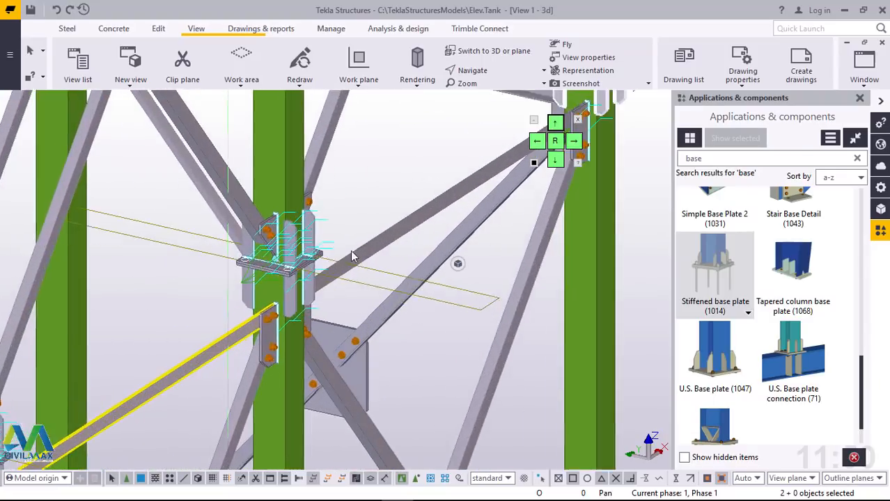
{"action": "scroll", "coordinate": [333, 207], "scroll_direction": "up", "scroll_amount": 2}
{"action": "left_click", "coordinate": [345, 221], "text": "ctrl"}
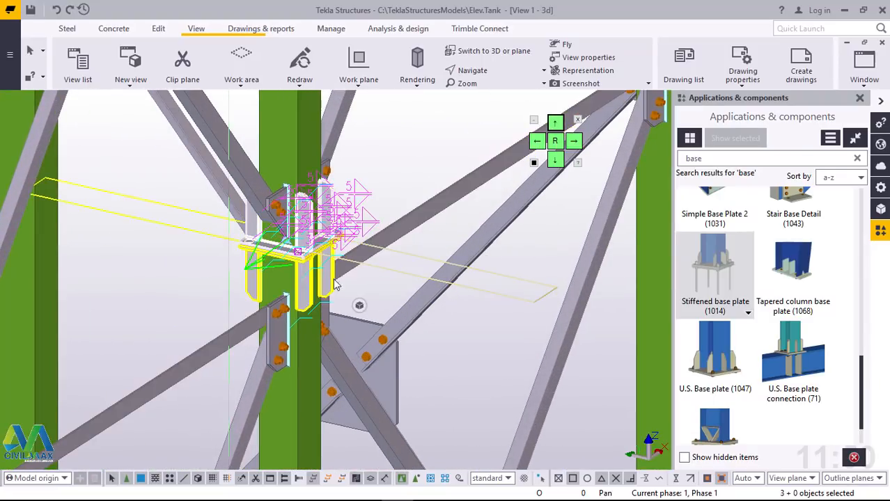
{"action": "left_click", "coordinate": [334, 284], "text": "ctrl"}
{"action": "scroll", "coordinate": [334, 284], "scroll_direction": "down", "scroll_amount": 8}
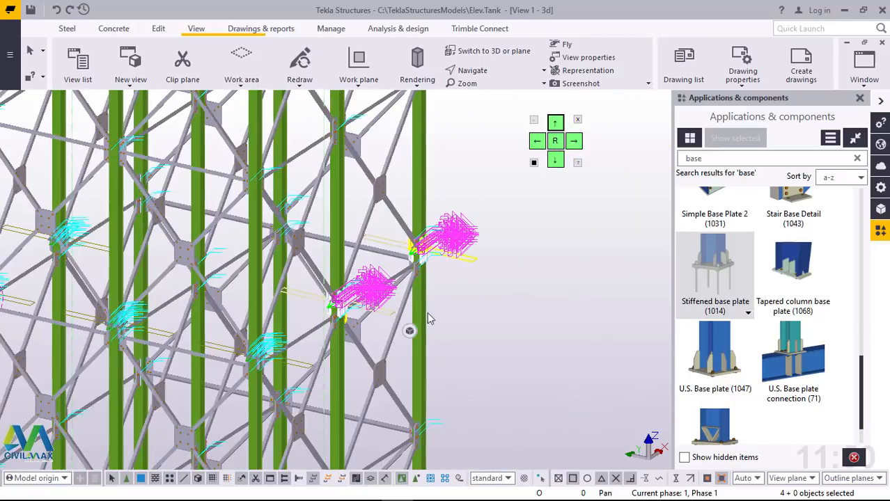
{"action": "right_click", "coordinate": [564, 287]}
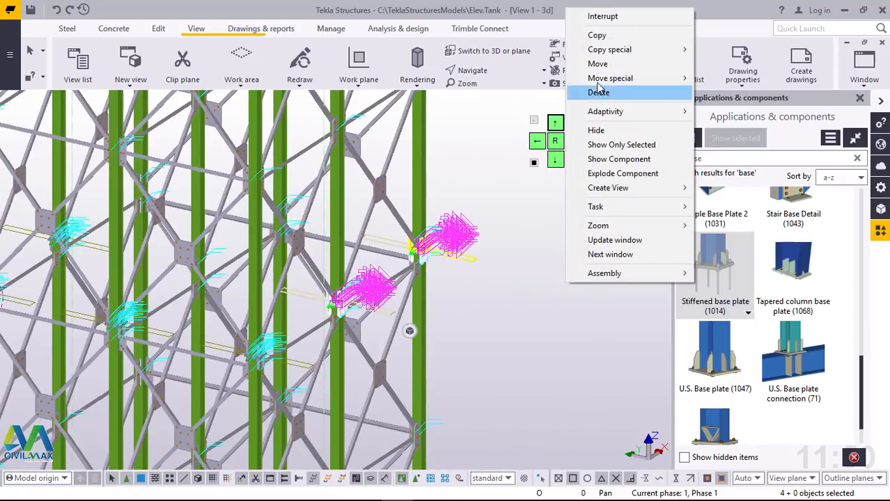
{"action": "left_click", "coordinate": [594, 36]}
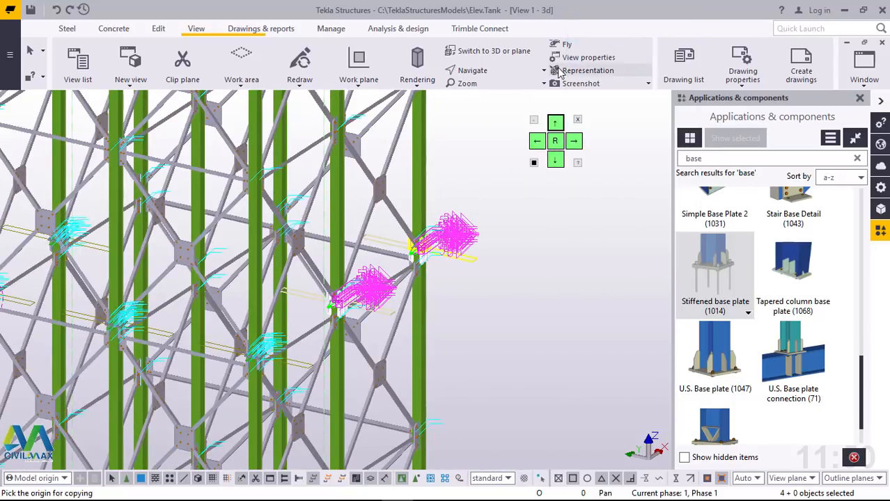
{"action": "scroll", "coordinate": [435, 165], "scroll_direction": "down", "scroll_amount": 10}
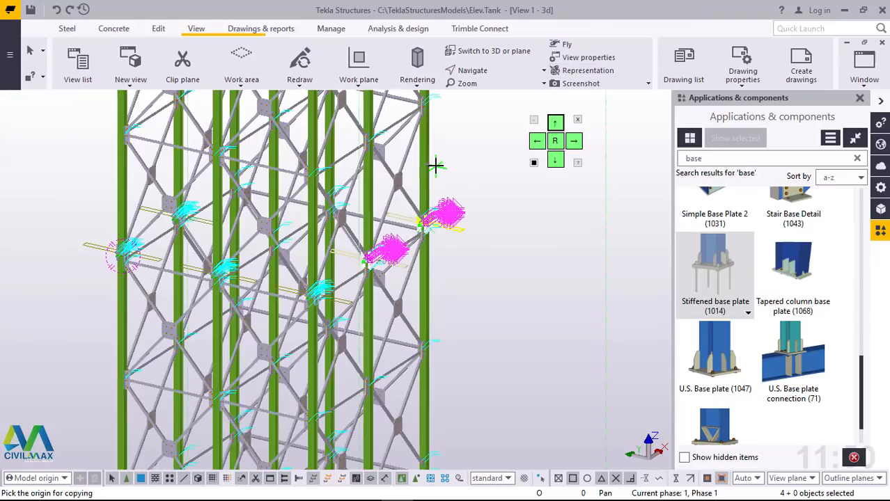
{"action": "scroll", "coordinate": [395, 389], "scroll_direction": "up", "scroll_amount": 10}
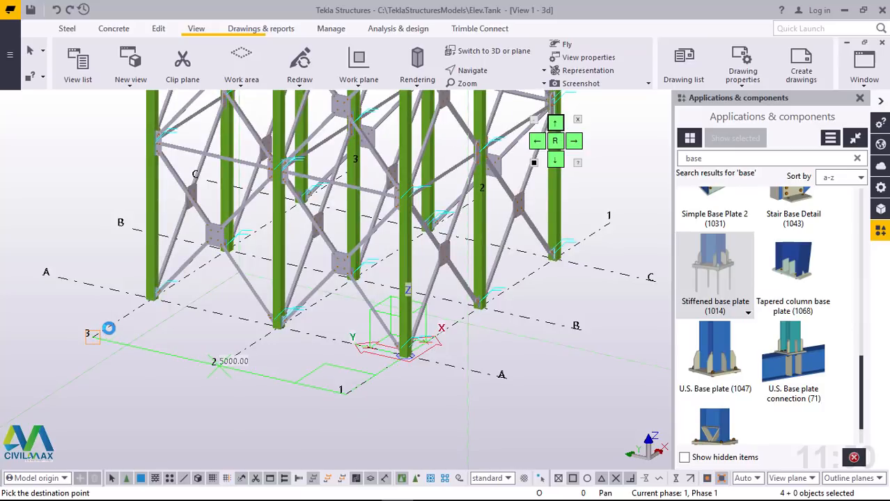
{"action": "right_click", "coordinate": [158, 374]}
{"action": "left_click", "coordinate": [181, 165]}
Step: Check the copied base plates at the splice level, clear the selection and refresh the model view
{"action": "scroll", "coordinate": [283, 409], "scroll_direction": "down", "scroll_amount": 2}
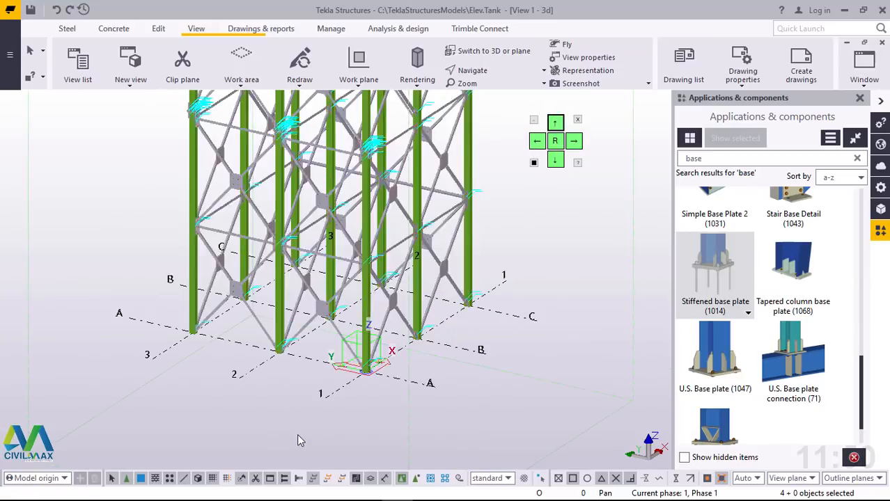
{"action": "scroll", "coordinate": [297, 440], "scroll_direction": "down", "scroll_amount": 3}
{"action": "scroll", "coordinate": [343, 137], "scroll_direction": "up", "scroll_amount": 4}
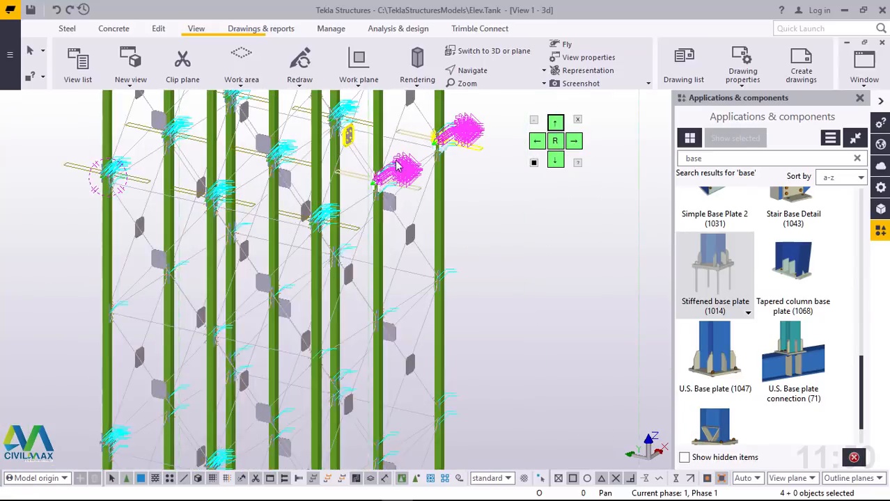
{"action": "middle_click_drag", "start_coordinate": [397, 164], "coordinate": [537, 242], "text": "ctrl"}
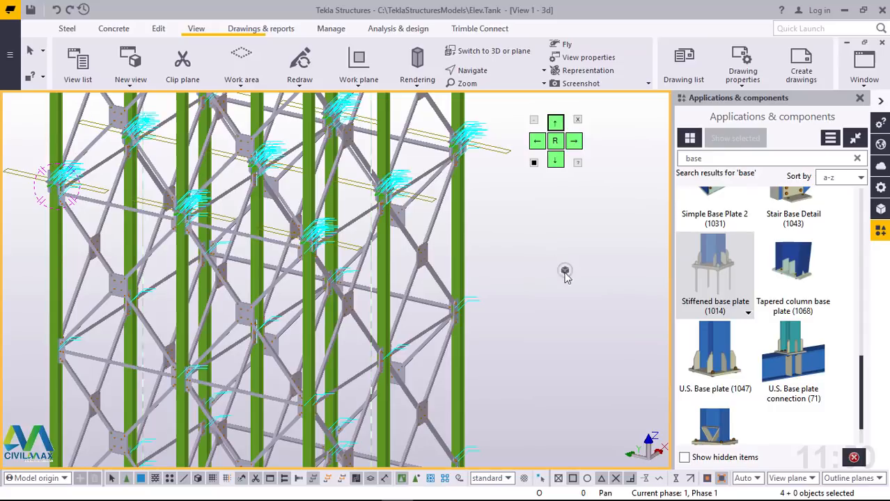
{"action": "right_click", "coordinate": [537, 241]}
{"action": "left_click", "coordinate": [579, 318]}
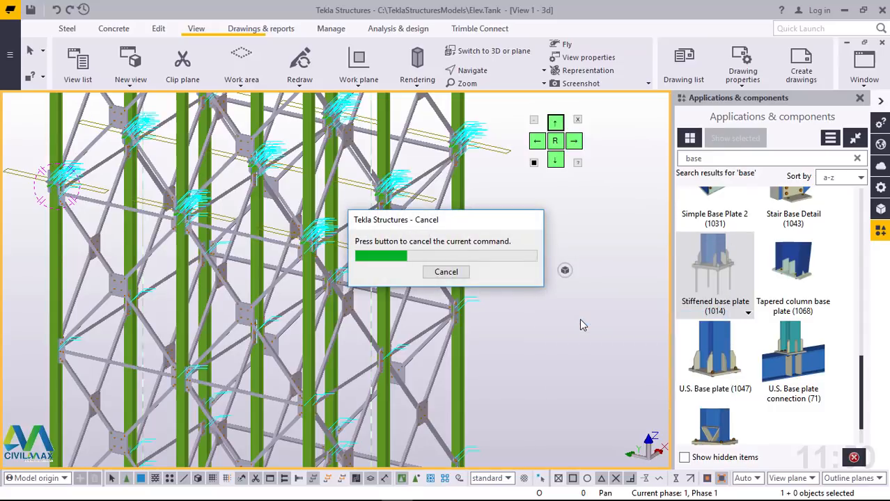
{"action": "scroll", "coordinate": [453, 138], "scroll_direction": "up", "scroll_amount": 2}
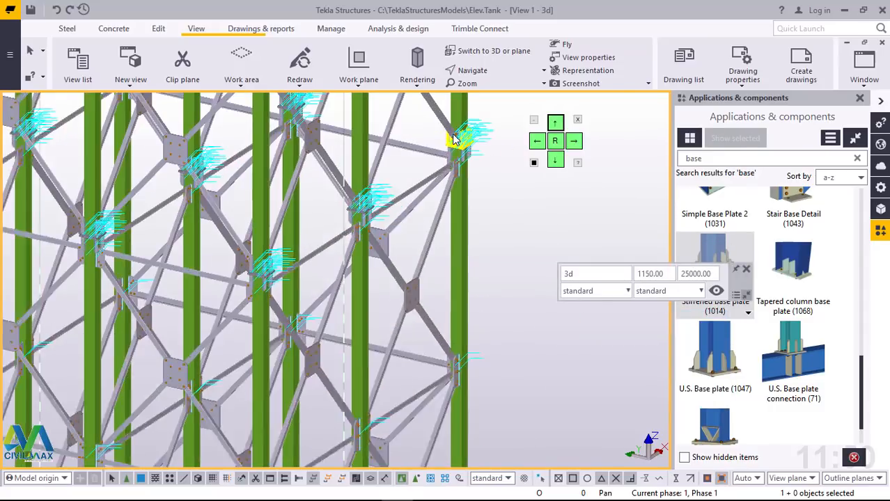
{"action": "scroll", "coordinate": [453, 138], "scroll_direction": "up", "scroll_amount": 2}
{"action": "scroll", "coordinate": [490, 174], "scroll_direction": "up", "scroll_amount": 1}
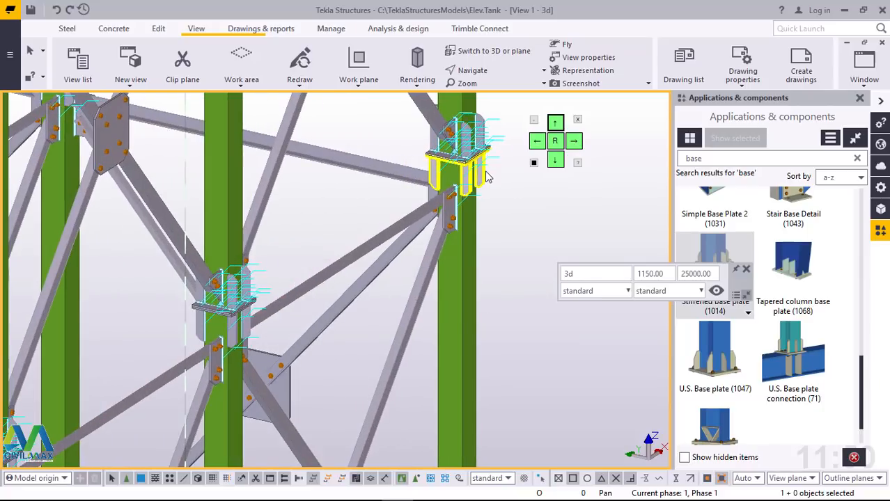
{"action": "left_click", "coordinate": [488, 178]}
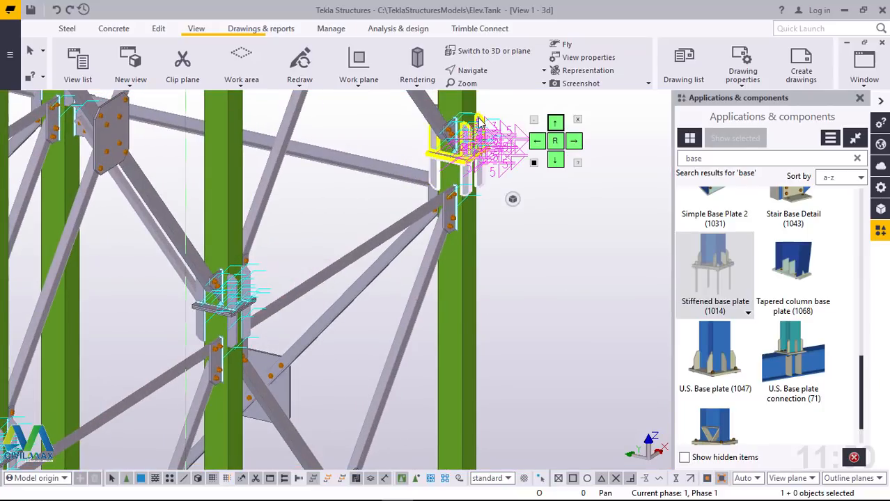
{"action": "key", "text": "Escape"}
{"action": "scroll", "coordinate": [480, 129], "scroll_direction": "up", "scroll_amount": 2}
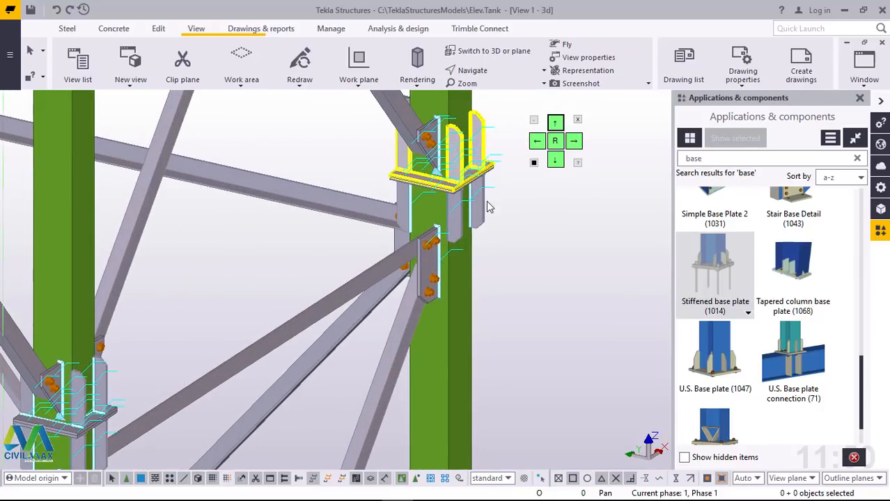
{"action": "left_click", "coordinate": [487, 206]}
{"action": "scroll", "coordinate": [512, 358], "scroll_direction": "down", "scroll_amount": 4}
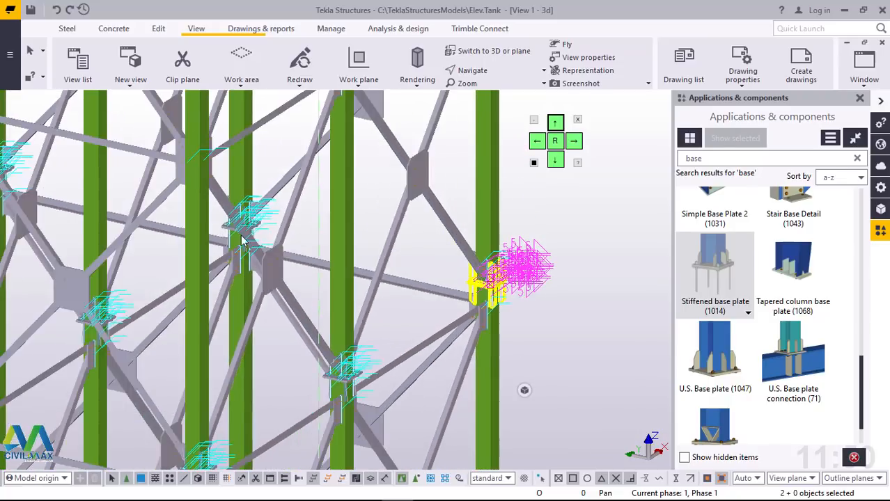
{"action": "scroll", "coordinate": [237, 243], "scroll_direction": "up", "scroll_amount": 5}
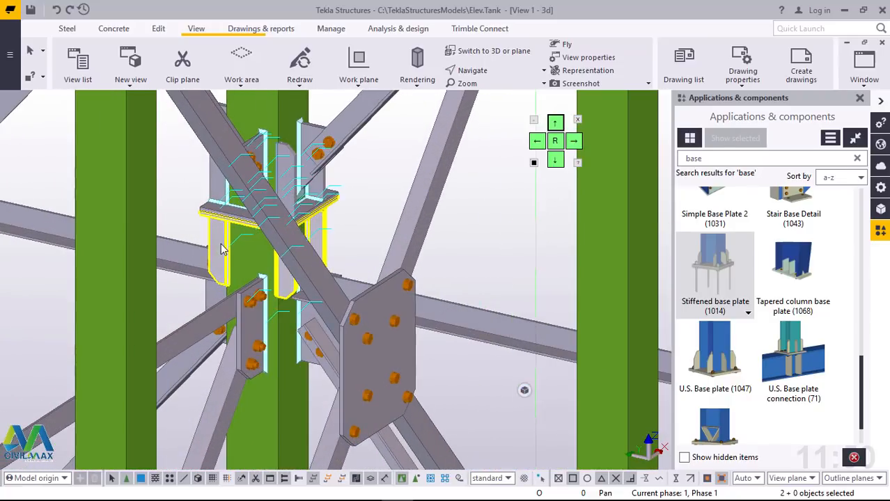
{"action": "left_click", "coordinate": [214, 193], "text": "ctrl"}
{"action": "left_click", "coordinate": [414, 292], "text": "ctrl"}
{"action": "scroll", "coordinate": [444, 284], "scroll_direction": "down", "scroll_amount": 6}
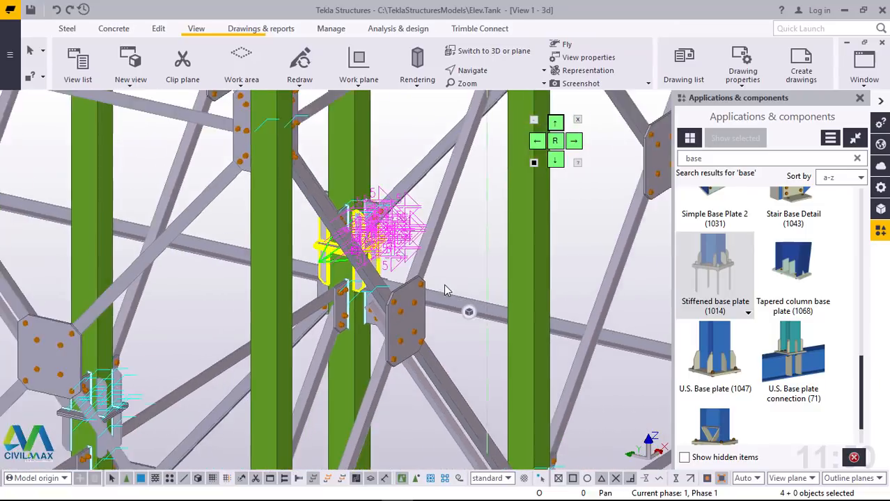
{"action": "scroll", "coordinate": [292, 332], "scroll_direction": "up", "scroll_amount": 6}
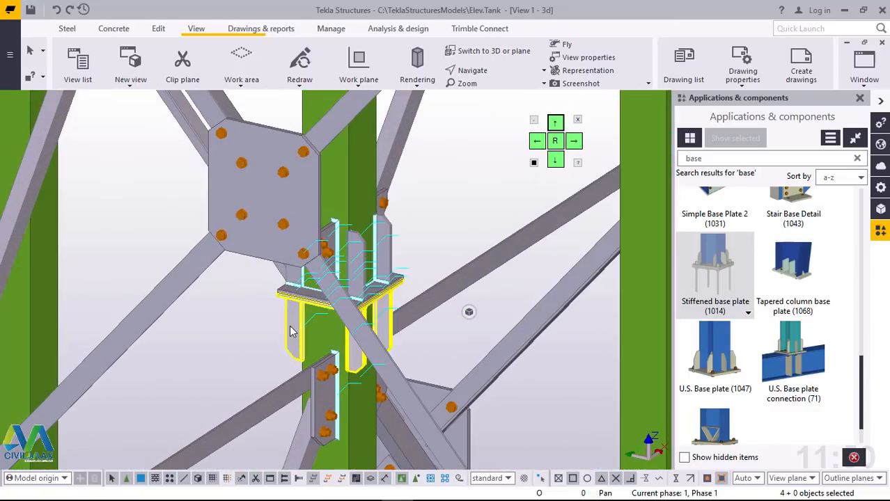
{"action": "left_click", "coordinate": [390, 246], "text": "ctrl"}
{"action": "scroll", "coordinate": [400, 248], "scroll_direction": "down", "scroll_amount": 6}
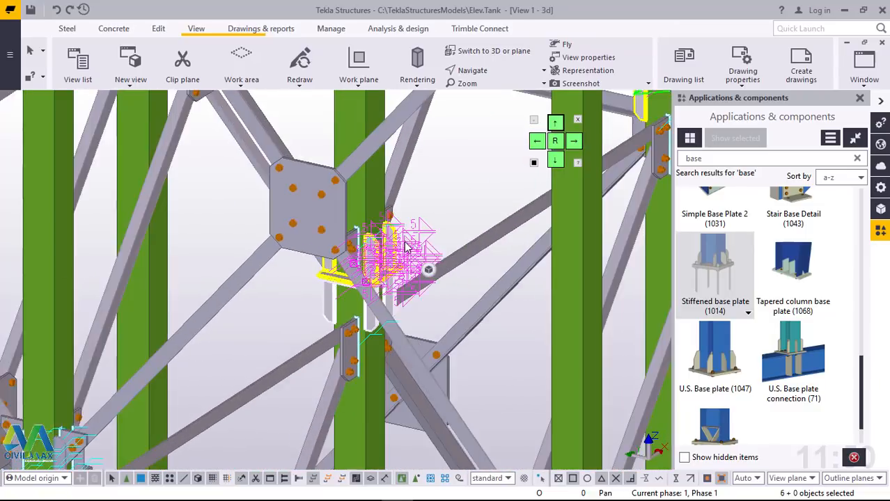
{"action": "scroll", "coordinate": [212, 386], "scroll_direction": "up", "scroll_amount": 5}
{"action": "scroll", "coordinate": [213, 387], "scroll_direction": "up", "scroll_amount": 3}
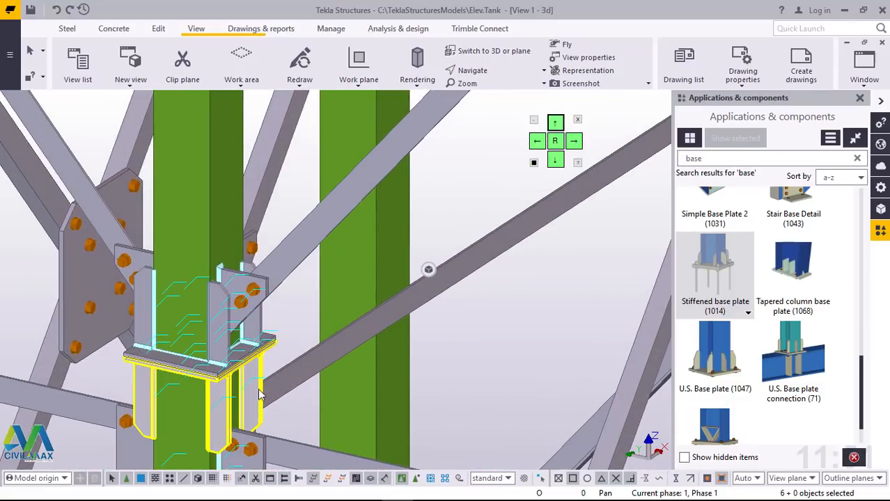
{"action": "left_click", "coordinate": [263, 333], "text": "ctrl"}
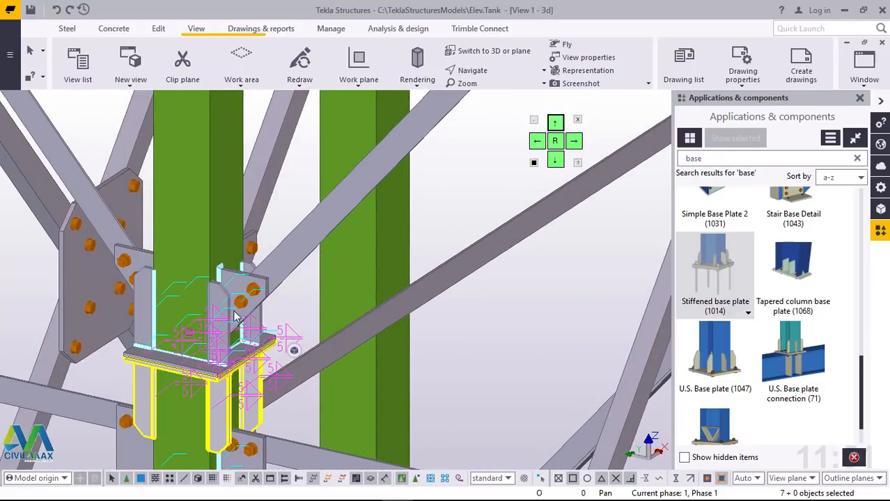
{"action": "scroll", "coordinate": [360, 376], "scroll_direction": "down", "scroll_amount": 5}
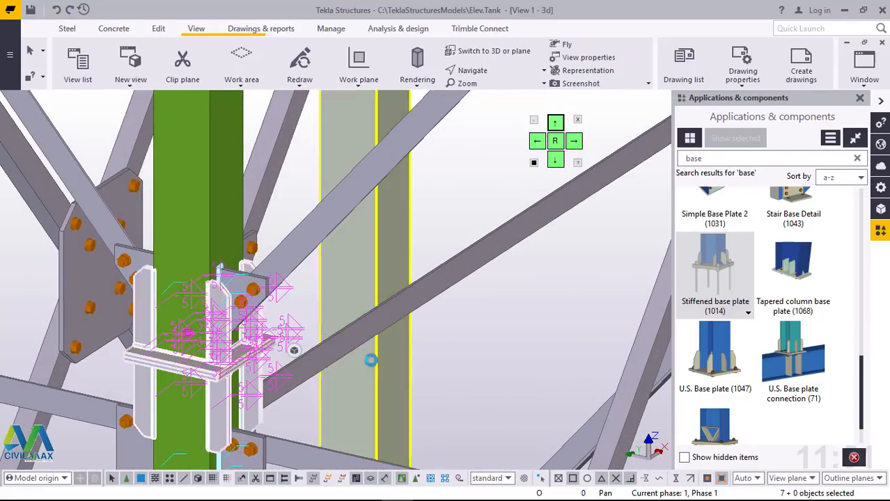
{"action": "scroll", "coordinate": [360, 376], "scroll_direction": "down", "scroll_amount": 2}
{"action": "scroll", "coordinate": [148, 319], "scroll_direction": "up", "scroll_amount": 6}
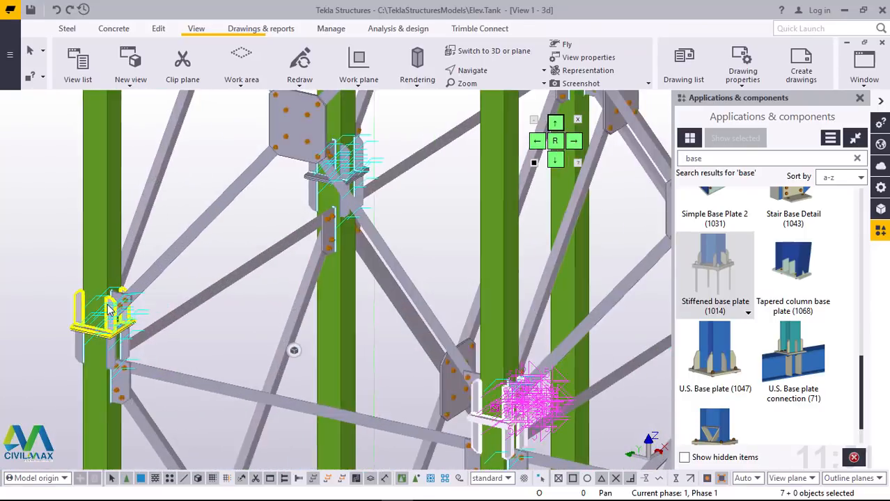
{"action": "left_click", "coordinate": [63, 317], "text": "ctrl"}
{"action": "scroll", "coordinate": [178, 381], "scroll_direction": "down", "scroll_amount": 3}
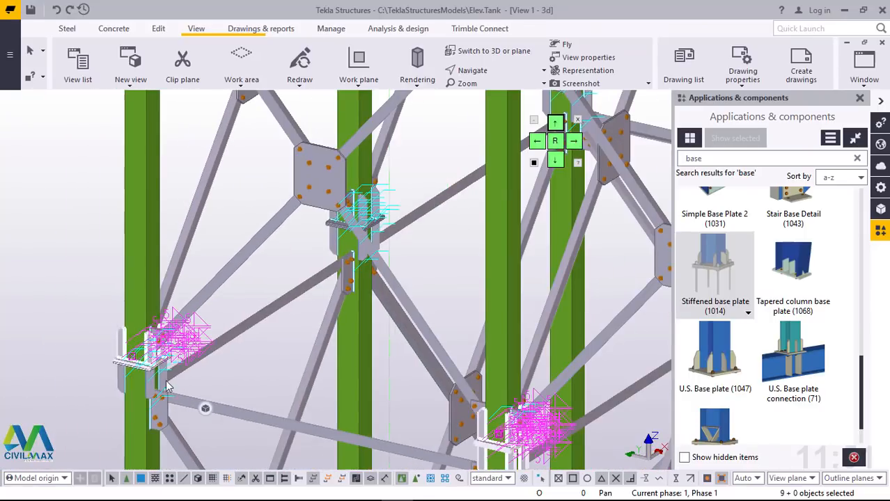
{"action": "scroll", "coordinate": [153, 387], "scroll_direction": "up", "scroll_amount": 5}
{"action": "left_click", "coordinate": [151, 388], "text": "ctrl"}
{"action": "left_click", "coordinate": [148, 388], "text": "ctrl"}
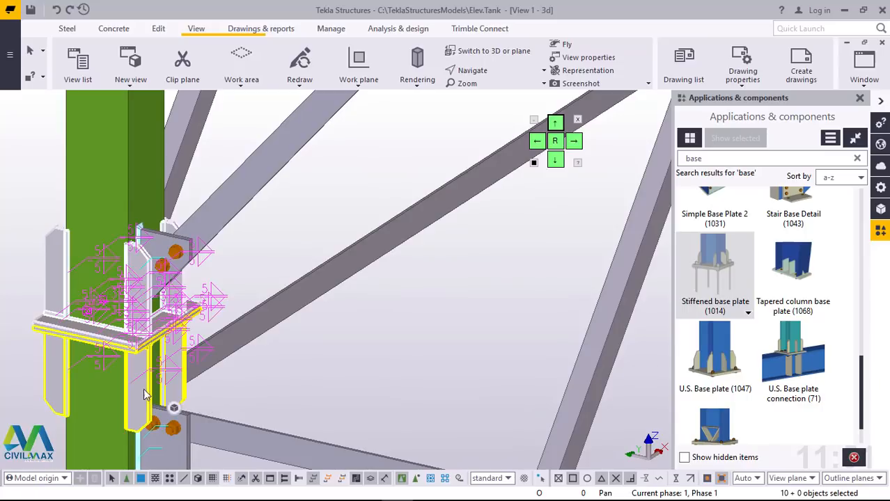
{"action": "scroll", "coordinate": [147, 388], "scroll_direction": "down", "scroll_amount": 5}
{"action": "scroll", "coordinate": [300, 258], "scroll_direction": "up", "scroll_amount": 8}
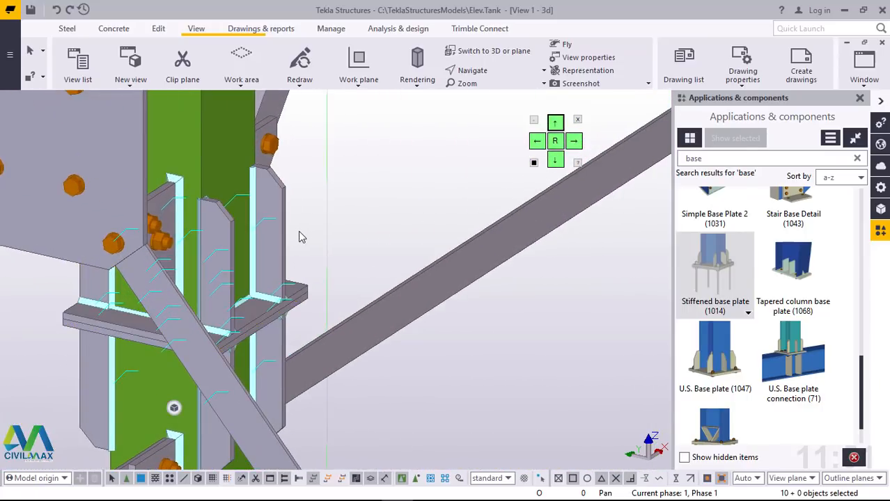
{"action": "left_click", "coordinate": [281, 199]}
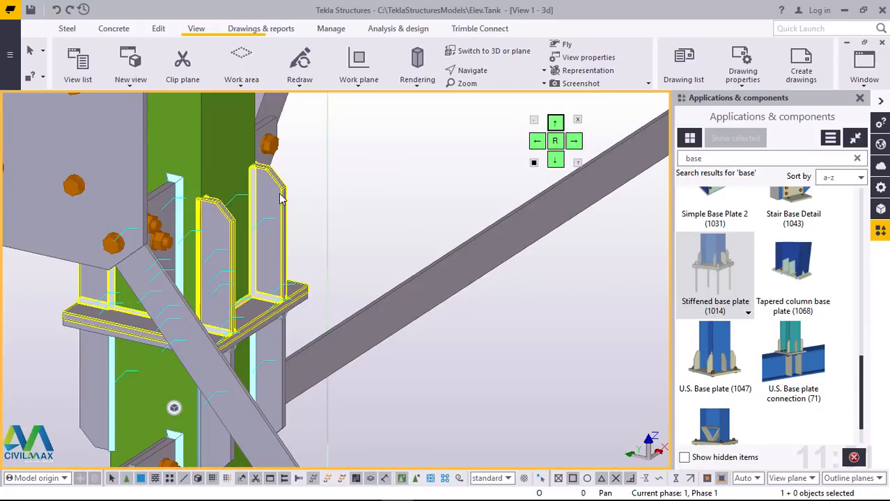
{"action": "key", "text": "Escape"}
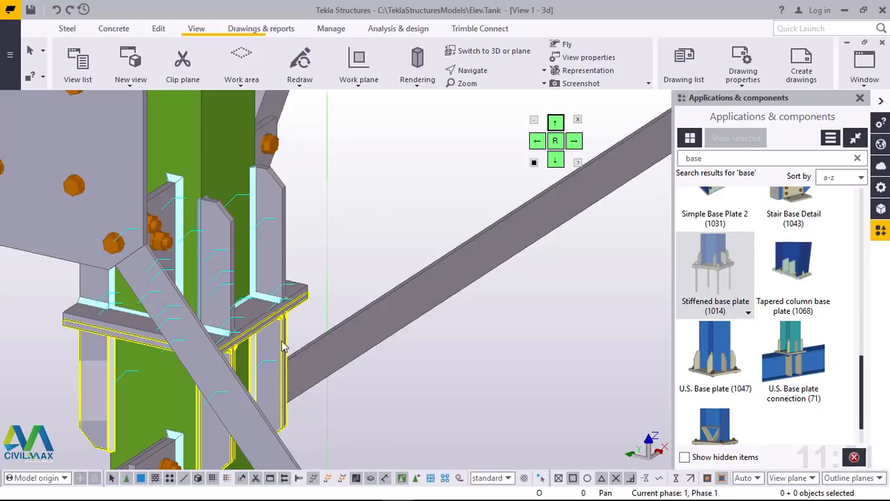
{"action": "scroll", "coordinate": [276, 359], "scroll_direction": "up", "scroll_amount": 6}
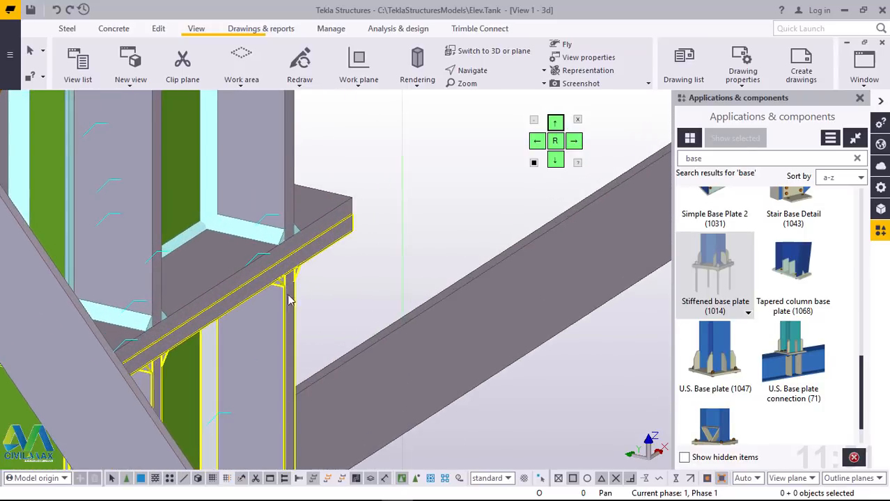
{"action": "scroll", "coordinate": [303, 282], "scroll_direction": "up", "scroll_amount": 2}
{"action": "scroll", "coordinate": [325, 276], "scroll_direction": "down", "scroll_amount": 5}
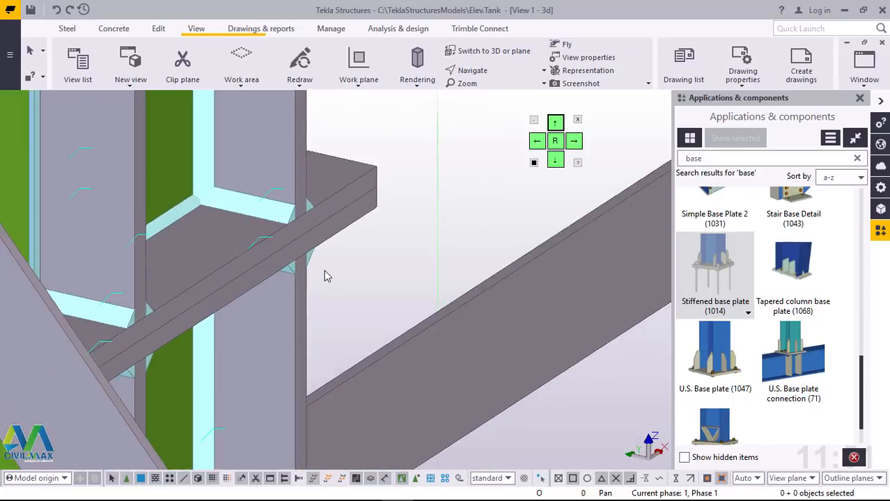
{"action": "scroll", "coordinate": [312, 315], "scroll_direction": "down", "scroll_amount": 2}
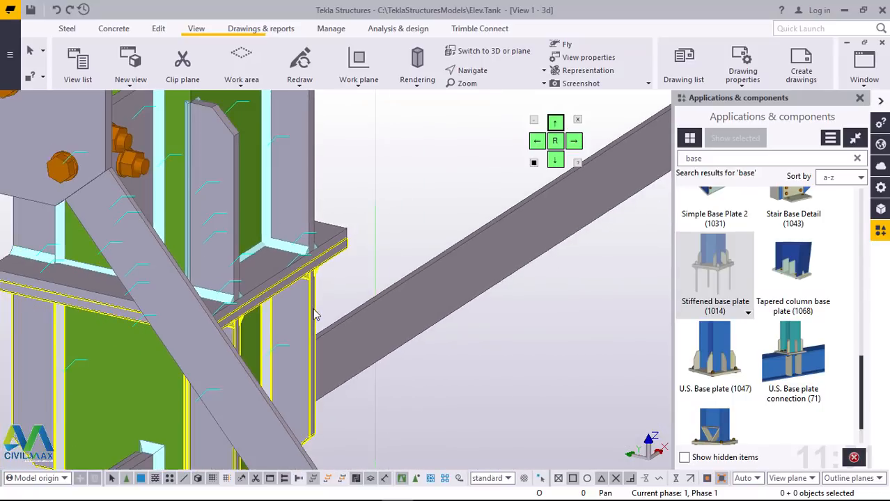
{"action": "scroll", "coordinate": [306, 310], "scroll_direction": "up", "scroll_amount": 4}
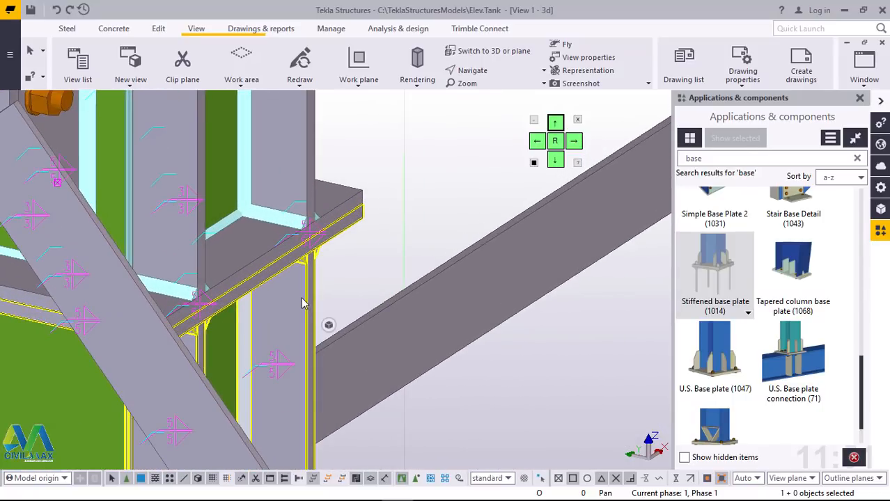
{"action": "left_click", "coordinate": [353, 289]}
{"action": "scroll", "coordinate": [318, 275], "scroll_direction": "down", "scroll_amount": 4}
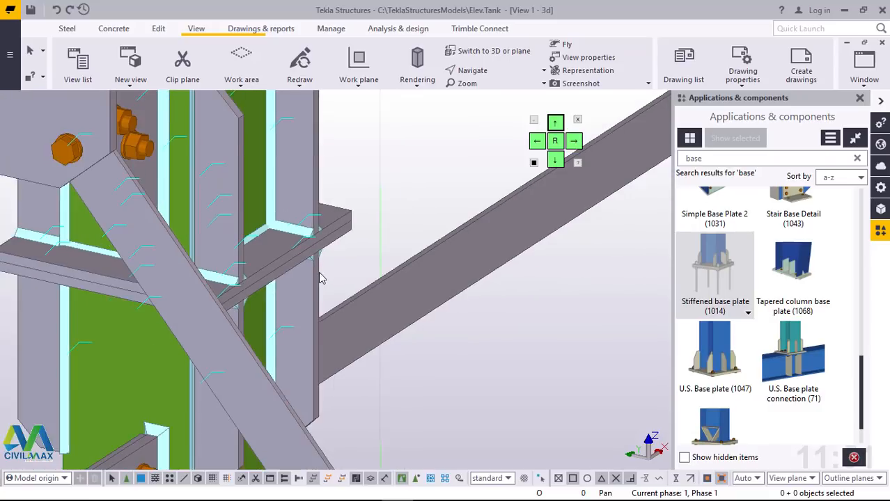
Step: Select the upper and lower Stiffened base plates (1014) at the splice of the column next to the outermost one
{"action": "scroll", "coordinate": [317, 274], "scroll_direction": "down", "scroll_amount": 2}
{"action": "scroll", "coordinate": [317, 274], "scroll_direction": "up", "scroll_amount": 1}
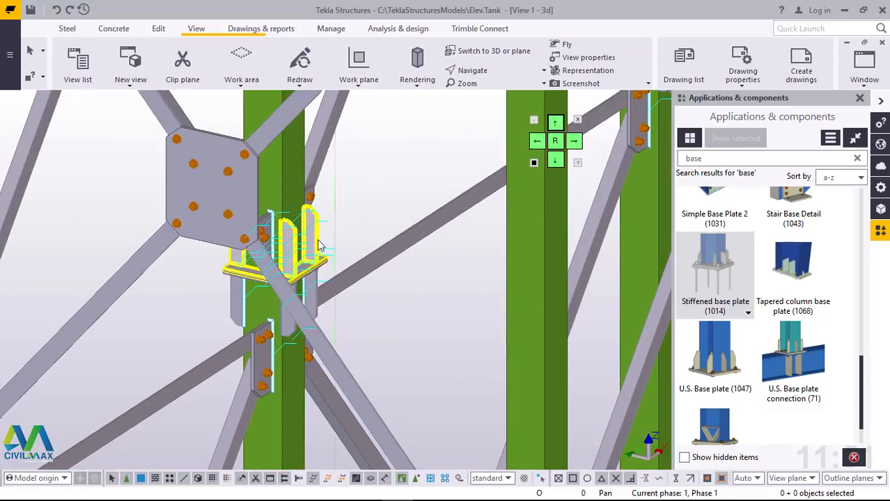
{"action": "scroll", "coordinate": [317, 243], "scroll_direction": "up", "scroll_amount": 2}
{"action": "left_click", "coordinate": [316, 322]}
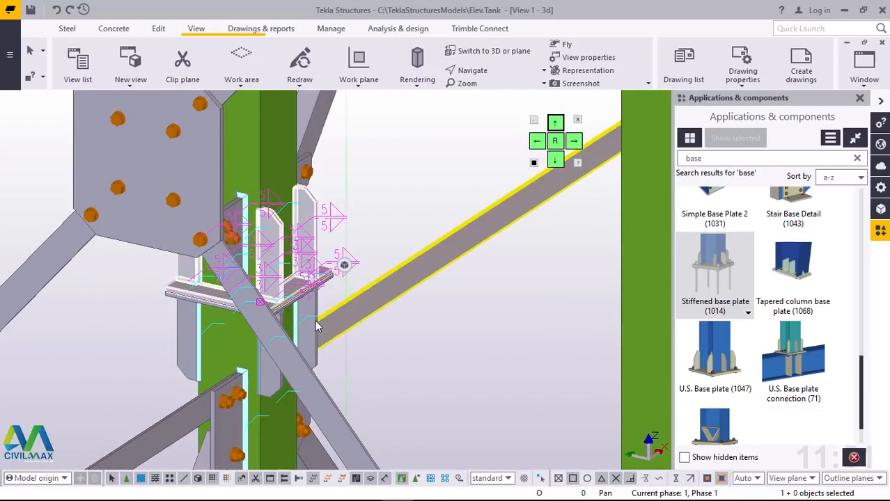
{"action": "left_click", "coordinate": [316, 326], "text": "ctrl"}
{"action": "scroll", "coordinate": [315, 326], "scroll_direction": "down", "scroll_amount": 4}
Step: Add both Stiffened base plates (1014) at the outermost column's splice to the selection
{"action": "scroll", "coordinate": [133, 350], "scroll_direction": "up", "scroll_amount": 4}
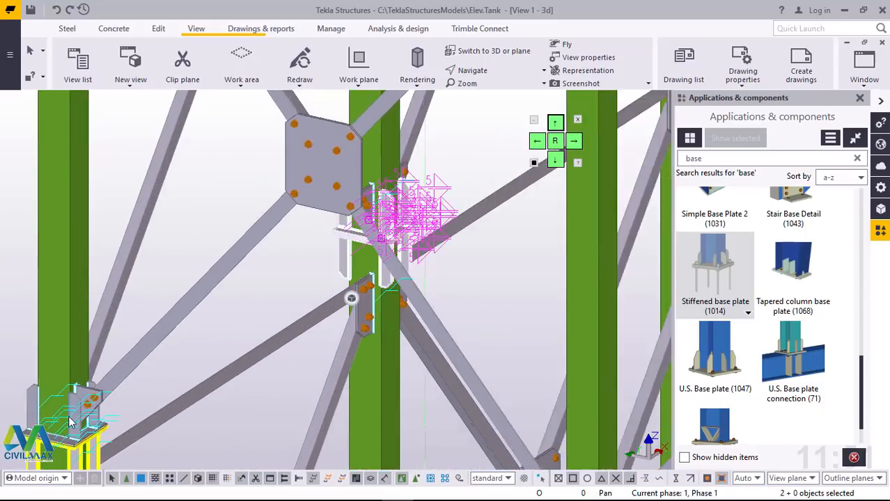
{"action": "scroll", "coordinate": [122, 433], "scroll_direction": "up", "scroll_amount": 1}
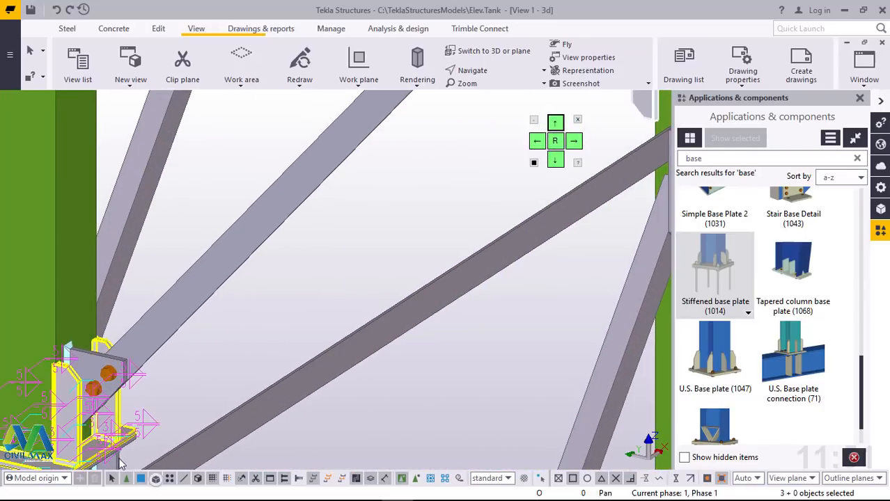
{"action": "scroll", "coordinate": [122, 418], "scroll_direction": "down", "scroll_amount": 3}
{"action": "scroll", "coordinate": [102, 399], "scroll_direction": "up", "scroll_amount": 3}
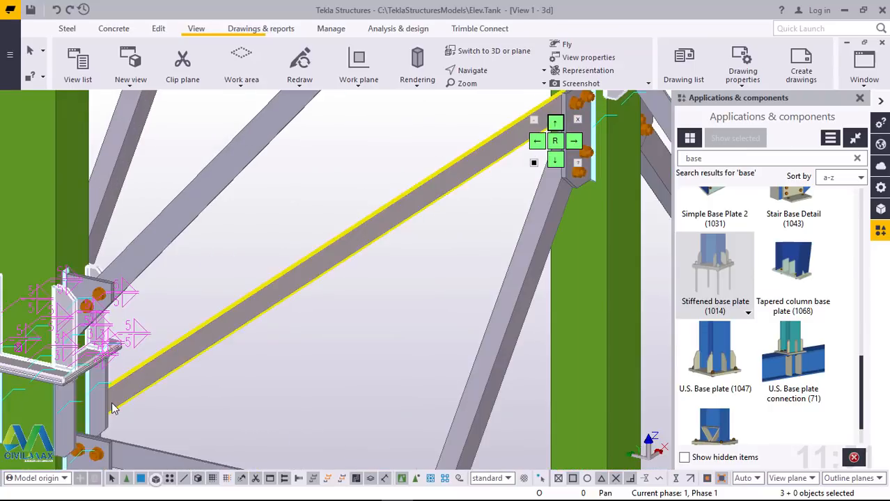
{"action": "left_click", "coordinate": [102, 399], "text": "ctrl"}
{"action": "scroll", "coordinate": [125, 397], "scroll_direction": "down", "scroll_amount": 5}
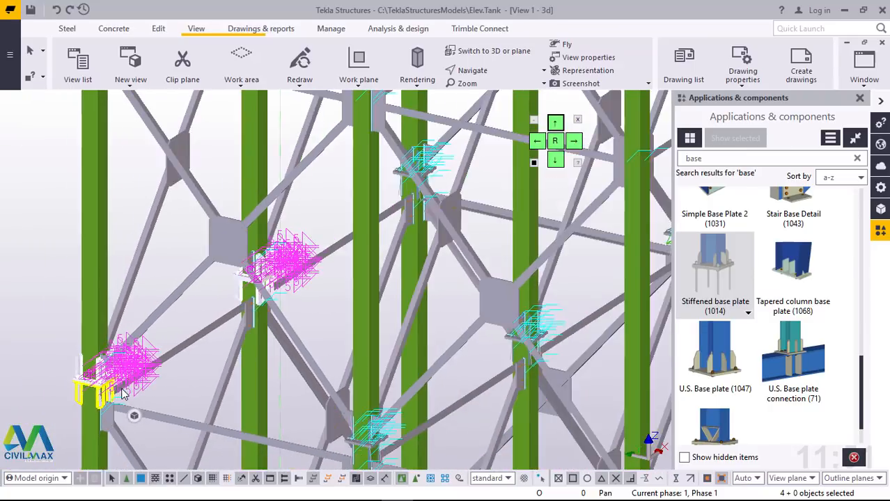
Step: Add the upper and lower Stiffened base plates (1014) at the neighbouring front column's splice to the selection
{"action": "scroll", "coordinate": [161, 393], "scroll_direction": "up", "scroll_amount": 6}
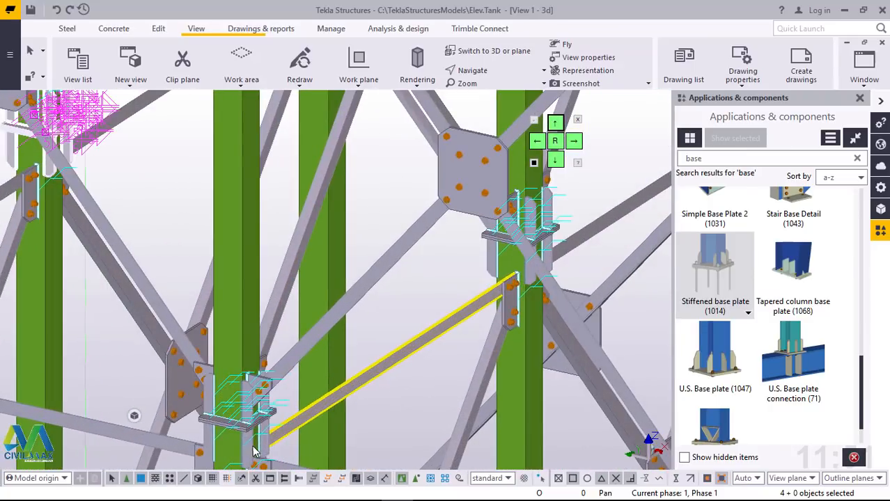
{"action": "scroll", "coordinate": [272, 422], "scroll_direction": "up", "scroll_amount": 2}
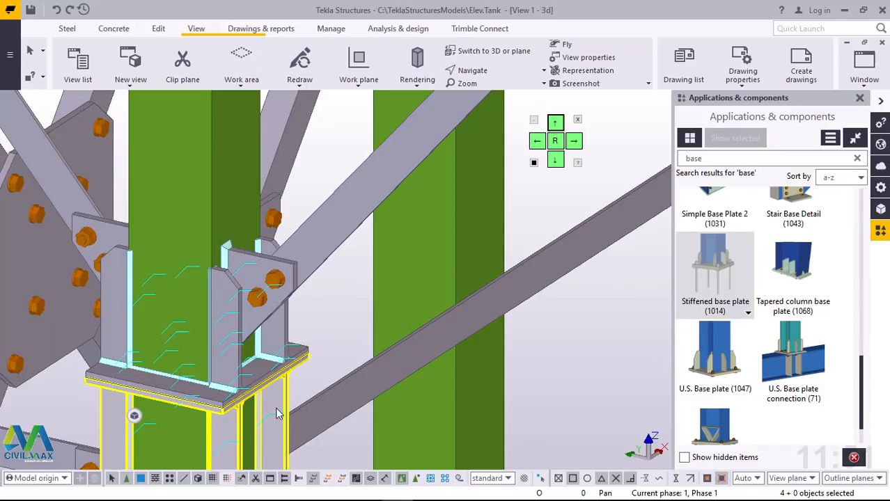
{"action": "left_click", "coordinate": [265, 347], "text": "ctrl"}
{"action": "scroll", "coordinate": [163, 393], "scroll_direction": "down", "scroll_amount": 6}
Step: Add the upper and lower Stiffened base plates (1014) at the central column's splice to the selection
{"action": "scroll", "coordinate": [412, 246], "scroll_direction": "up", "scroll_amount": 2}
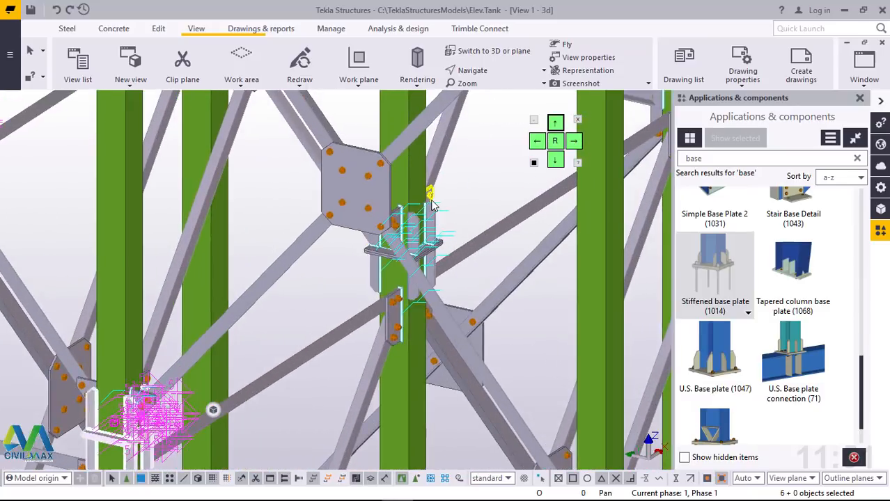
{"action": "scroll", "coordinate": [430, 223], "scroll_direction": "up", "scroll_amount": 2}
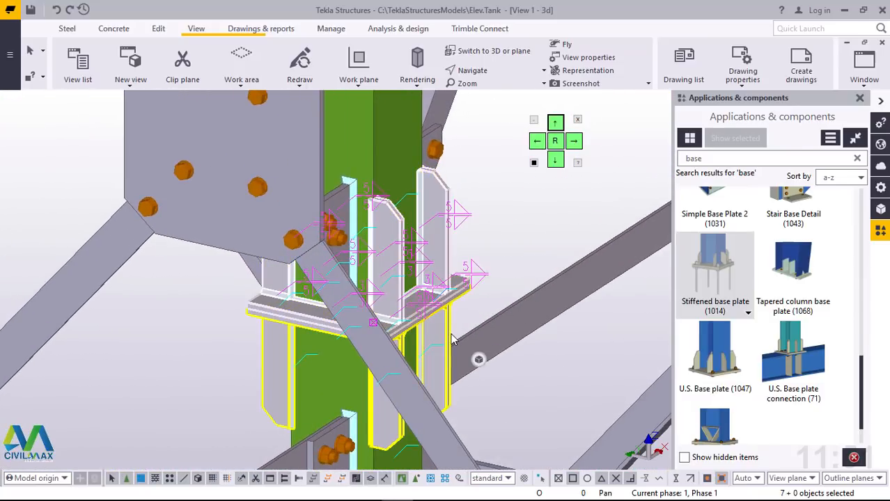
{"action": "left_click", "coordinate": [451, 339], "text": "ctrl"}
{"action": "scroll", "coordinate": [451, 340], "scroll_direction": "down", "scroll_amount": 5}
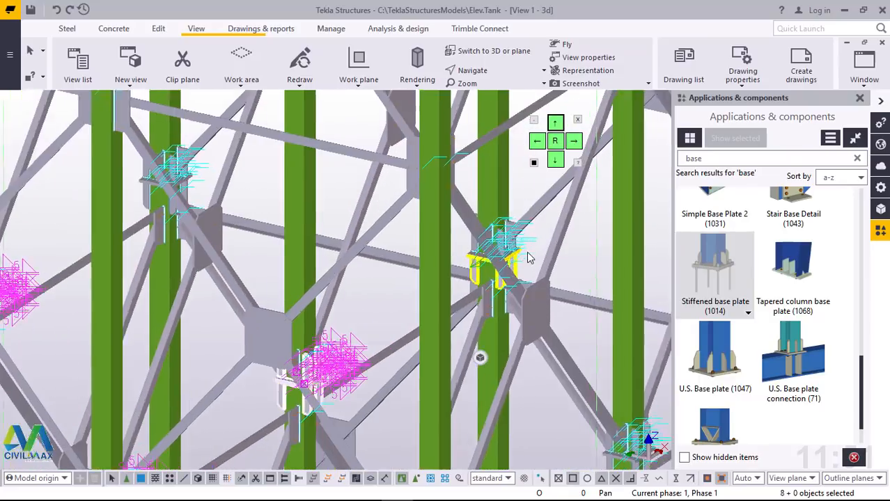
Step: Add both Stiffened base plates (1014) at the splice of the back row's middle column to the selection
{"action": "scroll", "coordinate": [528, 258], "scroll_direction": "up", "scroll_amount": 5}
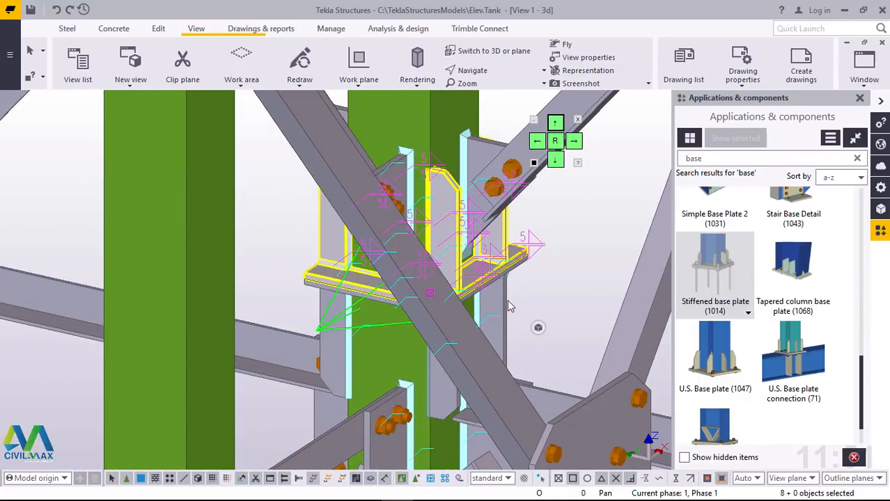
{"action": "left_click", "coordinate": [506, 304], "text": "ctrl"}
{"action": "scroll", "coordinate": [331, 259], "scroll_direction": "down", "scroll_amount": 8}
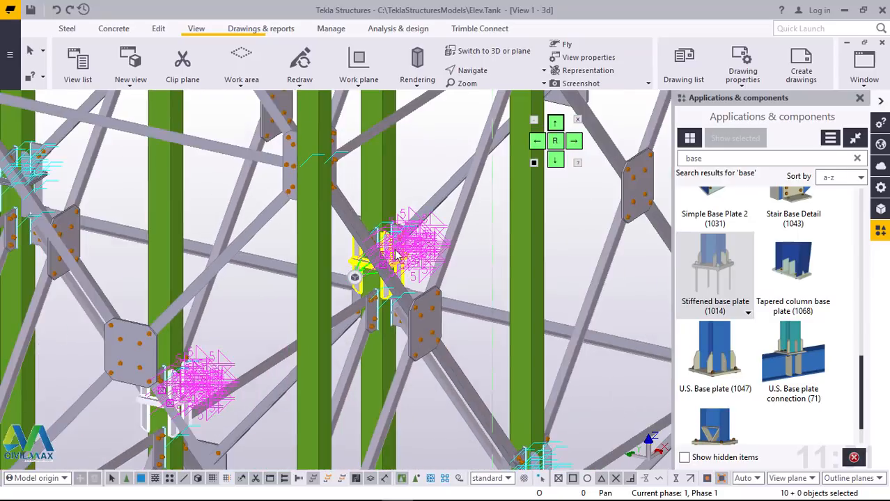
Step: Extend the selection with both Stiffened base plates (1014) at the front corner column's splice
{"action": "scroll", "coordinate": [433, 396], "scroll_direction": "up", "scroll_amount": 7}
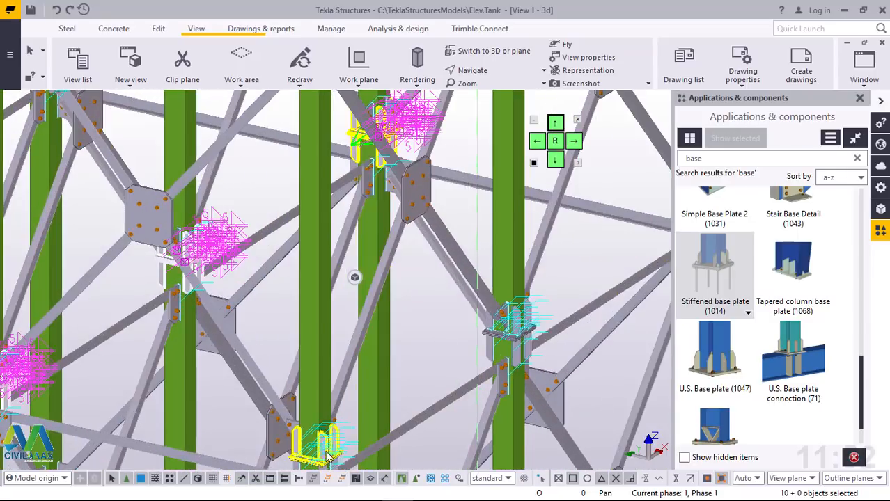
{"action": "scroll", "coordinate": [328, 396], "scroll_direction": "down", "scroll_amount": 5}
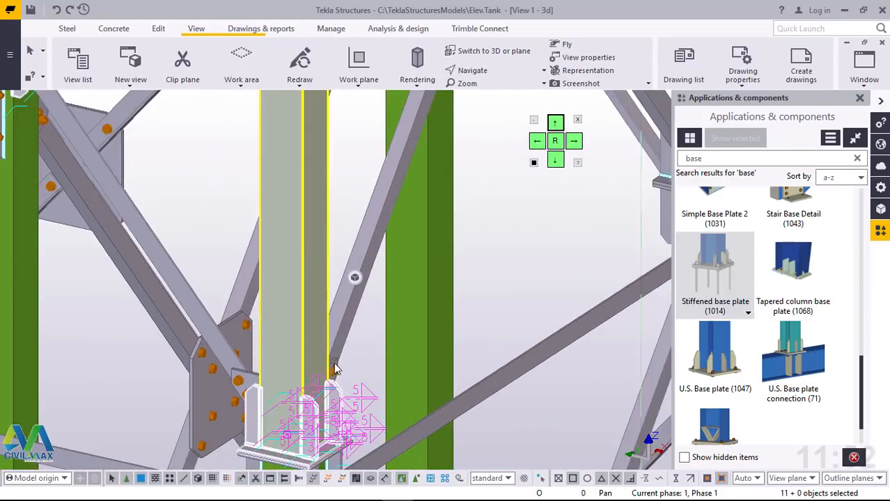
{"action": "scroll", "coordinate": [340, 404], "scroll_direction": "up", "scroll_amount": 5}
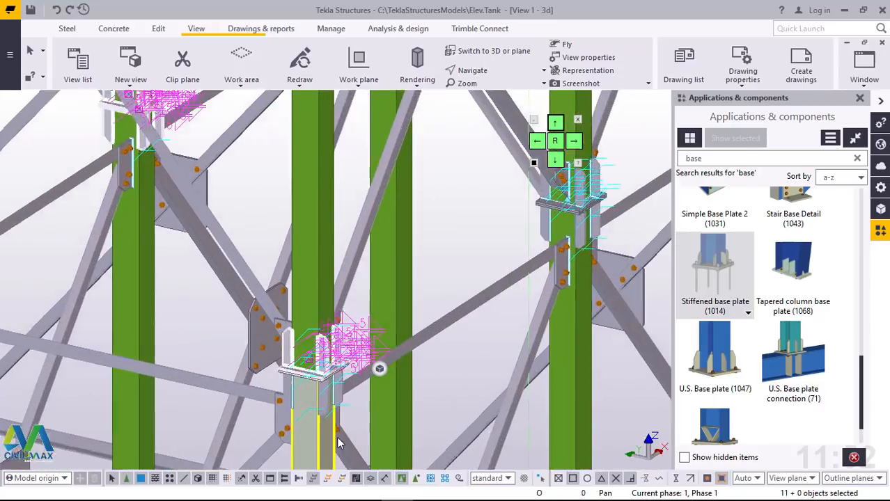
{"action": "left_click", "coordinate": [353, 404], "text": "ctrl"}
{"action": "scroll", "coordinate": [354, 420], "scroll_direction": "down", "scroll_amount": 3}
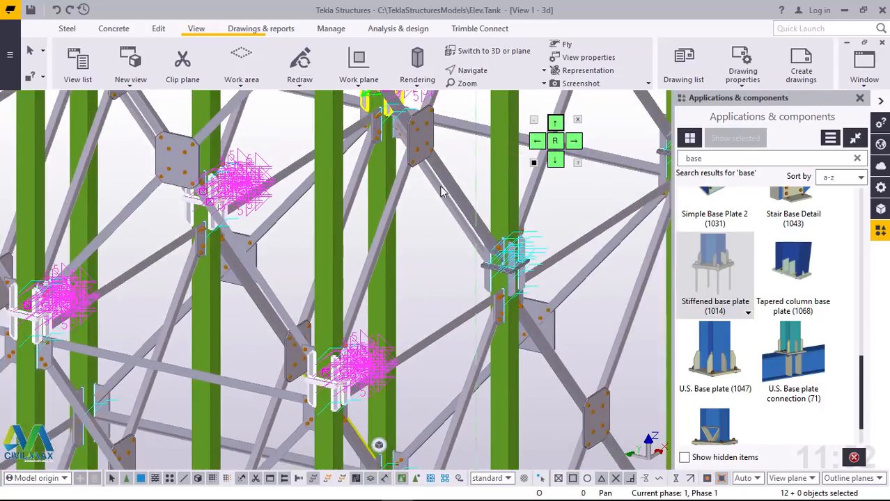
Step: Add both Stiffened base plates (1014) at the splice of the column between the front and back corner columns to the selection
{"action": "scroll", "coordinate": [376, 145], "scroll_direction": "up", "scroll_amount": 2}
{"action": "scroll", "coordinate": [376, 146], "scroll_direction": "up", "scroll_amount": 2}
{"action": "scroll", "coordinate": [350, 322], "scroll_direction": "down", "scroll_amount": 3}
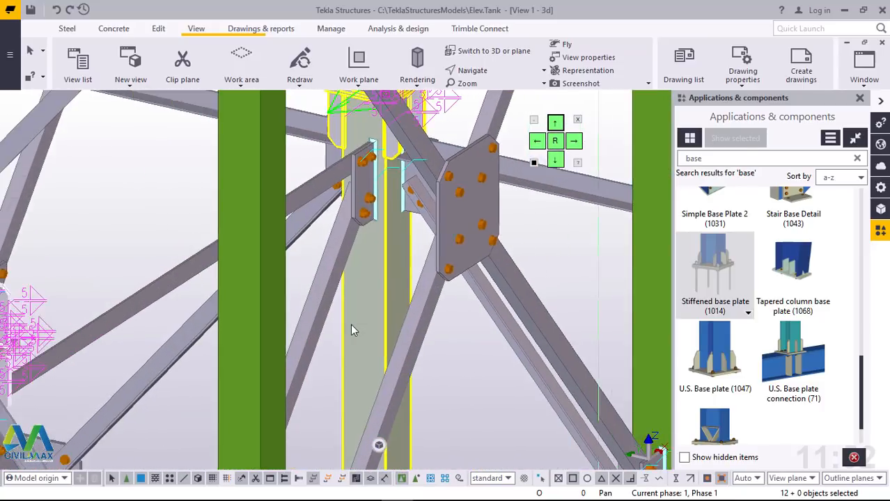
{"action": "scroll", "coordinate": [329, 201], "scroll_direction": "up", "scroll_amount": 3}
{"action": "scroll", "coordinate": [329, 201], "scroll_direction": "up", "scroll_amount": 3}
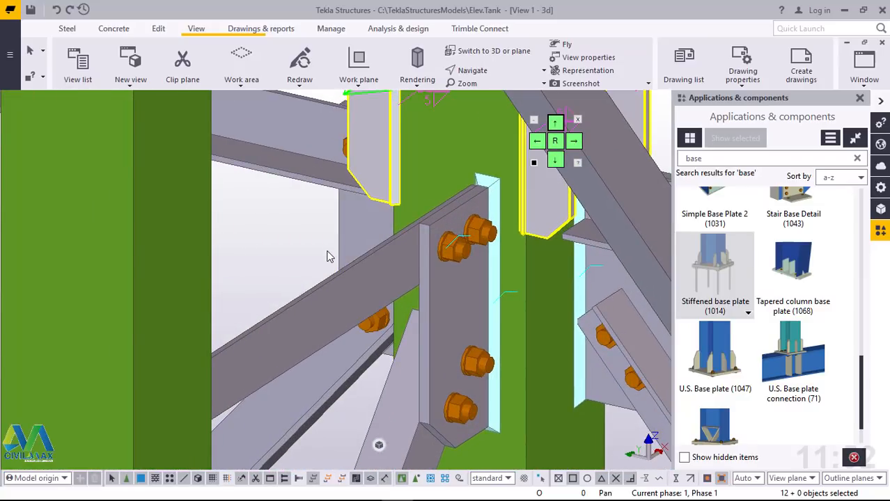
{"action": "scroll", "coordinate": [411, 192], "scroll_direction": "down", "scroll_amount": 3}
{"action": "scroll", "coordinate": [411, 192], "scroll_direction": "down", "scroll_amount": 5}
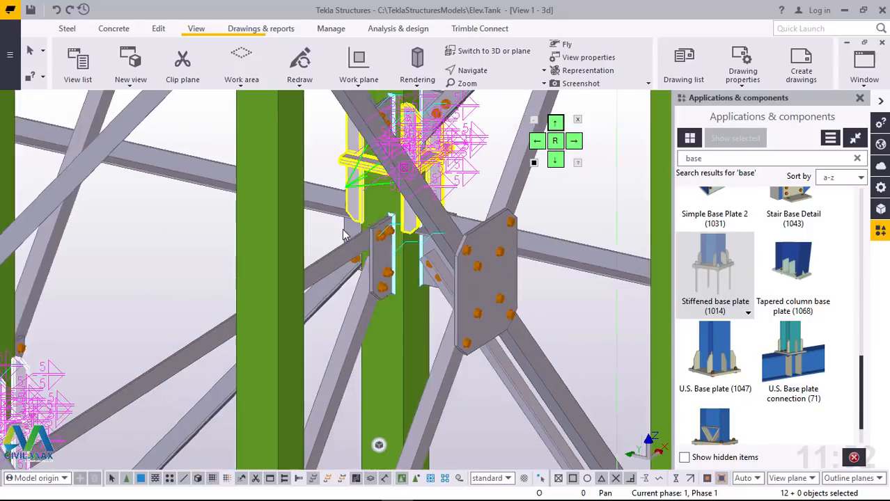
{"action": "scroll", "coordinate": [438, 320], "scroll_direction": "up", "scroll_amount": 10}
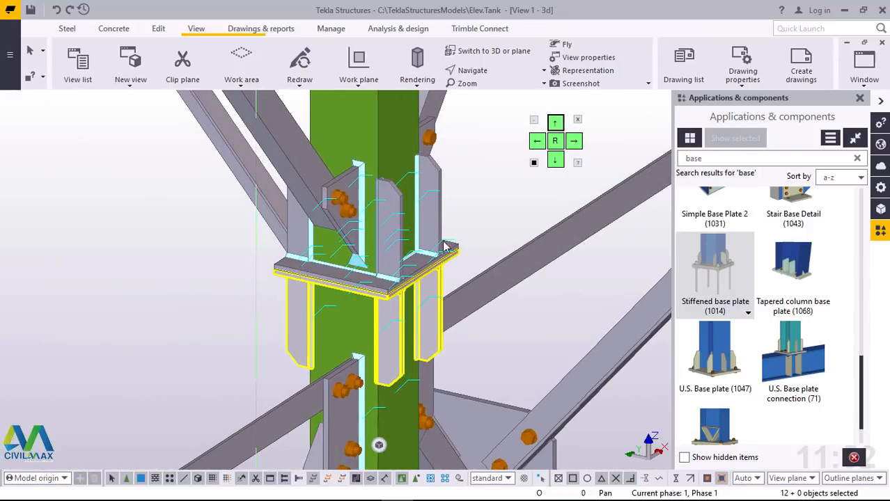
{"action": "left_click", "coordinate": [442, 198], "text": "ctrl"}
{"action": "left_click", "coordinate": [358, 312], "text": "ctrl"}
{"action": "scroll", "coordinate": [340, 320], "scroll_direction": "down", "scroll_amount": 5}
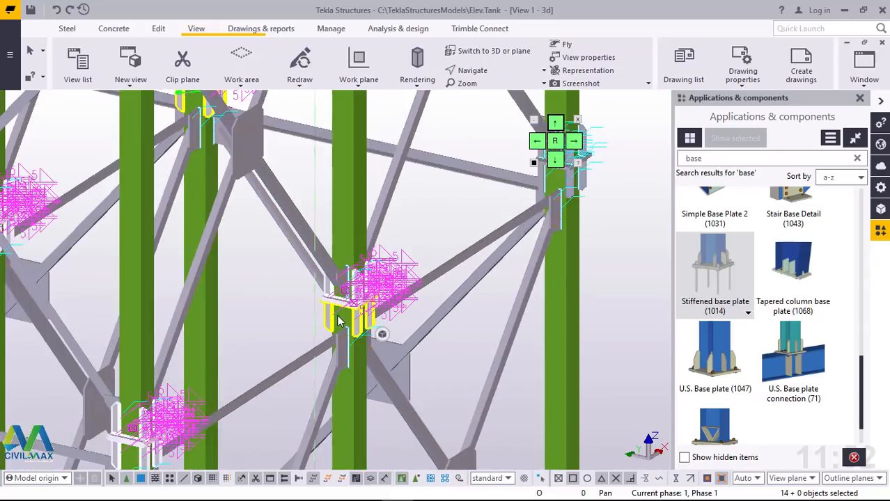
Step: Add the upper and lower Stiffened base plates (1014) at the back corner column's splice to the selection
{"action": "scroll", "coordinate": [340, 320], "scroll_direction": "down", "scroll_amount": 3}
{"action": "scroll", "coordinate": [460, 240], "scroll_direction": "up", "scroll_amount": 10}
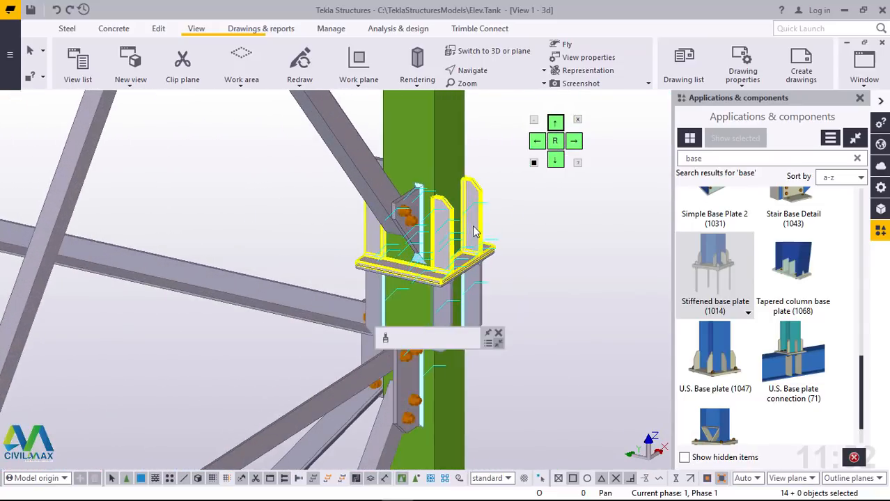
{"action": "scroll", "coordinate": [474, 232], "scroll_direction": "up", "scroll_amount": 2}
{"action": "left_click", "coordinate": [479, 296], "text": "ctrl"}
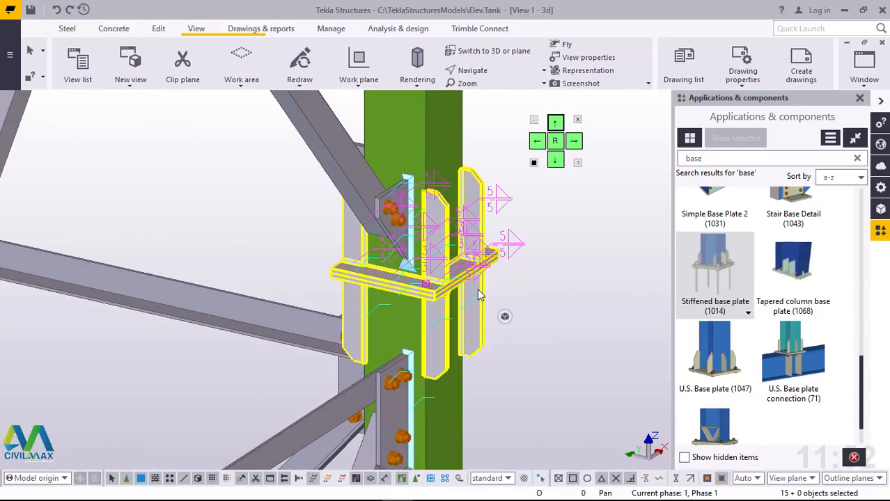
{"action": "left_click", "coordinate": [483, 289], "text": "ctrl"}
{"action": "scroll", "coordinate": [369, 309], "scroll_direction": "down", "scroll_amount": 10}
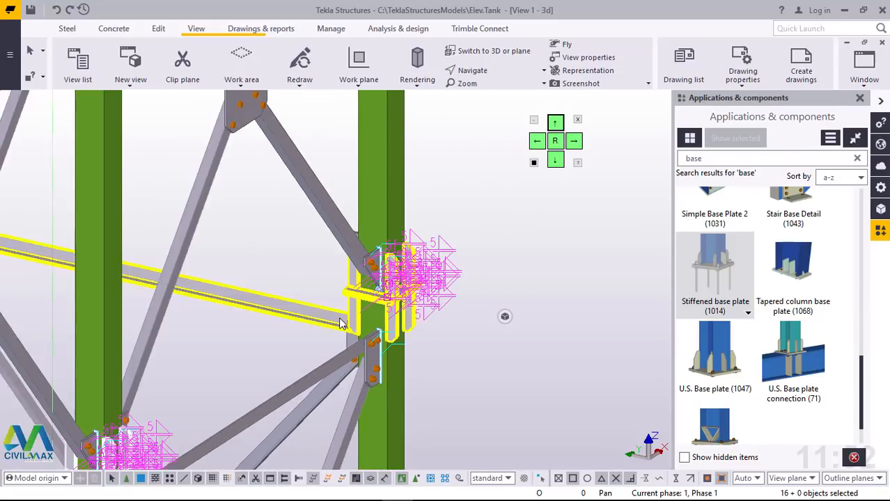
Step: Start a linear Copy special of the selected splice base plates
{"action": "scroll", "coordinate": [344, 321], "scroll_direction": "down", "scroll_amount": 2}
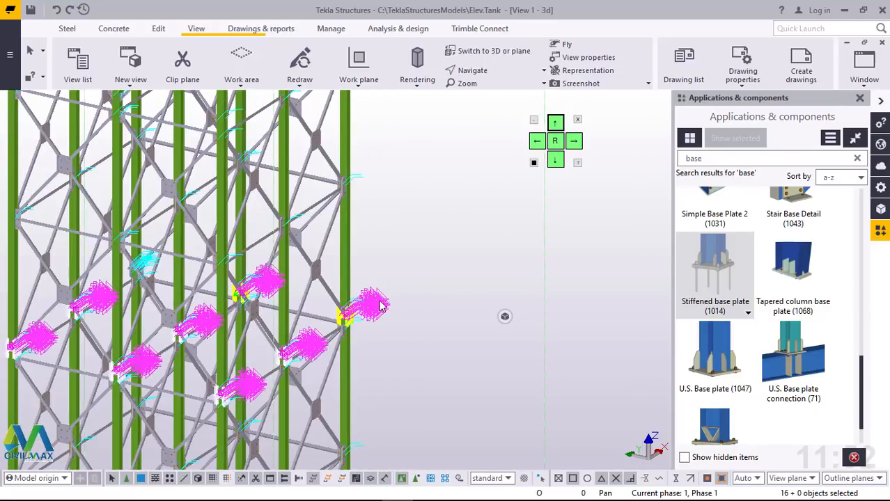
{"action": "scroll", "coordinate": [381, 312], "scroll_direction": "down", "scroll_amount": 6}
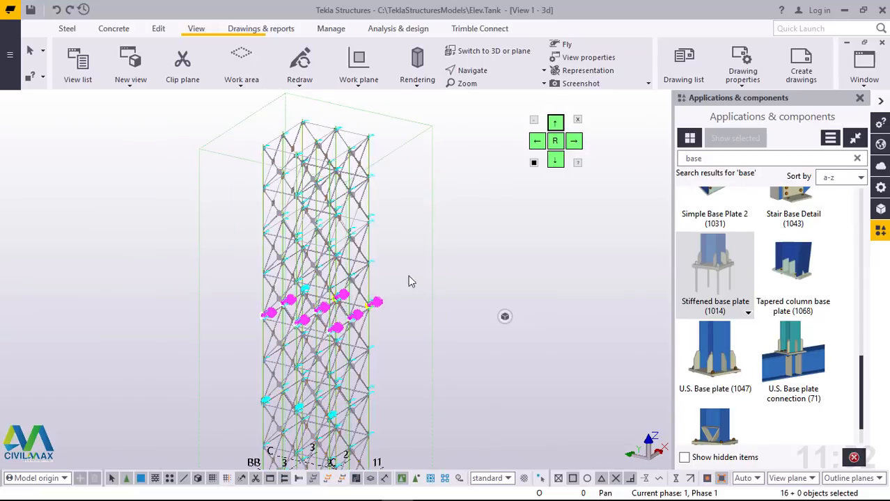
{"action": "right_click", "coordinate": [411, 203]}
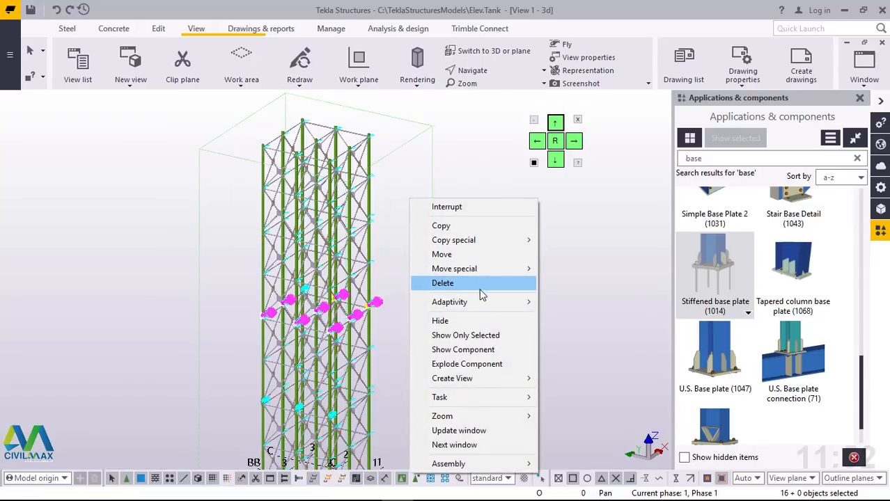
{"action": "mouse_move", "coordinate": [507, 245]}
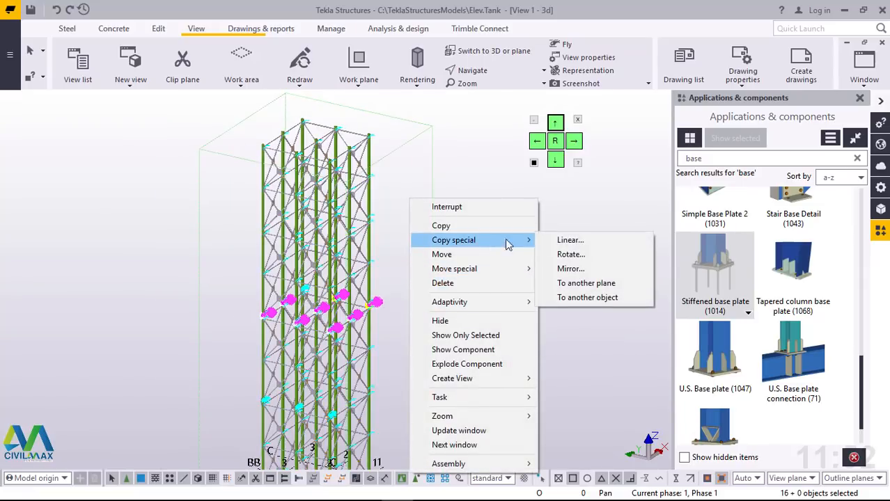
{"action": "left_click", "coordinate": [569, 240]}
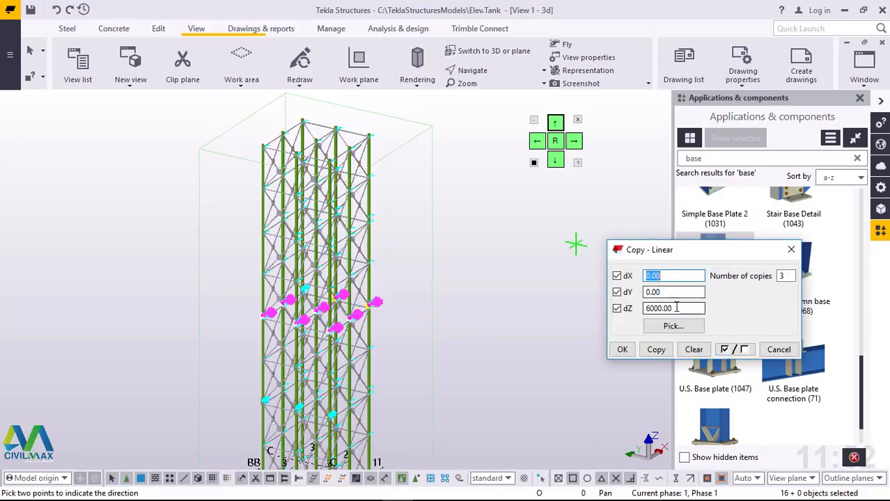
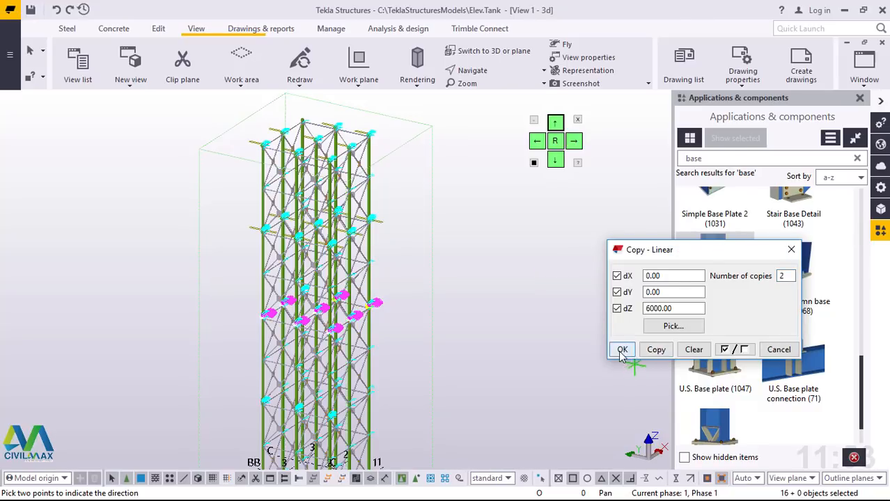
Step: Copy the selected splice plates linearly upward, with 2 copies at a dZ of 6000 mm, and end the copy command
{"action": "left_click", "coordinate": [622, 349]}
{"action": "right_click", "coordinate": [461, 199]}
{"action": "left_click", "coordinate": [498, 207]}
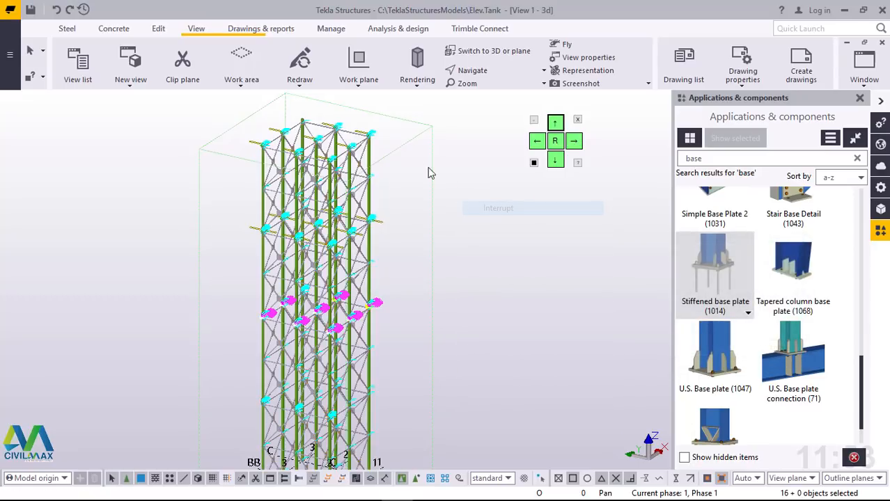
Step: Inspect the copied stiffened base plates on the column tops and redraw the view to clear the temporary outlines
{"action": "scroll", "coordinate": [359, 133], "scroll_direction": "up", "scroll_amount": 5}
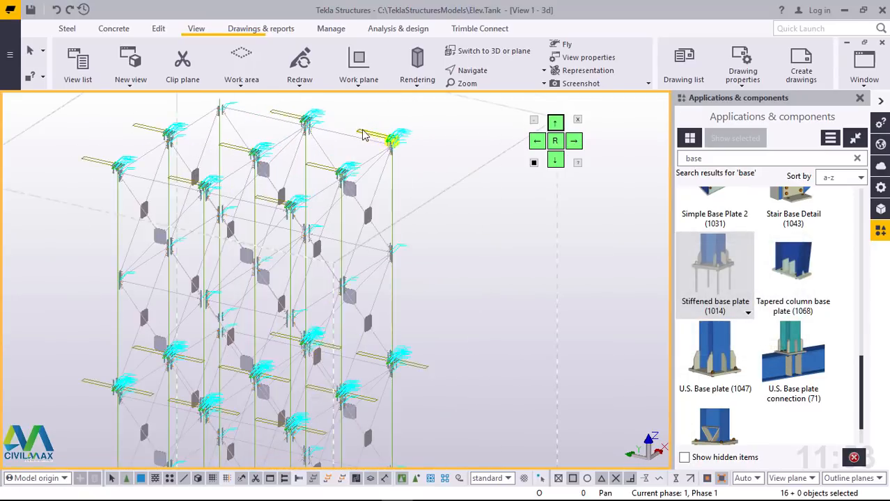
{"action": "scroll", "coordinate": [362, 135], "scroll_direction": "up", "scroll_amount": 5}
{"action": "left_click", "coordinate": [462, 186]}
{"action": "scroll", "coordinate": [459, 182], "scroll_direction": "up", "scroll_amount": 5}
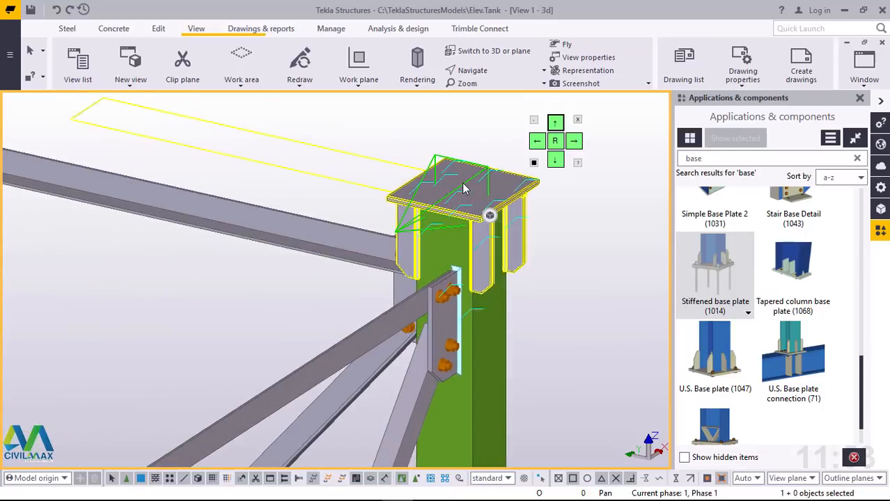
{"action": "scroll", "coordinate": [392, 226], "scroll_direction": "down", "scroll_amount": 5}
{"action": "scroll", "coordinate": [413, 214], "scroll_direction": "down", "scroll_amount": 1}
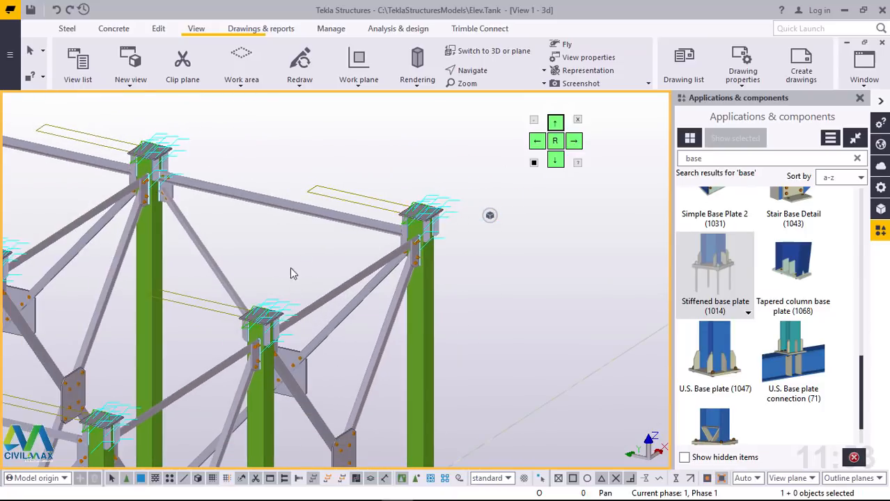
{"action": "scroll", "coordinate": [354, 233], "scroll_direction": "down", "scroll_amount": 2}
{"action": "scroll", "coordinate": [227, 189], "scroll_direction": "up", "scroll_amount": 4}
{"action": "scroll", "coordinate": [195, 181], "scroll_direction": "up", "scroll_amount": 3}
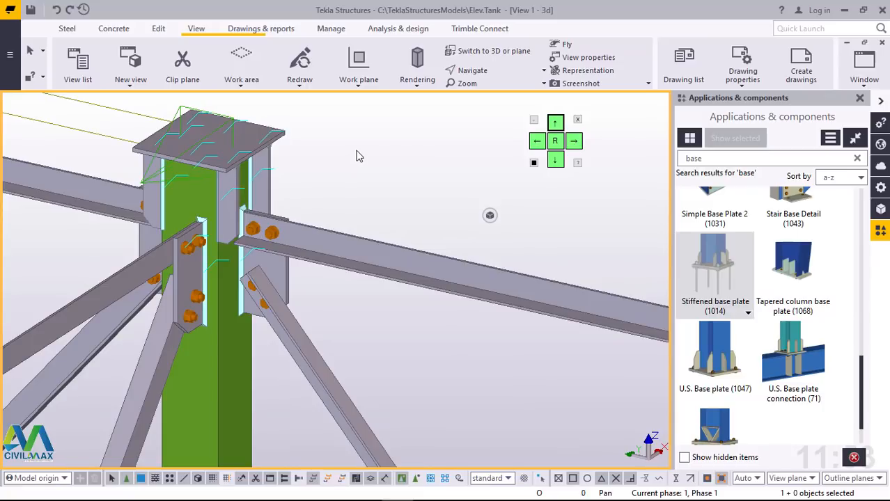
{"action": "right_click", "coordinate": [360, 156]}
{"action": "left_click", "coordinate": [408, 225]}
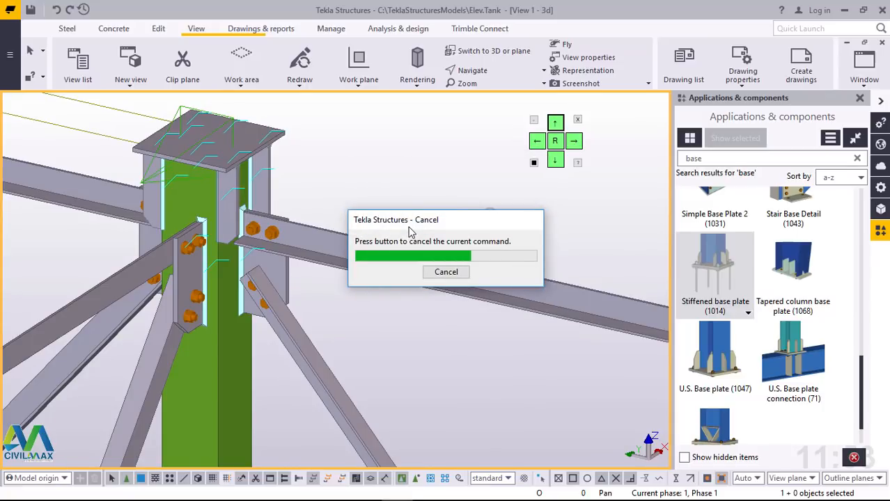
Step: Examine the tops of all the columns for the copied stiffened base plates, moving the view's rotation point onto one of them
{"action": "scroll", "coordinate": [345, 201], "scroll_direction": "down", "scroll_amount": 5}
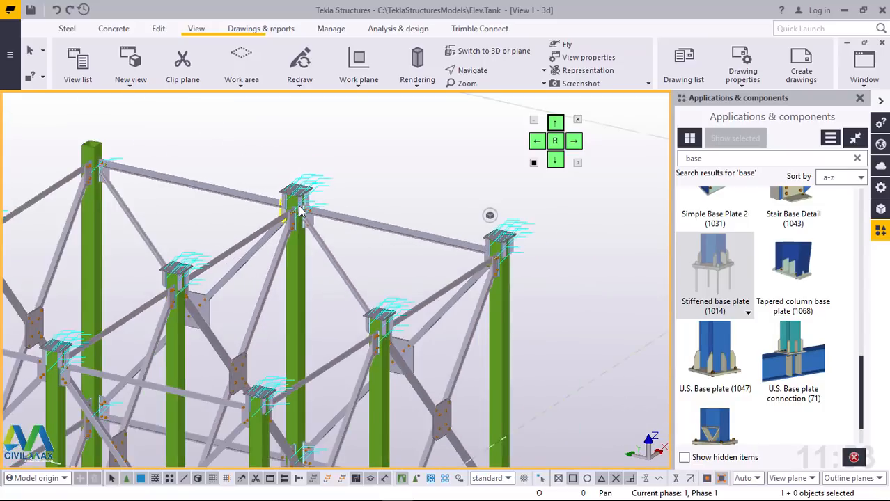
{"action": "scroll", "coordinate": [299, 211], "scroll_direction": "down", "scroll_amount": 3}
{"action": "scroll", "coordinate": [101, 208], "scroll_direction": "up", "scroll_amount": 4}
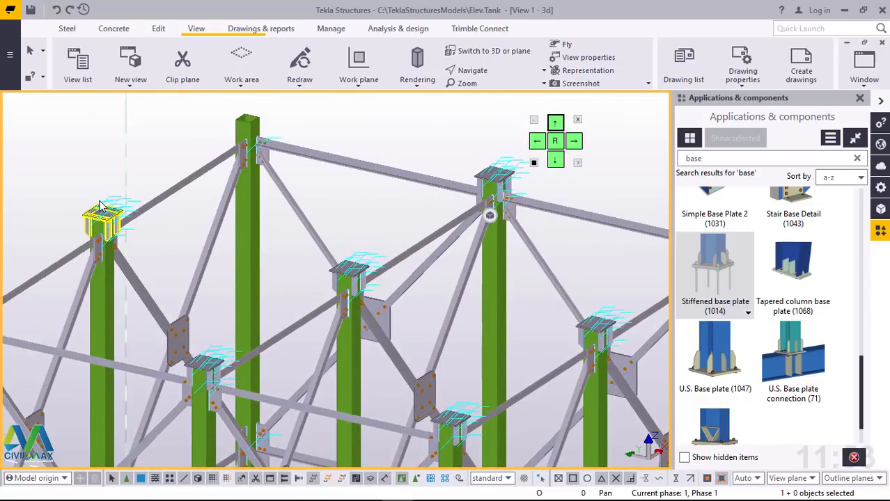
{"action": "scroll", "coordinate": [101, 209], "scroll_direction": "up", "scroll_amount": 5}
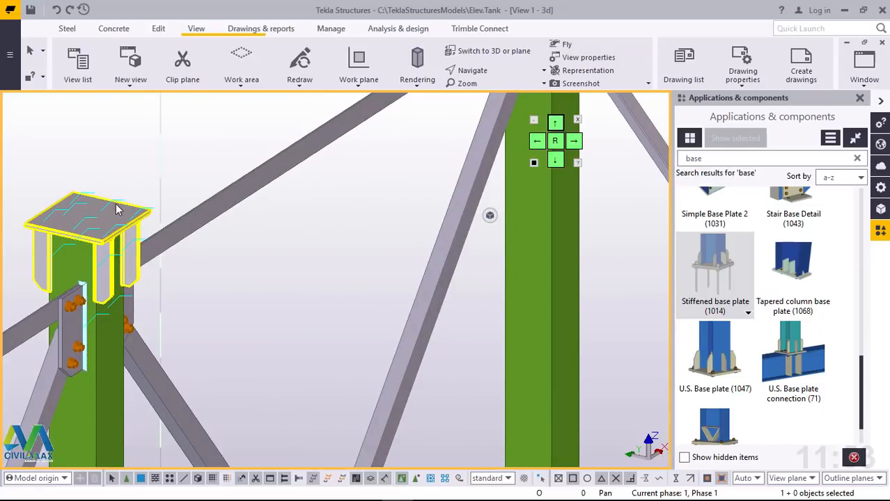
{"action": "key", "text": "v"}
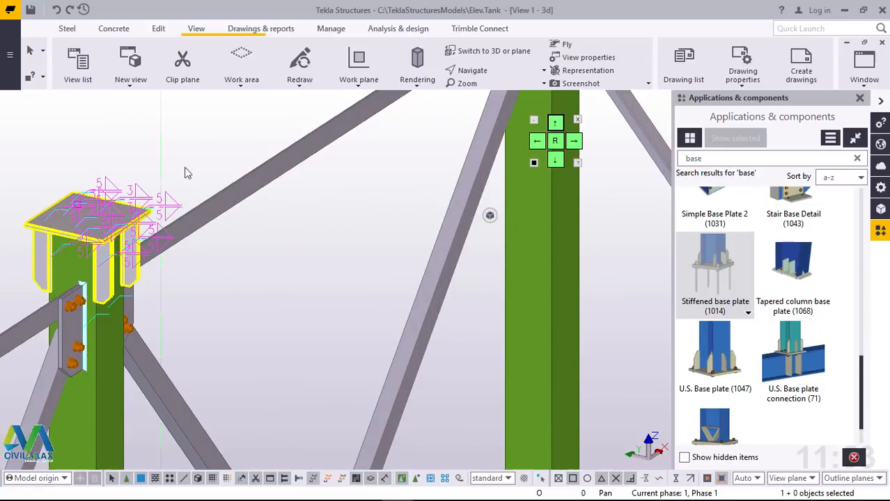
{"action": "left_click", "coordinate": [203, 197]}
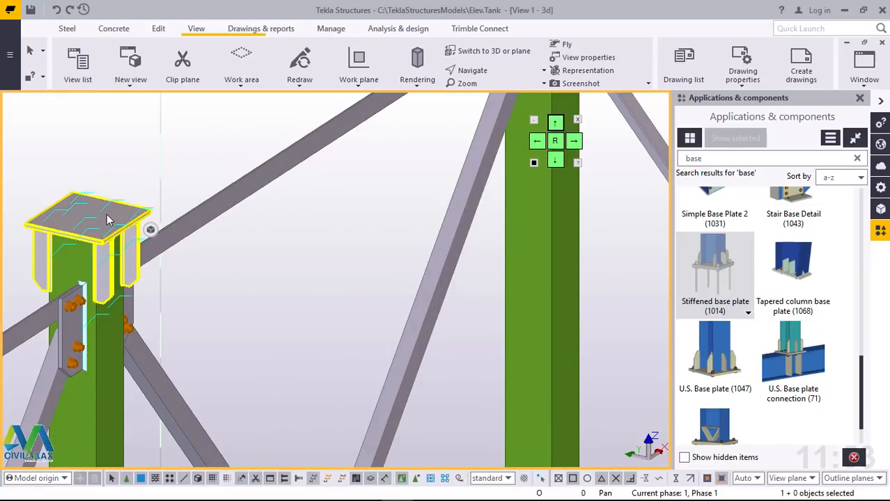
{"action": "scroll", "coordinate": [174, 313], "scroll_direction": "down", "scroll_amount": 5}
{"action": "scroll", "coordinate": [202, 296], "scroll_direction": "up", "scroll_amount": 6}
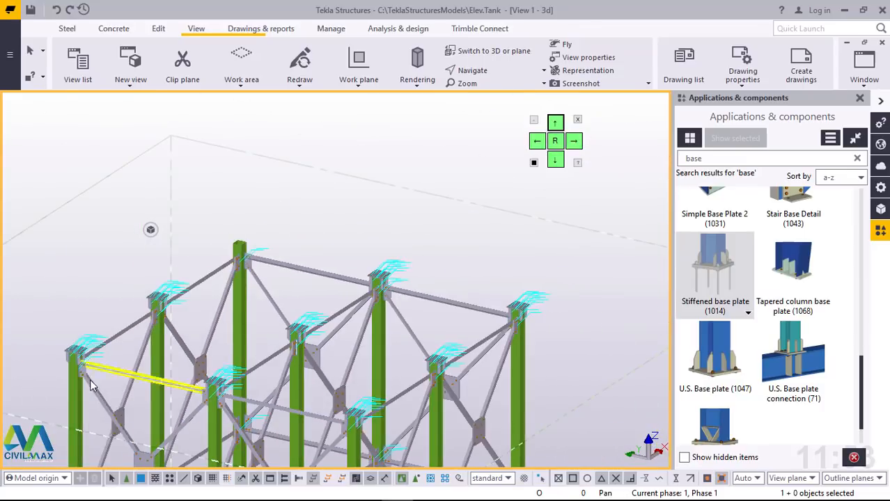
{"action": "scroll", "coordinate": [400, 420], "scroll_direction": "up", "scroll_amount": 6}
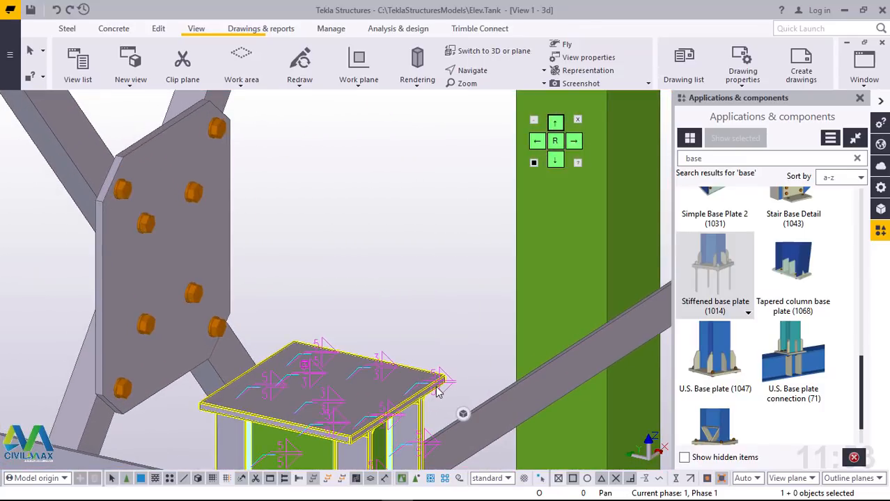
{"action": "scroll", "coordinate": [255, 413], "scroll_direction": "down", "scroll_amount": 5}
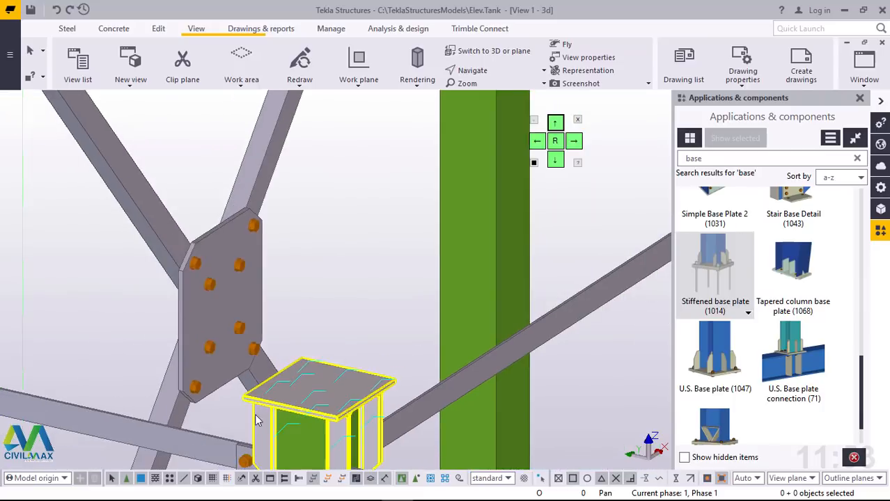
{"action": "scroll", "coordinate": [228, 418], "scroll_direction": "down", "scroll_amount": 4}
{"action": "scroll", "coordinate": [452, 282], "scroll_direction": "up", "scroll_amount": 7}
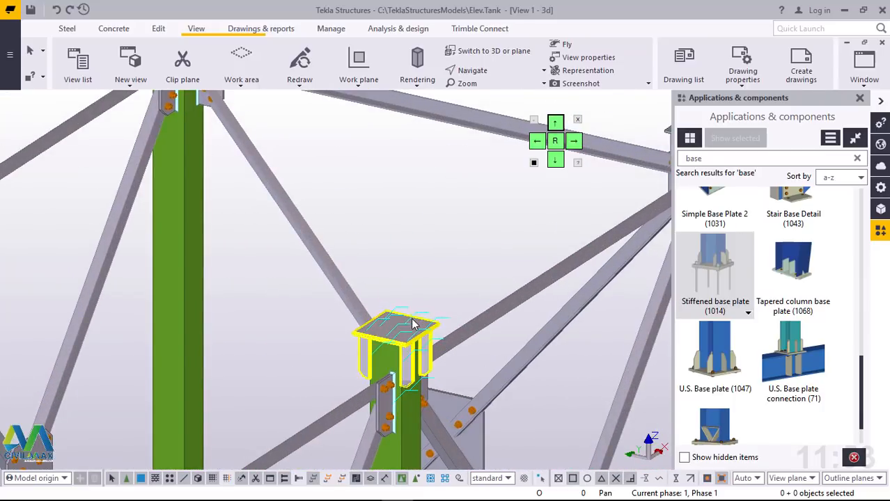
{"action": "scroll", "coordinate": [337, 360], "scroll_direction": "down", "scroll_amount": 3}
{"action": "scroll", "coordinate": [335, 360], "scroll_direction": "down", "scroll_amount": 2}
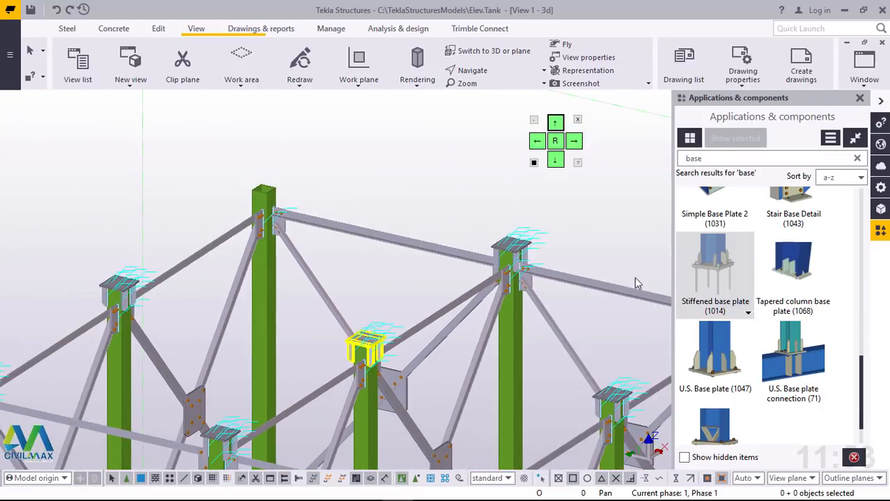
Step: Add a Stiffened base plate (1014) to the bare top of the back corner column and end the command
{"action": "left_click", "coordinate": [713, 268]}
{"action": "scroll", "coordinate": [242, 199], "scroll_direction": "up", "scroll_amount": 3}
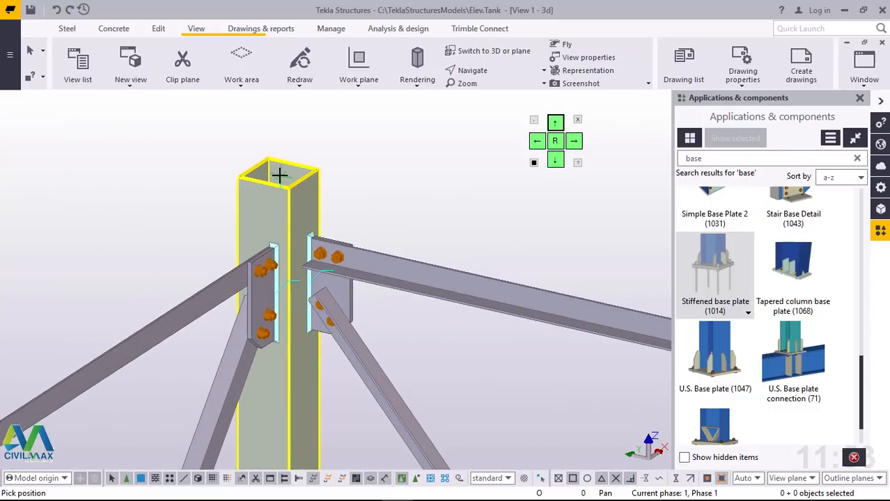
{"action": "right_click", "coordinate": [364, 145]}
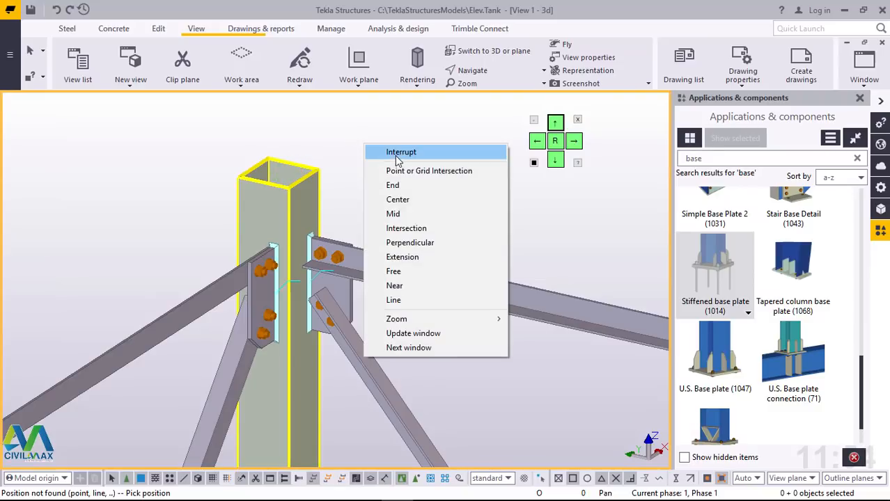
{"action": "left_click", "coordinate": [714, 276]}
{"action": "left_click", "coordinate": [308, 187]}
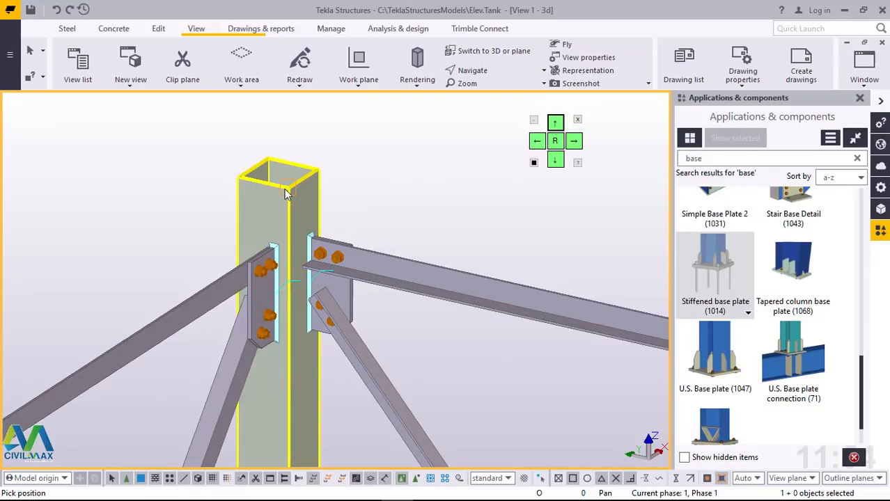
{"action": "left_click", "coordinate": [285, 193]}
{"action": "scroll", "coordinate": [327, 215], "scroll_direction": "down", "scroll_amount": 6}
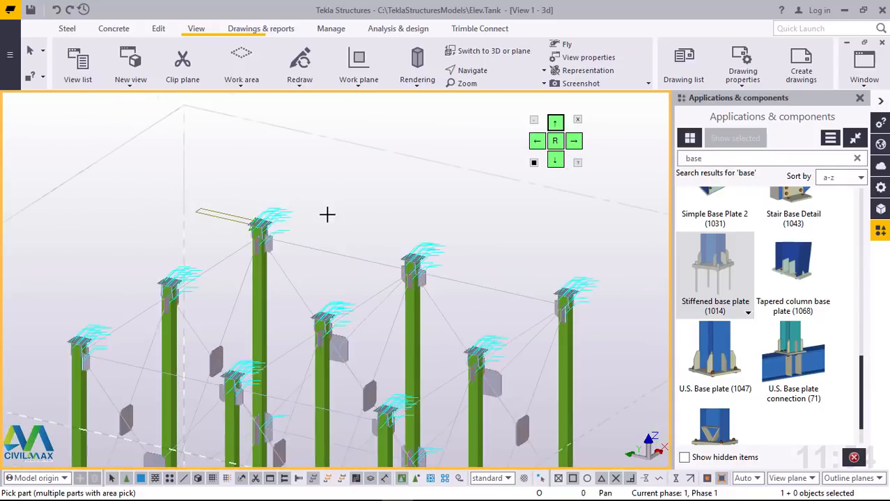
{"action": "scroll", "coordinate": [328, 215], "scroll_direction": "down", "scroll_amount": 3}
{"action": "right_click", "coordinate": [405, 183]}
{"action": "left_click", "coordinate": [433, 193]}
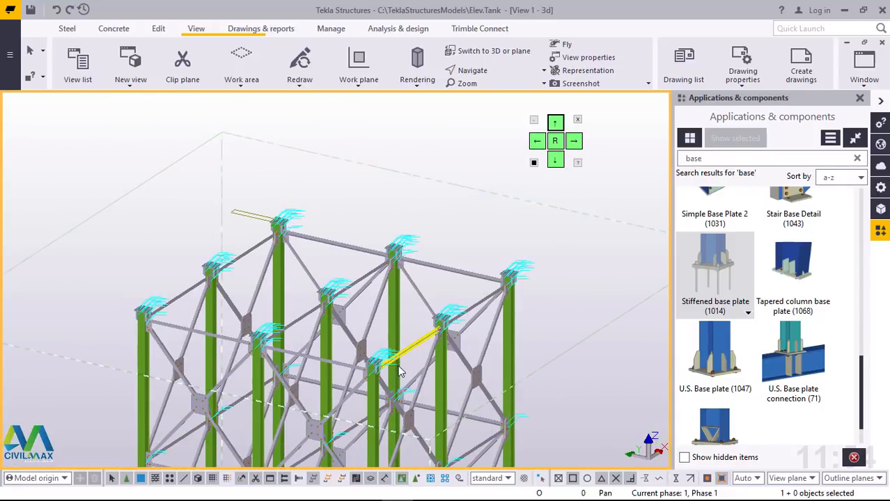
Step: Examine the column-top plates from the other side of the frame, setting a new view rotation point on a column top
{"action": "middle_click_drag", "start_coordinate": [384, 391], "coordinate": [236, 356], "text": "ctrl"}
{"action": "scroll", "coordinate": [237, 361], "scroll_direction": "up", "scroll_amount": 10}
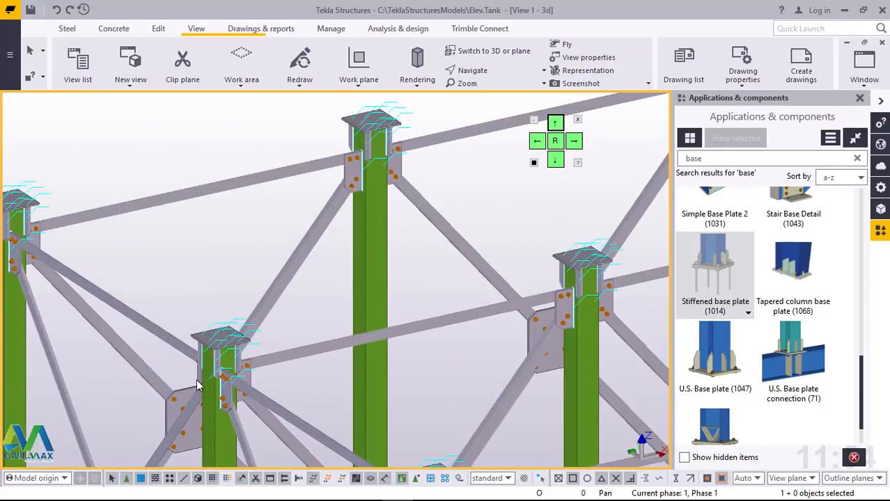
{"action": "scroll", "coordinate": [362, 280], "scroll_direction": "down", "scroll_amount": 5}
{"action": "scroll", "coordinate": [229, 284], "scroll_direction": "up", "scroll_amount": 6}
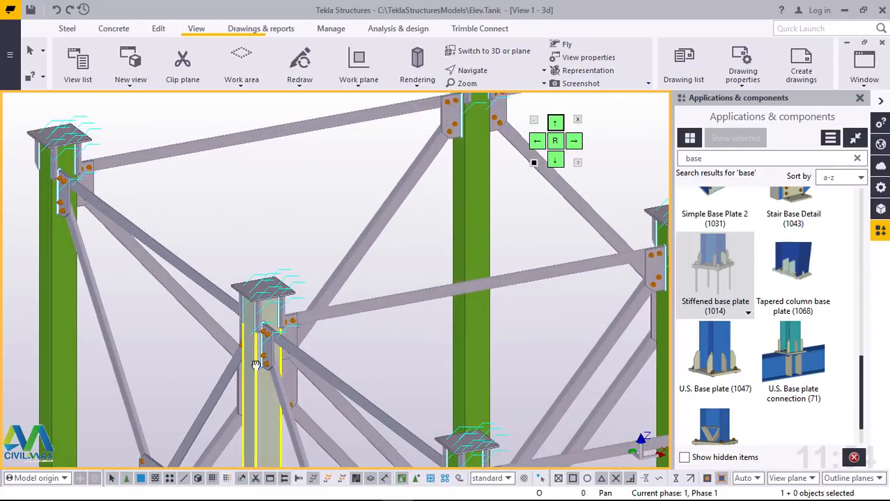
{"action": "scroll", "coordinate": [232, 284], "scroll_direction": "up", "scroll_amount": 10}
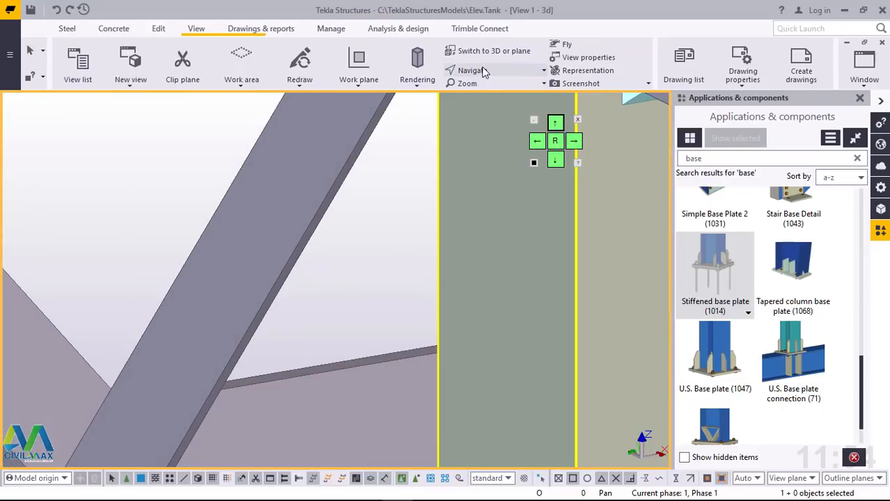
{"action": "left_click", "coordinate": [482, 71]}
{"action": "left_click", "coordinate": [485, 95]}
{"action": "scroll", "coordinate": [240, 427], "scroll_direction": "down", "scroll_amount": 7}
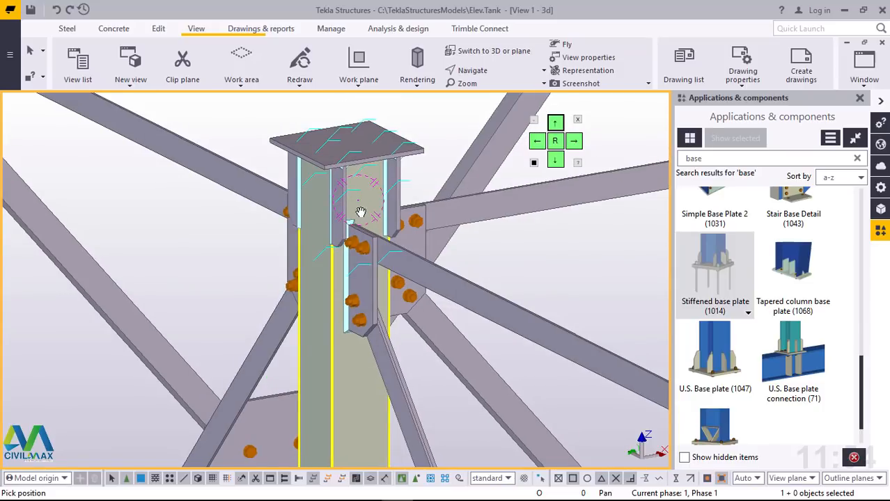
{"action": "mouse_move", "coordinate": [361, 211]}
{"action": "left_mouse_down"}
{"action": "mouse_move", "coordinate": [565, 200]}
{"action": "mouse_move", "coordinate": [613, 216]}
{"action": "mouse_move", "coordinate": [533, 244]}
{"action": "mouse_move", "coordinate": [477, 198]}
{"action": "mouse_move", "coordinate": [334, 157]}
{"action": "mouse_move", "coordinate": [309, 173]}
{"action": "mouse_move", "coordinate": [327, 209]}
{"action": "mouse_move", "coordinate": [357, 225]}
{"action": "left_mouse_up"}
{"action": "scroll", "coordinate": [356, 225], "scroll_direction": "down", "scroll_amount": 6}
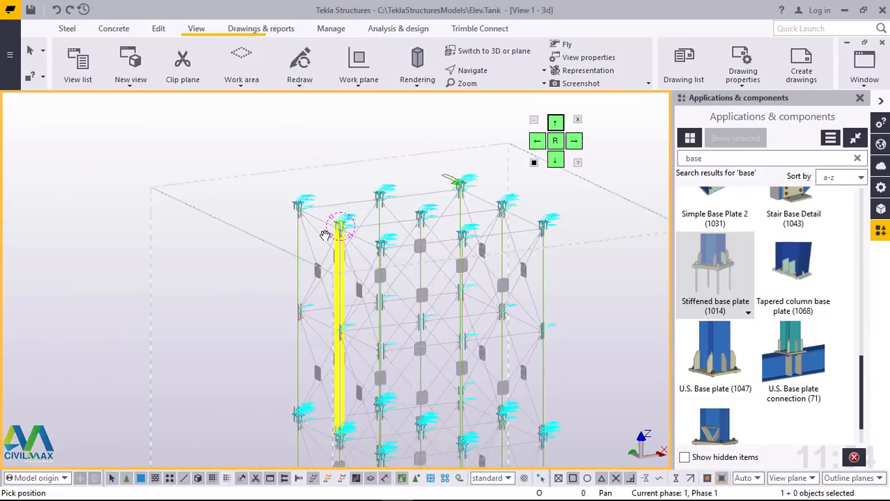
Step: Inspect the stiffened splice plates one splice level below the column tops and end the active pick command
{"action": "scroll", "coordinate": [447, 348], "scroll_direction": "up", "scroll_amount": 5}
{"action": "scroll", "coordinate": [382, 250], "scroll_direction": "up", "scroll_amount": 6}
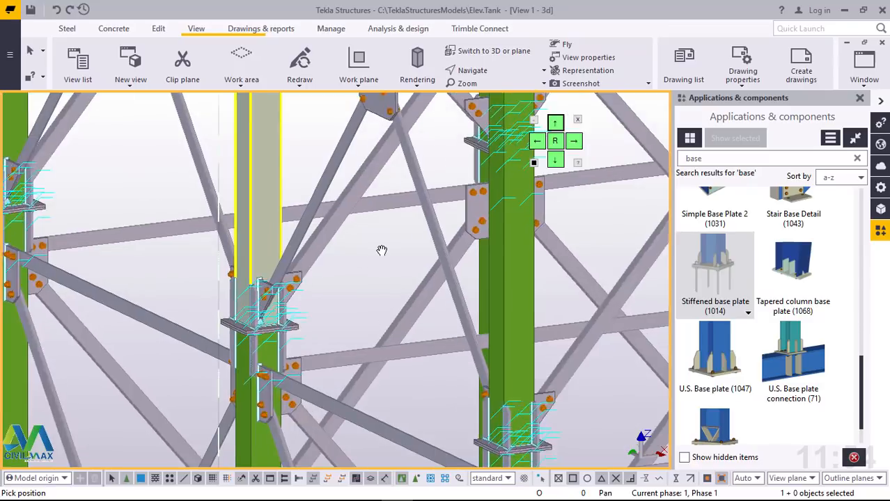
{"action": "scroll", "coordinate": [382, 250], "scroll_direction": "up", "scroll_amount": 1}
{"action": "right_click", "coordinate": [415, 257]}
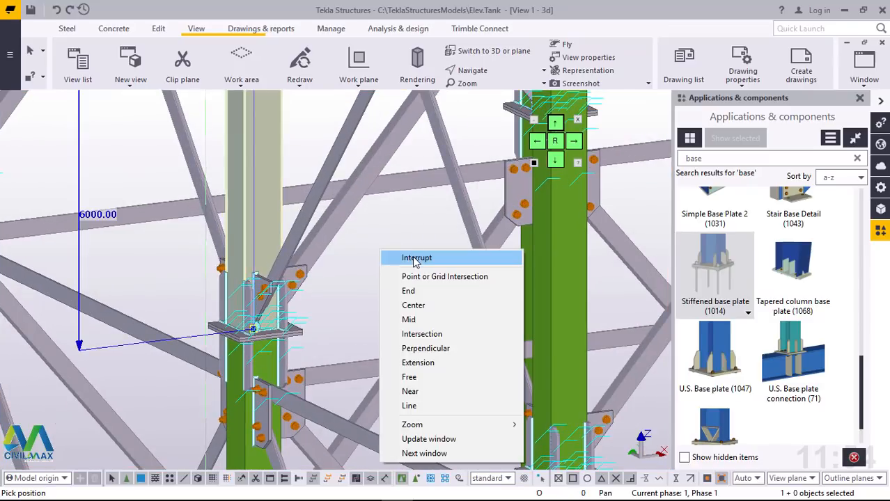
{"action": "left_click", "coordinate": [415, 259]}
{"action": "left_click", "coordinate": [396, 258]}
{"action": "scroll", "coordinate": [320, 300], "scroll_direction": "down", "scroll_amount": 2}
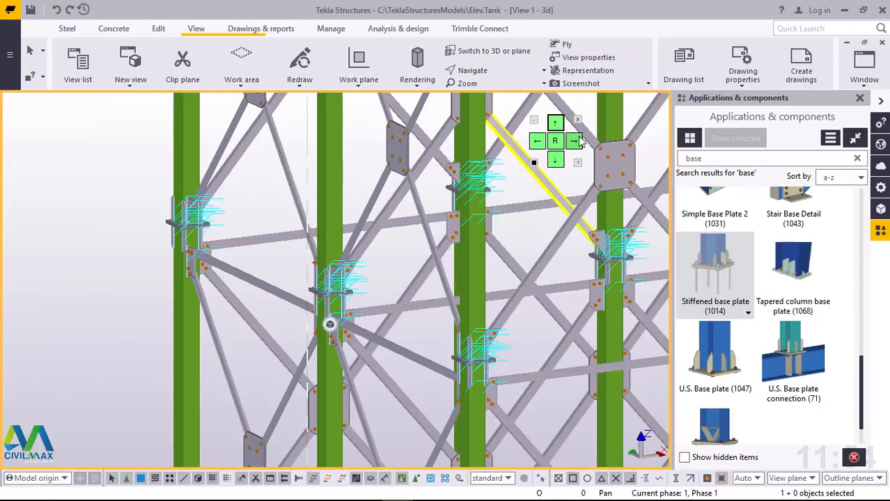
Step: Move the floating view-control pad clear of the model and examine the bare column bases at ground level
{"action": "left_click_drag", "start_coordinate": [566, 117], "coordinate": [741, 7]}
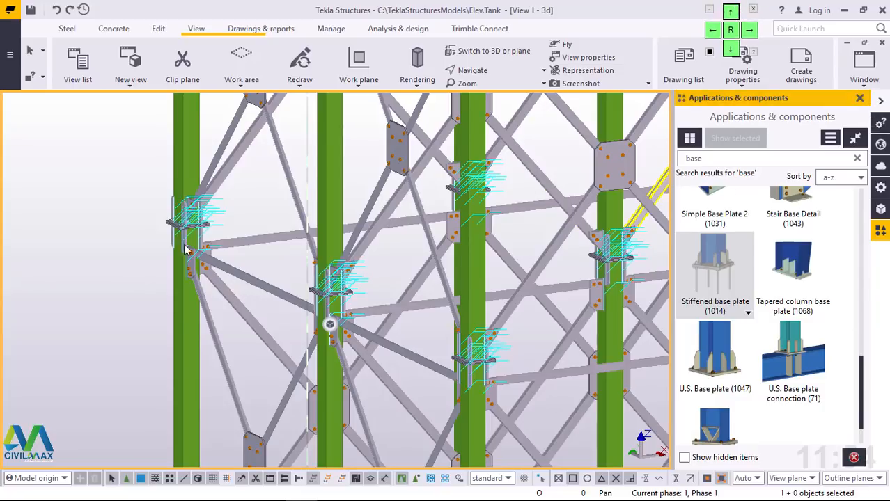
{"action": "scroll", "coordinate": [187, 250], "scroll_direction": "down", "scroll_amount": 6}
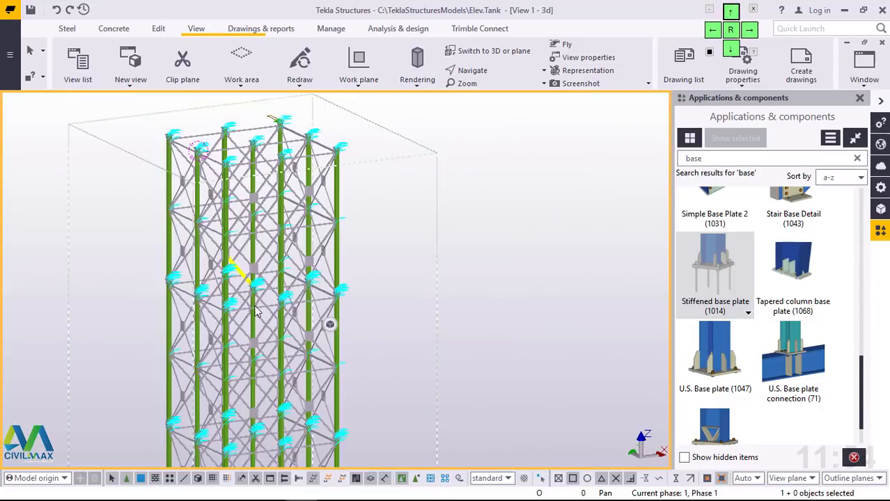
{"action": "scroll", "coordinate": [257, 311], "scroll_direction": "down", "scroll_amount": 5}
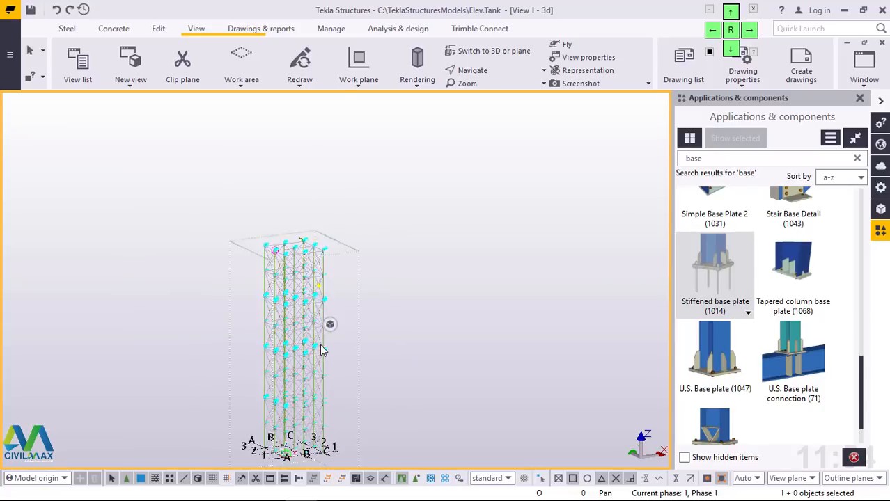
{"action": "scroll", "coordinate": [306, 408], "scroll_direction": "up", "scroll_amount": 6}
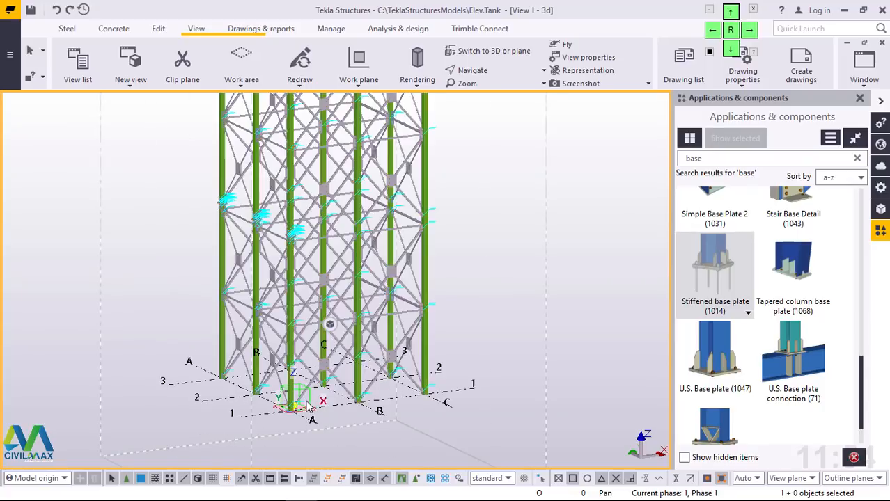
{"action": "scroll", "coordinate": [308, 407], "scroll_direction": "up", "scroll_amount": 6}
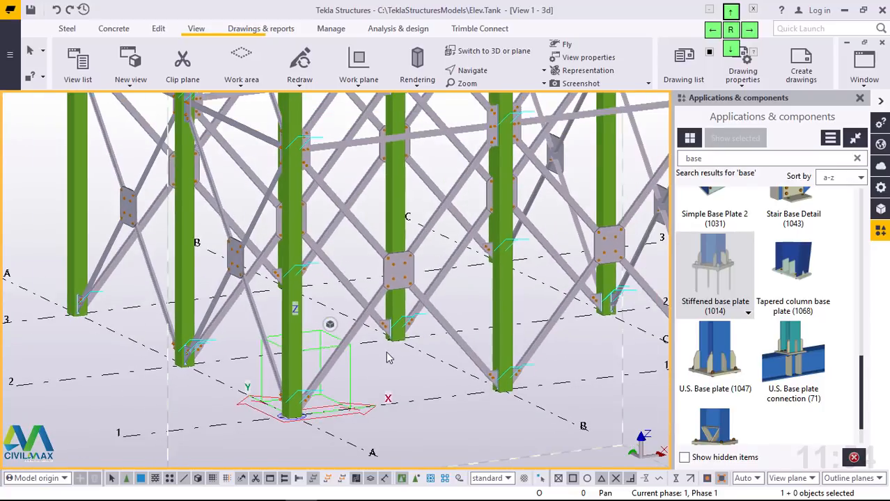
{"action": "scroll", "coordinate": [315, 401], "scroll_direction": "up", "scroll_amount": 3}
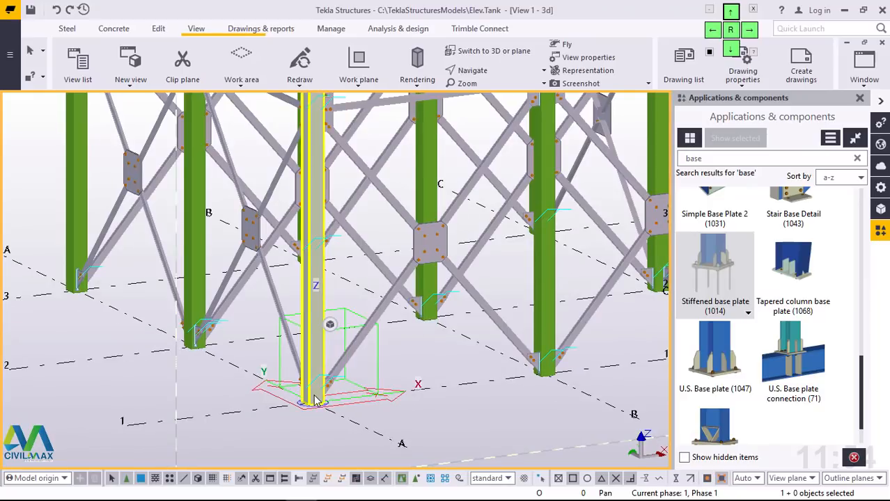
{"action": "scroll", "coordinate": [341, 399], "scroll_direction": "down", "scroll_amount": 3}
{"action": "scroll", "coordinate": [302, 404], "scroll_direction": "up", "scroll_amount": 5}
{"action": "scroll", "coordinate": [376, 402], "scroll_direction": "down", "scroll_amount": 3}
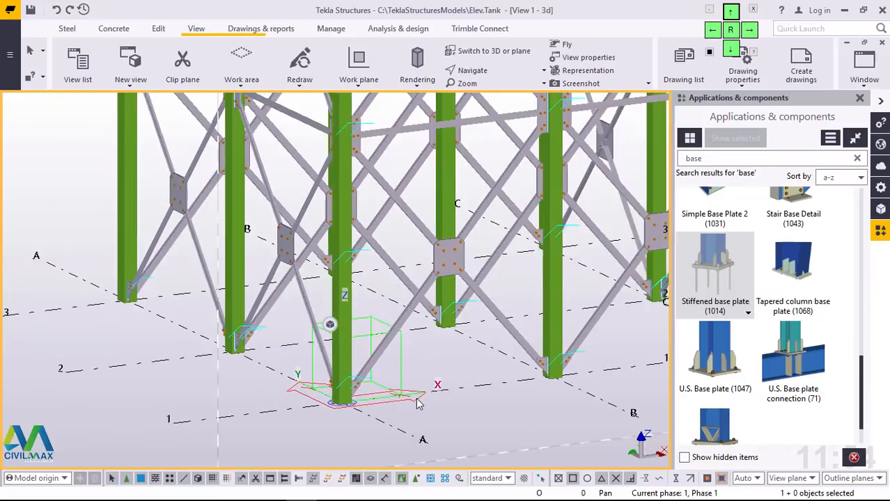
{"action": "scroll", "coordinate": [418, 404], "scroll_direction": "up", "scroll_amount": 4}
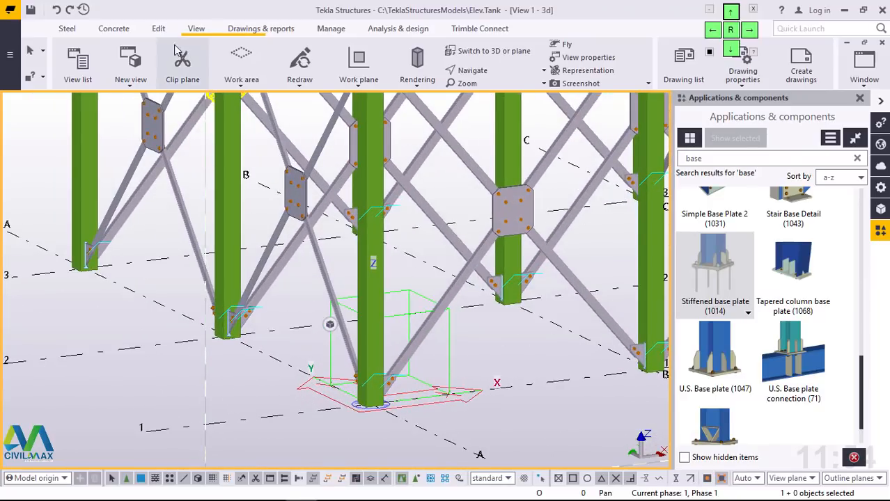
Step: Show the parts as transparent and place a concrete pad footing at the base centre of the column at grid A/1
{"action": "left_click", "coordinate": [115, 32]}
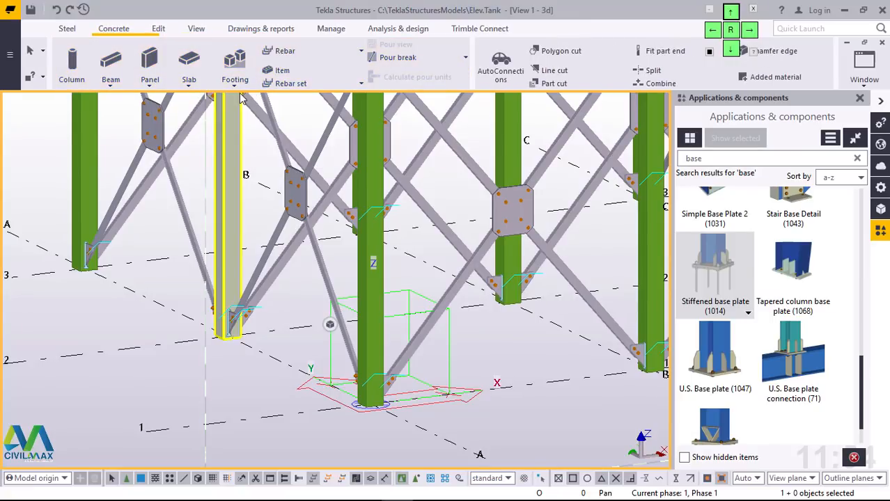
{"action": "left_click", "coordinate": [237, 86]}
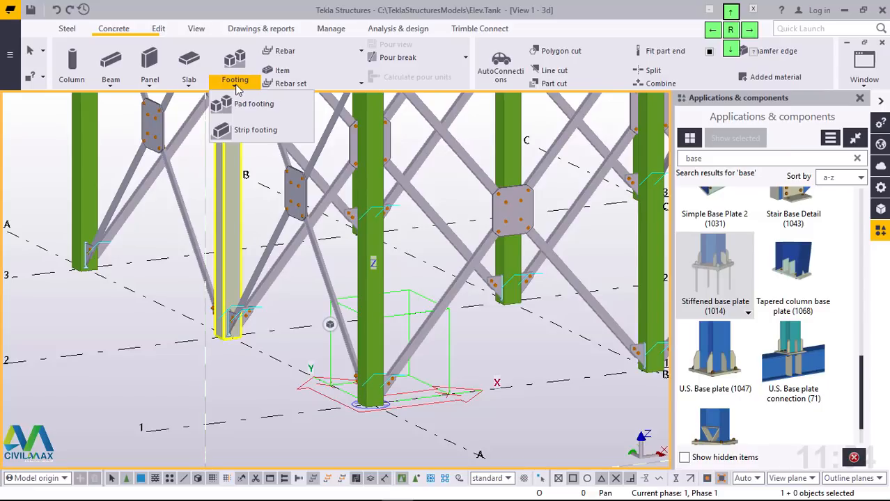
{"action": "left_click", "coordinate": [245, 104]}
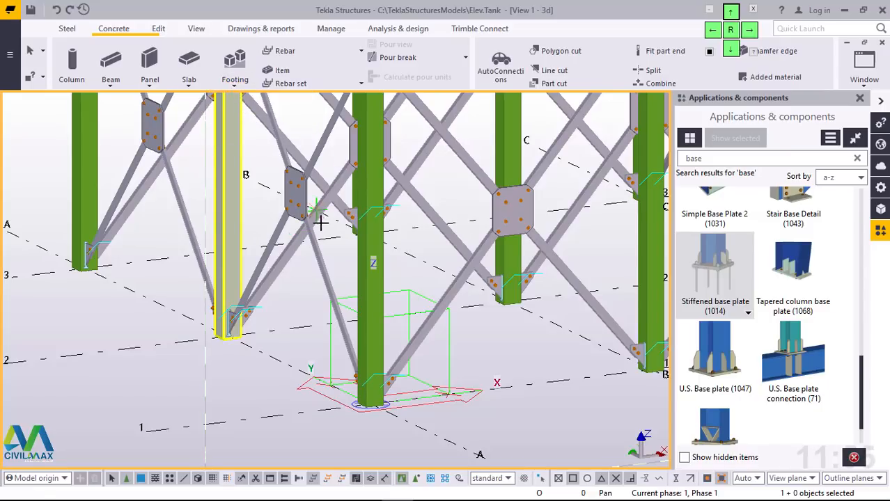
{"action": "scroll", "coordinate": [394, 417], "scroll_direction": "up", "scroll_amount": 5}
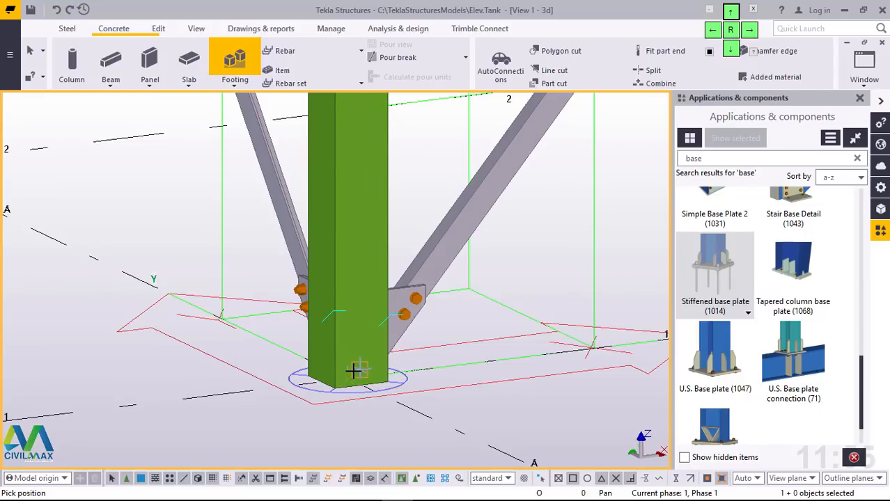
{"action": "key", "text": "ctrl+2"}
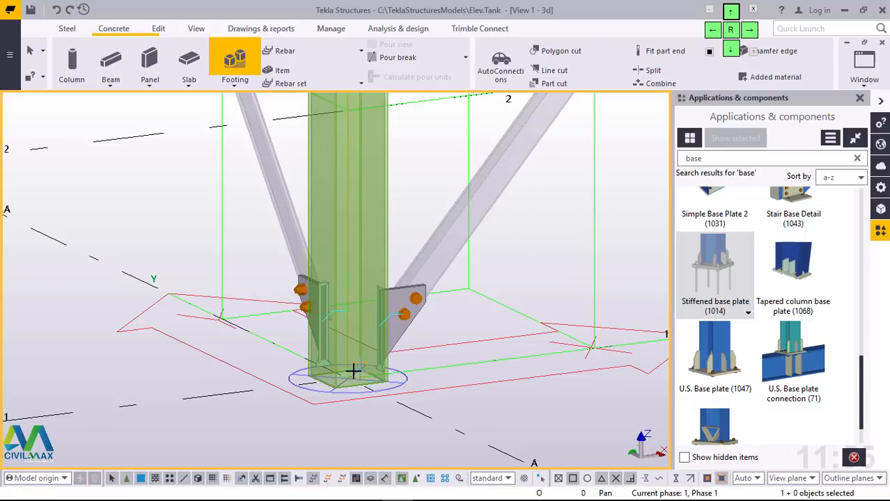
{"action": "scroll", "coordinate": [343, 385], "scroll_direction": "up", "scroll_amount": 4}
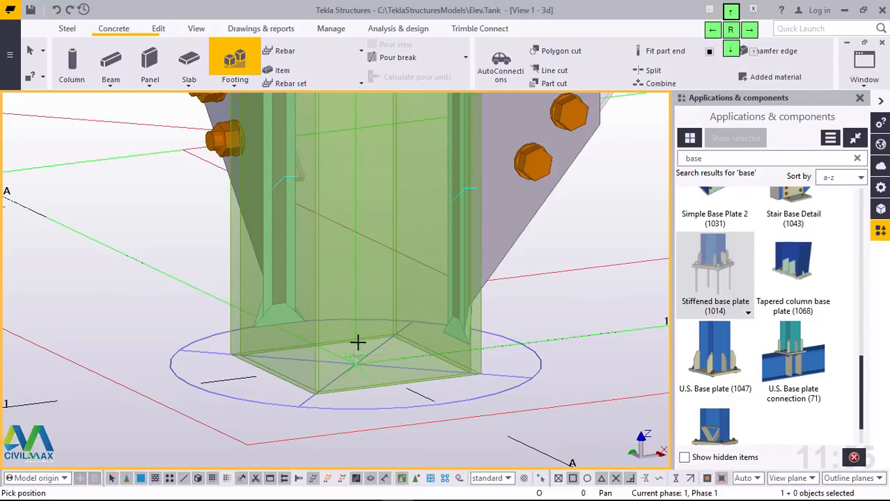
{"action": "scroll", "coordinate": [358, 343], "scroll_direction": "down", "scroll_amount": 5}
{"action": "scroll", "coordinate": [281, 351], "scroll_direction": "down", "scroll_amount": 2}
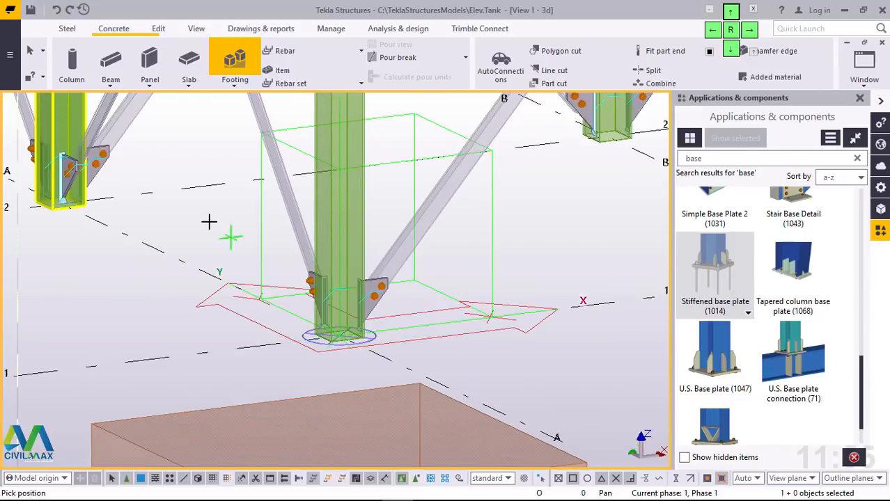
{"action": "right_click", "coordinate": [229, 233]}
{"action": "left_click", "coordinate": [240, 232]}
{"action": "scroll", "coordinate": [363, 342], "scroll_direction": "down", "scroll_amount": 3}
{"action": "scroll", "coordinate": [363, 341], "scroll_direction": "down", "scroll_amount": 2}
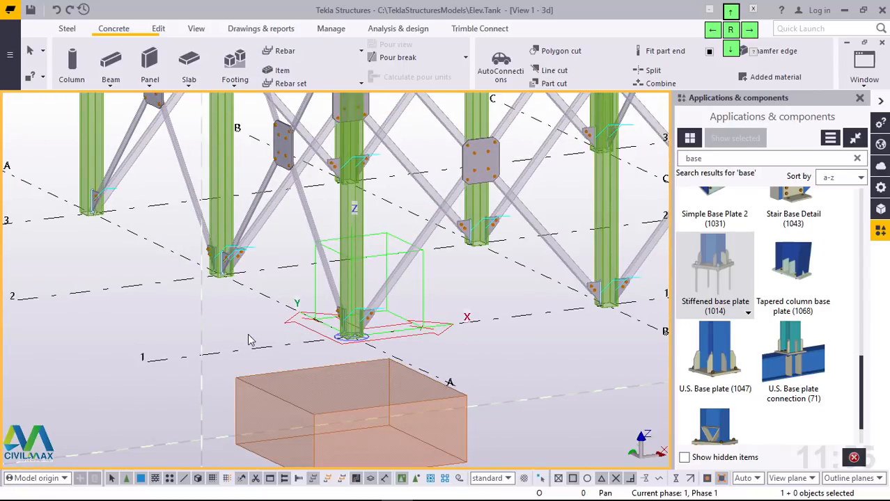
Step: Place a second pad footing at the base centre of the column at grid A/2, rotating the view around that column's base
{"action": "left_click", "coordinate": [235, 82]}
{"action": "left_click", "coordinate": [252, 104]}
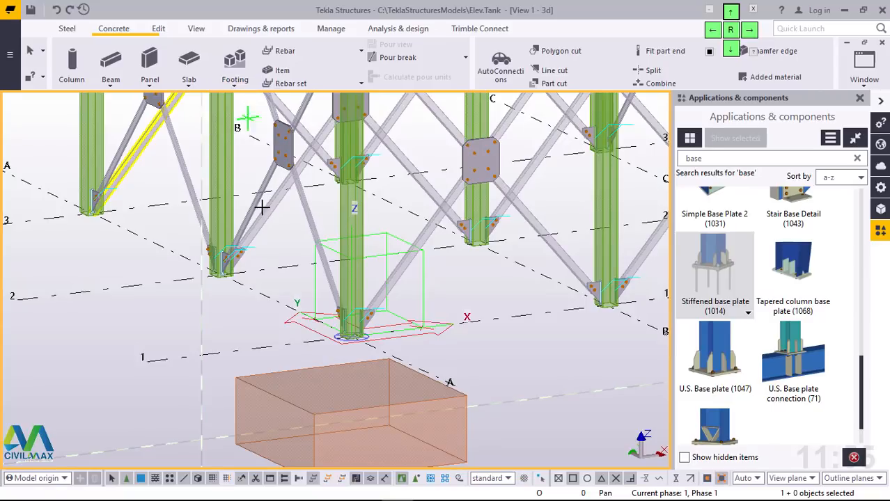
{"action": "scroll", "coordinate": [200, 304], "scroll_direction": "up", "scroll_amount": 8}
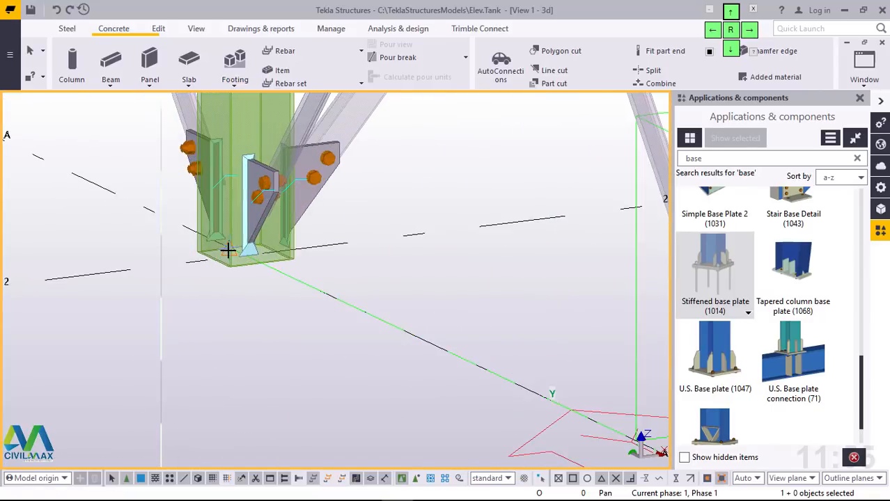
{"action": "scroll", "coordinate": [248, 255], "scroll_direction": "up", "scroll_amount": 5}
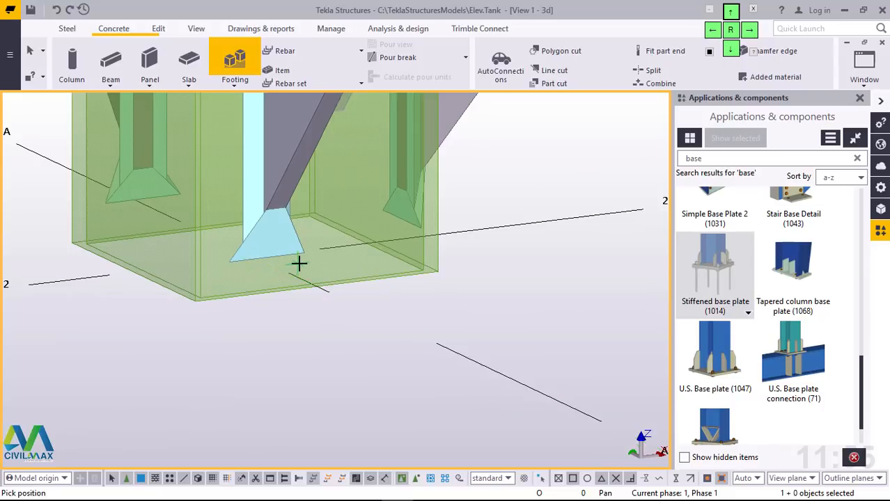
{"action": "scroll", "coordinate": [325, 277], "scroll_direction": "up", "scroll_amount": 3}
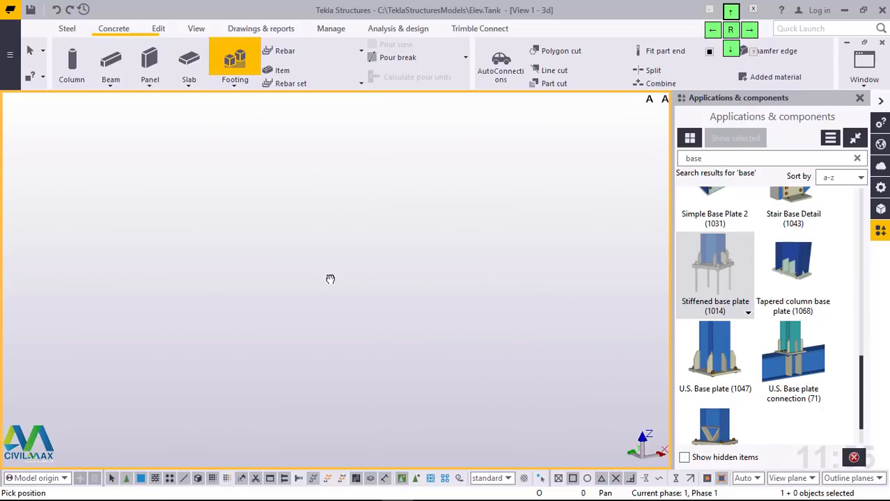
{"action": "scroll", "coordinate": [308, 352], "scroll_direction": "down", "scroll_amount": 4}
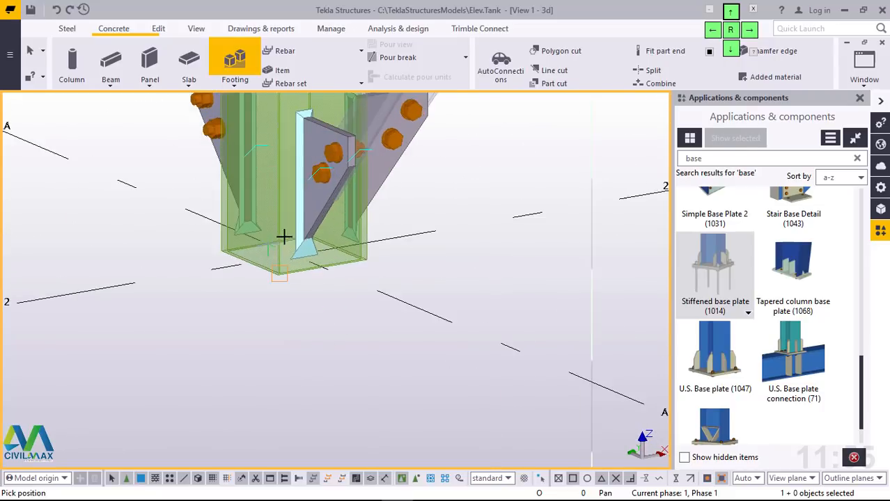
{"action": "scroll", "coordinate": [286, 261], "scroll_direction": "up", "scroll_amount": 1}
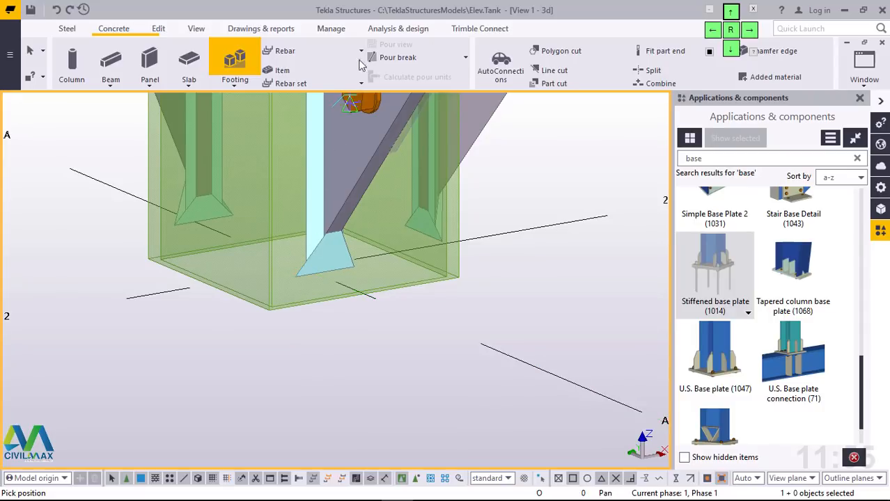
{"action": "left_click", "coordinate": [195, 28]}
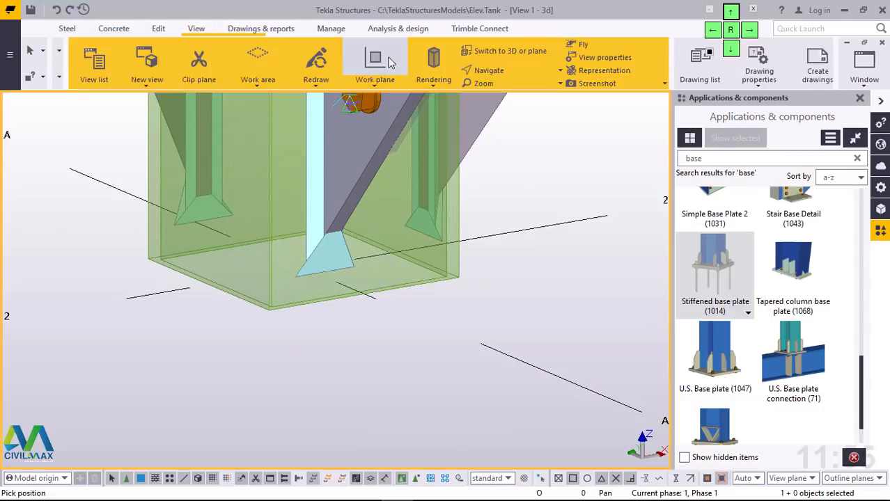
{"action": "left_click", "coordinate": [488, 70]}
{"action": "left_click", "coordinate": [476, 123]}
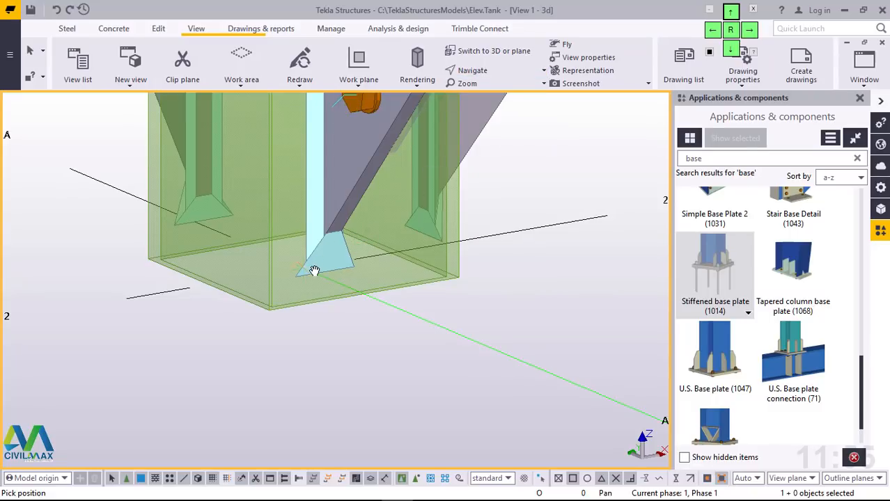
{"action": "mouse_move", "coordinate": [315, 269]}
{"action": "middle_mouse_down", "text": "ctrl"}
{"action": "mouse_move", "coordinate": [356, 268]}
{"action": "mouse_move", "coordinate": [374, 285]}
{"action": "middle_mouse_up", "text": "ctrl"}
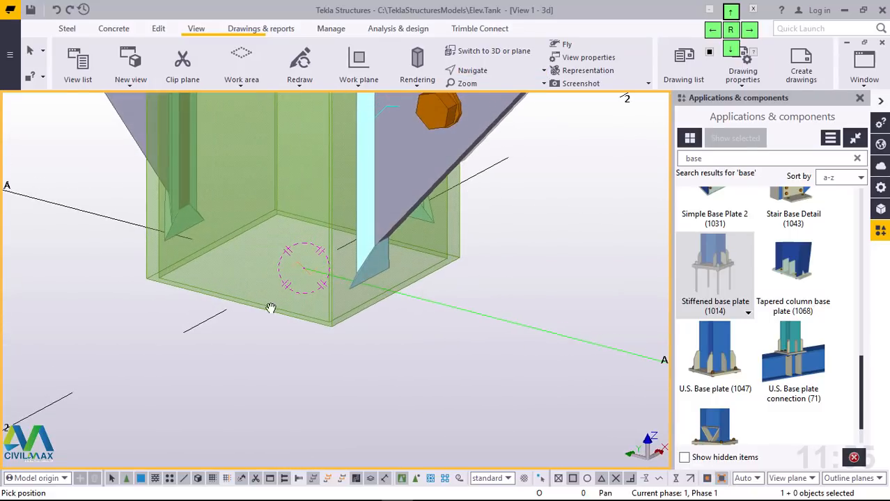
{"action": "right_click", "coordinate": [268, 307]}
{"action": "left_click", "coordinate": [303, 101]}
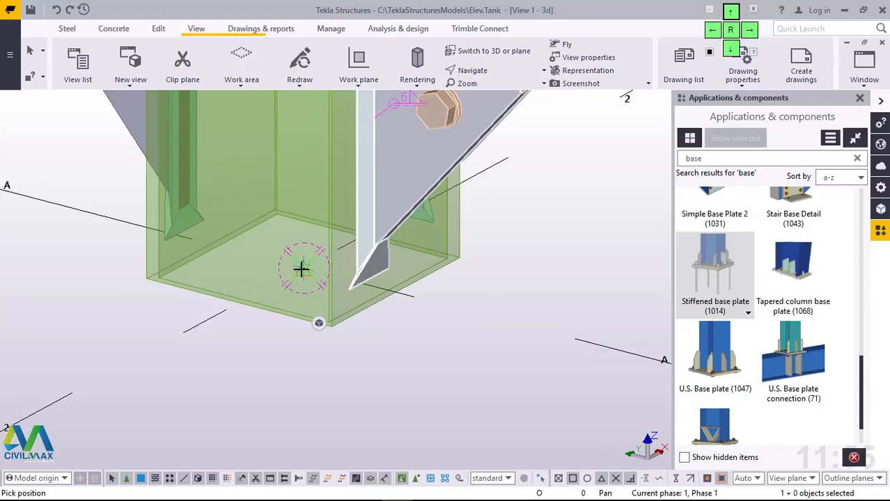
{"action": "left_click", "coordinate": [301, 270]}
{"action": "scroll", "coordinate": [465, 292], "scroll_direction": "down", "scroll_amount": 6}
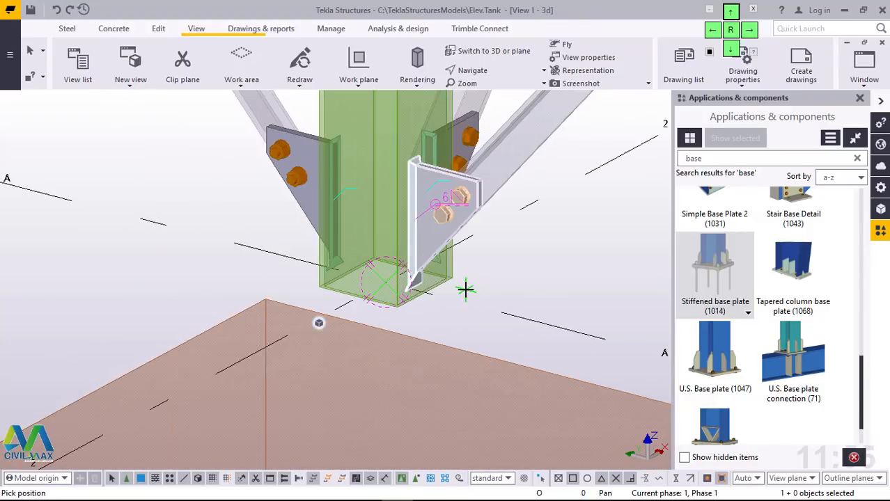
Step: Place a third pad footing at the base centre of the column at grid A/3 and end the footing command
{"action": "scroll", "coordinate": [264, 216], "scroll_direction": "up", "scroll_amount": 8}
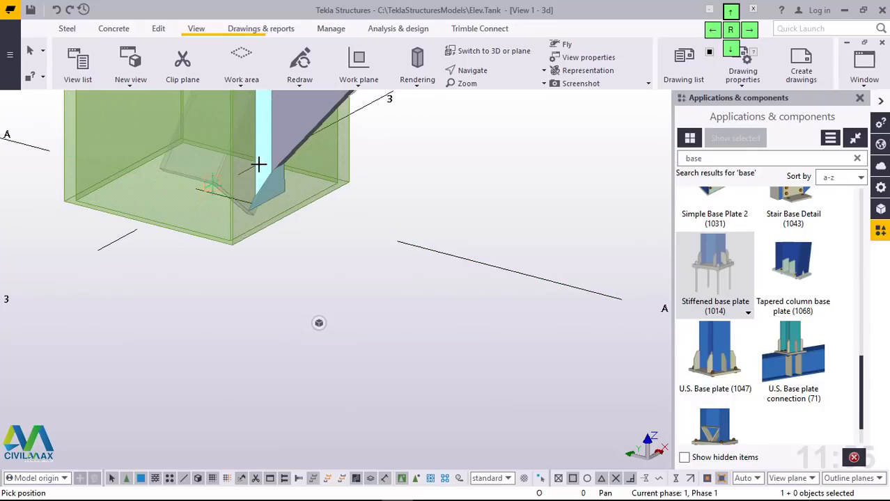
{"action": "left_click", "coordinate": [480, 72]}
{"action": "left_click", "coordinate": [486, 90]}
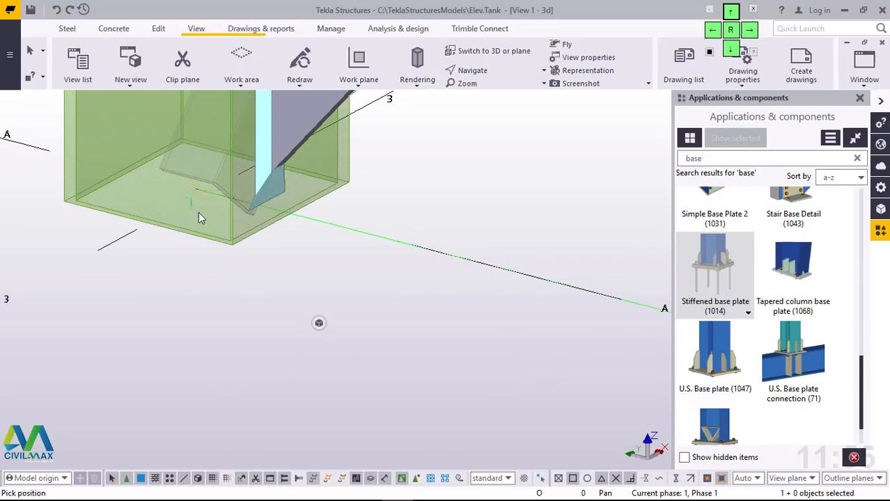
{"action": "left_click_drag", "start_coordinate": [204, 206], "coordinate": [237, 255]}
{"action": "scroll", "coordinate": [237, 314], "scroll_direction": "up", "scroll_amount": 2}
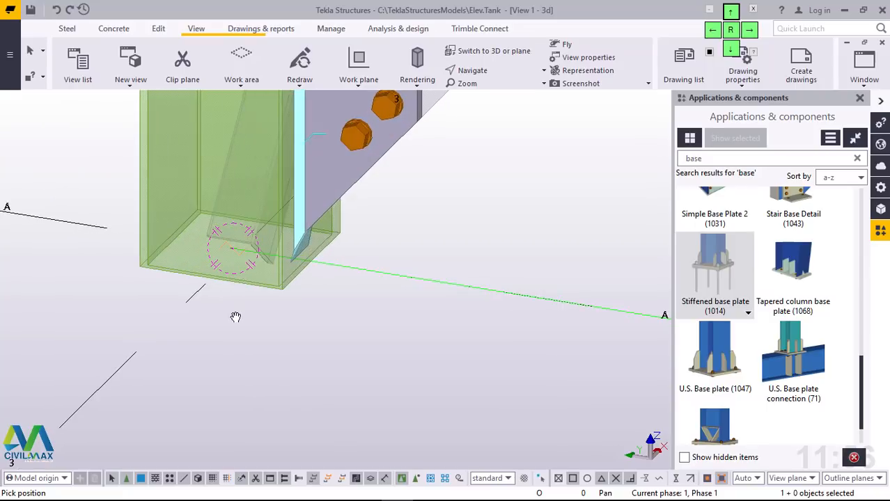
{"action": "right_click", "coordinate": [236, 314]}
{"action": "left_click", "coordinate": [262, 112]}
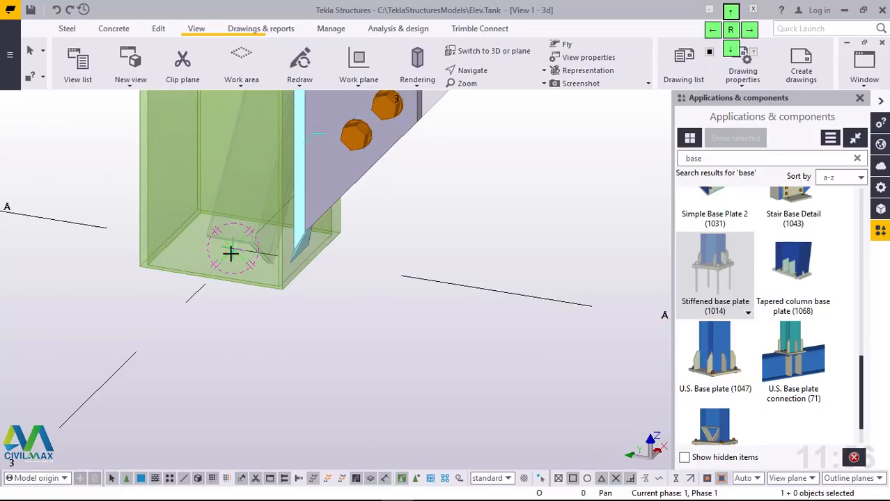
{"action": "scroll", "coordinate": [227, 247], "scroll_direction": "up", "scroll_amount": 2}
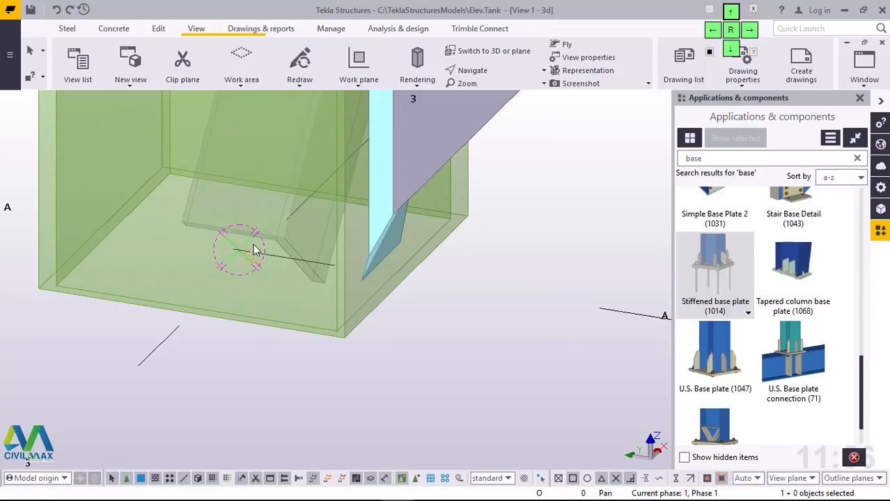
{"action": "right_click", "coordinate": [252, 242]}
{"action": "left_click", "coordinate": [267, 252]}
{"action": "scroll", "coordinate": [254, 286], "scroll_direction": "down", "scroll_amount": 2}
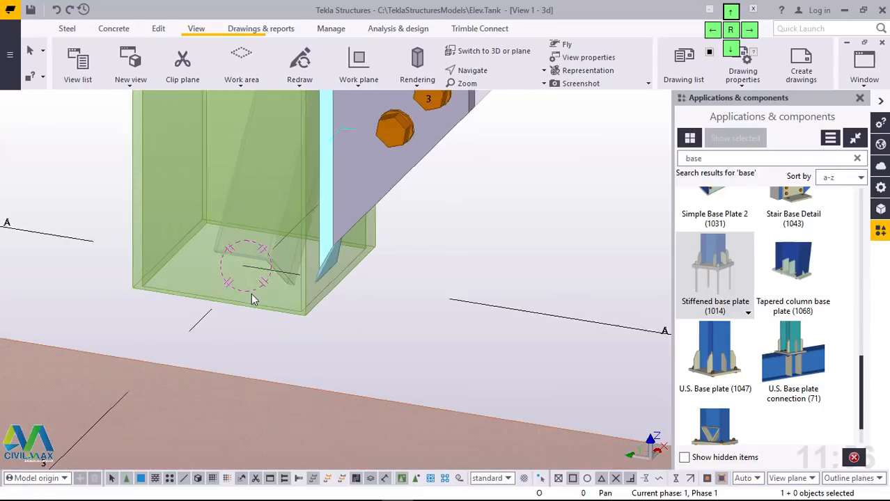
Step: Examine the pad footings along grid line A from the other side of the frame
{"action": "scroll", "coordinate": [253, 300], "scroll_direction": "down", "scroll_amount": 2}
{"action": "middle_click_drag", "start_coordinate": [311, 250], "coordinate": [611, 228], "text": "ctrl"}
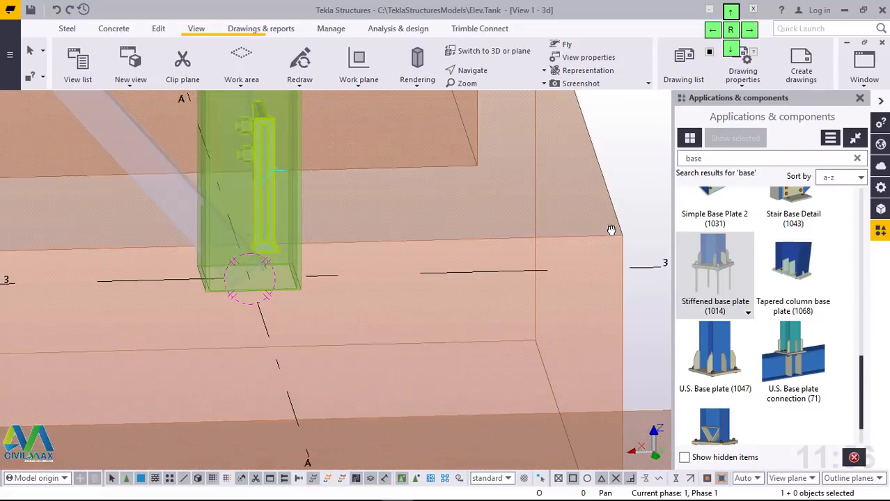
{"action": "scroll", "coordinate": [369, 247], "scroll_direction": "down", "scroll_amount": 4}
{"action": "scroll", "coordinate": [320, 237], "scroll_direction": "down", "scroll_amount": 4}
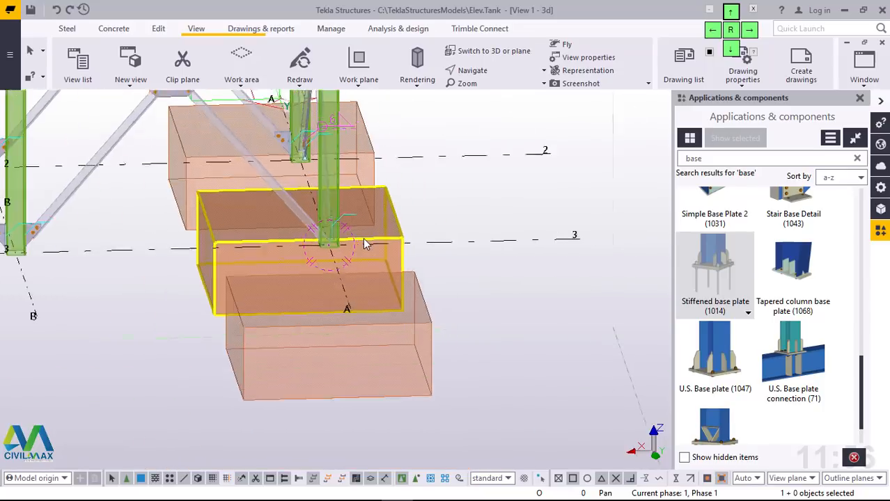
Step: Show the parts solid, join the unconnected diagonal brace to the column base at grid A/3 with Bolted gusset (11), and redraw the view
{"action": "middle_click_drag", "start_coordinate": [337, 238], "coordinate": [369, 251], "text": "ctrl"}
{"action": "scroll", "coordinate": [320, 211], "scroll_direction": "up", "scroll_amount": 6}
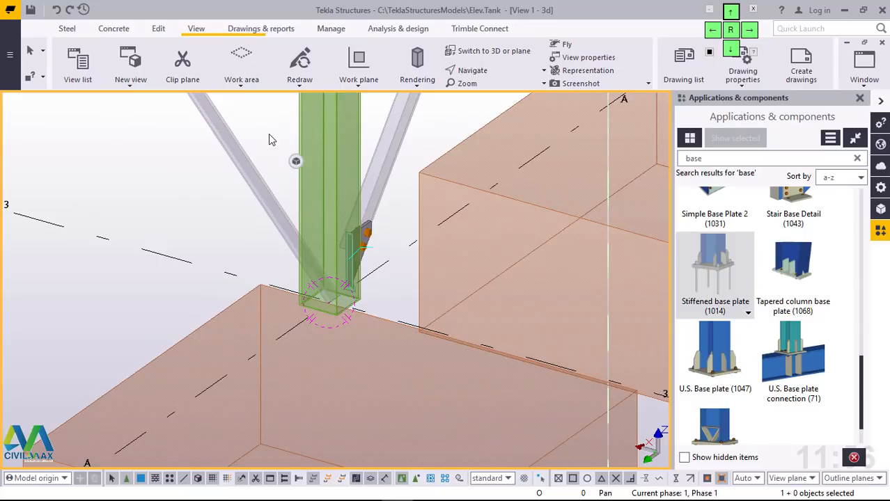
{"action": "key", "text": "ctrl+4"}
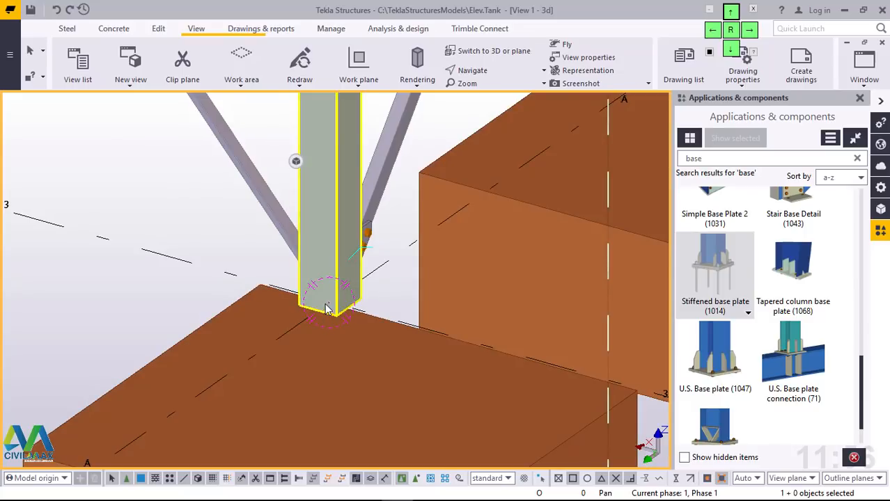
{"action": "middle_click_drag", "start_coordinate": [327, 306], "coordinate": [657, 260], "text": "ctrl"}
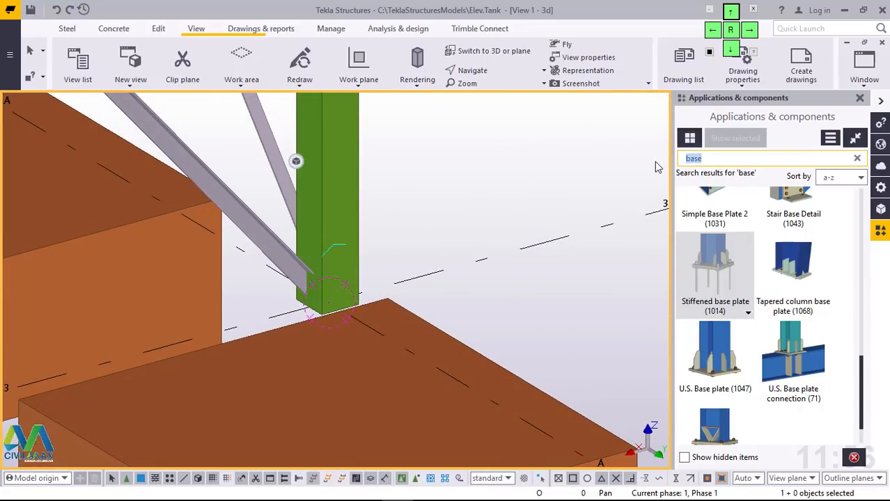
{"action": "type", "text": "11"}
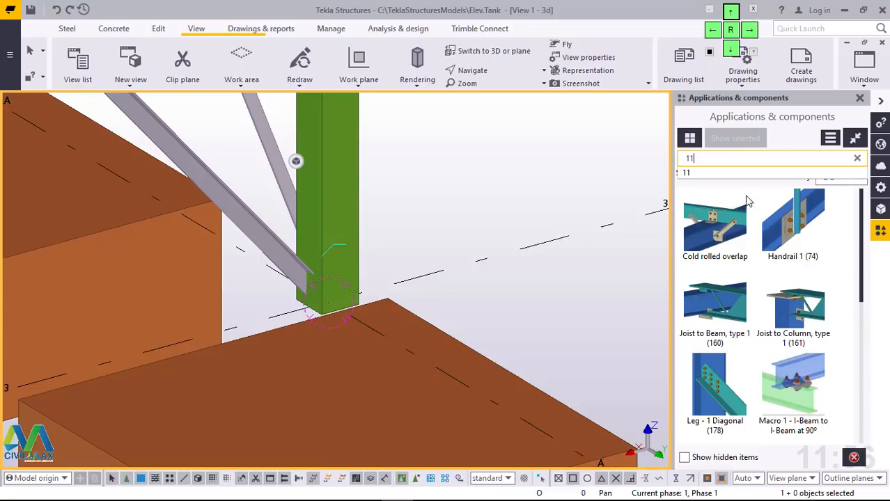
{"action": "left_click", "coordinate": [733, 229]}
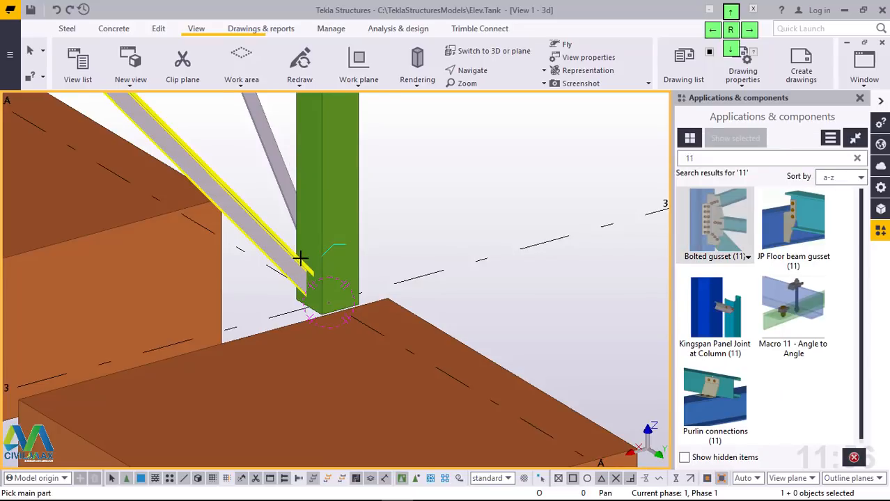
{"action": "scroll", "coordinate": [308, 248], "scroll_direction": "up", "scroll_amount": 3}
{"action": "left_click", "coordinate": [274, 264]}
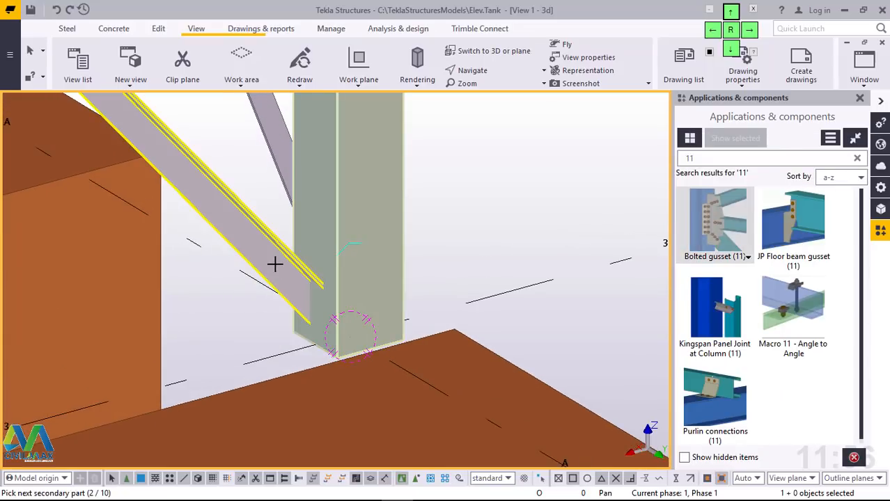
{"action": "middle_click", "coordinate": [274, 264]}
{"action": "right_click", "coordinate": [516, 186]}
{"action": "left_click", "coordinate": [522, 194]}
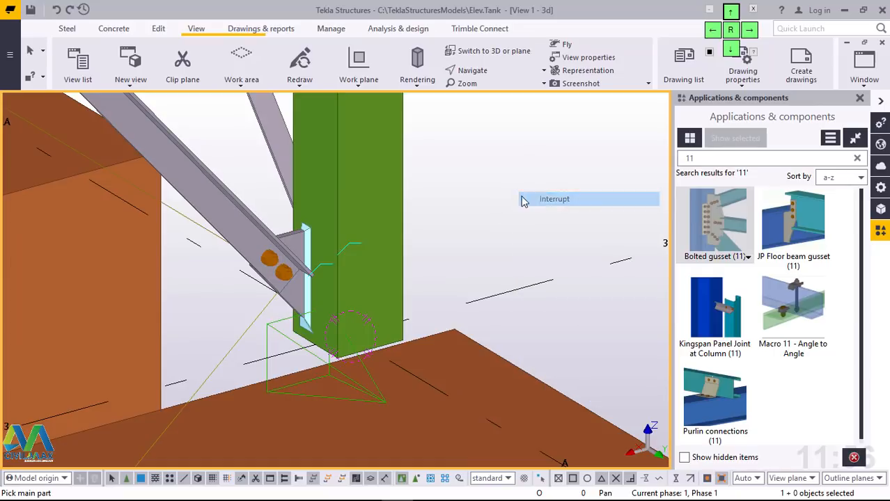
{"action": "right_click", "coordinate": [471, 179]}
{"action": "left_click", "coordinate": [535, 251]}
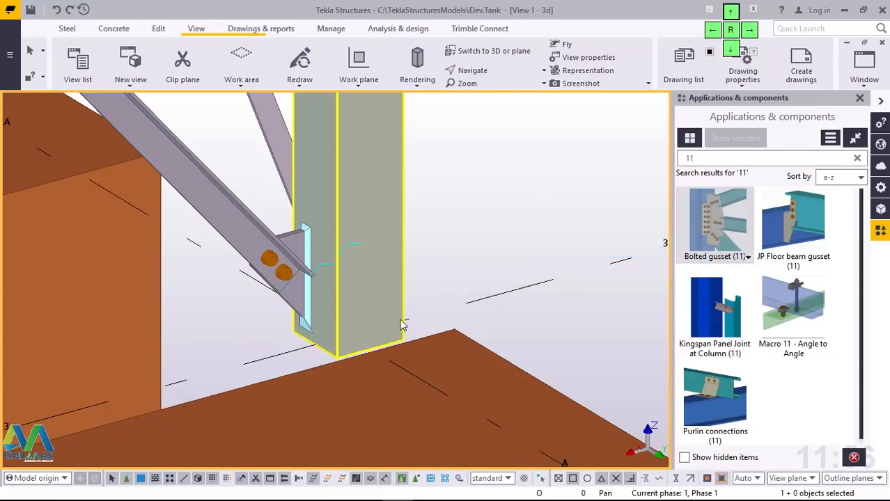
Step: Examine the column bases, brace gussets and pad footings along grid line A from several angles
{"action": "middle_click_drag", "start_coordinate": [370, 328], "coordinate": [60, 298], "text": "ctrl"}
{"action": "scroll", "coordinate": [401, 395], "scroll_direction": "down", "scroll_amount": 5}
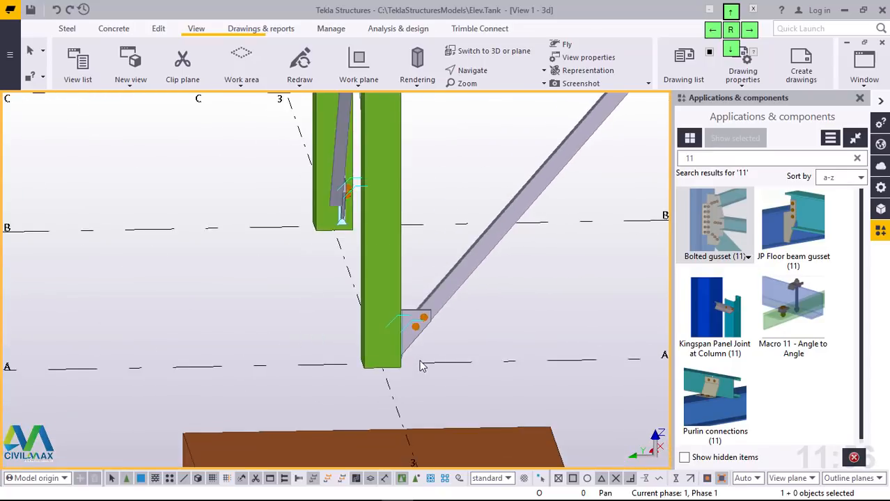
{"action": "middle_click_drag", "start_coordinate": [432, 333], "coordinate": [467, 326], "text": "ctrl"}
{"action": "scroll", "coordinate": [312, 319], "scroll_direction": "down", "scroll_amount": 6}
{"action": "scroll", "coordinate": [471, 295], "scroll_direction": "up", "scroll_amount": 4}
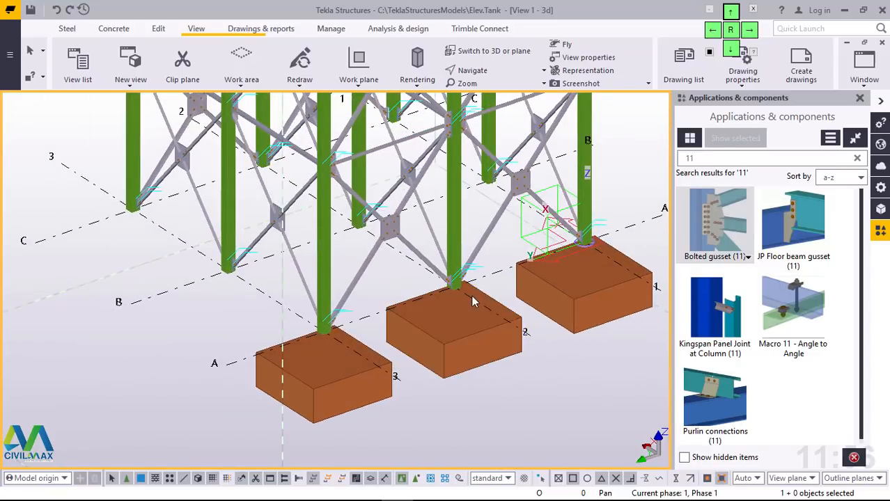
{"action": "scroll", "coordinate": [252, 342], "scroll_direction": "up", "scroll_amount": 5}
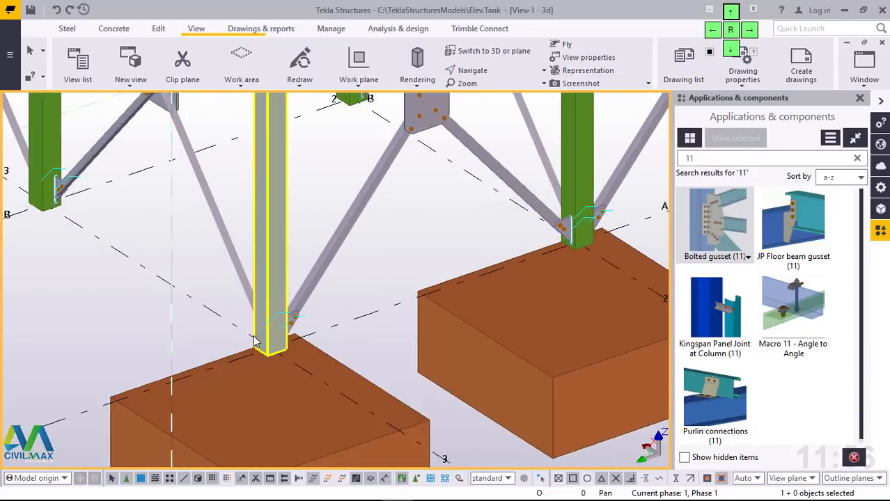
{"action": "scroll", "coordinate": [255, 335], "scroll_direction": "down", "scroll_amount": 4}
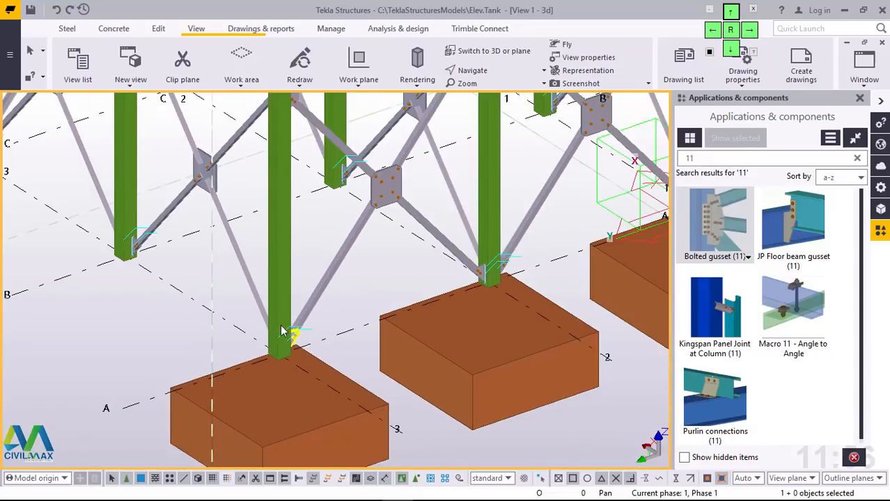
{"action": "scroll", "coordinate": [283, 333], "scroll_direction": "up", "scroll_amount": 3}
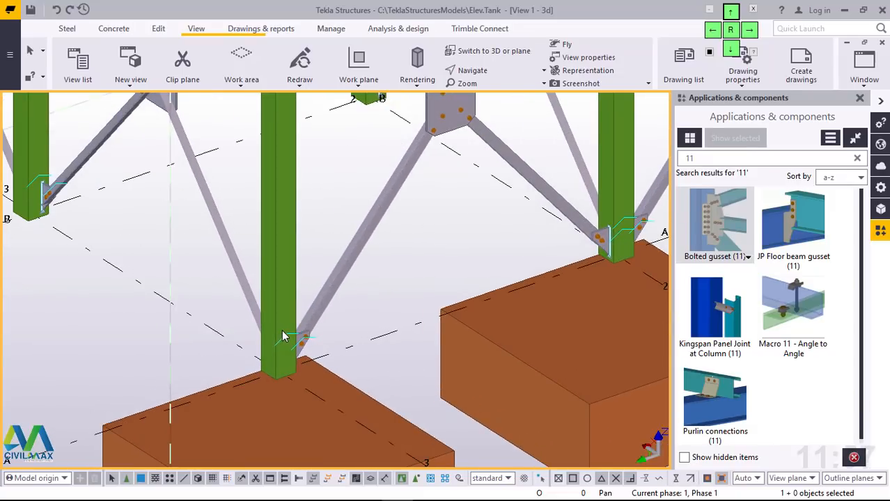
Step: Place a concrete column at the base centre of the steel column at grid A/3 using transparent rendering, and show the parts solid again
{"action": "left_click", "coordinate": [283, 367]}
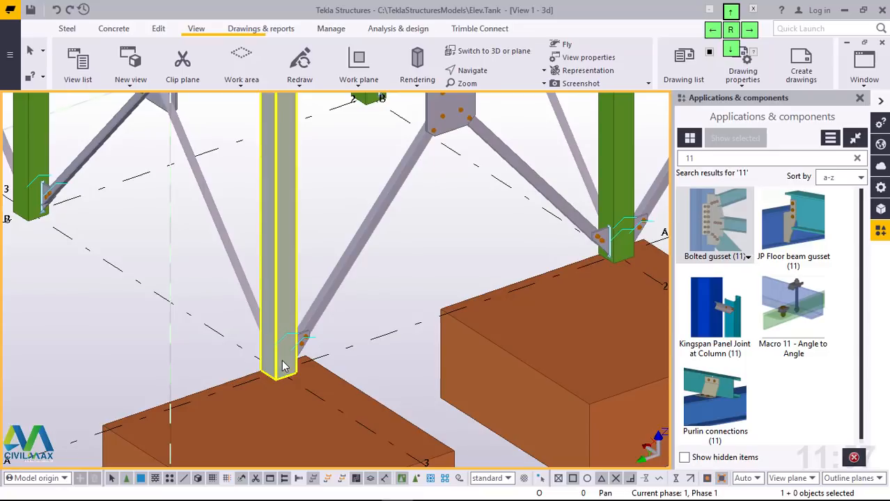
{"action": "left_click", "coordinate": [114, 28]}
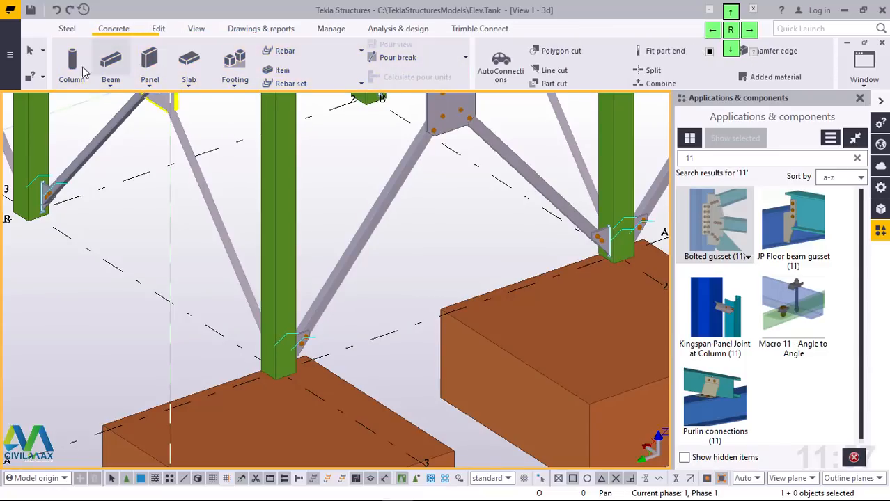
{"action": "left_click", "coordinate": [83, 65]}
{"action": "scroll", "coordinate": [275, 366], "scroll_direction": "up", "scroll_amount": 3}
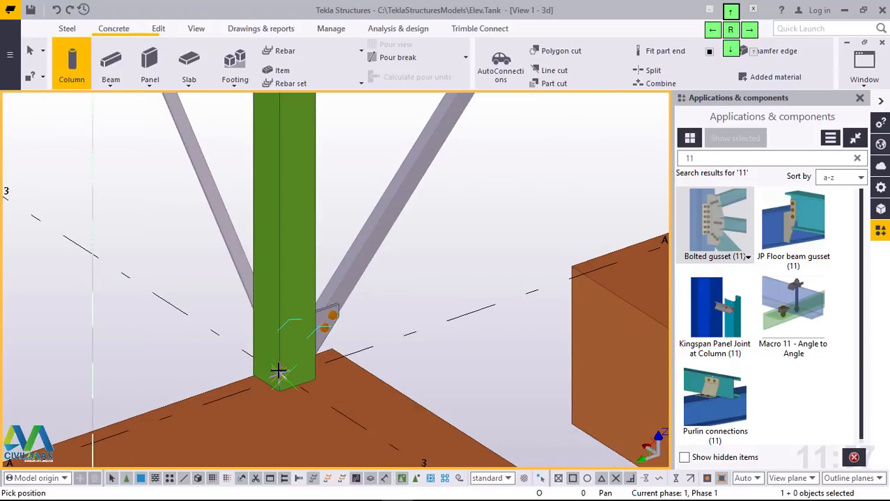
{"action": "key", "text": "ctrl+2"}
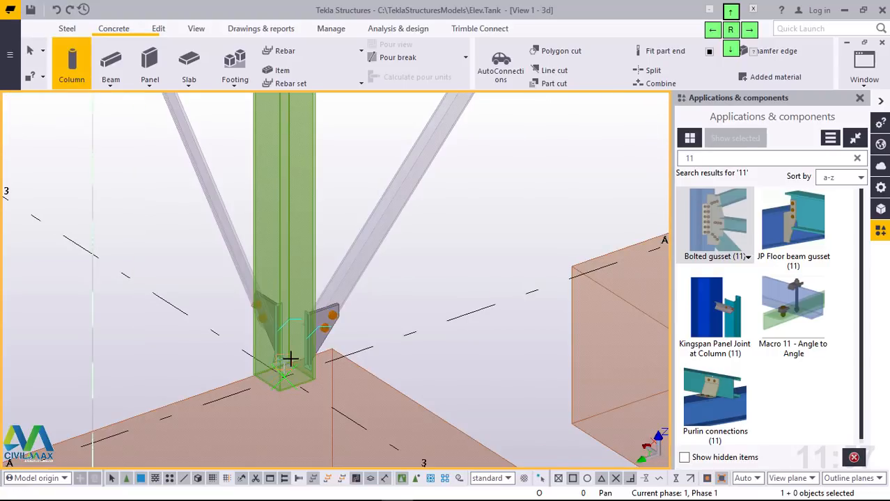
{"action": "scroll", "coordinate": [282, 376], "scroll_direction": "up", "scroll_amount": 5}
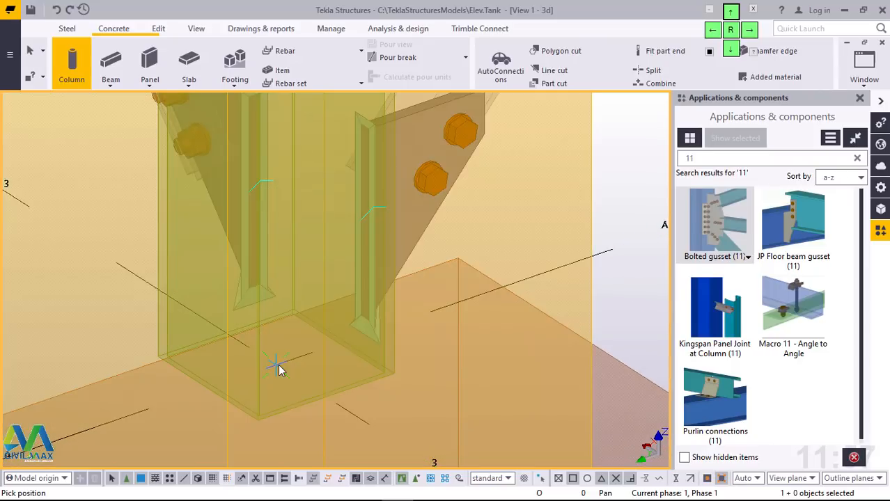
{"action": "right_click", "coordinate": [279, 355]}
{"action": "left_click", "coordinate": [324, 150]}
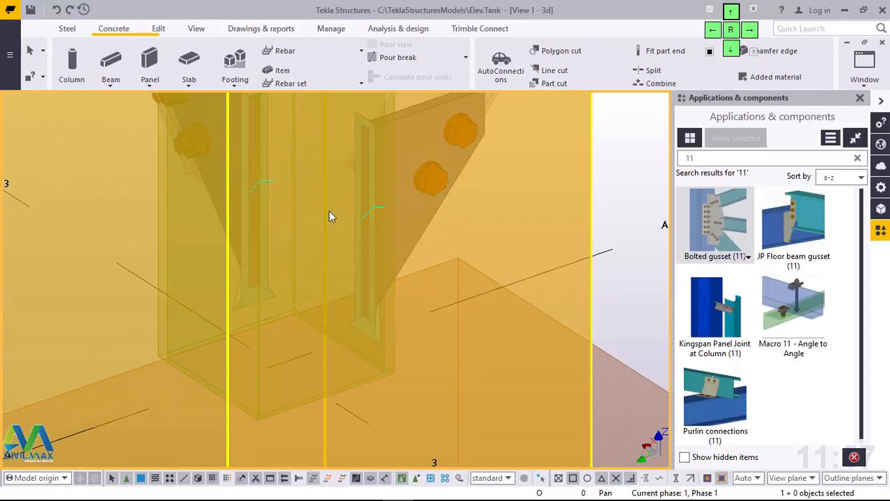
{"action": "key", "text": "ctrl+4"}
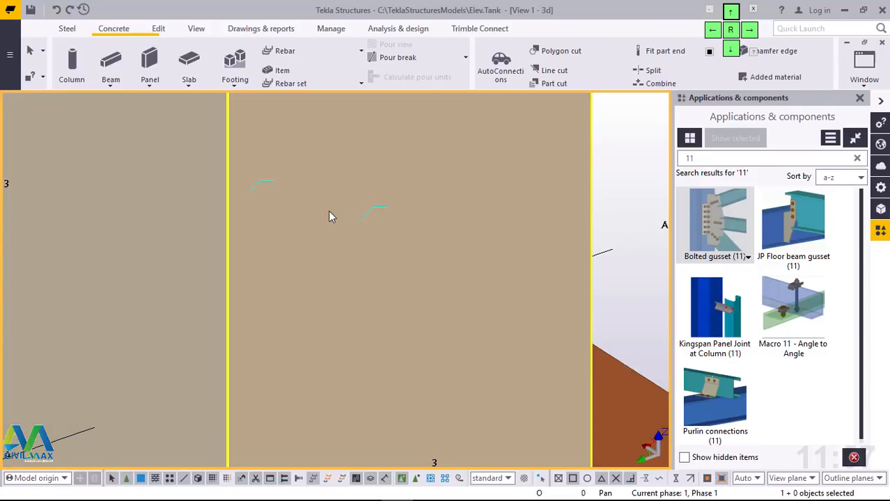
{"action": "scroll", "coordinate": [313, 311], "scroll_direction": "down", "scroll_amount": 1}
{"action": "scroll", "coordinate": [314, 312], "scroll_direction": "down", "scroll_amount": 5}
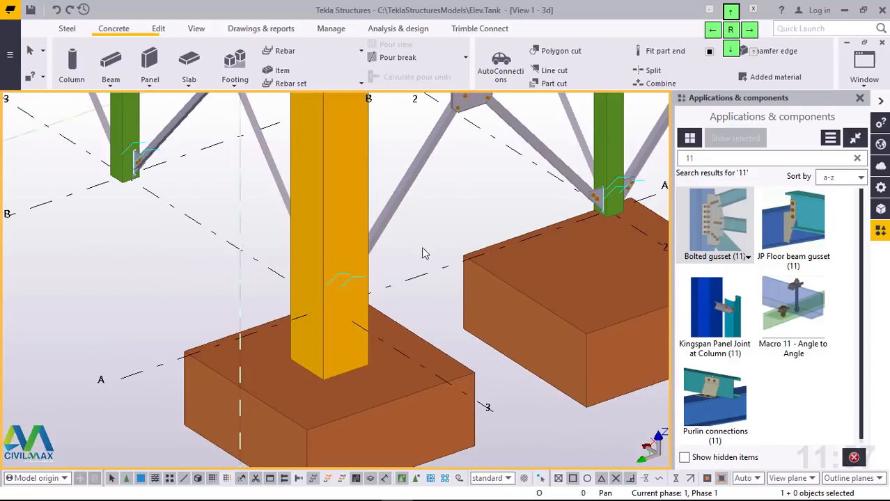
Step: Set the top level of the concrete column at grid A/3 to 0 mm and apply the modification
{"action": "double_click", "coordinate": [370, 170]}
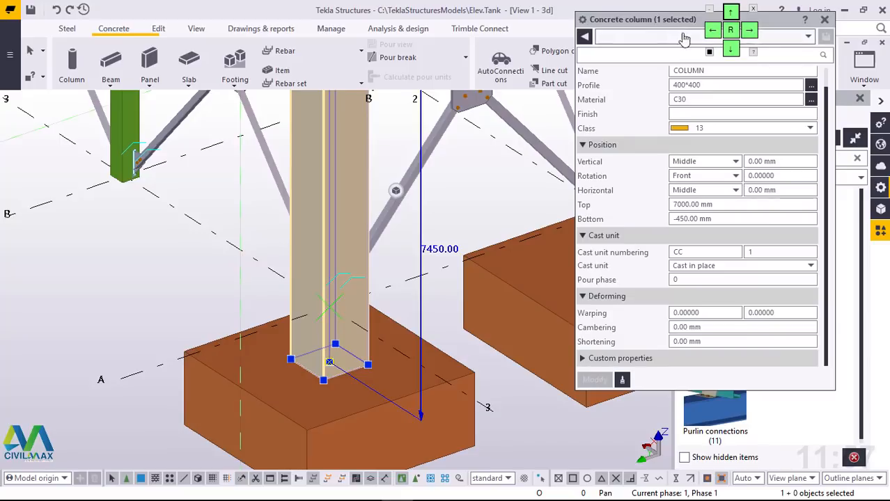
{"action": "left_click_drag", "start_coordinate": [741, 14], "coordinate": [709, 53]}
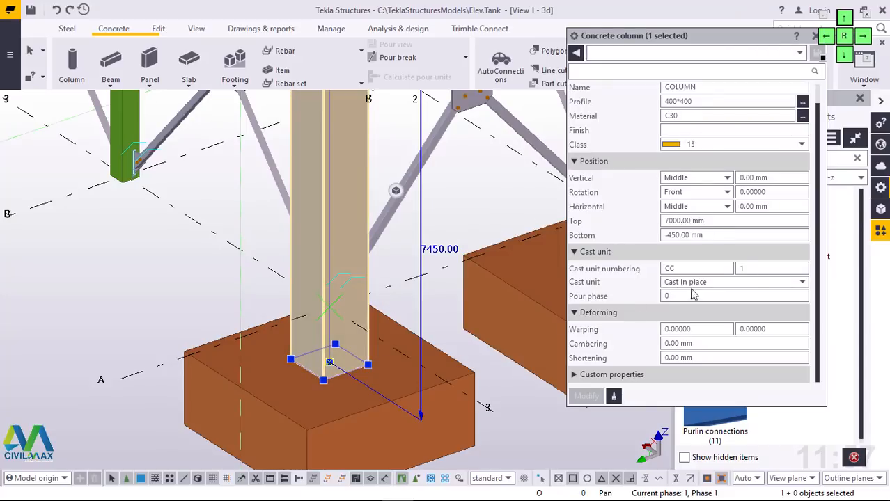
{"action": "left_click_drag", "start_coordinate": [707, 221], "coordinate": [662, 226]}
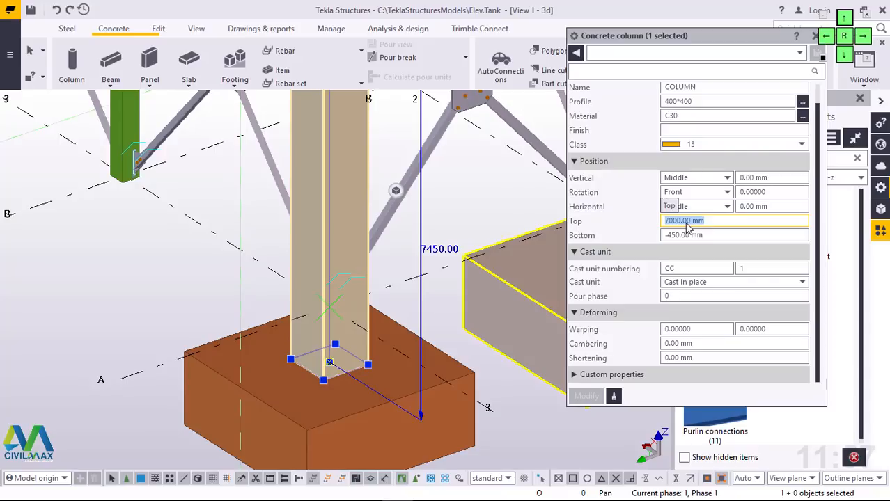
{"action": "type", "text": "0"}
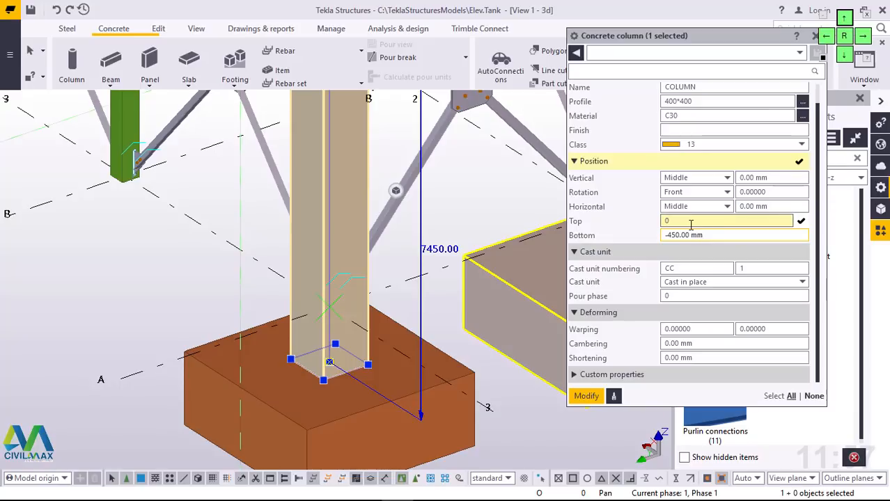
{"action": "left_click", "coordinate": [691, 222]}
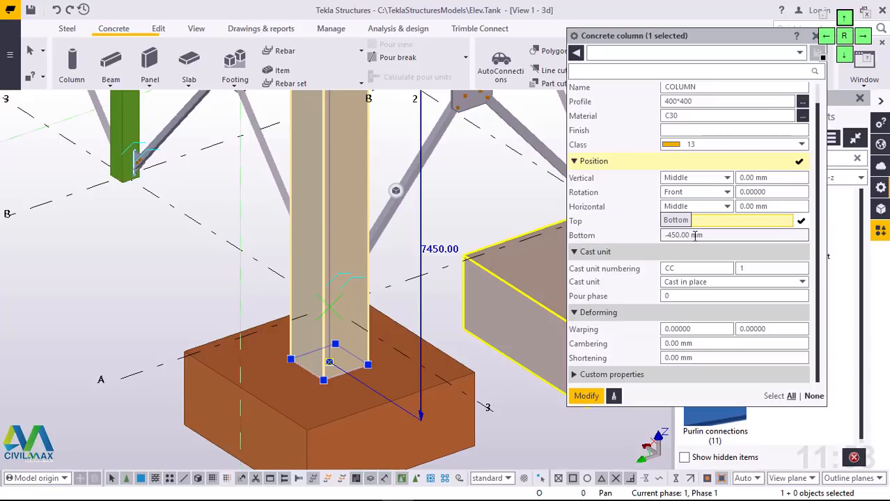
{"action": "left_click", "coordinate": [694, 235]}
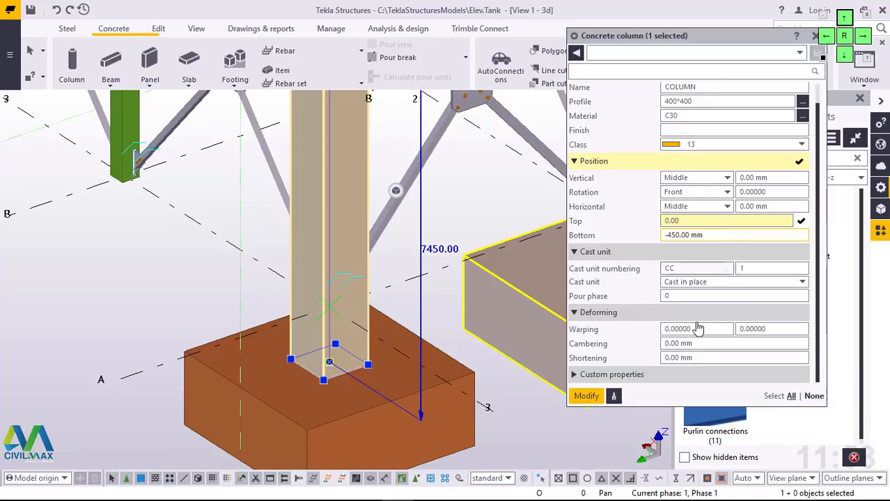
{"action": "left_click", "coordinate": [589, 397]}
{"action": "scroll", "coordinate": [349, 326], "scroll_direction": "up", "scroll_amount": 5}
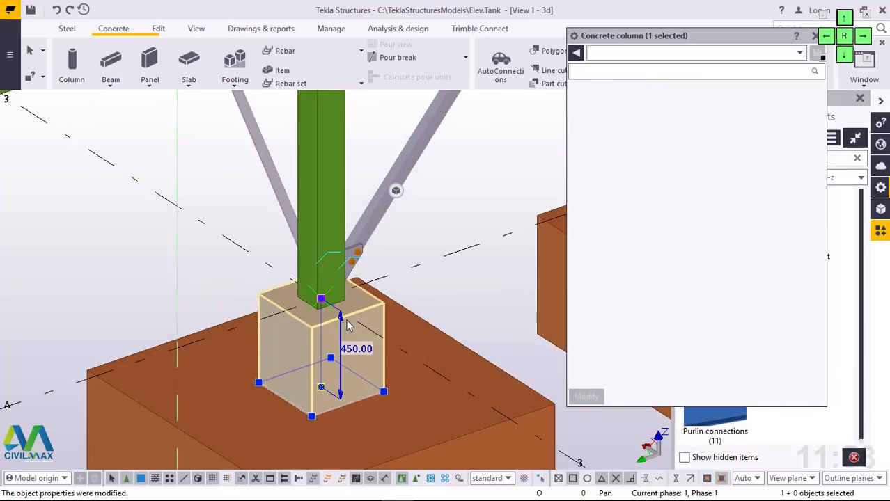
{"action": "scroll", "coordinate": [349, 326], "scroll_direction": "up", "scroll_amount": 1}
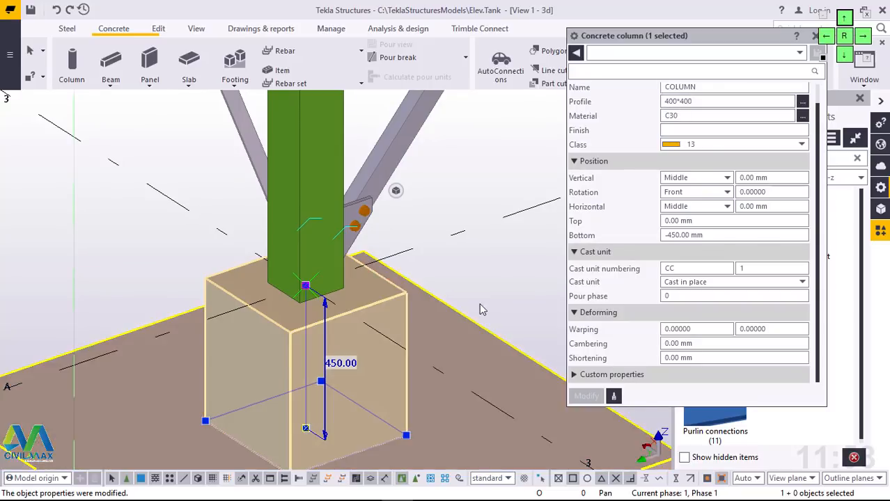
Step: Change the concrete pedestal's class to 1, apply it and close the properties
{"action": "left_click", "coordinate": [702, 145]}
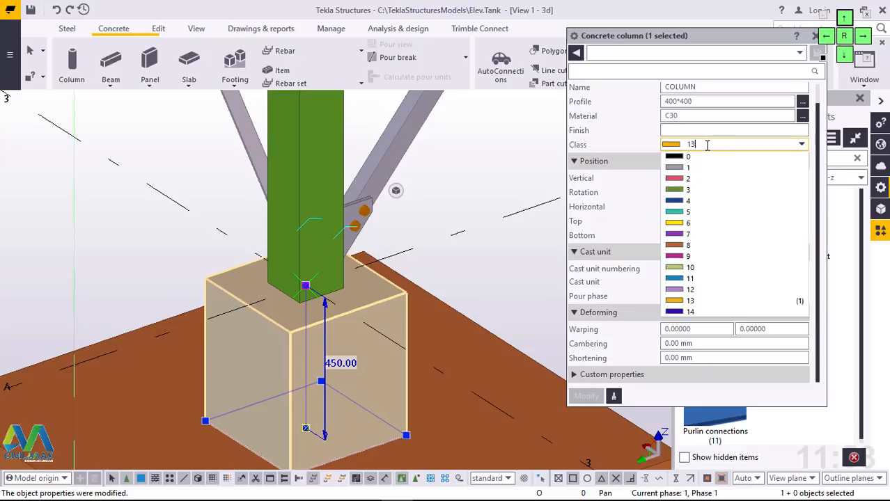
{"action": "left_click", "coordinate": [705, 145]}
{"action": "left_click", "coordinate": [705, 145]}
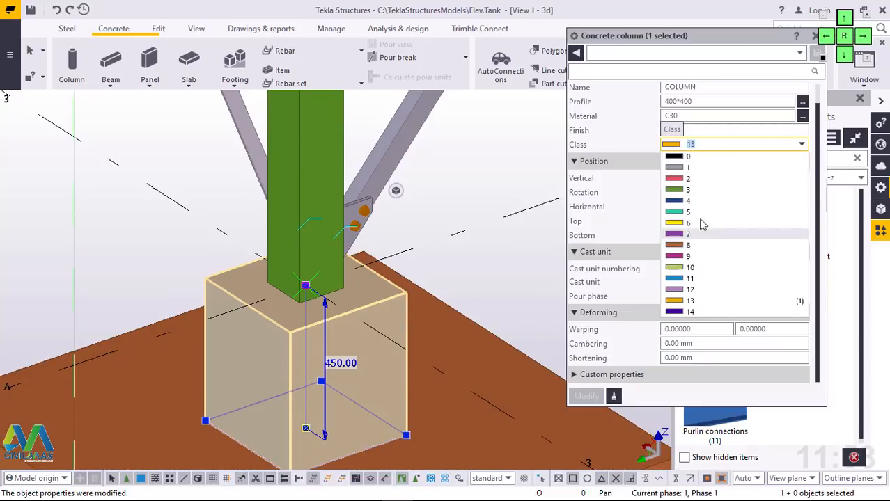
{"action": "left_click", "coordinate": [702, 169]}
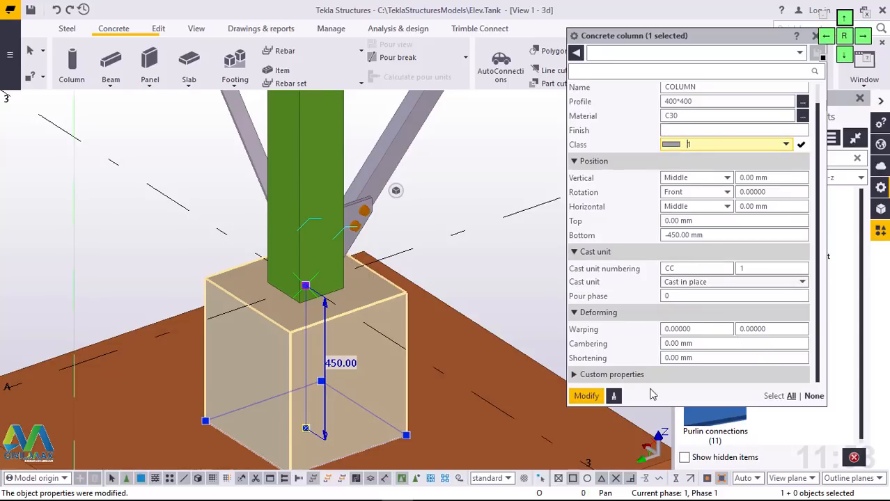
{"action": "left_click", "coordinate": [587, 394]}
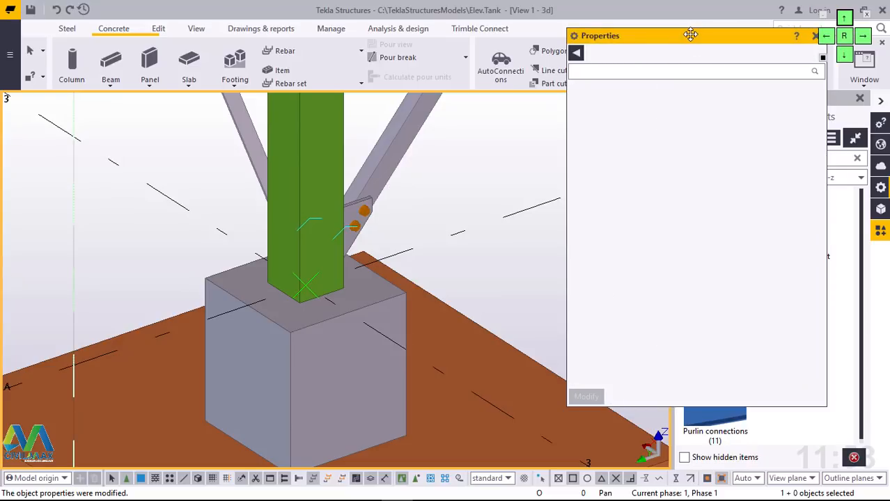
{"action": "left_click_drag", "start_coordinate": [690, 34], "coordinate": [631, 75]}
{"action": "left_click", "coordinate": [757, 78]}
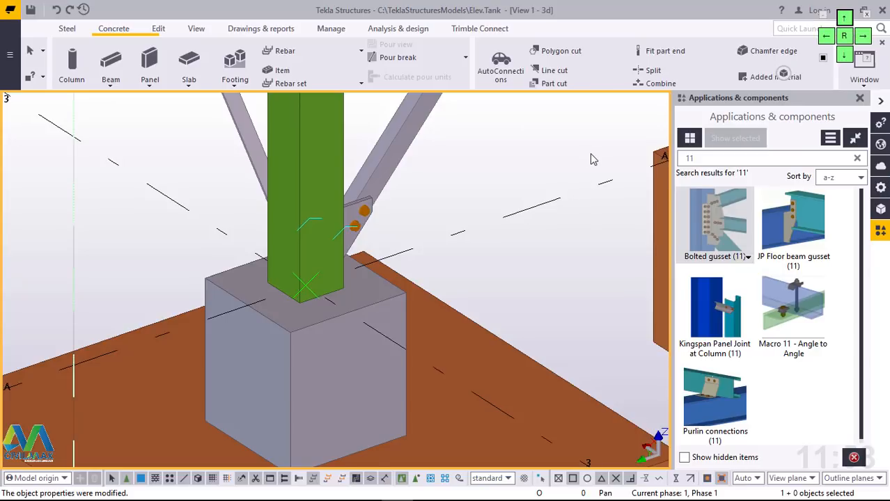
{"action": "left_click", "coordinate": [342, 398]}
{"action": "scroll", "coordinate": [294, 387], "scroll_direction": "down", "scroll_amount": 5}
{"action": "scroll", "coordinate": [277, 350], "scroll_direction": "down", "scroll_amount": 4}
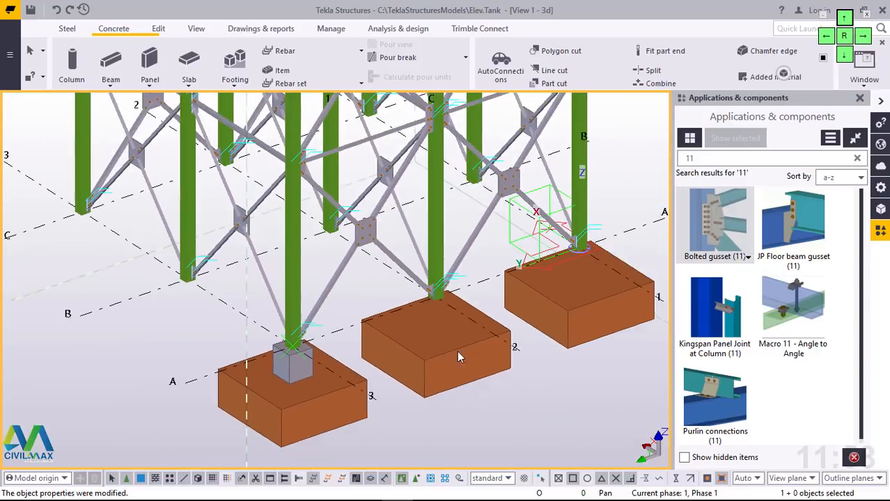
Step: Set the class of the three concrete pad footings along grid line A to 1
{"action": "scroll", "coordinate": [459, 358], "scroll_direction": "up", "scroll_amount": 2}
{"action": "left_click", "coordinate": [647, 321]}
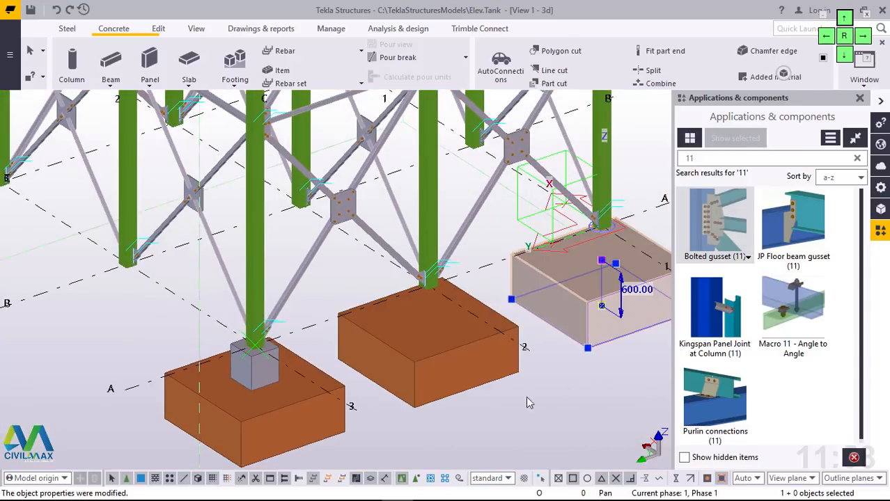
{"action": "left_click", "coordinate": [427, 367], "text": "ctrl"}
{"action": "left_click", "coordinate": [296, 435], "text": "ctrl"}
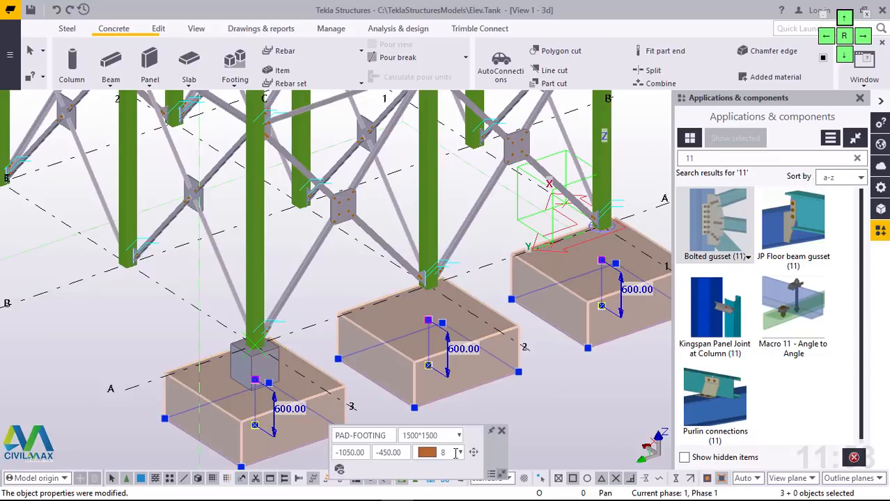
{"action": "left_click", "coordinate": [460, 454]}
{"action": "left_click", "coordinate": [460, 454]}
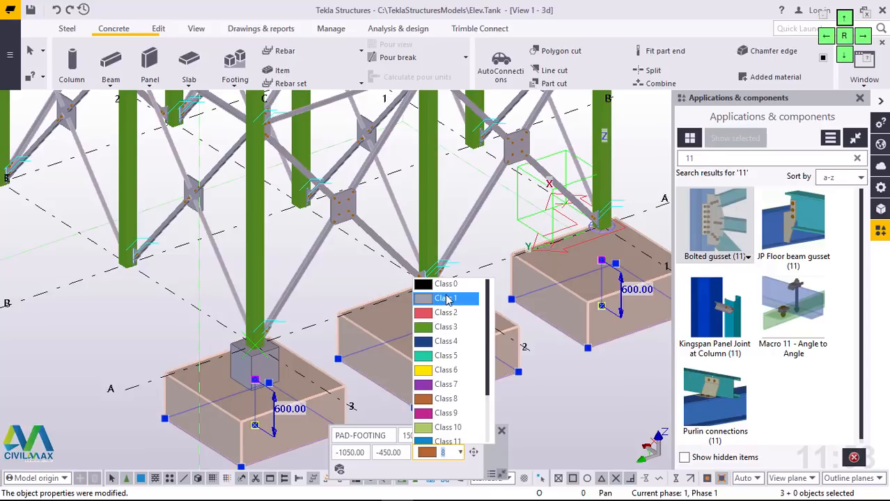
{"action": "key", "text": "Return"}
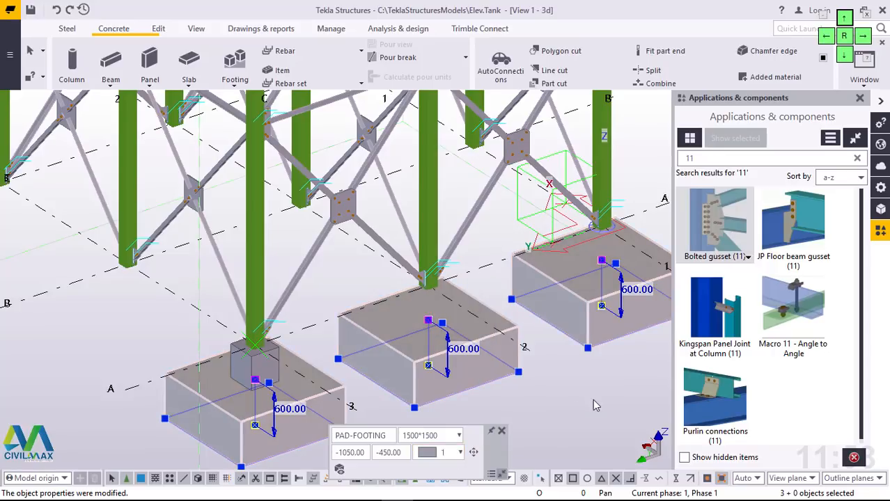
{"action": "left_click", "coordinate": [594, 398]}
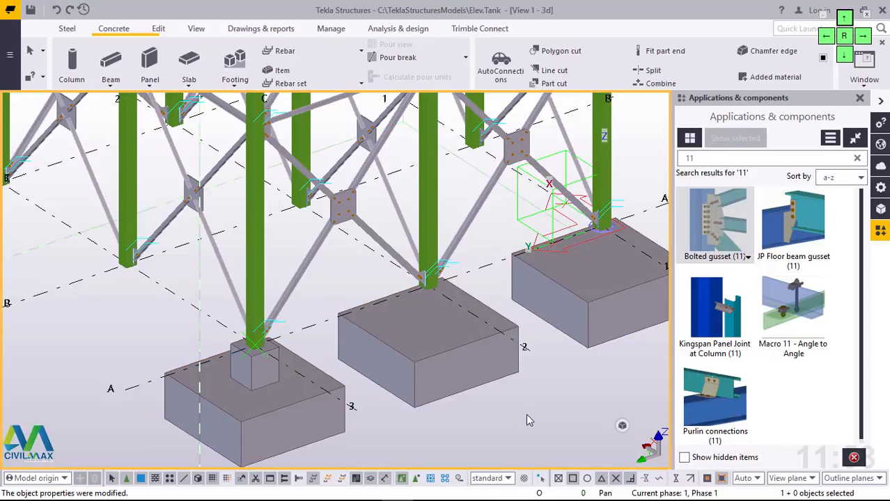
Step: Copy the concrete pedestal at grid A/3 onto the pad footing at A/2, using matching footing edge points as origin and destination
{"action": "scroll", "coordinate": [274, 385], "scroll_direction": "up", "scroll_amount": 5}
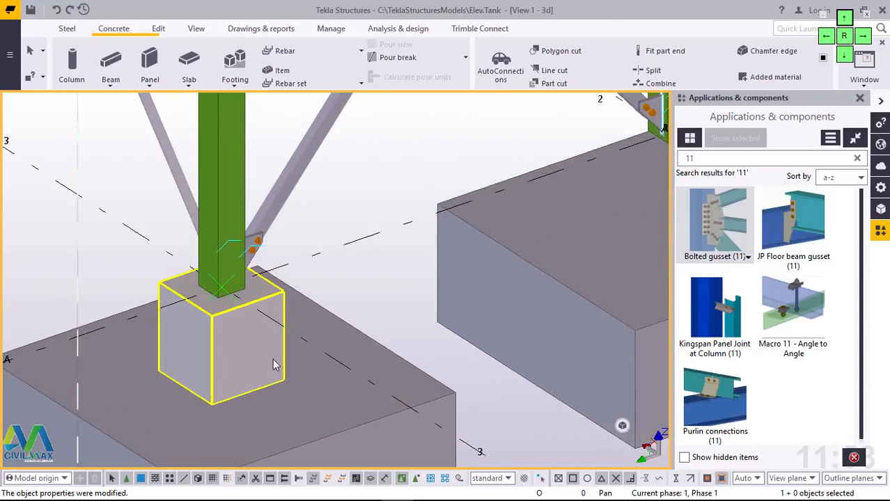
{"action": "scroll", "coordinate": [202, 359], "scroll_direction": "down", "scroll_amount": 2}
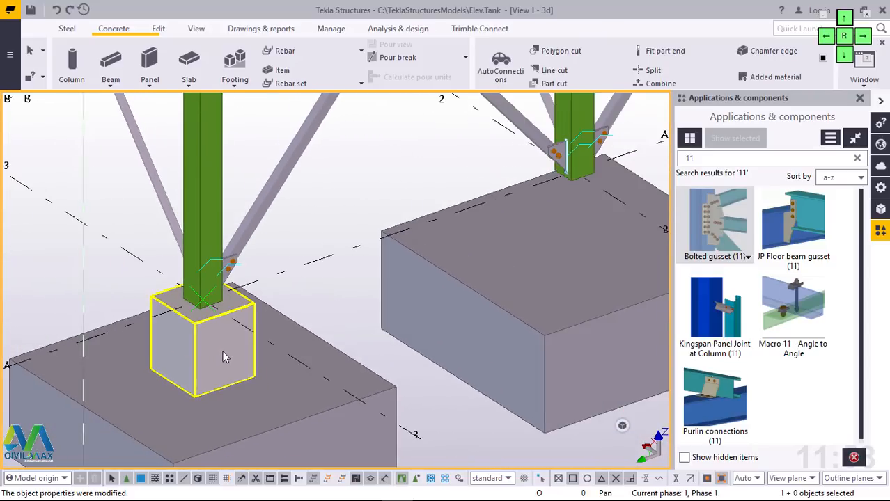
{"action": "scroll", "coordinate": [235, 358], "scroll_direction": "up", "scroll_amount": 3}
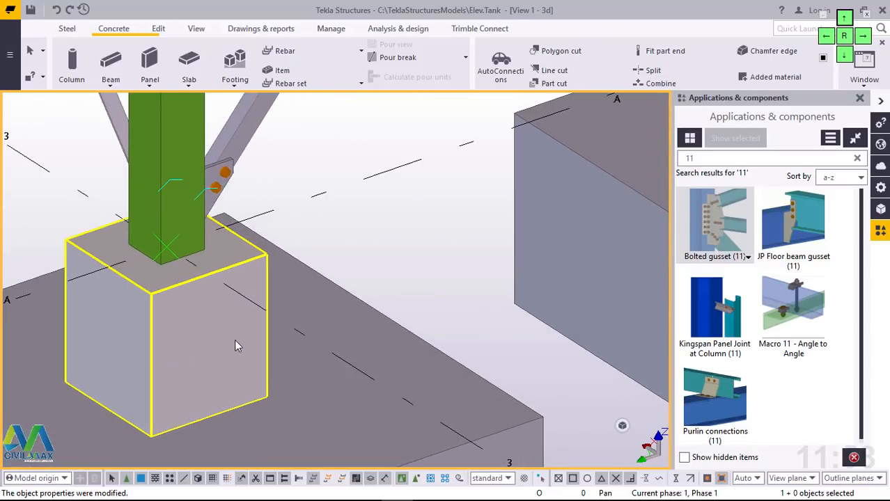
{"action": "left_click", "coordinate": [235, 344]}
{"action": "right_click", "coordinate": [415, 224]}
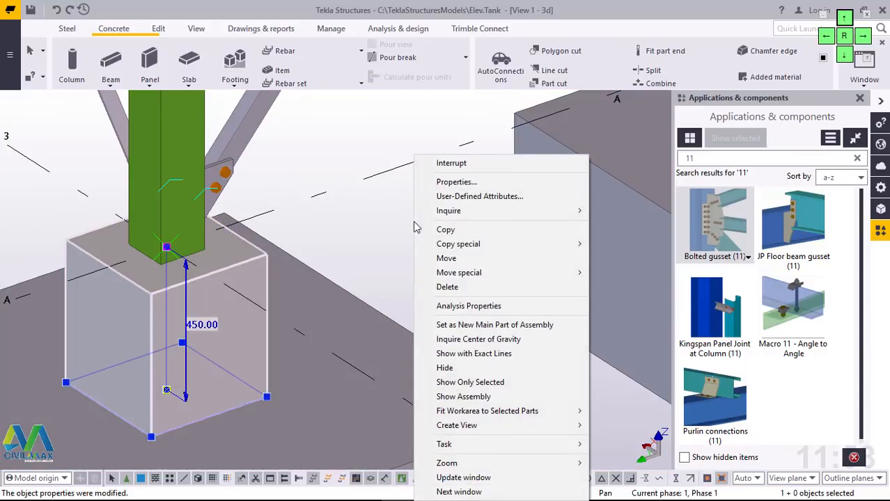
{"action": "left_click", "coordinate": [471, 231]}
{"action": "scroll", "coordinate": [338, 247], "scroll_direction": "down", "scroll_amount": 2}
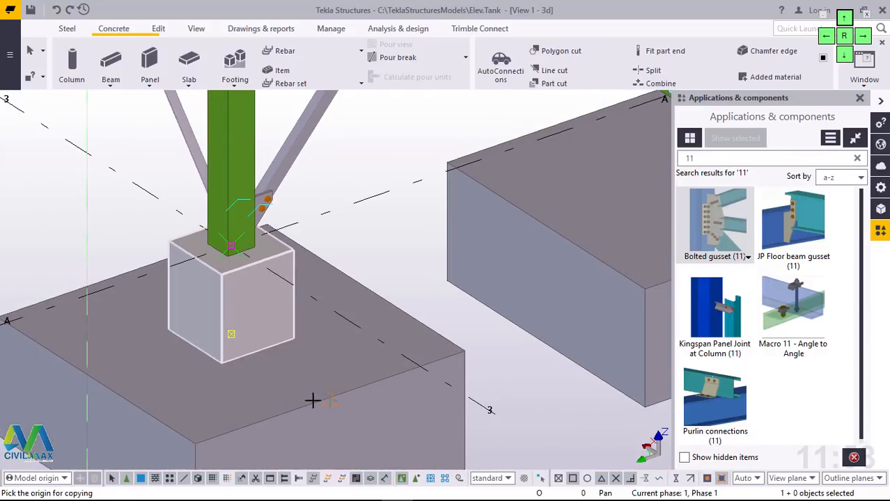
{"action": "left_click", "coordinate": [312, 401]}
{"action": "scroll", "coordinate": [312, 400], "scroll_direction": "down", "scroll_amount": 3}
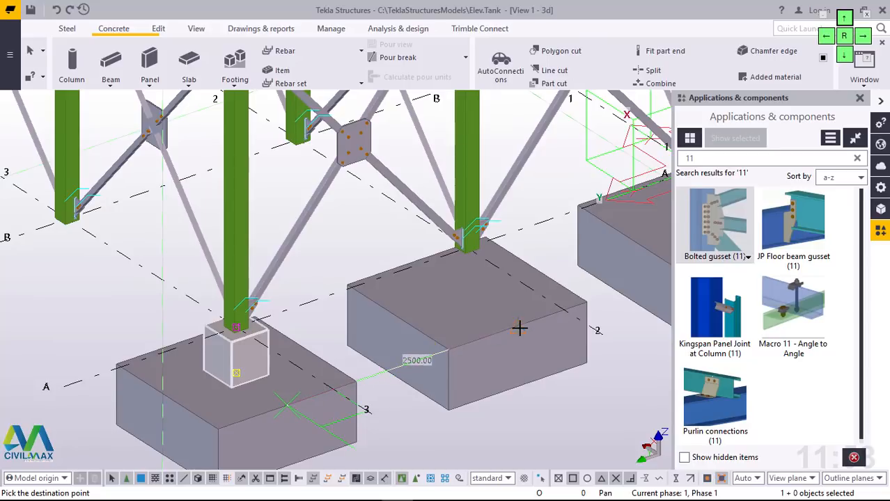
{"action": "left_click", "coordinate": [516, 334]}
Step: Place another copy of the pedestal on the pad footing at grid A/1 and end the copying
{"action": "scroll", "coordinate": [355, 363], "scroll_direction": "down", "scroll_amount": 5}
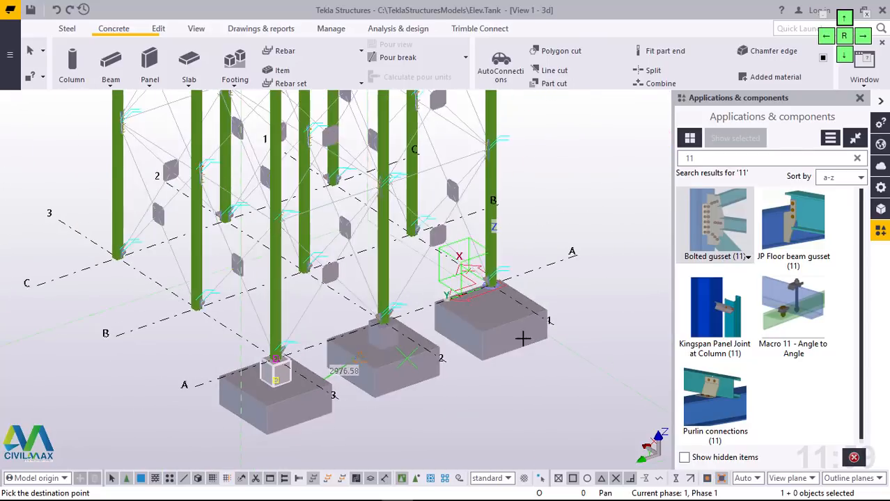
{"action": "scroll", "coordinate": [528, 325], "scroll_direction": "up", "scroll_amount": 4}
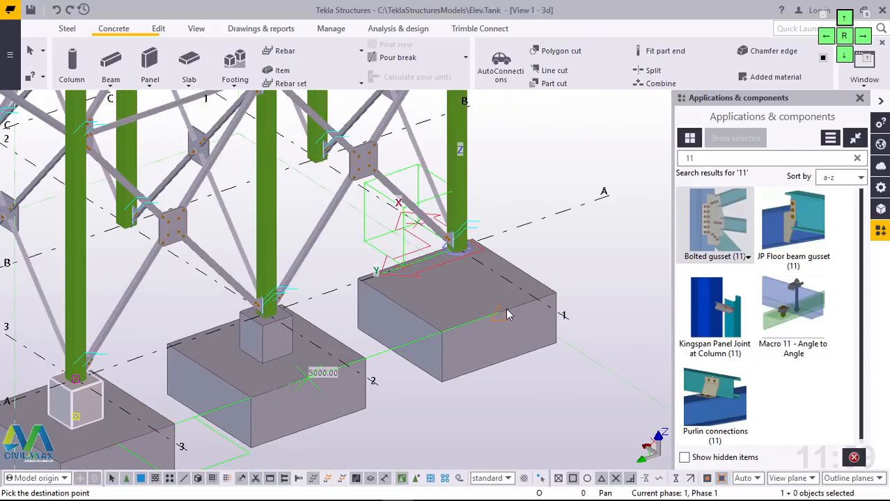
{"action": "right_click", "coordinate": [542, 208]}
{"action": "left_click", "coordinate": [588, 216]}
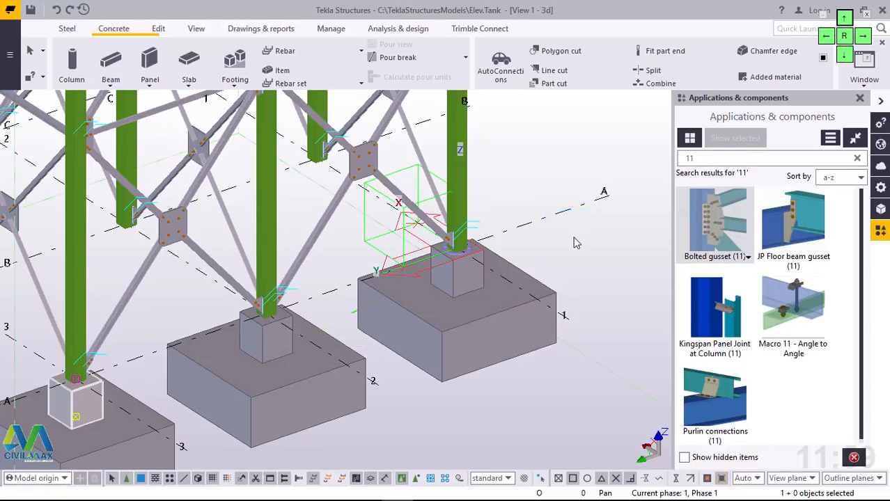
Step: Copy all three pad footings and pedestals from grid line A to grid line B, using the grid line ends as reference points
{"action": "scroll", "coordinate": [574, 244], "scroll_direction": "down", "scroll_amount": 4}
{"action": "scroll", "coordinate": [494, 269], "scroll_direction": "up", "scroll_amount": 4}
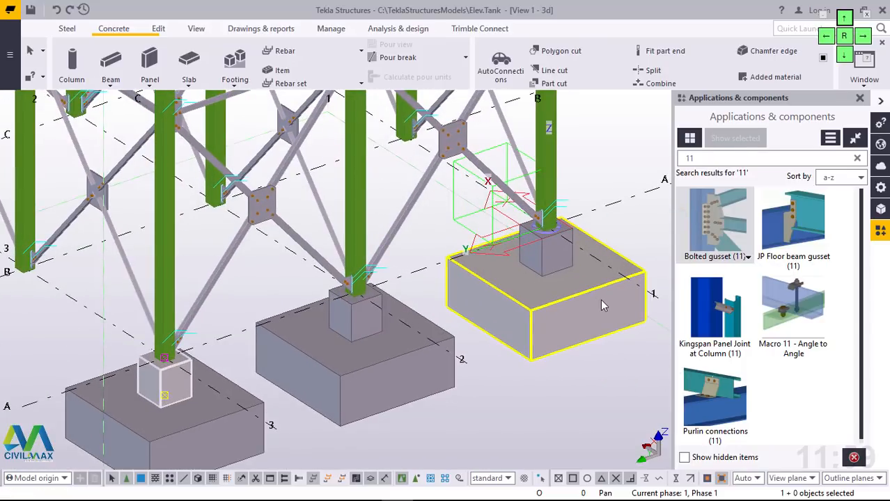
{"action": "left_click", "coordinate": [602, 301], "text": "ctrl"}
{"action": "left_click", "coordinate": [566, 252], "text": "ctrl"}
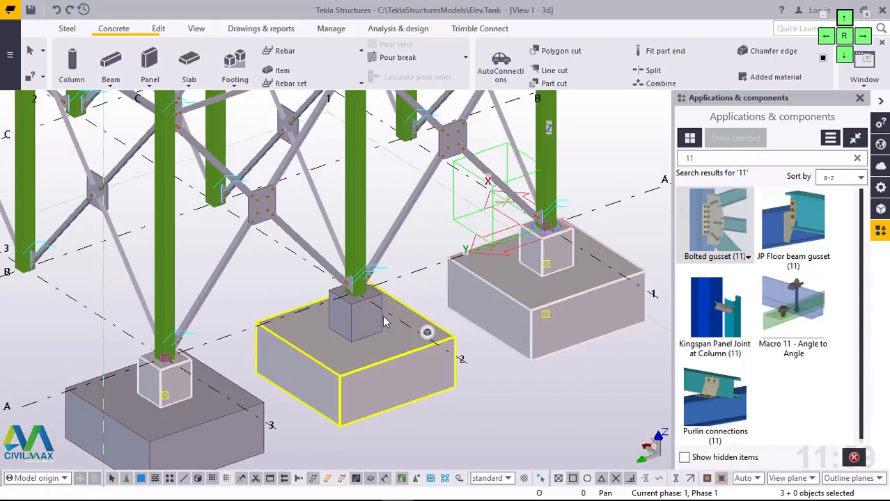
{"action": "left_click", "coordinate": [411, 387], "text": "ctrl"}
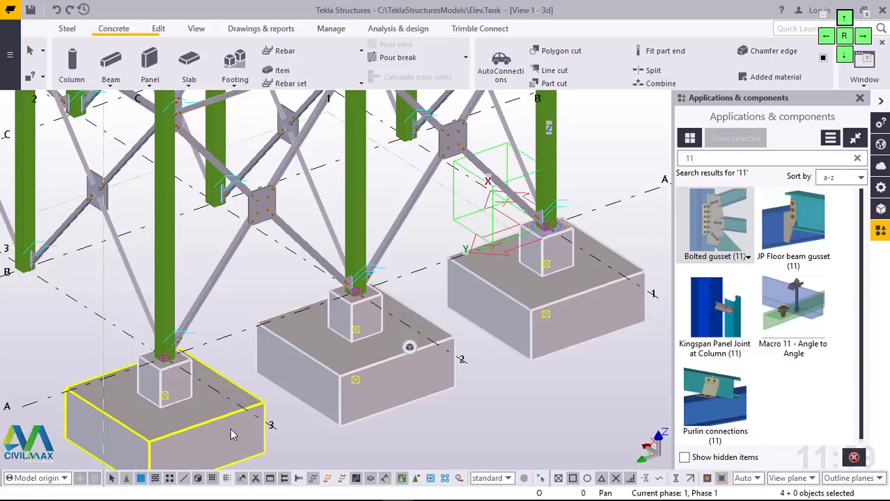
{"action": "left_click", "coordinate": [230, 429], "text": "ctrl"}
{"action": "right_click", "coordinate": [505, 409]}
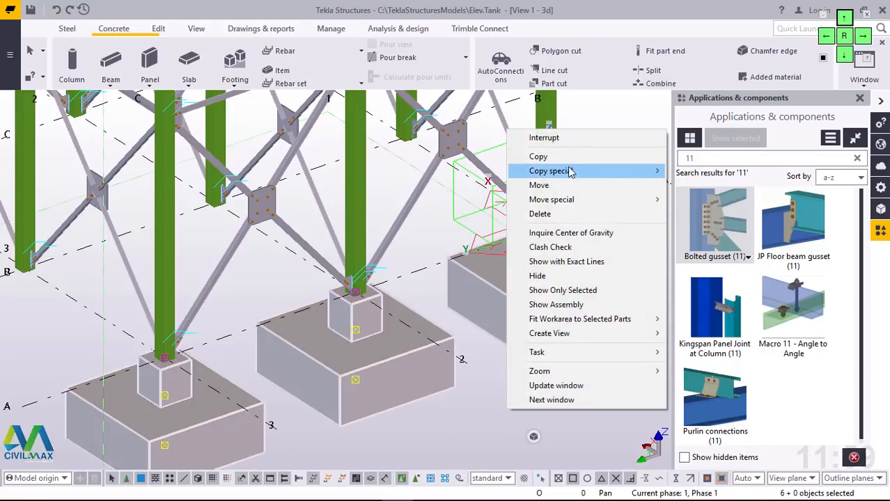
{"action": "left_click", "coordinate": [550, 157]}
{"action": "scroll", "coordinate": [542, 332], "scroll_direction": "down", "scroll_amount": 3}
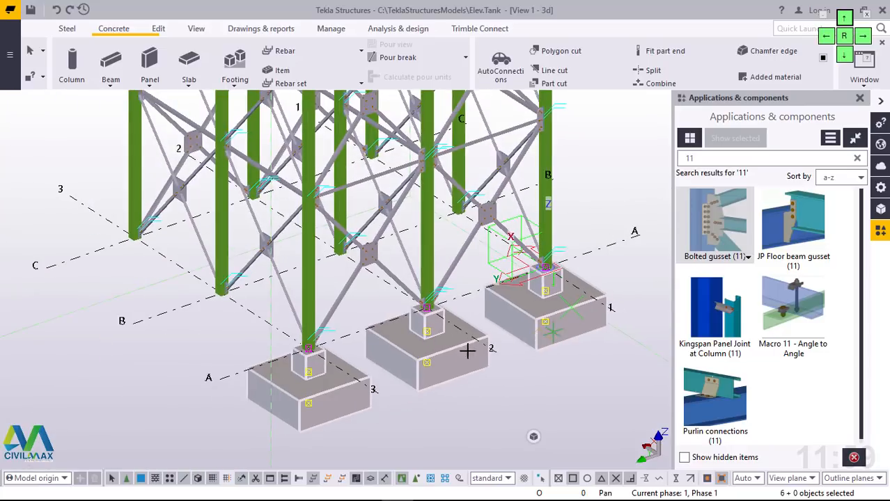
{"action": "scroll", "coordinate": [221, 376], "scroll_direction": "up", "scroll_amount": 3}
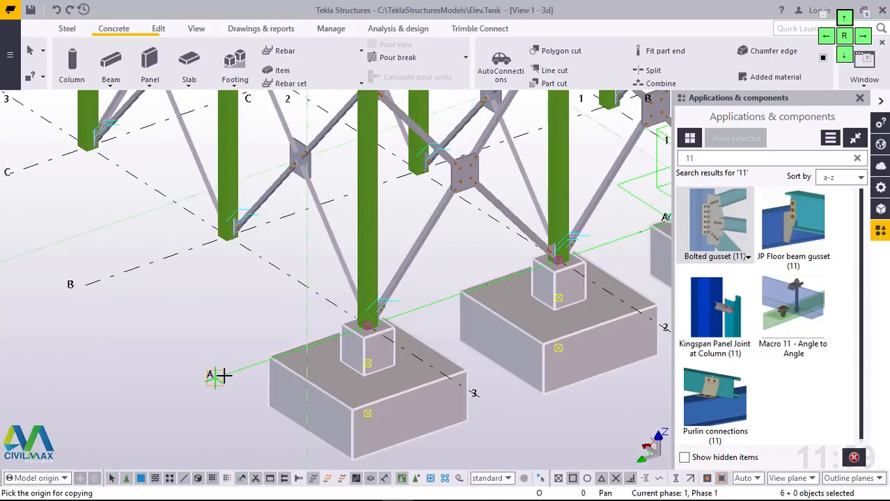
{"action": "left_click", "coordinate": [221, 377]}
{"action": "scroll", "coordinate": [240, 369], "scroll_direction": "down", "scroll_amount": 3}
{"action": "scroll", "coordinate": [251, 350], "scroll_direction": "up", "scroll_amount": 1}
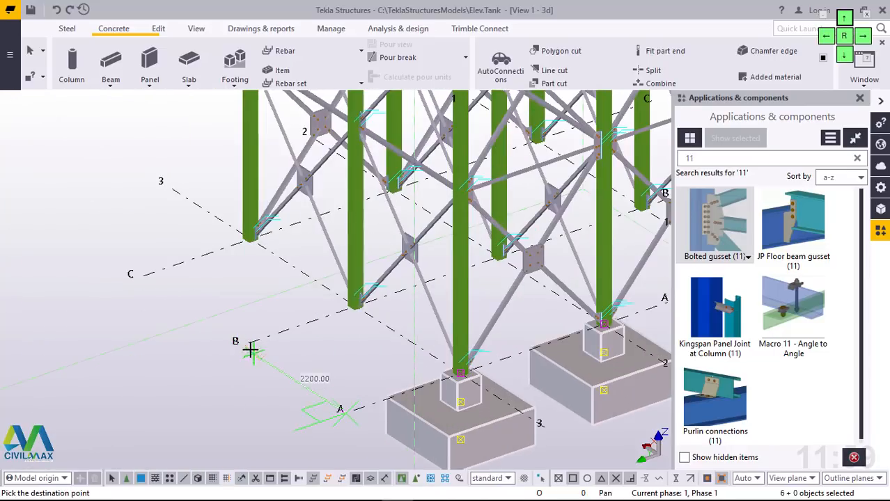
{"action": "left_click", "coordinate": [249, 348]}
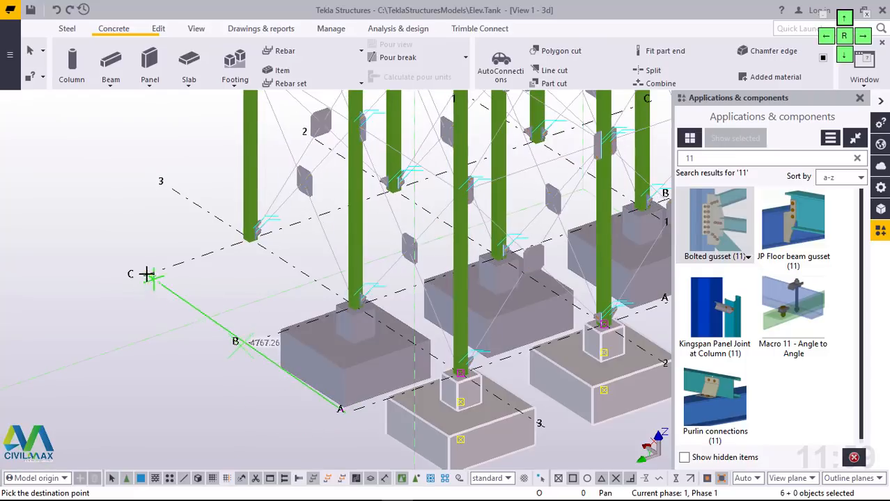
Step: Place a further copy of the footings and pedestals along grid line C, end the copying and clear the selection
{"action": "left_click", "coordinate": [147, 273]}
{"action": "right_click", "coordinate": [99, 178]}
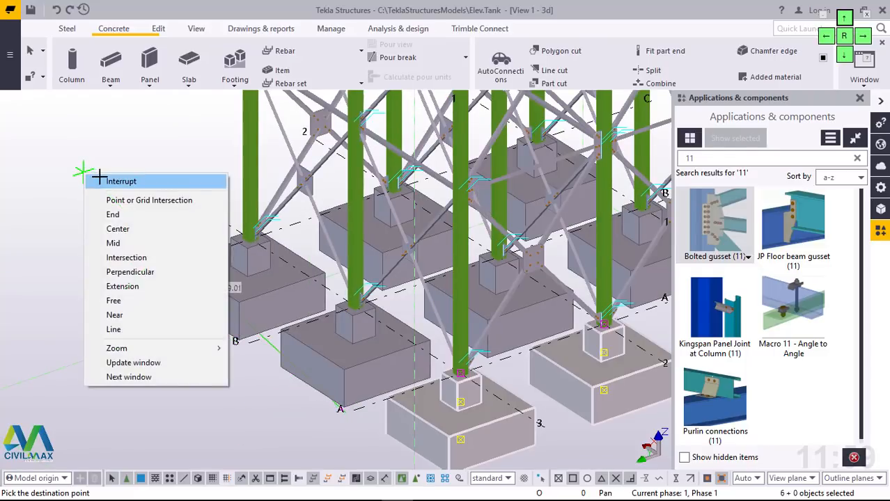
{"action": "left_click", "coordinate": [121, 181]}
{"action": "left_click", "coordinate": [160, 142]}
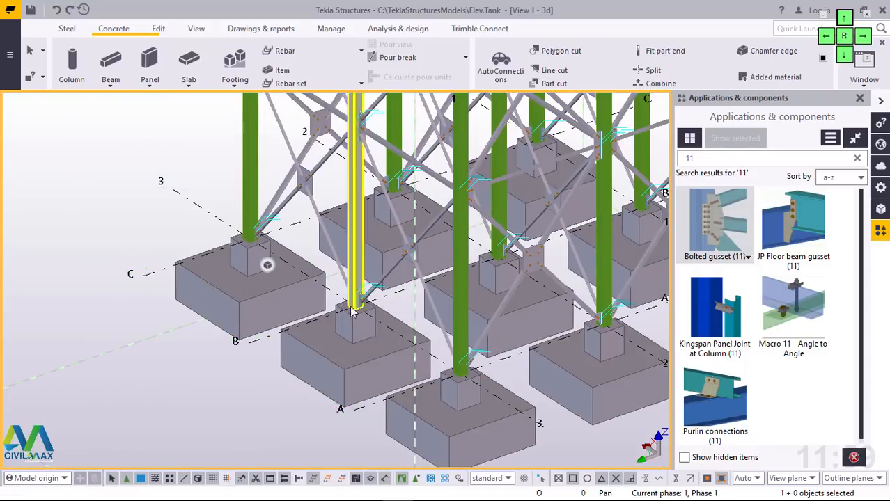
Step: Search the component catalog for "base" and find the stiffened base plate for the column base at grid A/3
{"action": "middle_click_drag", "start_coordinate": [487, 390], "coordinate": [513, 410], "text": "ctrl"}
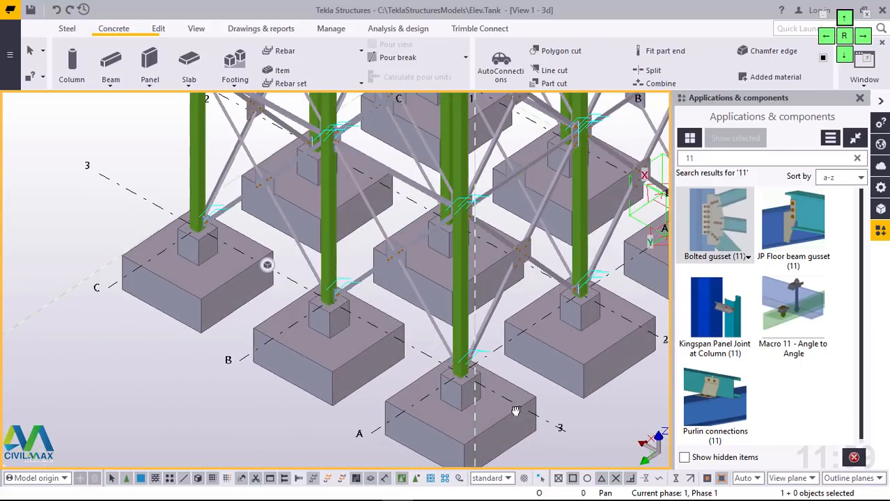
{"action": "scroll", "coordinate": [477, 393], "scroll_direction": "up", "scroll_amount": 5}
{"action": "scroll", "coordinate": [478, 393], "scroll_direction": "down", "scroll_amount": 5}
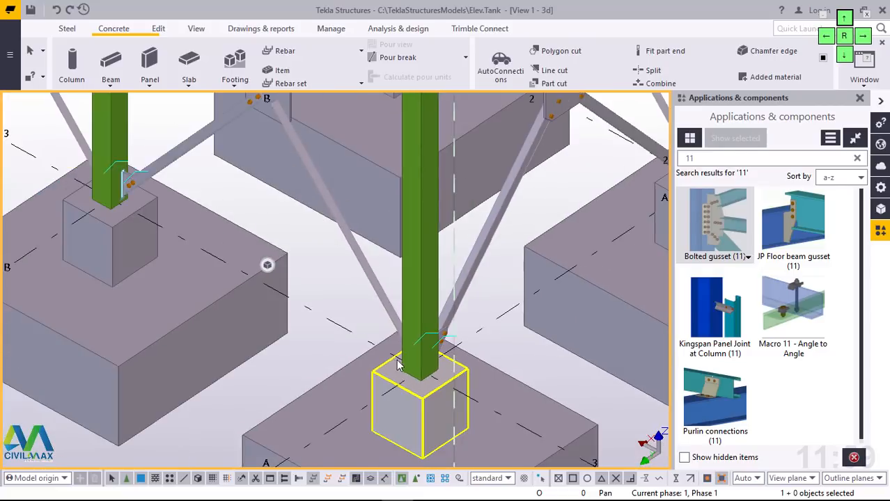
{"action": "scroll", "coordinate": [425, 373], "scroll_direction": "up", "scroll_amount": 5}
{"action": "scroll", "coordinate": [425, 373], "scroll_direction": "up", "scroll_amount": 3}
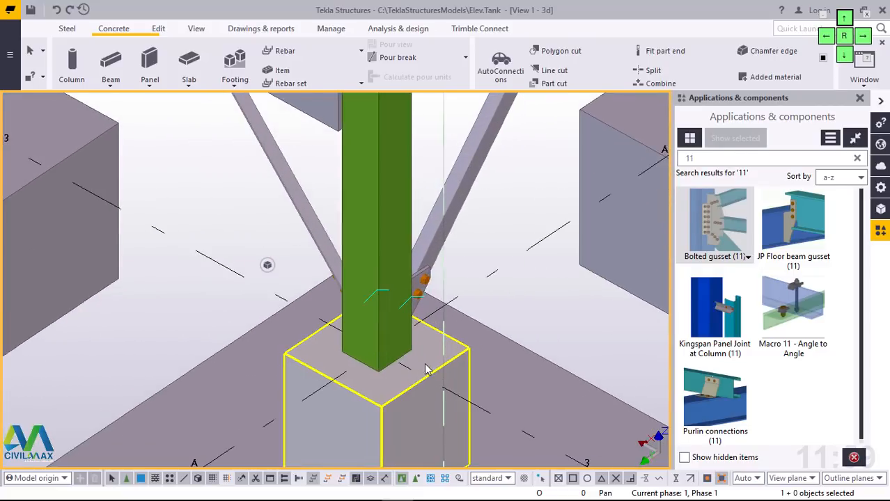
{"action": "left_click_drag", "start_coordinate": [712, 159], "coordinate": [676, 165]}
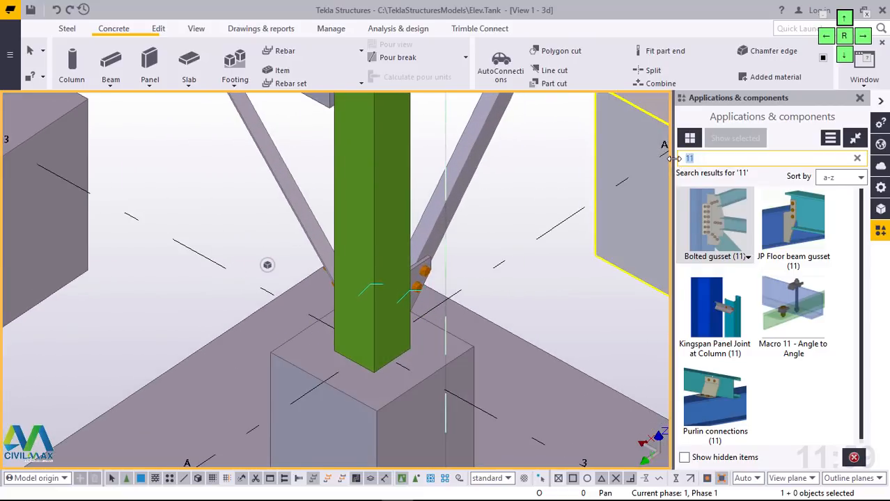
{"action": "type", "text": "b"}
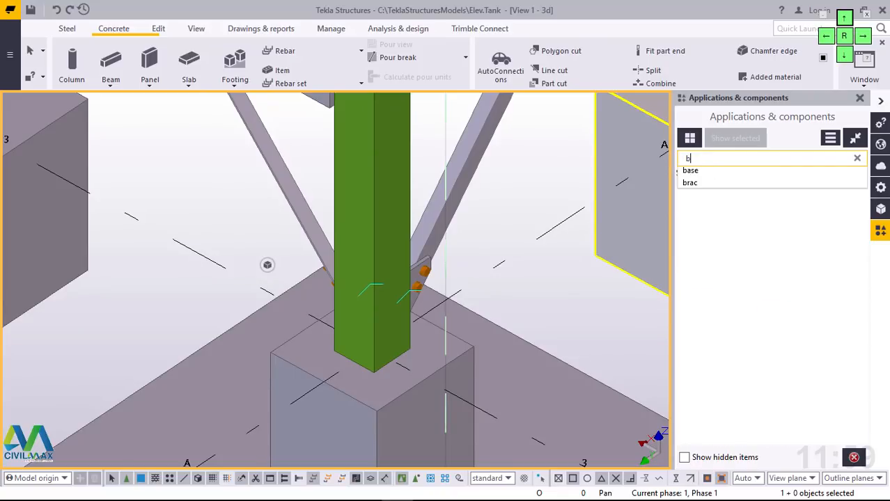
{"action": "type", "text": "ase"}
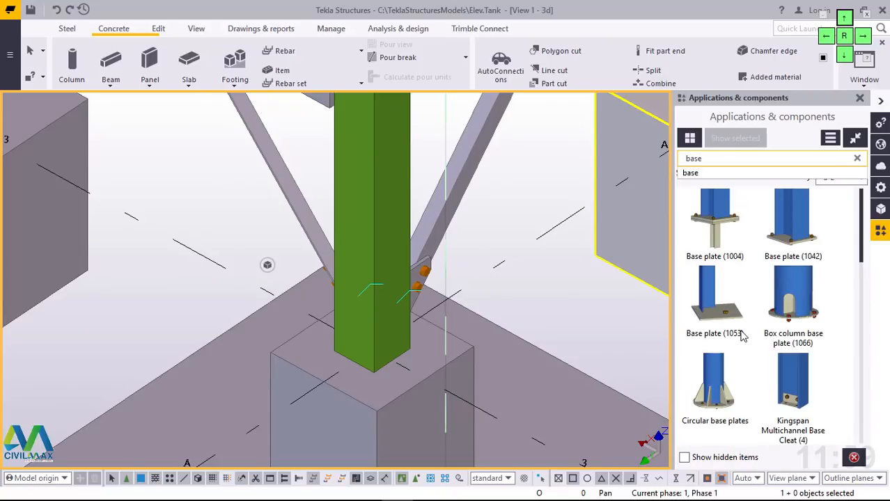
{"action": "key", "text": "Return"}
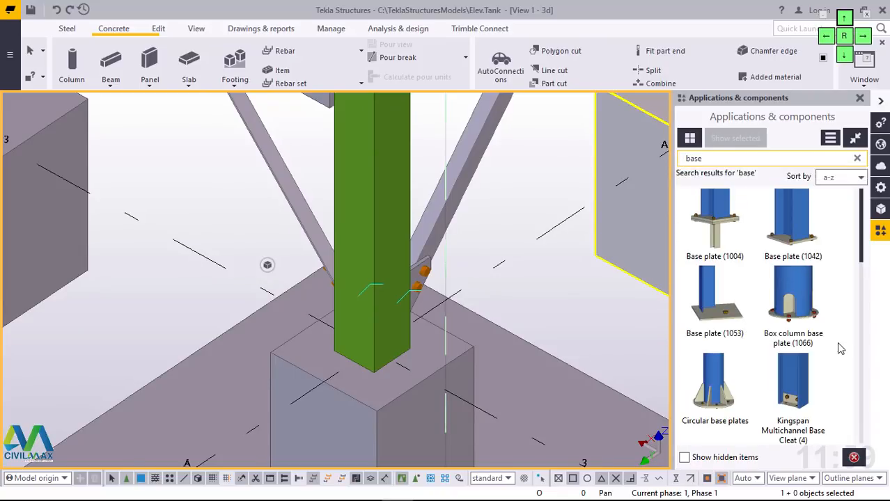
{"action": "scroll", "coordinate": [792, 362], "scroll_direction": "down", "scroll_amount": 5}
{"action": "scroll", "coordinate": [792, 371], "scroll_direction": "down", "scroll_amount": 2}
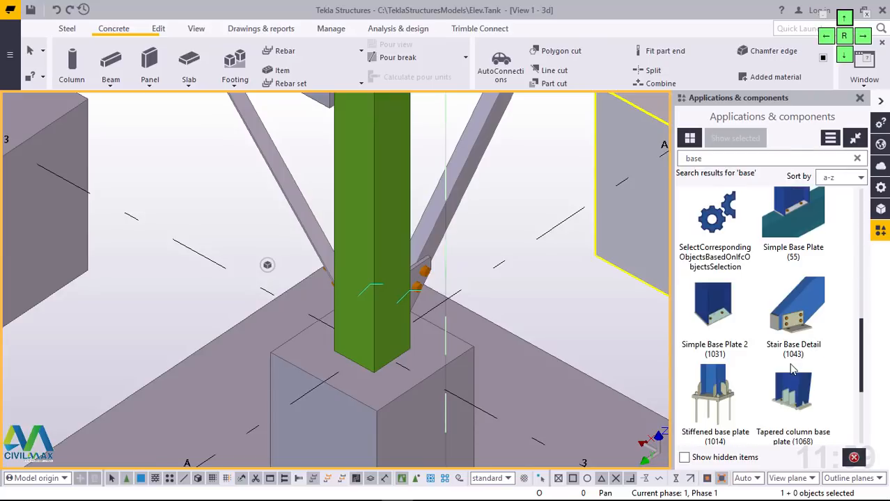
Step: Add the Stiffened base plate (1014) component to the foot of the column at grid A/3 and end the command
{"action": "left_click", "coordinate": [724, 394]}
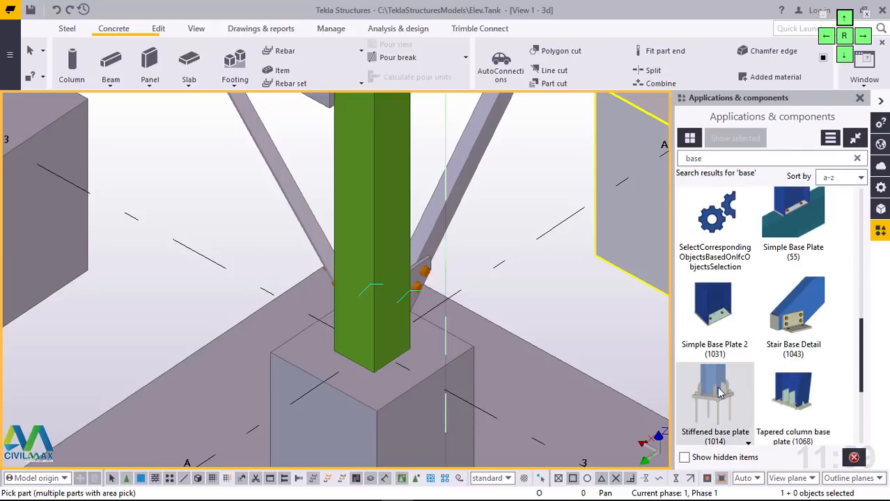
{"action": "scroll", "coordinate": [356, 332], "scroll_direction": "up", "scroll_amount": 2}
{"action": "left_click", "coordinate": [394, 188]}
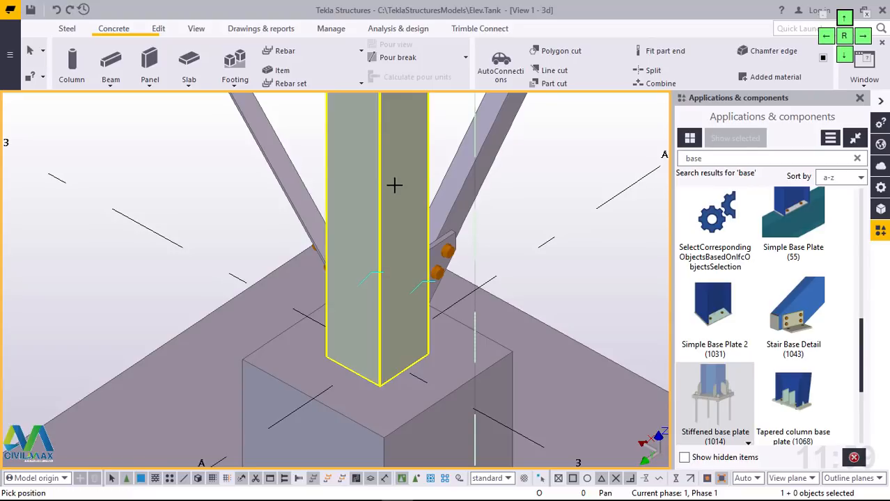
{"action": "scroll", "coordinate": [405, 357], "scroll_direction": "up", "scroll_amount": 2}
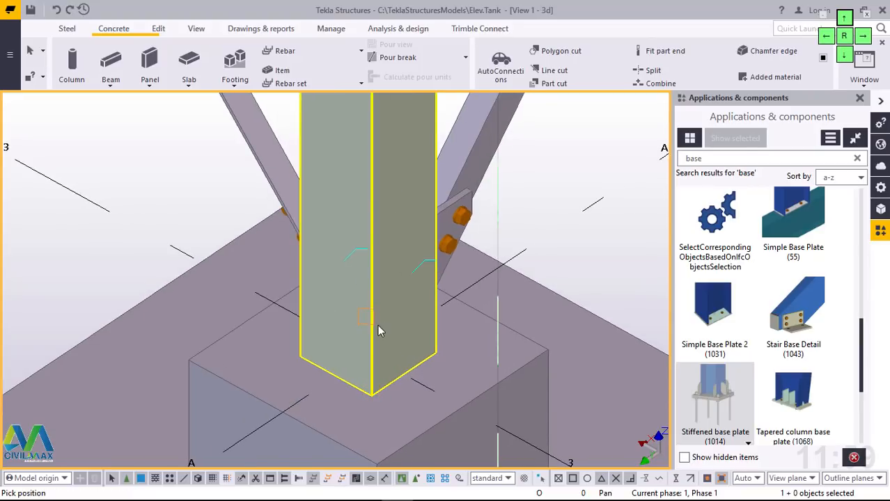
{"action": "left_click", "coordinate": [378, 326]}
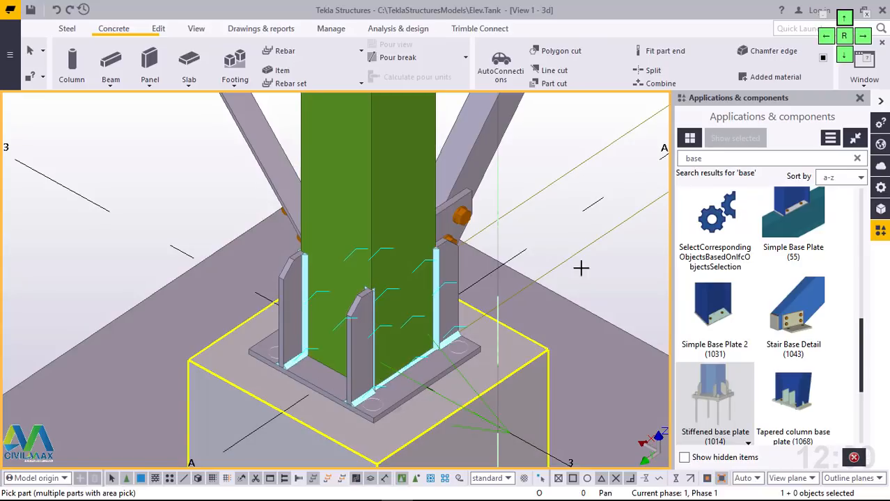
{"action": "right_click", "coordinate": [544, 207]}
{"action": "left_click", "coordinate": [551, 213]}
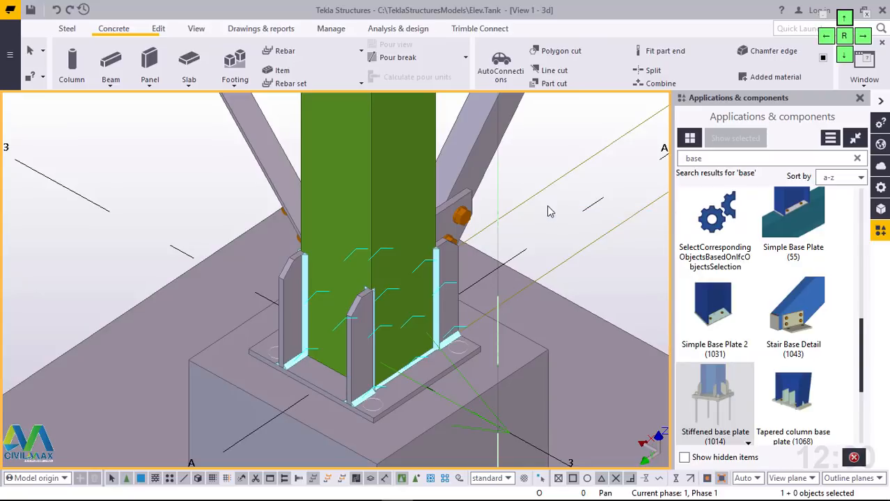
Step: Add the same Stiffened base plate (1014) to the foot of the column at grid A/2
{"action": "scroll", "coordinate": [293, 394], "scroll_direction": "down", "scroll_amount": 3}
{"action": "scroll", "coordinate": [338, 386], "scroll_direction": "up", "scroll_amount": 5}
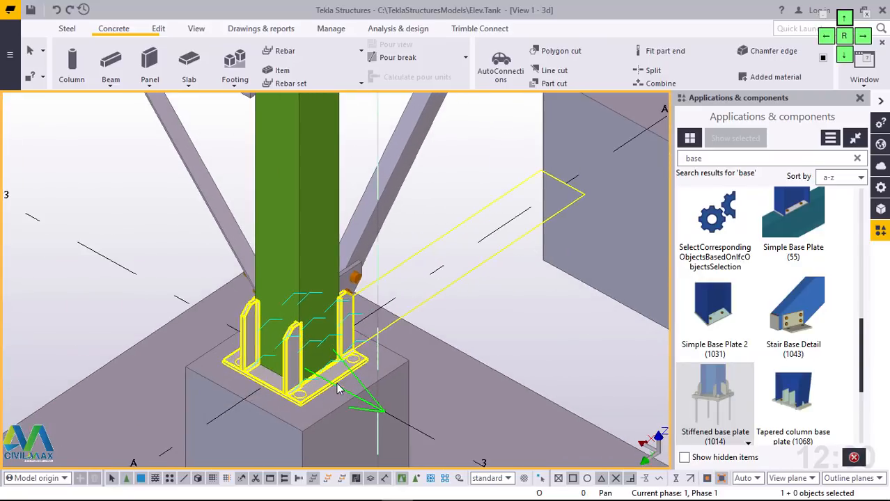
{"action": "scroll", "coordinate": [271, 383], "scroll_direction": "down", "scroll_amount": 4}
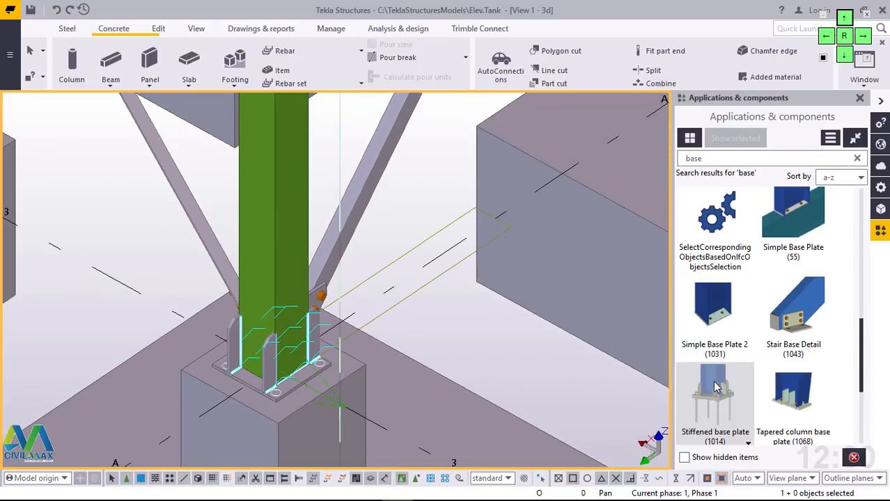
{"action": "left_click", "coordinate": [717, 387]}
{"action": "scroll", "coordinate": [260, 398], "scroll_direction": "down", "scroll_amount": 5}
{"action": "scroll", "coordinate": [590, 242], "scroll_direction": "up", "scroll_amount": 3}
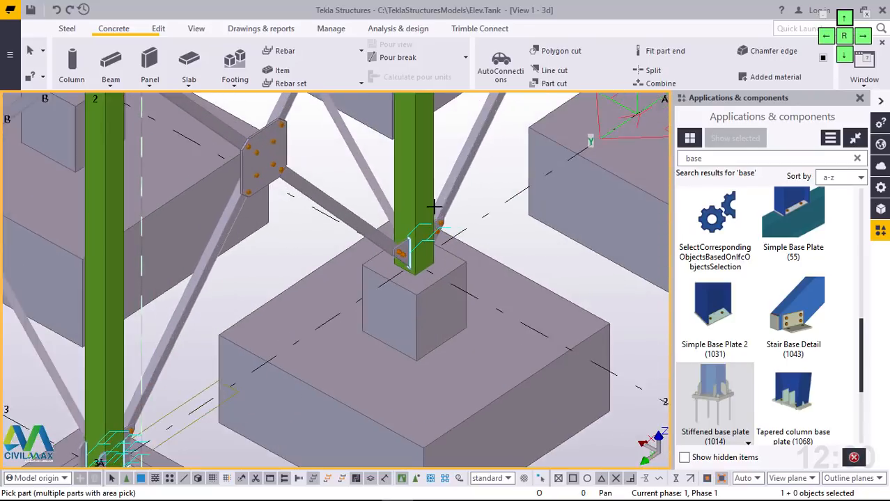
{"action": "scroll", "coordinate": [433, 206], "scroll_direction": "up", "scroll_amount": 2}
{"action": "scroll", "coordinate": [415, 261], "scroll_direction": "up", "scroll_amount": 3}
{"action": "left_click", "coordinate": [422, 278]}
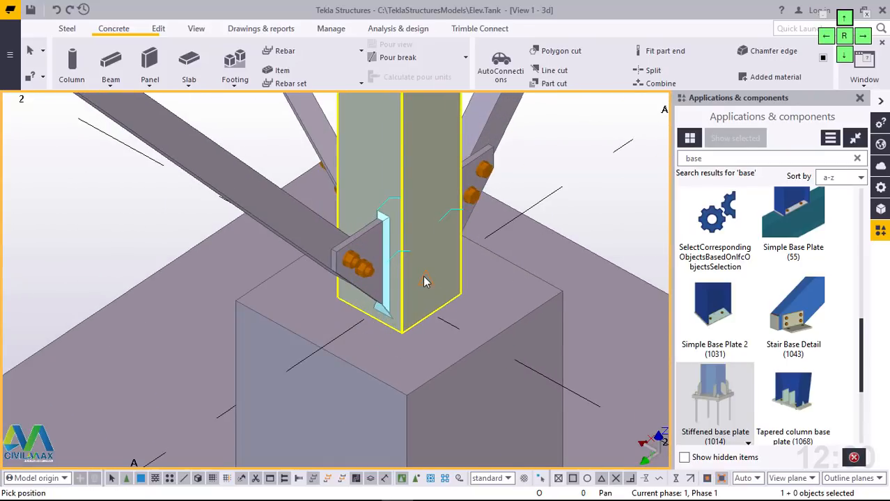
{"action": "left_click", "coordinate": [426, 281]}
Step: Add another stiffened base plate to the foot of the column at grid A/1, end the command and redraw the view
{"action": "scroll", "coordinate": [308, 319], "scroll_direction": "down", "scroll_amount": 5}
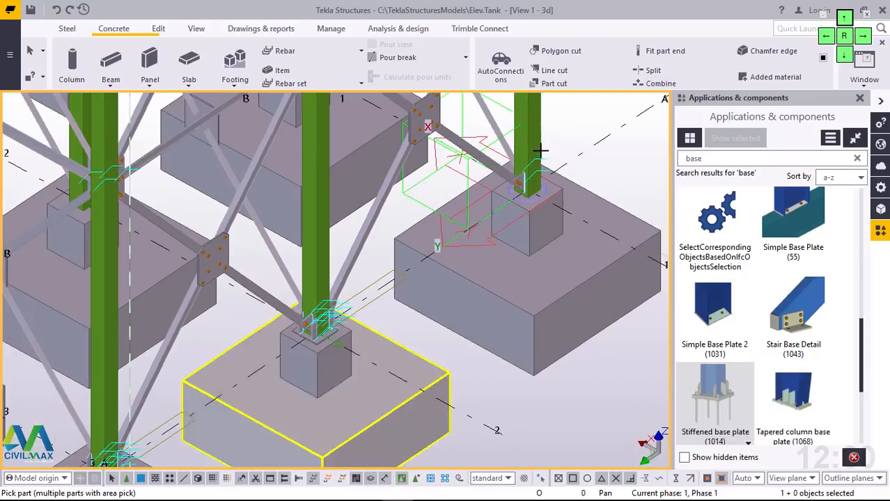
{"action": "scroll", "coordinate": [540, 151], "scroll_direction": "up", "scroll_amount": 5}
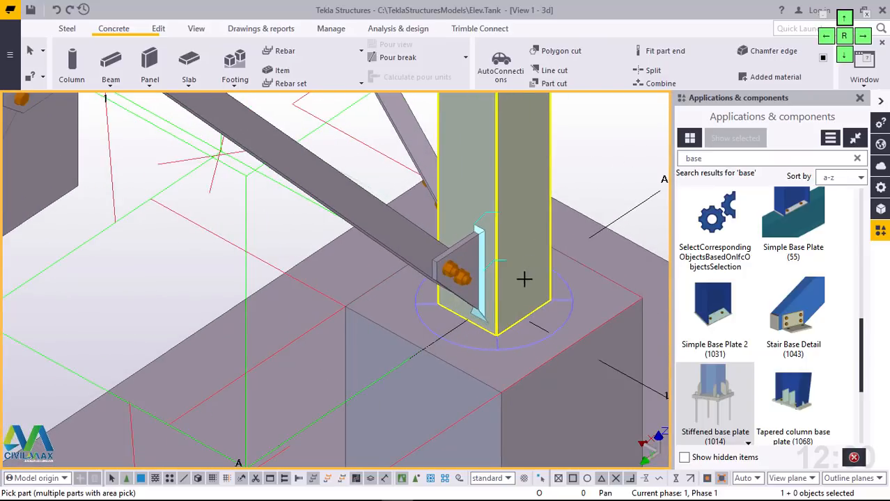
{"action": "left_click", "coordinate": [519, 281]}
{"action": "left_click", "coordinate": [519, 285]}
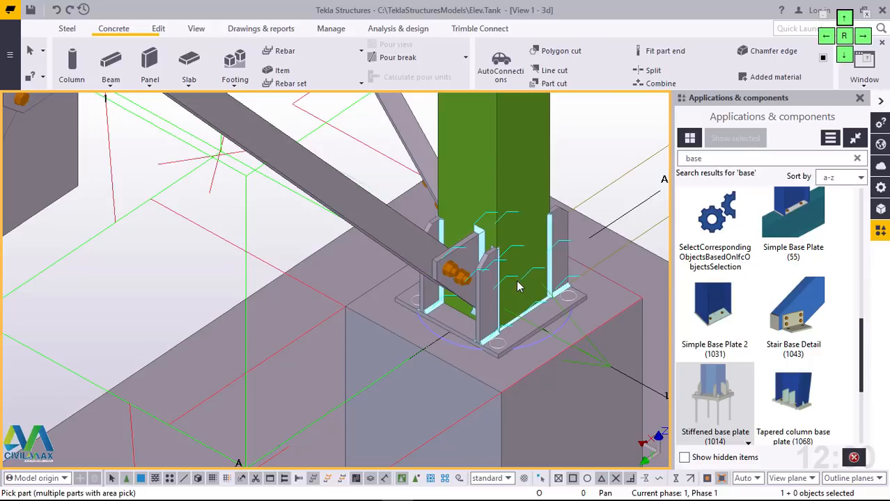
{"action": "scroll", "coordinate": [530, 230], "scroll_direction": "down", "scroll_amount": 6}
{"action": "right_click", "coordinate": [552, 159]}
{"action": "left_click", "coordinate": [584, 163]}
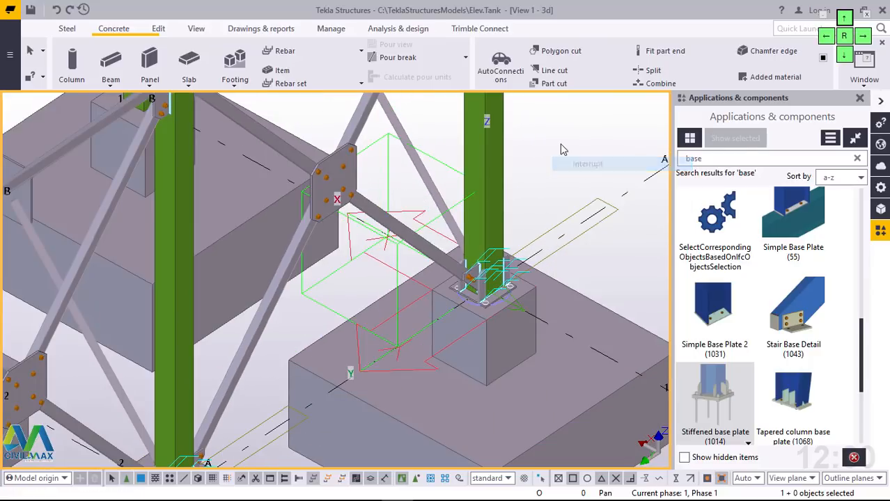
{"action": "right_click", "coordinate": [562, 149]}
{"action": "left_click", "coordinate": [597, 218]}
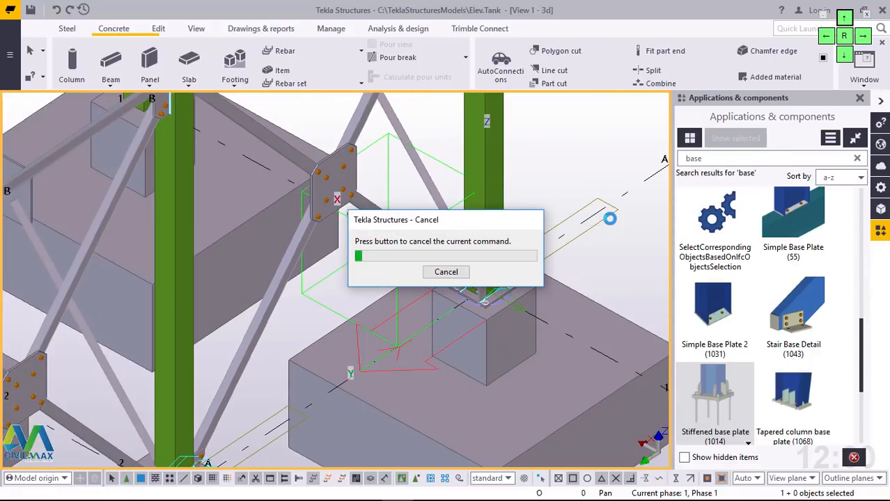
Step: Open the component settings of the stiffened base plate at grid A/1, and close the component catalog and the property pane
{"action": "scroll", "coordinate": [511, 286], "scroll_direction": "up", "scroll_amount": 2}
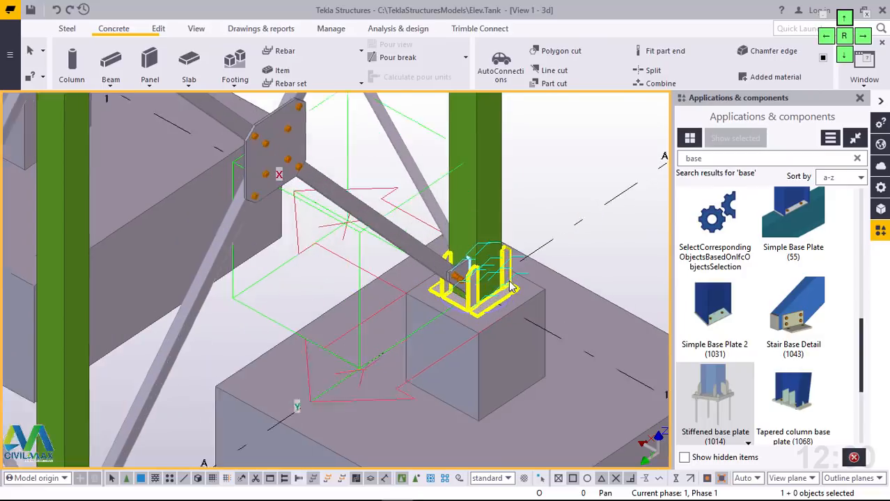
{"action": "scroll", "coordinate": [510, 285], "scroll_direction": "up", "scroll_amount": 3}
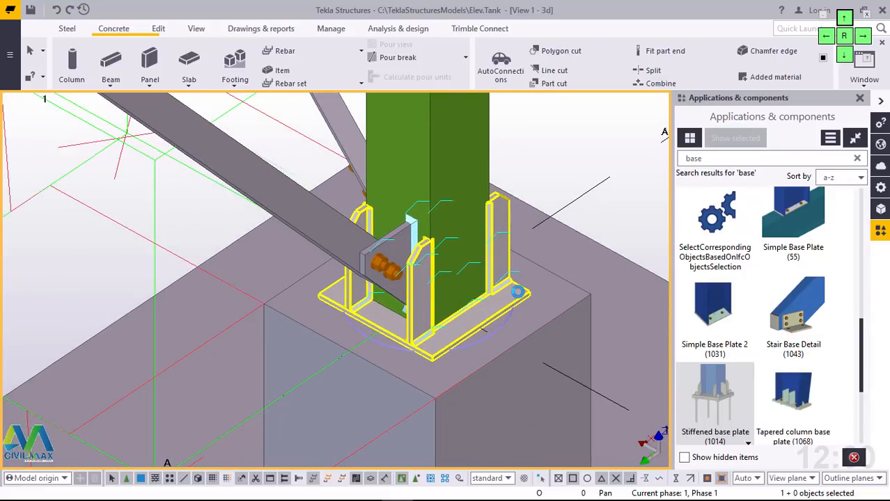
{"action": "double_click", "coordinate": [518, 292]}
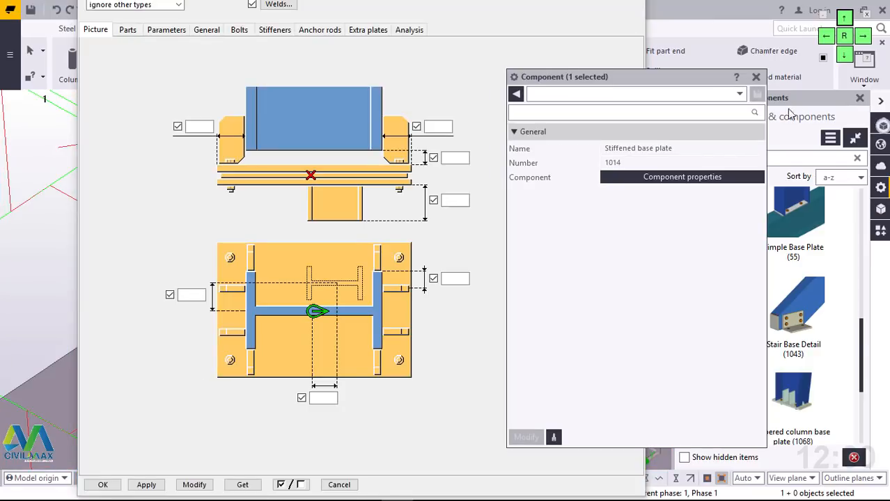
{"action": "left_click", "coordinate": [861, 98]}
{"action": "left_click", "coordinate": [756, 76]}
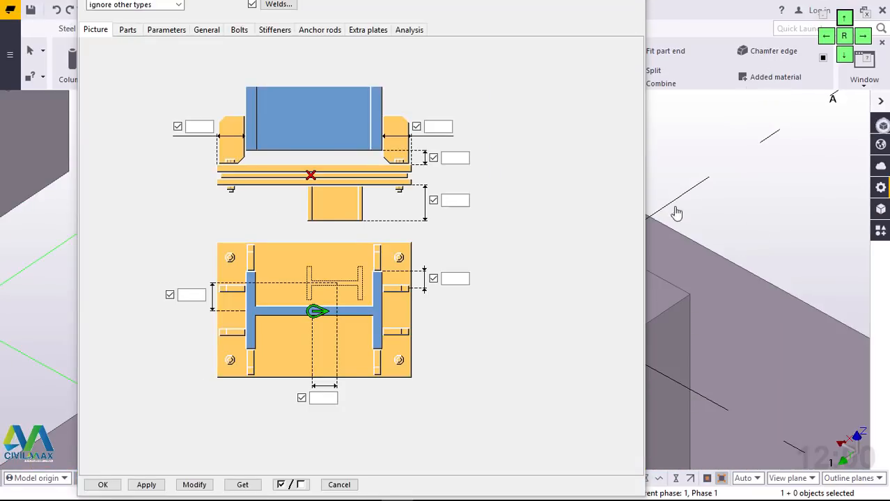
{"action": "left_click", "coordinate": [536, 131]}
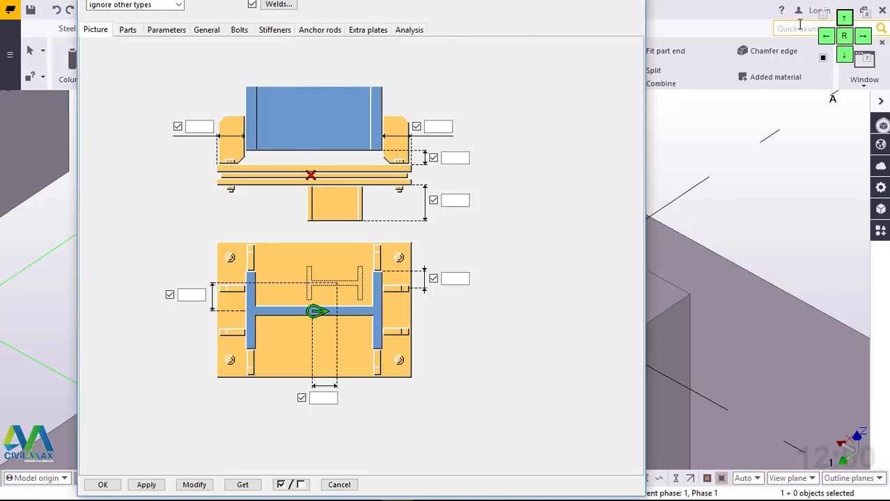
{"action": "left_click_drag", "start_coordinate": [857, 23], "coordinate": [555, 47]}
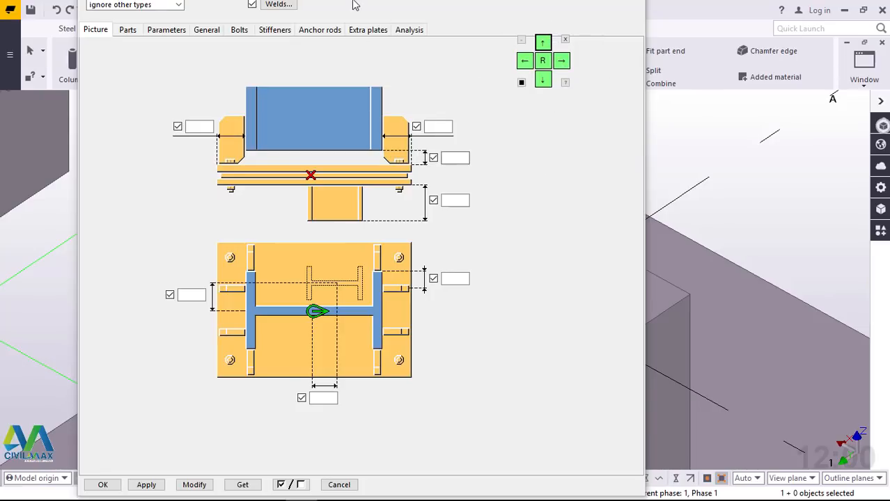
{"action": "left_click", "coordinate": [543, 80]}
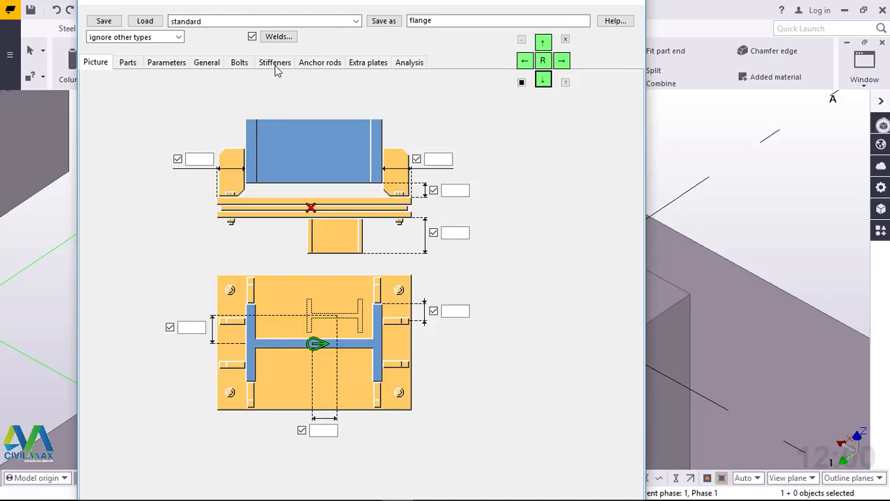
Step: In the anchor rod settings, set the grout thickness to 50 and its position to Above
{"action": "left_click", "coordinate": [319, 63]}
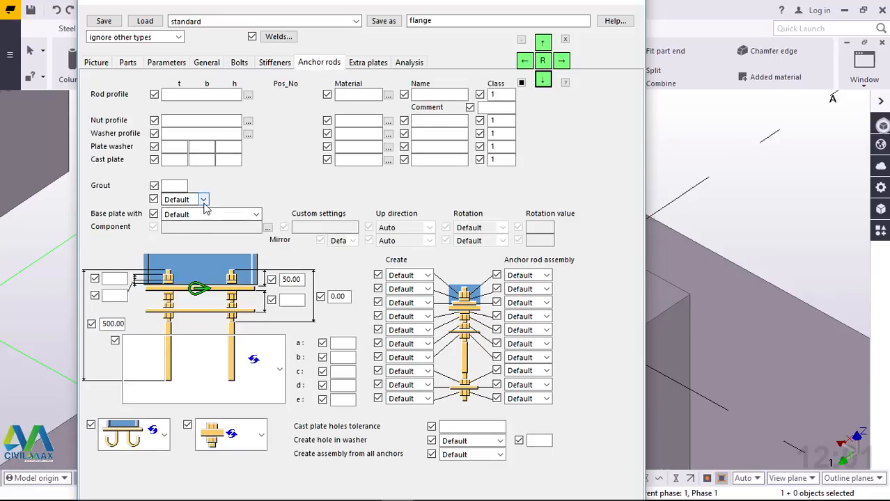
{"action": "left_click", "coordinate": [181, 187]}
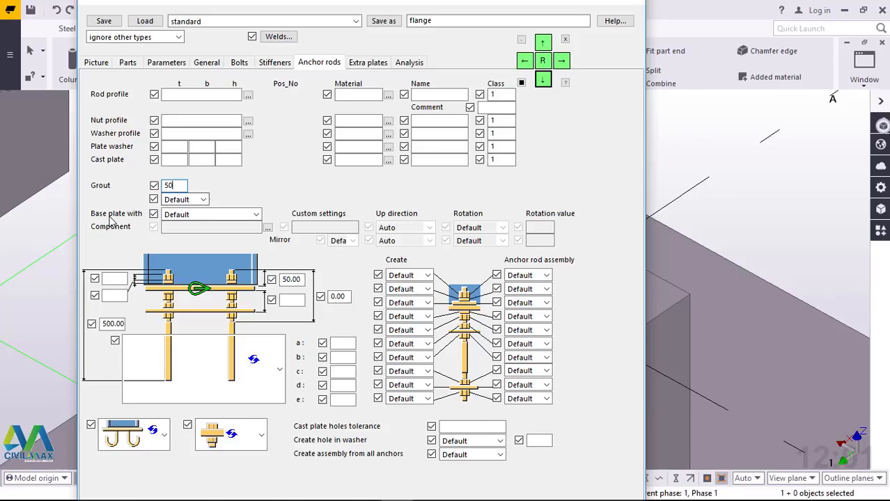
{"action": "left_click", "coordinate": [203, 200]}
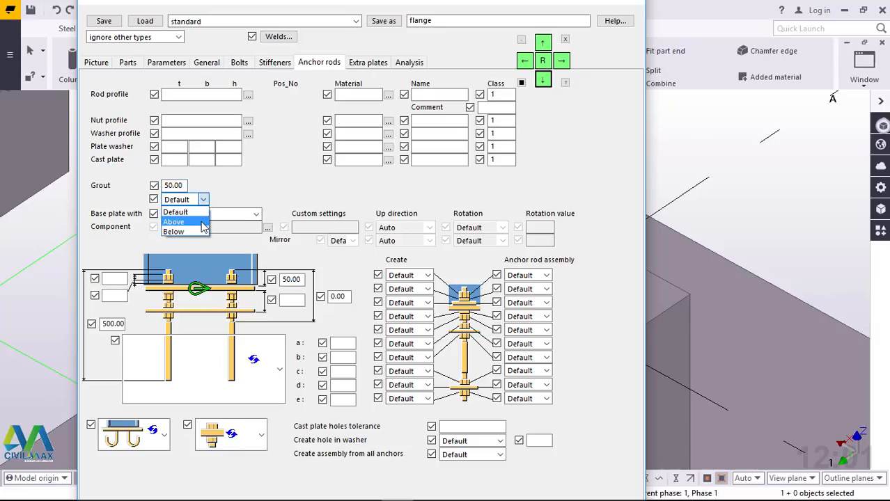
{"action": "left_click", "coordinate": [202, 225]}
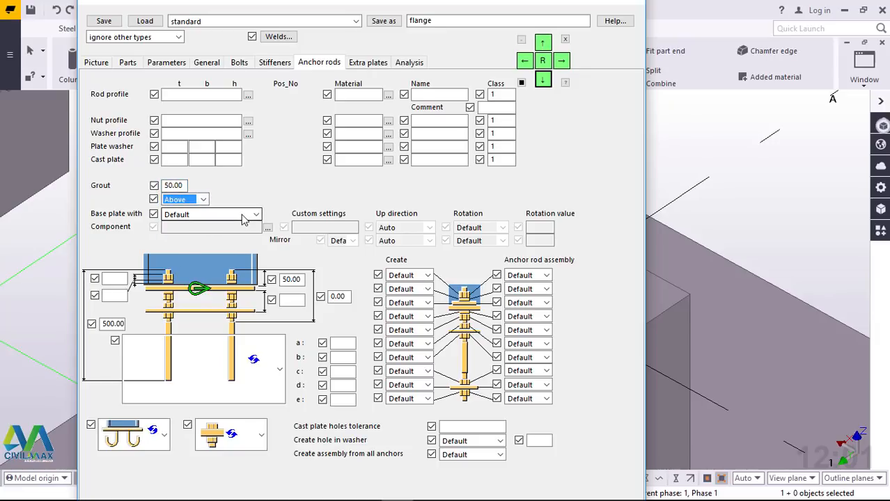
Step: Choose the U-hook anchor rod shape, with 100 rod projection above the base plate and 500 for the upper rod length
{"action": "left_click", "coordinate": [281, 376]}
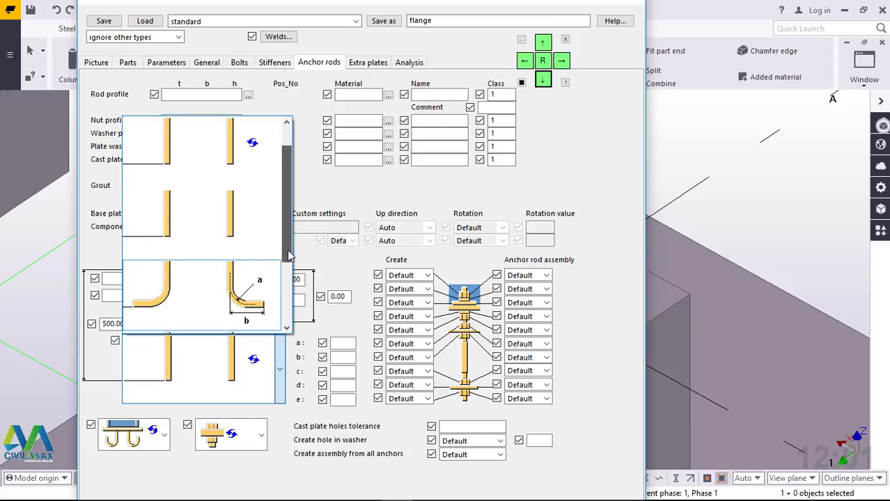
{"action": "scroll", "coordinate": [286, 272], "scroll_direction": "down", "scroll_amount": 1}
{"action": "left_click", "coordinate": [244, 298]}
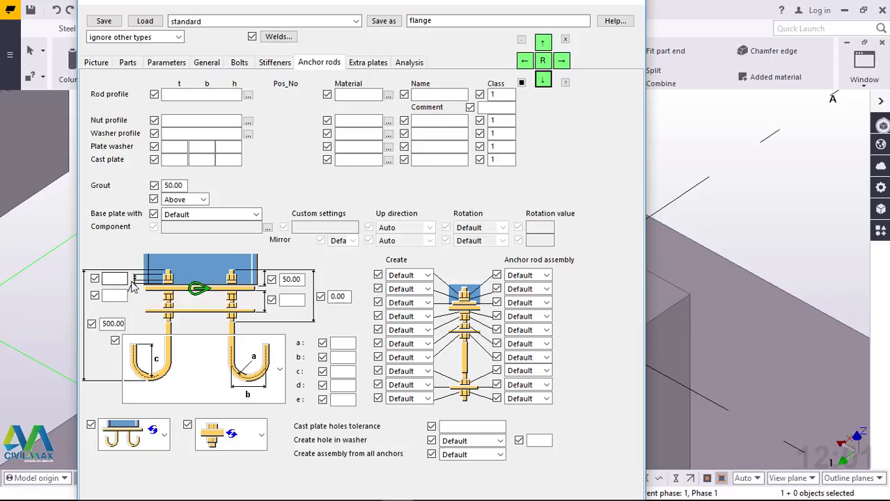
{"action": "left_click_drag", "start_coordinate": [347, 297], "coordinate": [332, 298]}
{"action": "left_click_drag", "start_coordinate": [303, 279], "coordinate": [285, 280]}
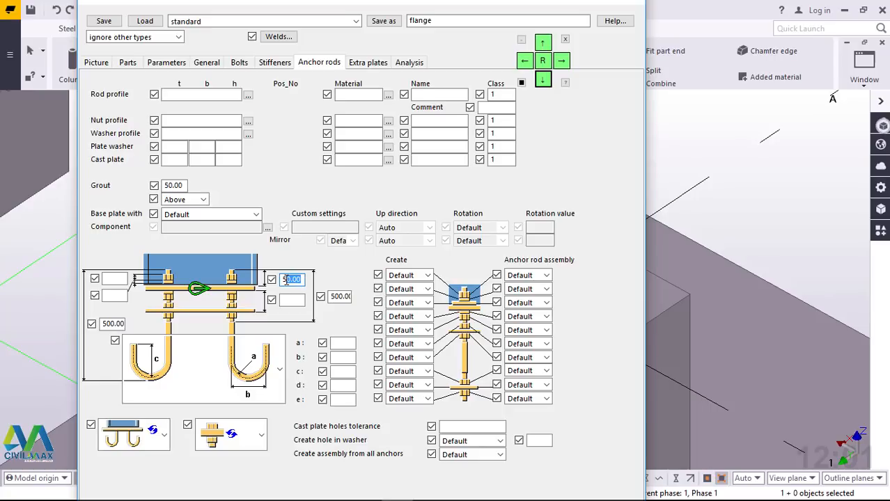
{"action": "left_click_drag", "start_coordinate": [301, 280], "coordinate": [281, 279]}
{"action": "type", "text": "1"}
Step: Set the base plate to be made with Anchor rods, modify the component at grid A/1 with these settings and close its dialog
{"action": "left_click", "coordinate": [239, 215]}
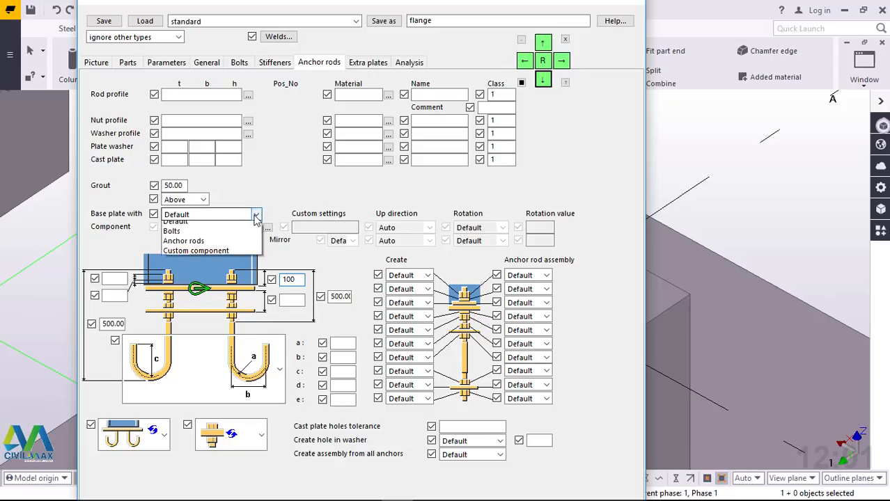
{"action": "left_click", "coordinate": [198, 247]}
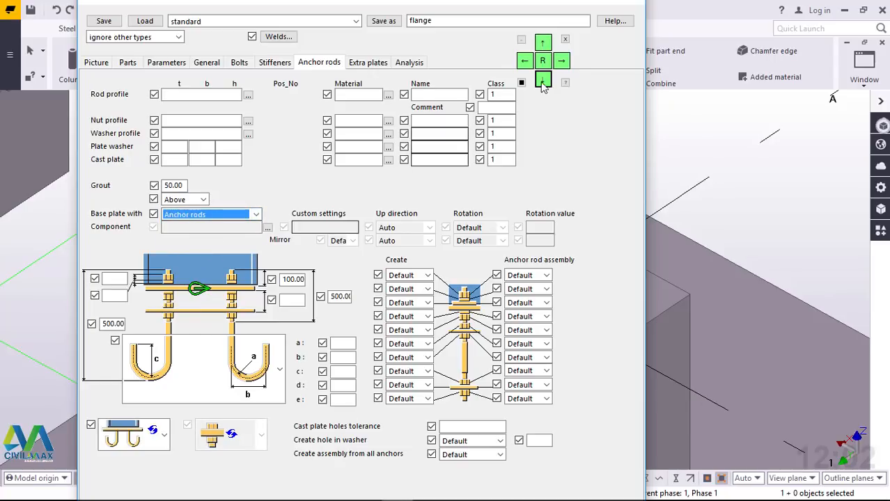
{"action": "left_click", "coordinate": [544, 43]}
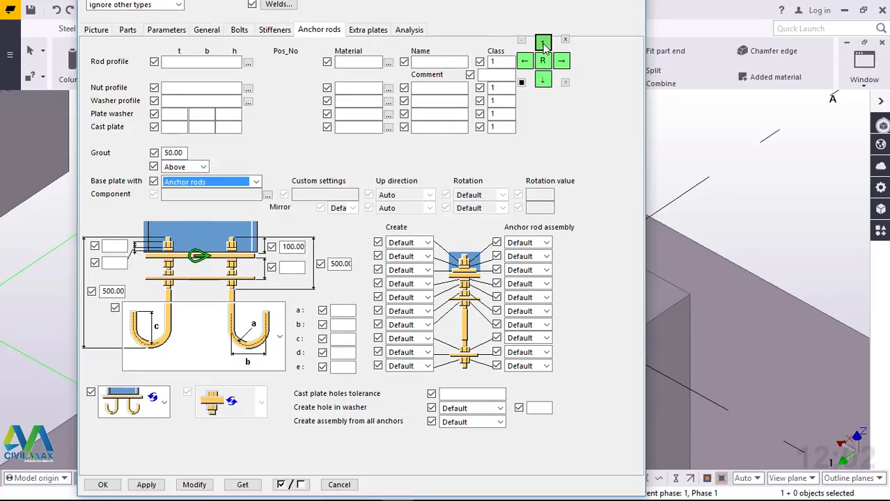
{"action": "left_click", "coordinate": [543, 43]}
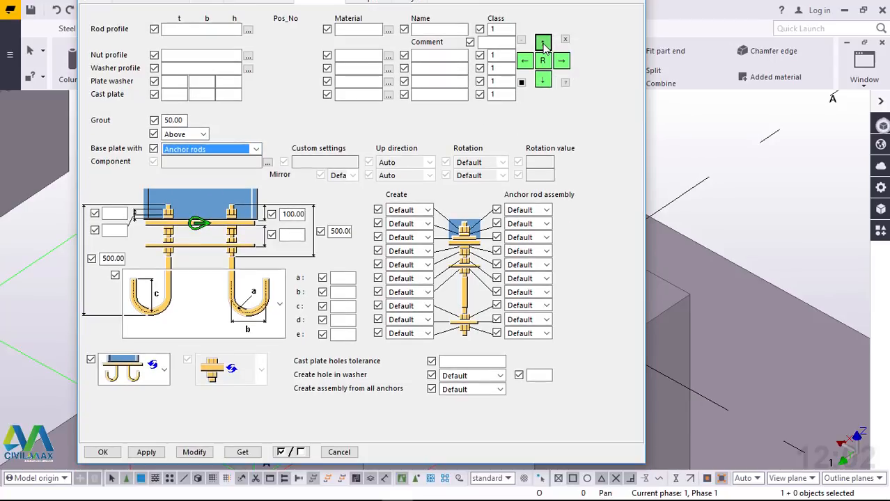
{"action": "left_click", "coordinate": [194, 453]}
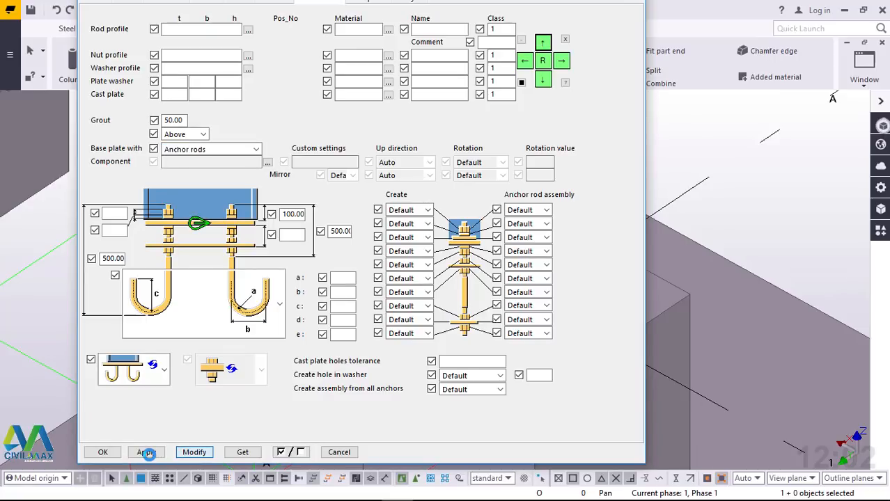
{"action": "left_click", "coordinate": [145, 452]}
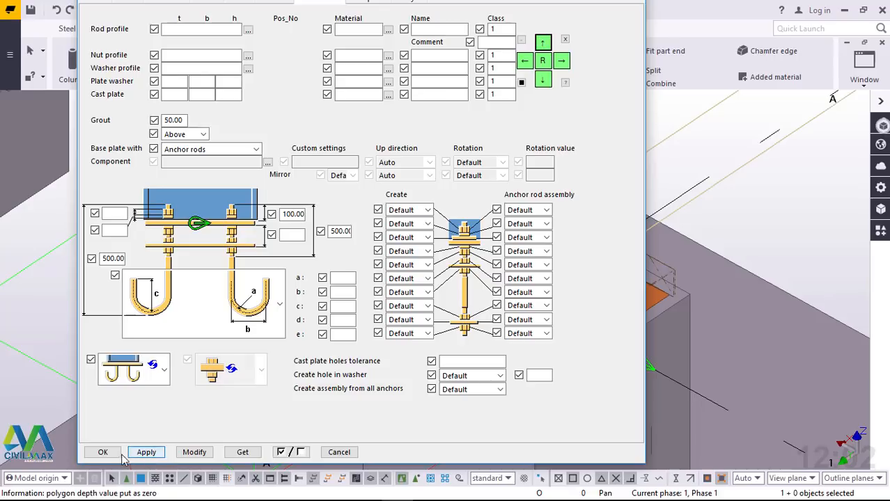
{"action": "left_click", "coordinate": [104, 452]}
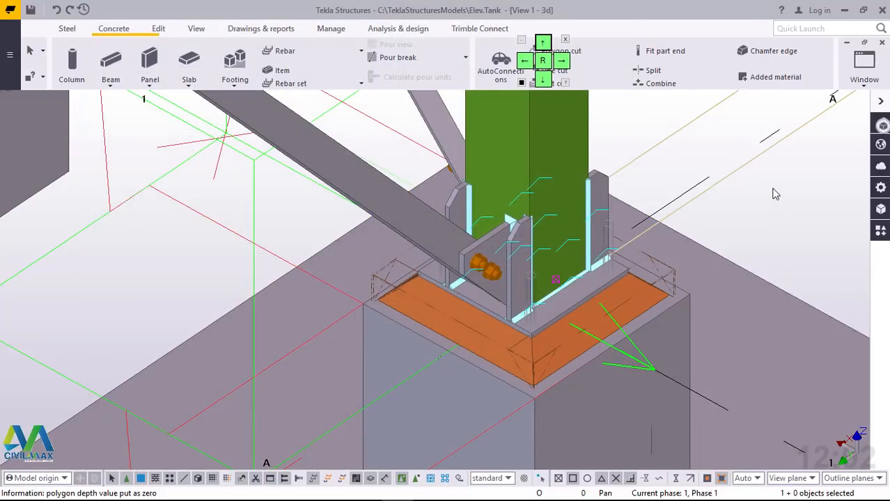
Step: Redraw the view and examine the stiffened base plate and grout at grid A/1
{"action": "right_click", "coordinate": [776, 194]}
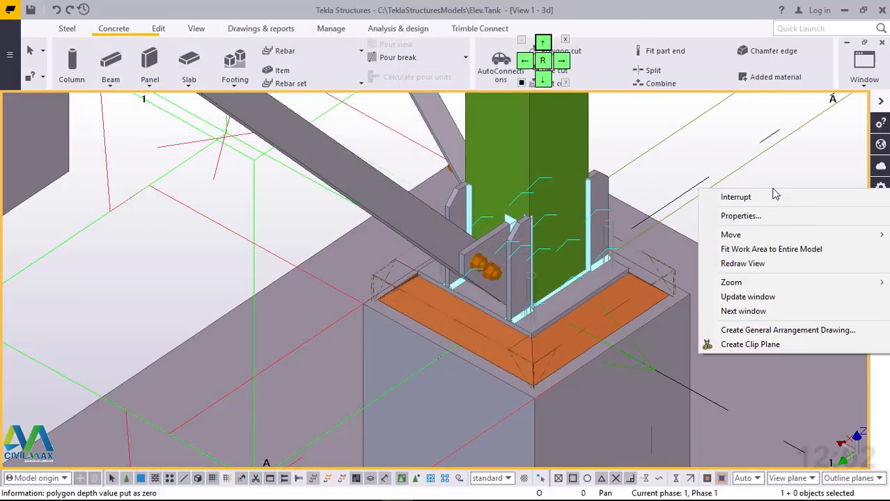
{"action": "left_click", "coordinate": [758, 267]}
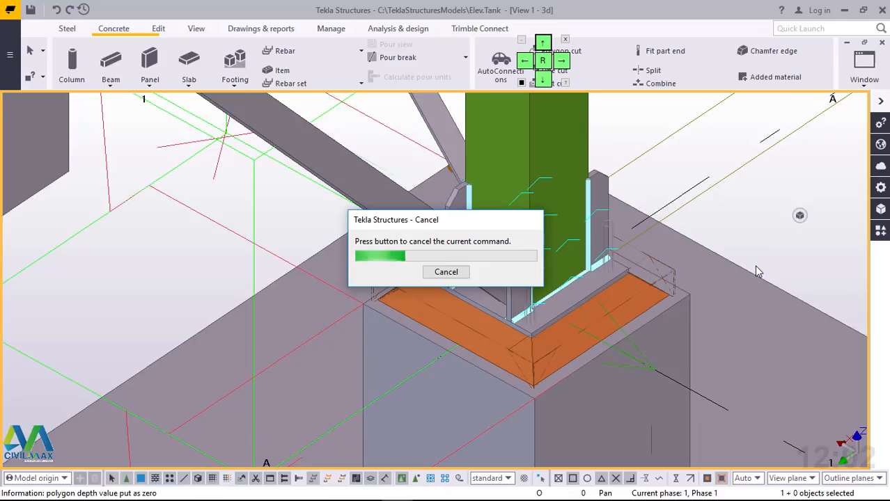
{"action": "scroll", "coordinate": [528, 306], "scroll_direction": "up", "scroll_amount": 2}
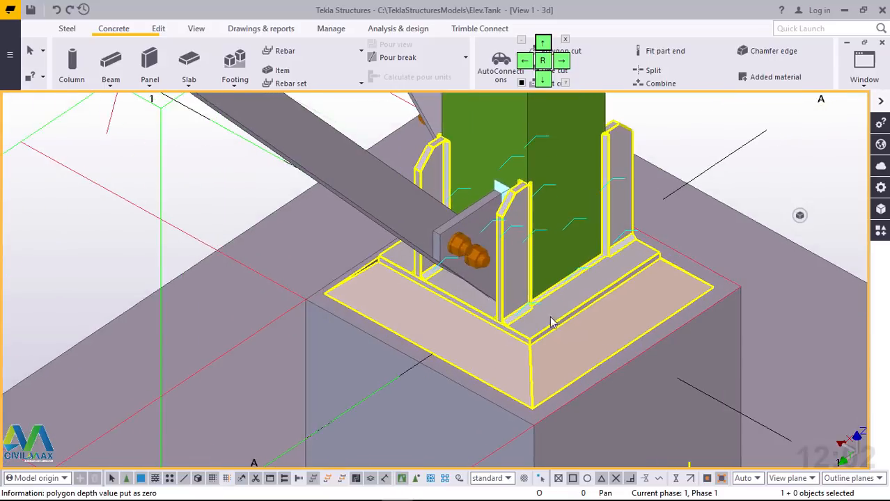
{"action": "scroll", "coordinate": [572, 311], "scroll_direction": "down", "scroll_amount": 5}
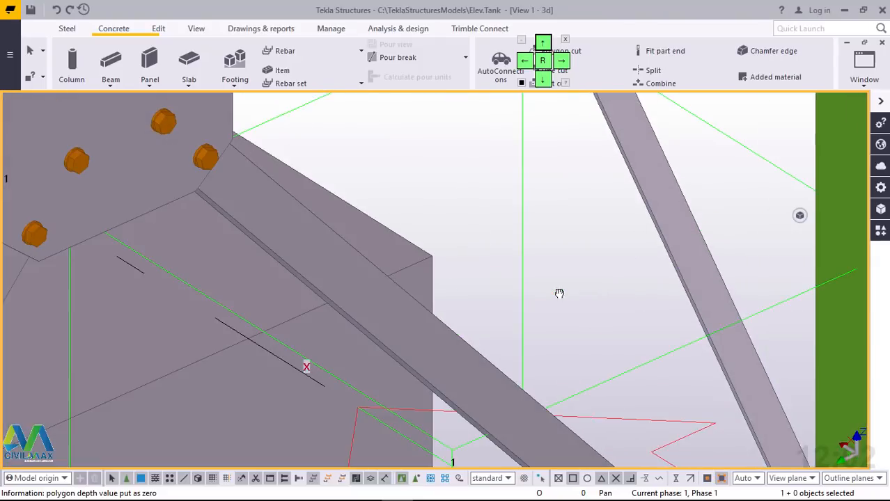
{"action": "scroll", "coordinate": [510, 341], "scroll_direction": "up", "scroll_amount": 3}
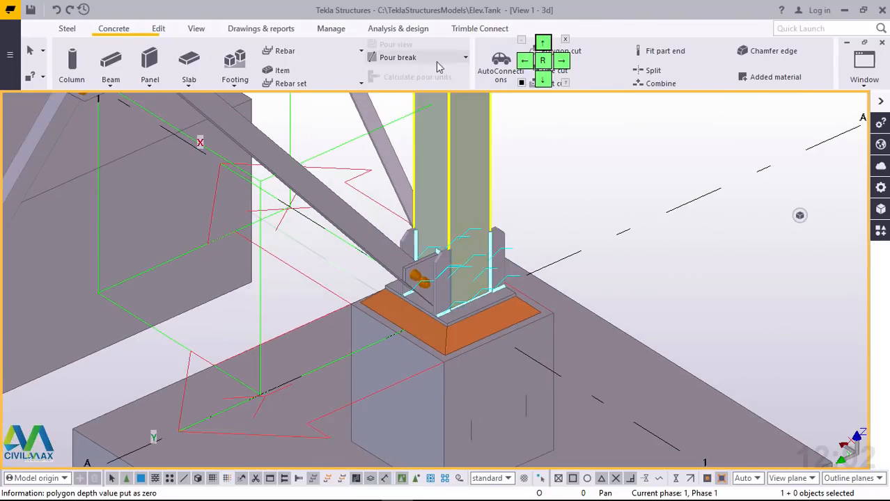
Step: Rotate the model around a point picked at the grid A/1 base plate to inspect it, and end the navigation command
{"action": "left_click", "coordinate": [197, 28]}
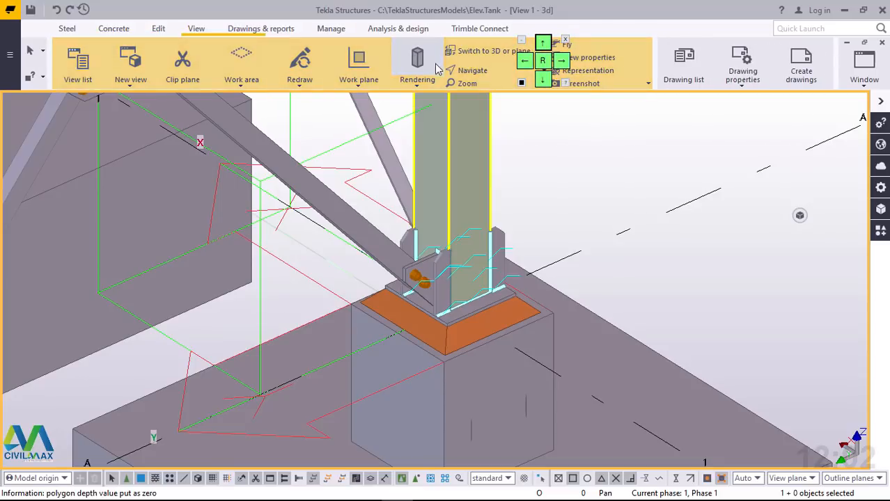
{"action": "left_click", "coordinate": [478, 72]}
{"action": "left_click", "coordinate": [491, 133]}
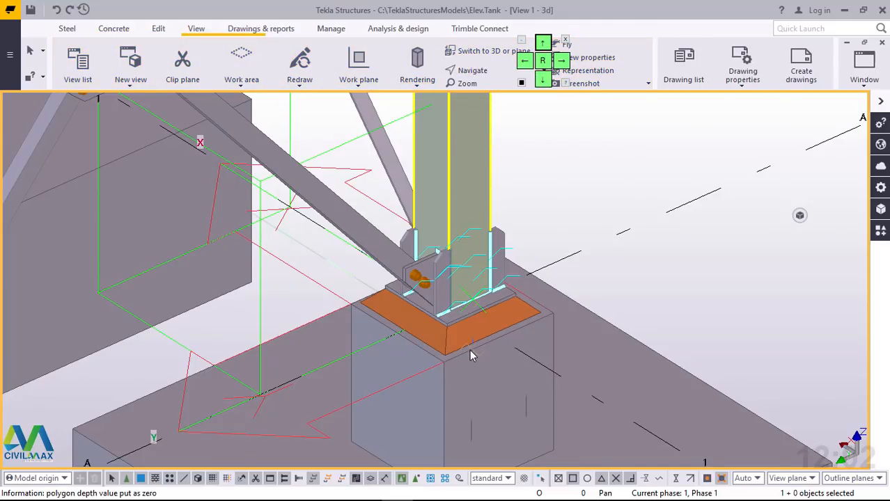
{"action": "left_click_drag", "start_coordinate": [477, 348], "coordinate": [388, 335]}
{"action": "middle_click_drag", "start_coordinate": [388, 335], "coordinate": [475, 411], "text": "ctrl"}
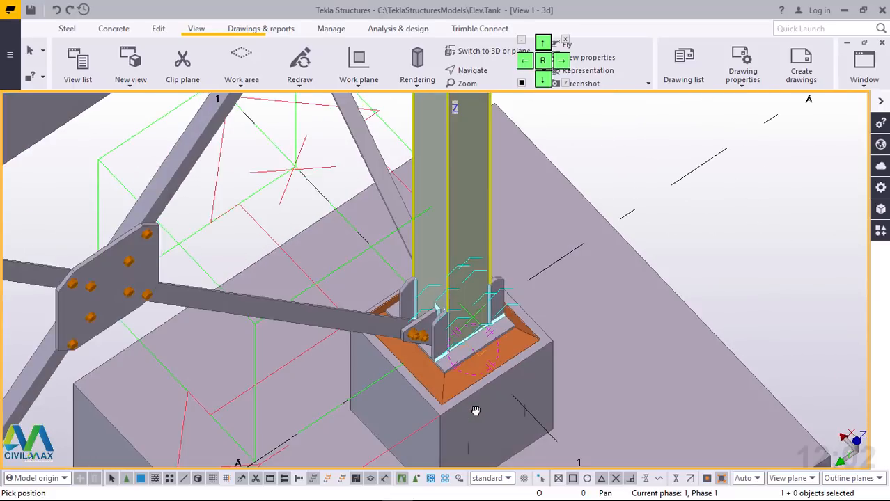
{"action": "middle_click_drag", "start_coordinate": [437, 350], "coordinate": [455, 279], "text": "ctrl"}
{"action": "scroll", "coordinate": [626, 283], "scroll_direction": "down", "scroll_amount": 7}
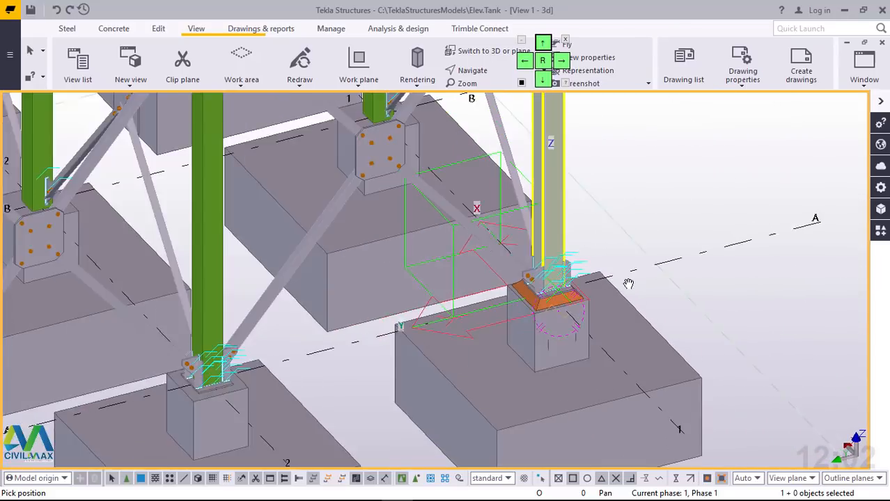
{"action": "scroll", "coordinate": [339, 360], "scroll_direction": "up", "scroll_amount": 3}
{"action": "scroll", "coordinate": [339, 356], "scroll_direction": "up", "scroll_amount": 1}
{"action": "right_click", "coordinate": [247, 323]}
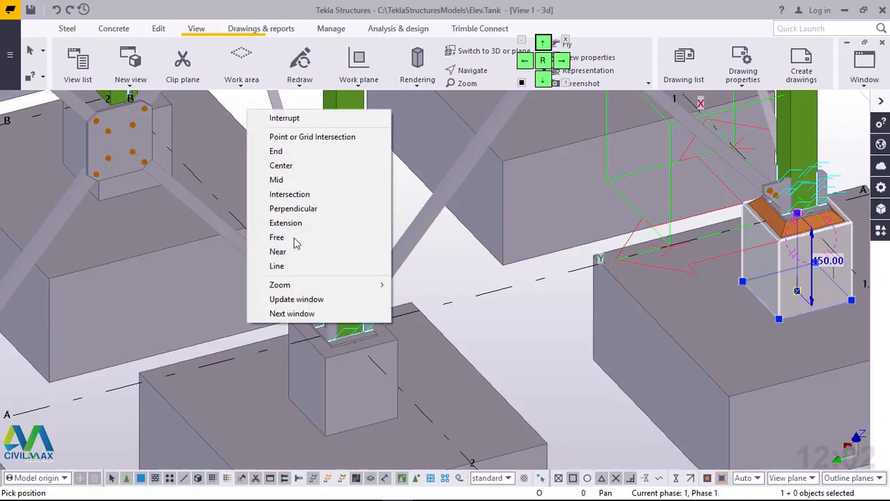
{"action": "left_click", "coordinate": [293, 120]}
Step: Delete the existing stiffened base plate components from the columns at grids A/2 and A/3
{"action": "scroll", "coordinate": [357, 340], "scroll_direction": "up", "scroll_amount": 2}
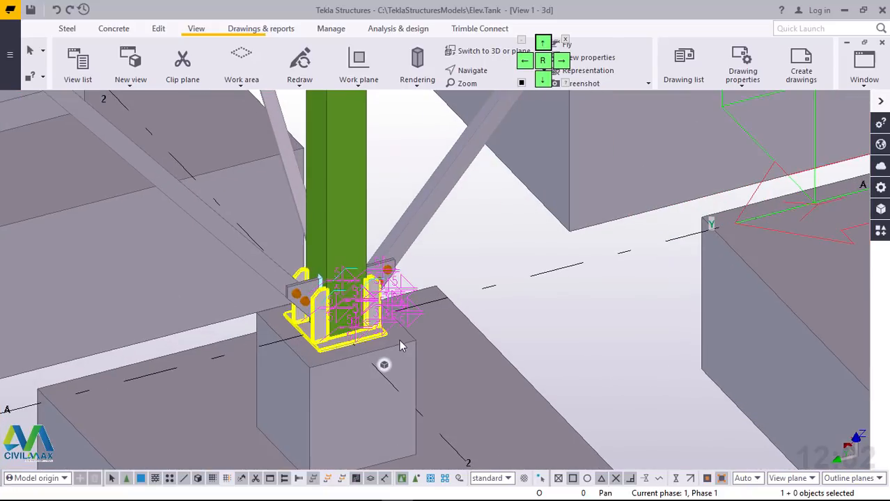
{"action": "scroll", "coordinate": [509, 337], "scroll_direction": "down", "scroll_amount": 5}
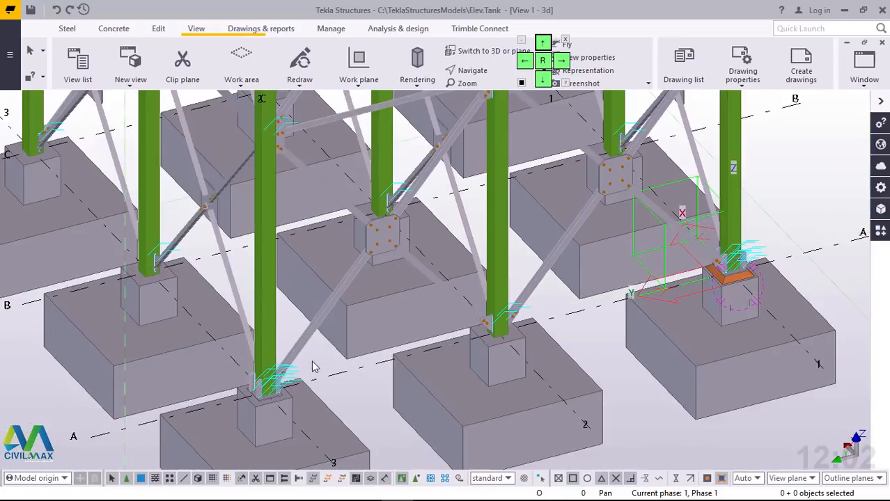
{"action": "scroll", "coordinate": [313, 367], "scroll_direction": "up", "scroll_amount": 5}
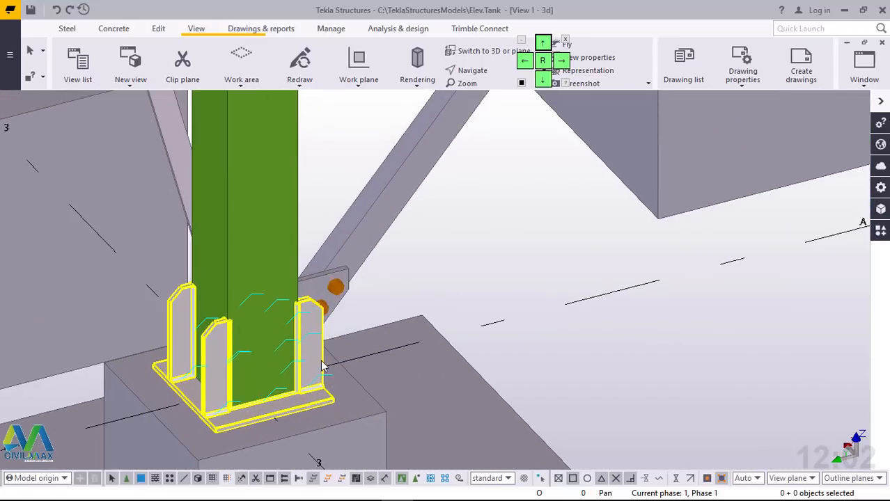
{"action": "left_click", "coordinate": [323, 367]}
{"action": "key", "text": "Escape"}
{"action": "scroll", "coordinate": [212, 372], "scroll_direction": "down", "scroll_amount": 5}
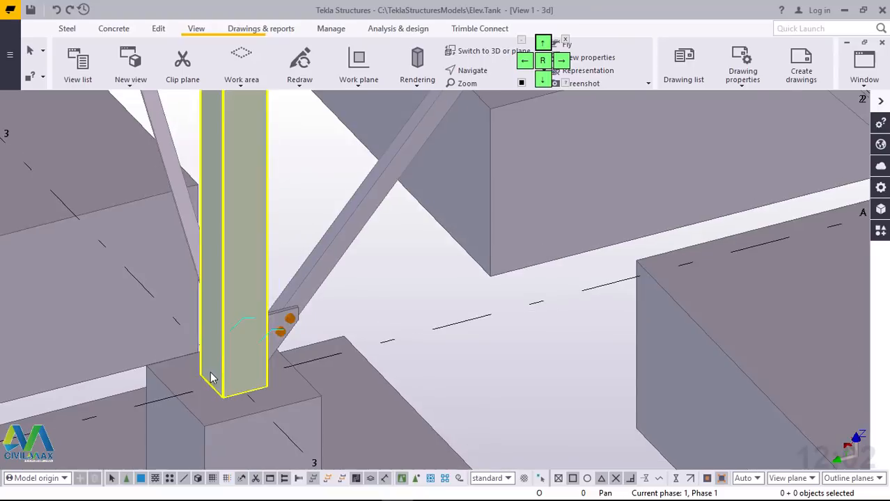
{"action": "scroll", "coordinate": [212, 372], "scroll_direction": "down", "scroll_amount": 2}
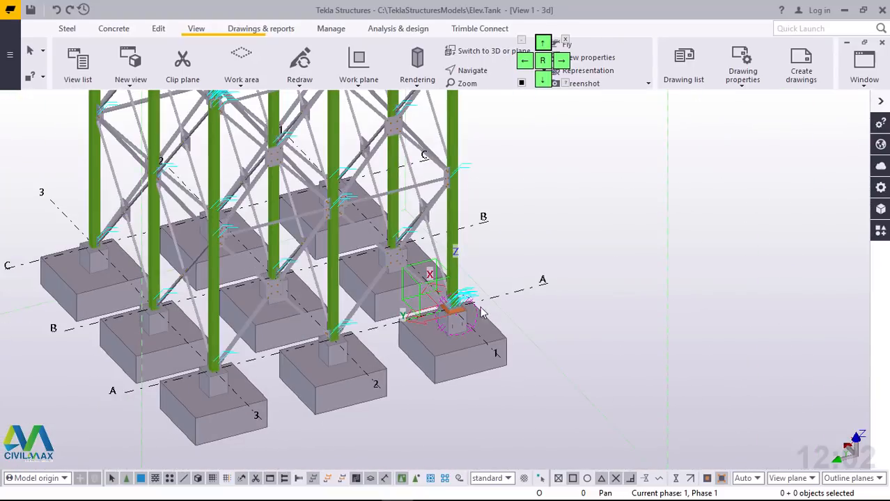
Step: Reopen the stiffened base plate settings at grid A/1, modify the component with them, apply them and close the dialog
{"action": "scroll", "coordinate": [453, 307], "scroll_direction": "up", "scroll_amount": 6}
{"action": "scroll", "coordinate": [457, 307], "scroll_direction": "up", "scroll_amount": 3}
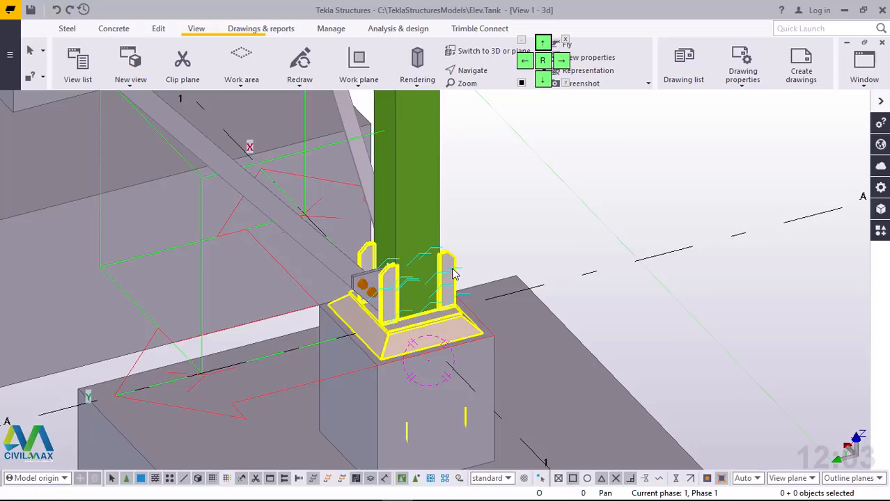
{"action": "double_click", "coordinate": [453, 274]}
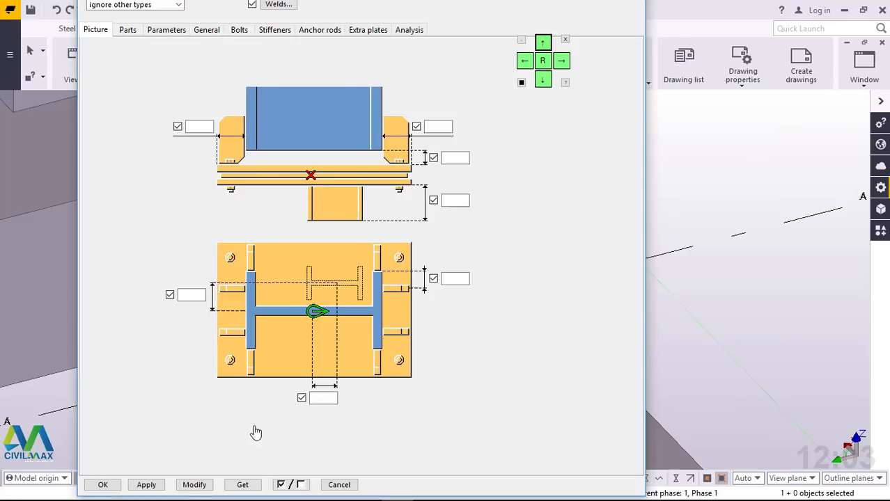
{"action": "left_click", "coordinate": [756, 77]}
{"action": "left_click", "coordinate": [195, 484]}
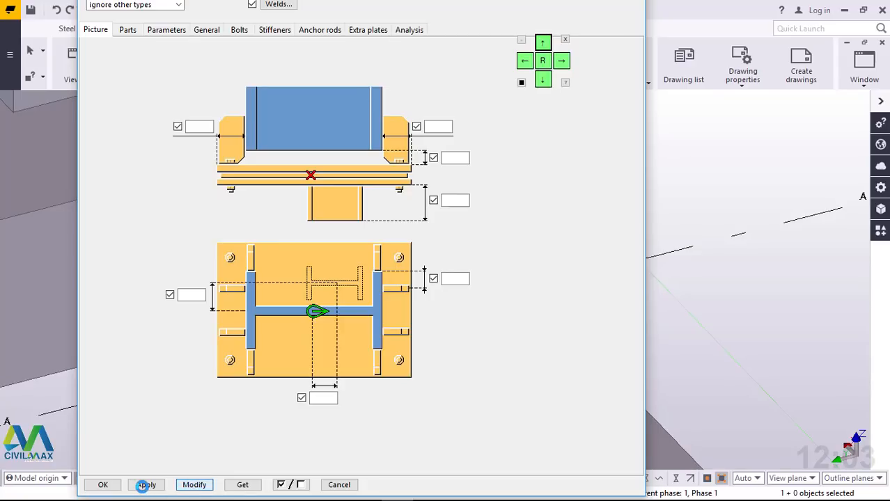
{"action": "left_click", "coordinate": [143, 486]}
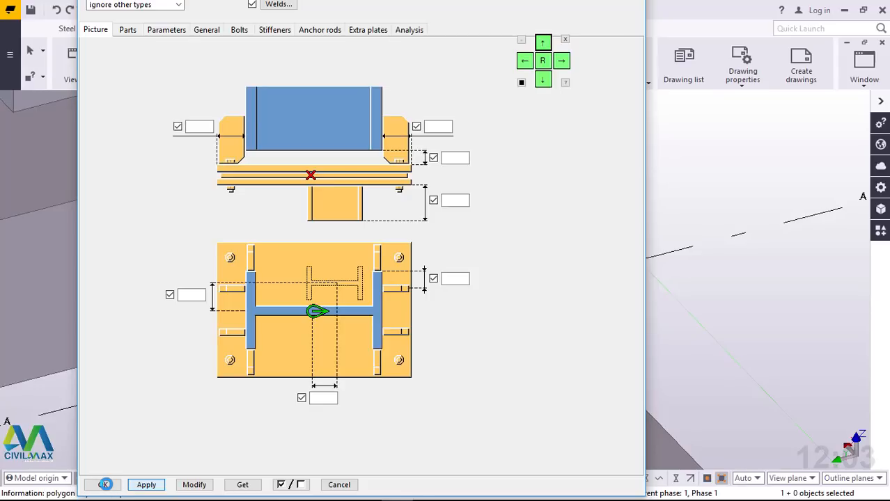
{"action": "left_click", "coordinate": [105, 485]}
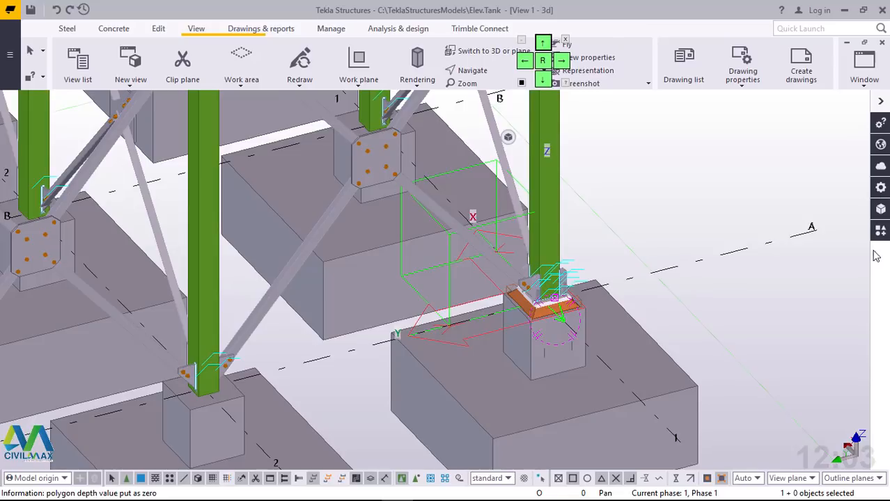
Step: Add a Stiffened base plate (1014) to the foot of the column at grid A/2
{"action": "left_click", "coordinate": [880, 230]}
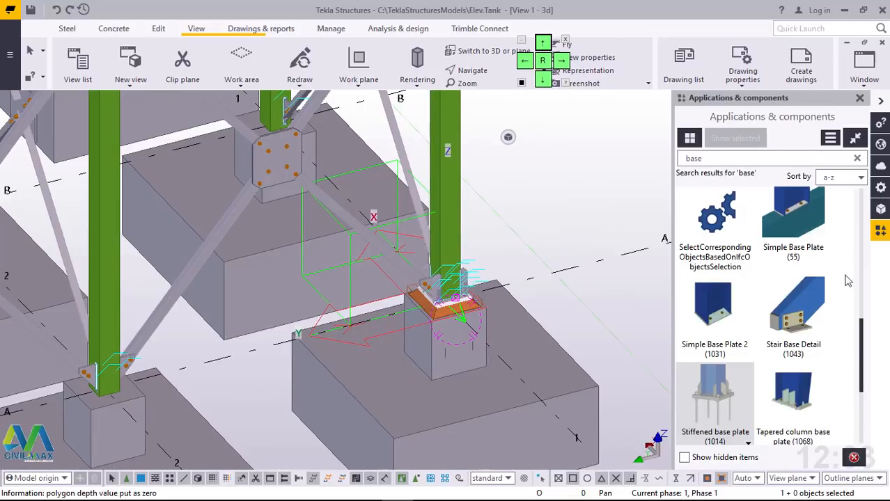
{"action": "left_click", "coordinate": [716, 390]}
{"action": "scroll", "coordinate": [590, 224], "scroll_direction": "down", "scroll_amount": 3}
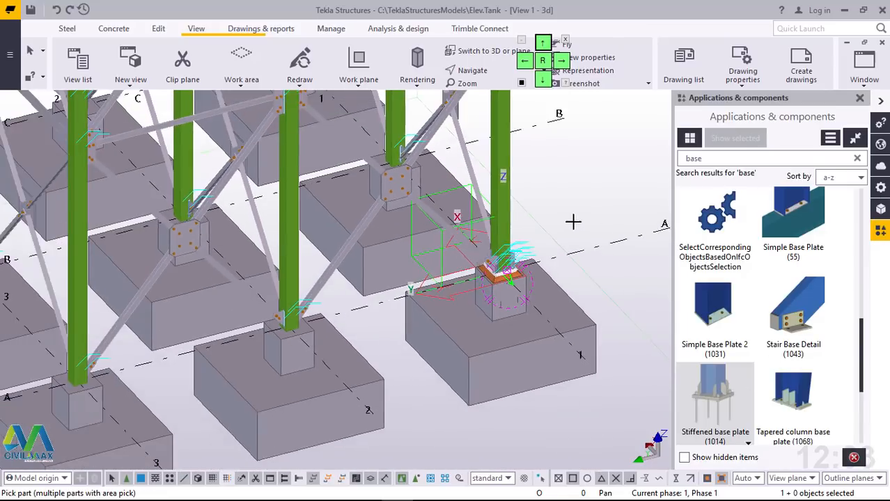
{"action": "scroll", "coordinate": [278, 349], "scroll_direction": "up", "scroll_amount": 4}
{"action": "scroll", "coordinate": [301, 350], "scroll_direction": "up", "scroll_amount": 2}
{"action": "left_click", "coordinate": [407, 153]}
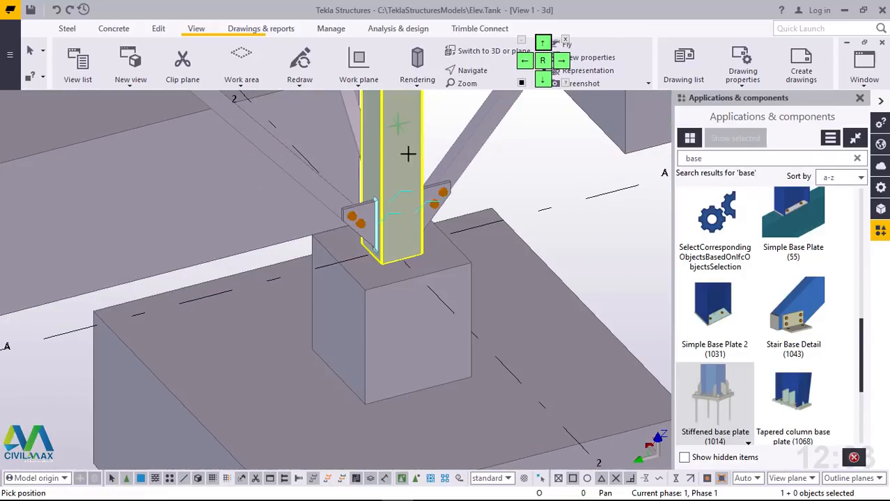
{"action": "scroll", "coordinate": [409, 234], "scroll_direction": "up", "scroll_amount": 2}
{"action": "scroll", "coordinate": [408, 234], "scroll_direction": "up", "scroll_amount": 1}
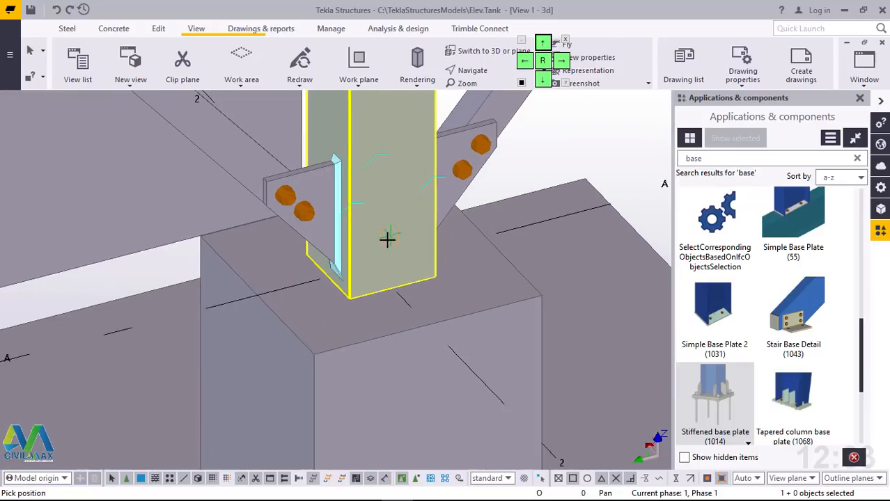
{"action": "left_click", "coordinate": [389, 246]}
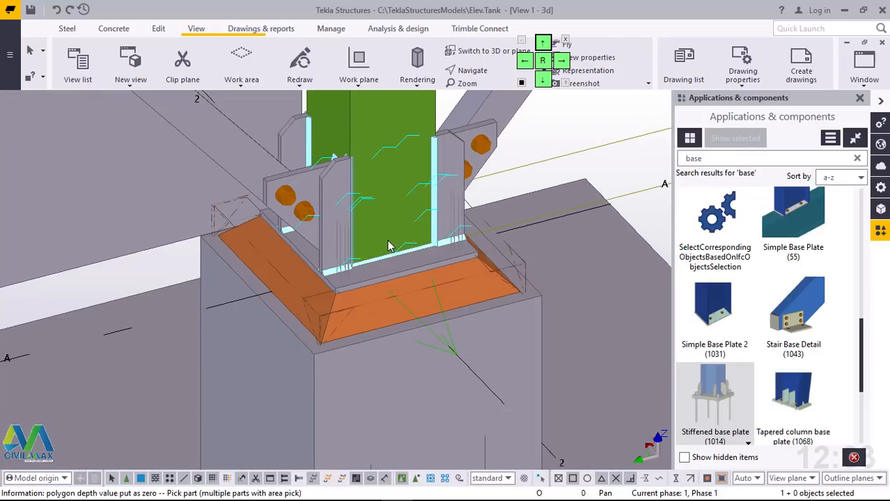
Step: Add the same stiffened base plate to the foot of the column at grid A/3 and end the command
{"action": "scroll", "coordinate": [253, 330], "scroll_direction": "down", "scroll_amount": 6}
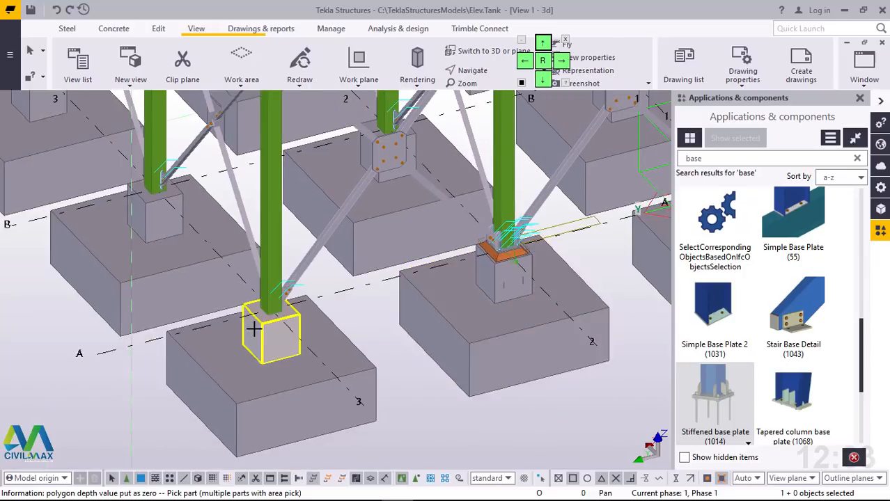
{"action": "scroll", "coordinate": [254, 329], "scroll_direction": "up", "scroll_amount": 5}
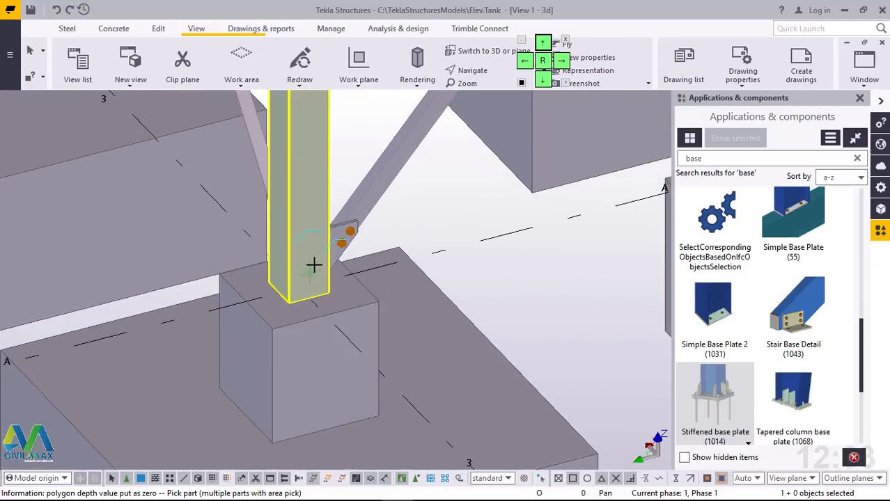
{"action": "left_click", "coordinate": [313, 265]}
{"action": "left_click", "coordinate": [310, 273]}
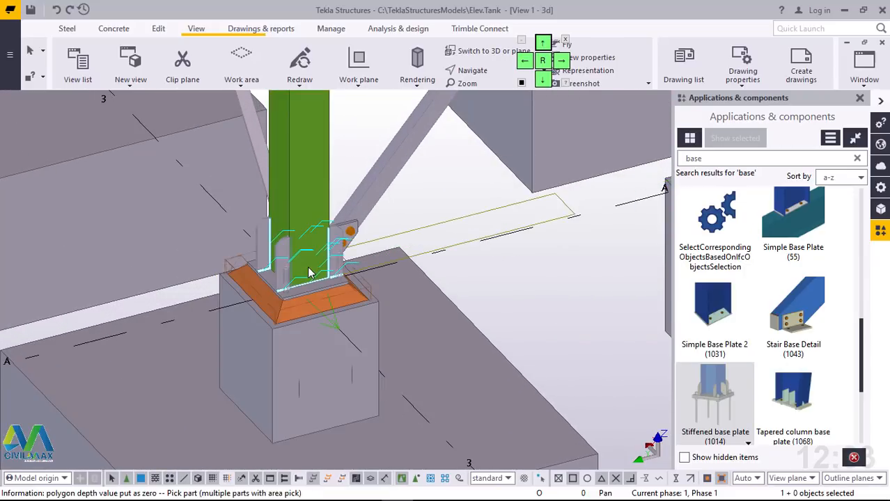
{"action": "right_click", "coordinate": [439, 198]}
{"action": "left_click", "coordinate": [441, 201]}
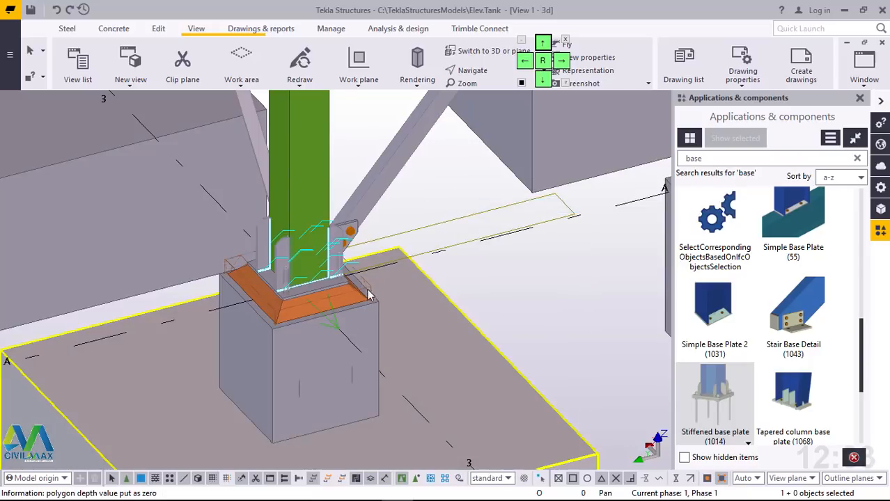
Step: Select the stiffened base plate components at grids A/3, A/2 and A/1 and copy them from grid line A to grid line B
{"action": "scroll", "coordinate": [367, 296], "scroll_direction": "up", "scroll_amount": 2}
{"action": "scroll", "coordinate": [267, 294], "scroll_direction": "down", "scroll_amount": 5}
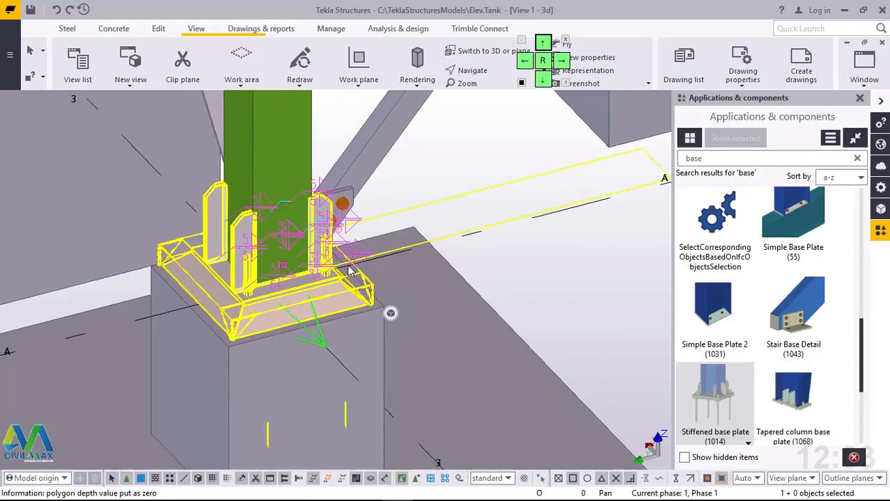
{"action": "scroll", "coordinate": [474, 235], "scroll_direction": "up", "scroll_amount": 5}
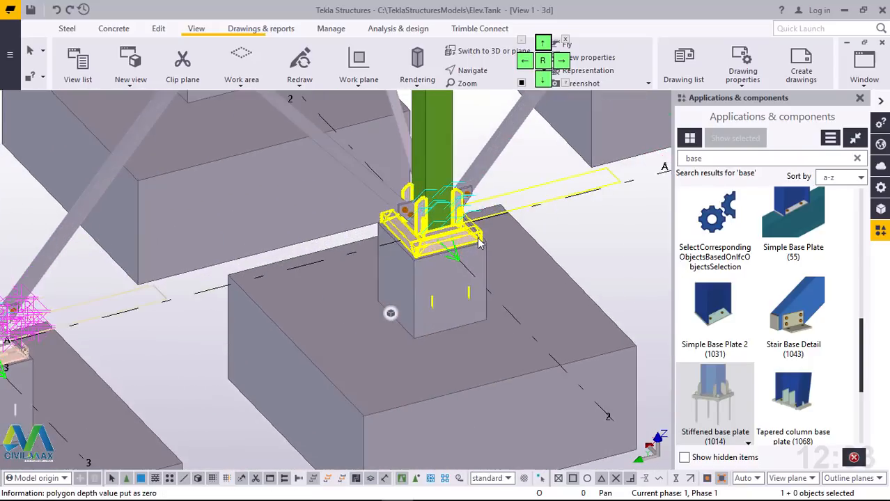
{"action": "left_click", "coordinate": [476, 235], "text": "ctrl"}
{"action": "scroll", "coordinate": [248, 290], "scroll_direction": "down", "scroll_amount": 4}
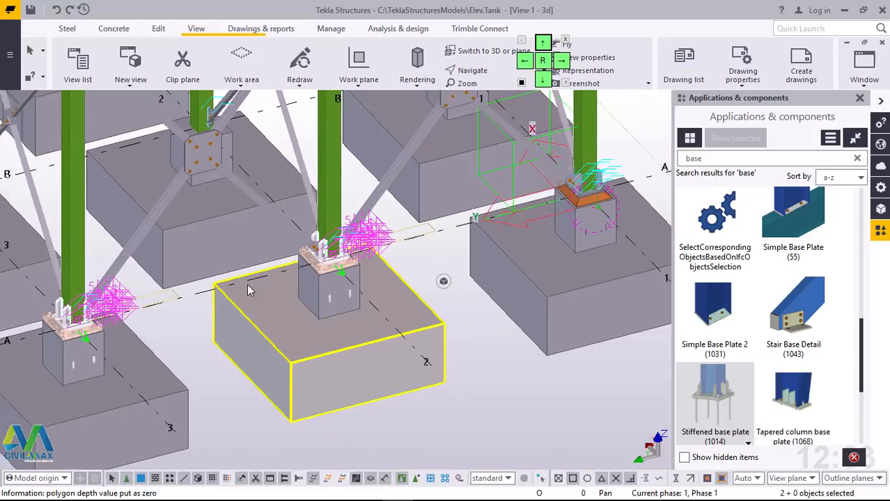
{"action": "scroll", "coordinate": [491, 226], "scroll_direction": "up", "scroll_amount": 3}
{"action": "scroll", "coordinate": [493, 227], "scroll_direction": "up", "scroll_amount": 2}
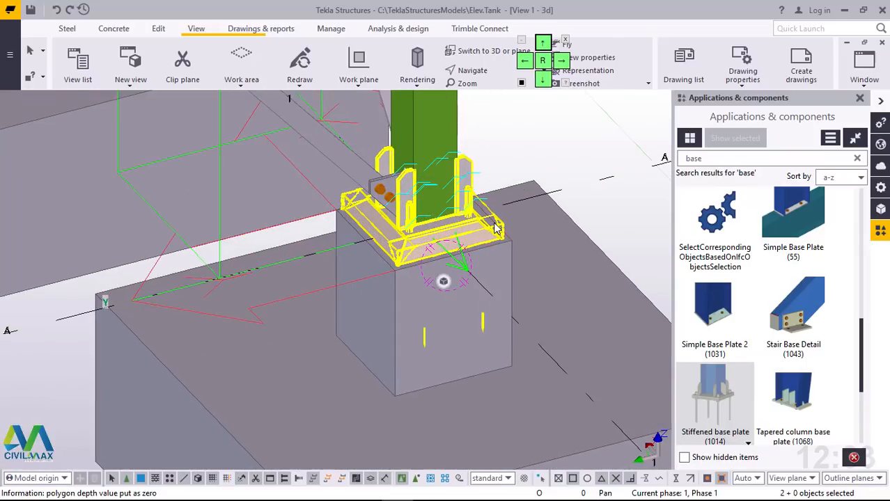
{"action": "left_click", "coordinate": [496, 227], "text": "ctrl"}
{"action": "scroll", "coordinate": [515, 219], "scroll_direction": "down", "scroll_amount": 6}
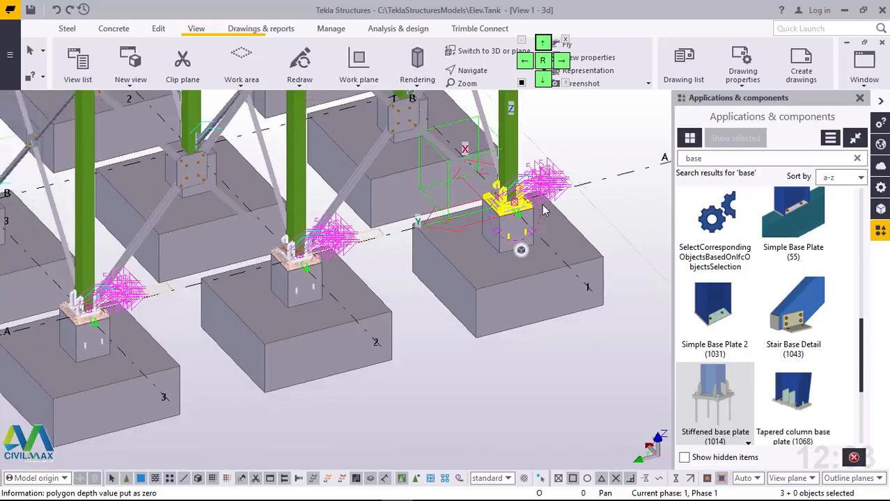
{"action": "scroll", "coordinate": [544, 211], "scroll_direction": "down", "scroll_amount": 3}
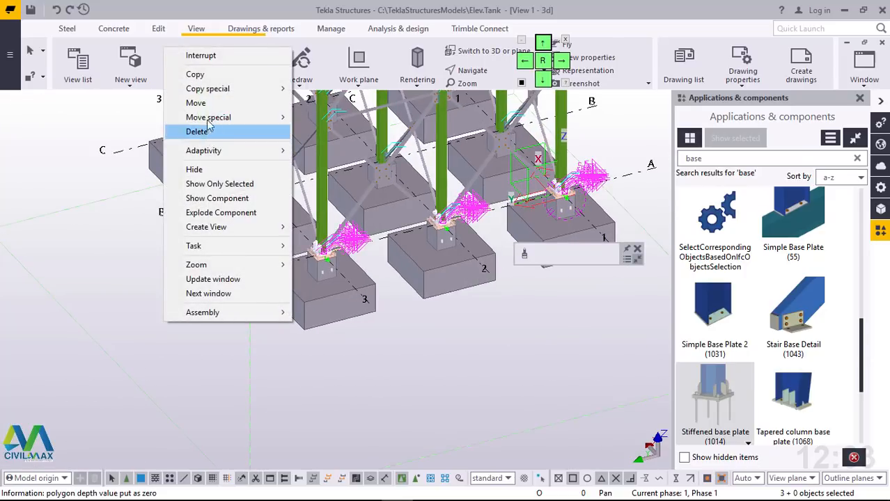
{"action": "left_click", "coordinate": [197, 74]}
{"action": "scroll", "coordinate": [228, 277], "scroll_direction": "up", "scroll_amount": 3}
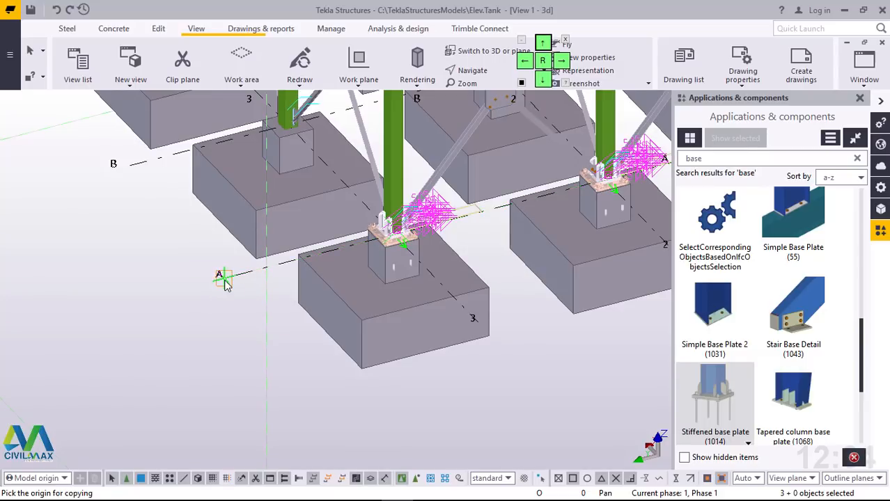
{"action": "scroll", "coordinate": [235, 242], "scroll_direction": "down", "scroll_amount": 3}
{"action": "scroll", "coordinate": [233, 265], "scroll_direction": "up", "scroll_amount": 4}
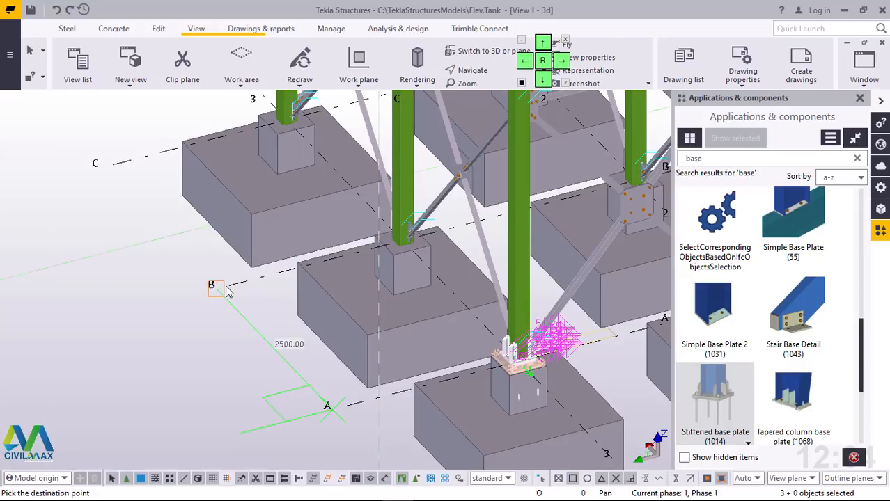
{"action": "left_click", "coordinate": [229, 291]}
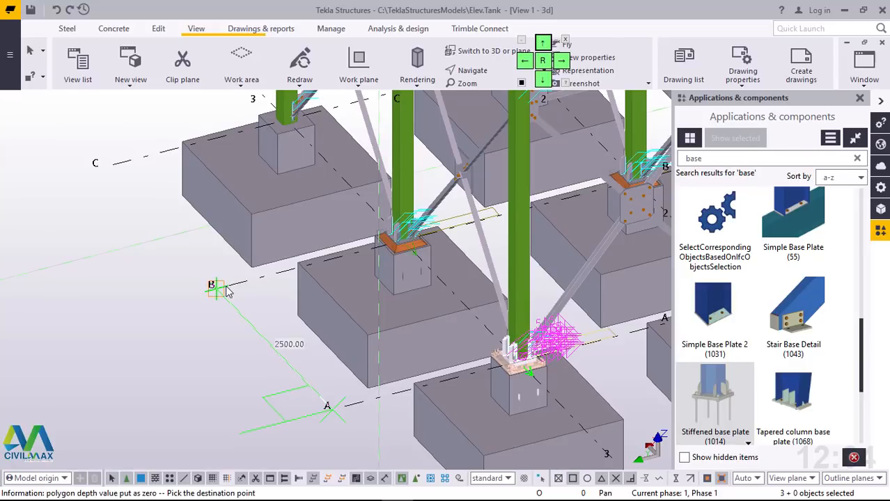
Step: Copy the same base plate components to grid line C, end the command and redraw the view
{"action": "left_click", "coordinate": [114, 165]}
{"action": "right_click", "coordinate": [140, 264]}
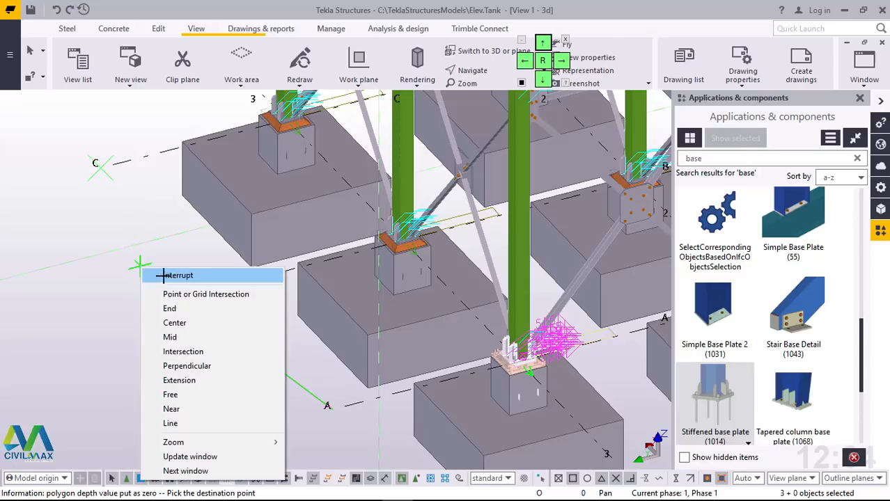
{"action": "left_click", "coordinate": [154, 275]}
{"action": "right_click", "coordinate": [147, 286]}
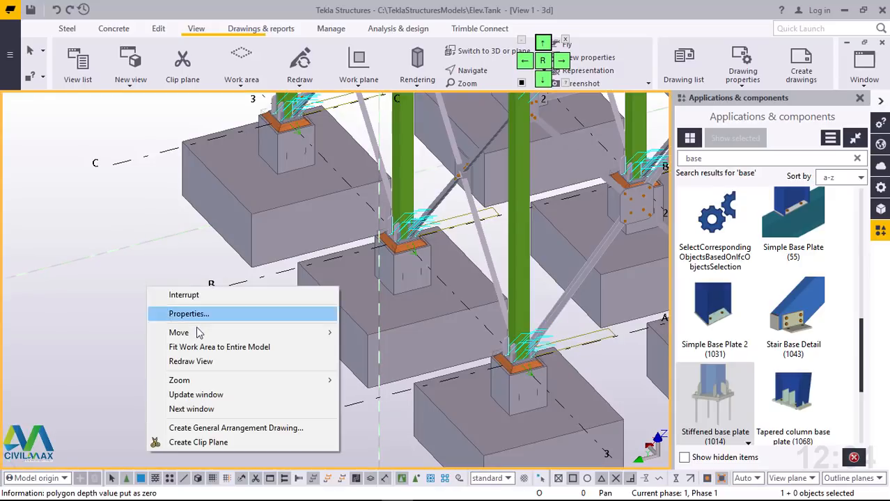
{"action": "left_click", "coordinate": [197, 361]}
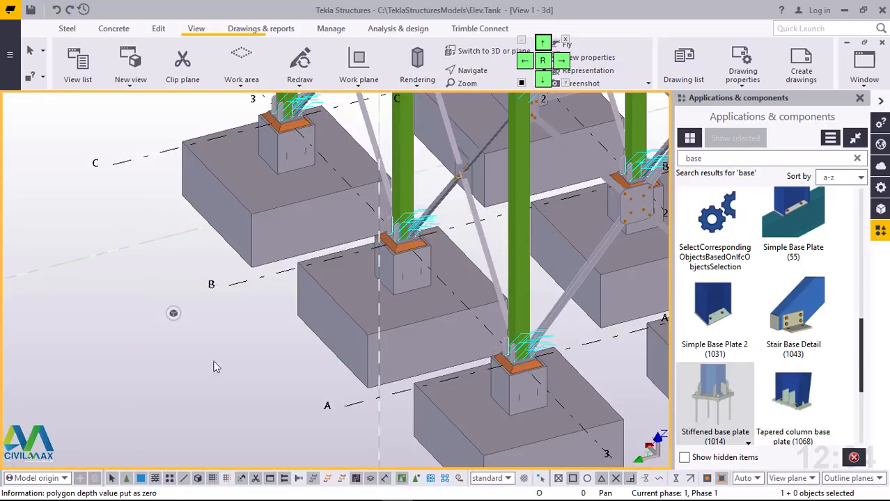
Step: Close the Applications & components catalogue and examine the base plates on the pedestals across the foundation grid
{"action": "scroll", "coordinate": [564, 249], "scroll_direction": "up", "scroll_amount": 2}
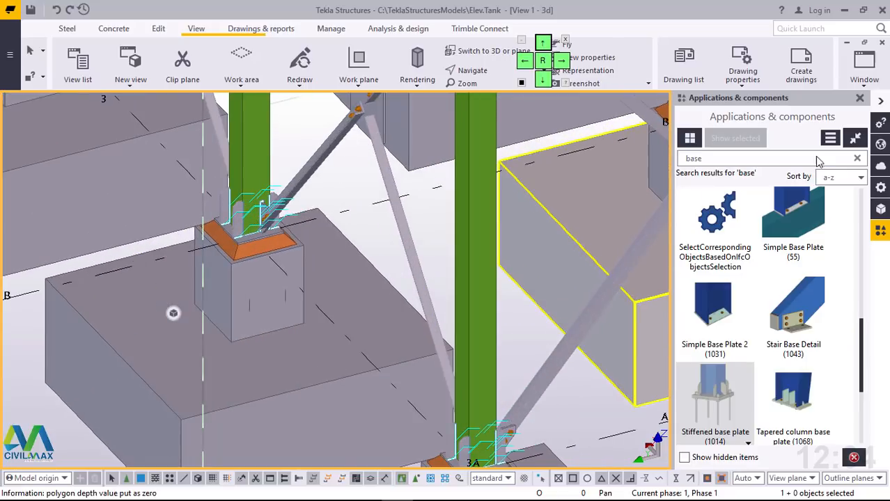
{"action": "left_click", "coordinate": [860, 98]}
{"action": "scroll", "coordinate": [265, 365], "scroll_direction": "down", "scroll_amount": 4}
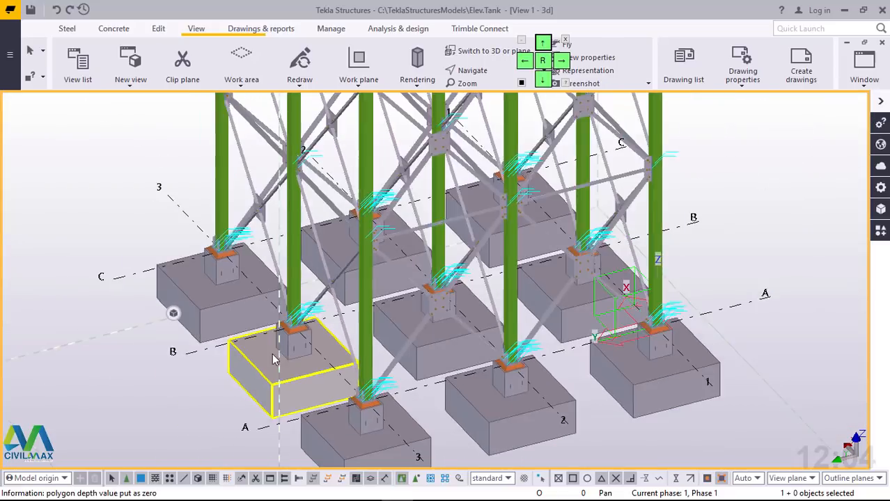
{"action": "scroll", "coordinate": [273, 359], "scroll_direction": "down", "scroll_amount": 2}
{"action": "middle_click_drag", "start_coordinate": [418, 333], "coordinate": [454, 311], "text": "ctrl"}
{"action": "scroll", "coordinate": [454, 313], "scroll_direction": "up", "scroll_amount": 5}
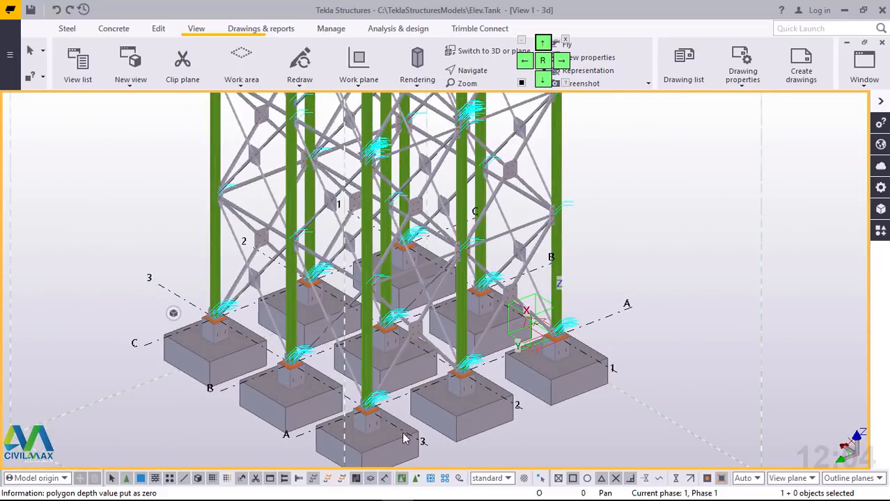
{"action": "scroll", "coordinate": [555, 310], "scroll_direction": "up", "scroll_amount": 9}
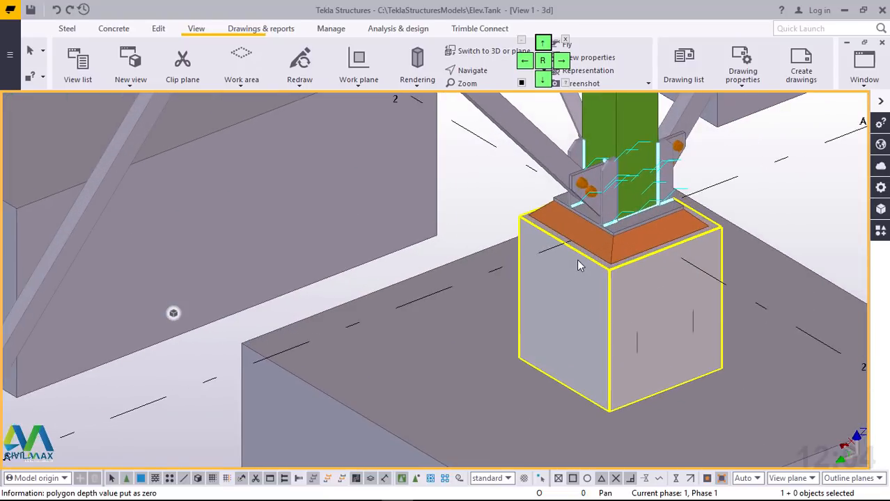
{"action": "scroll", "coordinate": [578, 259], "scroll_direction": "down", "scroll_amount": 5}
{"action": "scroll", "coordinate": [207, 393], "scroll_direction": "up", "scroll_amount": 3}
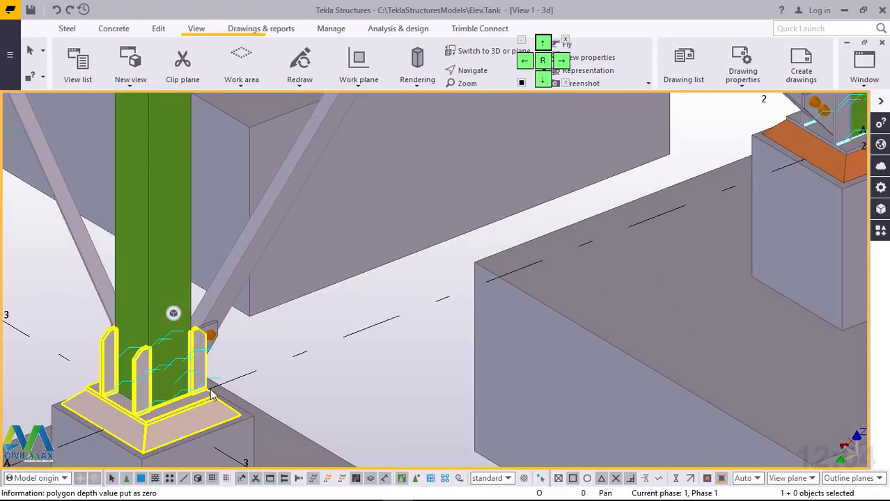
{"action": "middle_click_drag", "start_coordinate": [222, 399], "coordinate": [194, 397], "text": "ctrl"}
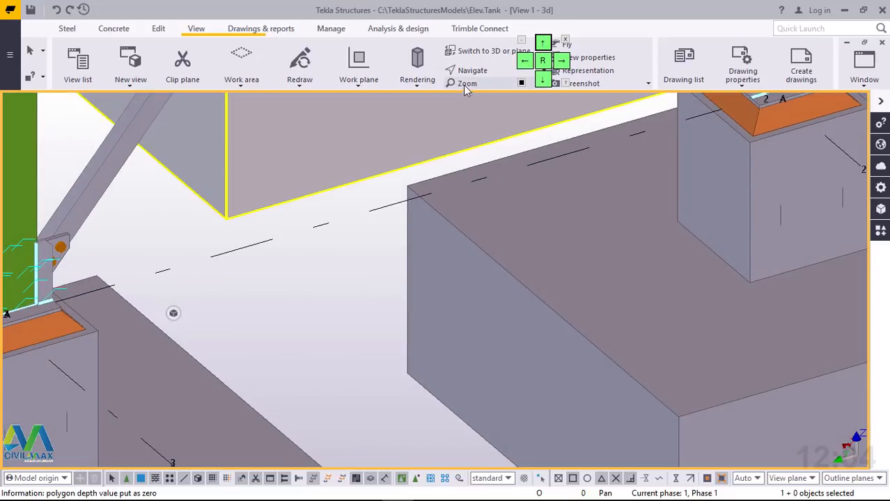
Step: Orbit the view around the column base at grid A/3 to face the pedestals along grid line A, ending the navigation command
{"action": "left_click", "coordinate": [485, 75]}
{"action": "left_click", "coordinate": [495, 115]}
{"action": "scroll", "coordinate": [579, 321], "scroll_direction": "down", "scroll_amount": 4}
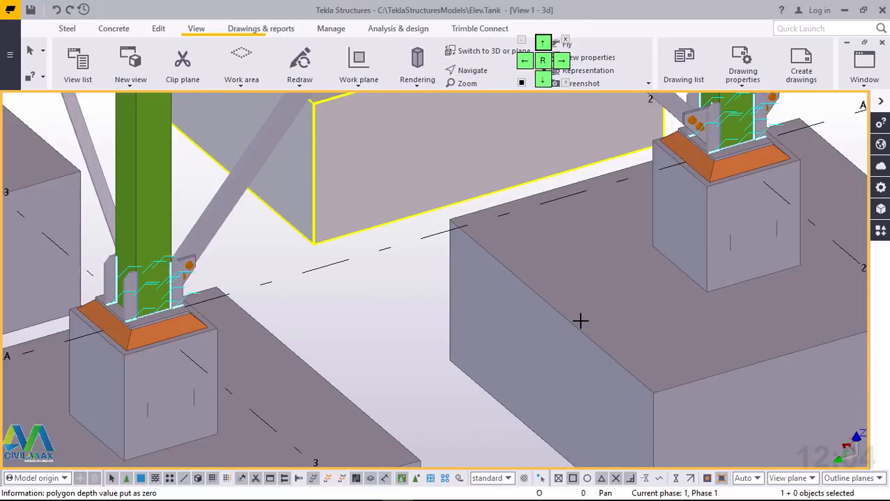
{"action": "middle_click_drag", "start_coordinate": [315, 330], "coordinate": [191, 339], "text": "ctrl"}
{"action": "scroll", "coordinate": [349, 322], "scroll_direction": "up", "scroll_amount": 2}
{"action": "scroll", "coordinate": [349, 322], "scroll_direction": "up", "scroll_amount": 3}
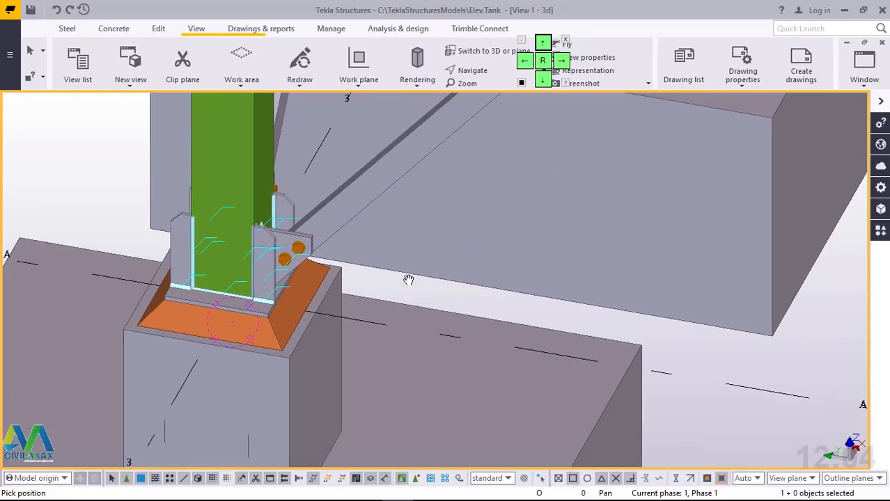
{"action": "right_click", "coordinate": [458, 253]}
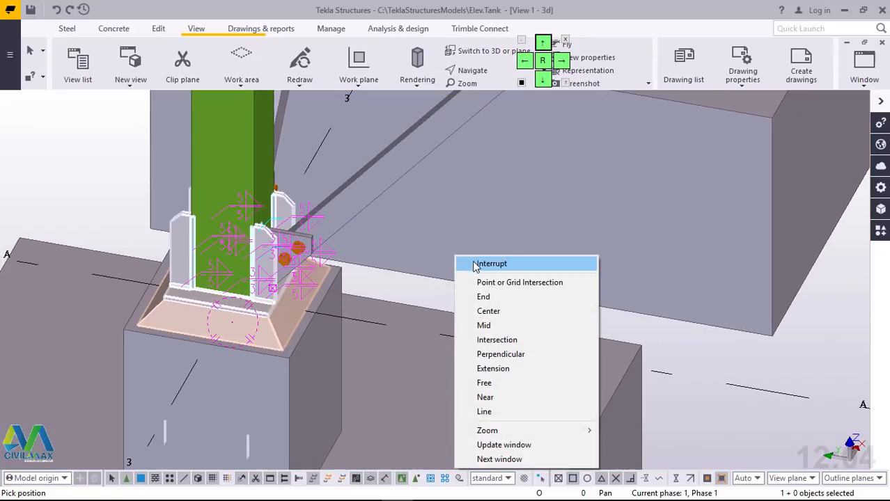
{"action": "left_click", "coordinate": [475, 261]}
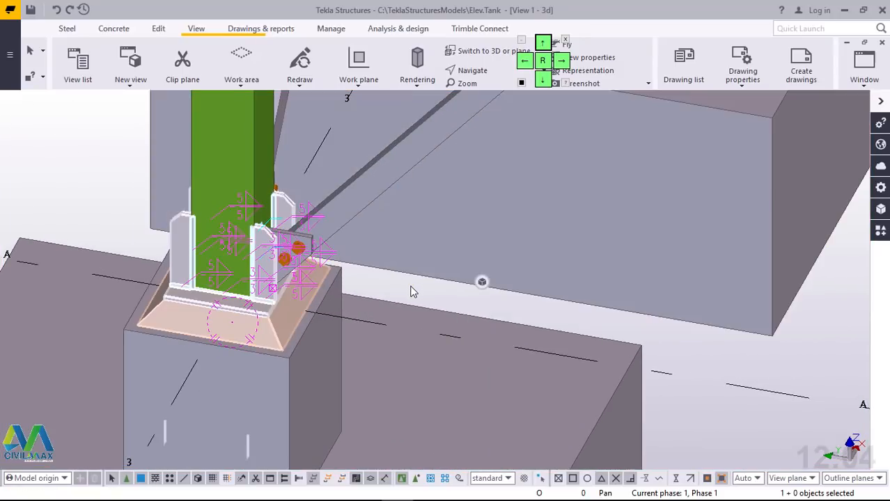
Step: Model a 4600 mm concrete beam along grid line A between the facing top edges of the pedestals at A/3 and A/1
{"action": "left_click", "coordinate": [114, 28]}
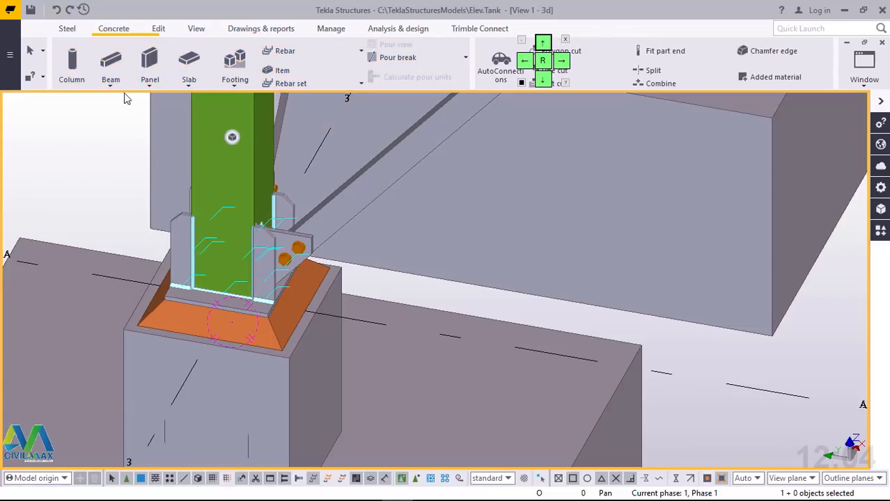
{"action": "left_click", "coordinate": [110, 89]}
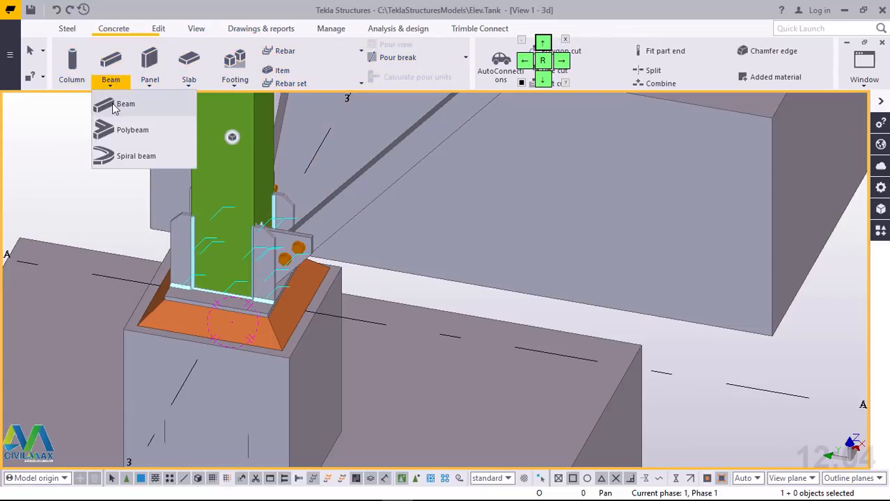
{"action": "left_click", "coordinate": [115, 109]}
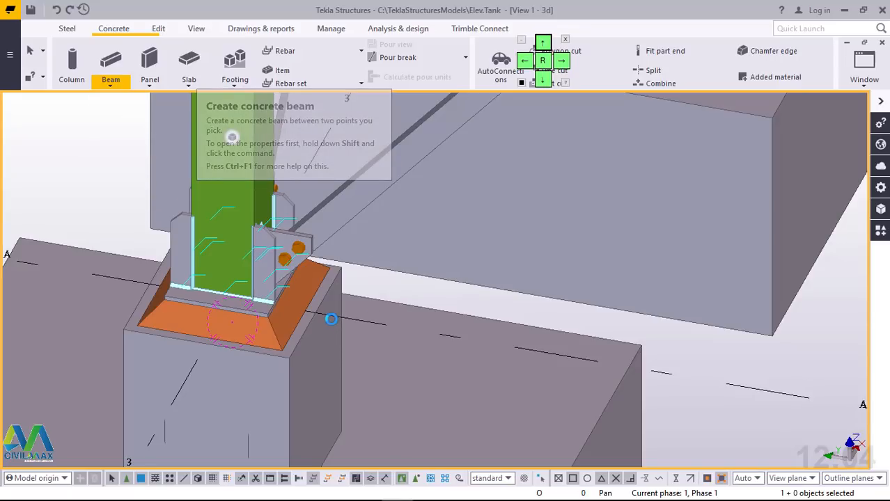
{"action": "scroll", "coordinate": [326, 315], "scroll_direction": "up", "scroll_amount": 3}
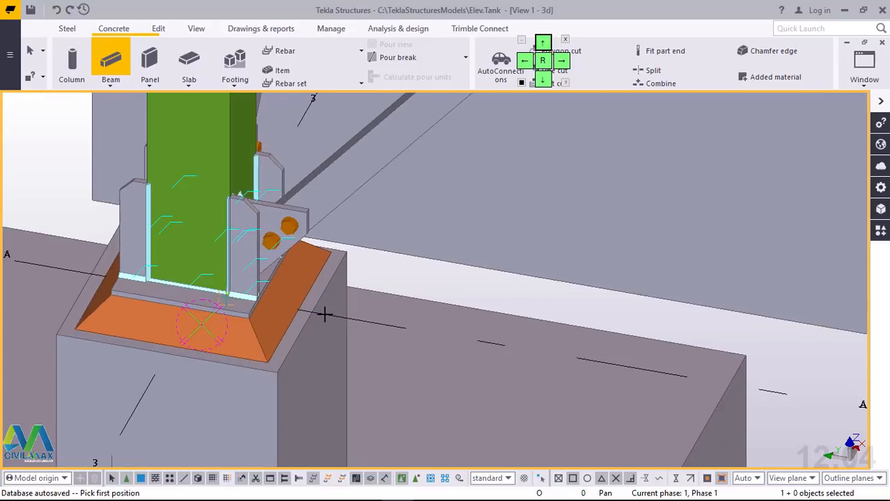
{"action": "scroll", "coordinate": [325, 315], "scroll_direction": "up", "scroll_amount": 1}
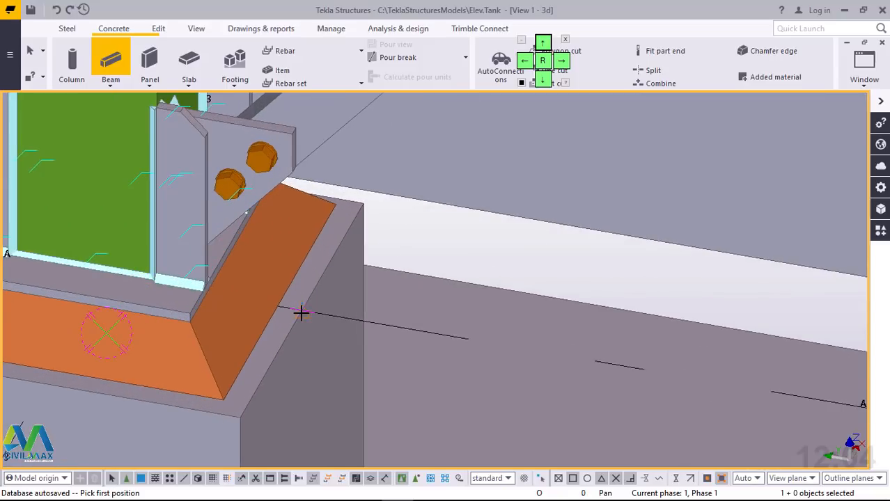
{"action": "left_click", "coordinate": [301, 313]}
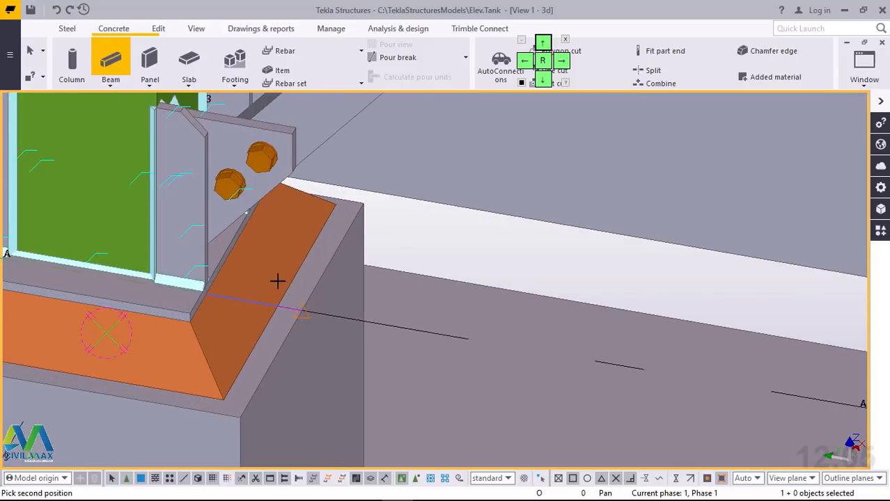
{"action": "scroll", "coordinate": [277, 280], "scroll_direction": "down", "scroll_amount": 8}
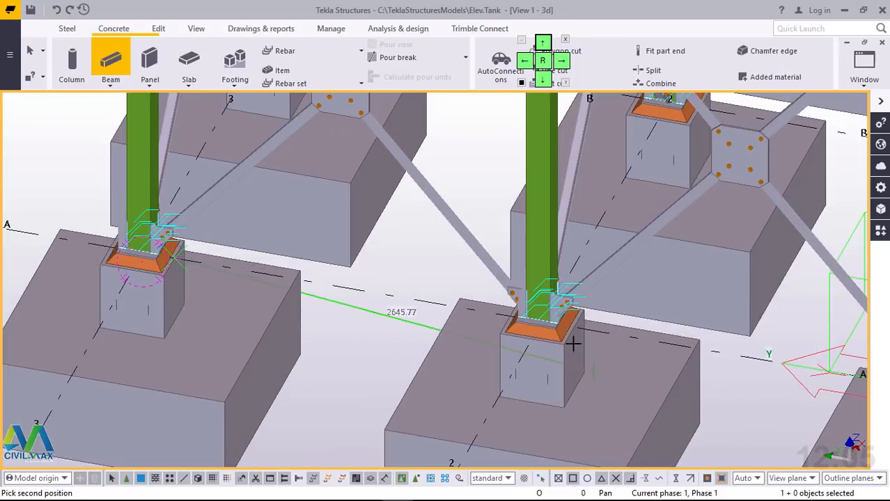
{"action": "scroll", "coordinate": [573, 344], "scroll_direction": "up", "scroll_amount": 3}
{"action": "scroll", "coordinate": [373, 303], "scroll_direction": "down", "scroll_amount": 6}
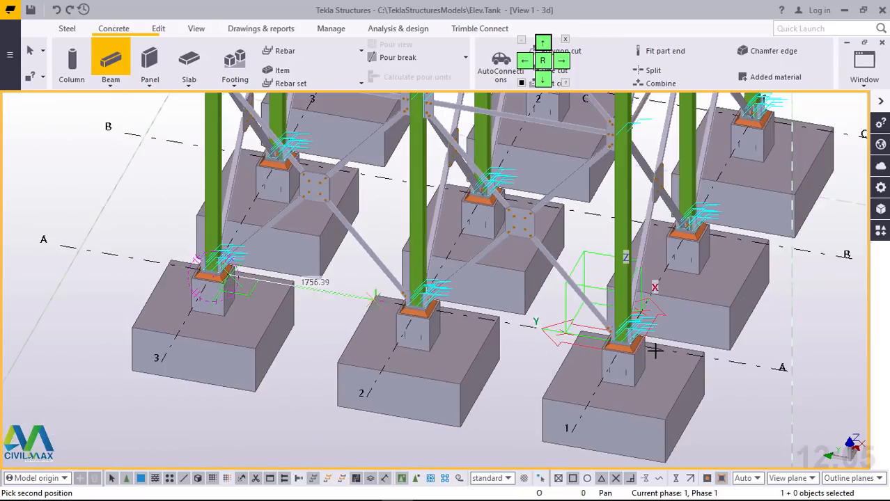
{"action": "scroll", "coordinate": [603, 341], "scroll_direction": "up", "scroll_amount": 8}
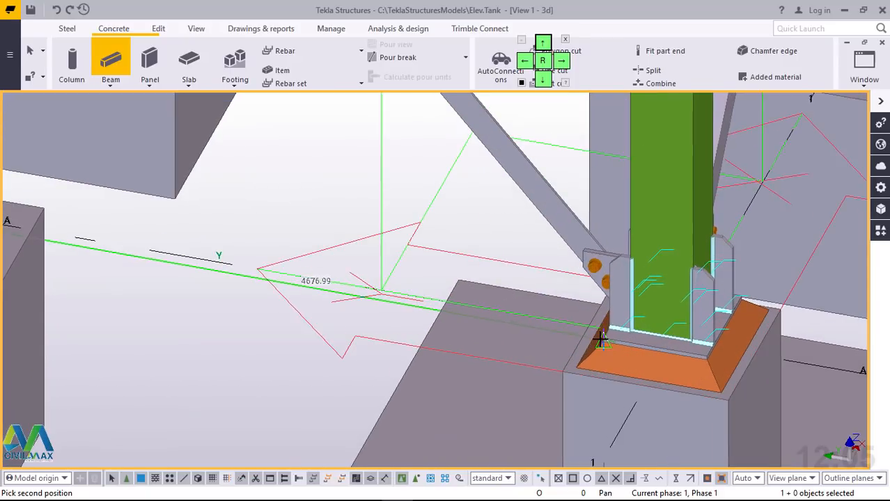
{"action": "scroll", "coordinate": [594, 327], "scroll_direction": "up", "scroll_amount": 6}
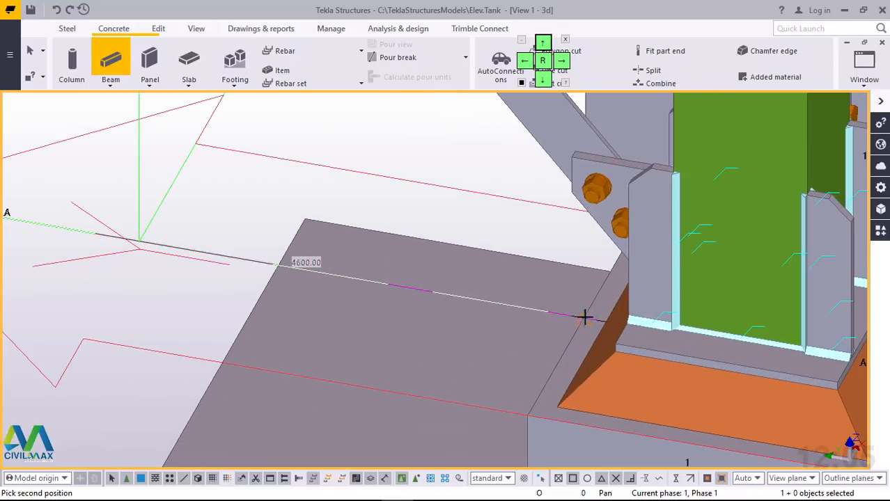
{"action": "left_click", "coordinate": [584, 317]}
{"action": "scroll", "coordinate": [535, 357], "scroll_direction": "down", "scroll_amount": 6}
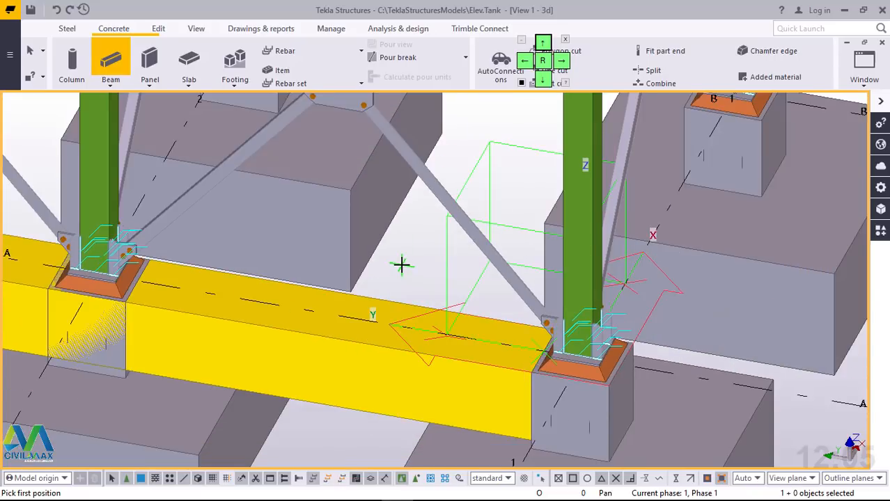
{"action": "right_click", "coordinate": [403, 262]}
{"action": "left_click", "coordinate": [436, 274]}
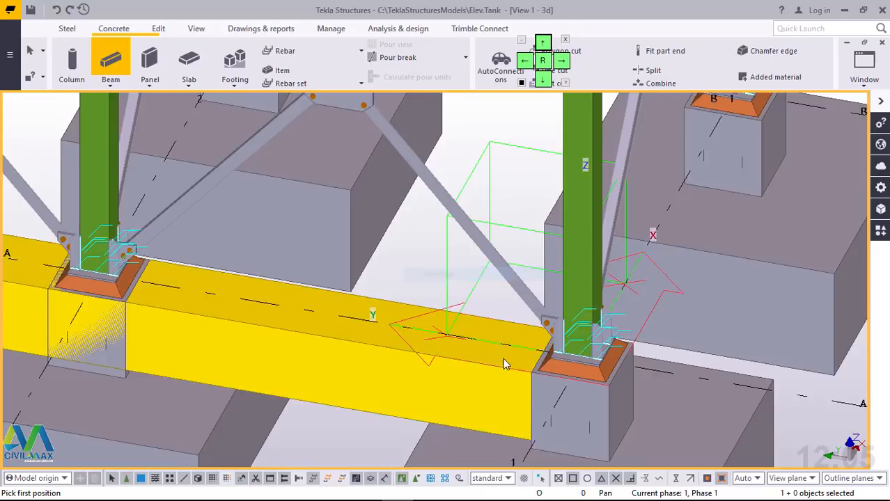
{"action": "scroll", "coordinate": [136, 312], "scroll_direction": "down", "scroll_amount": 6}
{"action": "scroll", "coordinate": [137, 311], "scroll_direction": "up", "scroll_amount": 6}
{"action": "scroll", "coordinate": [285, 319], "scroll_direction": "up", "scroll_amount": 6}
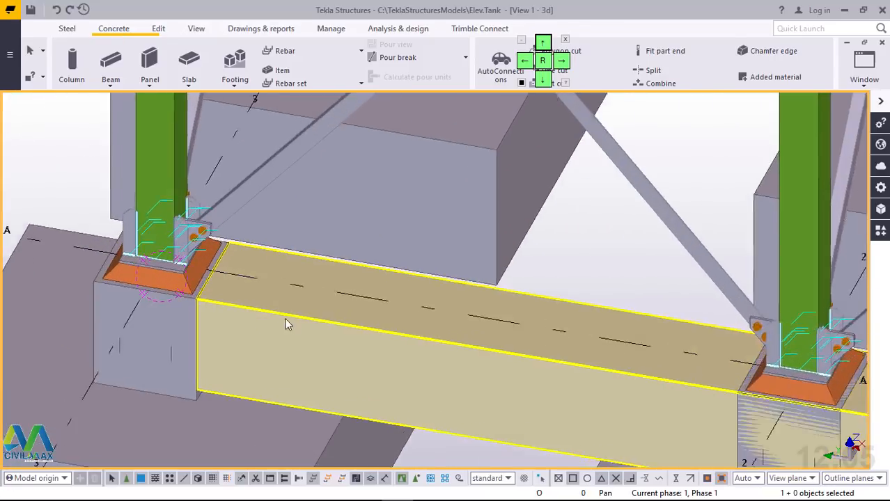
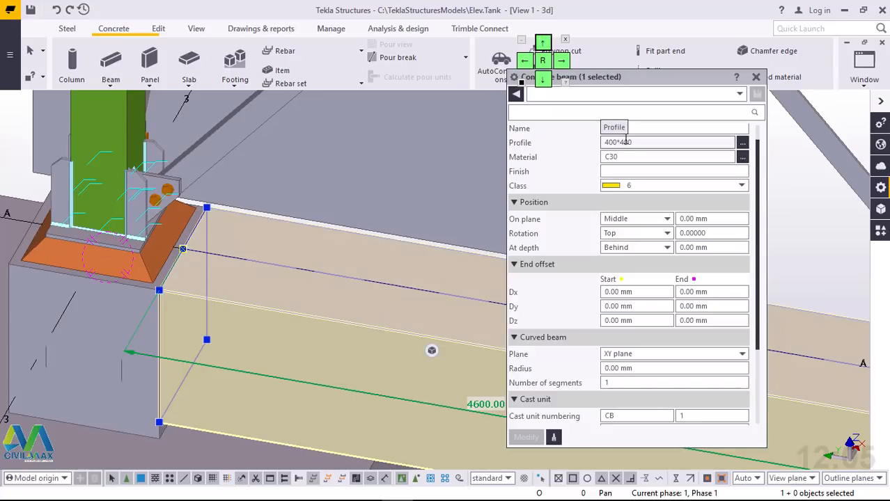
Step: Change the selected concrete beam along grid A to profile 400*300 and class 1, and close its properties
{"action": "left_click", "coordinate": [636, 142]}
{"action": "key", "text": "BackSpace"}
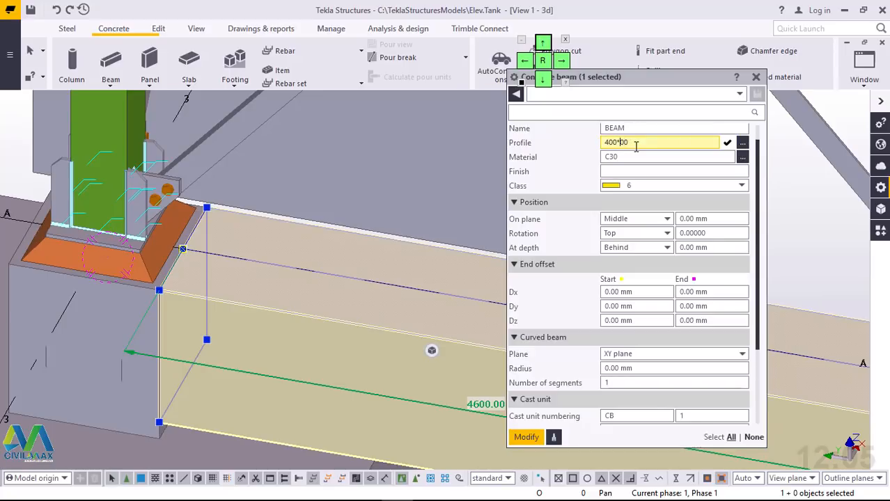
{"action": "left_click", "coordinate": [527, 437]}
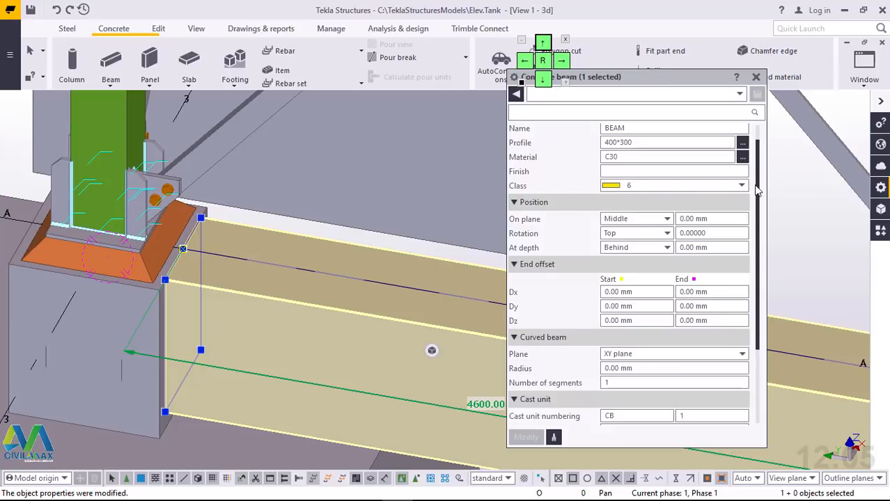
{"action": "left_click", "coordinate": [740, 185]}
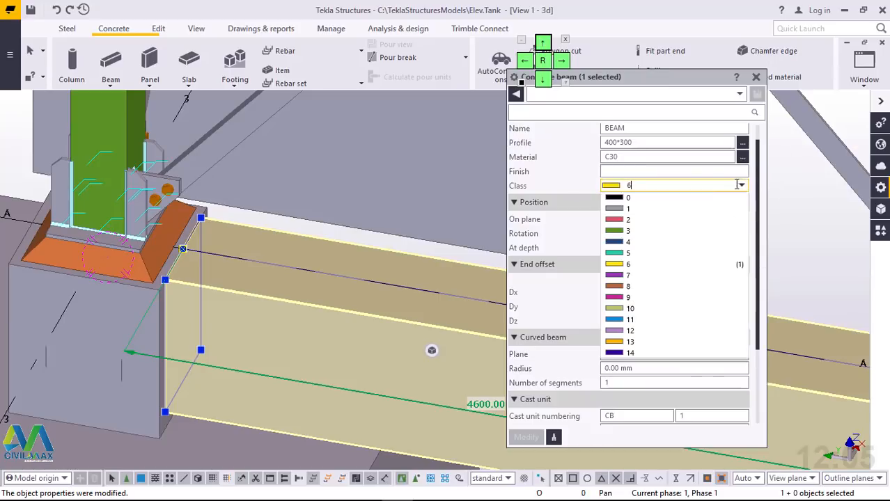
{"action": "left_click", "coordinate": [669, 207]}
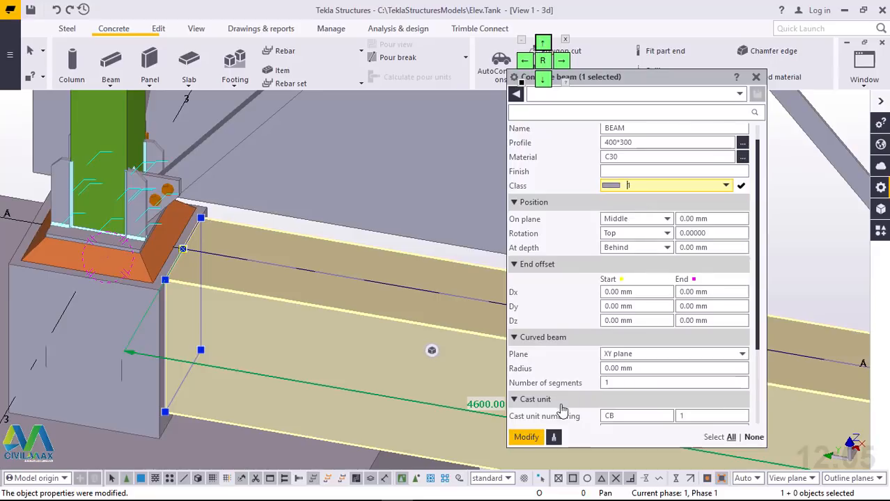
{"action": "left_click", "coordinate": [527, 438]}
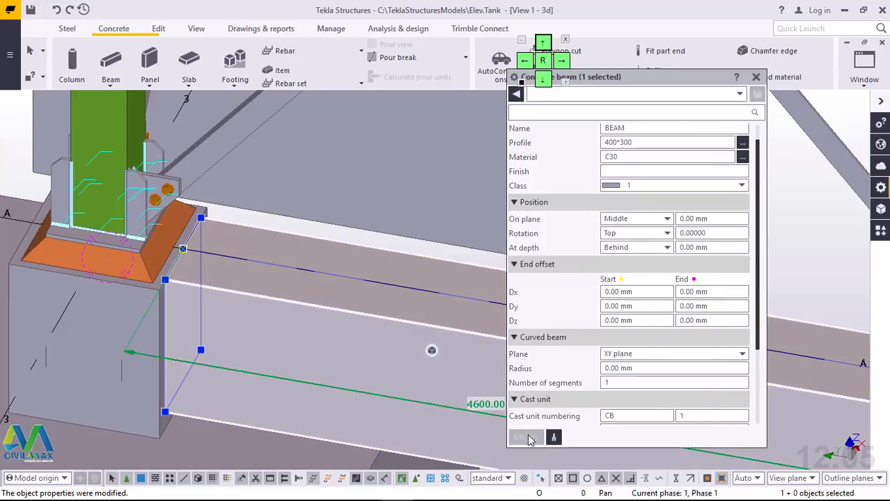
{"action": "left_click", "coordinate": [21, 148]}
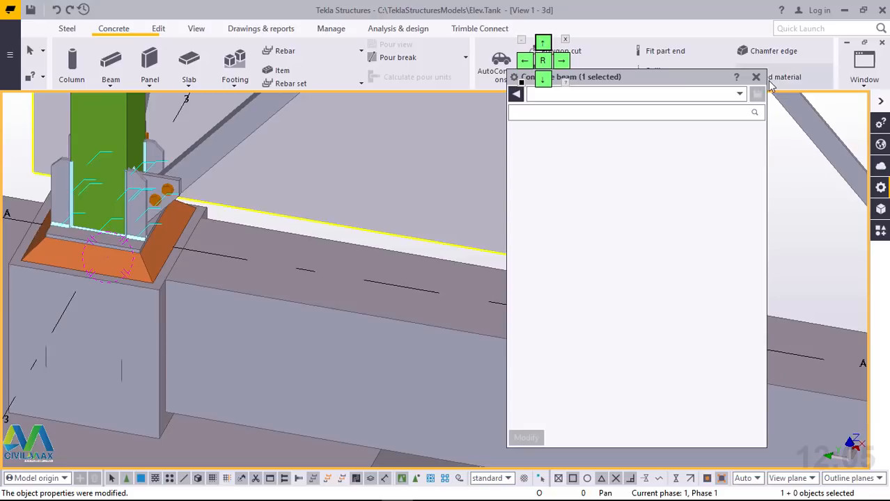
{"action": "left_click", "coordinate": [757, 77]}
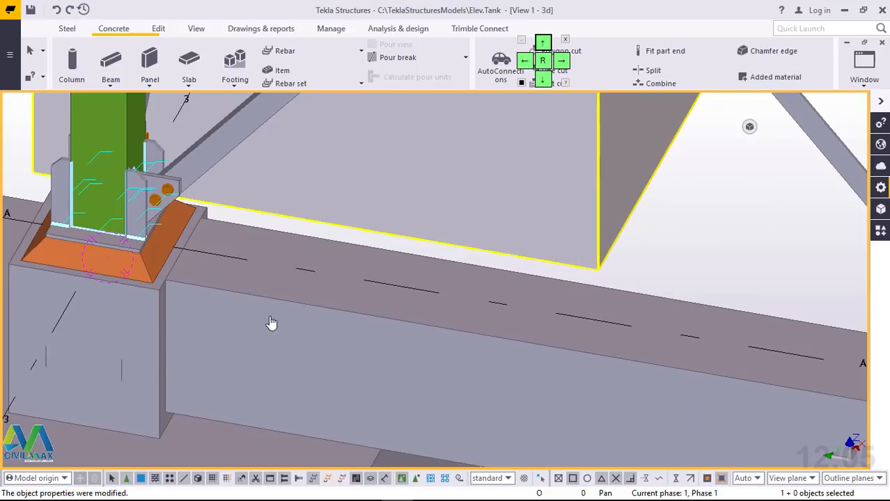
Step: Start a concrete beam along grid line 1, picking its first point at the inner face of the pedestal at grid A
{"action": "scroll", "coordinate": [283, 306], "scroll_direction": "down", "scroll_amount": 7}
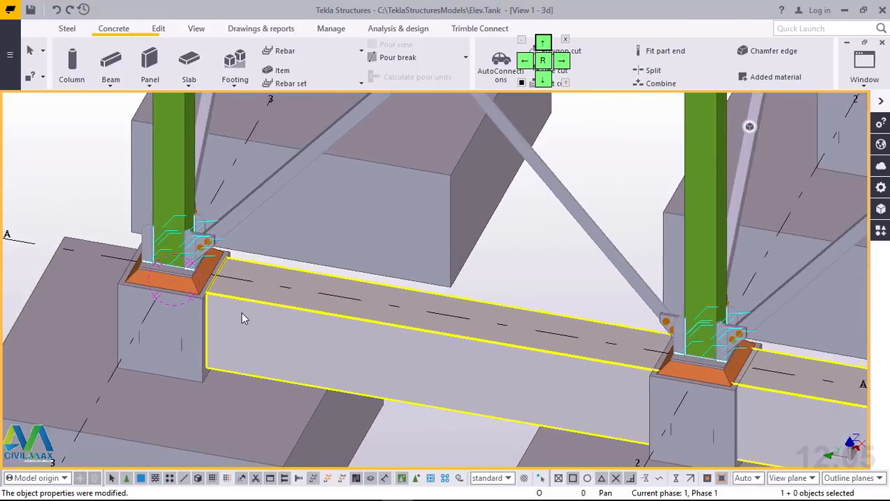
{"action": "scroll", "coordinate": [253, 310], "scroll_direction": "up", "scroll_amount": 4}
{"action": "scroll", "coordinate": [258, 311], "scroll_direction": "down", "scroll_amount": 5}
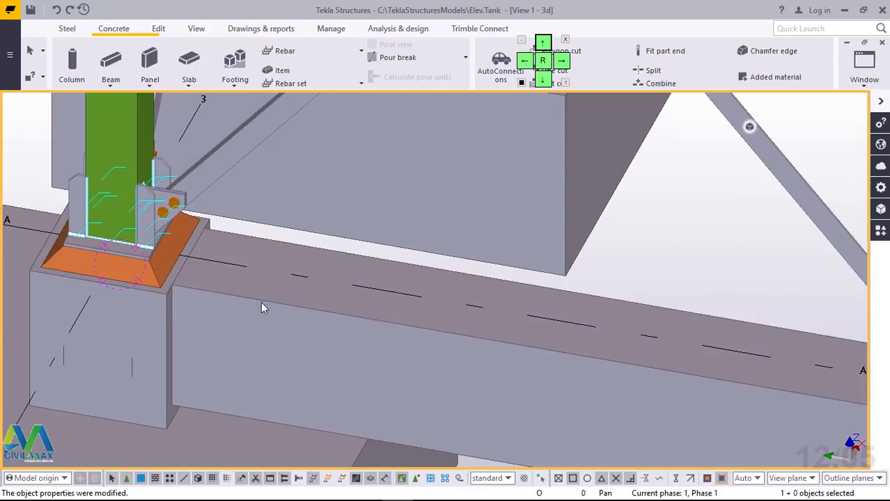
{"action": "scroll", "coordinate": [159, 322], "scroll_direction": "down", "scroll_amount": 3}
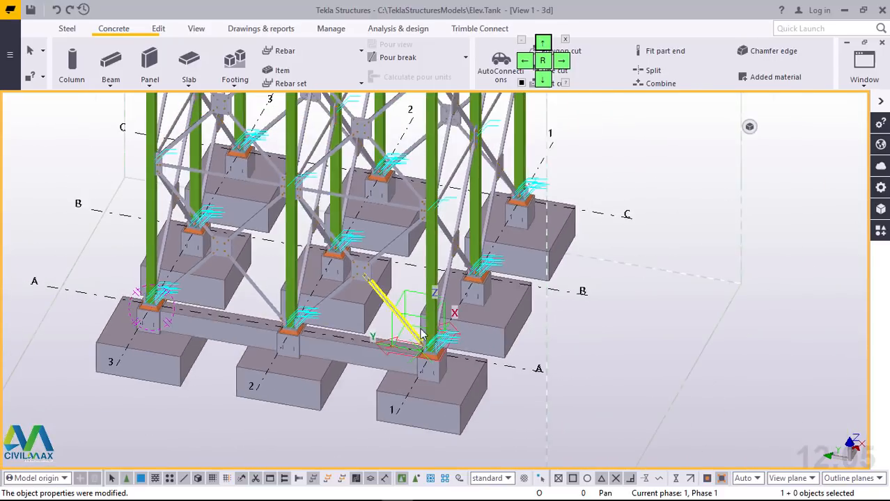
{"action": "scroll", "coordinate": [471, 333], "scroll_direction": "up", "scroll_amount": 5}
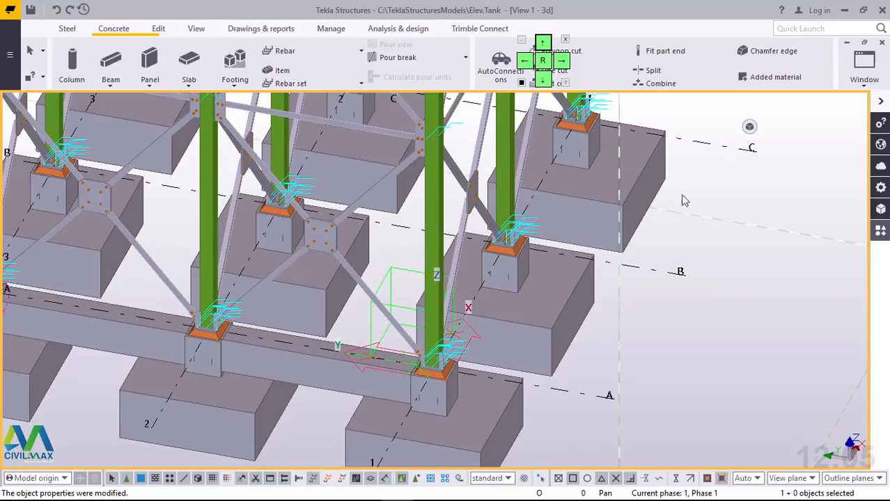
{"action": "left_click", "coordinate": [433, 147]}
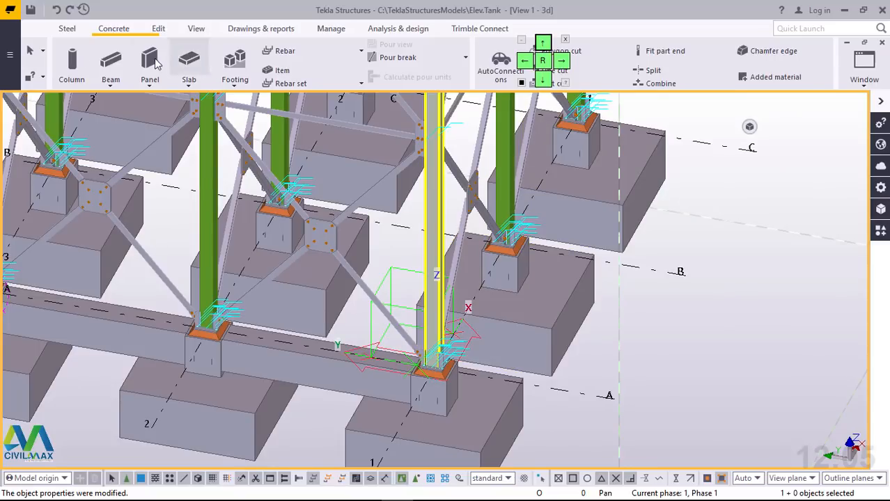
{"action": "left_click", "coordinate": [109, 86]}
{"action": "left_click", "coordinate": [119, 105]}
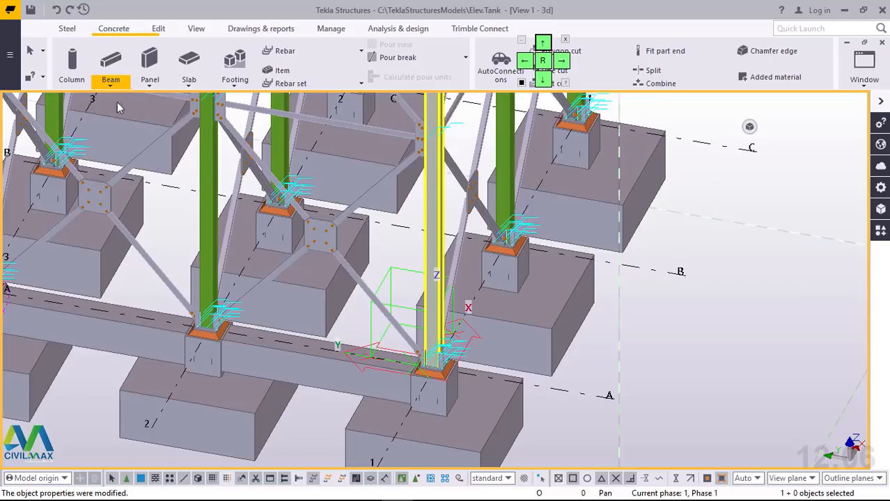
{"action": "scroll", "coordinate": [461, 368], "scroll_direction": "up", "scroll_amount": 3}
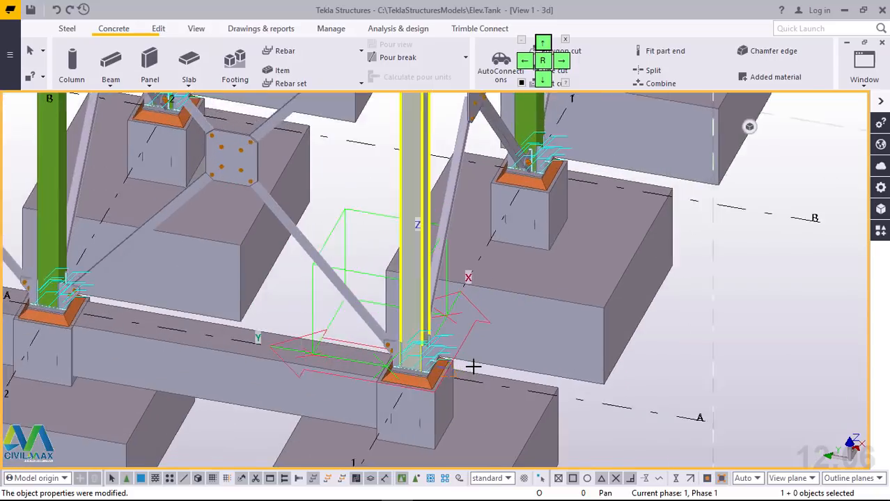
{"action": "middle_click_drag", "start_coordinate": [433, 353], "coordinate": [423, 327], "text": "ctrl"}
{"action": "left_click", "coordinate": [196, 31]}
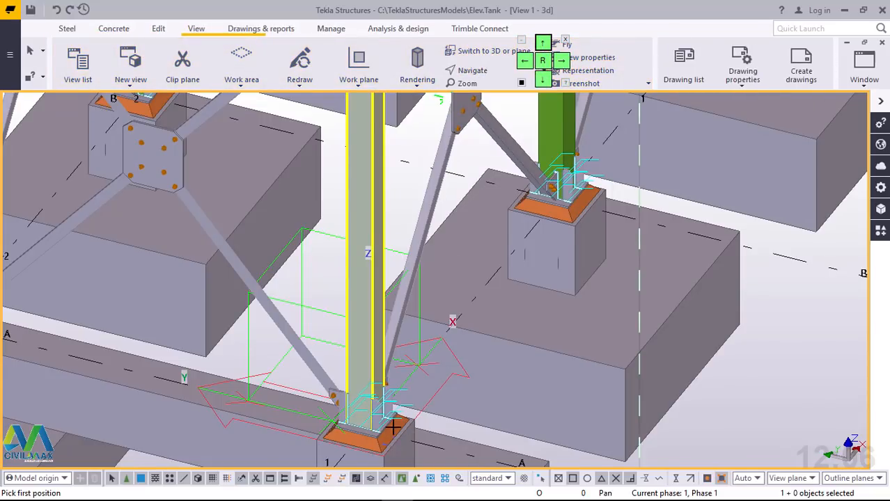
{"action": "middle_click_drag", "start_coordinate": [402, 429], "coordinate": [459, 446], "text": "ctrl"}
{"action": "scroll", "coordinate": [459, 445], "scroll_direction": "up", "scroll_amount": 6}
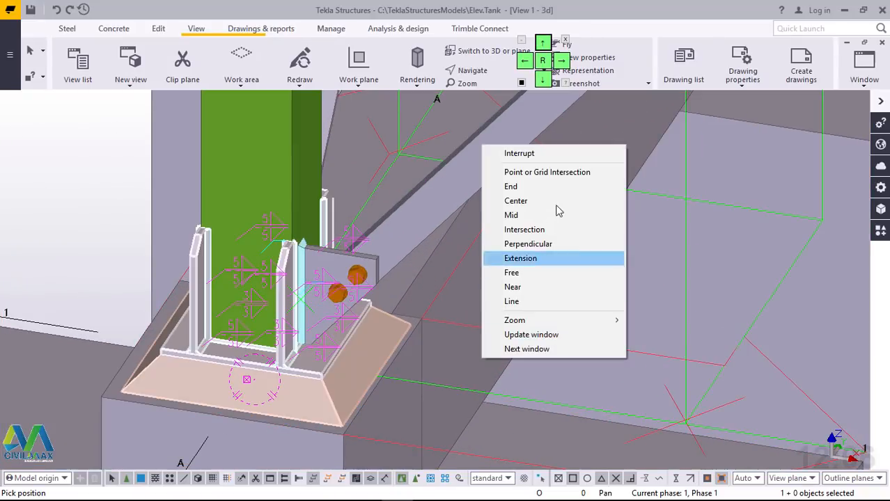
{"action": "right_click", "coordinate": [483, 358]}
{"action": "left_click", "coordinate": [532, 162]}
{"action": "scroll", "coordinate": [387, 384], "scroll_direction": "up", "scroll_amount": 5}
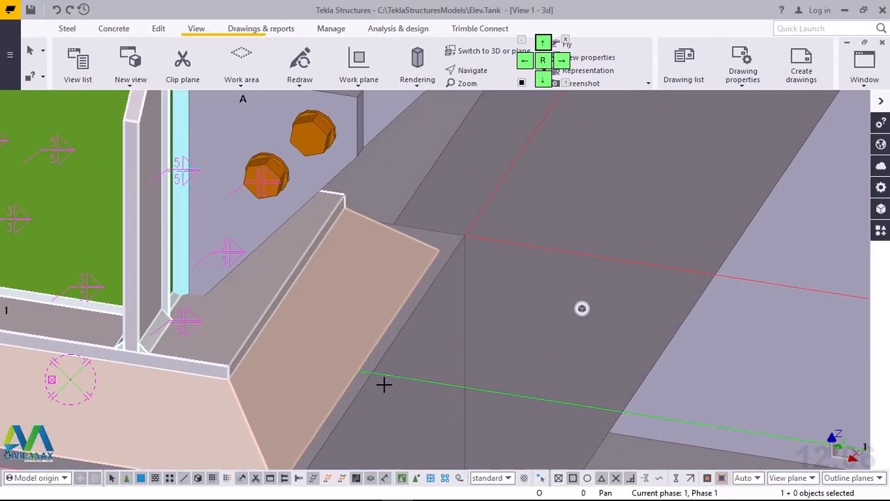
{"action": "left_click", "coordinate": [375, 373]}
Step: End the beam at the near face of the grid C pedestal on grid line 1, giving a 4600 mm span
{"action": "scroll", "coordinate": [196, 277], "scroll_direction": "down", "scroll_amount": 8}
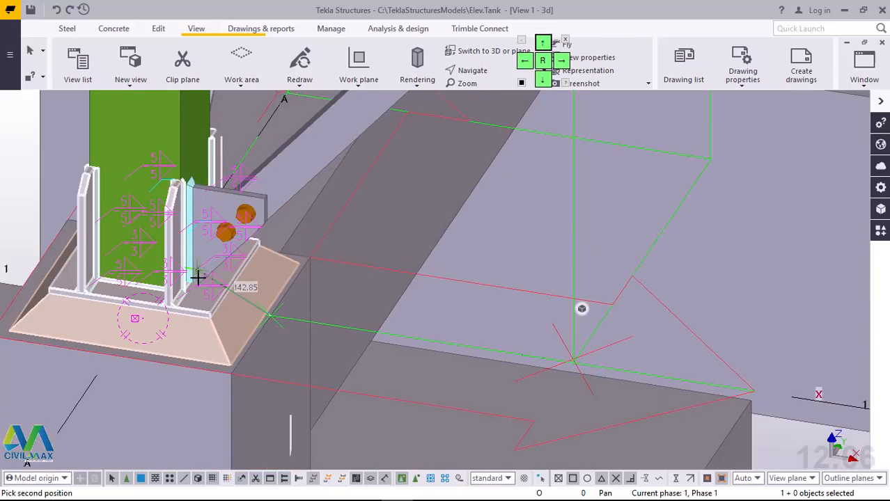
{"action": "scroll", "coordinate": [198, 278], "scroll_direction": "down", "scroll_amount": 4}
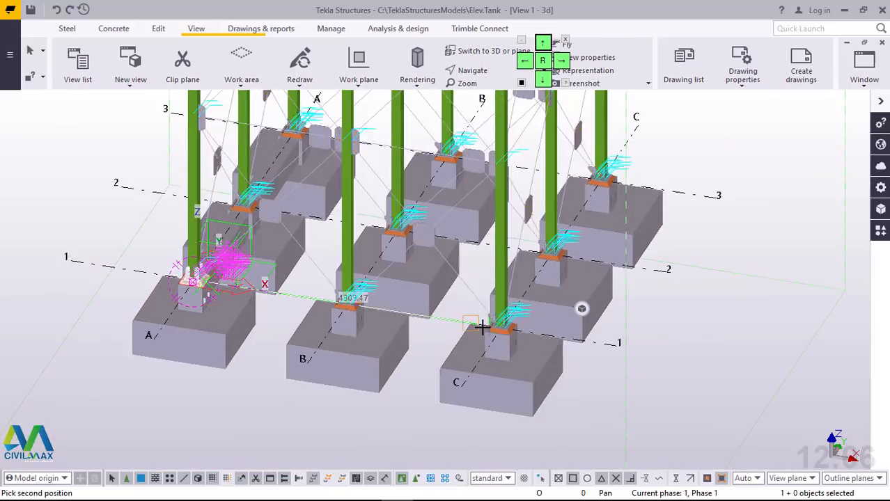
{"action": "scroll", "coordinate": [485, 326], "scroll_direction": "up", "scroll_amount": 7}
{"action": "scroll", "coordinate": [491, 327], "scroll_direction": "up", "scroll_amount": 5}
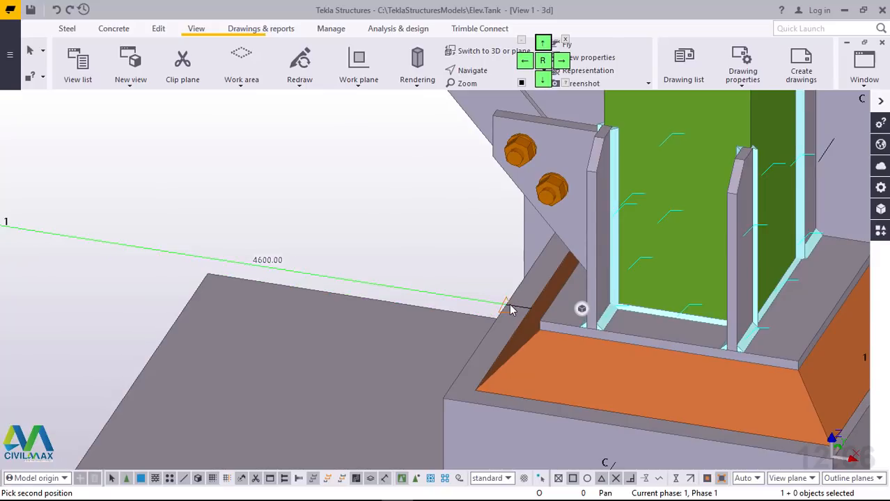
{"action": "left_click", "coordinate": [510, 305]}
{"action": "right_click", "coordinate": [312, 151]}
{"action": "left_click", "coordinate": [349, 160]}
Step: Select the two concrete beams along grid lines A and 1 and move them linearly by dZ -50 mm
{"action": "scroll", "coordinate": [370, 291], "scroll_direction": "down", "scroll_amount": 2}
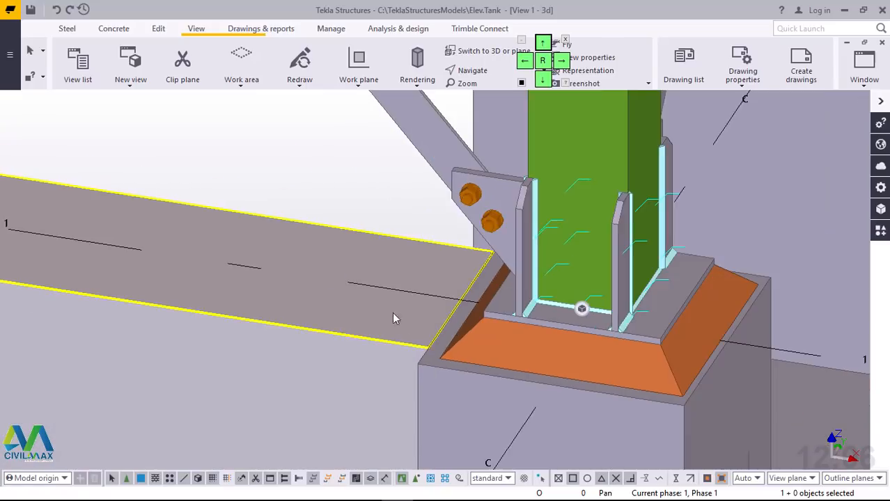
{"action": "scroll", "coordinate": [394, 318], "scroll_direction": "down", "scroll_amount": 6}
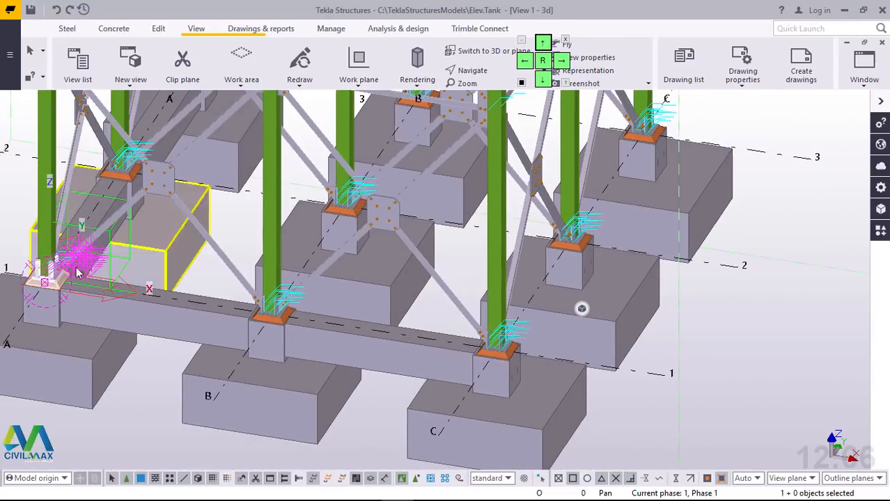
{"action": "scroll", "coordinate": [78, 273], "scroll_direction": "up", "scroll_amount": 6}
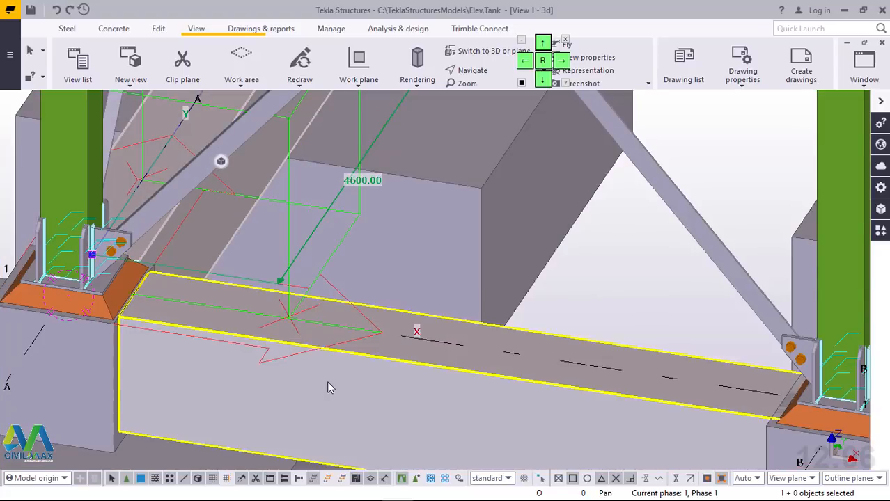
{"action": "left_click", "coordinate": [327, 383], "text": "shift"}
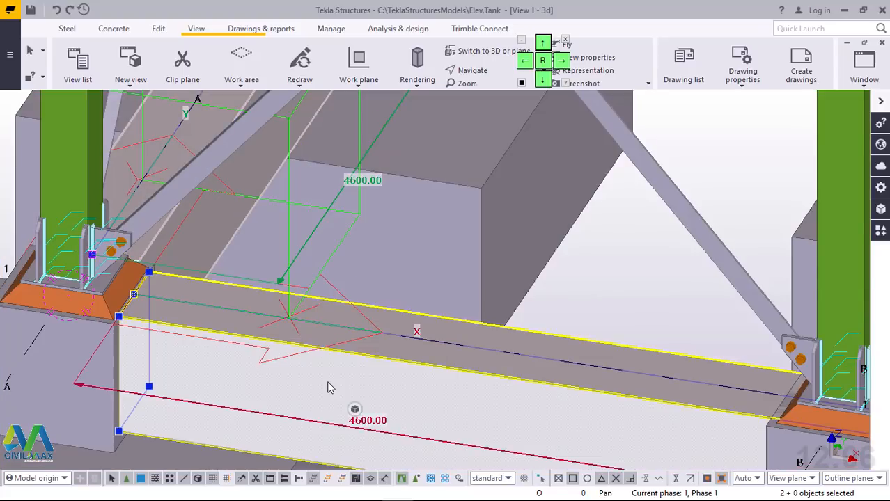
{"action": "right_click", "coordinate": [328, 382]}
{"action": "mouse_move", "coordinate": [395, 172]}
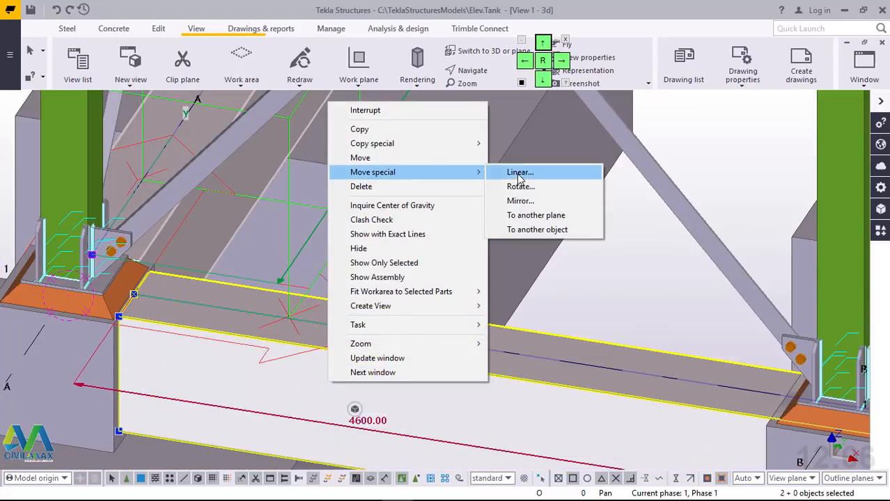
{"action": "left_click", "coordinate": [521, 175]}
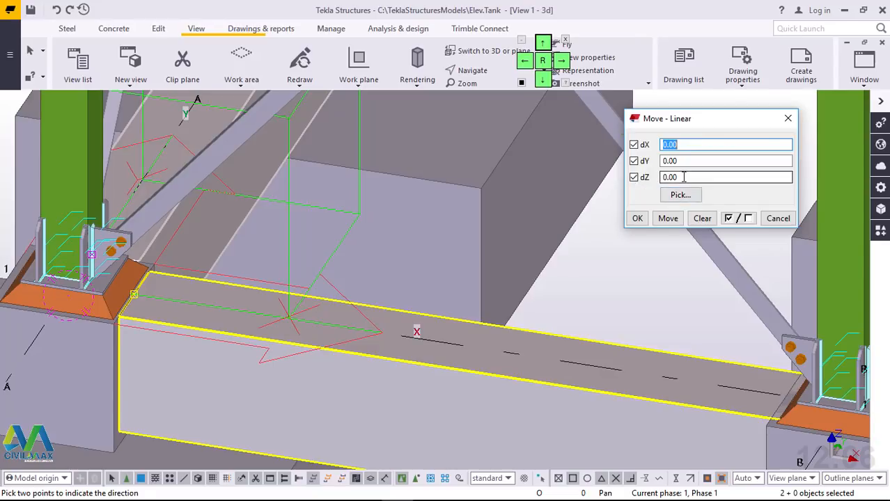
{"action": "left_click_drag", "start_coordinate": [686, 178], "coordinate": [642, 179]}
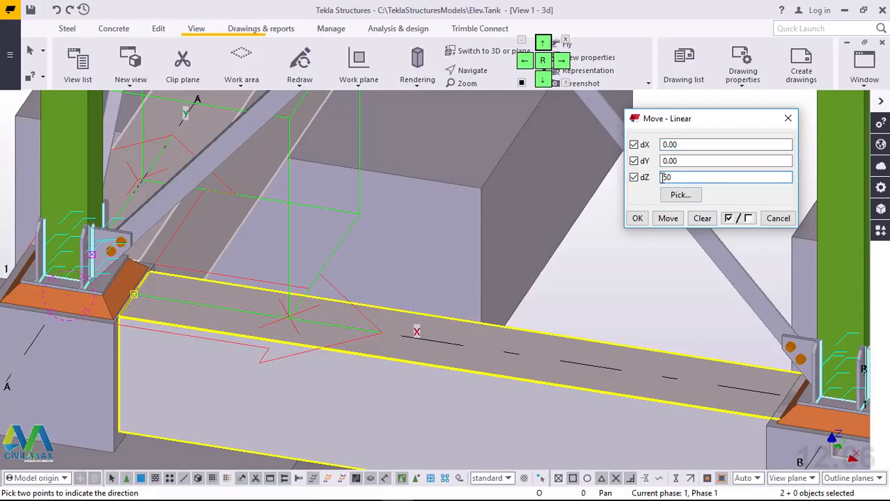
{"action": "left_click", "coordinate": [673, 222]}
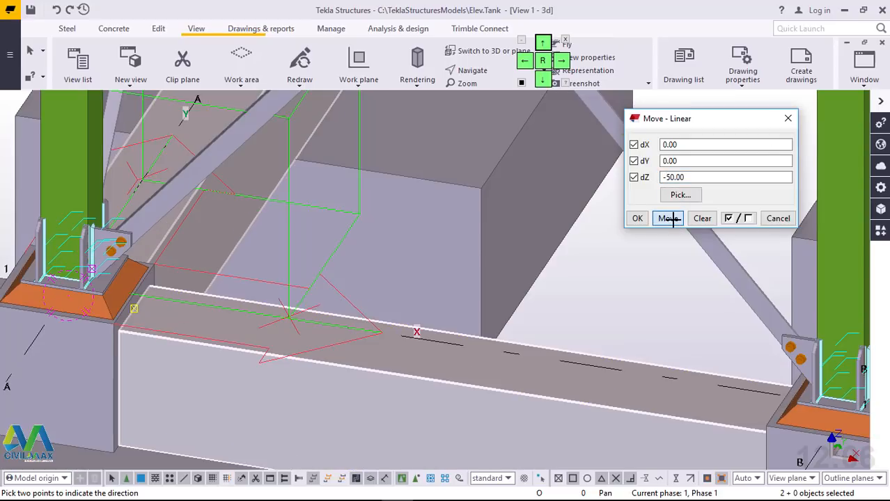
{"action": "left_click", "coordinate": [635, 220]}
{"action": "right_click", "coordinate": [616, 277]}
{"action": "left_click", "coordinate": [627, 281]}
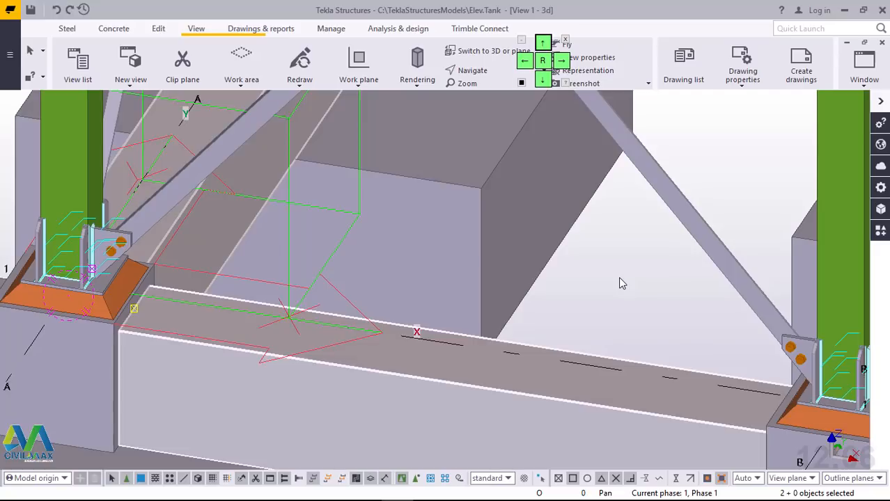
{"action": "left_click", "coordinate": [622, 284]}
Step: Copy the concrete beam on grid line 1 to grid lines 2 and 3, using the end of grid line 1 as origin
{"action": "scroll", "coordinate": [78, 324], "scroll_direction": "down", "scroll_amount": 4}
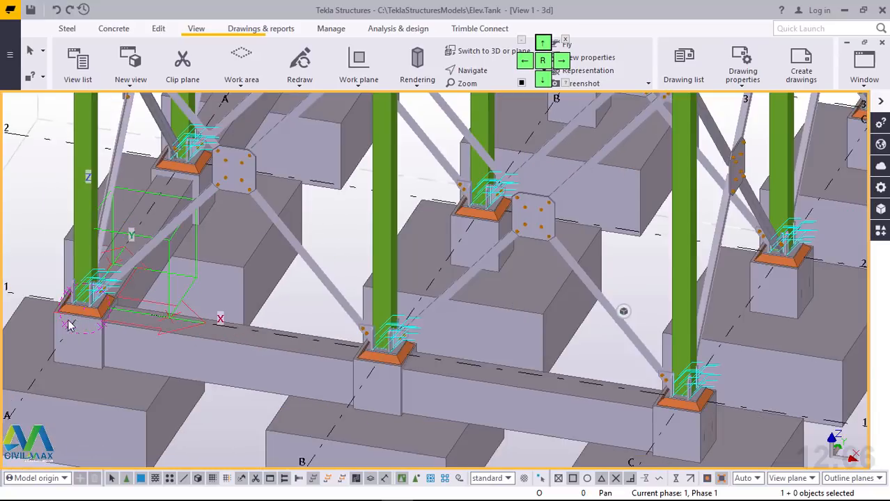
{"action": "scroll", "coordinate": [69, 326], "scroll_direction": "down", "scroll_amount": 3}
{"action": "left_click", "coordinate": [182, 351]}
{"action": "right_click", "coordinate": [184, 348]}
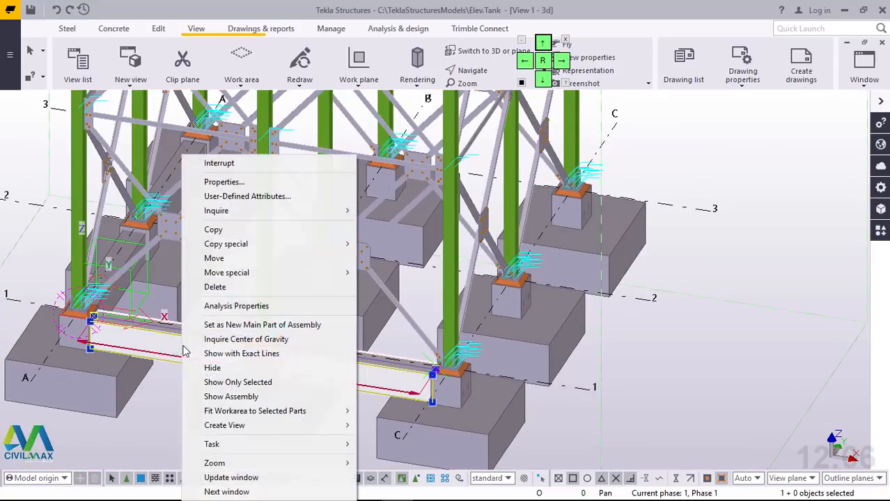
{"action": "left_click", "coordinate": [215, 230]}
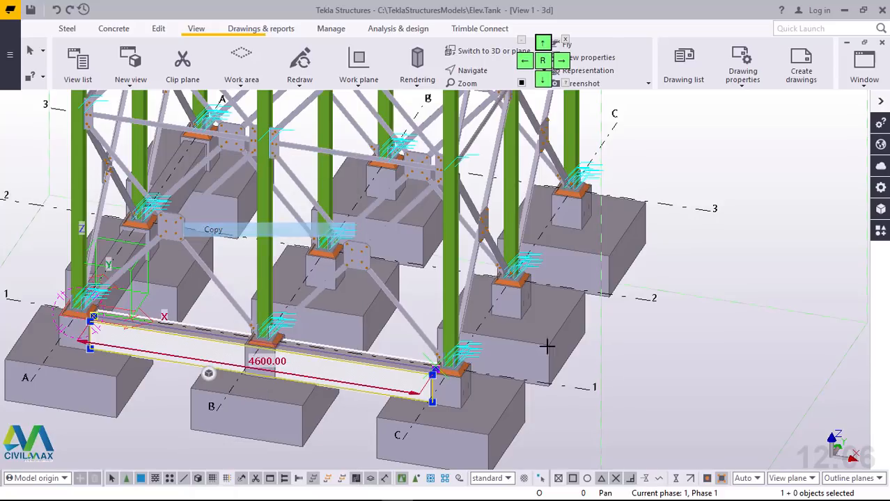
{"action": "left_click", "coordinate": [596, 389]}
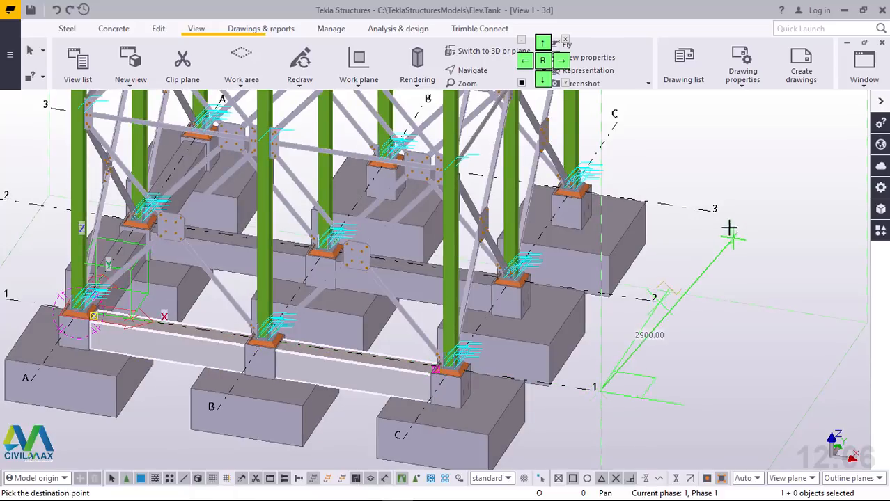
{"action": "right_click", "coordinate": [711, 159]}
{"action": "left_click", "coordinate": [728, 169]}
Step: Copy the concrete beam on grid line A to grid lines B and C, using the end of grid line A as origin
{"action": "scroll", "coordinate": [117, 237], "scroll_direction": "up", "scroll_amount": 3}
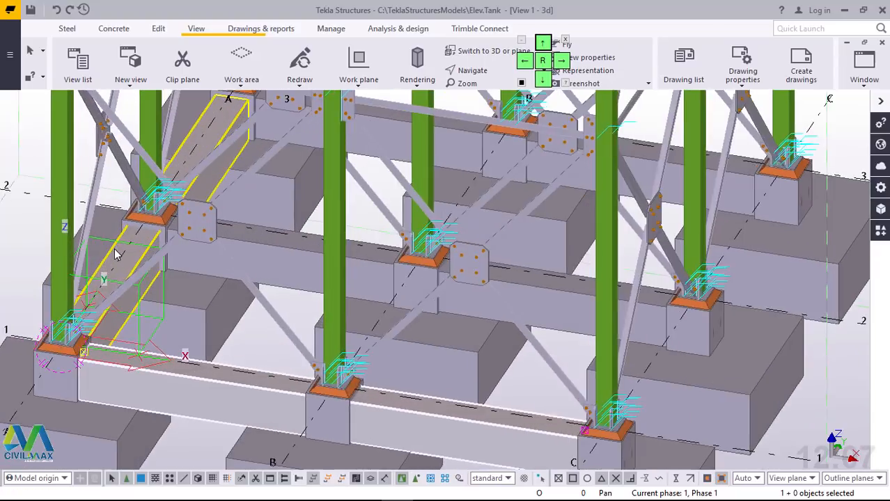
{"action": "right_click", "coordinate": [131, 273]}
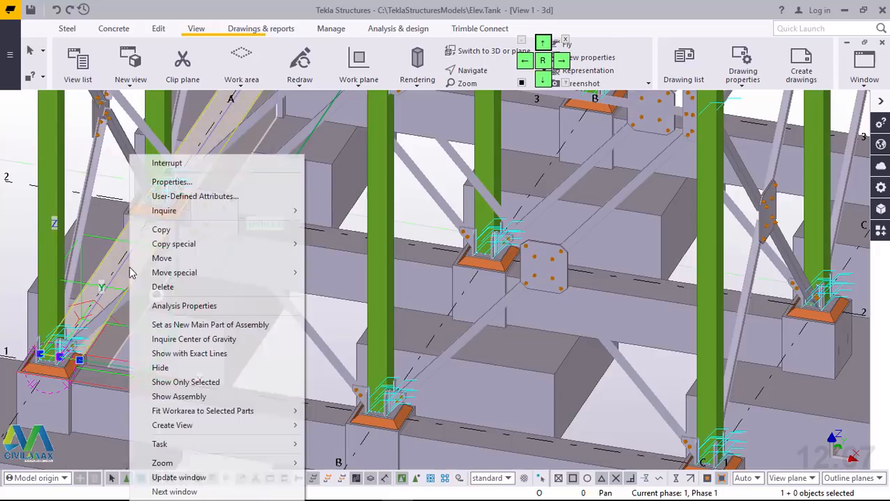
{"action": "mouse_move", "coordinate": [182, 242]}
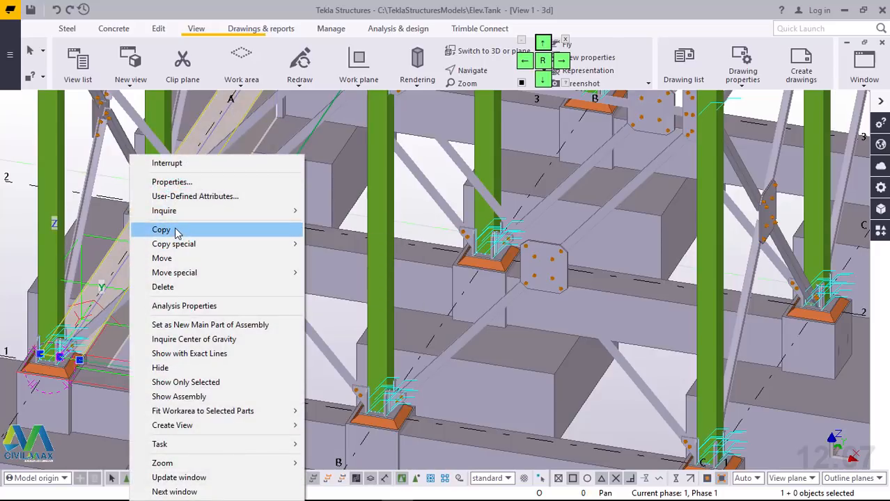
{"action": "left_click", "coordinate": [176, 233]}
{"action": "scroll", "coordinate": [157, 294], "scroll_direction": "down", "scroll_amount": 5}
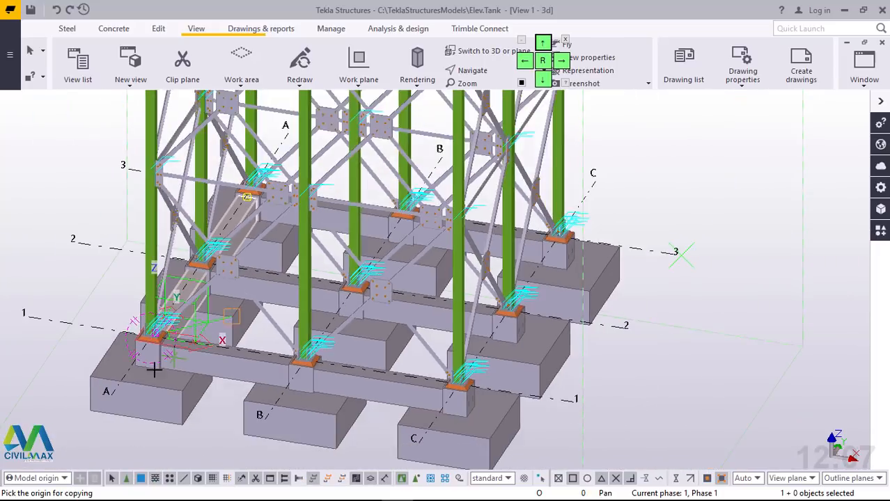
{"action": "scroll", "coordinate": [127, 399], "scroll_direction": "up", "scroll_amount": 2}
{"action": "scroll", "coordinate": [104, 398], "scroll_direction": "up", "scroll_amount": 1}
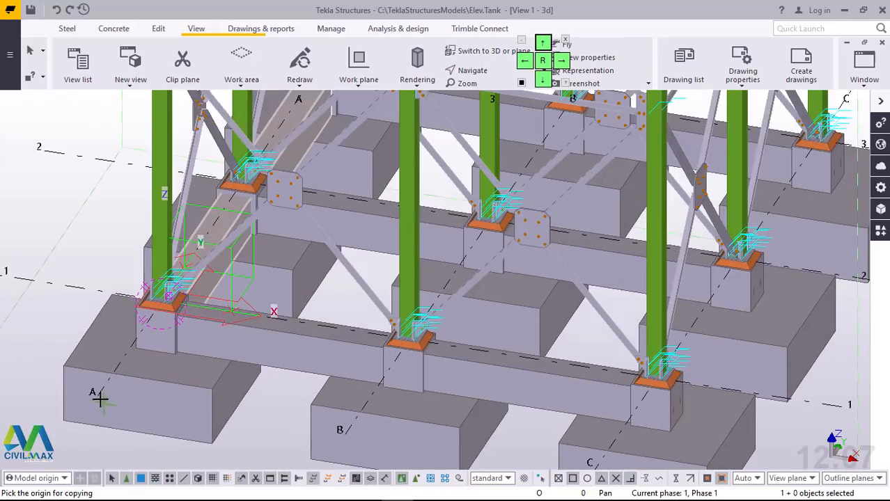
{"action": "left_click", "coordinate": [154, 375]}
{"action": "scroll", "coordinate": [155, 375], "scroll_direction": "down", "scroll_amount": 2}
{"action": "scroll", "coordinate": [286, 411], "scroll_direction": "up", "scroll_amount": 4}
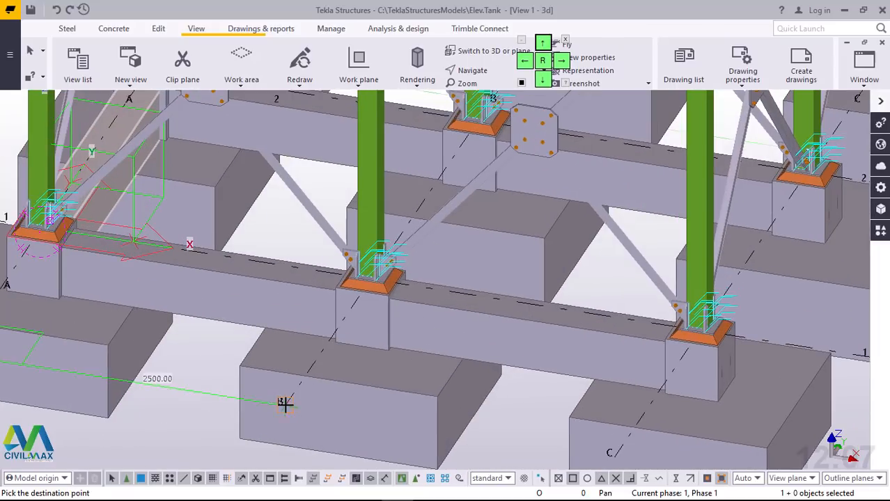
{"action": "scroll", "coordinate": [258, 382], "scroll_direction": "down", "scroll_amount": 2}
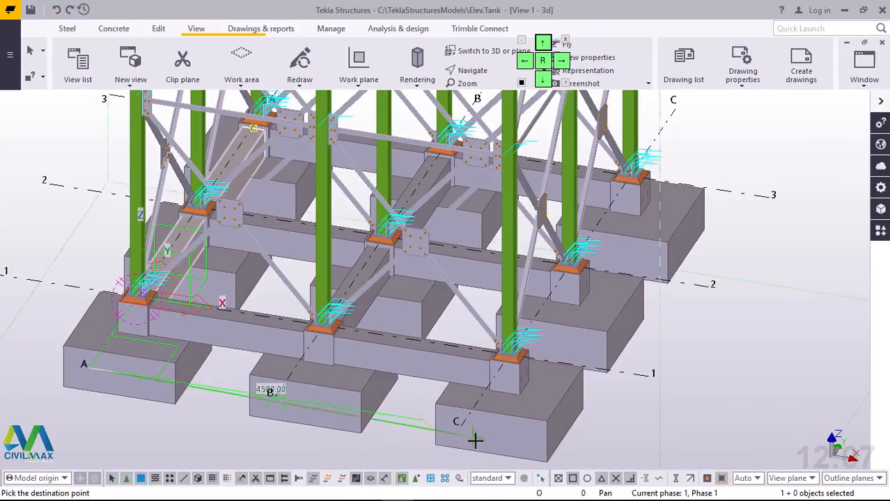
{"action": "scroll", "coordinate": [475, 440], "scroll_direction": "up", "scroll_amount": 3}
{"action": "scroll", "coordinate": [449, 412], "scroll_direction": "down", "scroll_amount": 3}
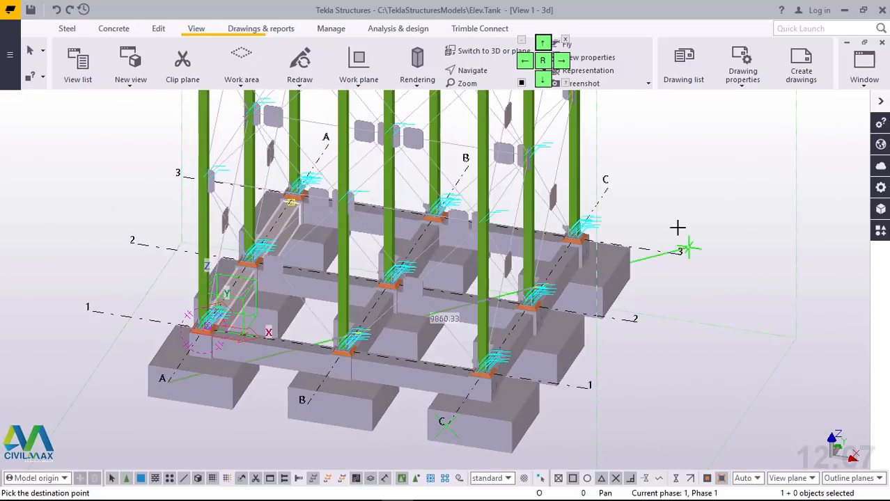
{"action": "right_click", "coordinate": [676, 194]}
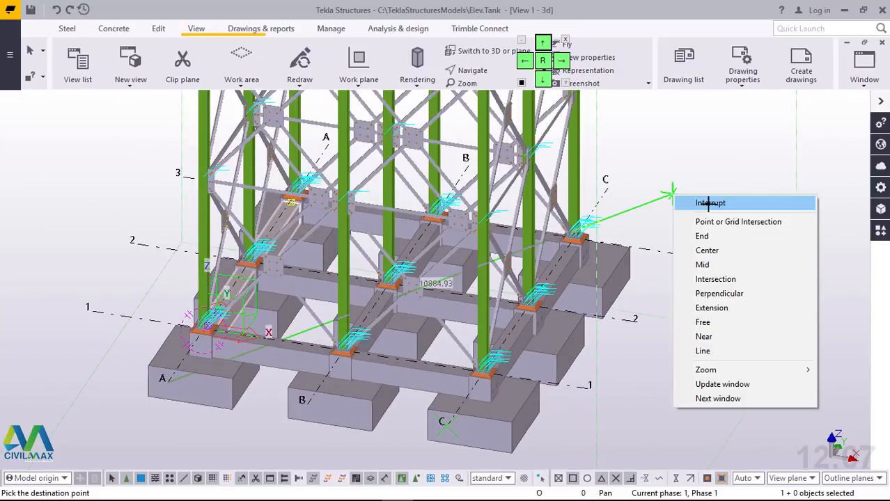
{"action": "left_click", "coordinate": [707, 198]}
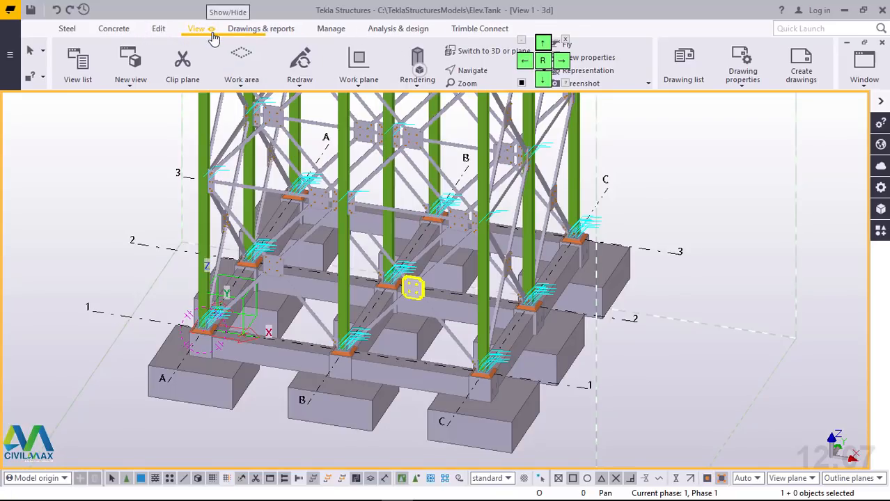
Step: Examine the ground beam layout between the pedestals in plan view along all grid lines
{"action": "key", "text": "ctrl+p"}
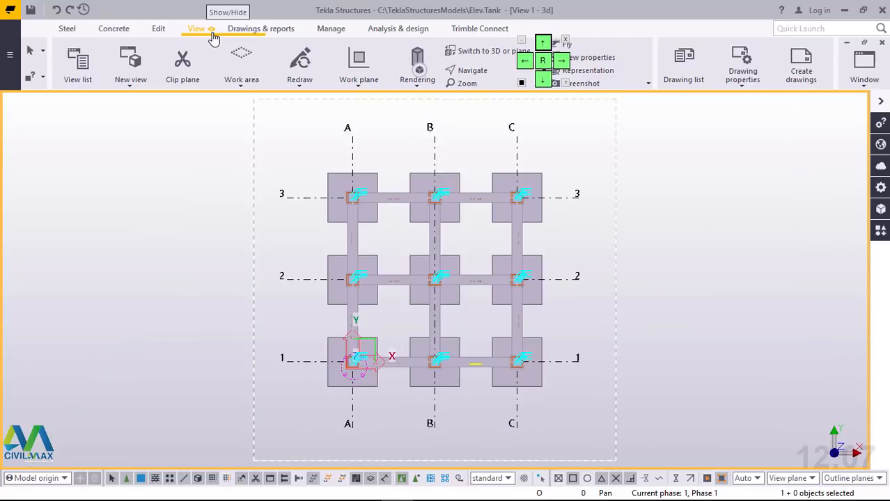
{"action": "scroll", "coordinate": [465, 293], "scroll_direction": "up", "scroll_amount": 4}
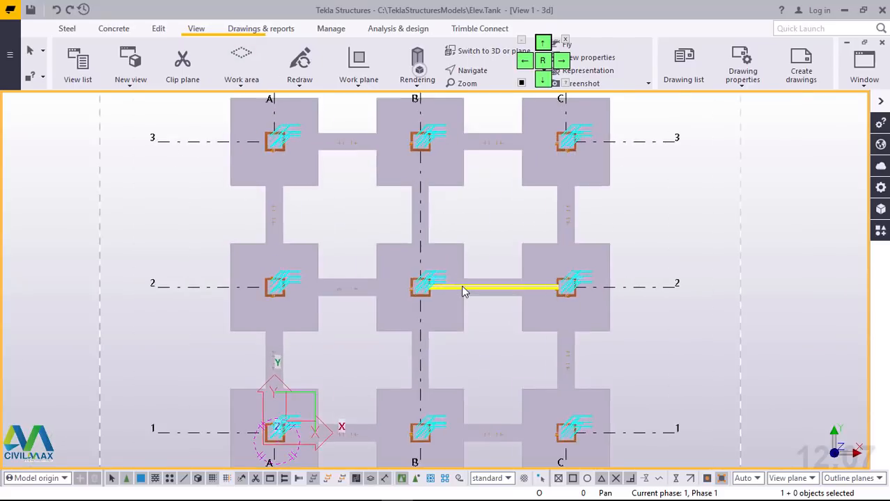
{"action": "scroll", "coordinate": [433, 321], "scroll_direction": "down", "scroll_amount": 1}
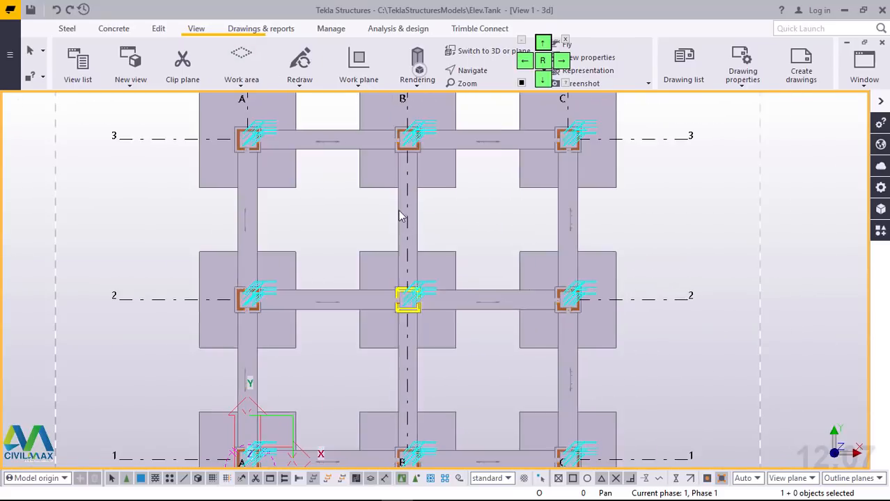
{"action": "scroll", "coordinate": [247, 138], "scroll_direction": "up", "scroll_amount": 5}
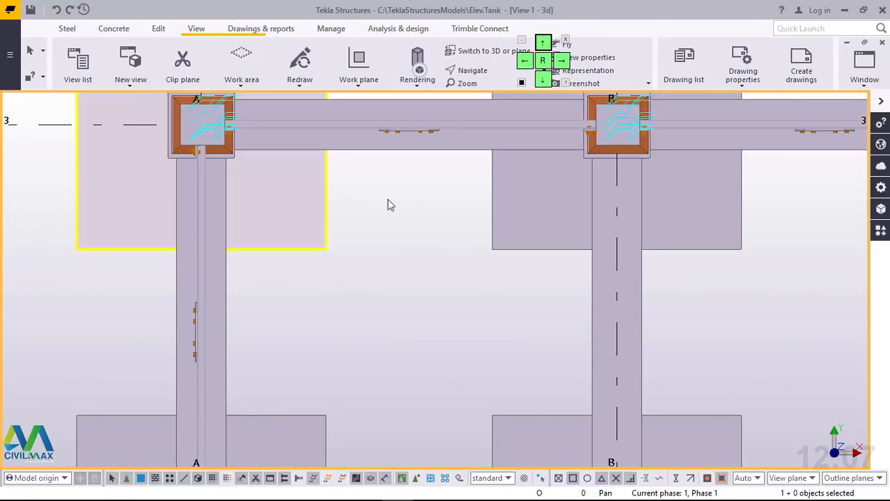
{"action": "scroll", "coordinate": [364, 194], "scroll_direction": "down", "scroll_amount": 2}
{"action": "scroll", "coordinate": [376, 199], "scroll_direction": "down", "scroll_amount": 4}
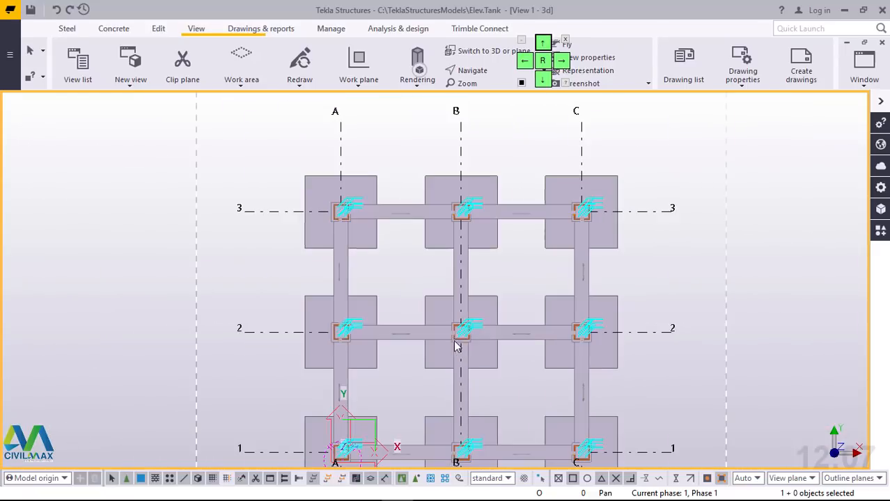
{"action": "scroll", "coordinate": [457, 315], "scroll_direction": "down", "scroll_amount": 2}
{"action": "scroll", "coordinate": [480, 425], "scroll_direction": "up", "scroll_amount": 3}
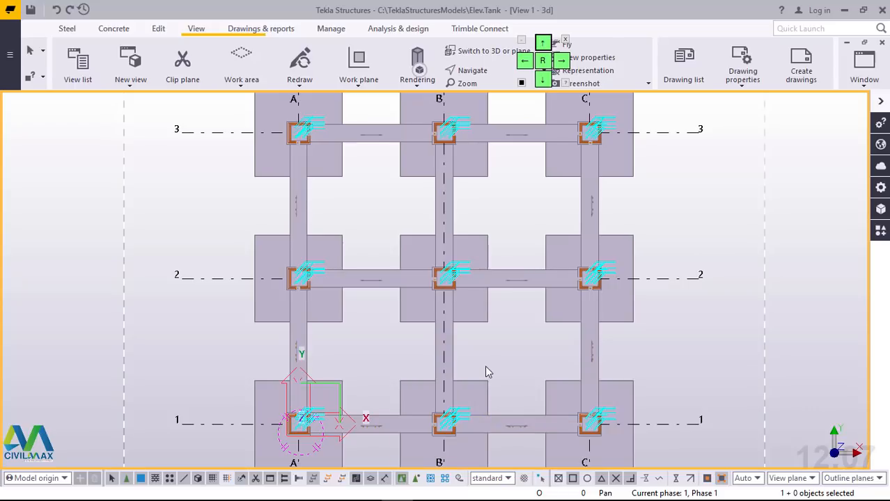
Step: Return to the 3D view and examine the column joints and bolted connections up the tower
{"action": "key", "text": "ctrl+p"}
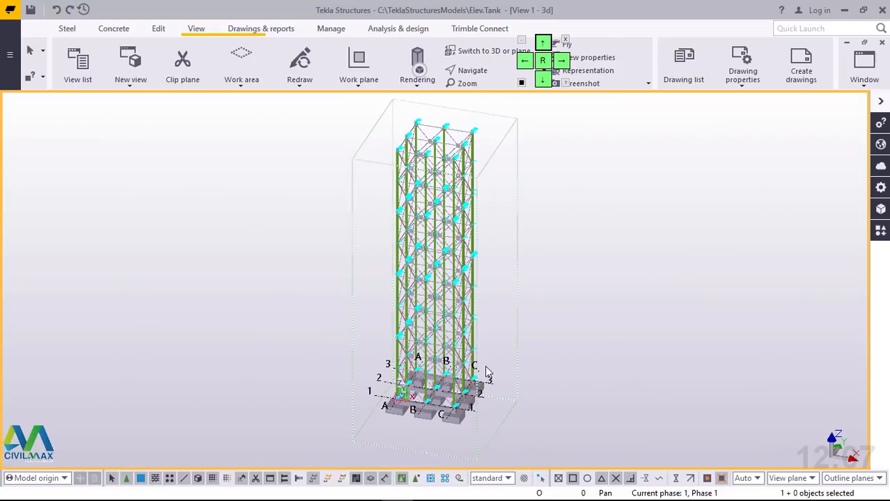
{"action": "scroll", "coordinate": [420, 379], "scroll_direction": "up", "scroll_amount": 10}
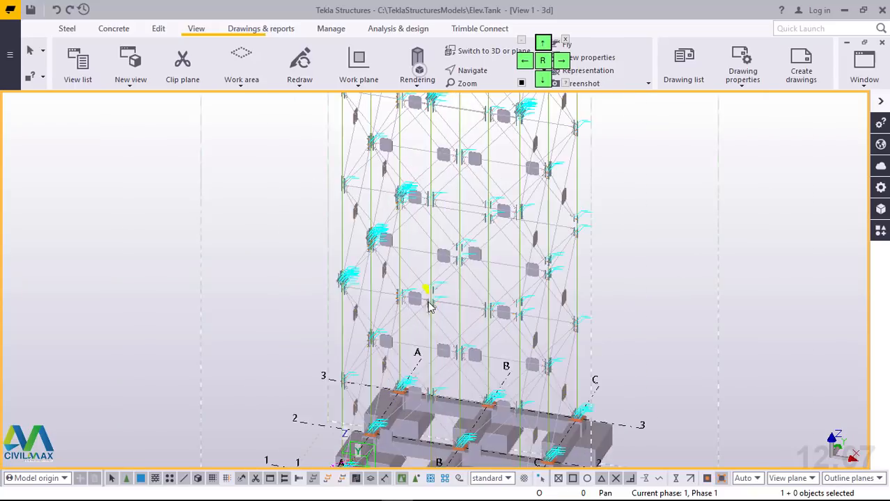
{"action": "scroll", "coordinate": [421, 303], "scroll_direction": "up", "scroll_amount": 5}
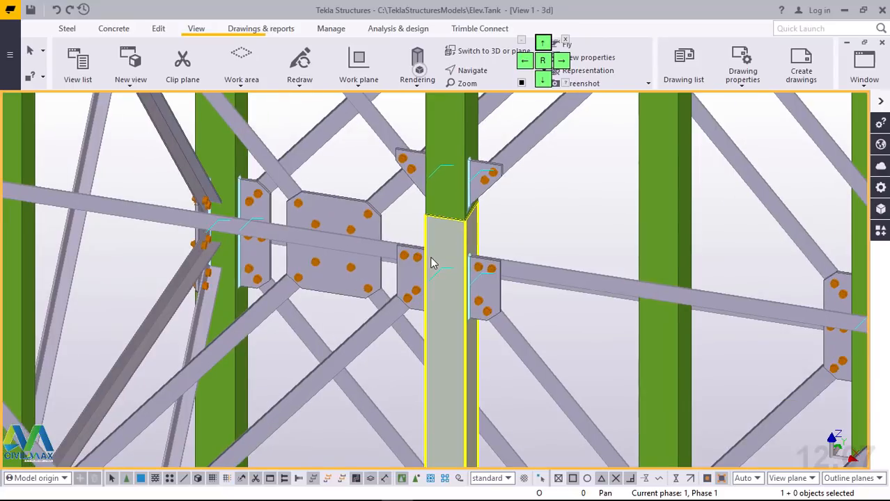
{"action": "scroll", "coordinate": [443, 250], "scroll_direction": "down", "scroll_amount": 4}
{"action": "scroll", "coordinate": [219, 198], "scroll_direction": "down", "scroll_amount": 2}
{"action": "scroll", "coordinate": [156, 193], "scroll_direction": "up", "scroll_amount": 8}
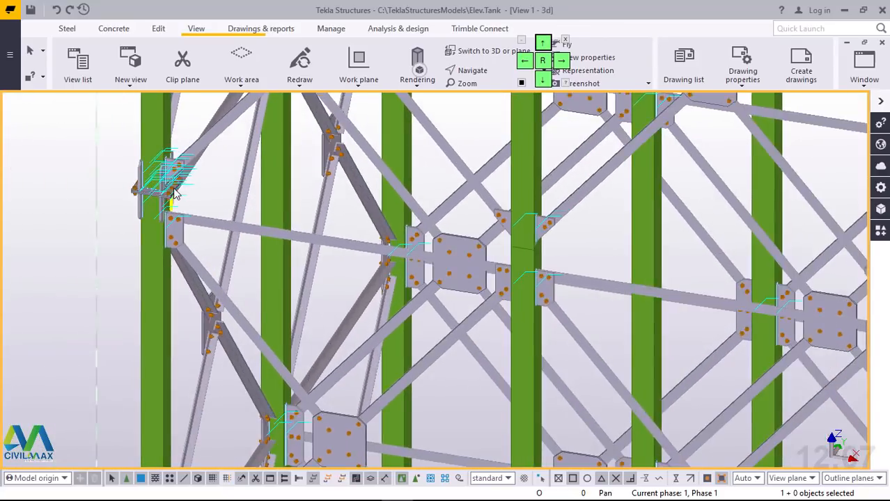
{"action": "scroll", "coordinate": [156, 194], "scroll_direction": "down", "scroll_amount": 3}
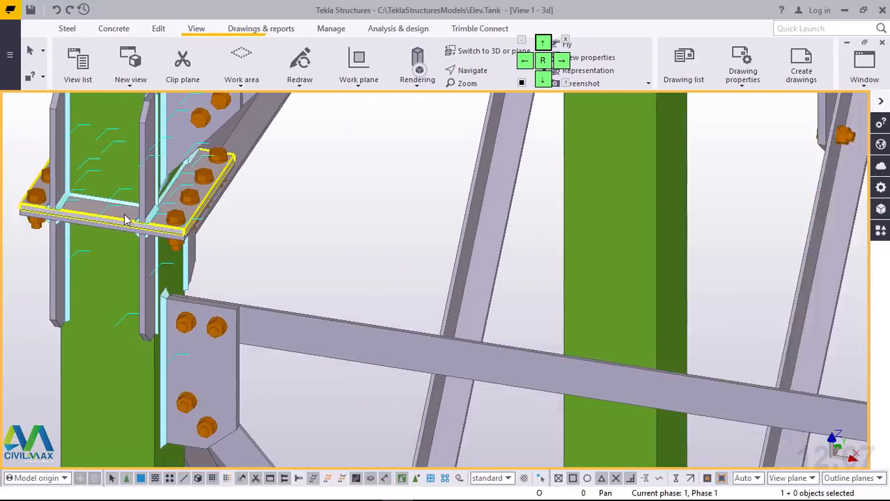
{"action": "scroll", "coordinate": [125, 217], "scroll_direction": "down", "scroll_amount": 3}
Step: Try the Stiffened base plate (1014) component at an upper column joint, undo it and end the command
{"action": "left_click", "coordinate": [881, 232]}
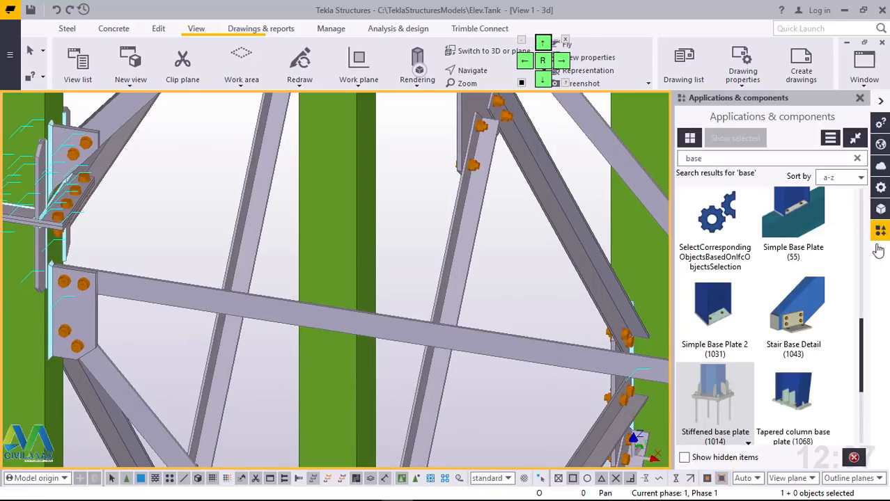
{"action": "left_click", "coordinate": [709, 396]}
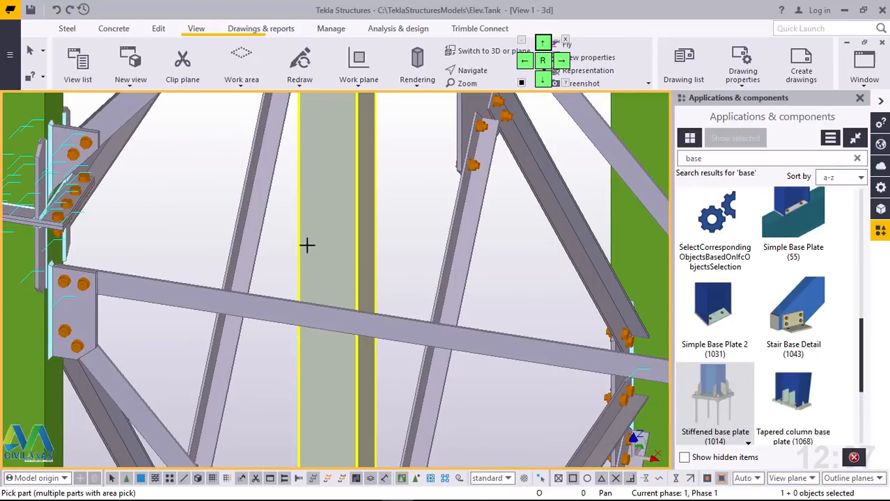
{"action": "scroll", "coordinate": [290, 249], "scroll_direction": "down", "scroll_amount": 2}
{"action": "scroll", "coordinate": [614, 333], "scroll_direction": "up", "scroll_amount": 1}
{"action": "scroll", "coordinate": [625, 281], "scroll_direction": "up", "scroll_amount": 2}
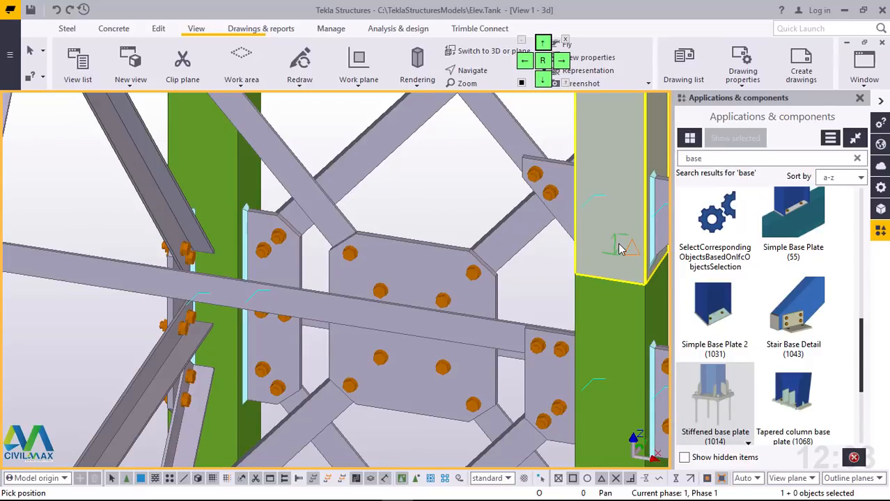
{"action": "left_click", "coordinate": [622, 249]}
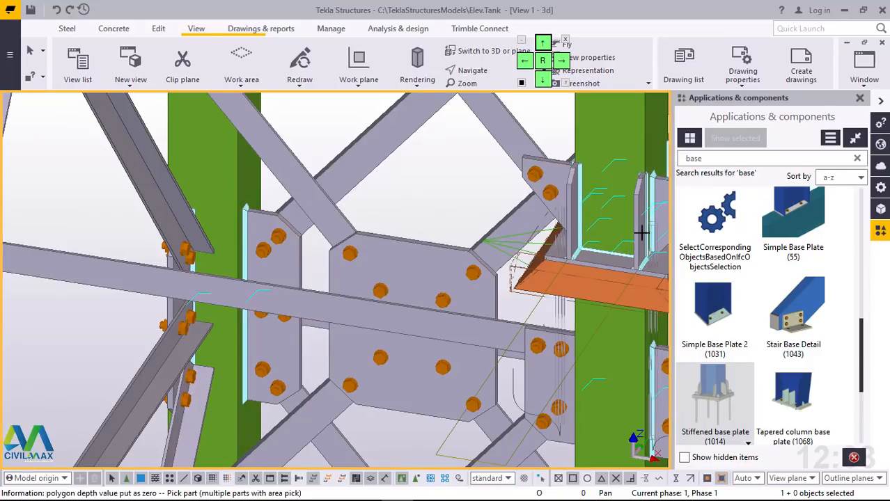
{"action": "left_click", "coordinate": [55, 10]}
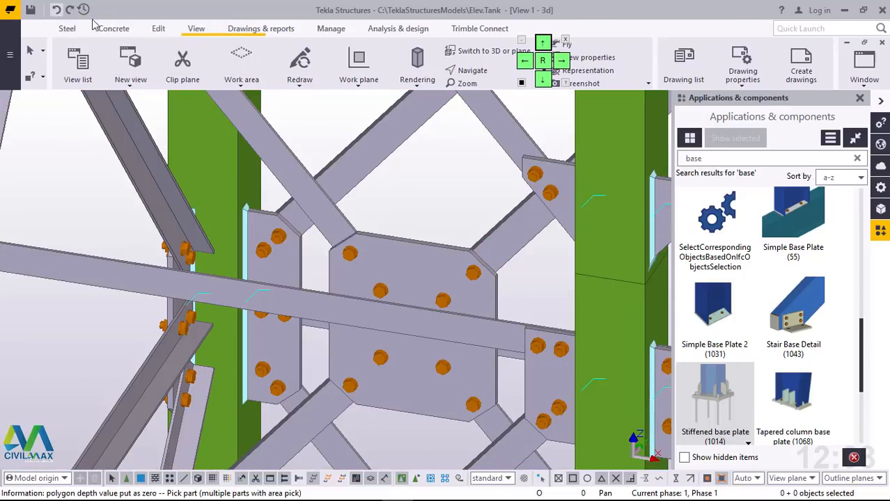
{"action": "right_click", "coordinate": [419, 154]}
{"action": "left_click", "coordinate": [440, 160]}
Step: Examine the column joints on the different faces and over the full height of the tower
{"action": "scroll", "coordinate": [287, 273], "scroll_direction": "down", "scroll_amount": 4}
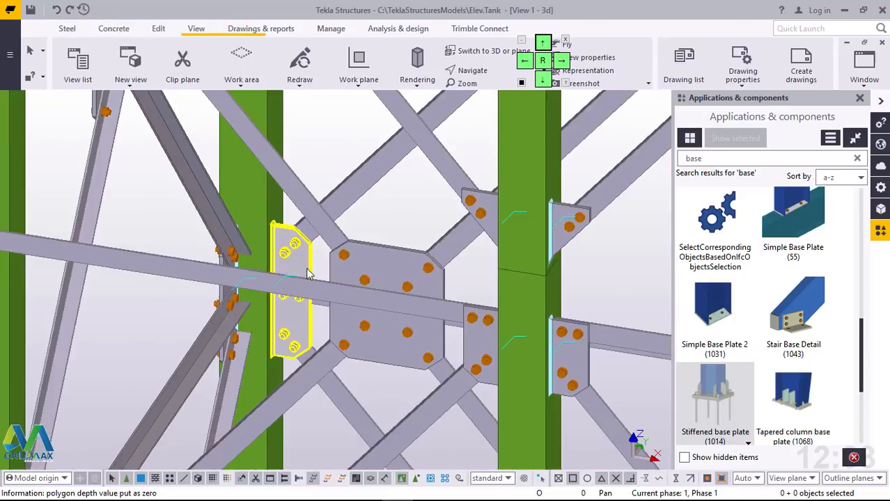
{"action": "scroll", "coordinate": [287, 270], "scroll_direction": "down", "scroll_amount": 5}
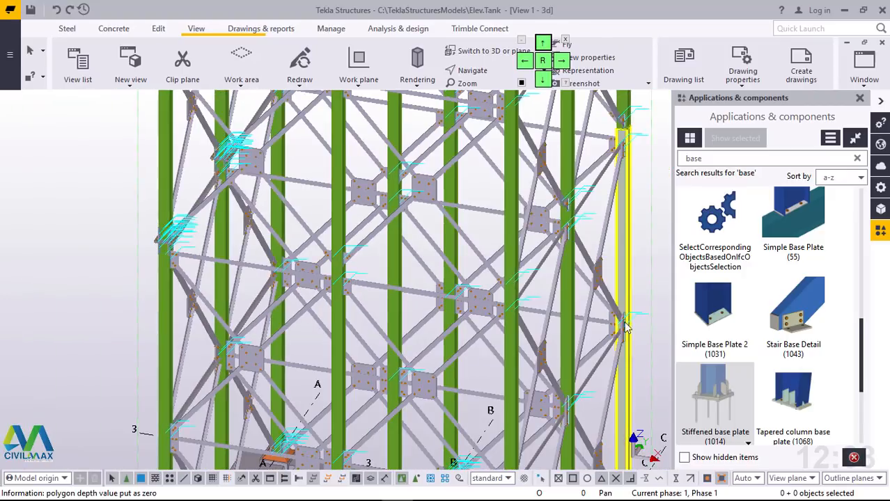
{"action": "middle_click_drag", "start_coordinate": [632, 203], "coordinate": [471, 290]}
{"action": "scroll", "coordinate": [471, 290], "scroll_direction": "down", "scroll_amount": 1}
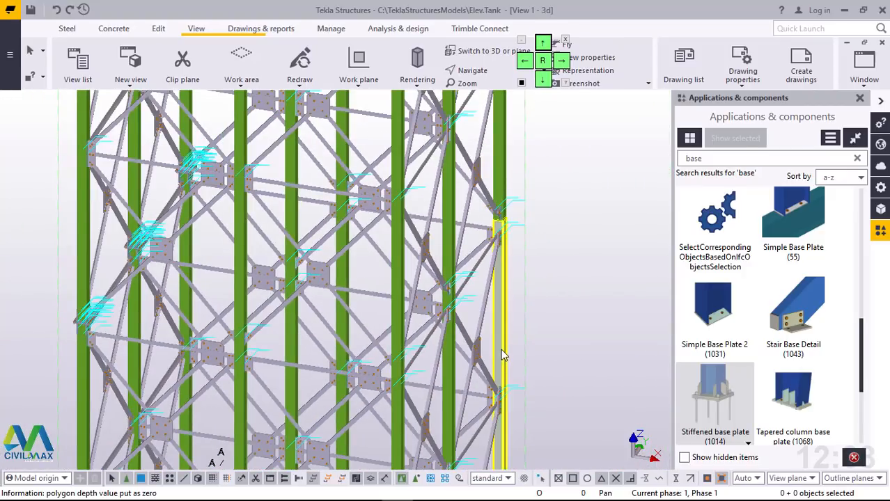
{"action": "middle_click_drag", "start_coordinate": [441, 367], "coordinate": [392, 341], "text": "ctrl"}
{"action": "scroll", "coordinate": [436, 362], "scroll_direction": "down", "scroll_amount": 4}
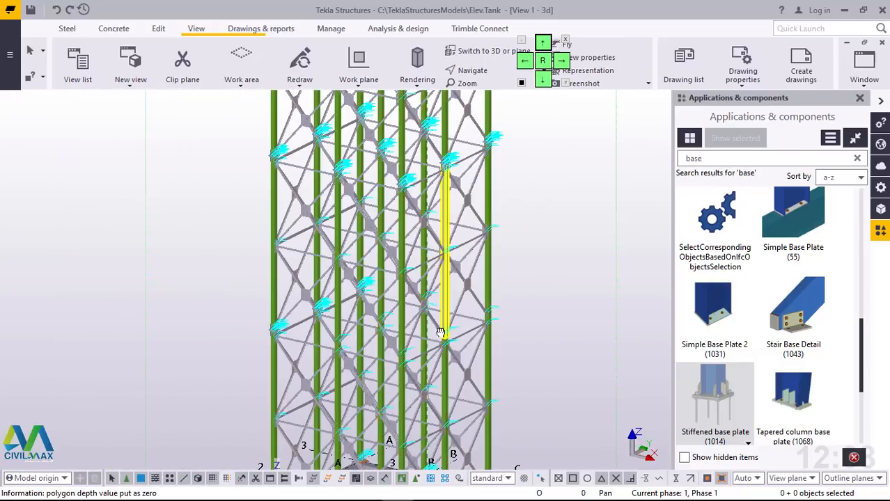
{"action": "mouse_move", "coordinate": [452, 327]}
{"action": "middle_mouse_down", "text": "ctrl"}
{"action": "mouse_move", "coordinate": [452, 363]}
{"action": "mouse_move", "coordinate": [414, 194]}
{"action": "middle_mouse_up", "text": "ctrl"}
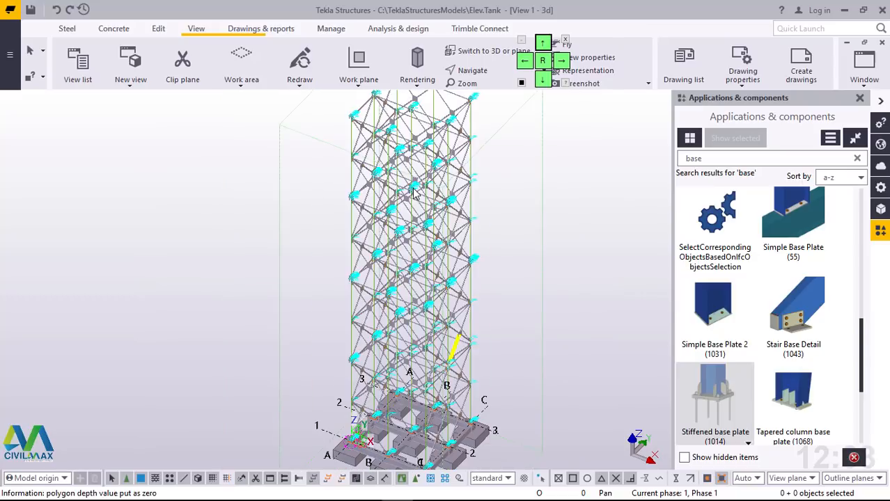
{"action": "middle_click_drag", "start_coordinate": [422, 282], "coordinate": [519, 269], "text": "ctrl"}
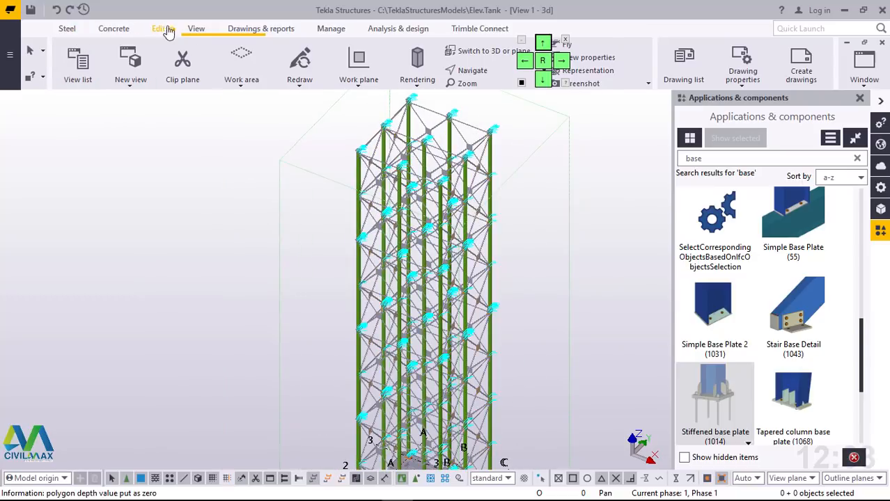
Step: Switch to the Grid C elevation view and show the upper part of the tower
{"action": "left_click", "coordinate": [93, 87]}
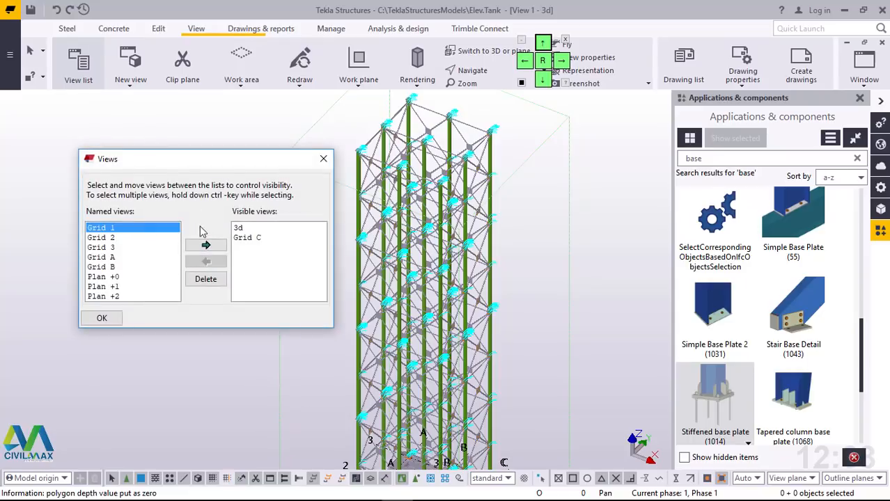
{"action": "left_click", "coordinate": [249, 238]}
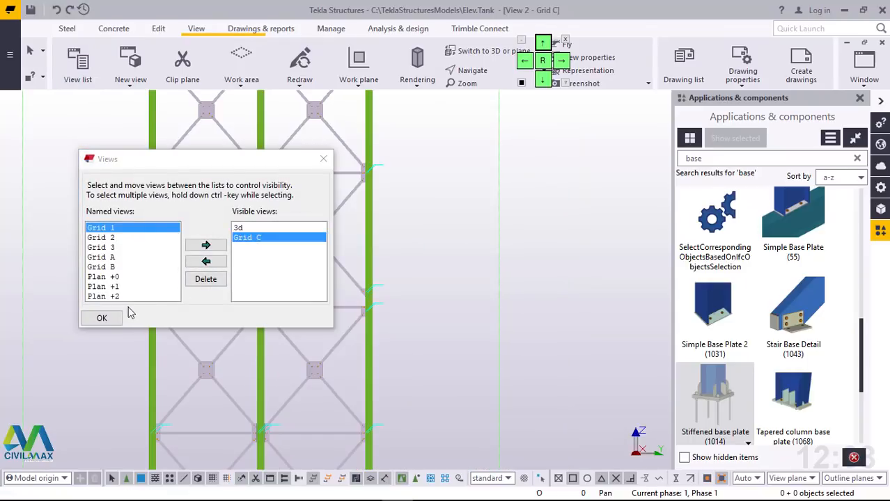
{"action": "left_click", "coordinate": [113, 322]}
{"action": "scroll", "coordinate": [436, 306], "scroll_direction": "down", "scroll_amount": 5}
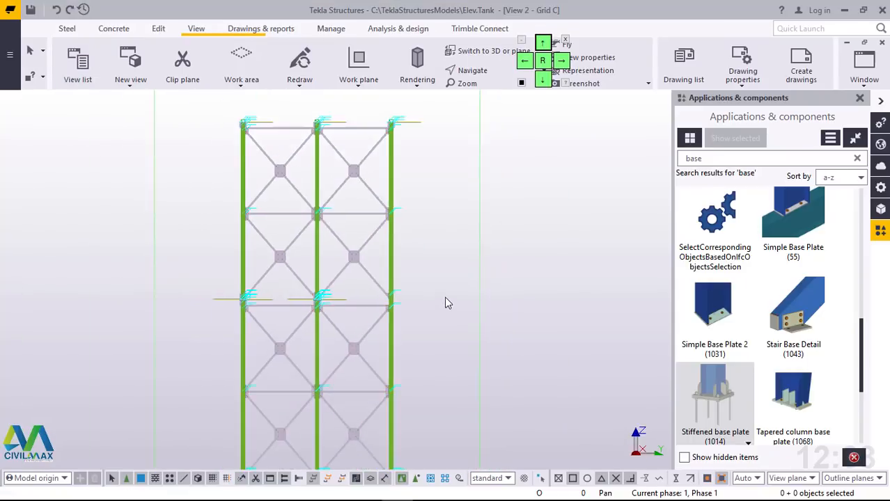
Step: Redraw the Grid C elevation view and close the Applications & components catalog
{"action": "scroll", "coordinate": [411, 195], "scroll_direction": "up", "scroll_amount": 5}
{"action": "right_click", "coordinate": [447, 149]}
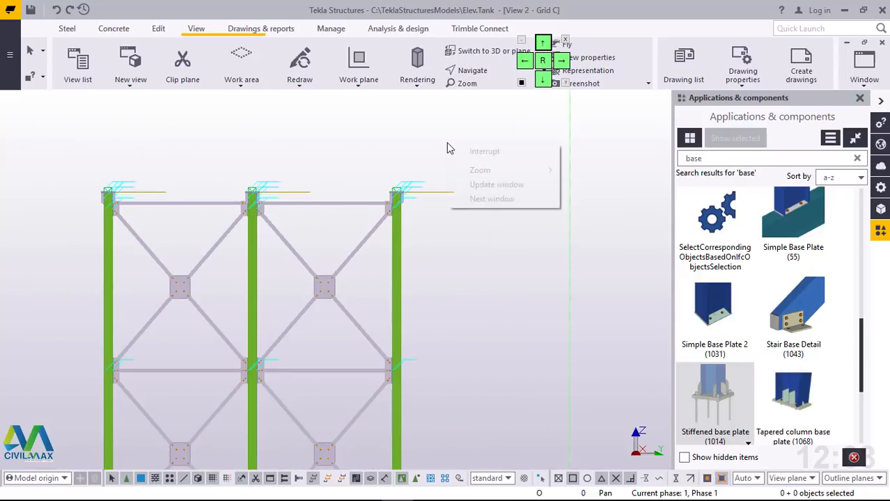
{"action": "right_click", "coordinate": [397, 137]}
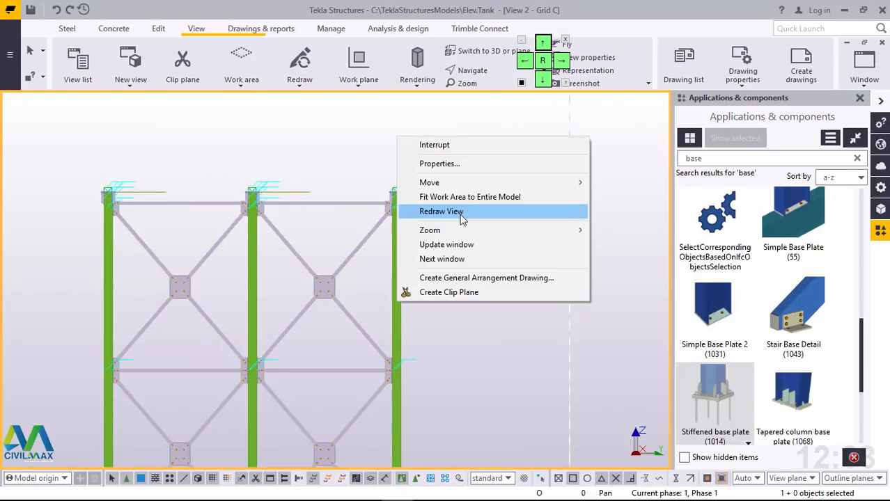
{"action": "left_click", "coordinate": [461, 220]}
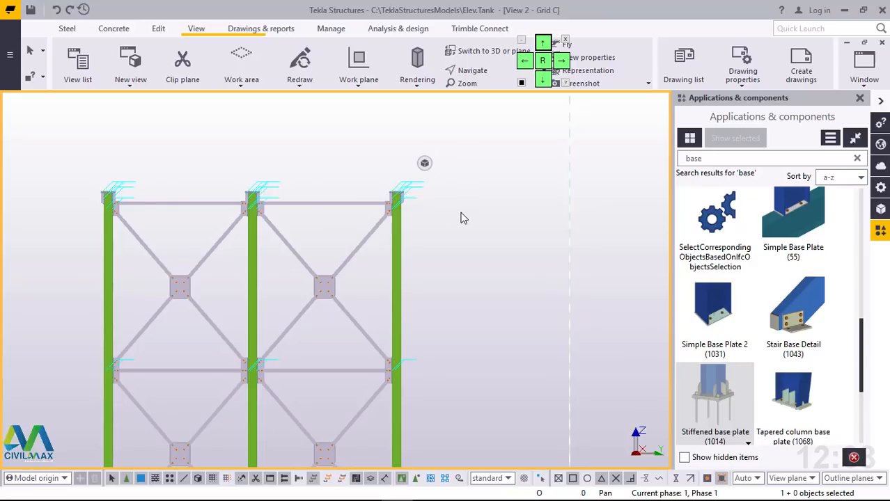
{"action": "scroll", "coordinate": [104, 209], "scroll_direction": "up", "scroll_amount": 6}
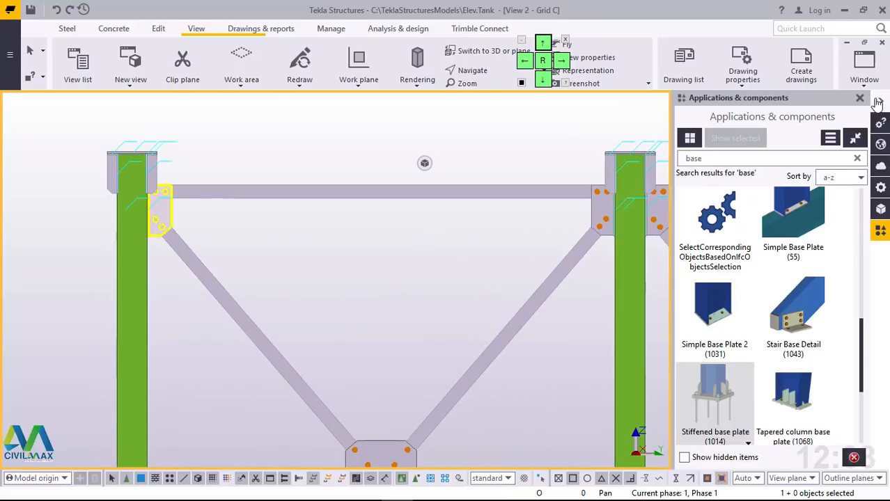
{"action": "left_click", "coordinate": [860, 99]}
Step: Examine the column tops, their bolted gusset plates and the bracing centre plates in the uppermost bays of the Grid C elevation
{"action": "scroll", "coordinate": [527, 173], "scroll_direction": "down", "scroll_amount": 5}
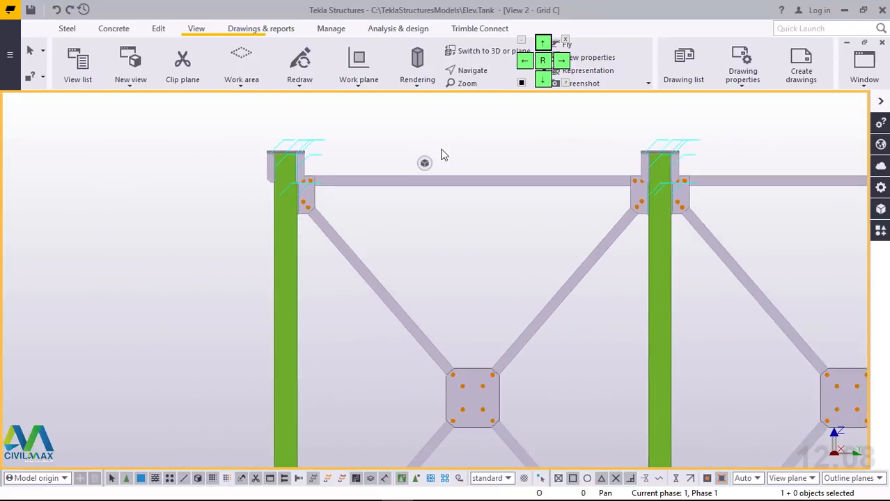
{"action": "scroll", "coordinate": [560, 135], "scroll_direction": "up", "scroll_amount": 7}
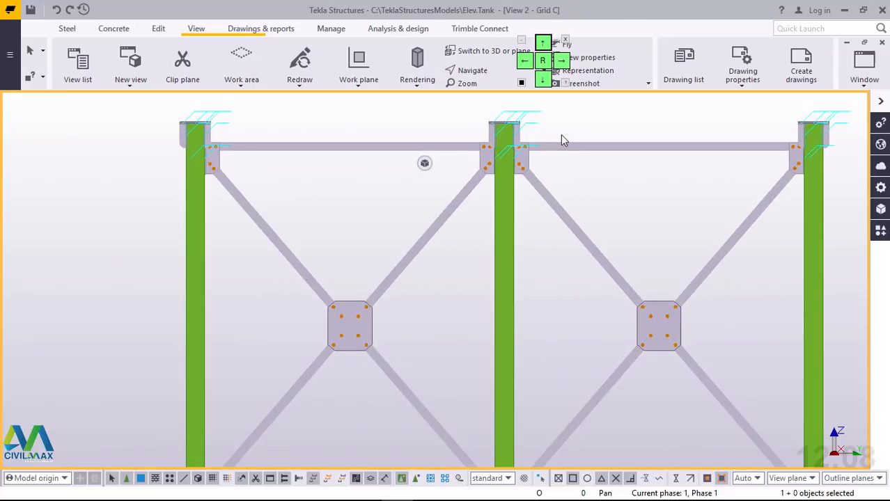
{"action": "scroll", "coordinate": [561, 133], "scroll_direction": "up", "scroll_amount": 2}
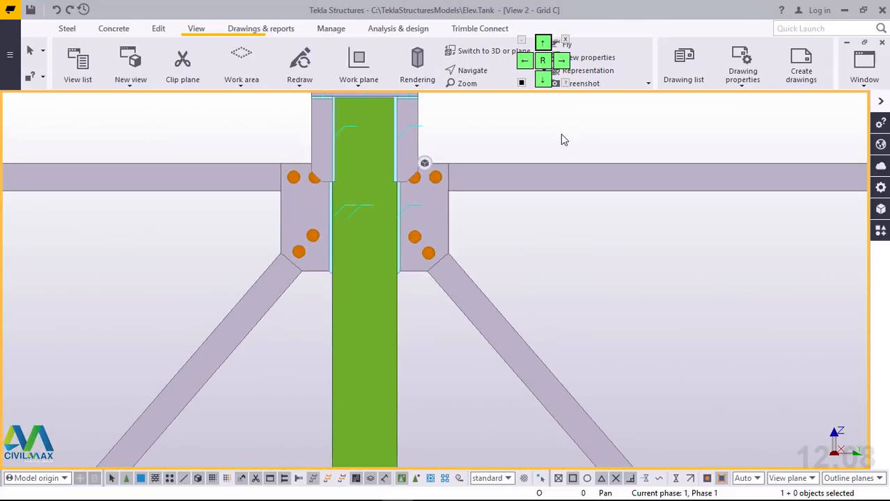
{"action": "scroll", "coordinate": [561, 134], "scroll_direction": "down", "scroll_amount": 2}
{"action": "scroll", "coordinate": [561, 133], "scroll_direction": "down", "scroll_amount": 5}
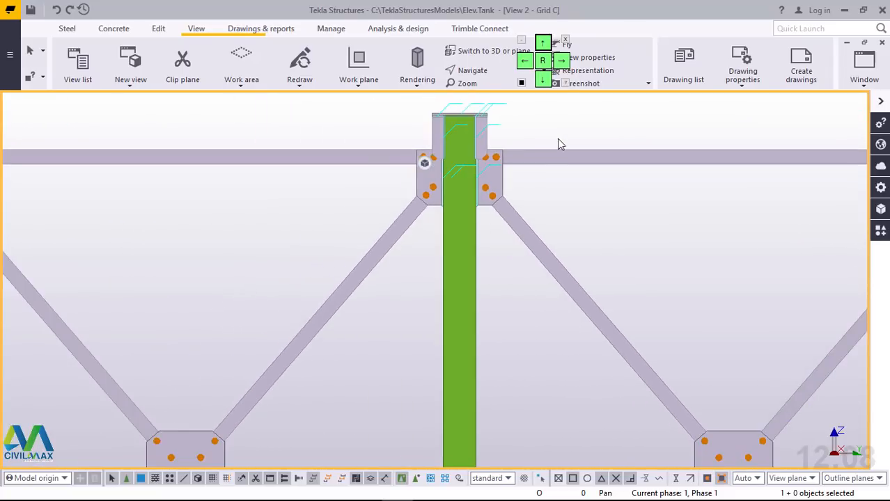
{"action": "scroll", "coordinate": [681, 314], "scroll_direction": "up", "scroll_amount": 3}
{"action": "scroll", "coordinate": [610, 285], "scroll_direction": "up", "scroll_amount": 4}
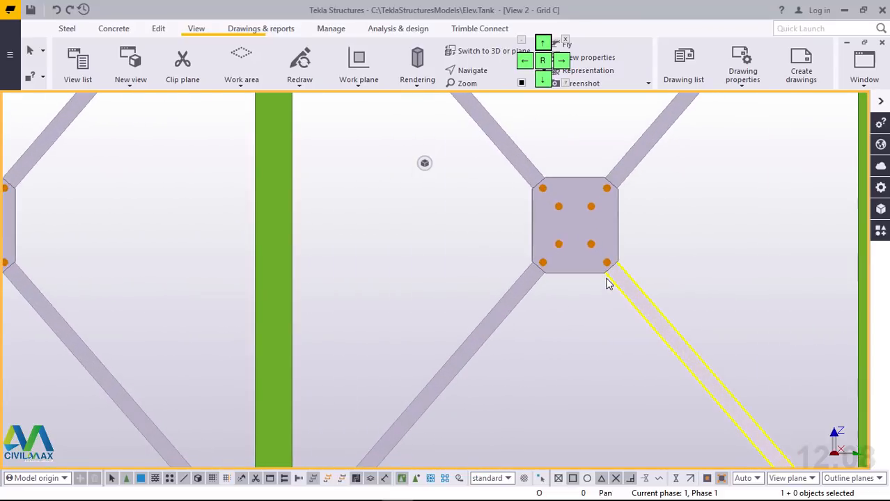
{"action": "scroll", "coordinate": [608, 258], "scroll_direction": "down", "scroll_amount": 2}
{"action": "scroll", "coordinate": [609, 252], "scroll_direction": "down", "scroll_amount": 4}
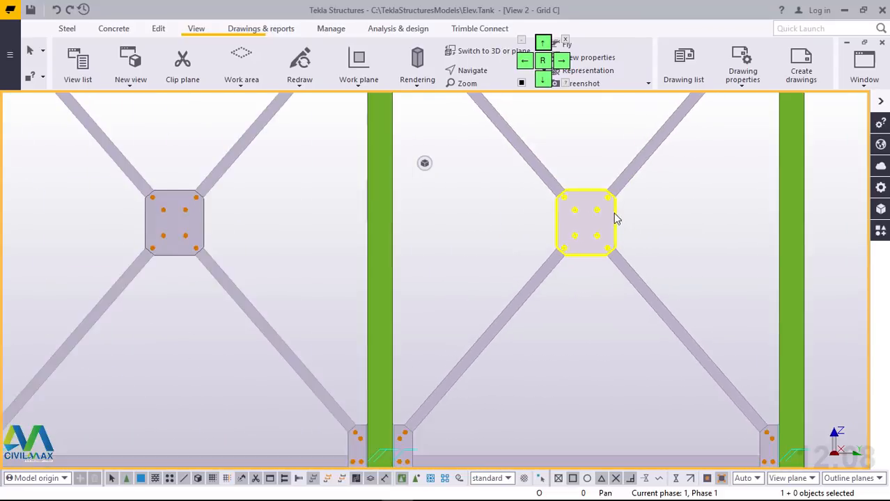
Step: Examine the six-bolt gusset plates joining the horizontal and diagonal braces to the columns in the upper bays
{"action": "scroll", "coordinate": [488, 348], "scroll_direction": "up", "scroll_amount": 5}
{"action": "left_click", "coordinate": [515, 378]}
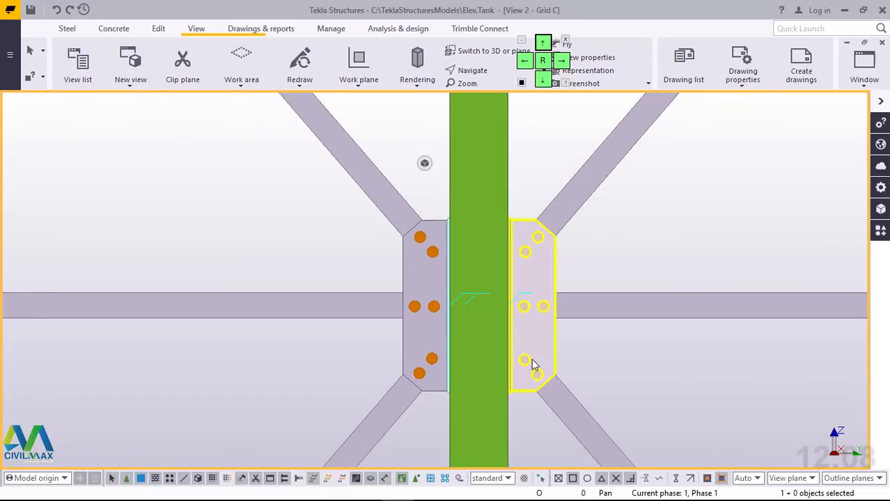
{"action": "scroll", "coordinate": [545, 358], "scroll_direction": "up", "scroll_amount": 4}
{"action": "scroll", "coordinate": [549, 388], "scroll_direction": "down", "scroll_amount": 2}
{"action": "scroll", "coordinate": [540, 229], "scroll_direction": "up", "scroll_amount": 2}
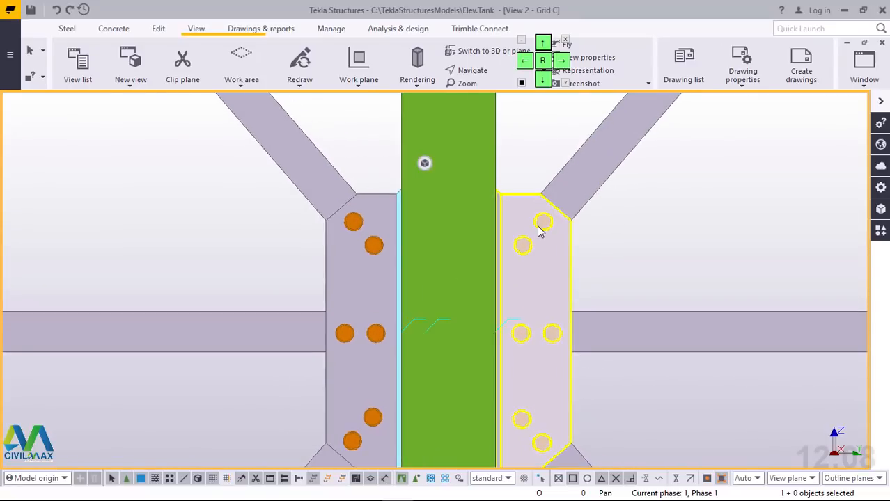
{"action": "scroll", "coordinate": [527, 203], "scroll_direction": "down", "scroll_amount": 6}
{"action": "scroll", "coordinate": [487, 233], "scroll_direction": "down", "scroll_amount": 3}
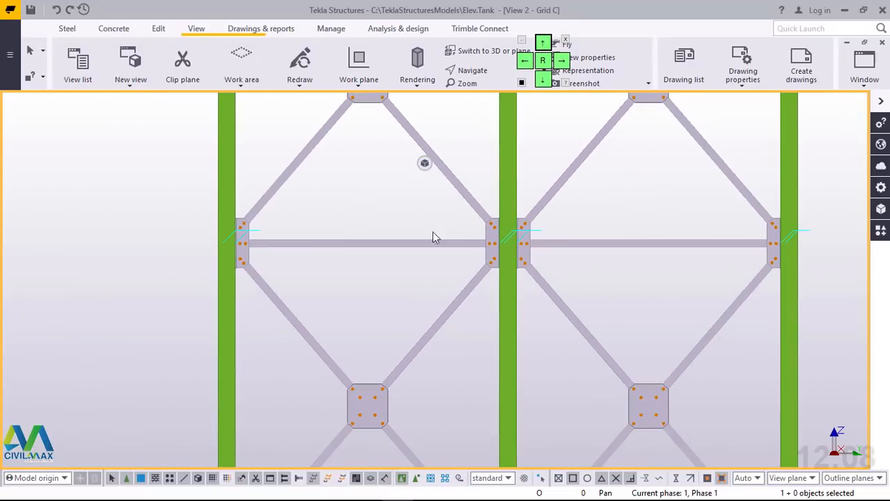
{"action": "scroll", "coordinate": [237, 235], "scroll_direction": "up", "scroll_amount": 6}
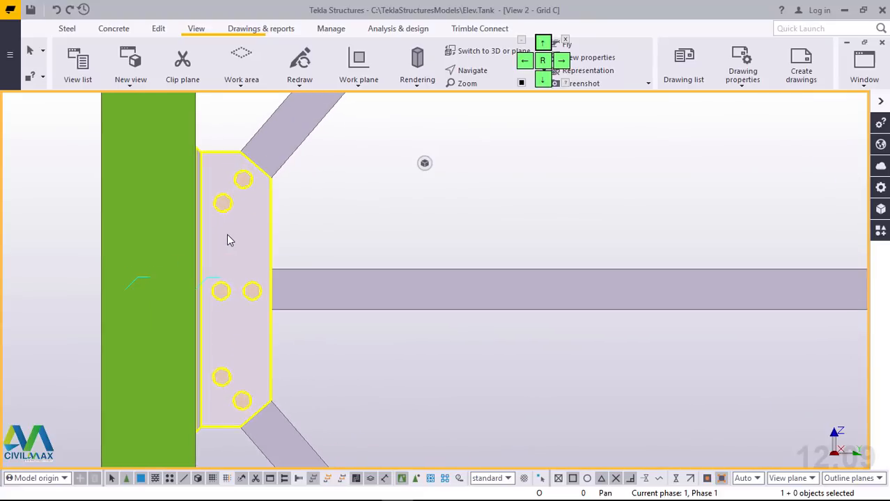
{"action": "scroll", "coordinate": [227, 238], "scroll_direction": "down", "scroll_amount": 5}
{"action": "scroll", "coordinate": [319, 355], "scroll_direction": "down", "scroll_amount": 1}
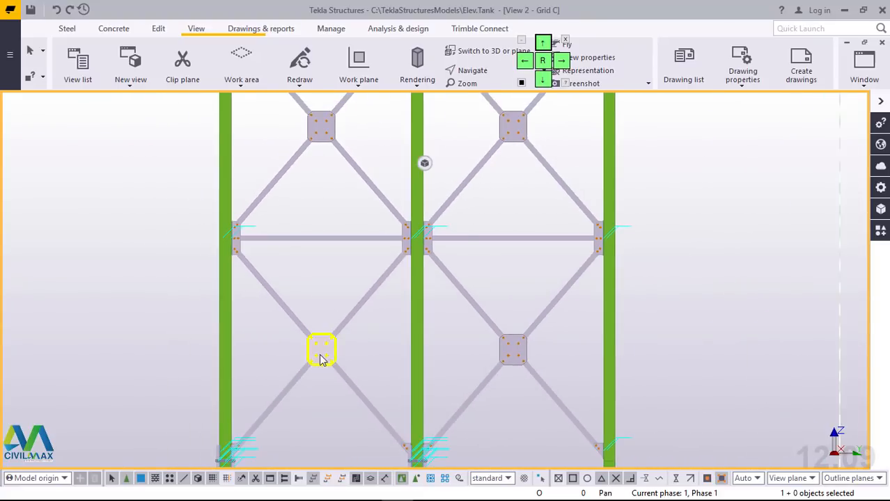
{"action": "scroll", "coordinate": [324, 369], "scroll_direction": "up", "scroll_amount": 6}
{"action": "scroll", "coordinate": [337, 261], "scroll_direction": "down", "scroll_amount": 3}
{"action": "scroll", "coordinate": [337, 261], "scroll_direction": "down", "scroll_amount": 3}
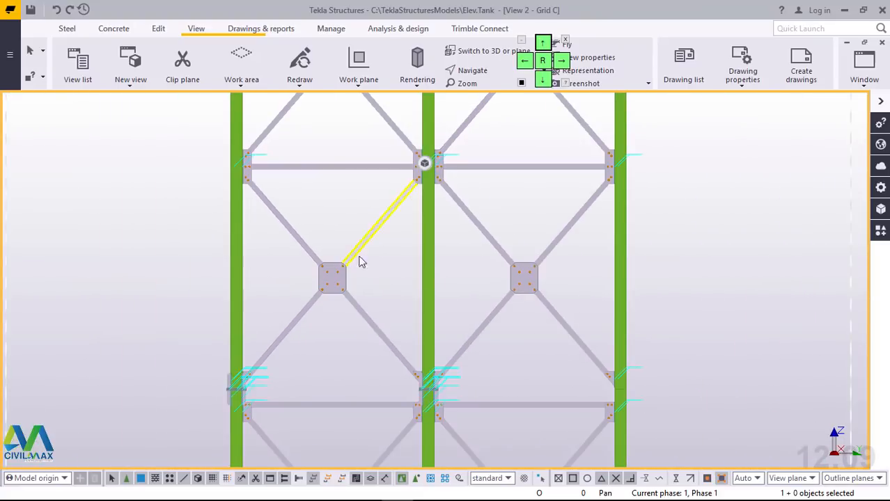
Step: Examine the stiffened end-plate column splices and adjacent gusset plates at the first joint level below the tower top
{"action": "scroll", "coordinate": [426, 417], "scroll_direction": "up", "scroll_amount": 6}
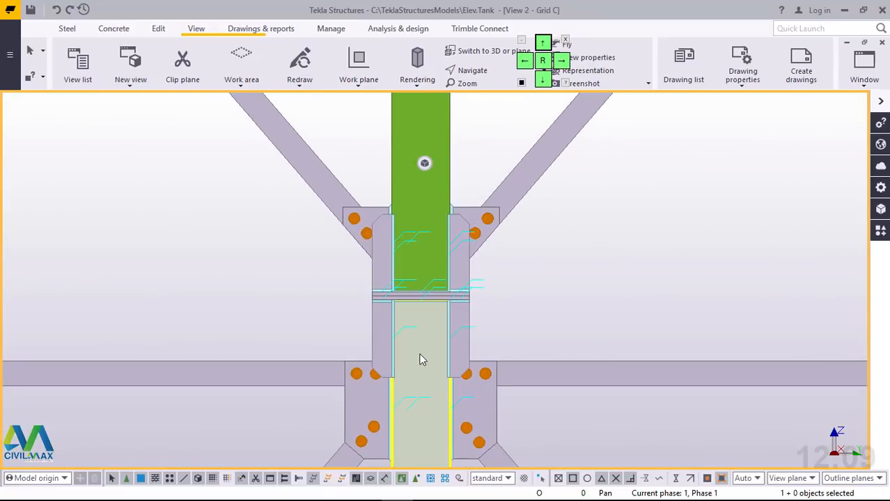
{"action": "scroll", "coordinate": [429, 352], "scroll_direction": "down", "scroll_amount": 3}
{"action": "scroll", "coordinate": [164, 362], "scroll_direction": "up", "scroll_amount": 5}
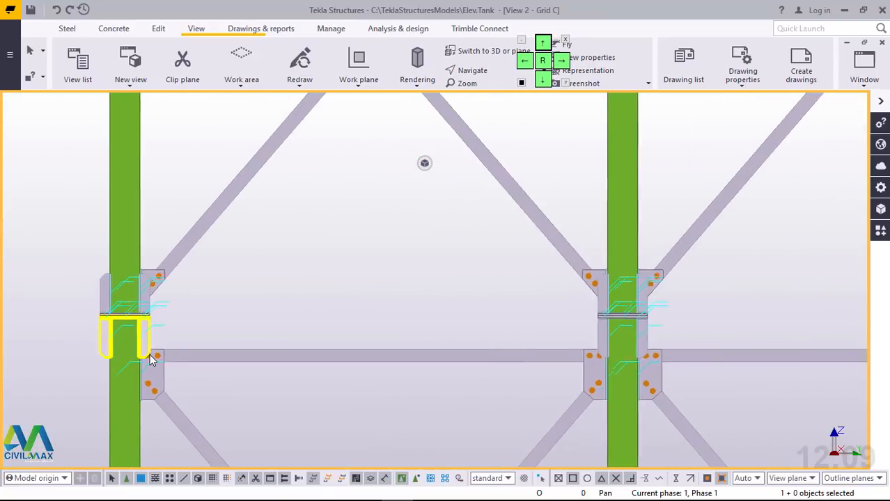
{"action": "scroll", "coordinate": [209, 256], "scroll_direction": "down", "scroll_amount": 5}
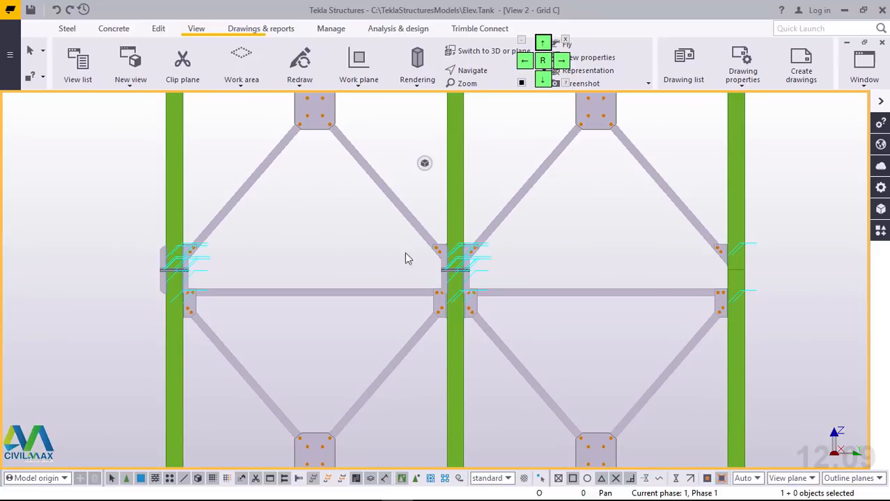
{"action": "scroll", "coordinate": [460, 284], "scroll_direction": "down", "scroll_amount": 1}
{"action": "scroll", "coordinate": [465, 282], "scroll_direction": "up", "scroll_amount": 5}
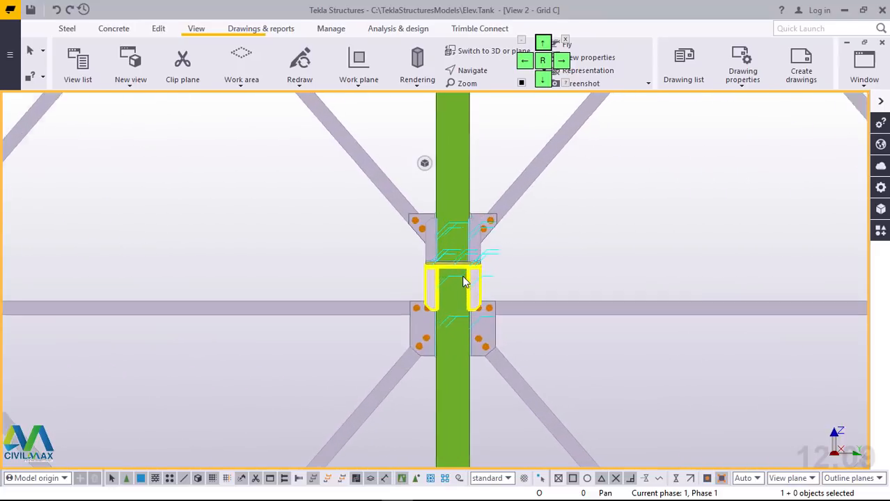
{"action": "scroll", "coordinate": [453, 272], "scroll_direction": "down", "scroll_amount": 3}
{"action": "scroll", "coordinate": [448, 264], "scroll_direction": "down", "scroll_amount": 6}
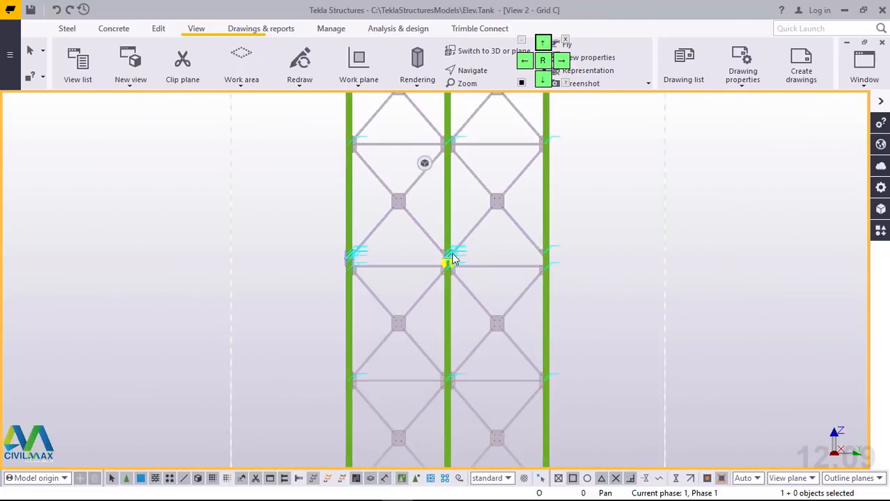
Step: Examine the bracing gussets, centre plates and column joints down the tower to the lowest column splice level
{"action": "scroll", "coordinate": [444, 375], "scroll_direction": "up", "scroll_amount": 8}
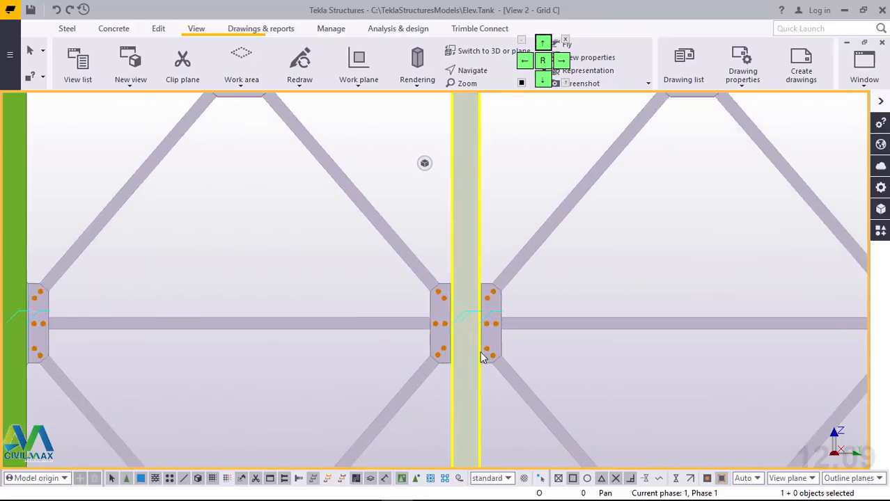
{"action": "scroll", "coordinate": [486, 352], "scroll_direction": "down", "scroll_amount": 8}
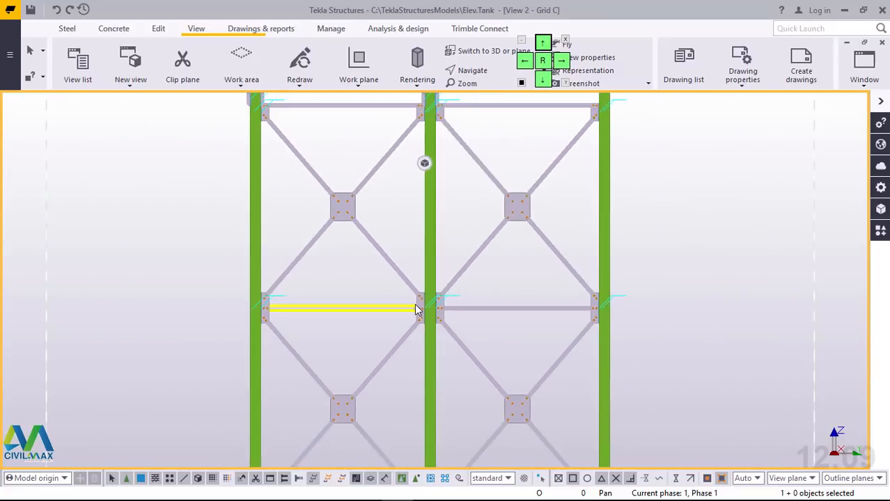
{"action": "scroll", "coordinate": [479, 378], "scroll_direction": "up", "scroll_amount": 8}
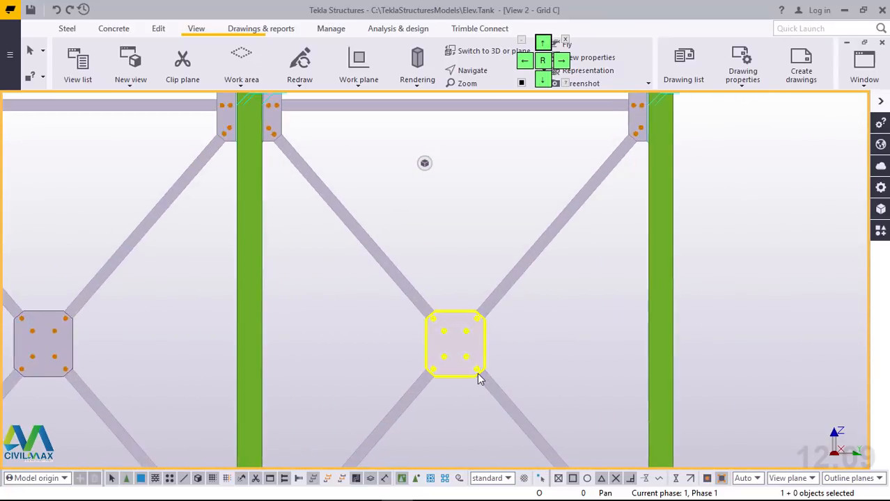
{"action": "scroll", "coordinate": [453, 288], "scroll_direction": "down", "scroll_amount": 10}
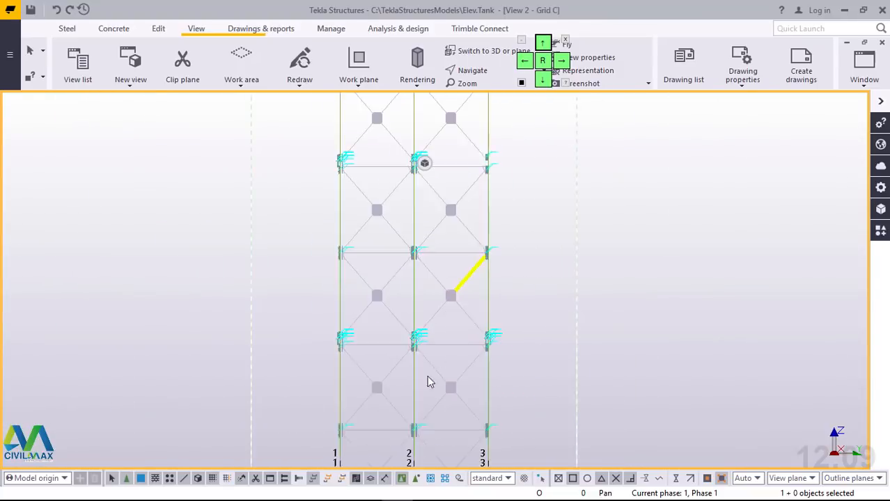
{"action": "scroll", "coordinate": [399, 437], "scroll_direction": "up", "scroll_amount": 10}
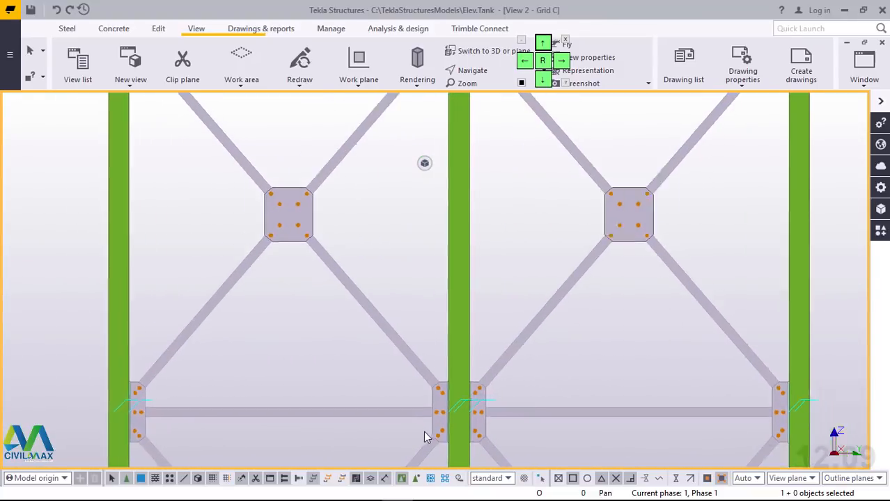
{"action": "scroll", "coordinate": [463, 268], "scroll_direction": "down", "scroll_amount": 10}
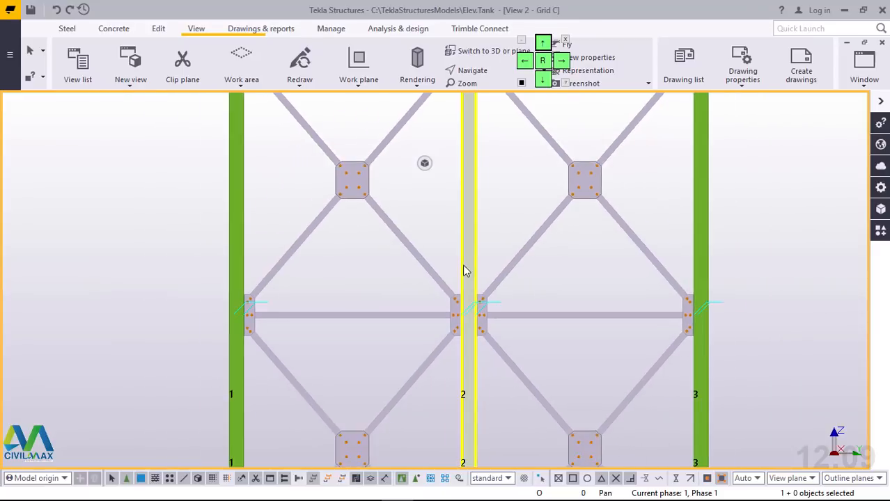
{"action": "scroll", "coordinate": [461, 416], "scroll_direction": "up", "scroll_amount": 10}
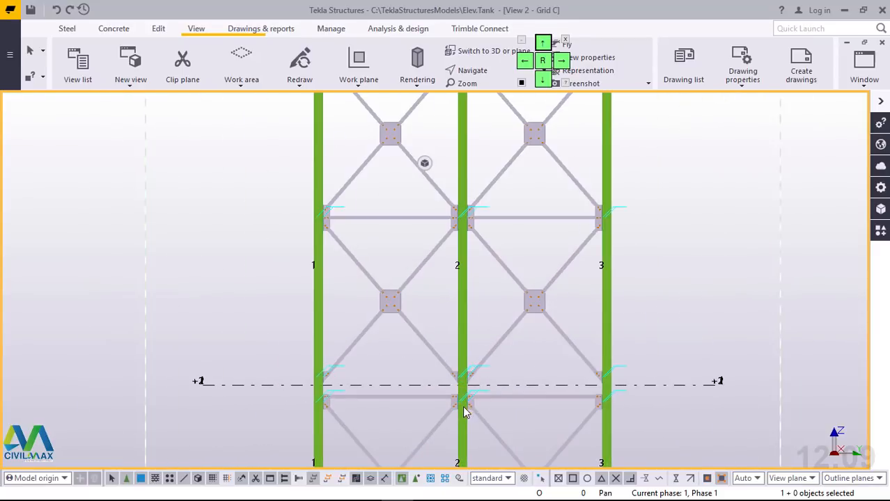
{"action": "scroll", "coordinate": [464, 407], "scroll_direction": "down", "scroll_amount": 2}
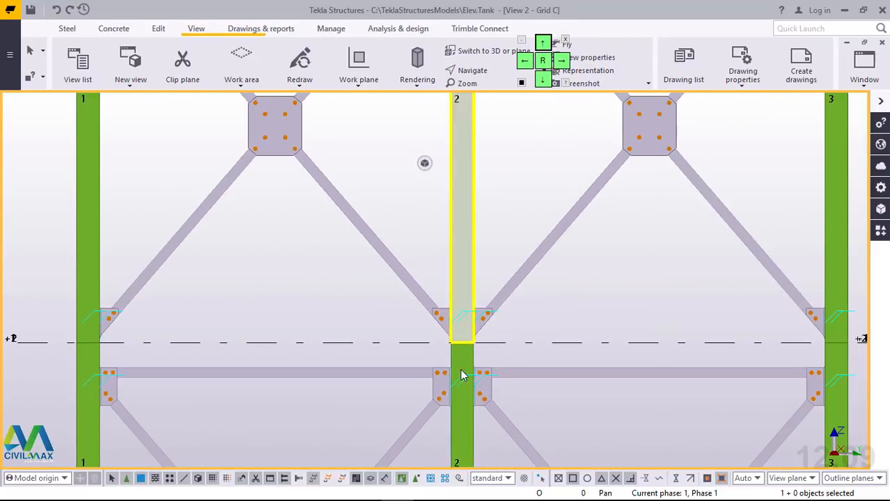
{"action": "scroll", "coordinate": [439, 319], "scroll_direction": "down", "scroll_amount": 10}
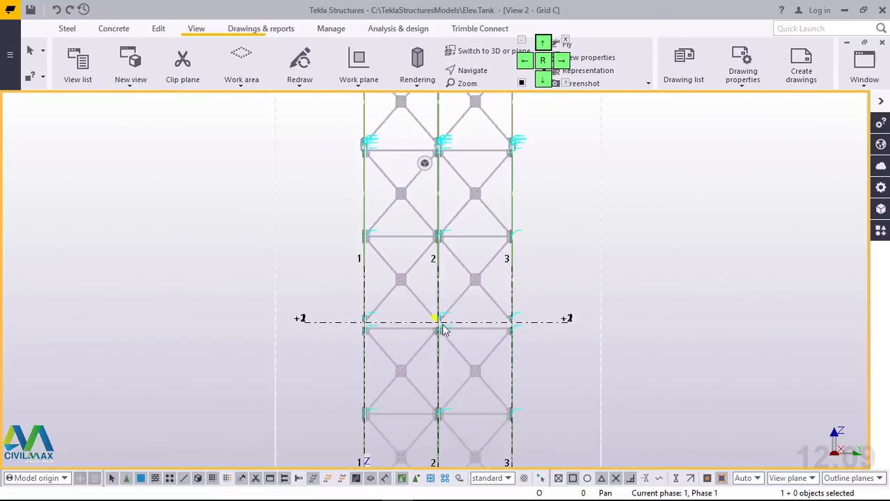
Step: Examine the column base plates, grout and concrete pedestals at the +0 level of the Grid C elevation
{"action": "scroll", "coordinate": [447, 338], "scroll_direction": "down", "scroll_amount": 2}
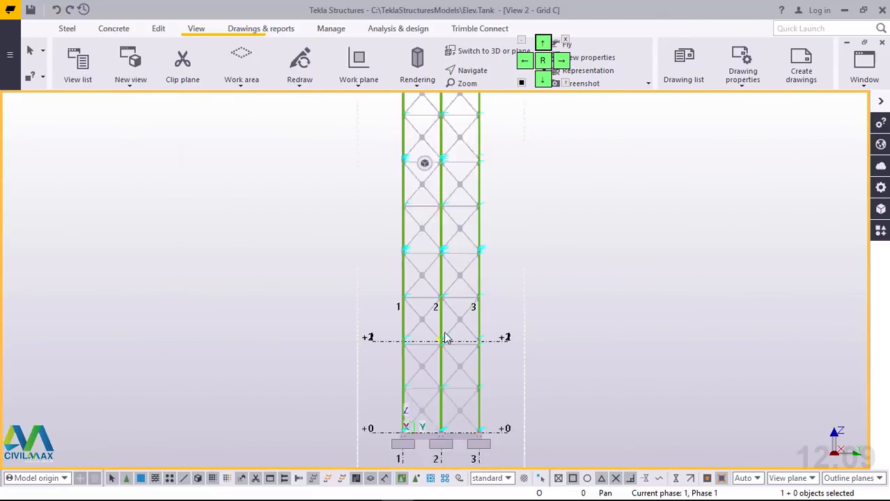
{"action": "scroll", "coordinate": [438, 398], "scroll_direction": "up", "scroll_amount": 10}
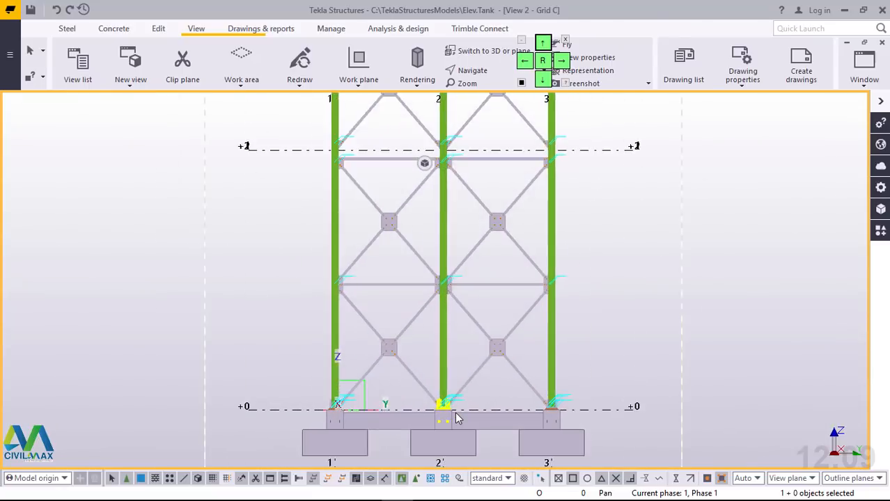
{"action": "scroll", "coordinate": [457, 418], "scroll_direction": "up", "scroll_amount": 6}
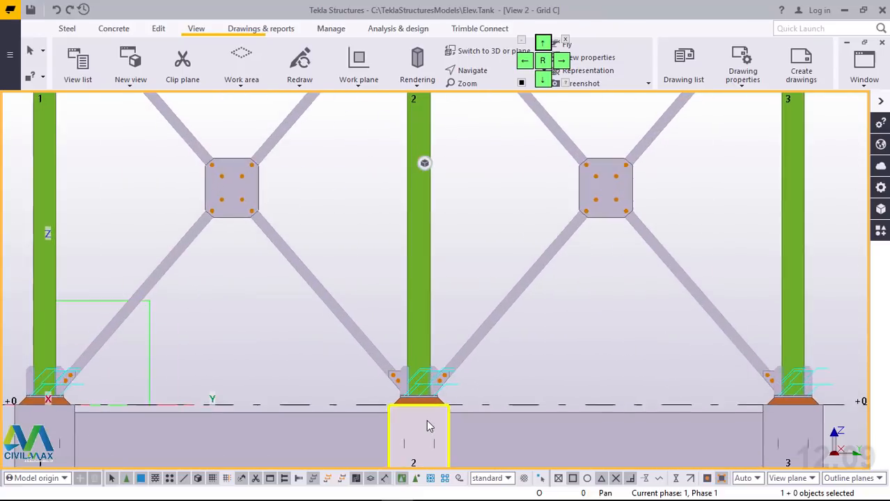
{"action": "scroll", "coordinate": [432, 409], "scroll_direction": "up", "scroll_amount": 4}
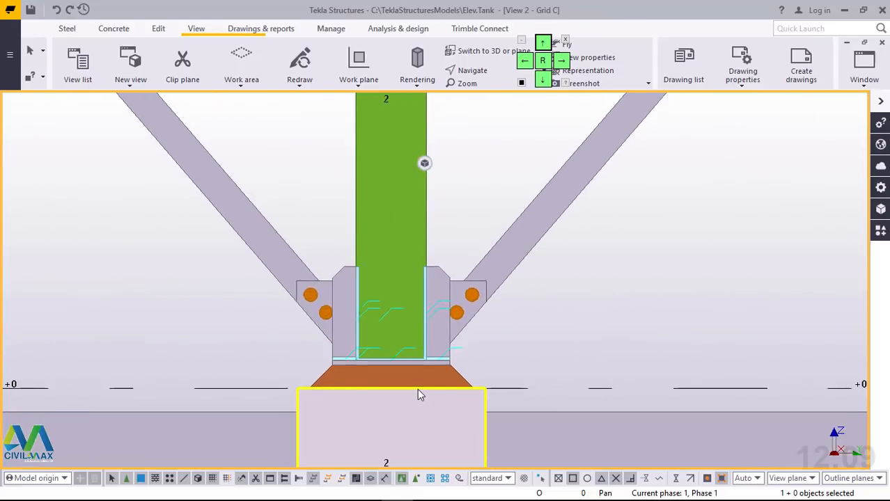
{"action": "scroll", "coordinate": [420, 389], "scroll_direction": "down", "scroll_amount": 2}
{"action": "scroll", "coordinate": [420, 389], "scroll_direction": "down", "scroll_amount": 10}
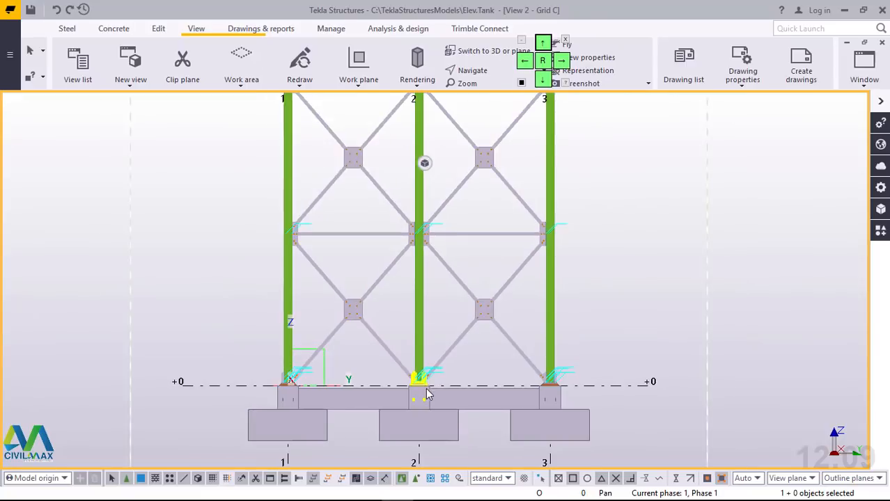
Step: Examine the column cap plates and topmost horizontal braces across Grids 1 to 3 at the tower top
{"action": "scroll", "coordinate": [428, 394], "scroll_direction": "down", "scroll_amount": 5}
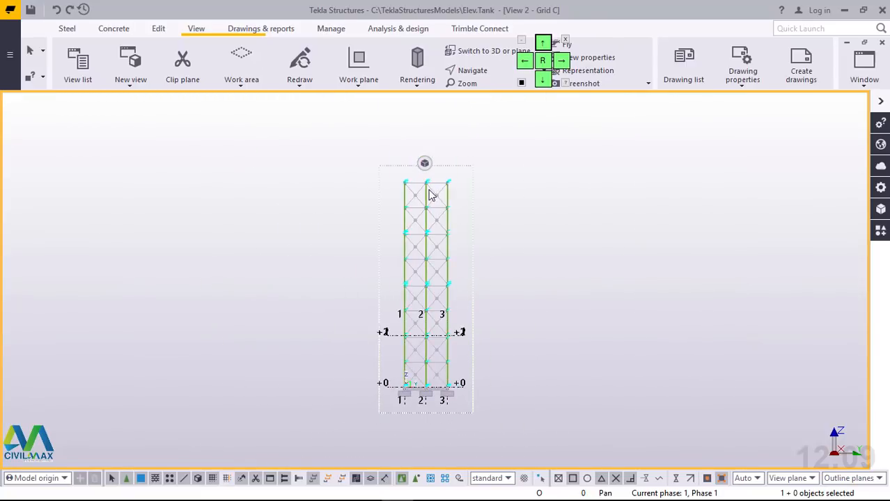
{"action": "scroll", "coordinate": [408, 185], "scroll_direction": "up", "scroll_amount": 9}
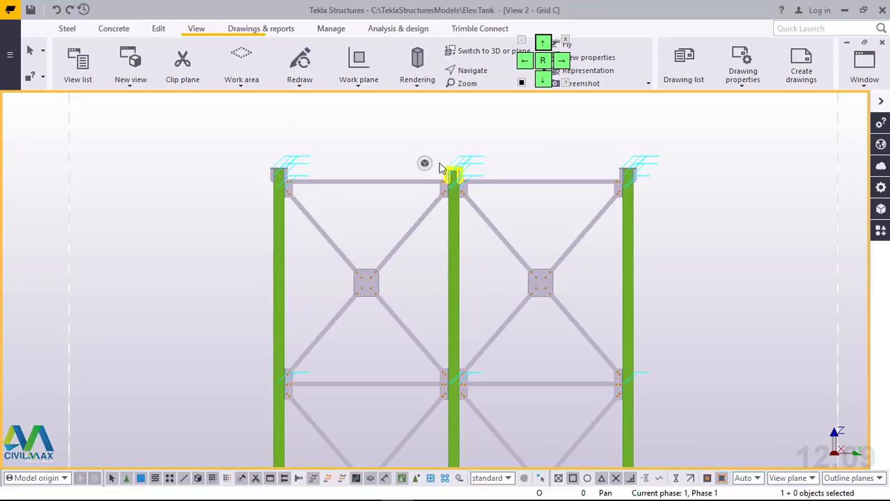
{"action": "left_click", "coordinate": [606, 165]}
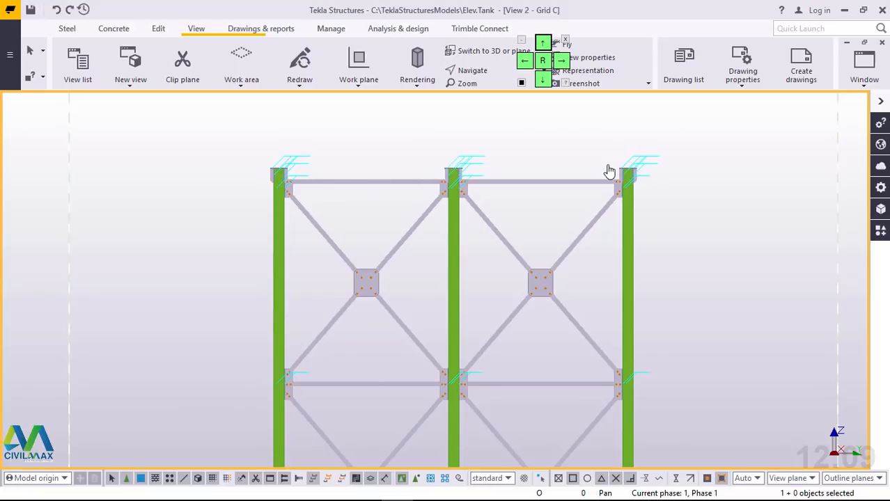
{"action": "scroll", "coordinate": [394, 199], "scroll_direction": "down", "scroll_amount": 5}
{"action": "scroll", "coordinate": [460, 289], "scroll_direction": "up", "scroll_amount": 5}
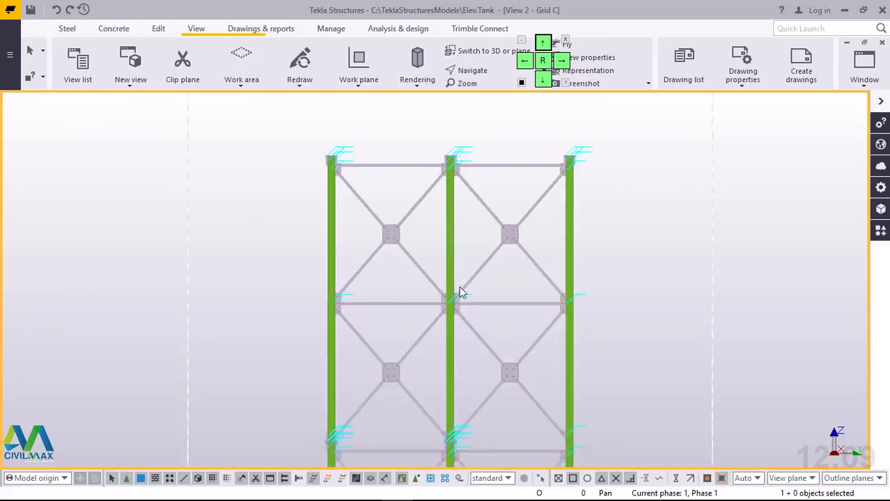
Step: Examine the bolted gussets and centre plates of the X-bracing in the upper bays, up to the column tops
{"action": "scroll", "coordinate": [426, 336], "scroll_direction": "down", "scroll_amount": 3}
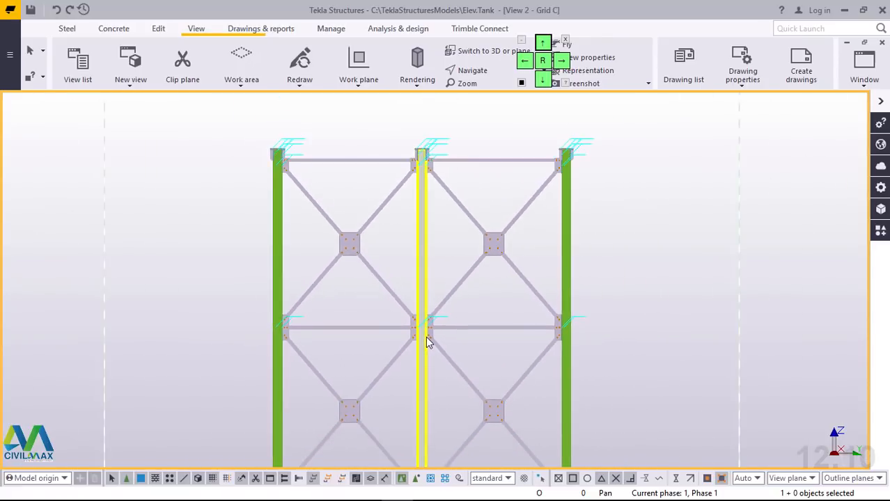
{"action": "scroll", "coordinate": [435, 324], "scroll_direction": "up", "scroll_amount": 5}
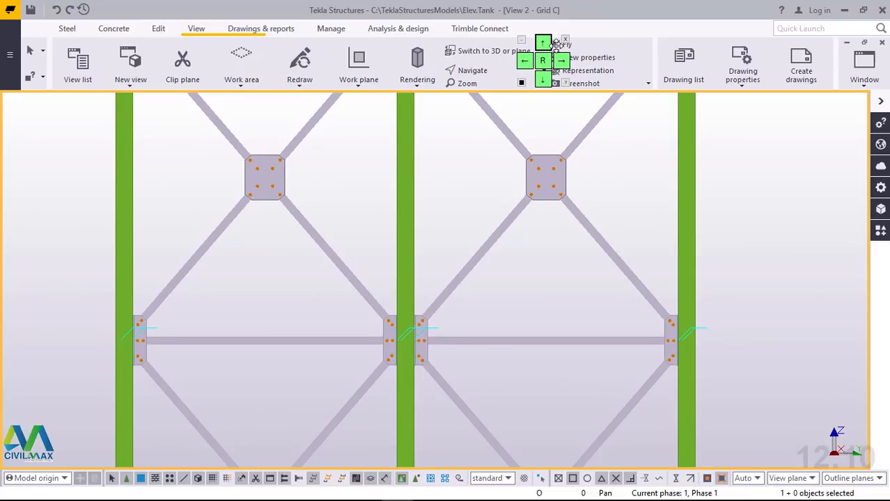
{"action": "left_click_drag", "start_coordinate": [555, 43], "coordinate": [668, 25]}
{"action": "scroll", "coordinate": [432, 315], "scroll_direction": "down", "scroll_amount": 4}
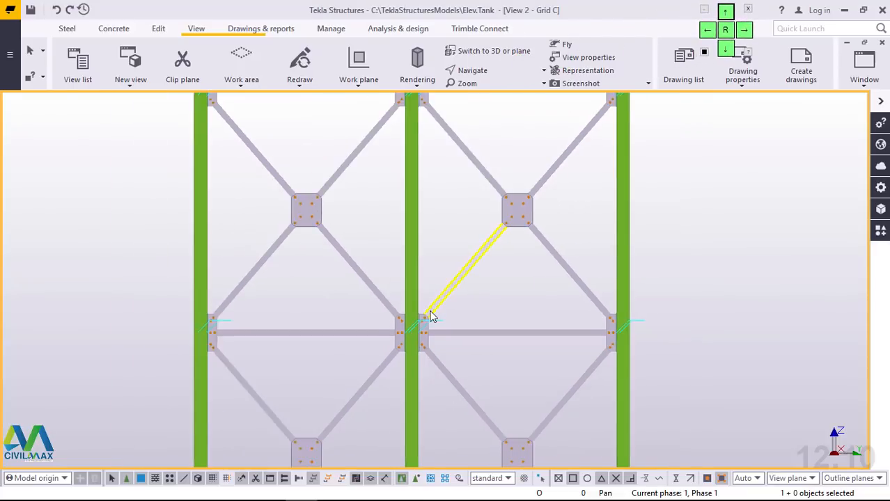
{"action": "scroll", "coordinate": [429, 209], "scroll_direction": "up", "scroll_amount": 3}
{"action": "scroll", "coordinate": [428, 209], "scroll_direction": "up", "scroll_amount": 3}
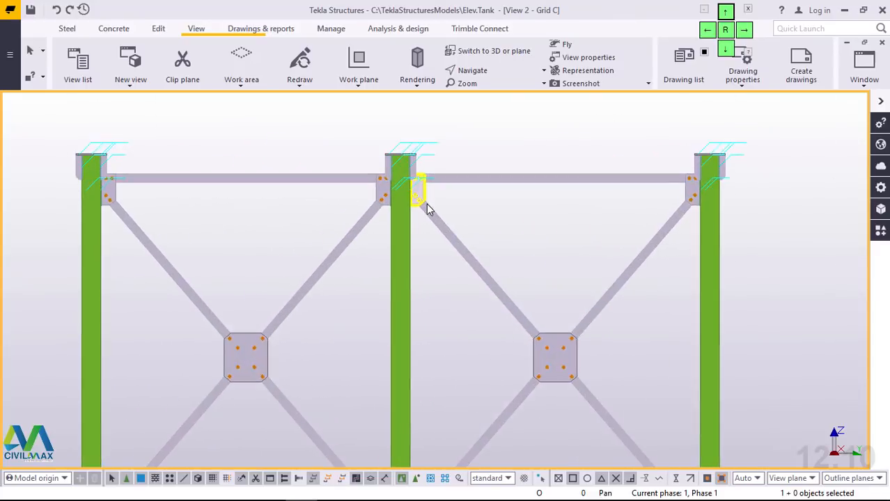
{"action": "scroll", "coordinate": [504, 197], "scroll_direction": "down", "scroll_amount": 1}
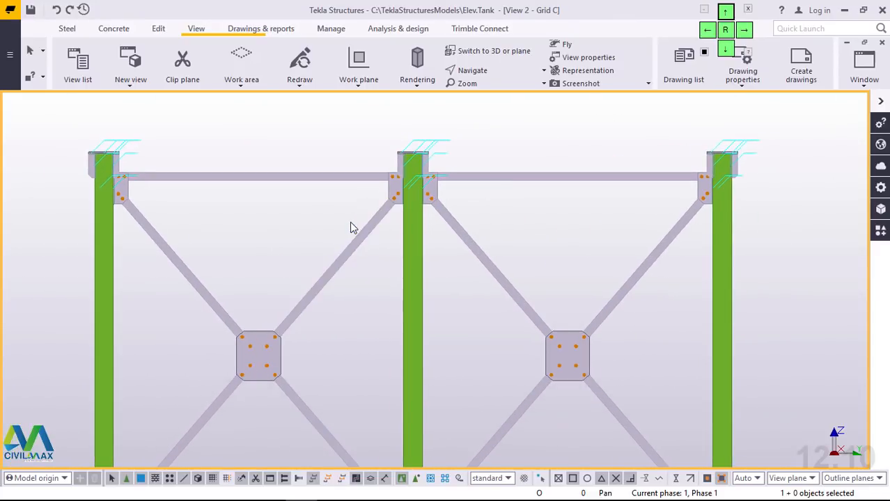